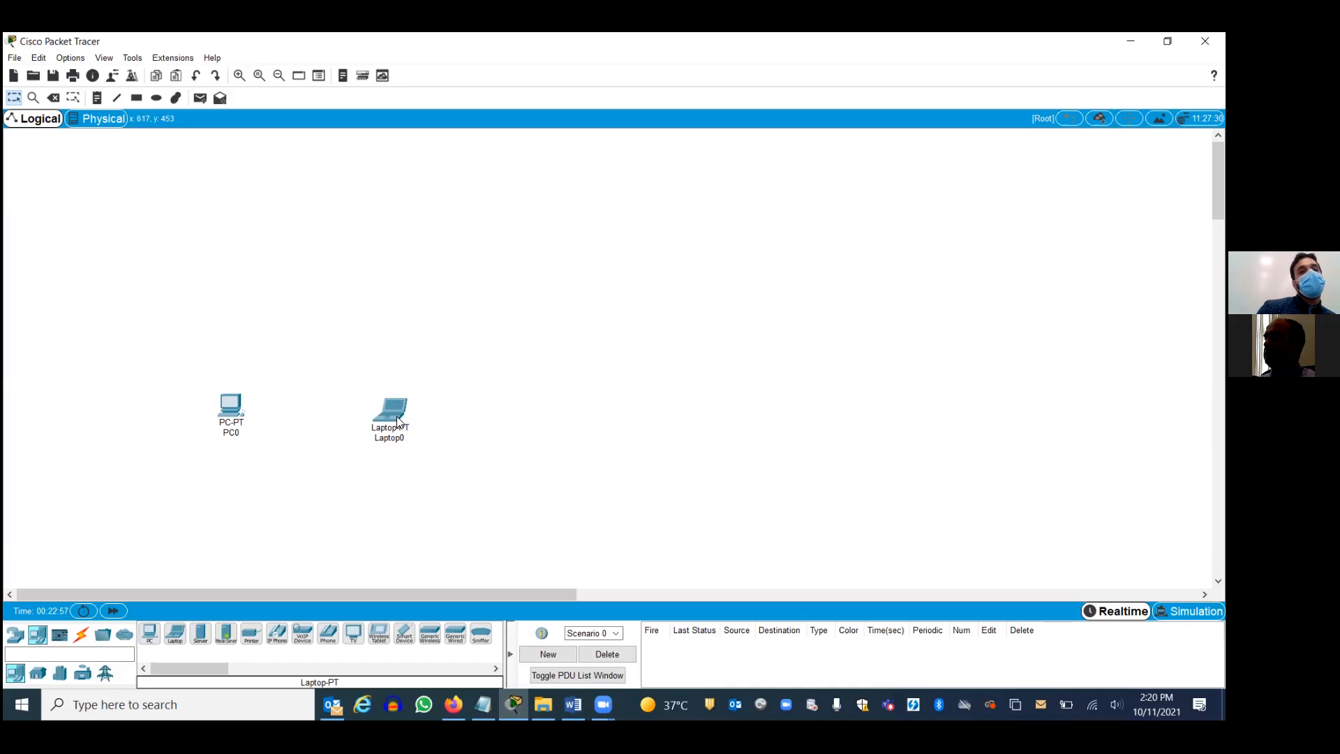
Step: Add a 2950-24 switch to the workspace, above and between PC0 and Laptop0
mouse_move(400, 416)
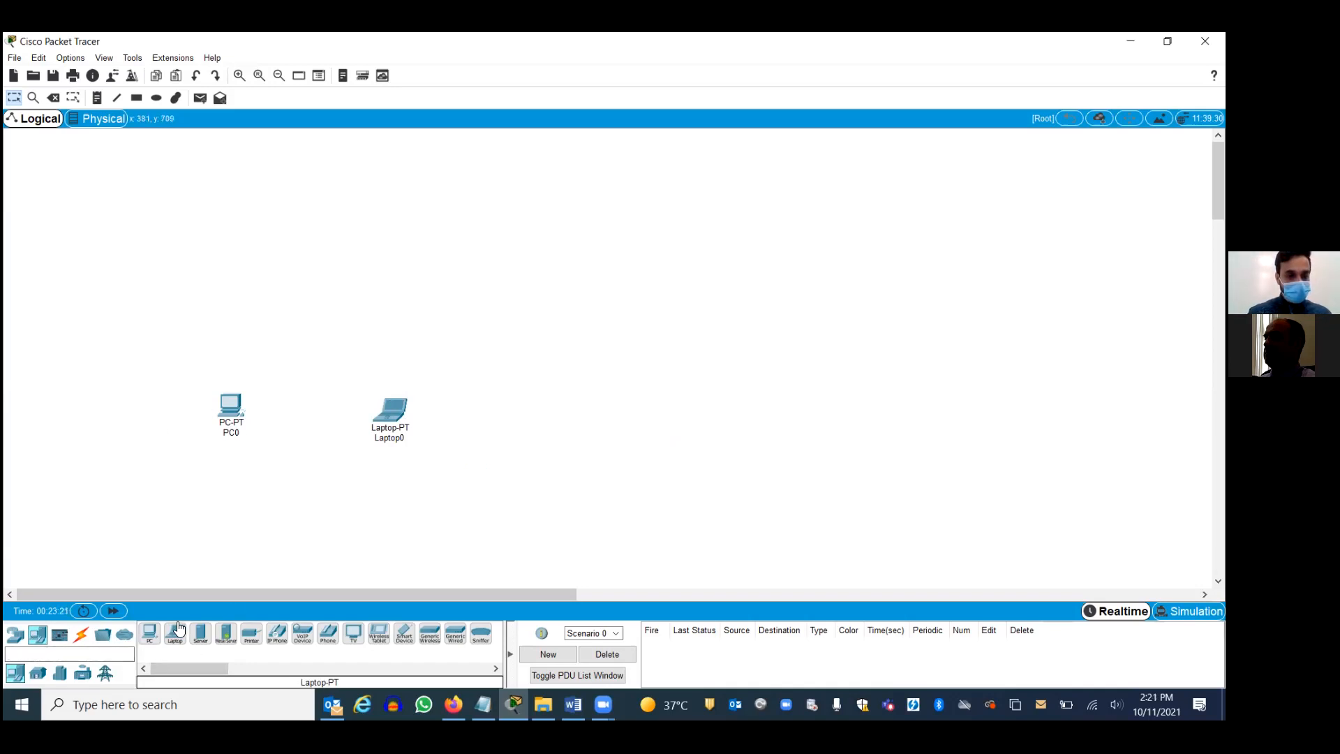
left_click(15, 635)
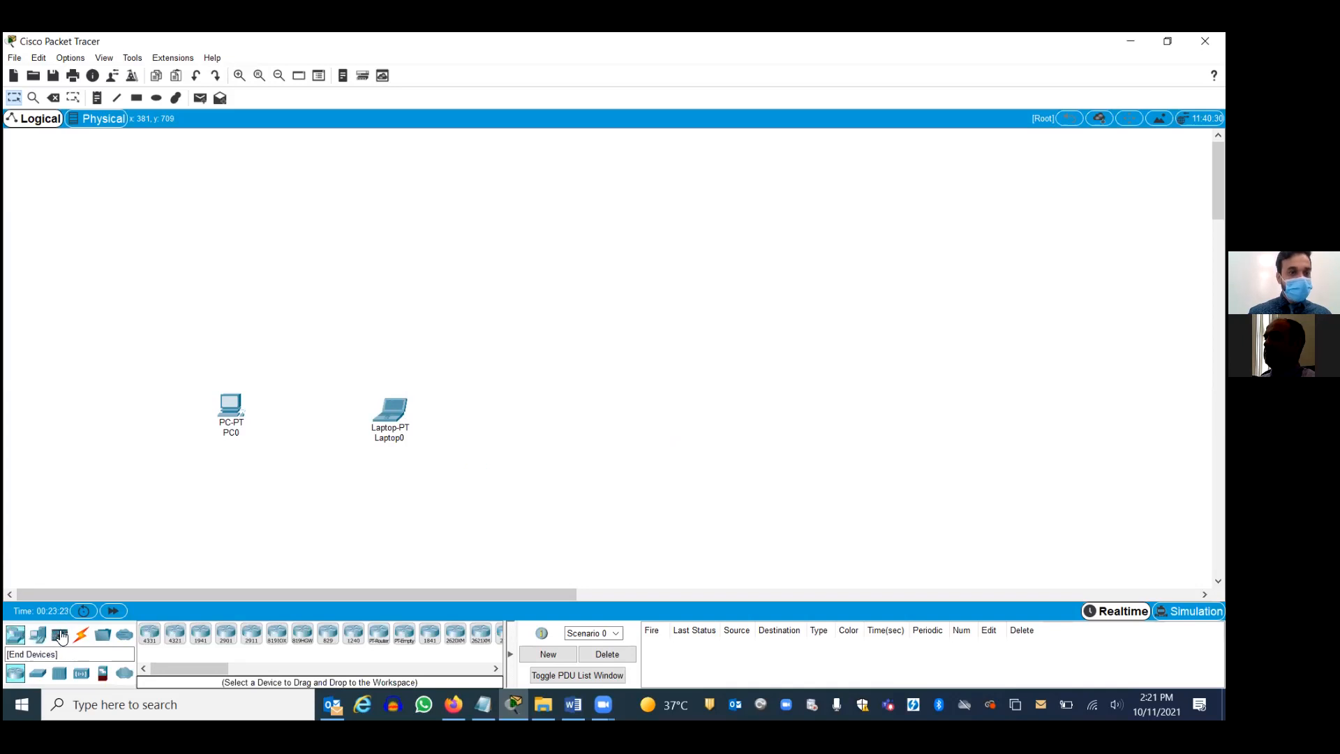
left_click(37, 674)
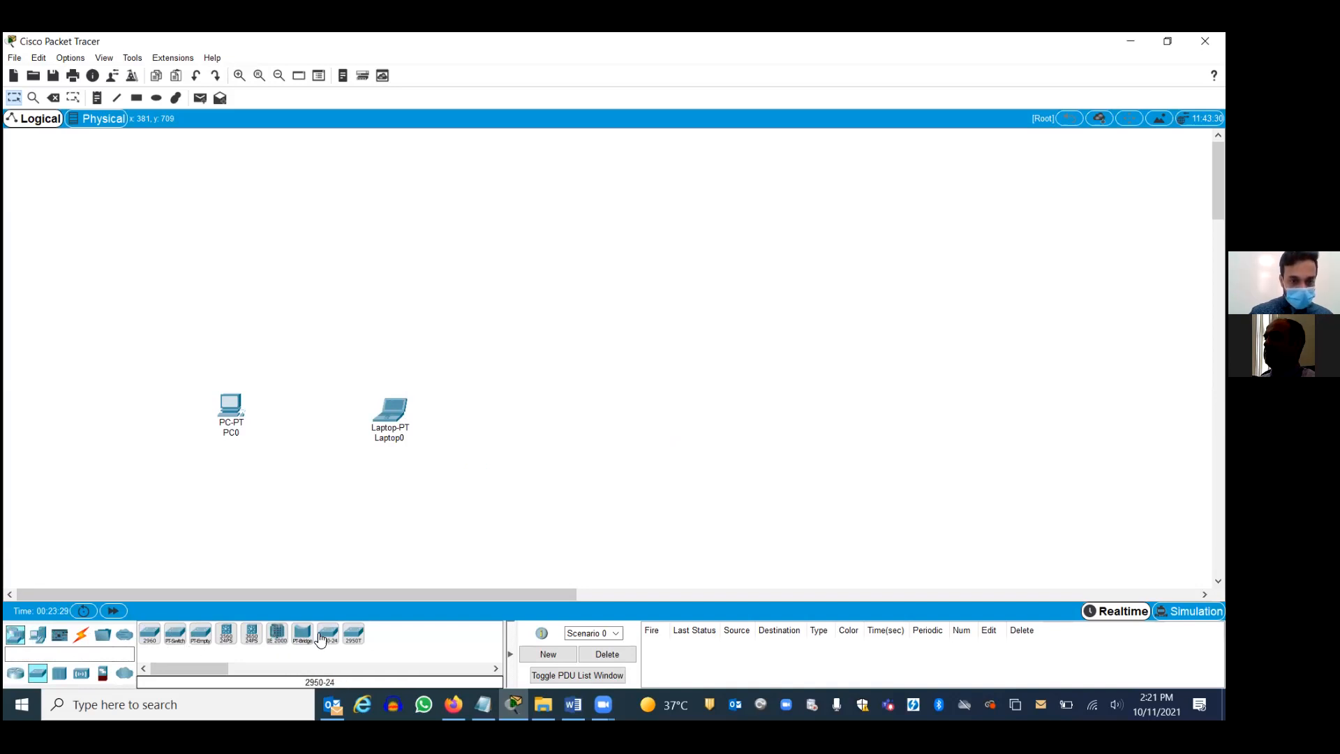
left_click_drag(326, 640, 311, 297)
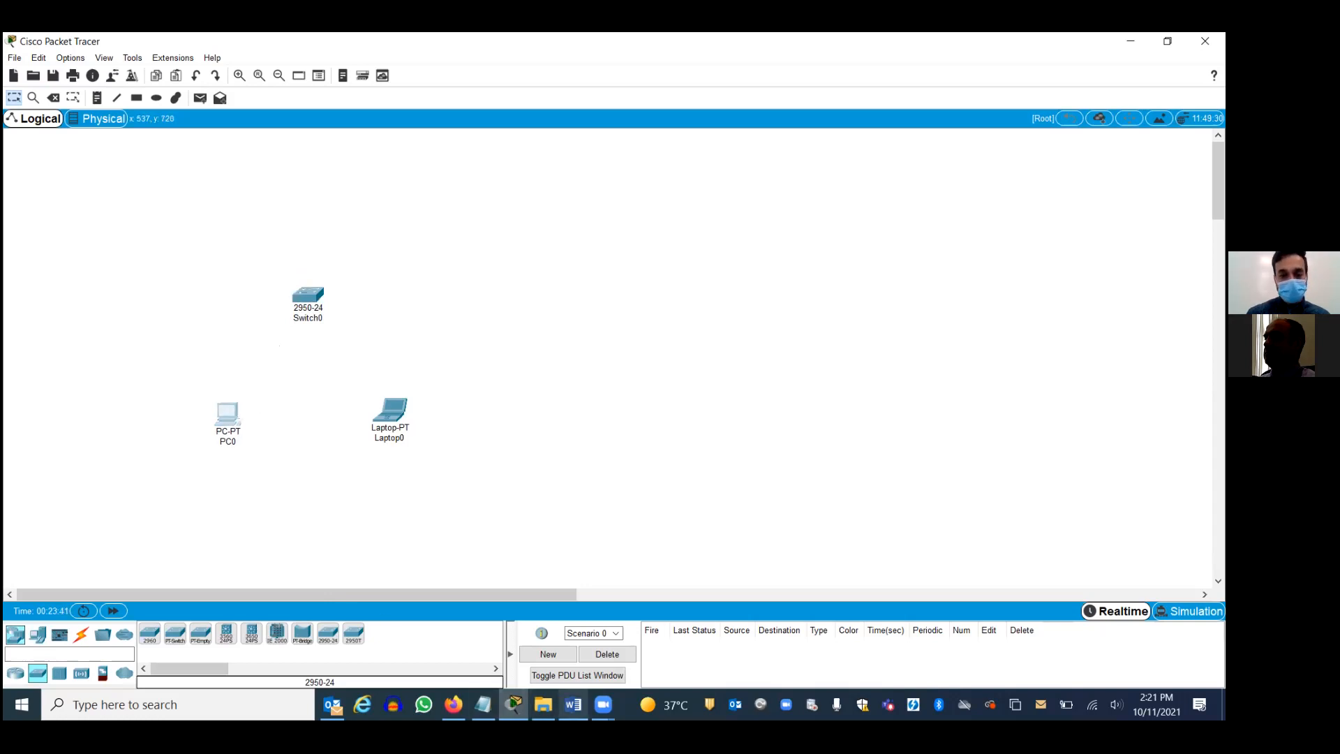
Step: Consult the homework's addressing table, add a WRT300N wireless router beside the switch, and move PC0 and Laptop0 further down the workspace
left_click(573, 705)
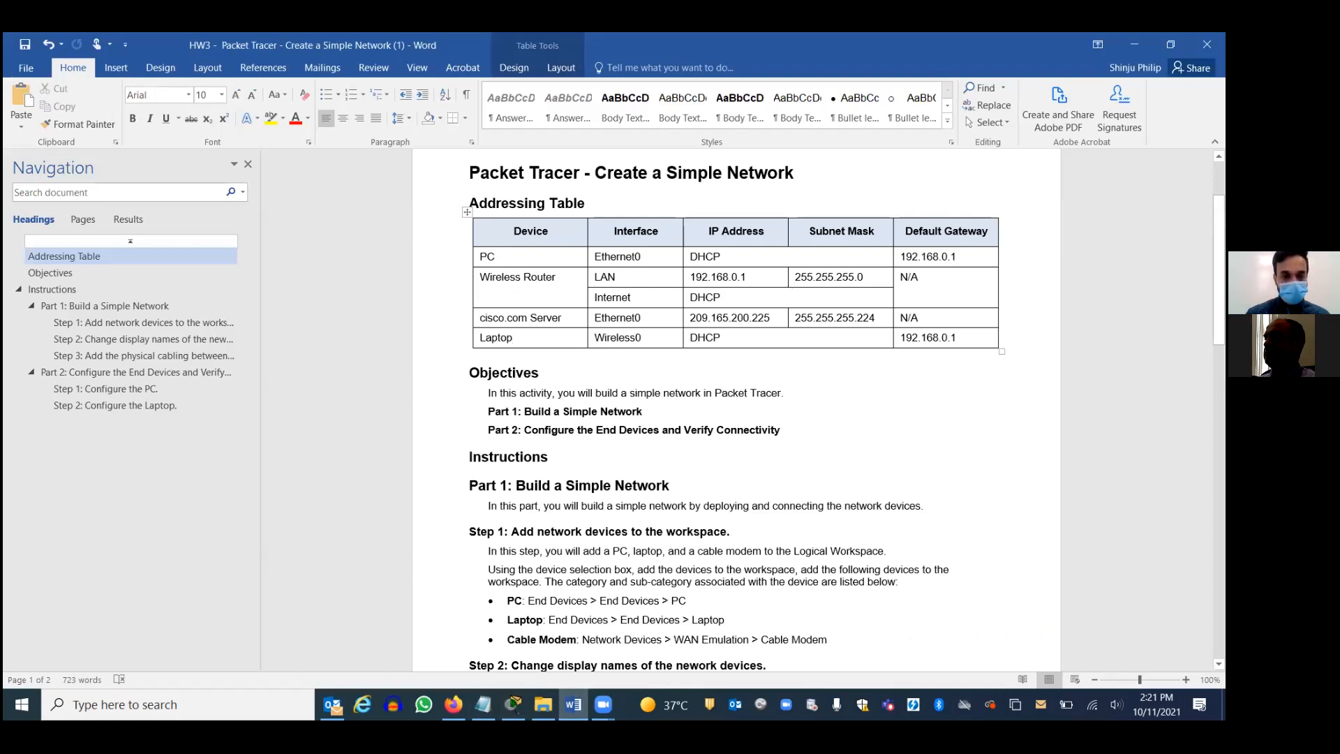
left_click(514, 704)
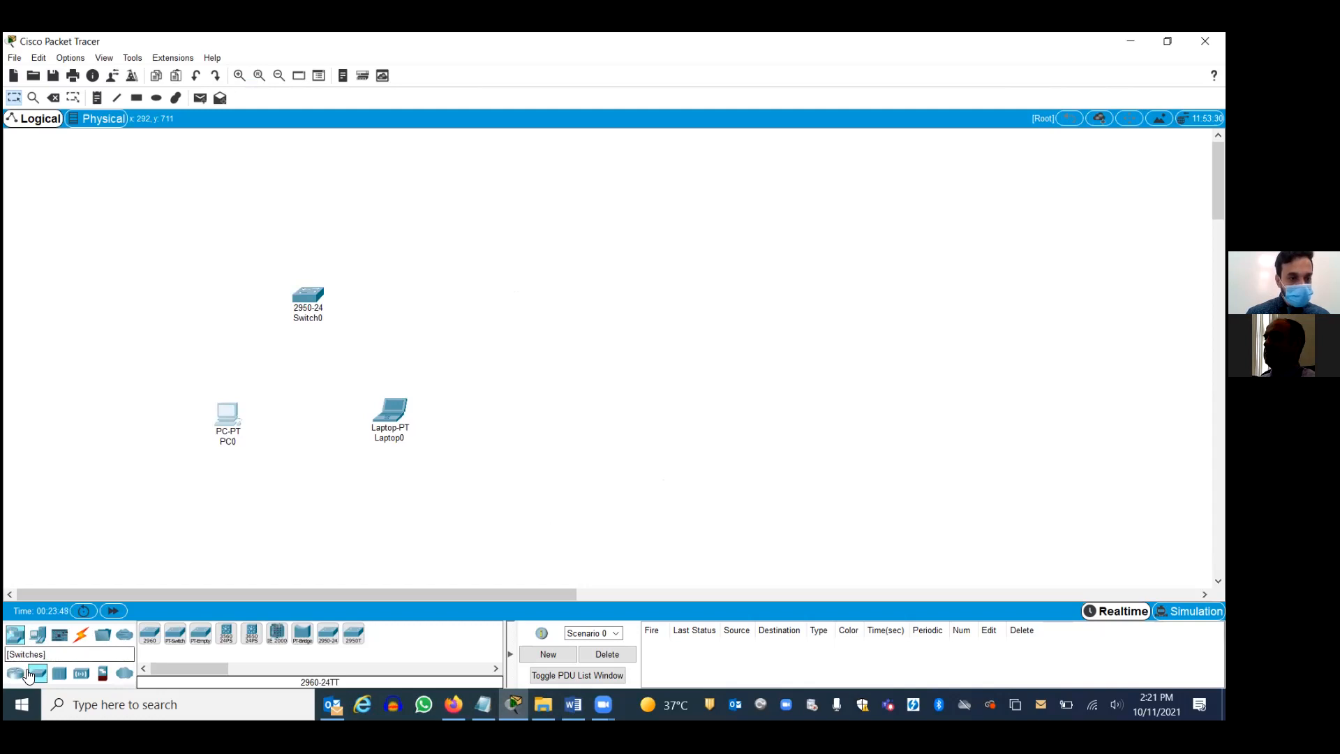
left_click(81, 674)
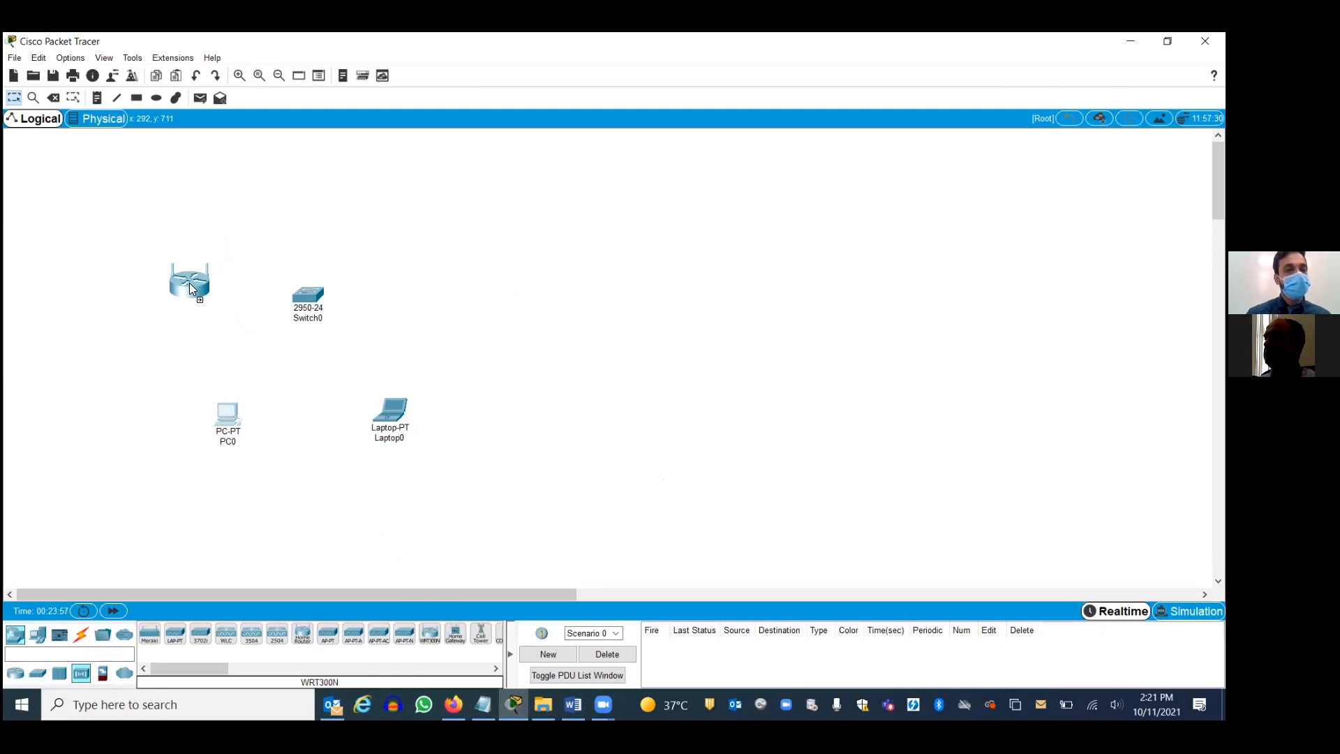
left_click(189, 288)
left_click_drag(227, 417, 219, 461)
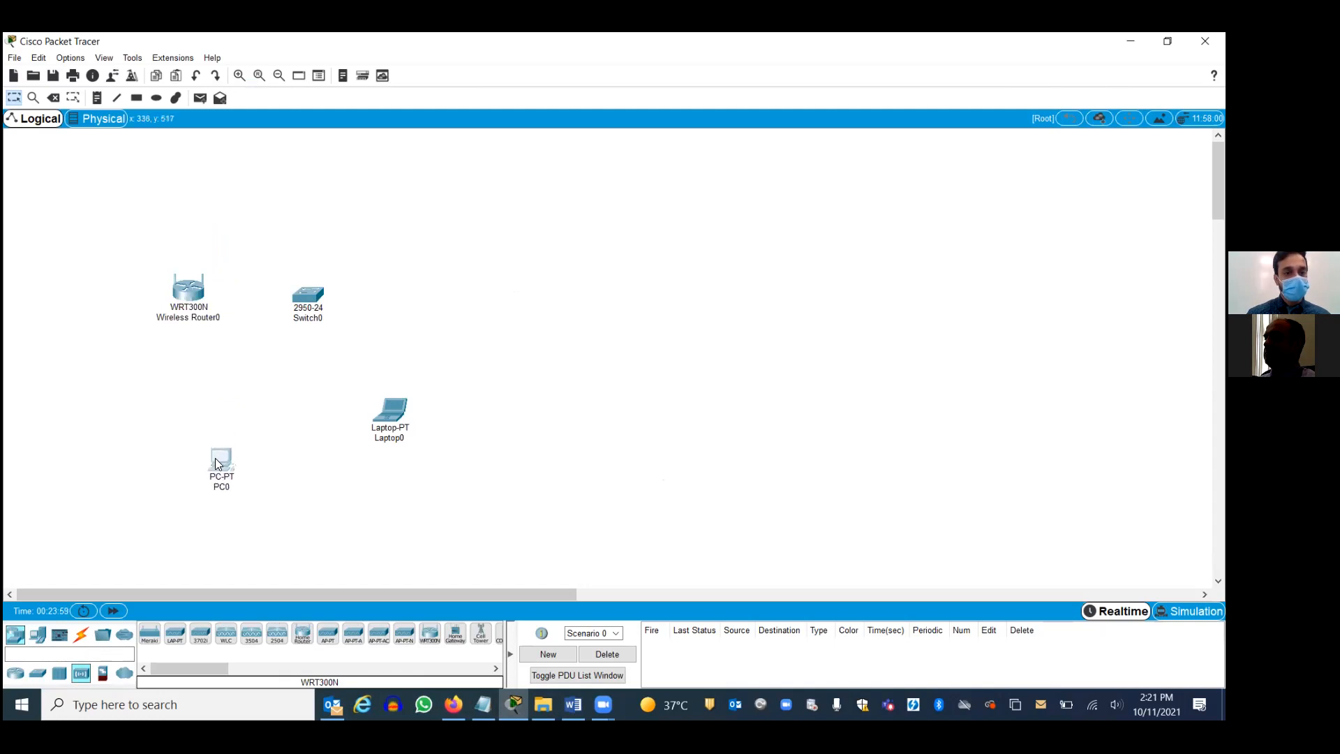
left_click_drag(371, 423, 370, 474)
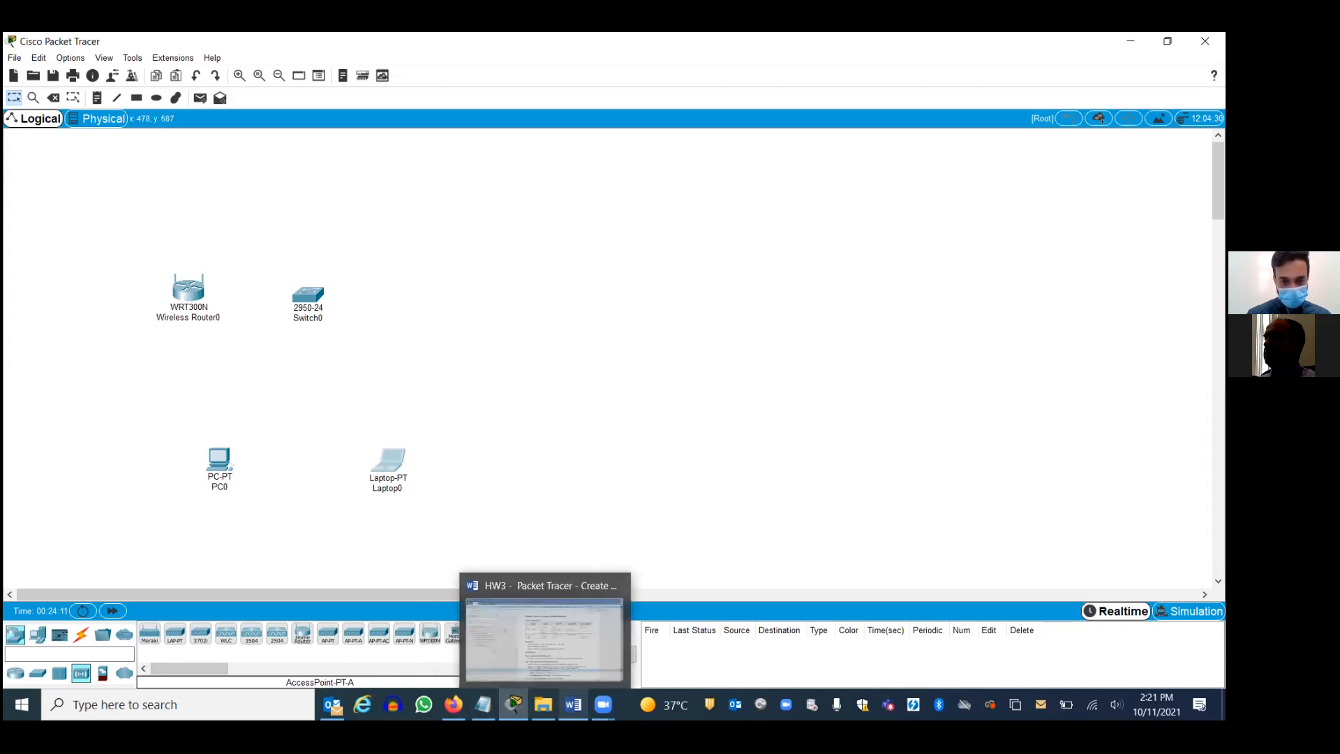
Step: Review the addressing table and the Part 1 instructions in the Word homework document, and return to Packet Tracer
left_click(573, 705)
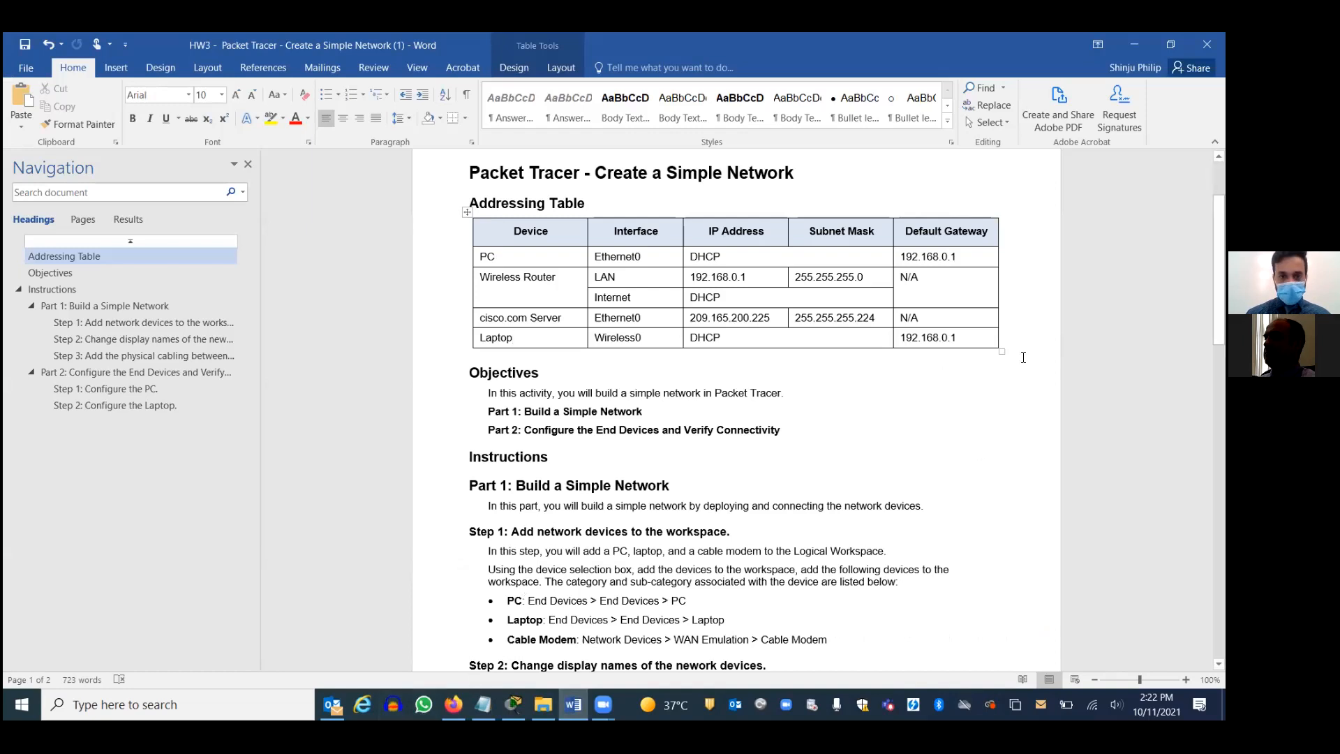
scroll(510, 358, "down", 5)
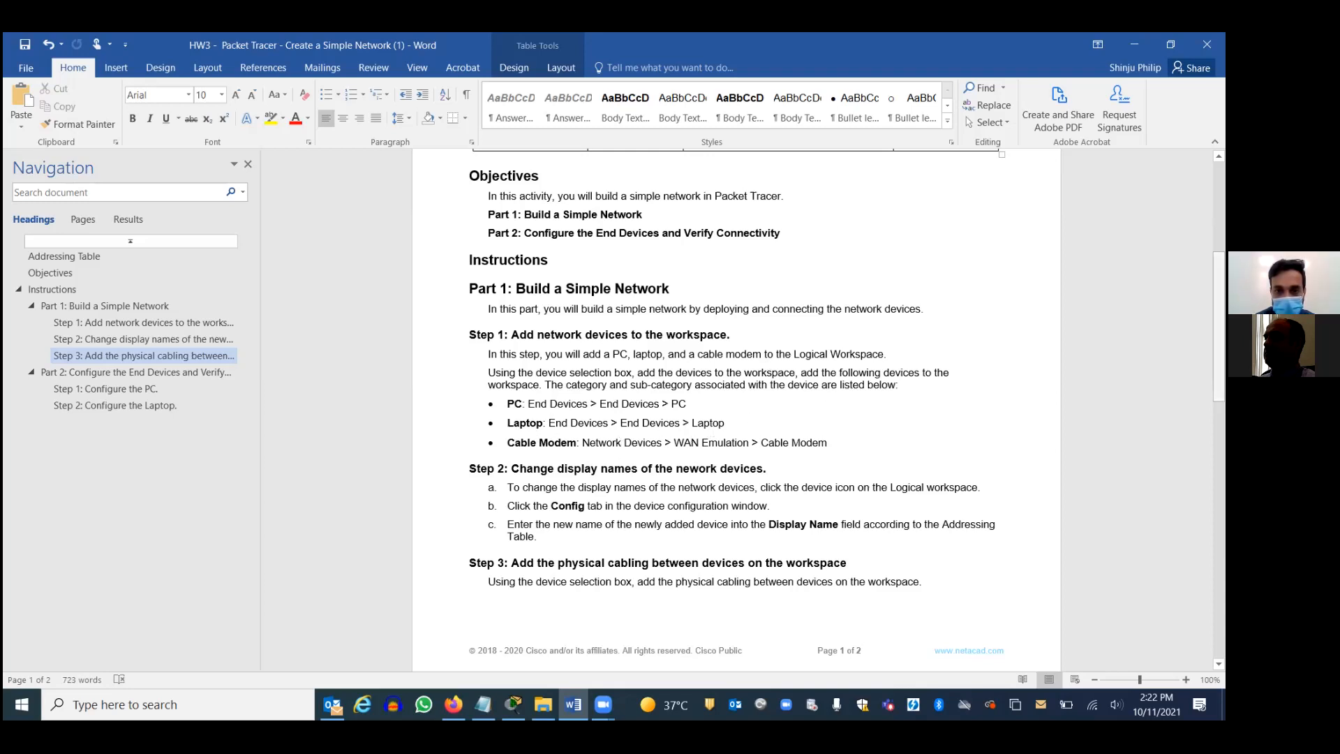
mouse_move(1219, 327)
left_mouse_down()
mouse_move(1219, 580)
mouse_move(1219, 325)
mouse_move(1218, 341)
left_mouse_up()
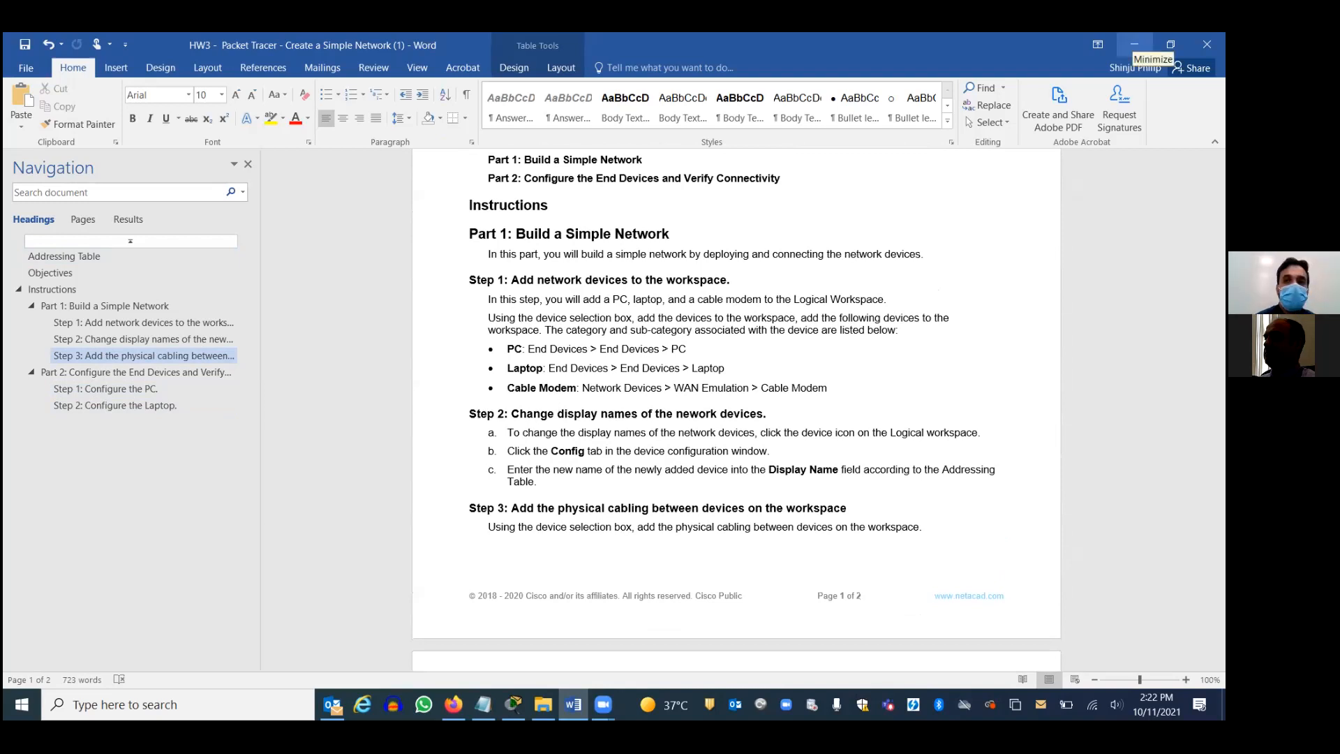
left_click(573, 705)
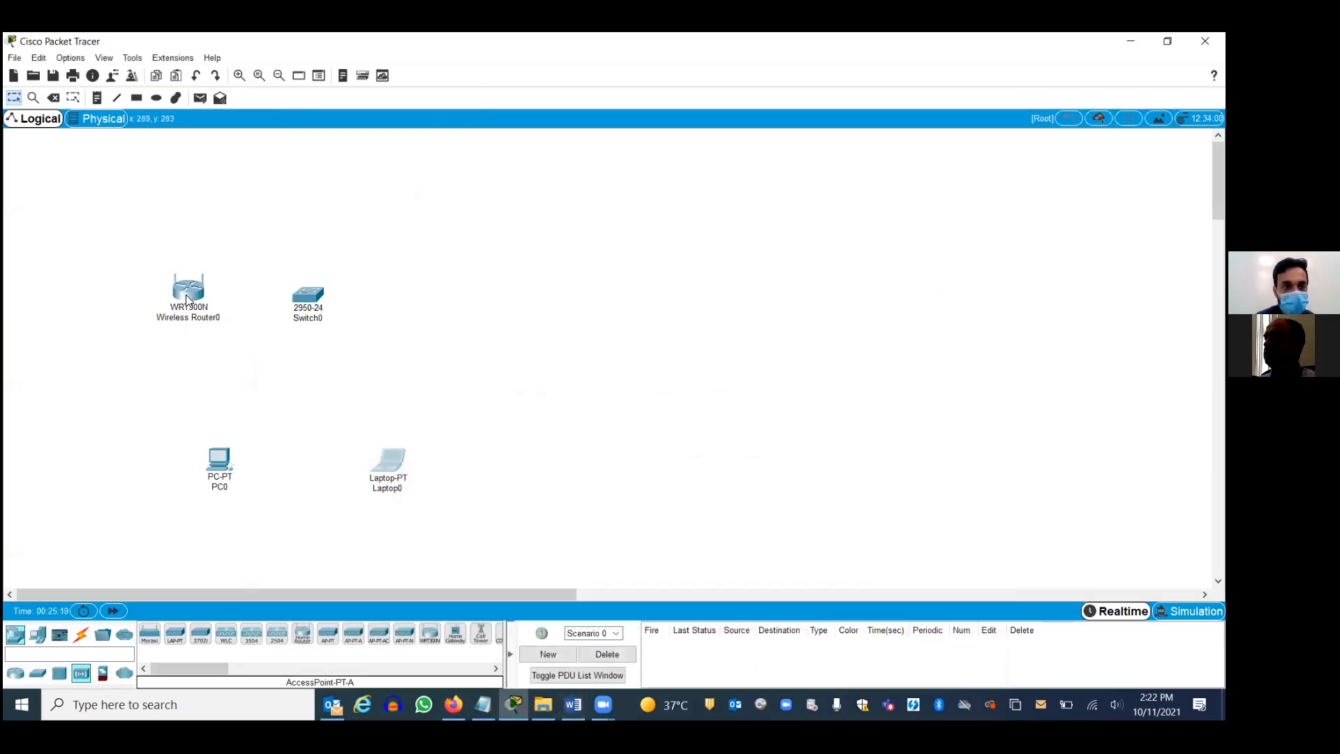
Step: Choose the Copper Straight-Through cable from the available connections
mouse_move(187, 299)
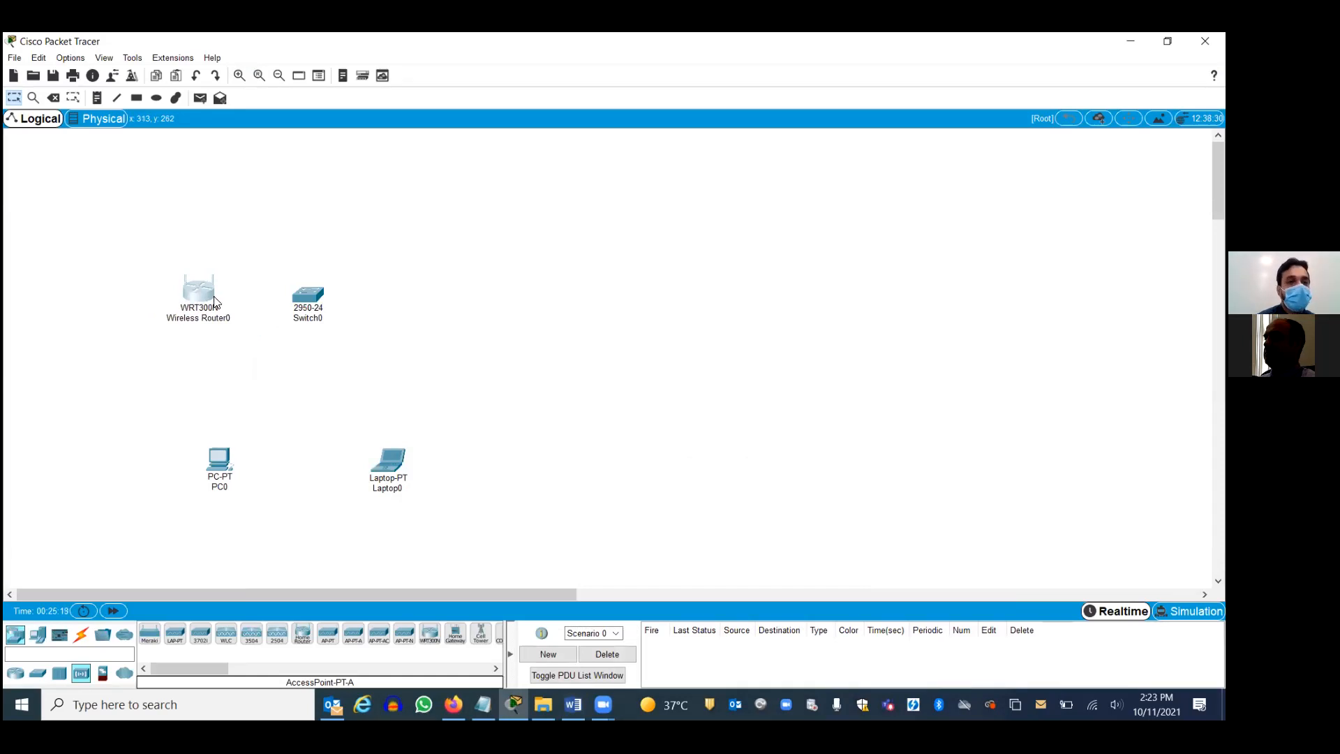
left_click(82, 637)
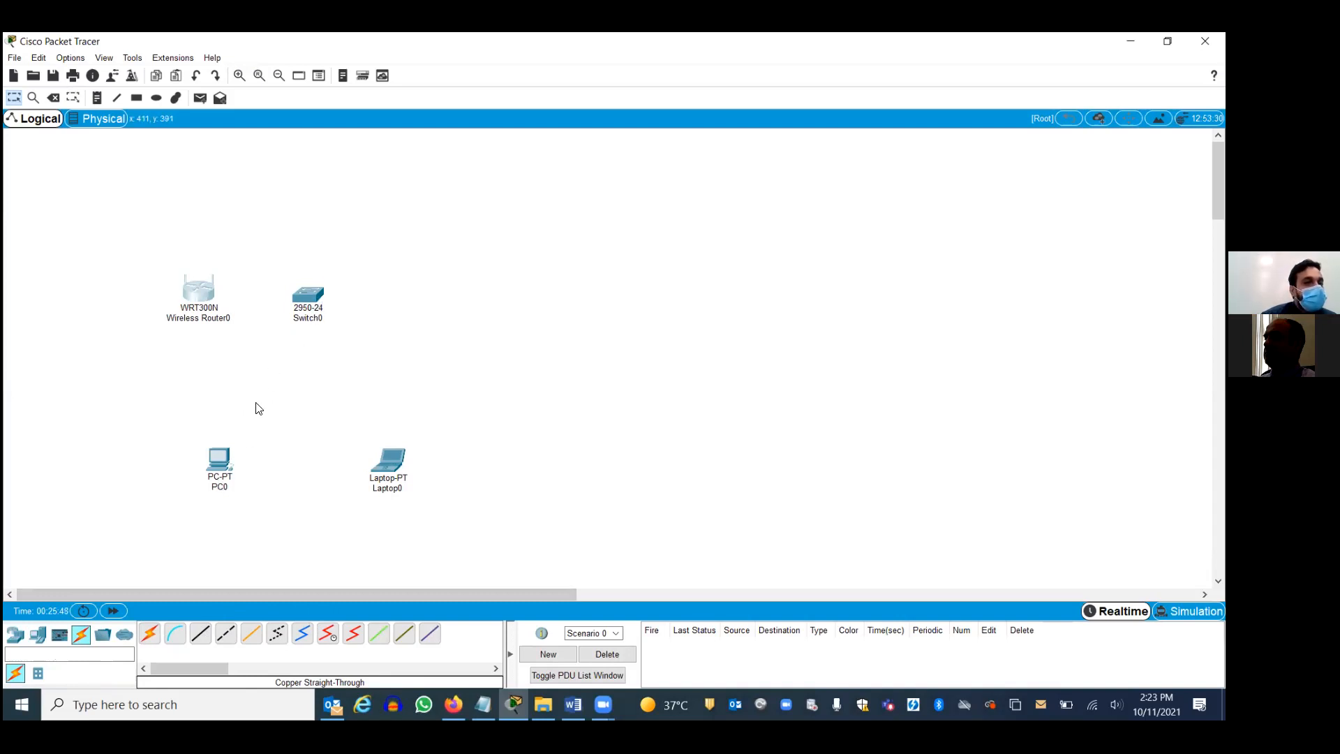
left_click(202, 637)
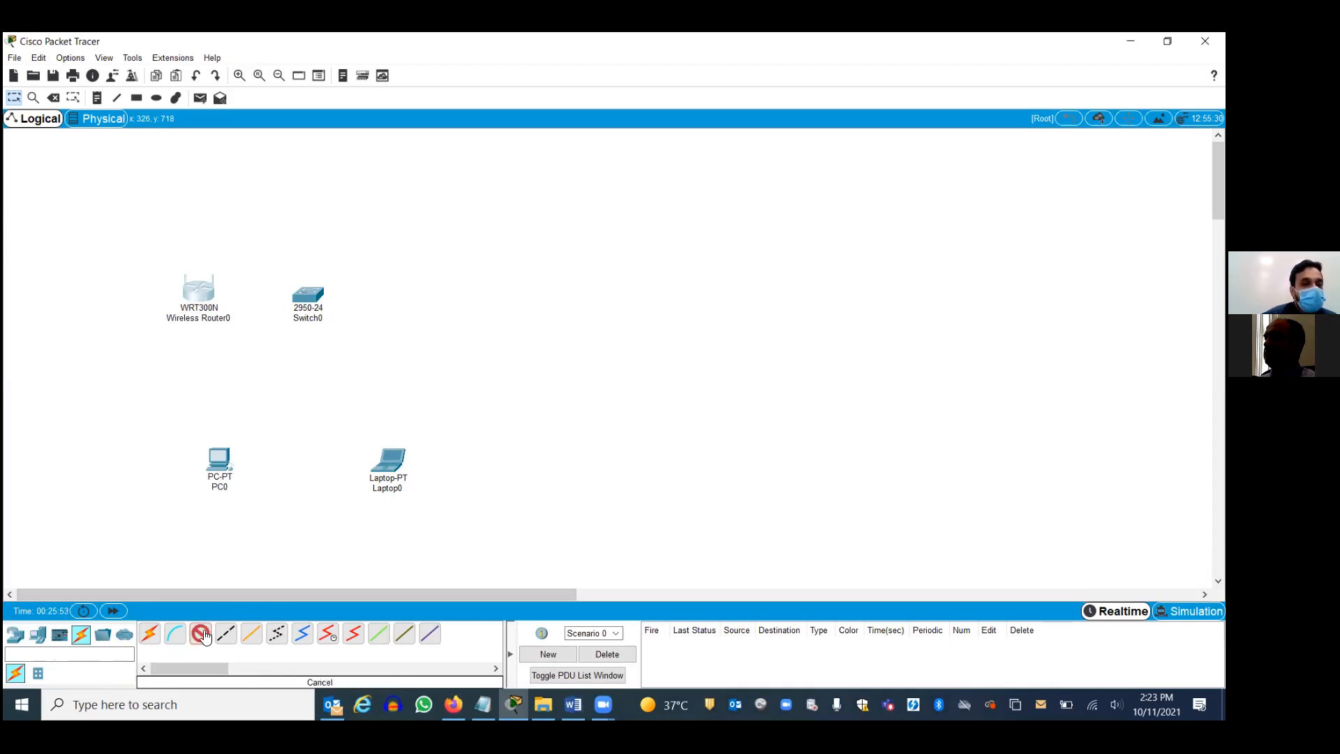
left_click(220, 464)
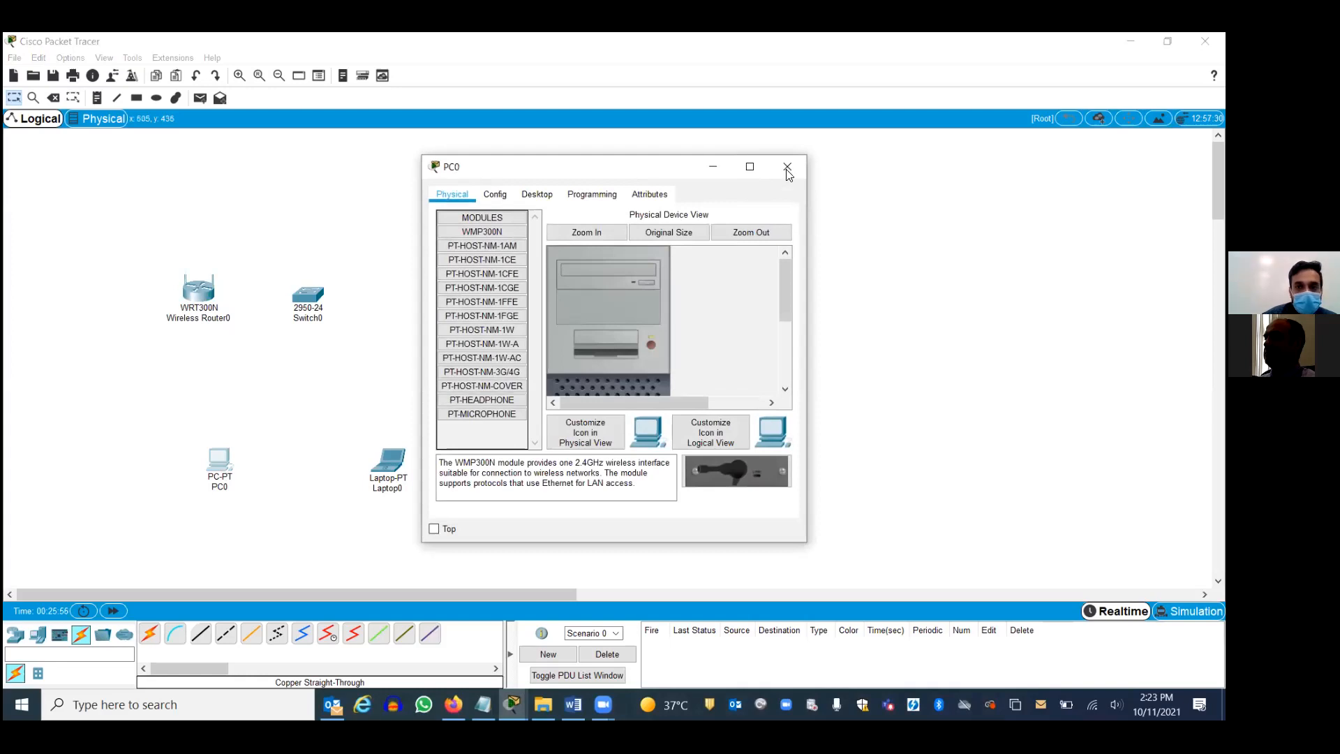
left_click(787, 167)
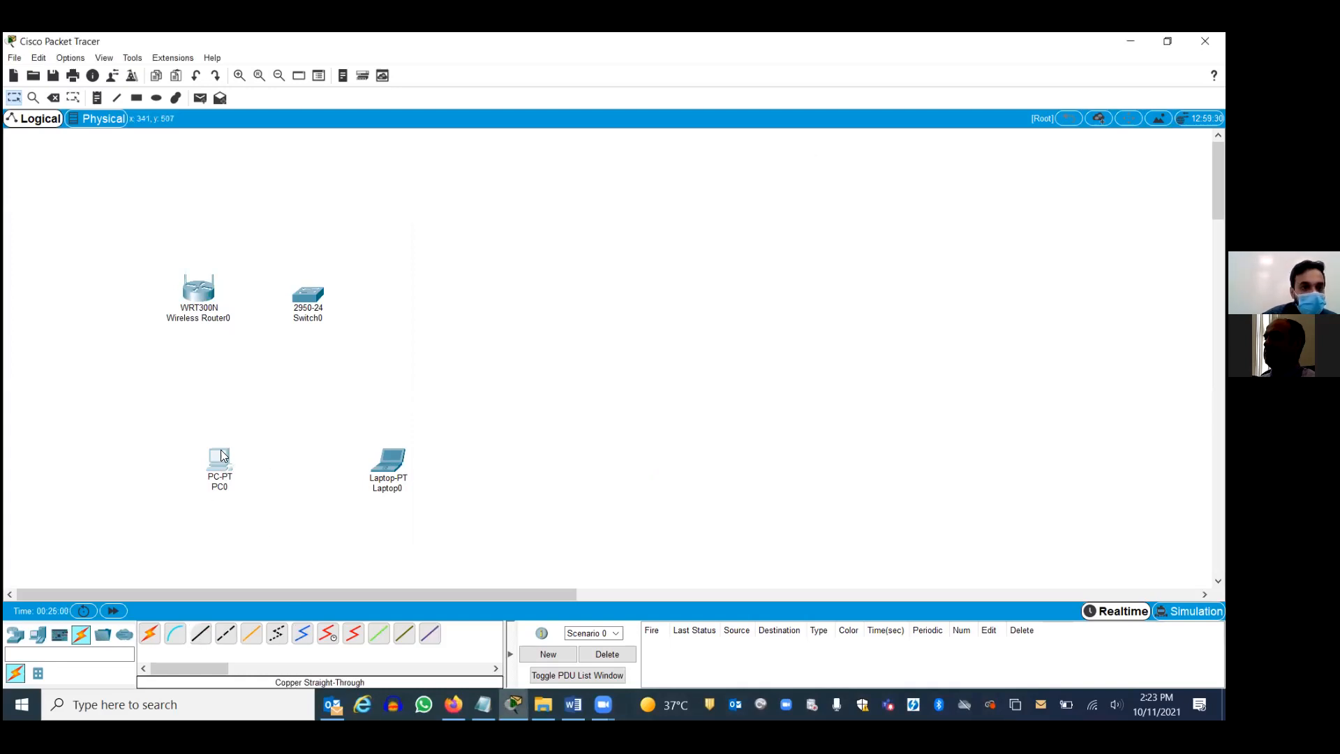
left_click(220, 473)
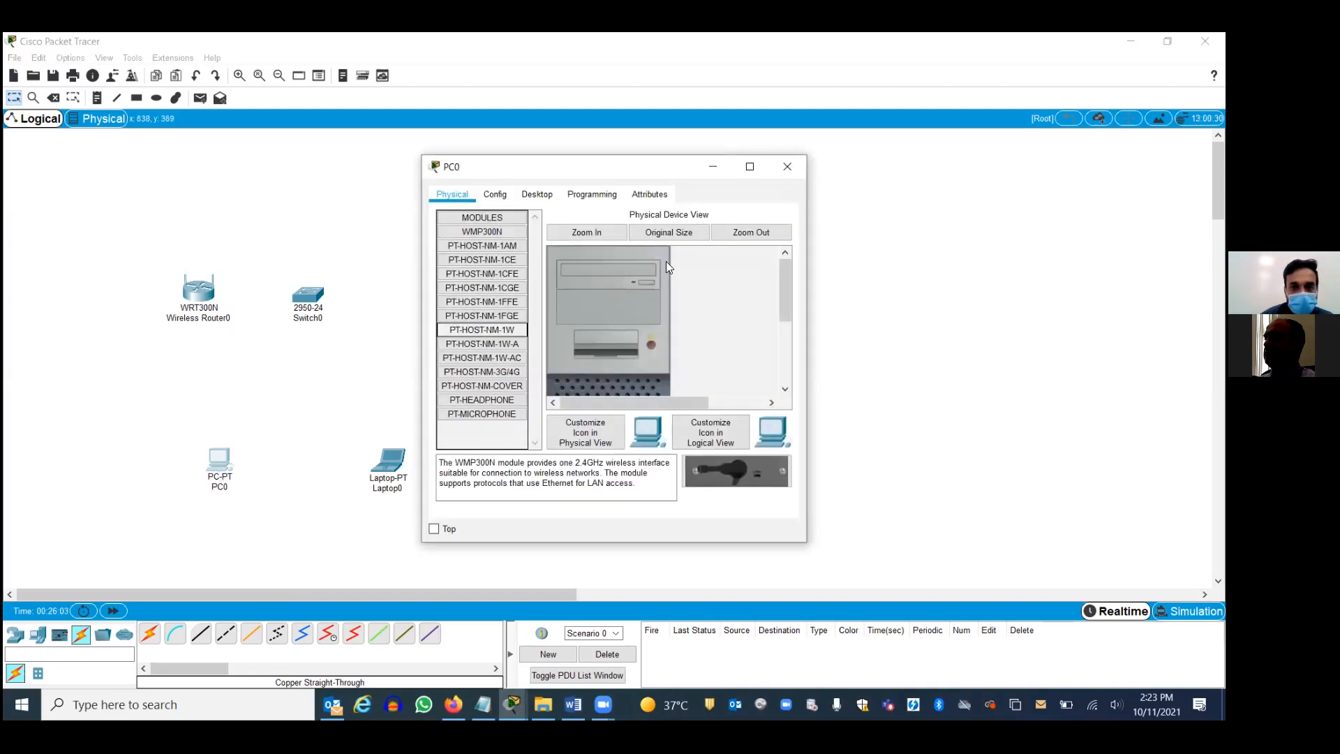
left_click(789, 167)
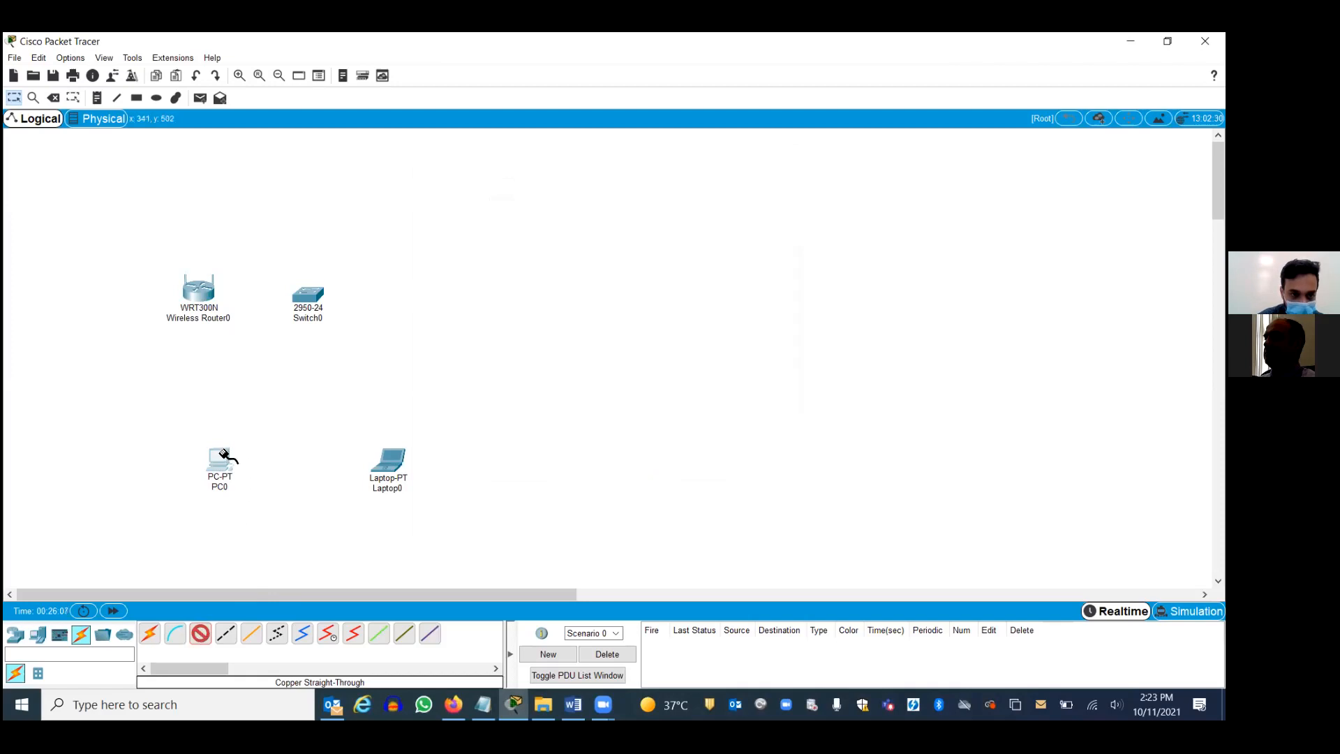
Step: Connect PC0's FastEthernet0 port to Switch0's FastEthernet0/1 port with the Copper Straight-Through cable
left_click(217, 454)
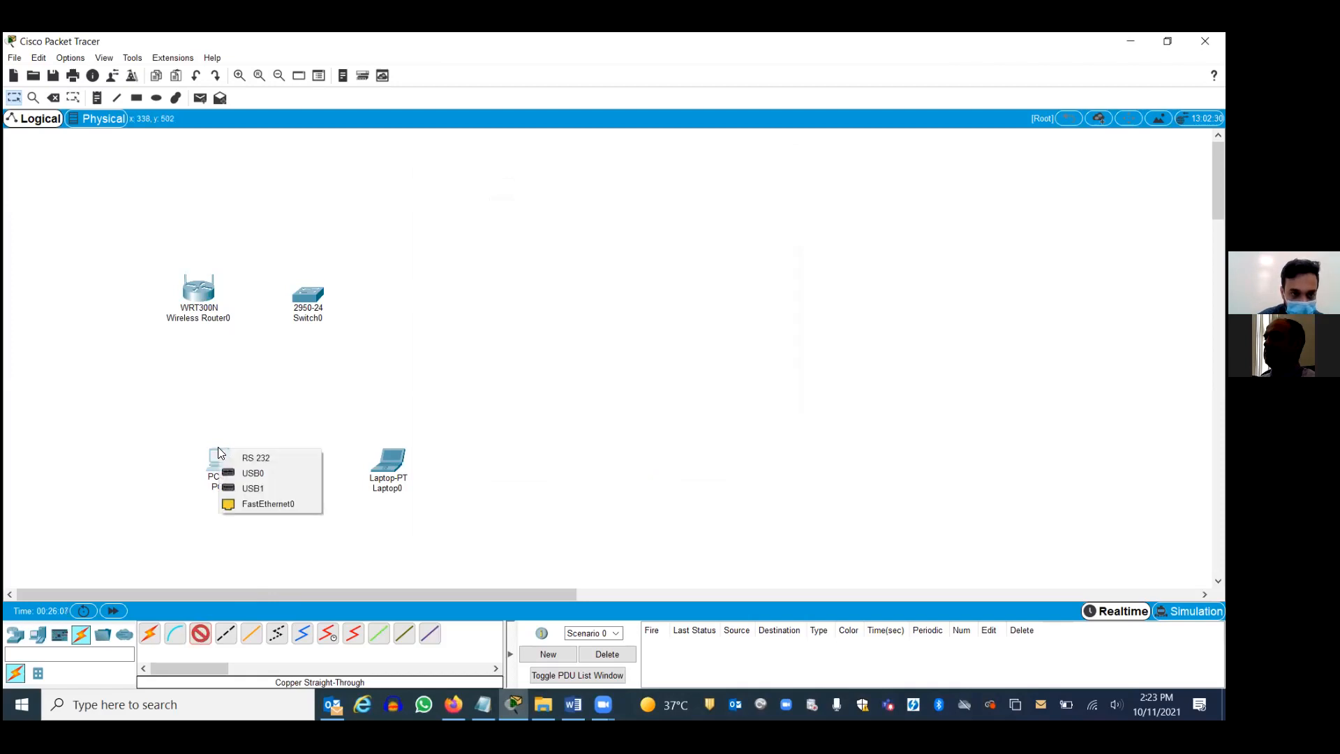
left_click(266, 502)
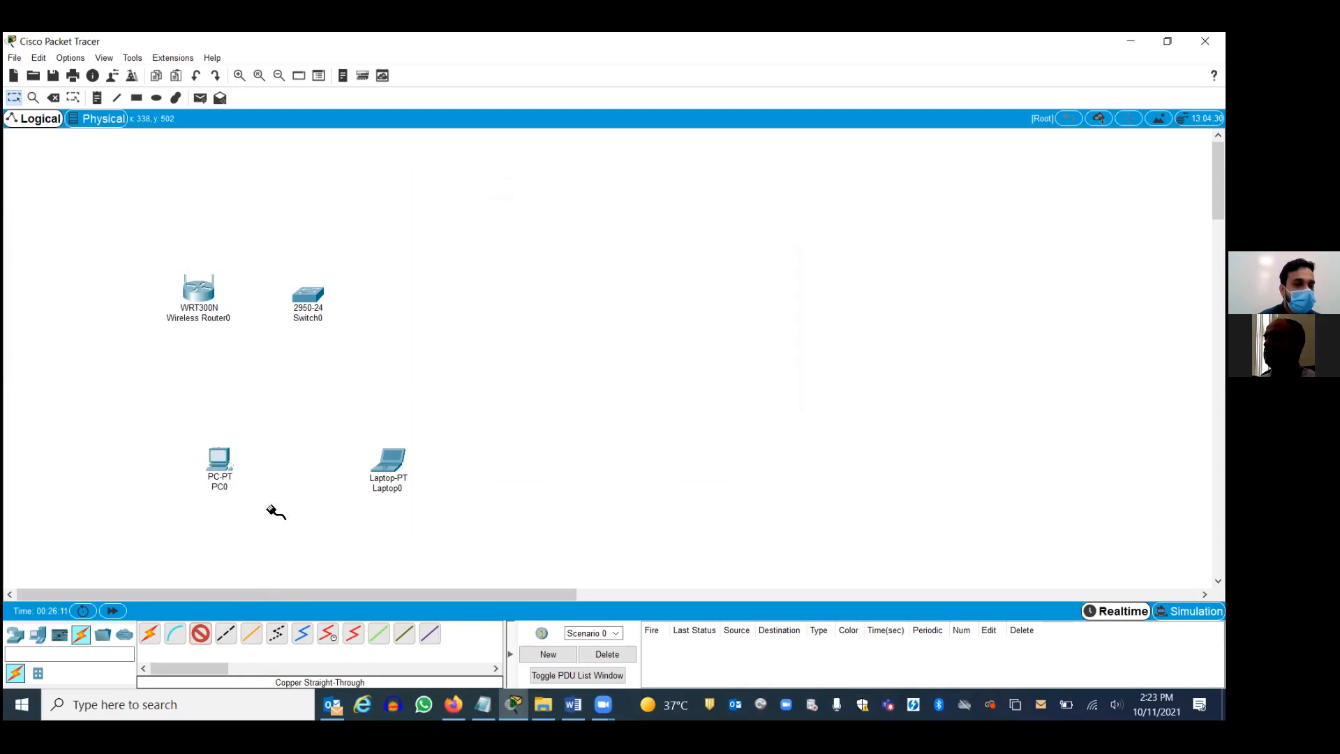
left_click(308, 295)
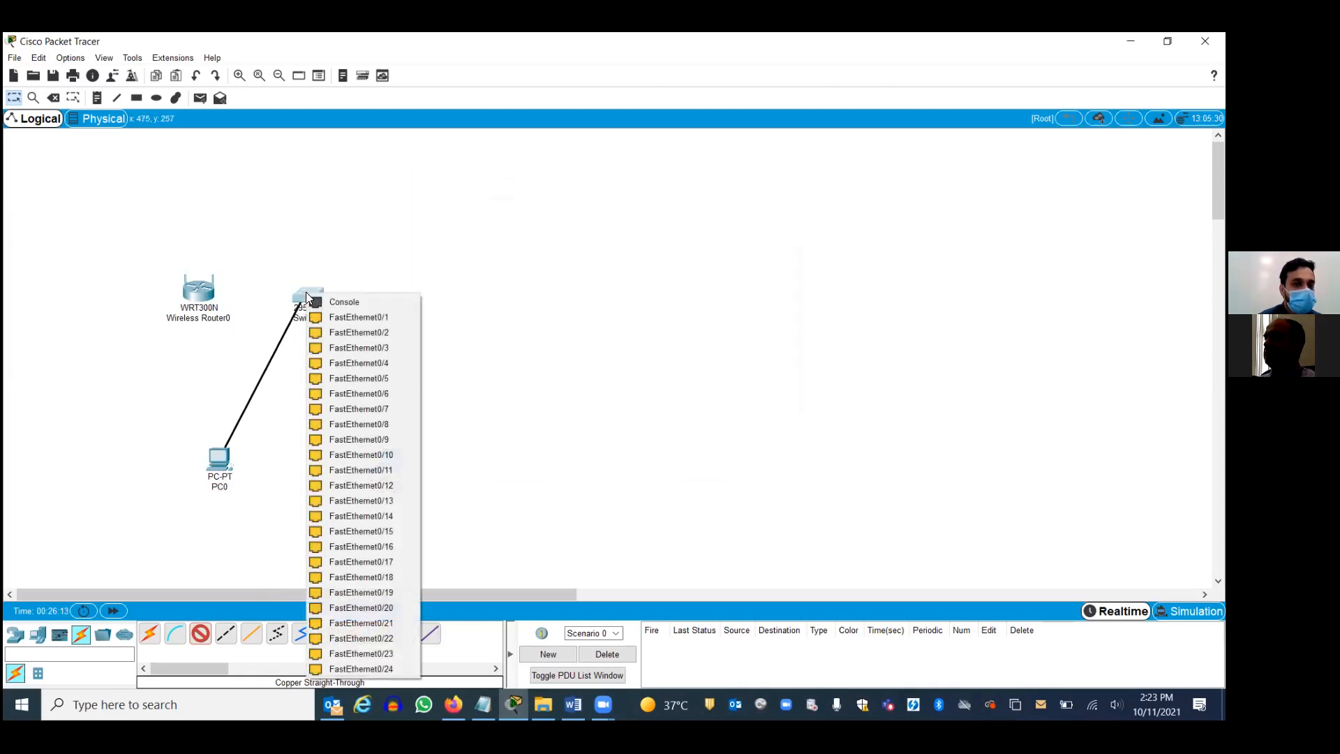
left_click(341, 319)
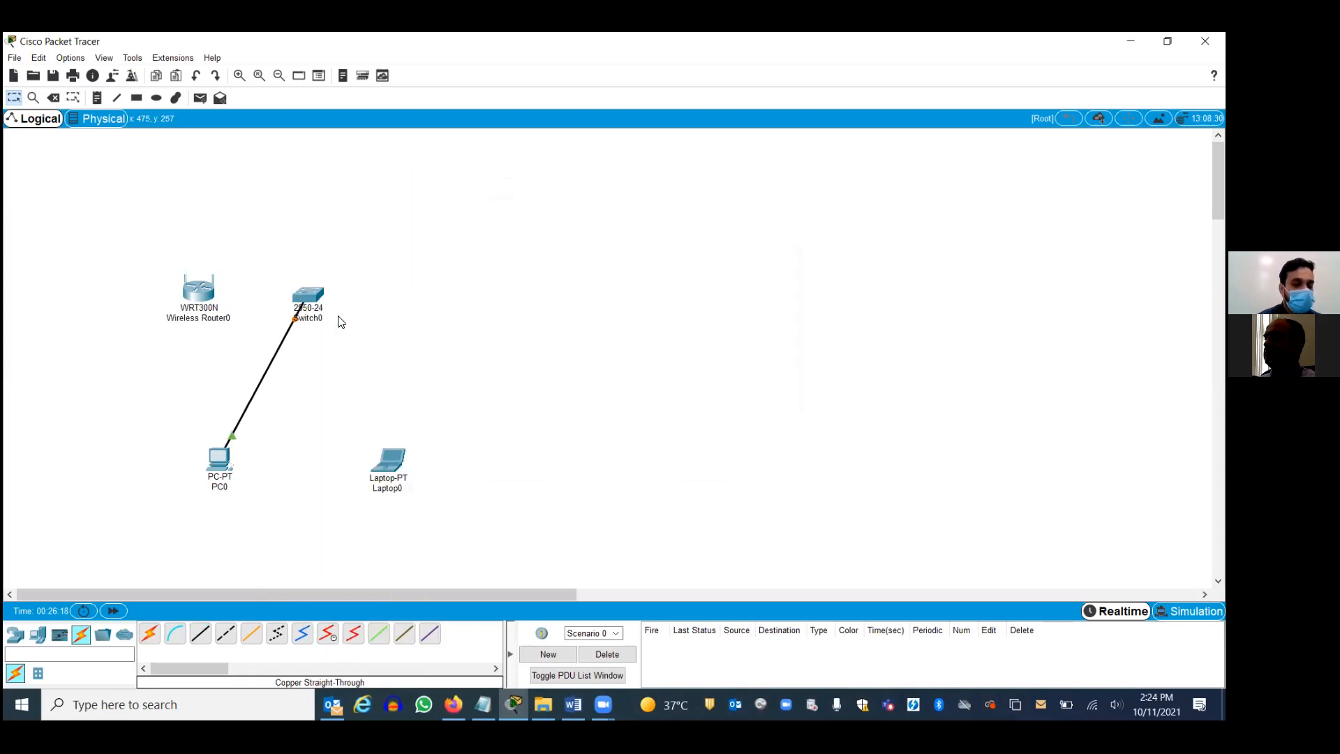
Step: Reposition the WRT300N wireless router above and to the left of the switch, and inspect its port summary
left_click_drag(202, 290, 215, 230)
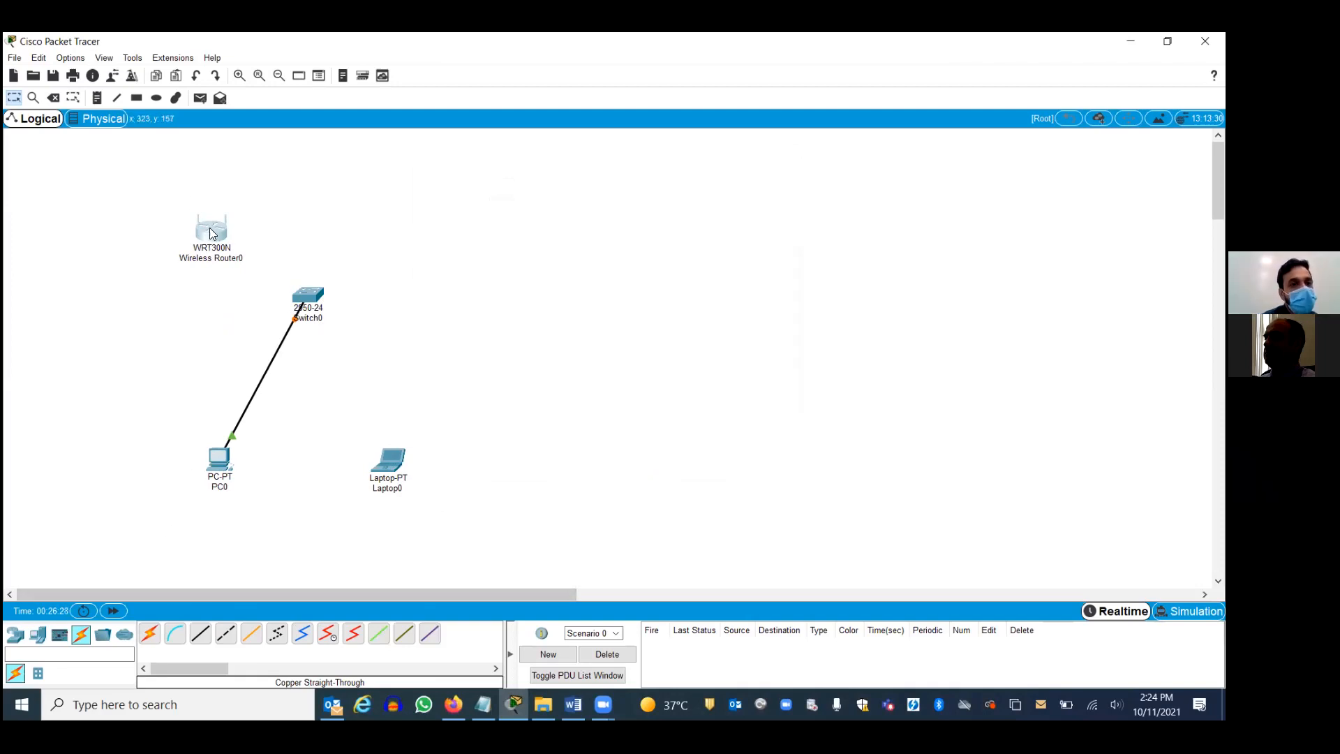
mouse_move(213, 239)
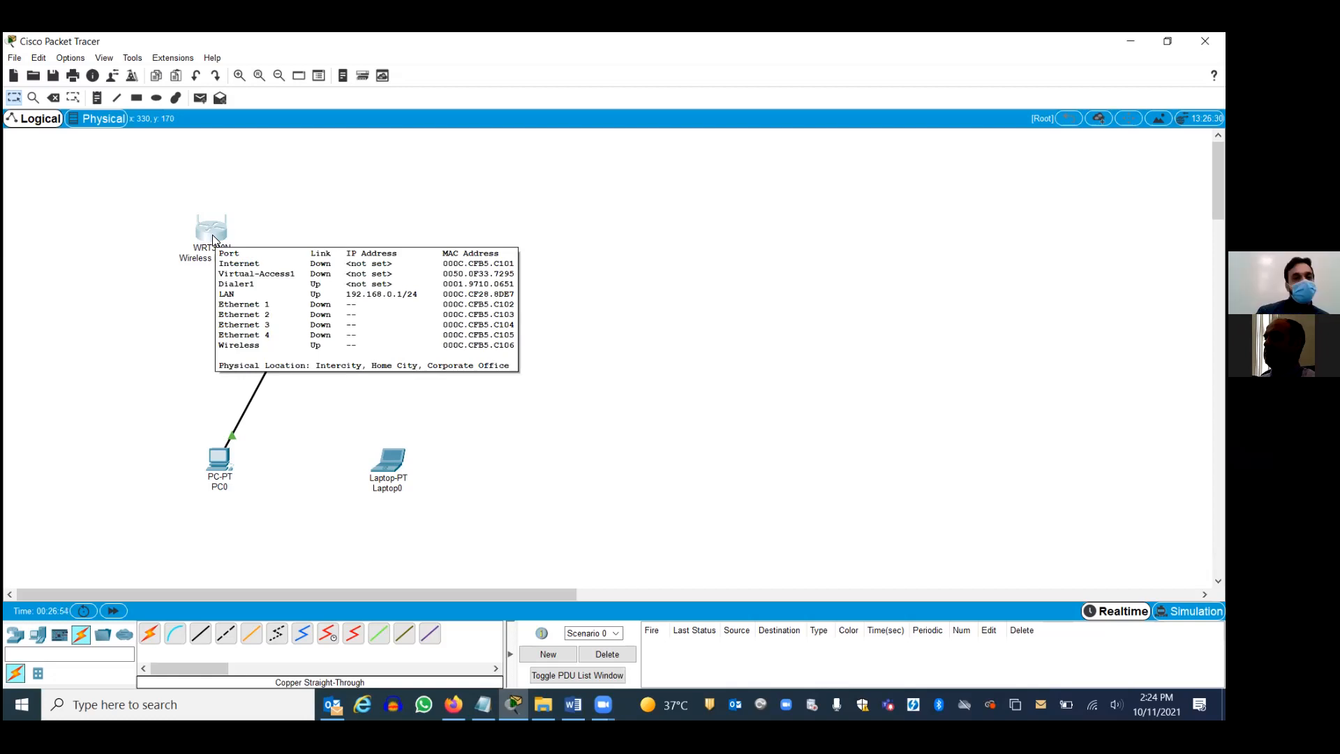
left_click_drag(214, 239, 187, 263)
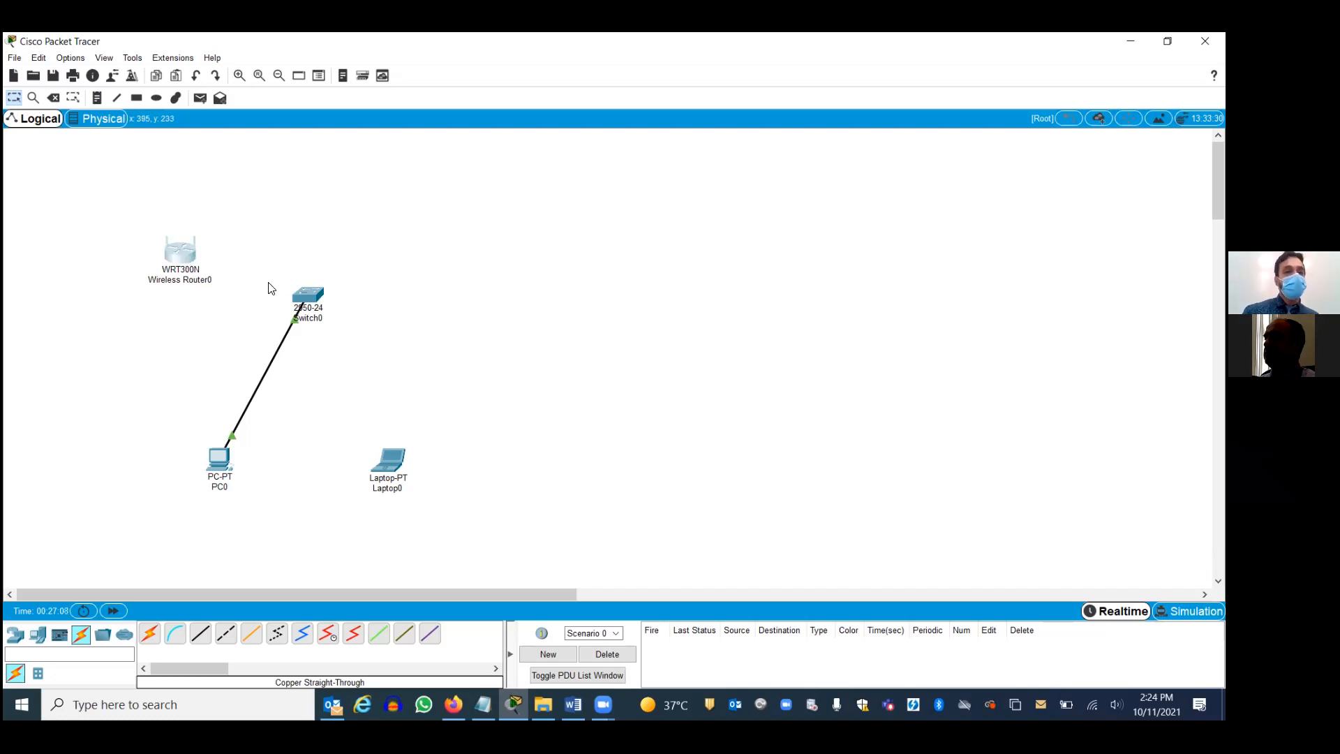
Step: Connect the wireless router's Ethernet 1 port to Switch0's FastEthernet0/2 port with a Copper Cross-Over cable
left_click(226, 633)
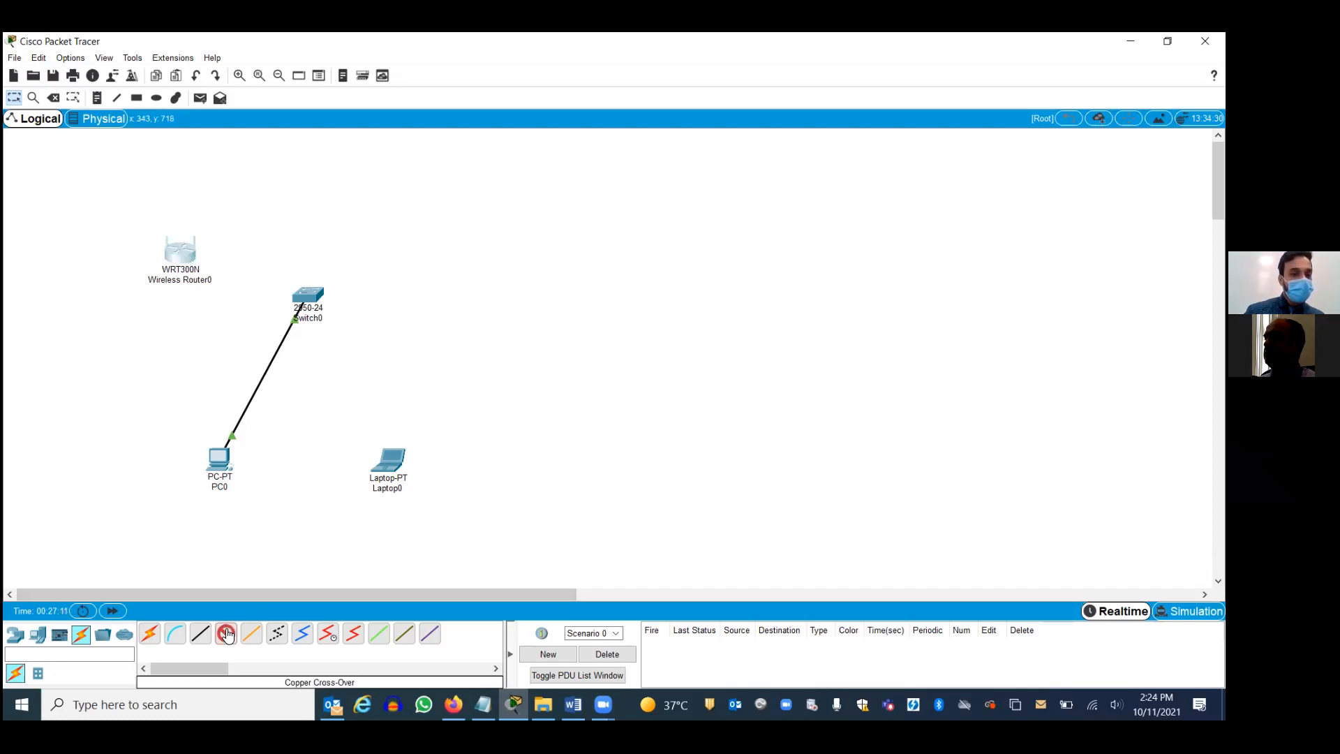
left_click(180, 250)
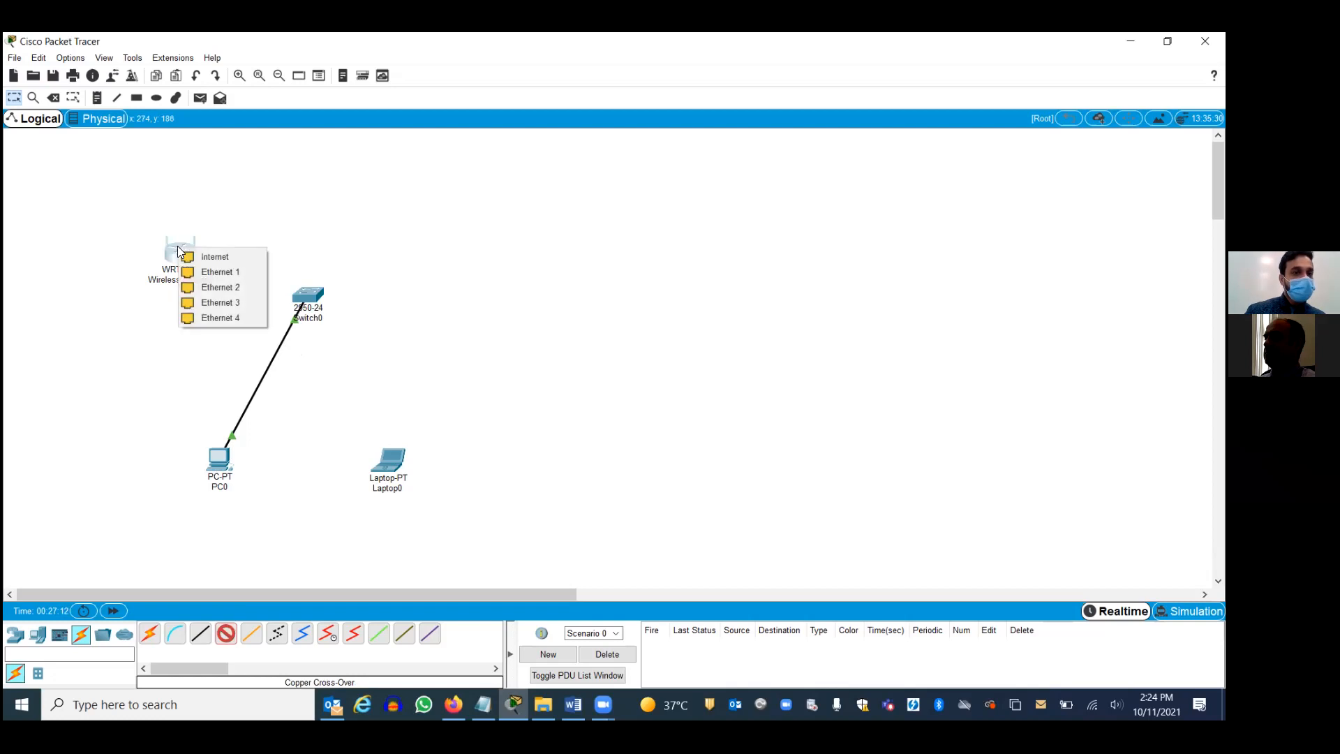
left_click(222, 273)
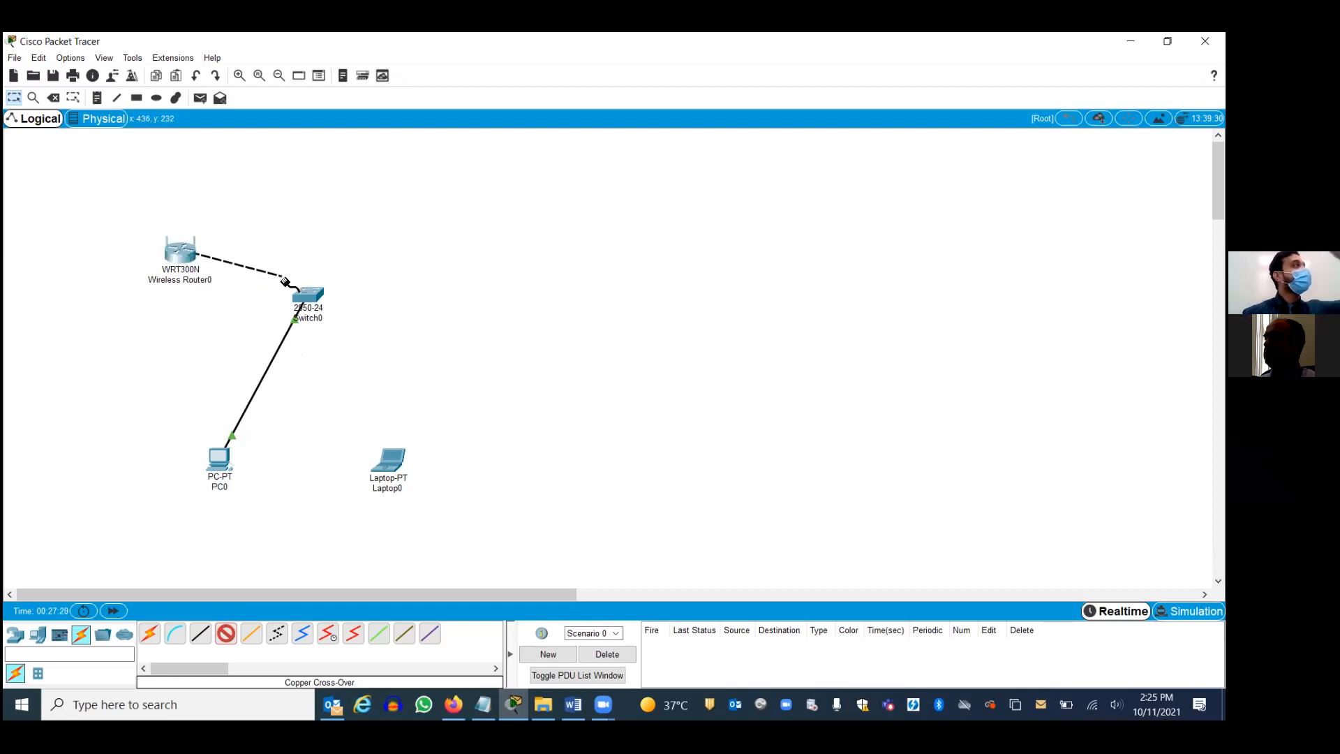
left_click(304, 293)
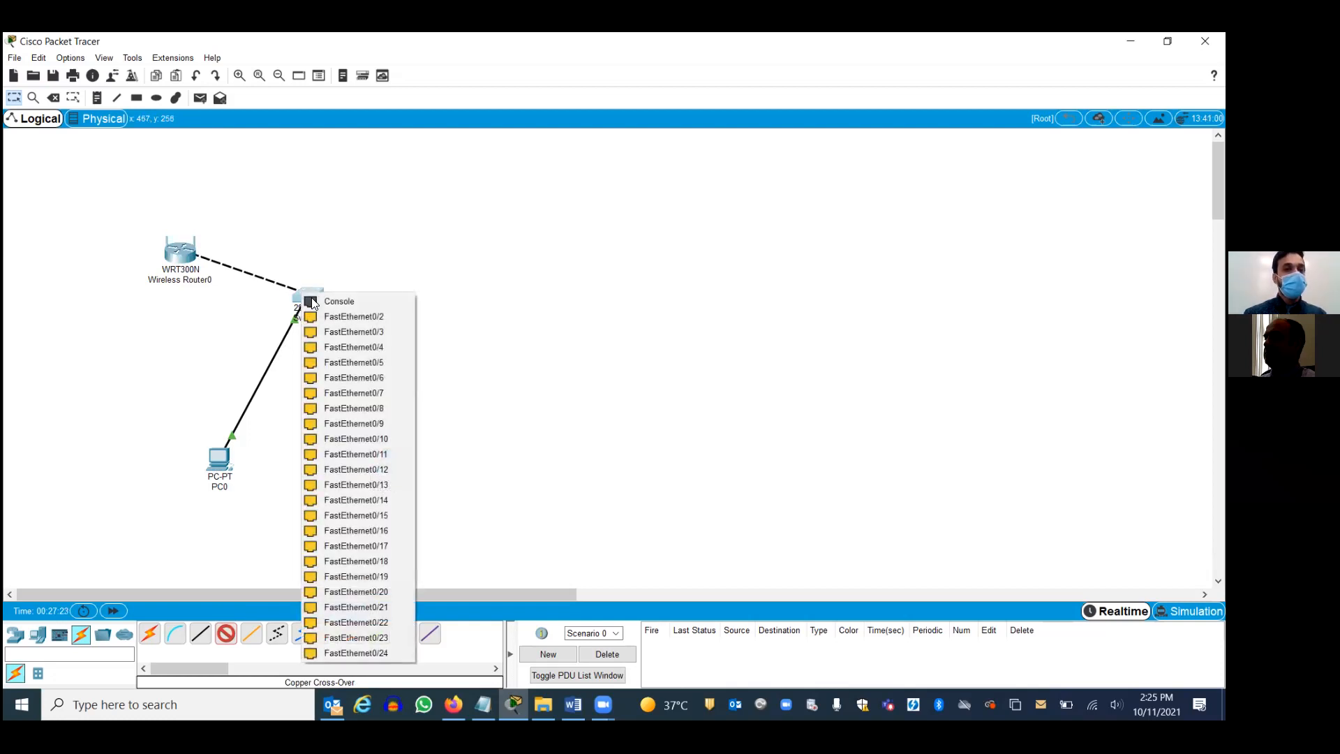
left_click(342, 317)
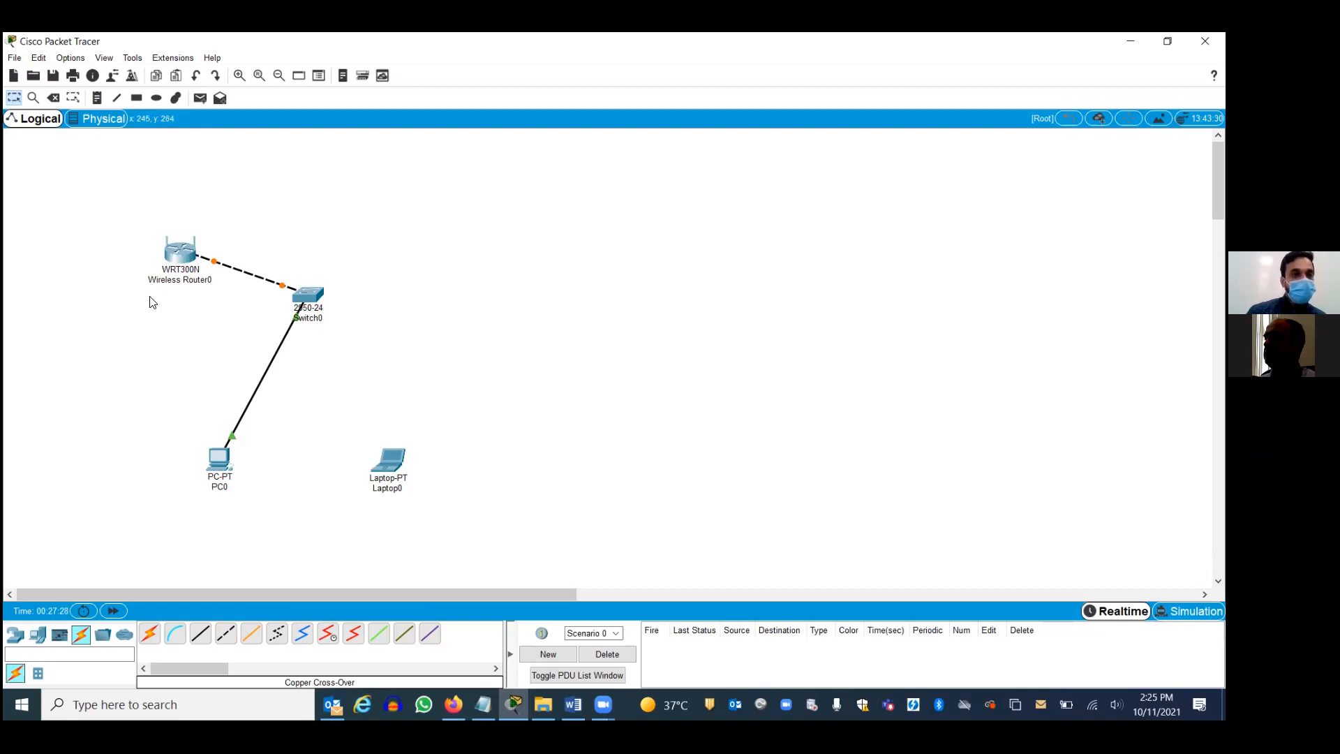
Step: Add a Cable Modem from the WAN Emulation network devices above and to the left of the wireless router
mouse_move(178, 261)
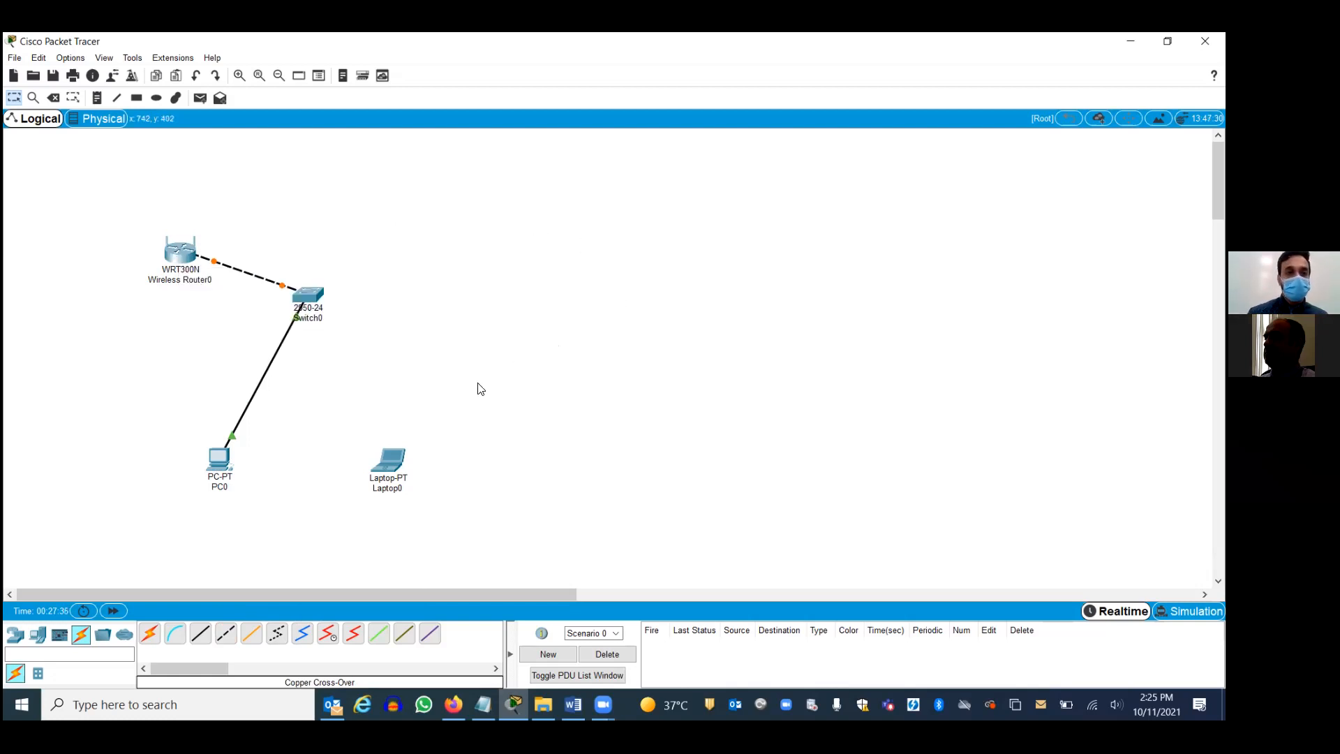
left_click(125, 637)
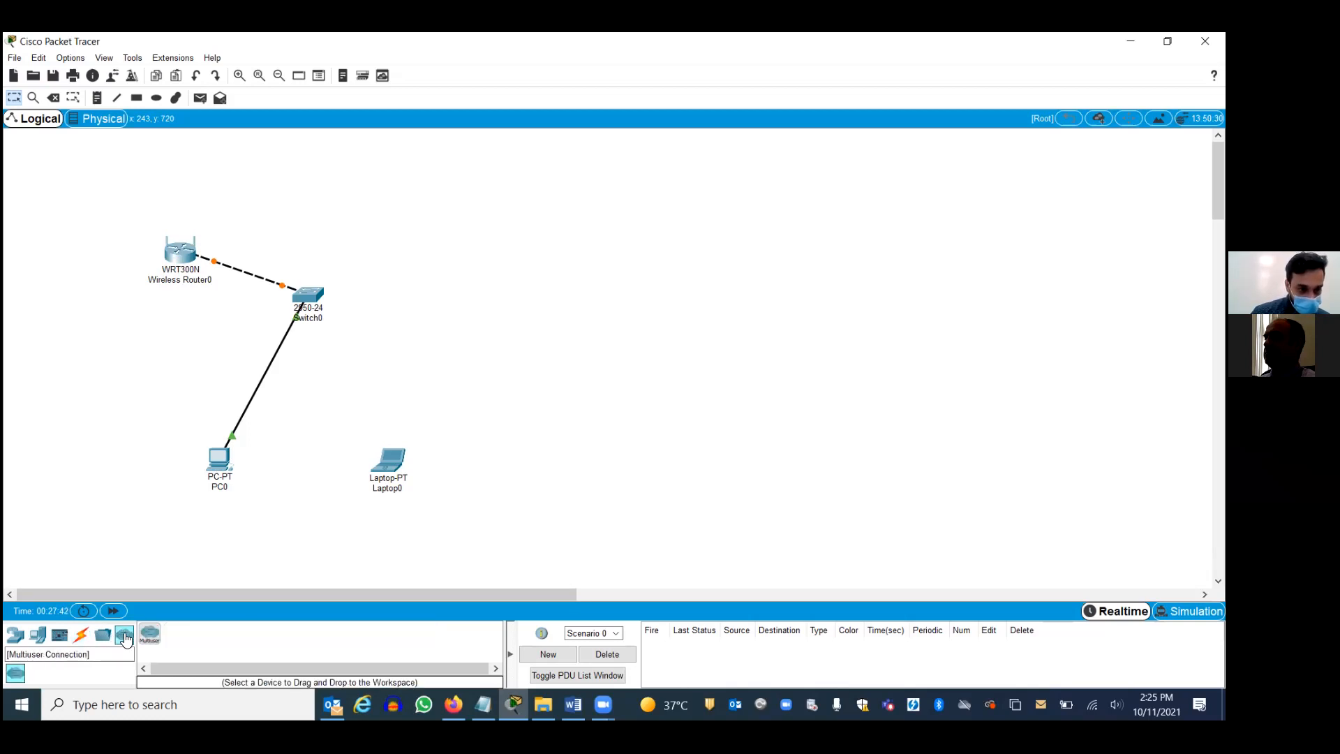
left_click(15, 635)
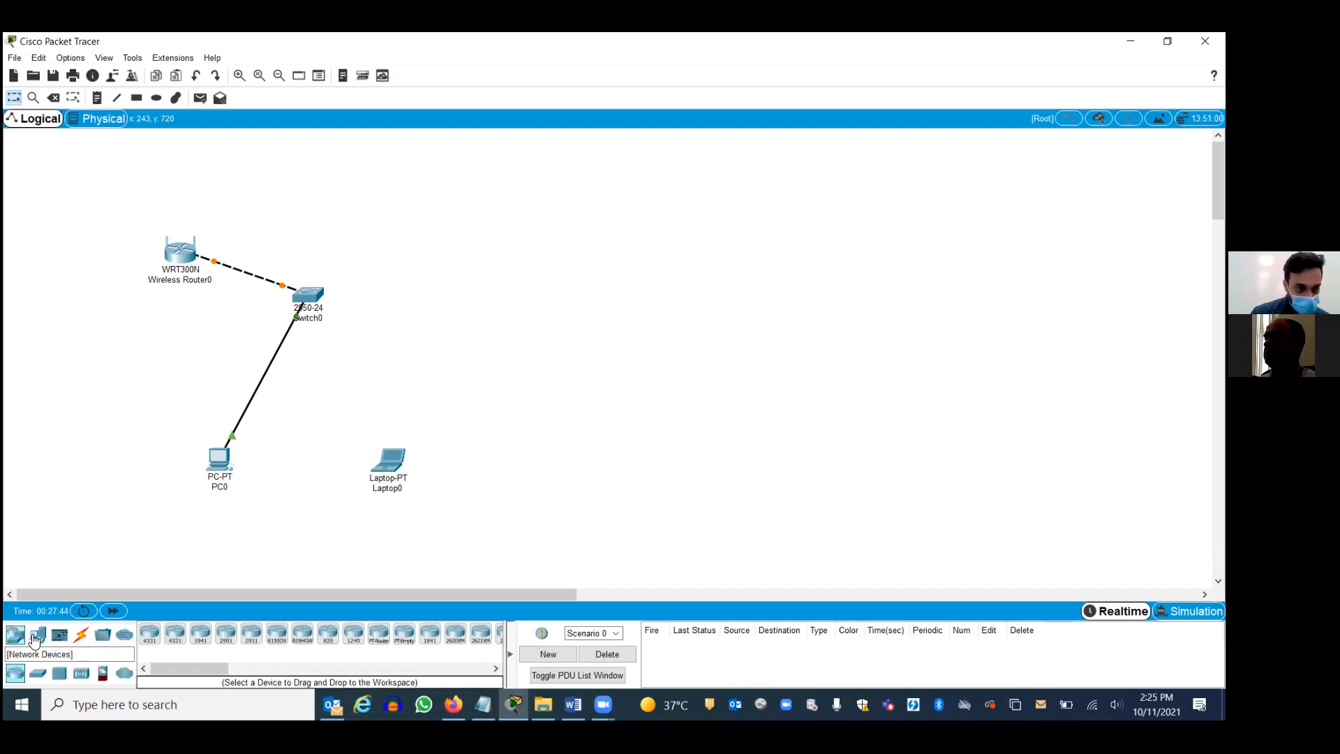
left_click(125, 673)
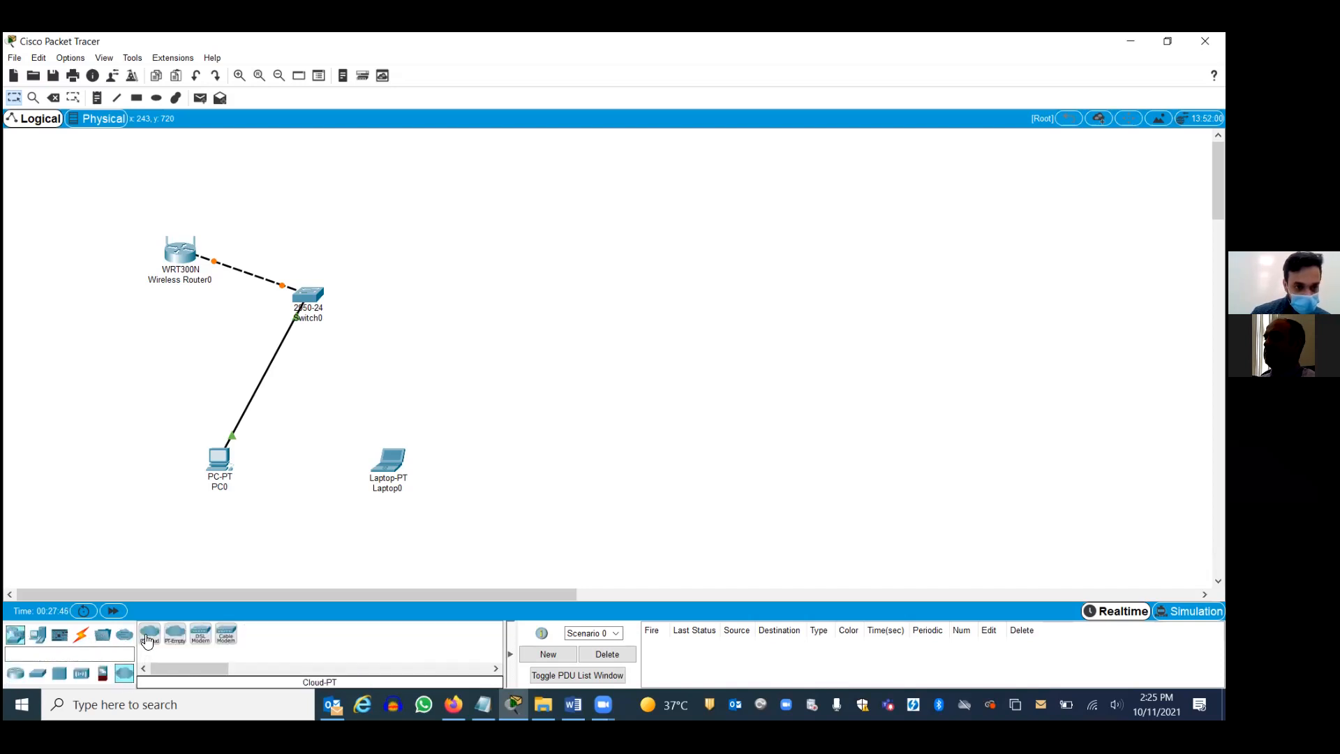
left_click_drag(200, 637, 116, 201)
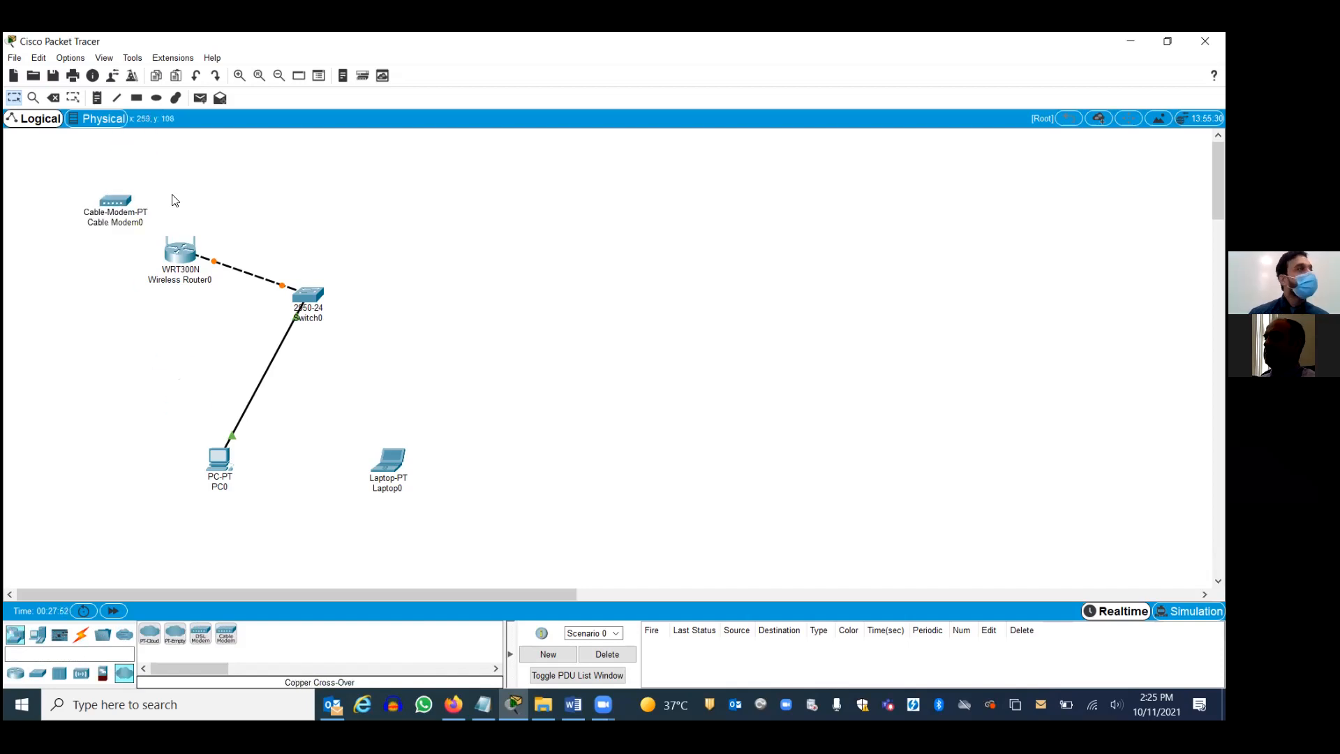
Step: Connect the cable modem's Port 1 to the wireless router's Internet port with a Copper Straight-Through cable, and move the modem farther from the router
left_click(84, 638)
left_click(201, 635)
left_click(121, 204)
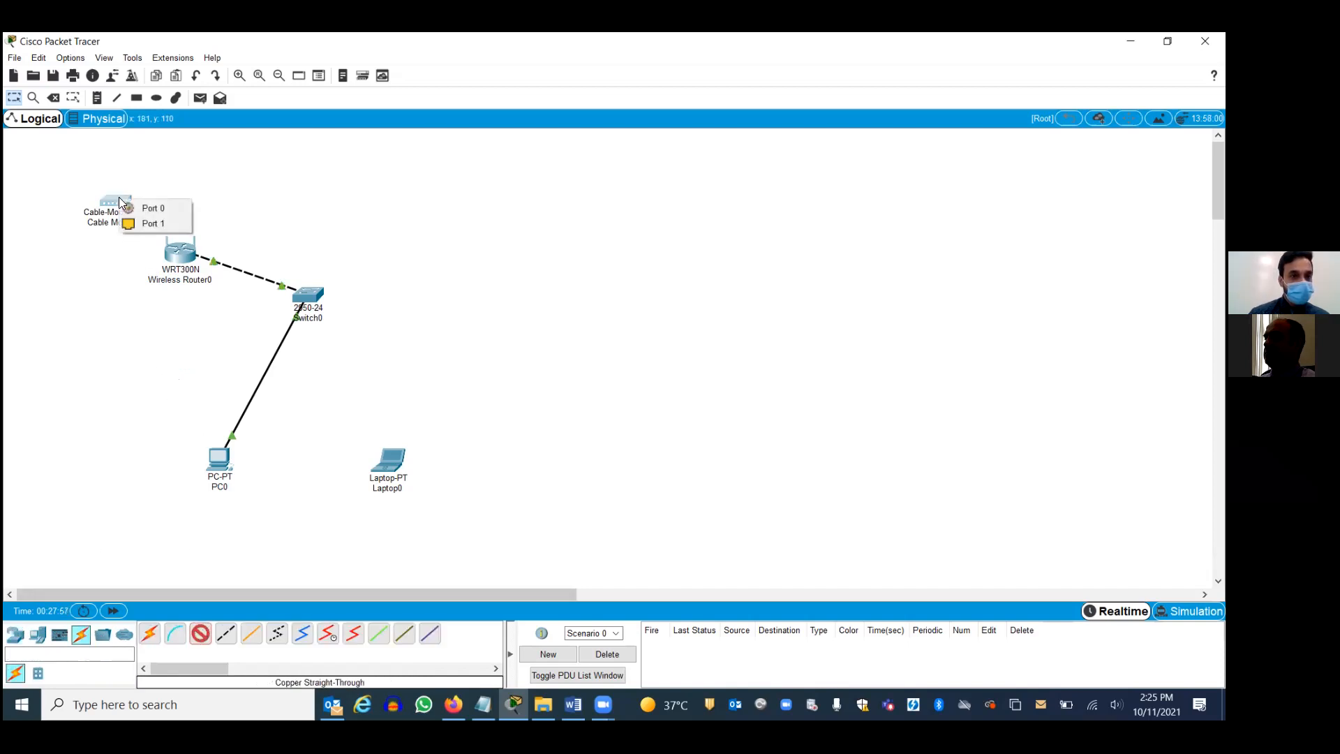
left_click(153, 222)
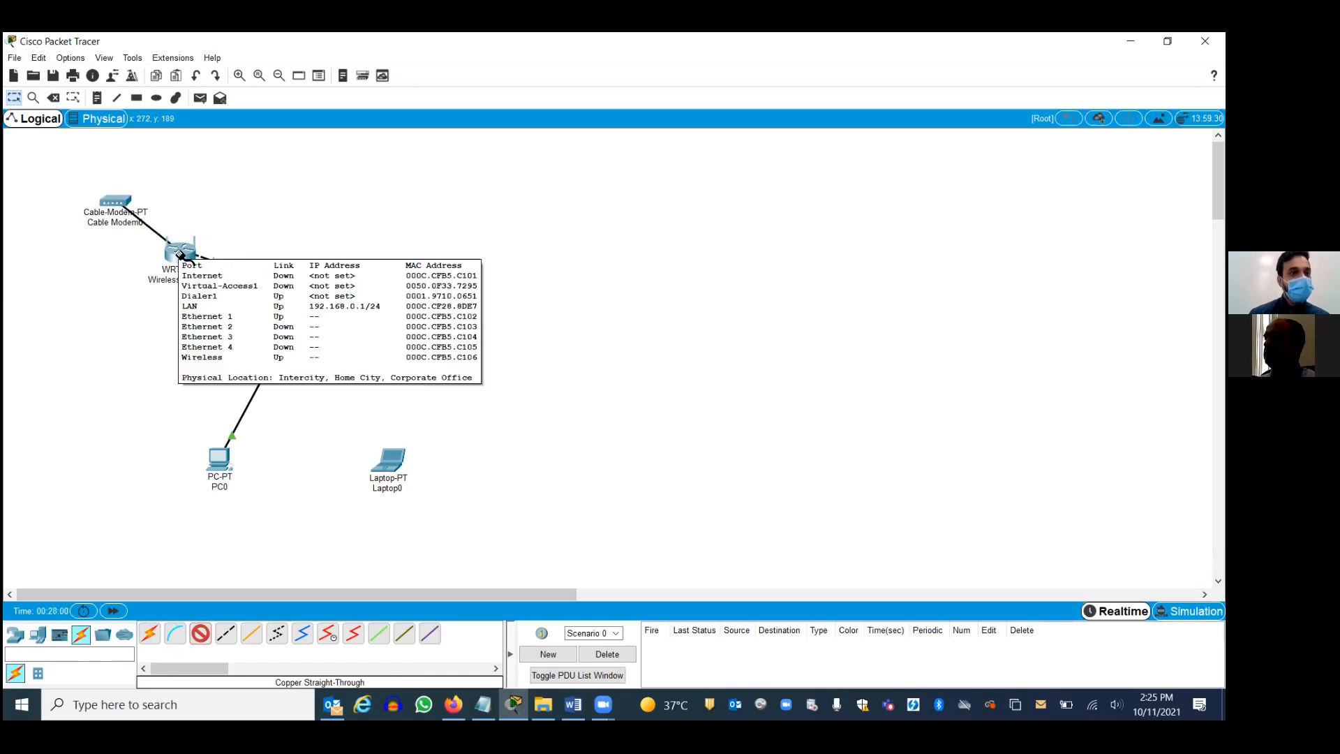
left_click(179, 253)
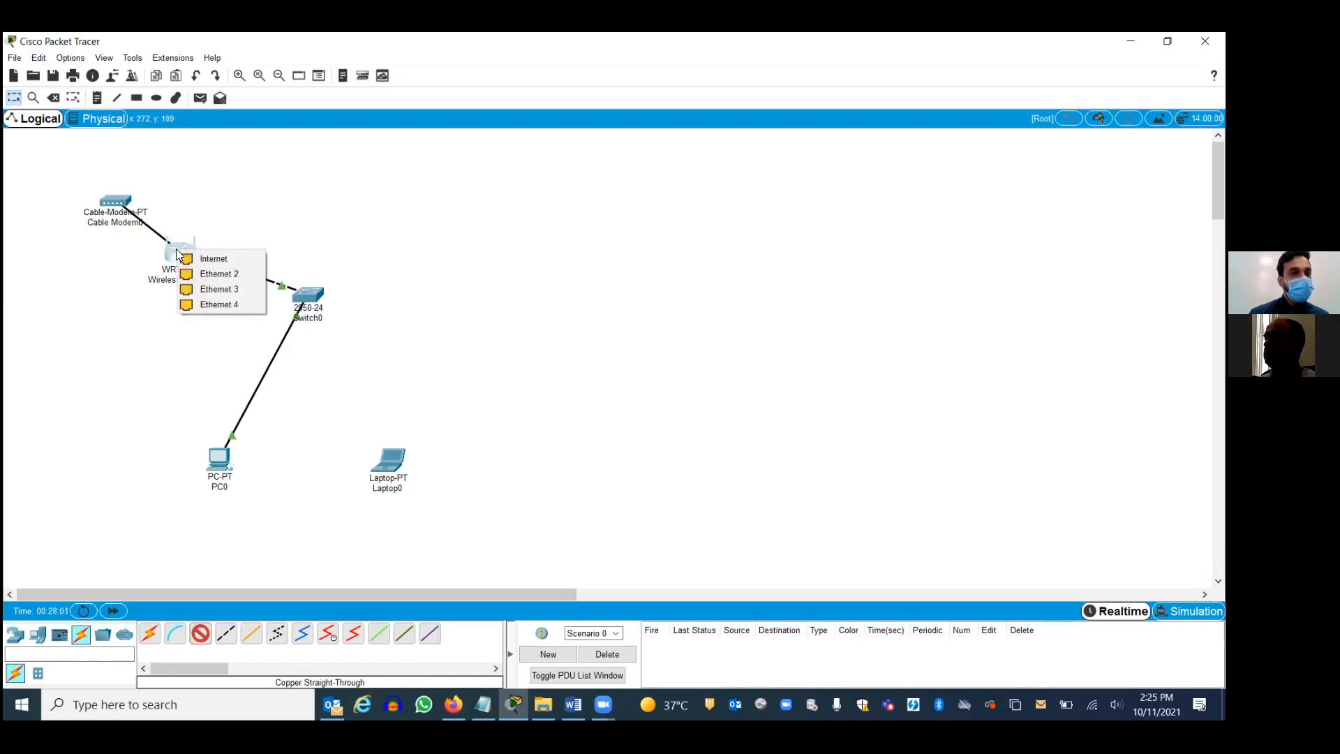
left_click(213, 260)
left_click_drag(117, 202, 85, 177)
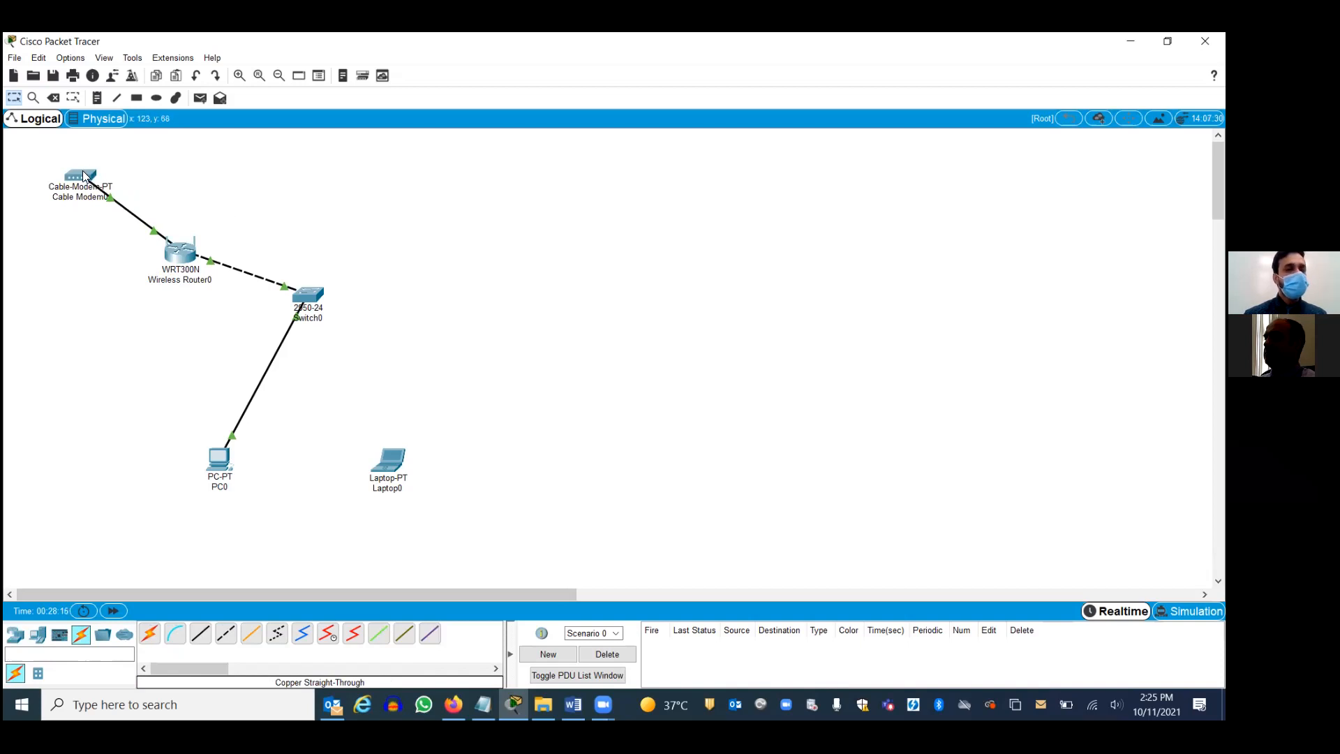
Step: Switch to the Word homework document, review the cabling, PC and laptop configuration instructions, and return to Packet Tracer
mouse_move(86, 177)
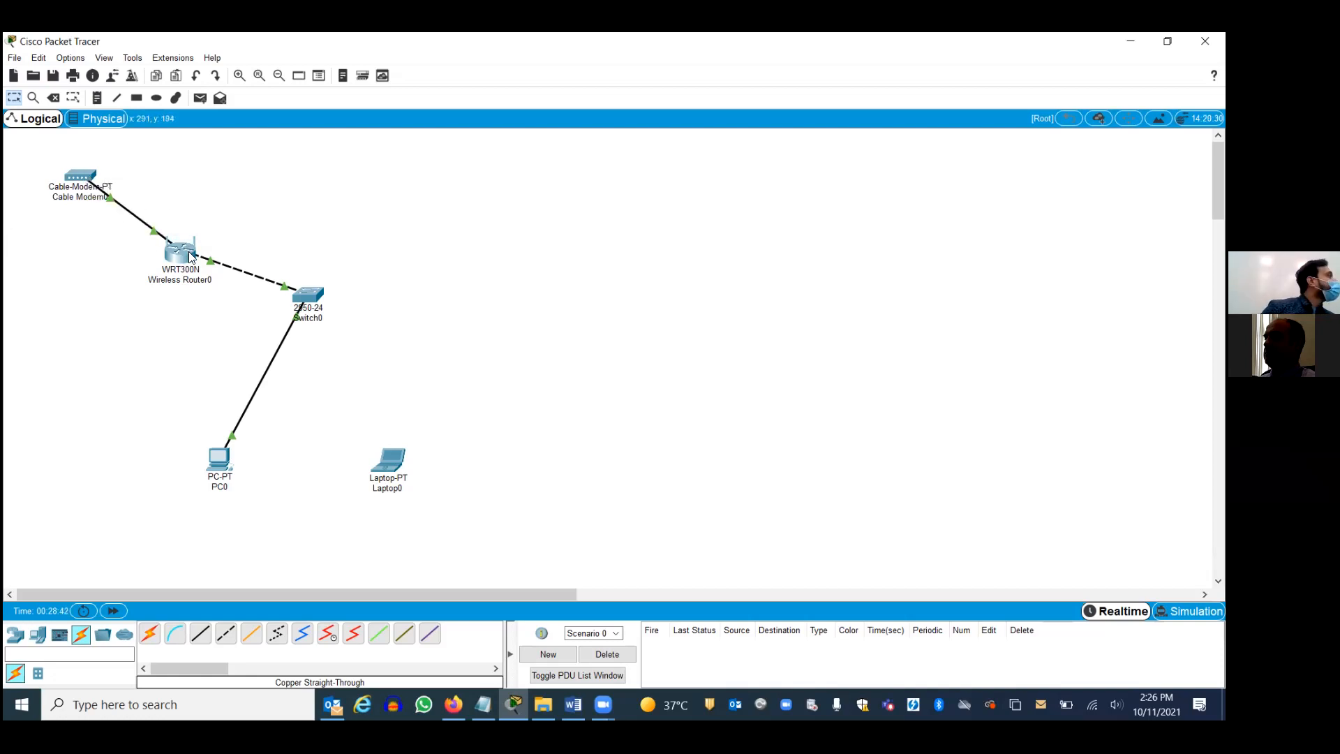
mouse_move(190, 257)
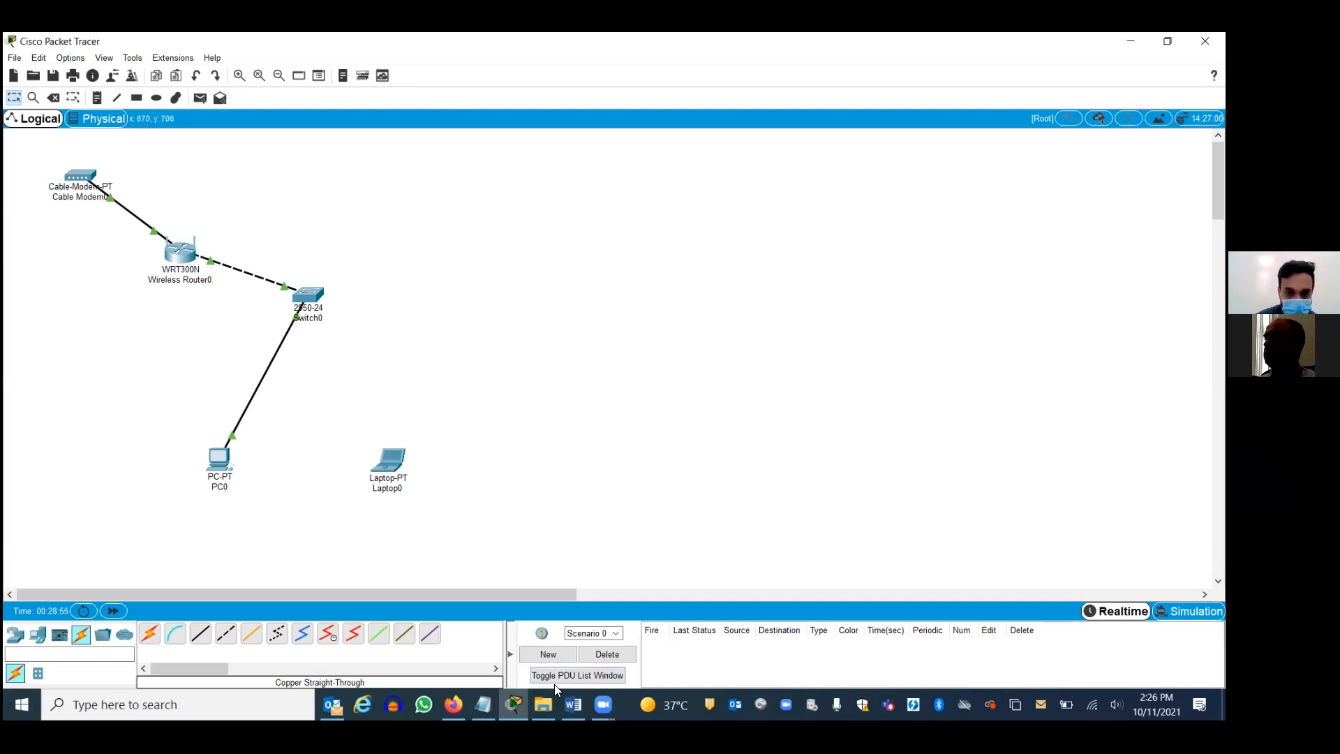
left_click(573, 705)
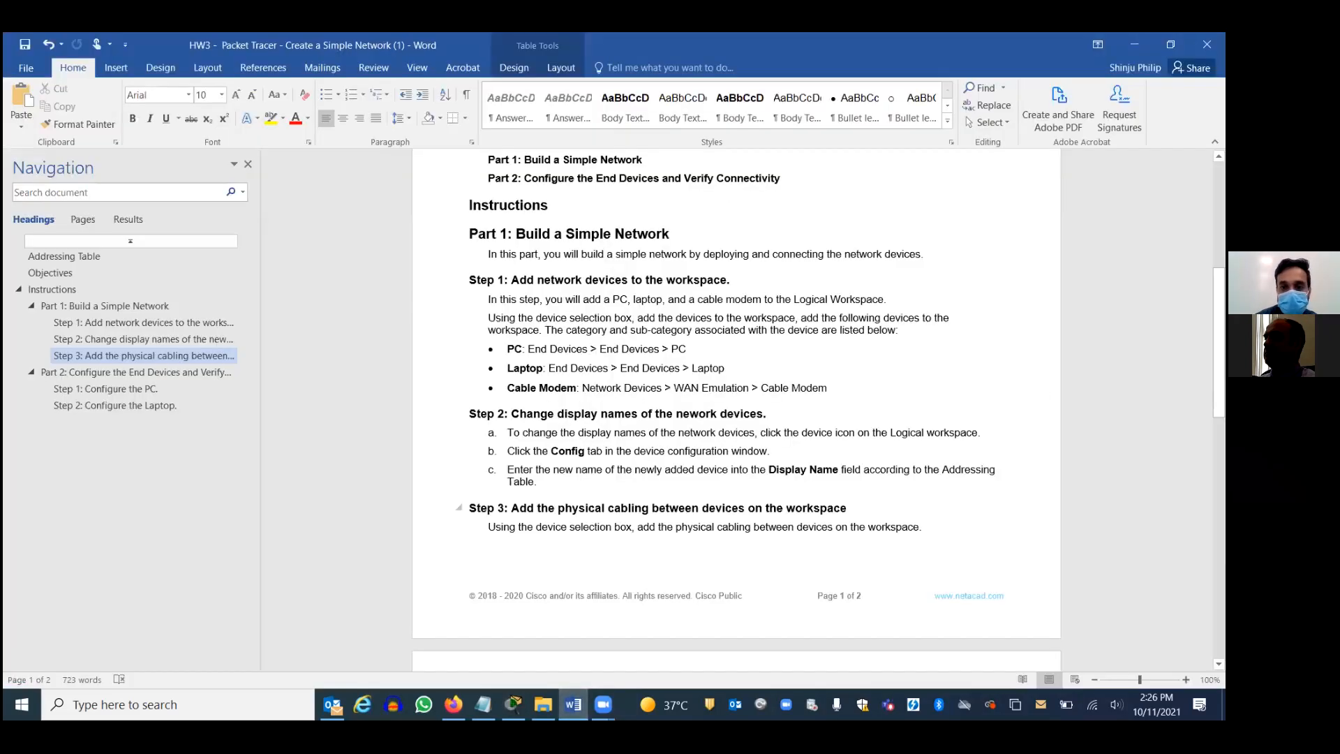
left_click_drag(1219, 327, 1218, 433)
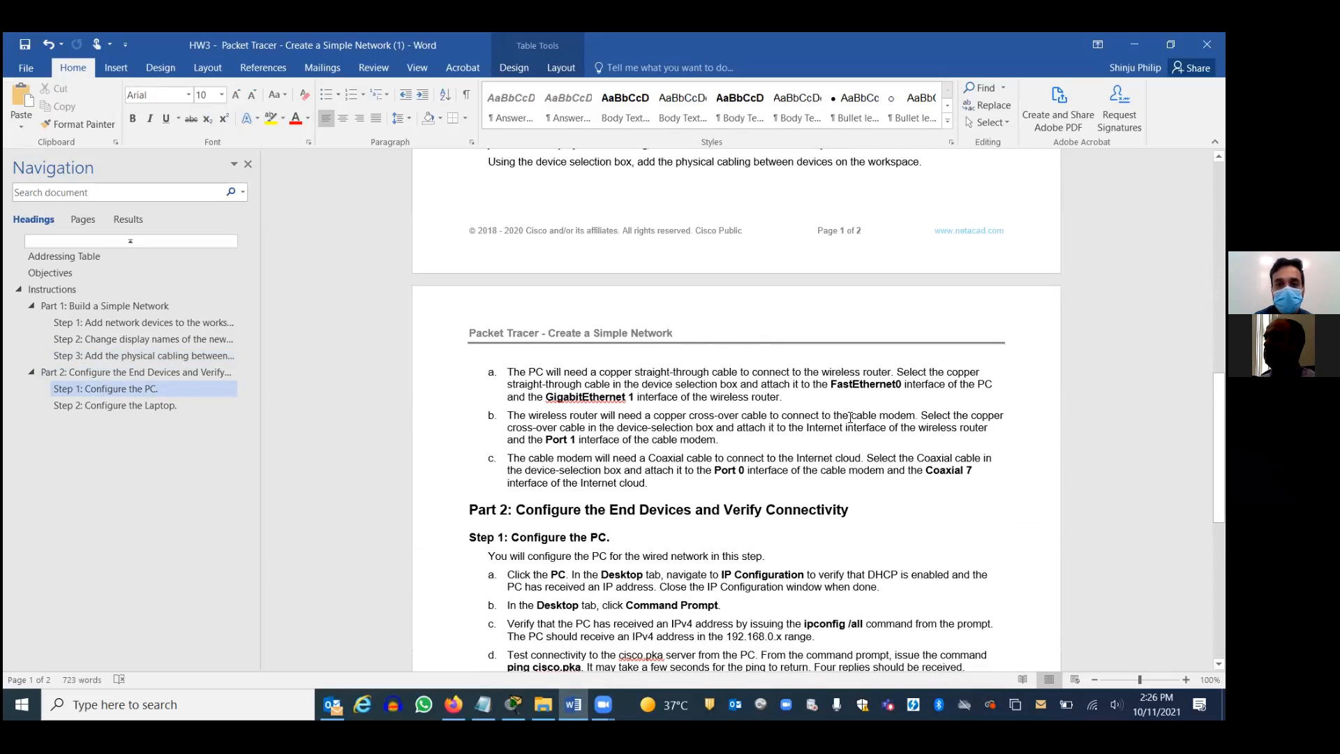
left_click_drag(1218, 419, 1219, 506)
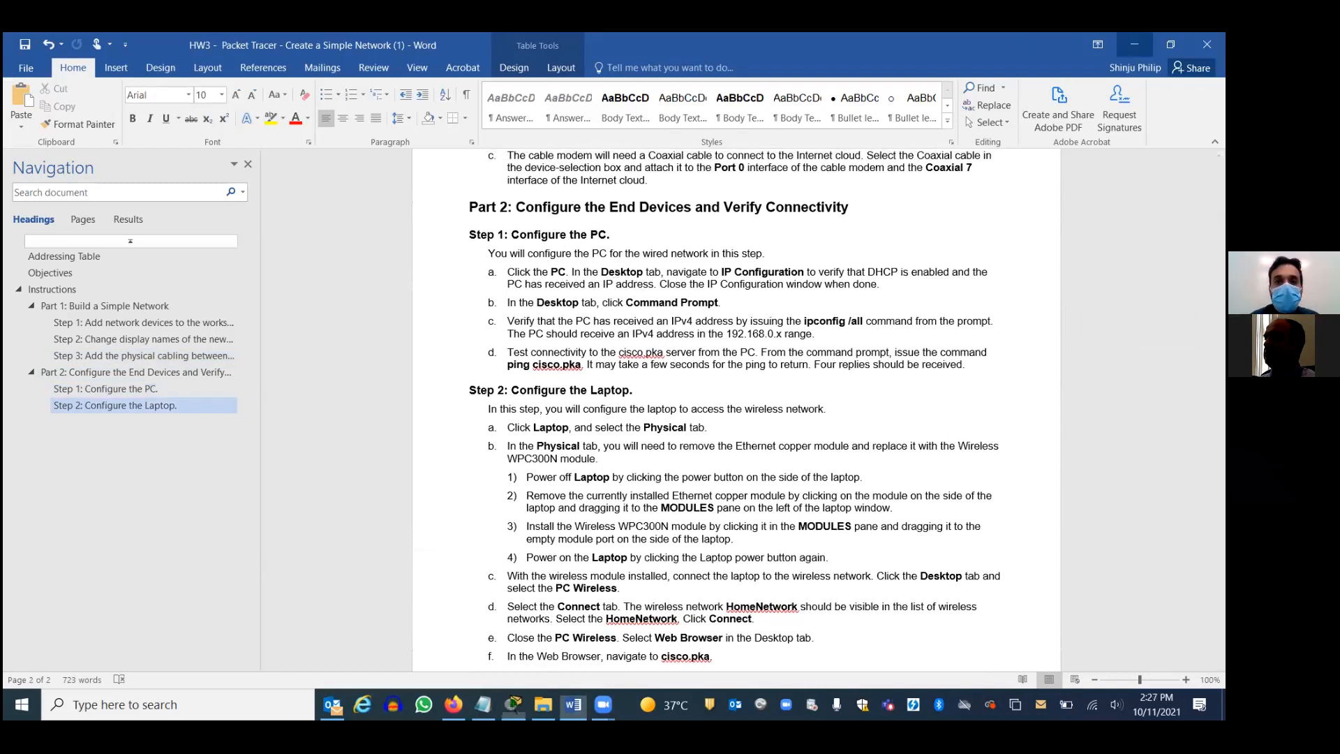
left_click(1134, 44)
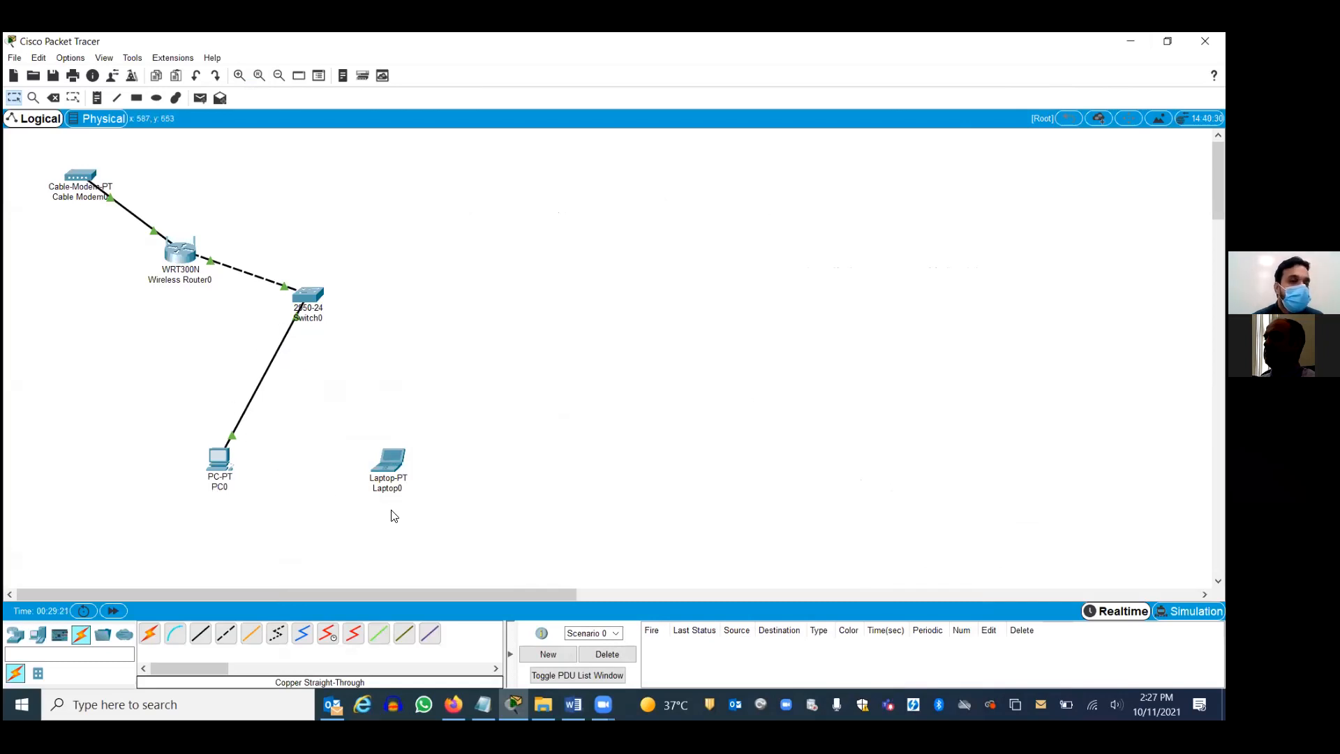
mouse_move(396, 467)
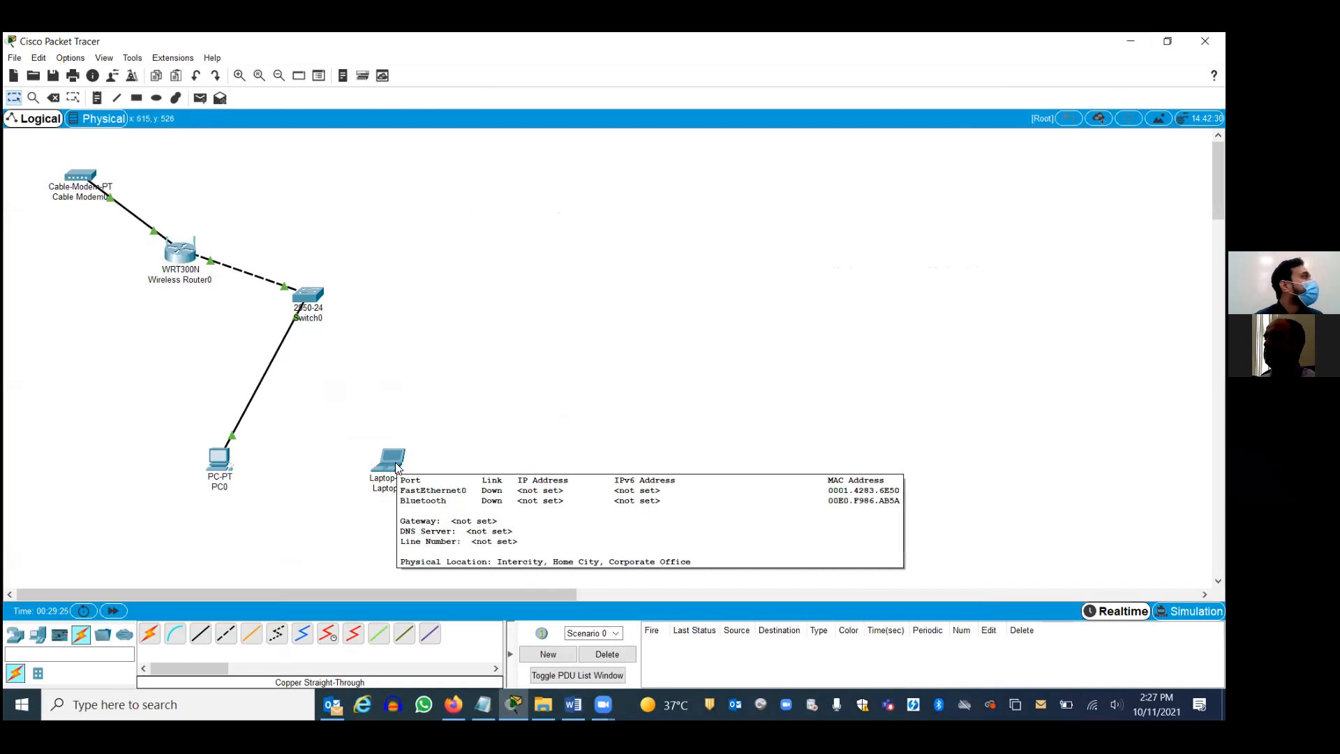
left_click(572, 703)
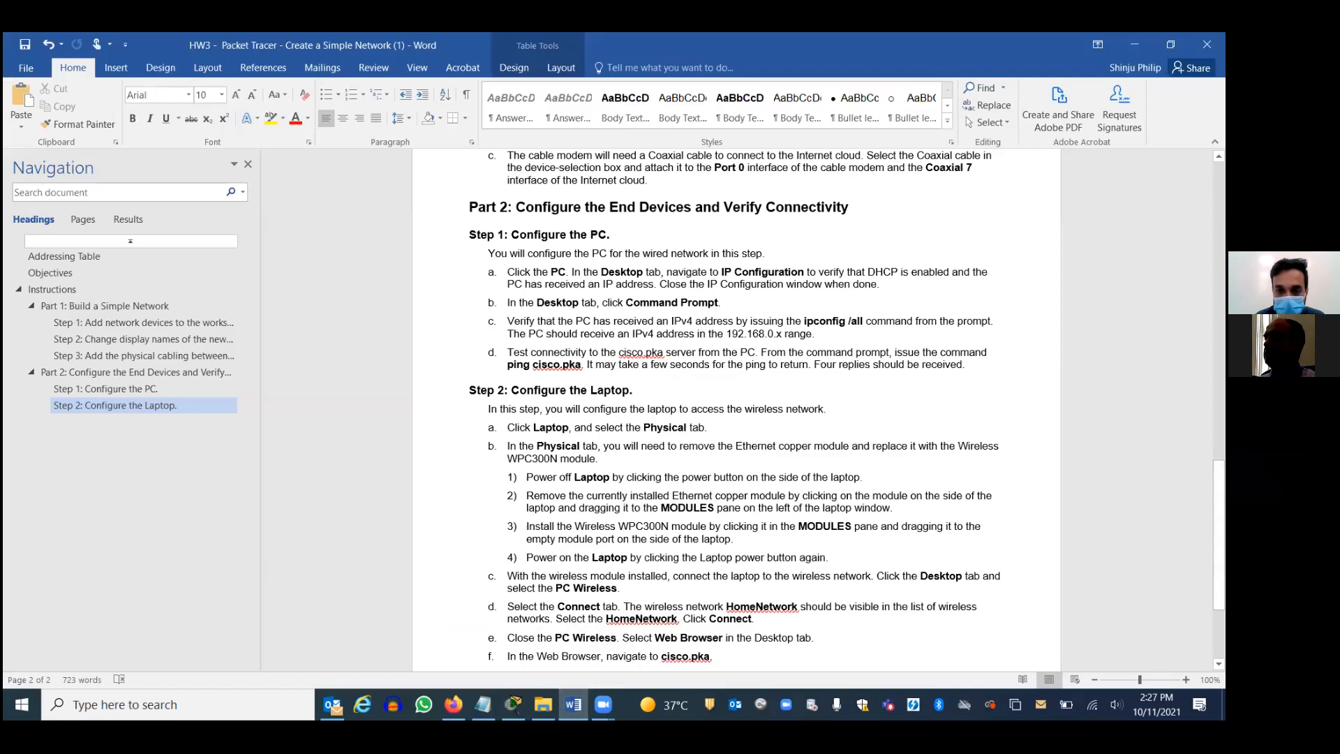
scroll(602, 320, "down", 3)
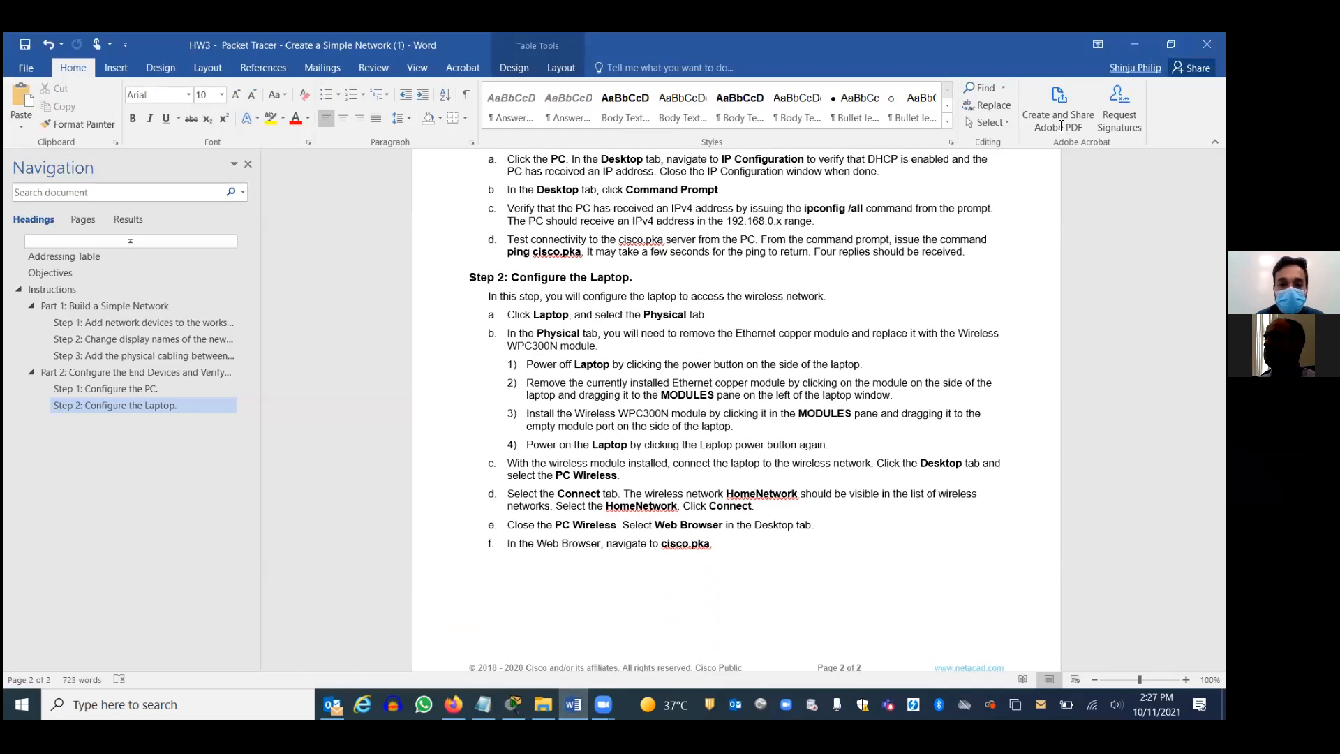
left_click(514, 704)
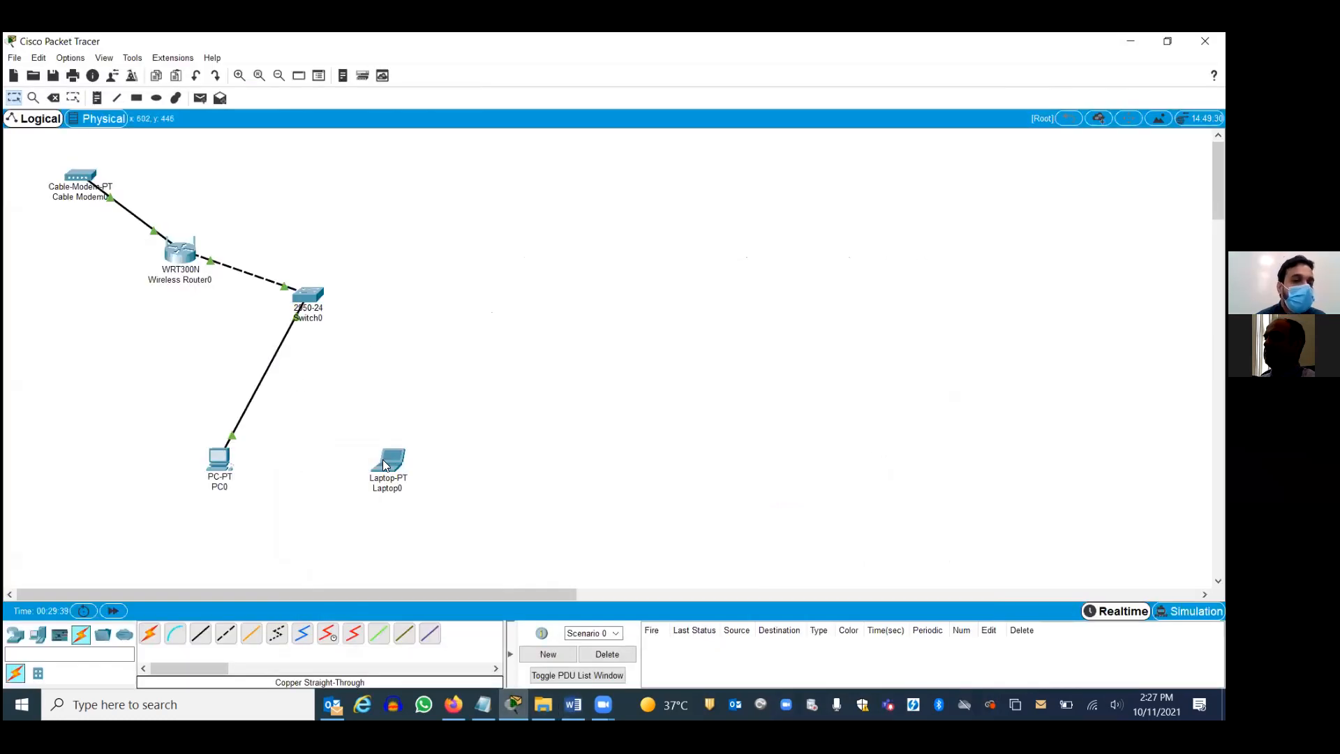
Step: Replace Laptop0's Ethernet module with the WPC300N wireless module and power the laptop back on
mouse_move(394, 463)
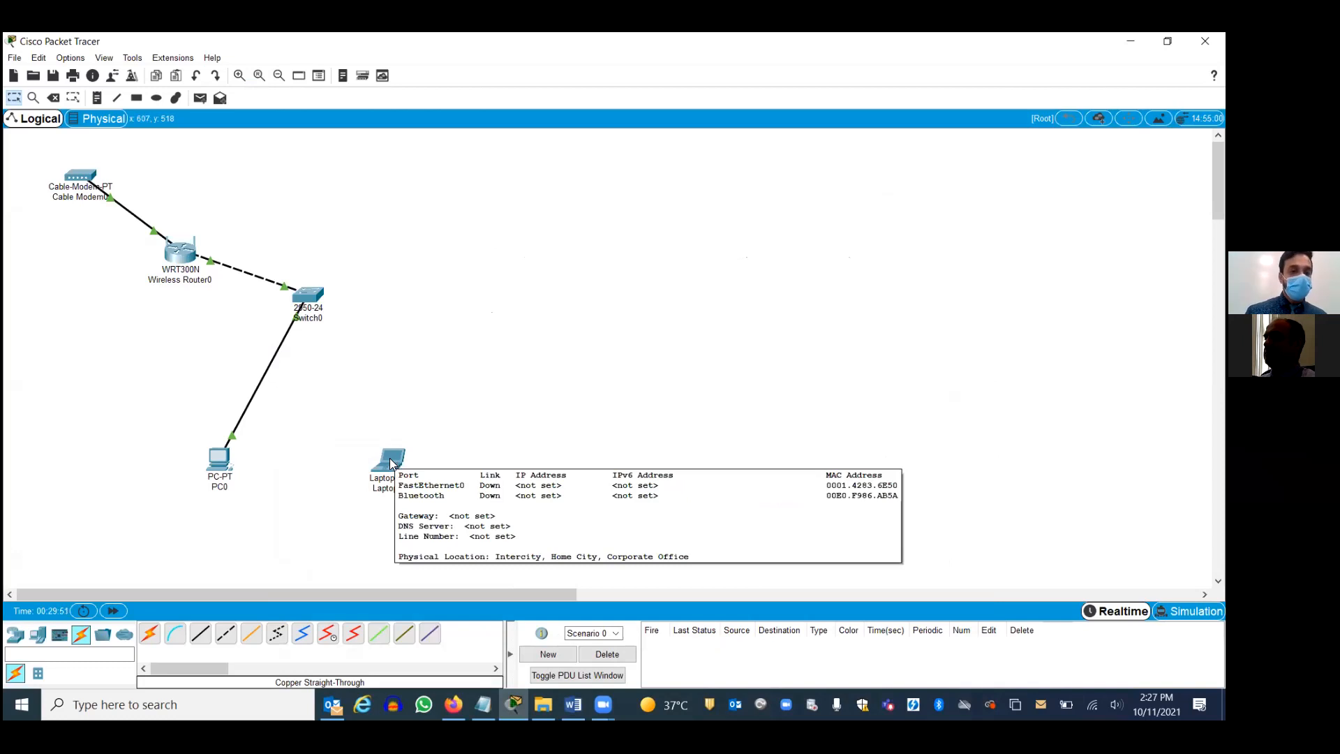
left_click(391, 463)
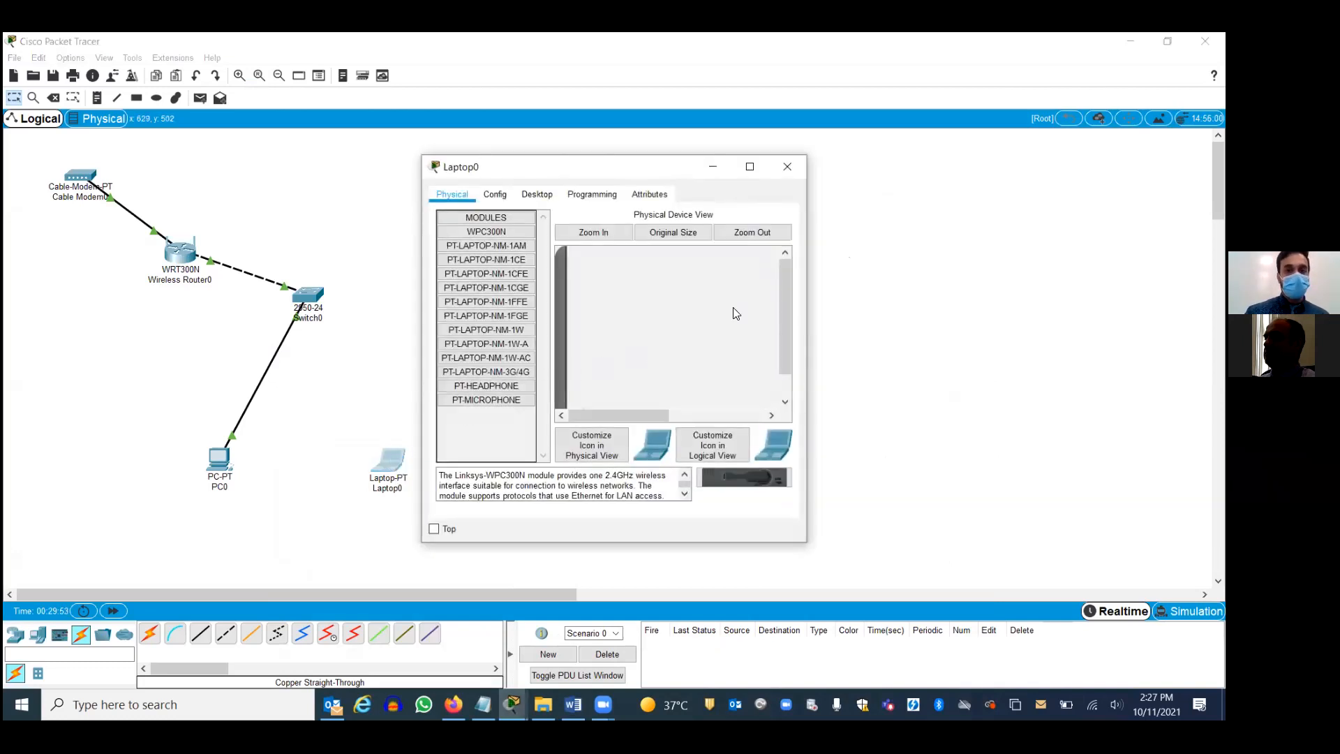
left_click_drag(786, 282, 791, 388)
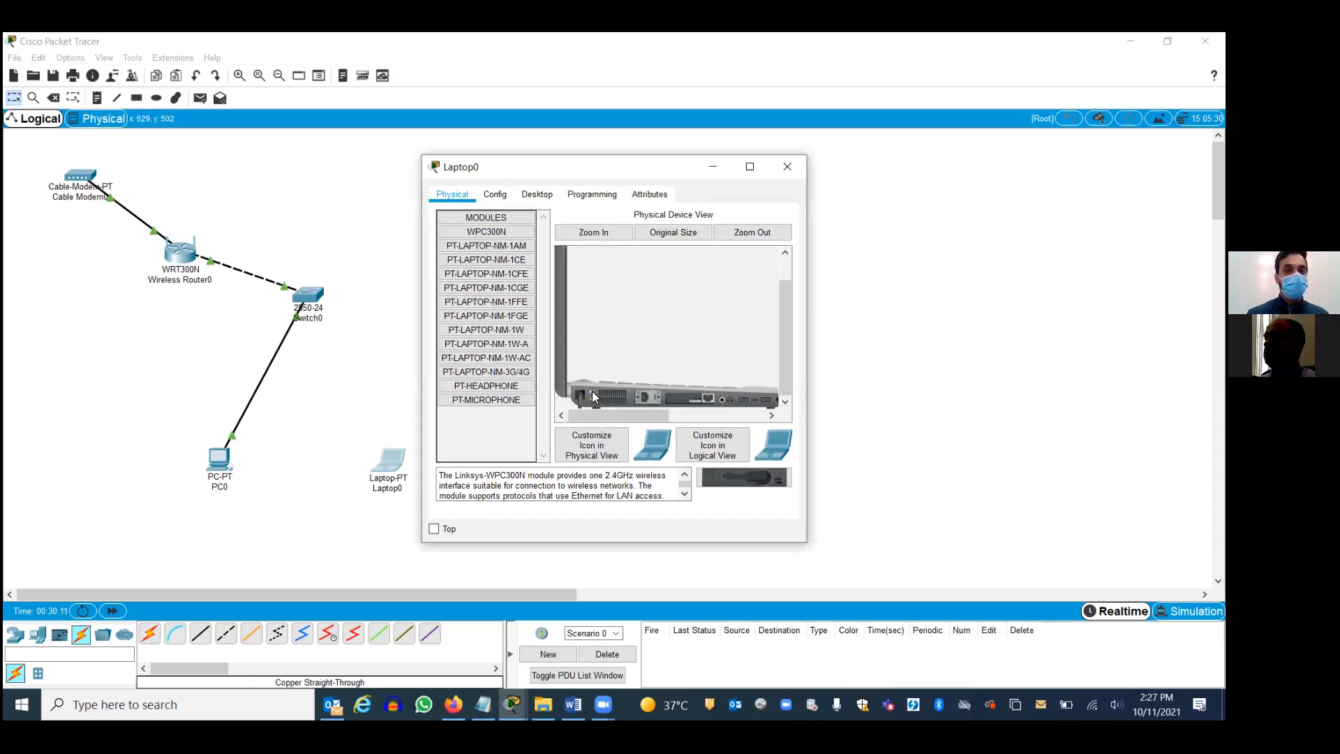
left_click_drag(692, 395, 492, 217)
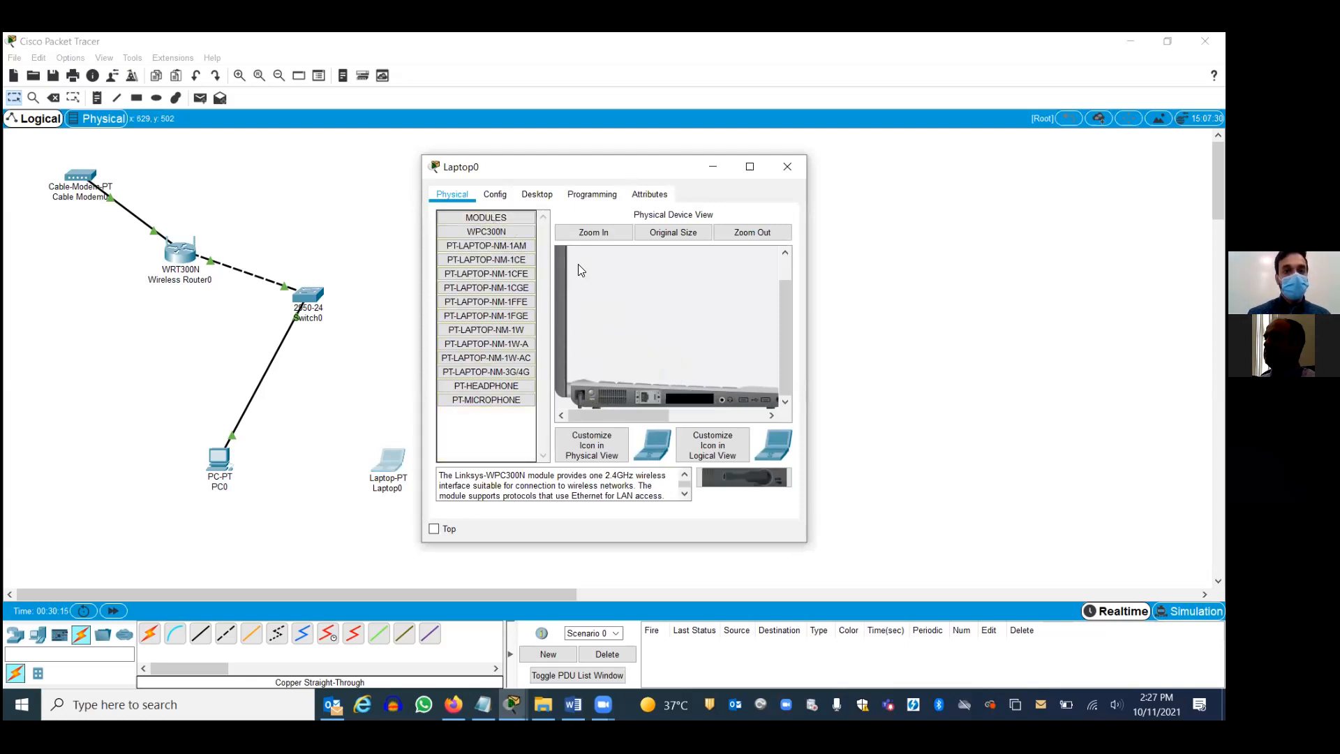
left_click_drag(755, 484, 694, 402)
left_click(589, 389)
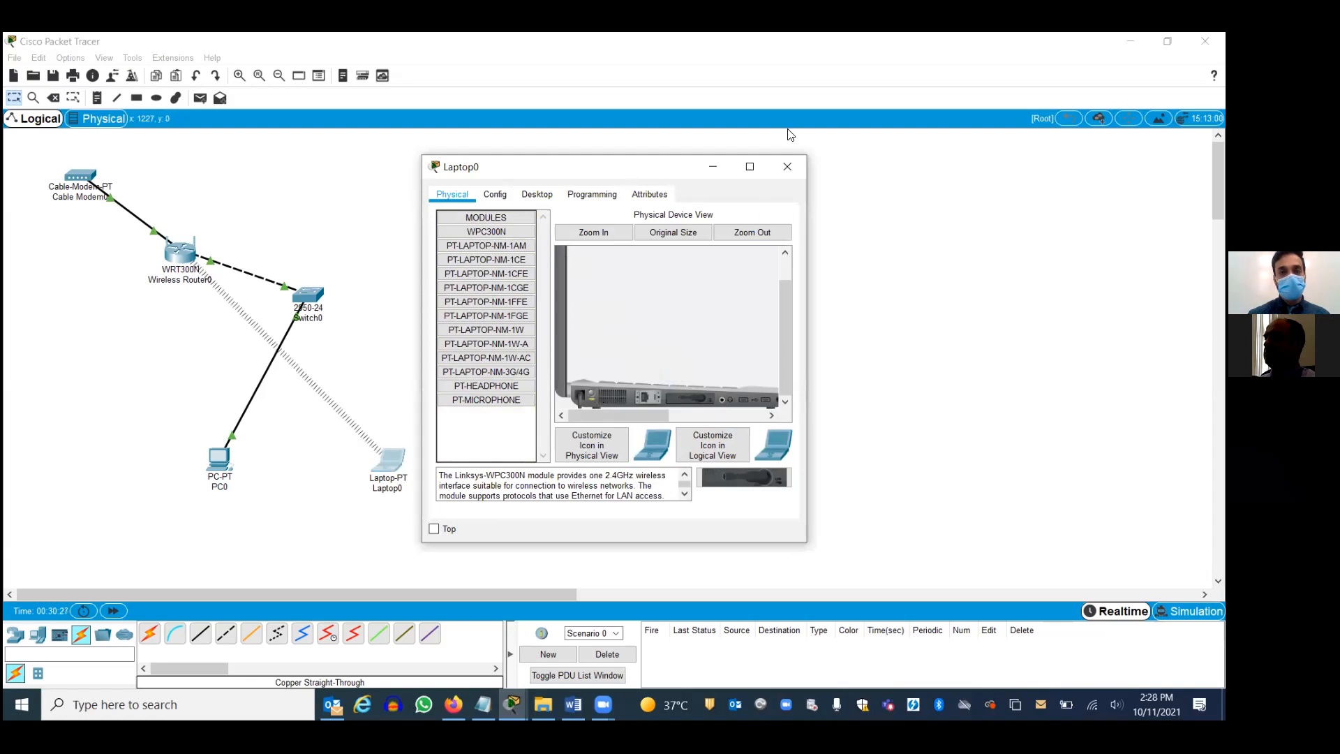
left_click(788, 166)
Step: Move Laptop0 to the left of PC0 and add a second laptop beside it
left_click_drag(394, 462, 120, 443)
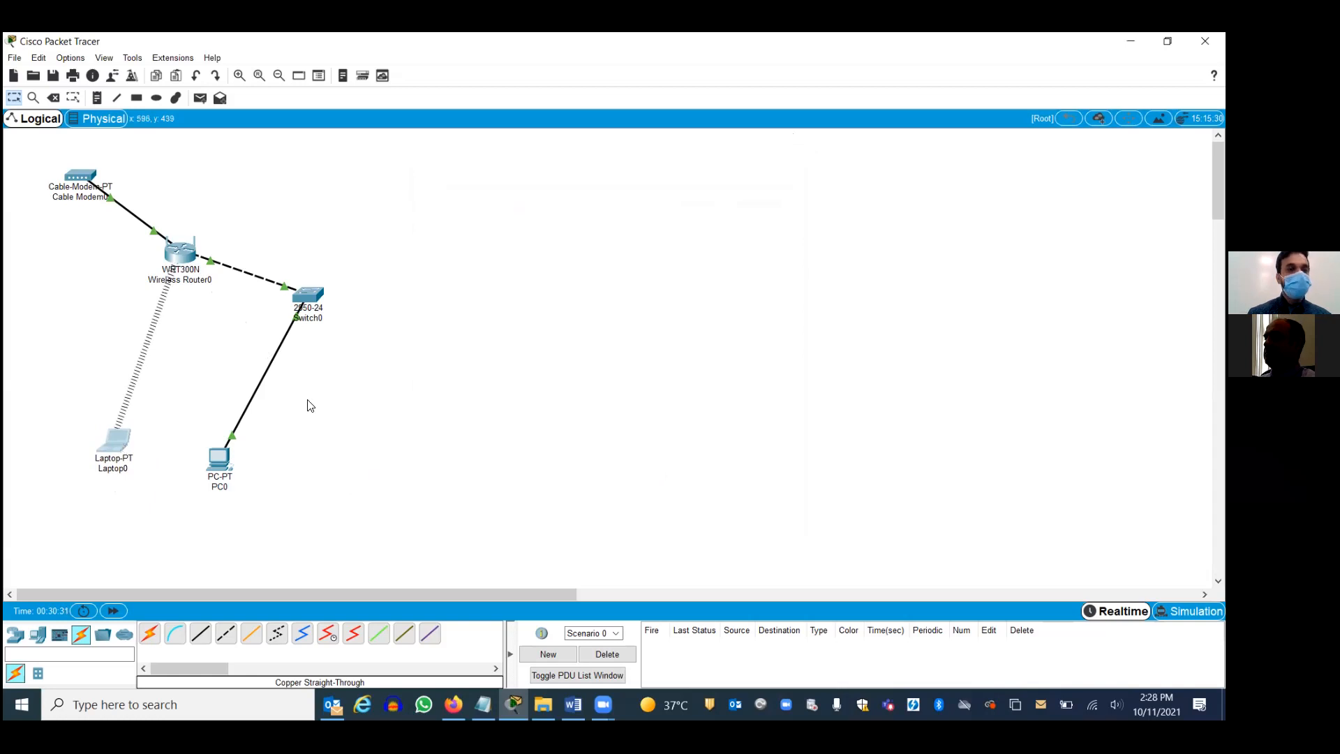
left_click(38, 634)
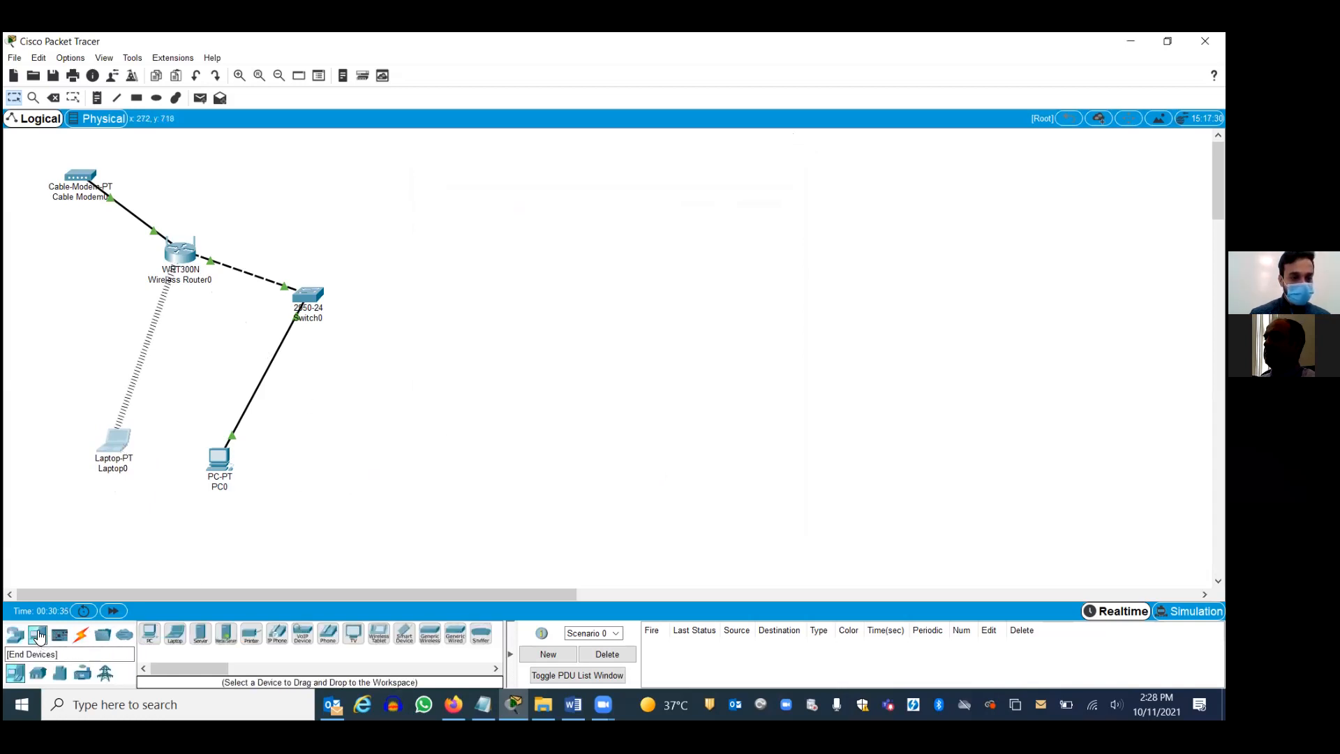
left_click_drag(175, 633, 44, 454)
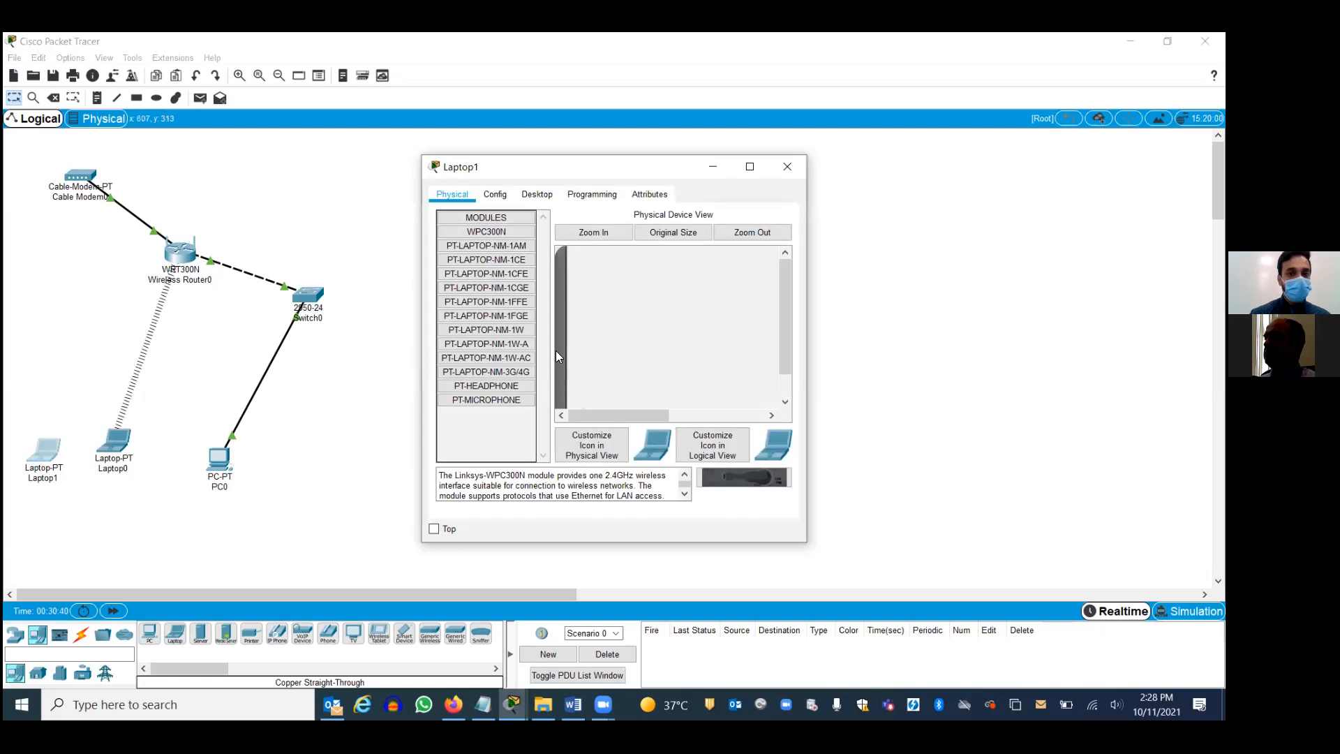
Step: Replace Laptop1's Ethernet module with the WPC300N wireless module and power the laptop back on
left_click_drag(785, 294, 779, 360)
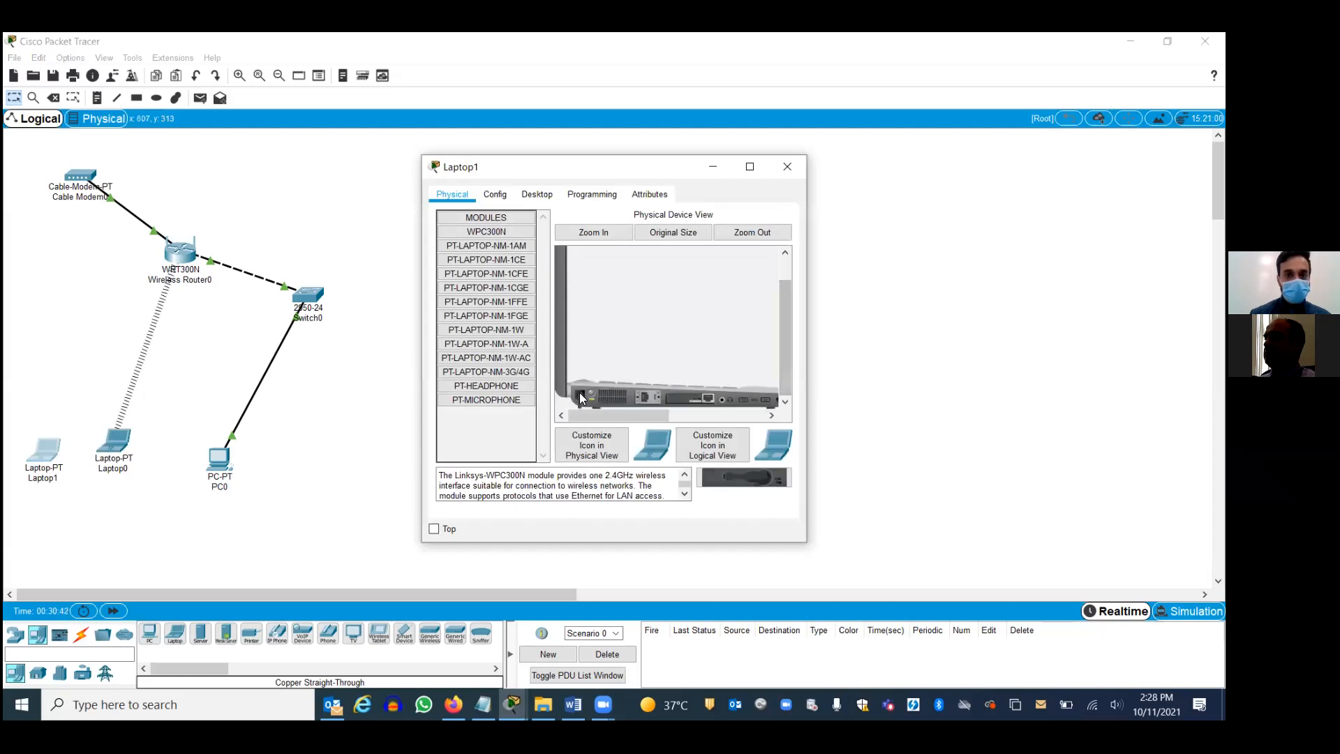
left_click_drag(689, 405, 498, 222)
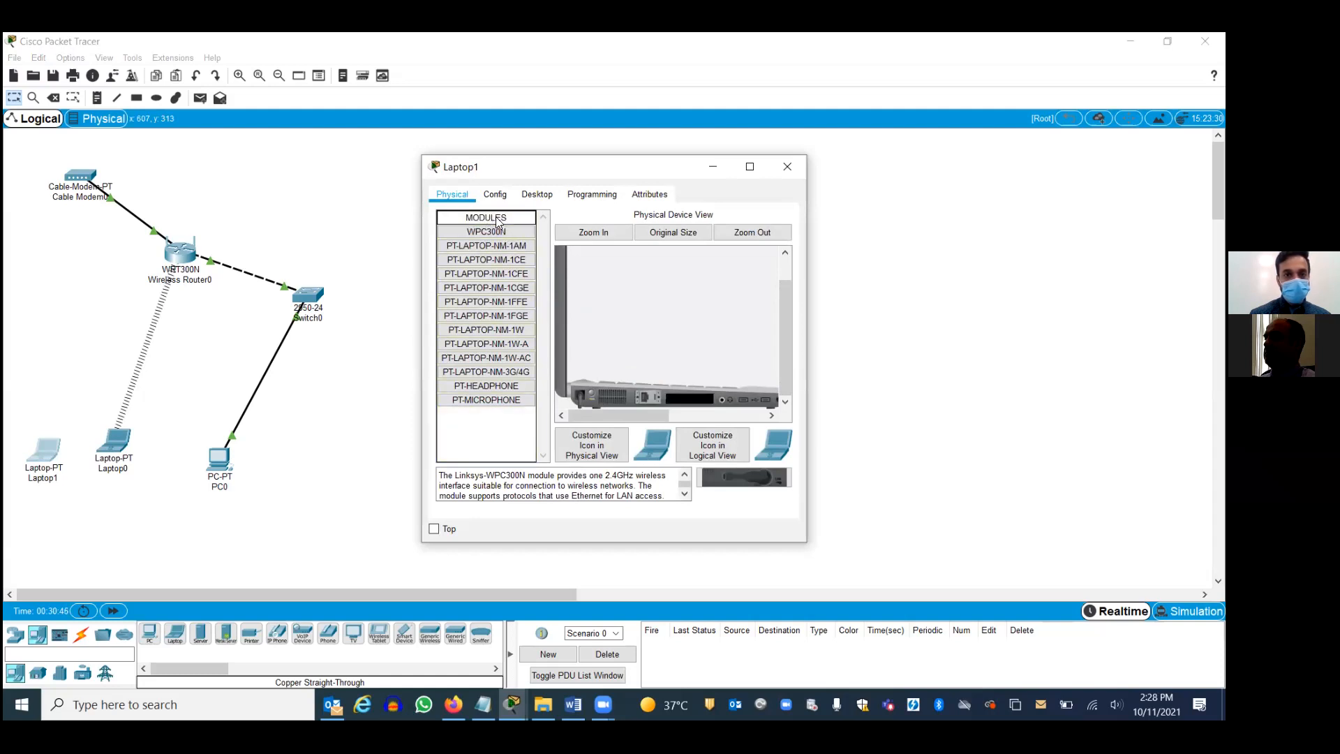
left_click_drag(759, 480, 668, 399)
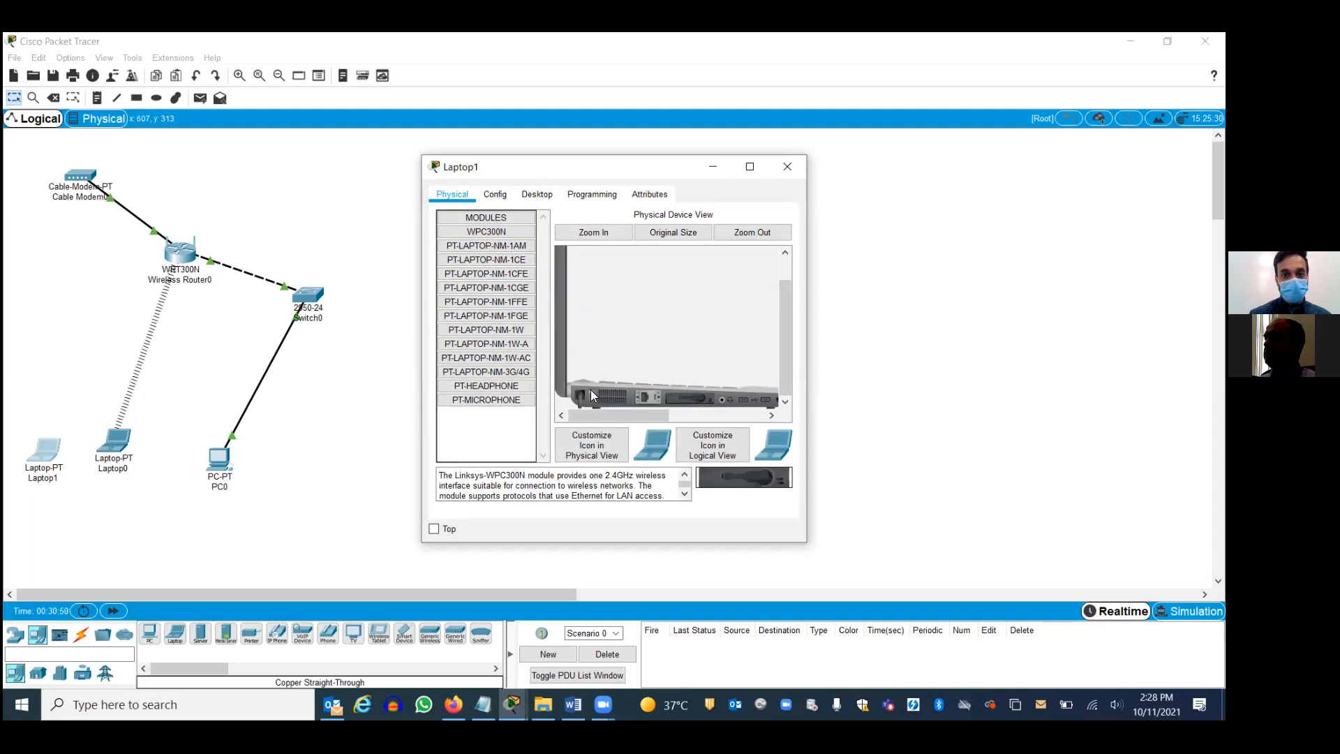
left_click(787, 169)
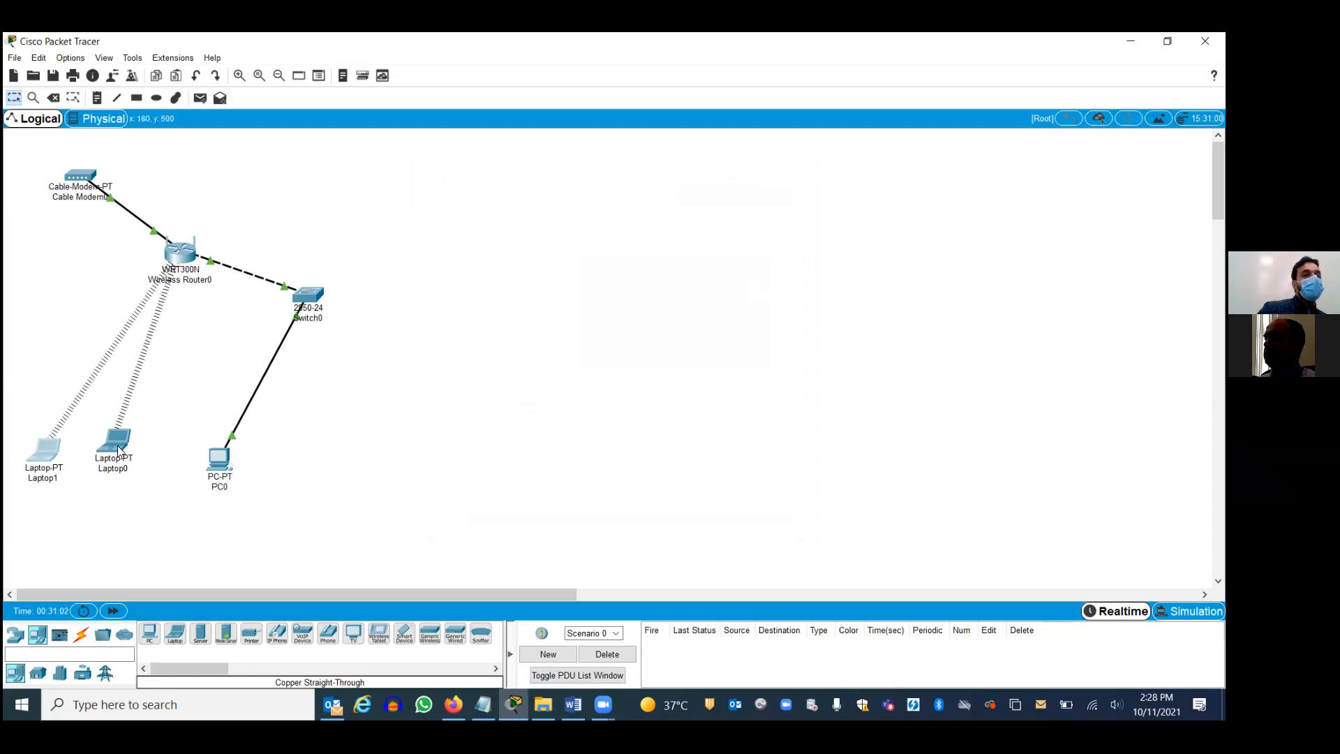
Step: Tidy the layout by nudging Laptop0 level with Laptop1 and moving PC0 below and slightly right of the switch
left_click_drag(118, 446, 126, 453)
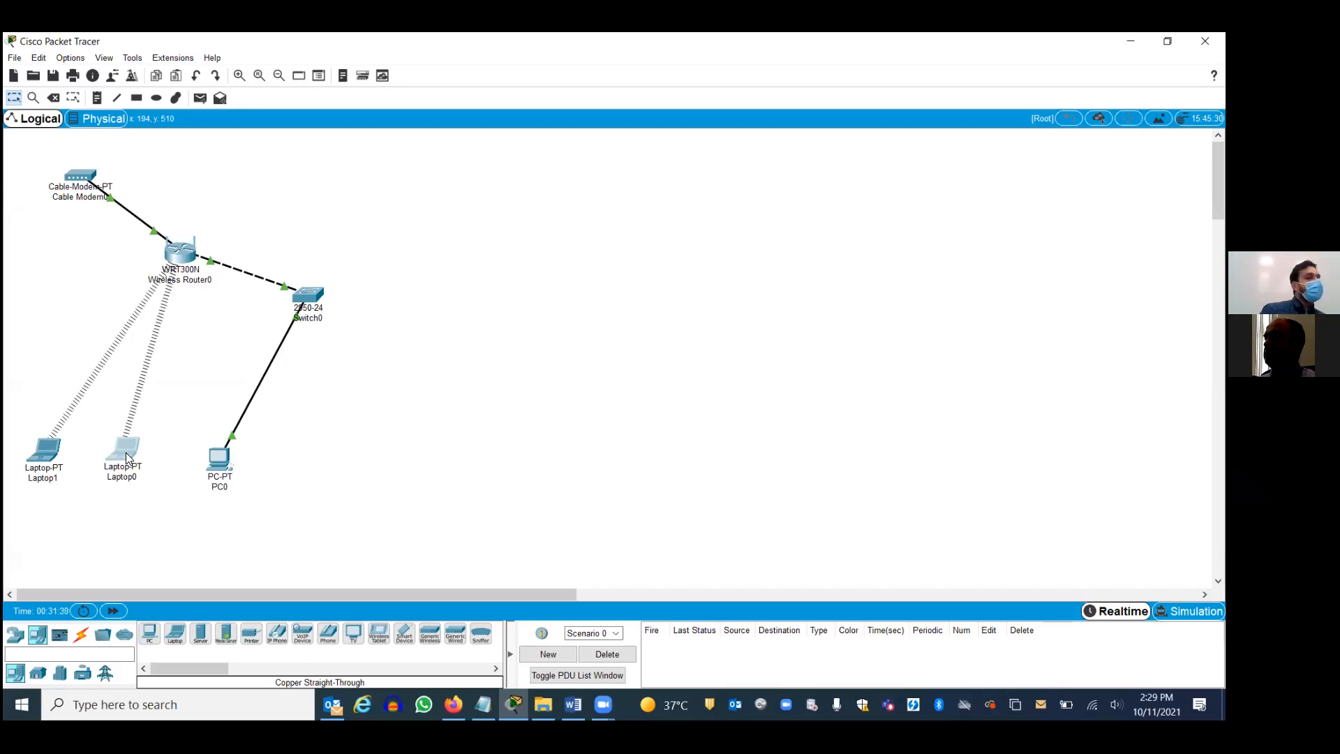
left_click_drag(214, 448, 342, 434)
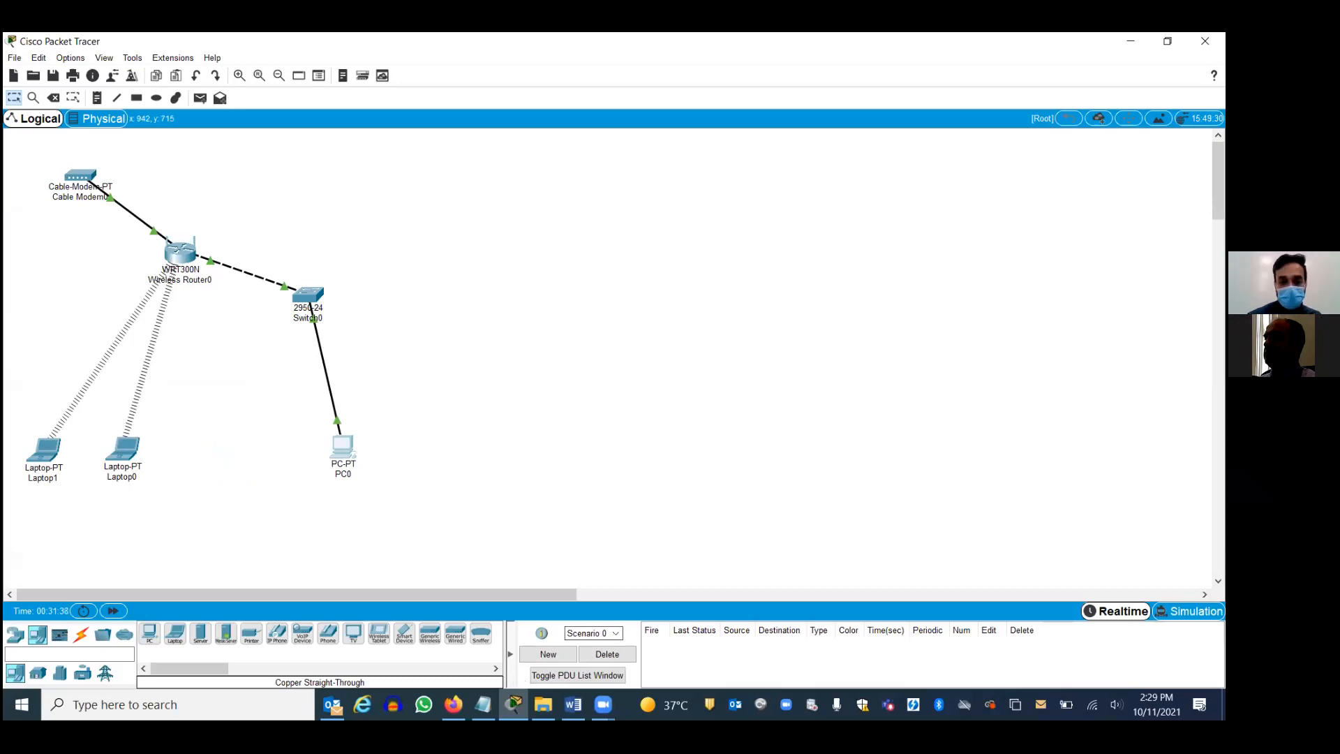
Step: Switch to the Word homework document, check the end-device configuration and connectivity instructions again, and return to Packet Tracer
mouse_move(573, 704)
left_click(612, 632)
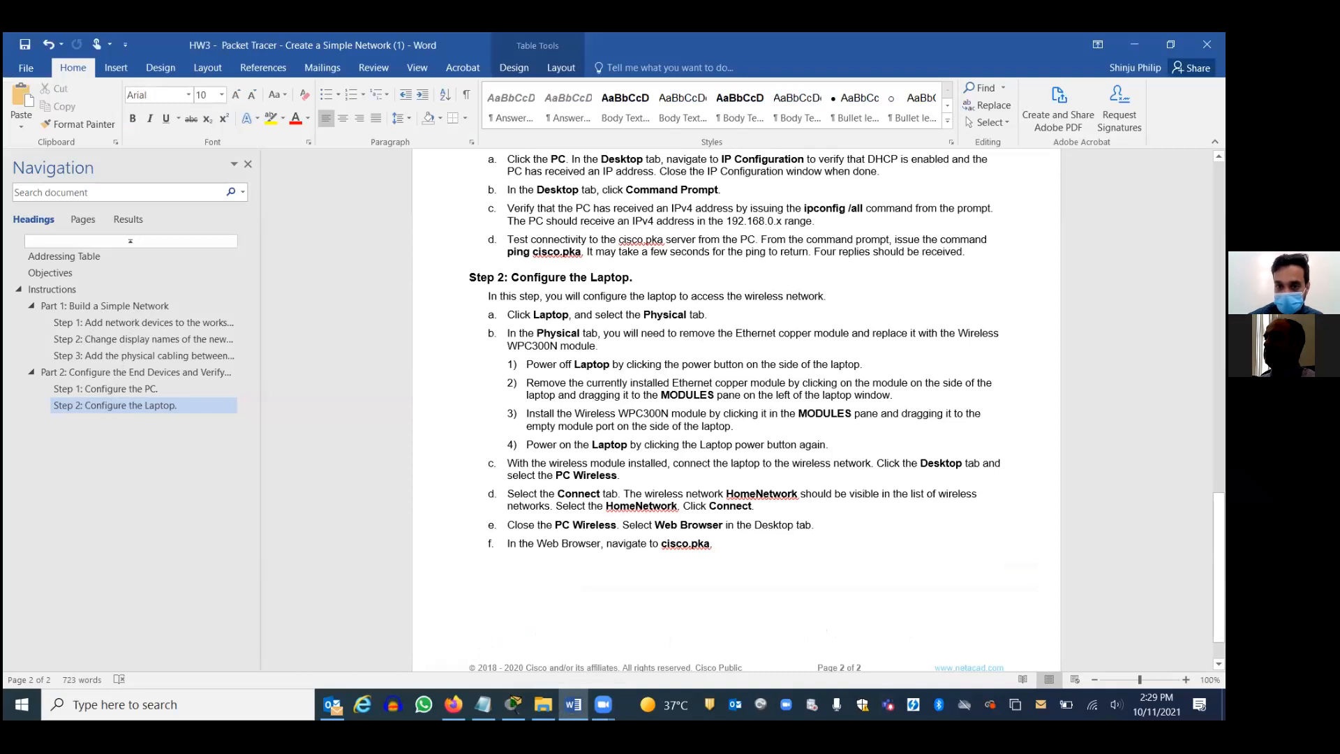
mouse_move(1219, 501)
left_mouse_down()
mouse_move(1218, 516)
mouse_move(1218, 347)
mouse_move(1218, 519)
mouse_move(1219, 168)
mouse_move(1219, 520)
left_mouse_up()
key("alt+Tab")
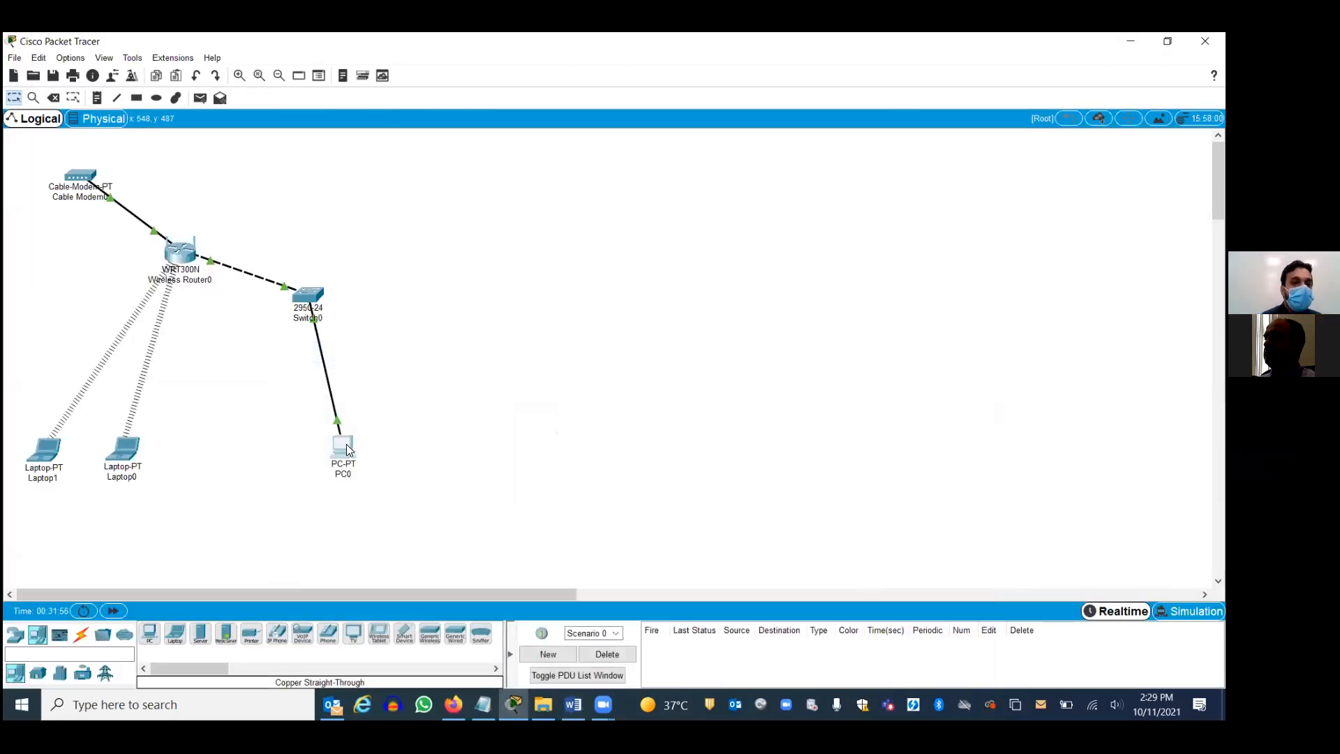
Step: Inspect PC0's FastEthernet0 IP configuration and Laptop0's port and address summary
mouse_move(347, 452)
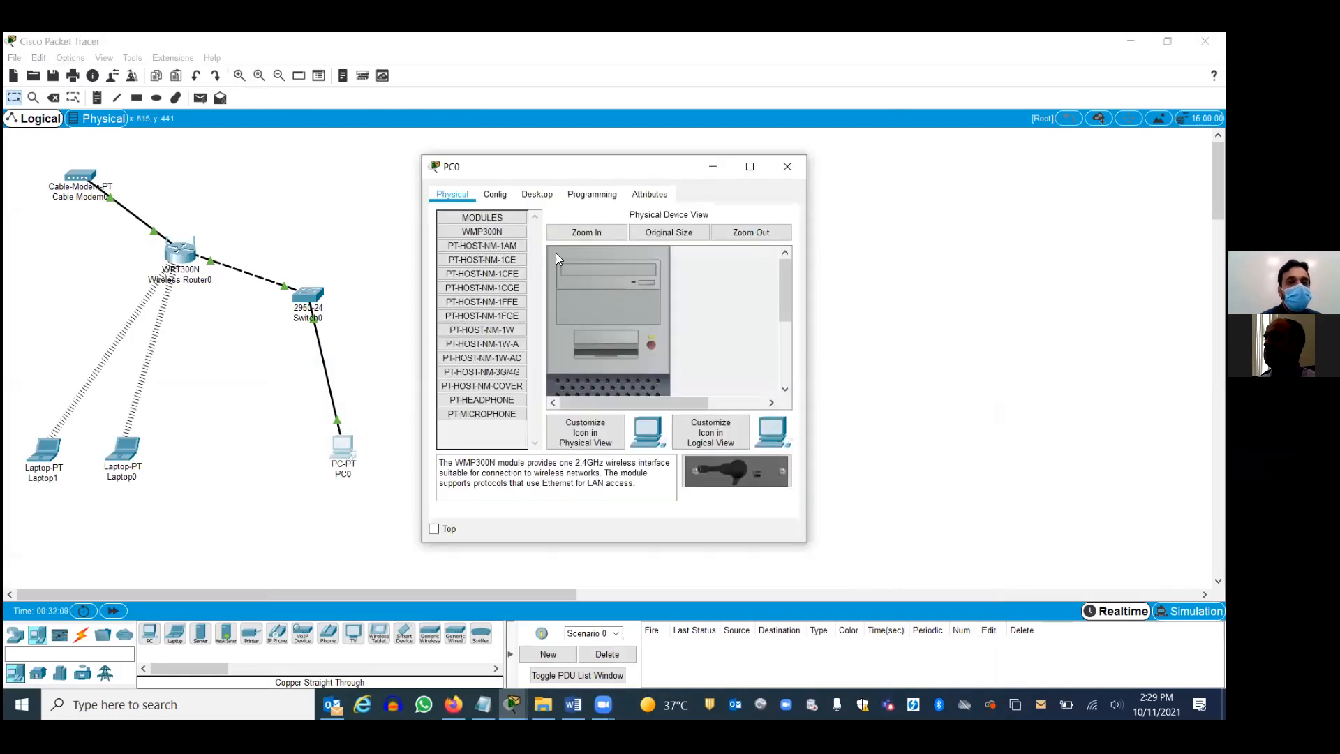
left_click(497, 195)
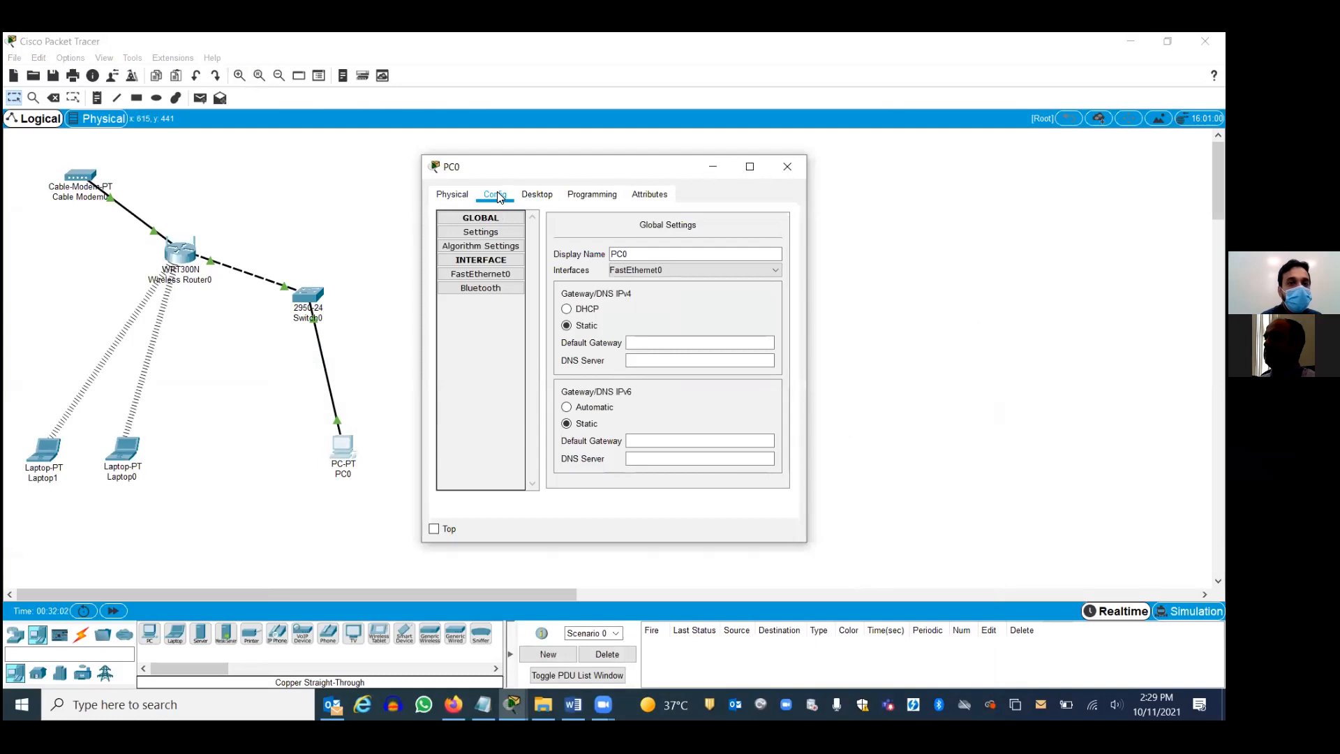
left_click(483, 276)
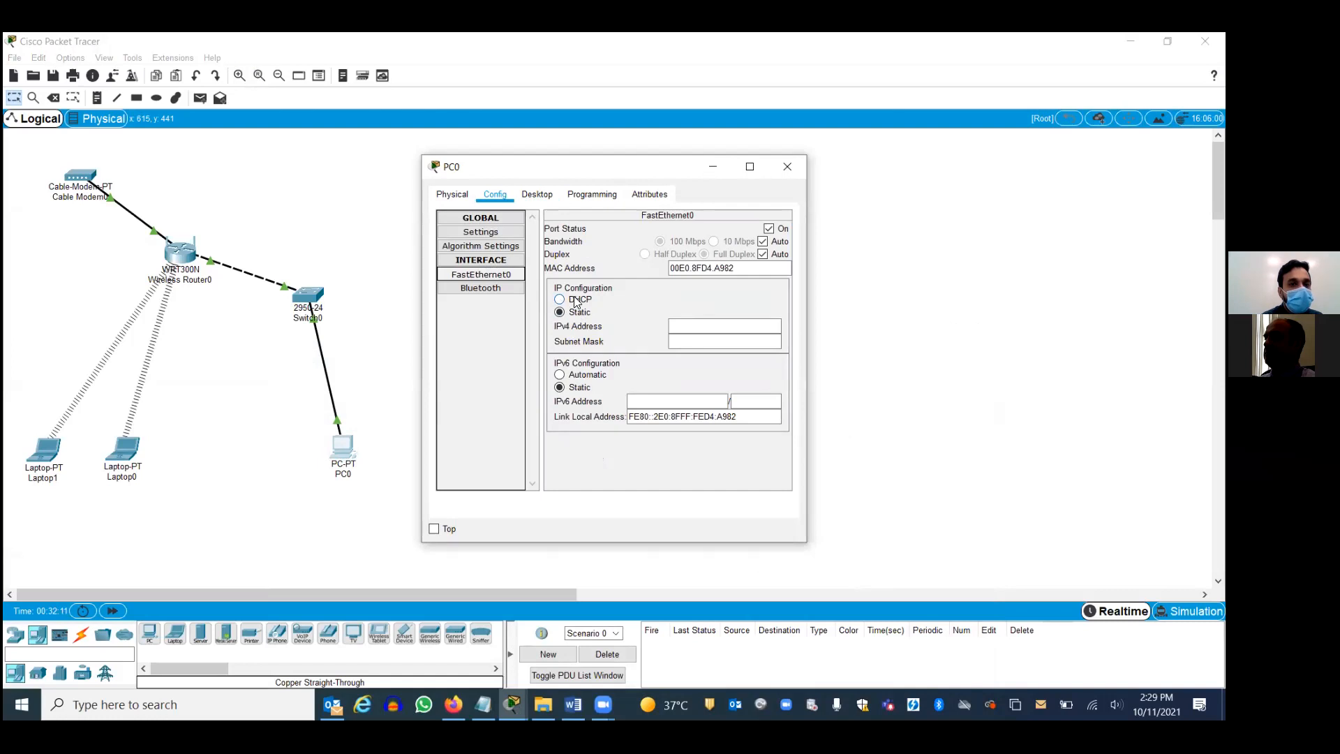
left_click(787, 167)
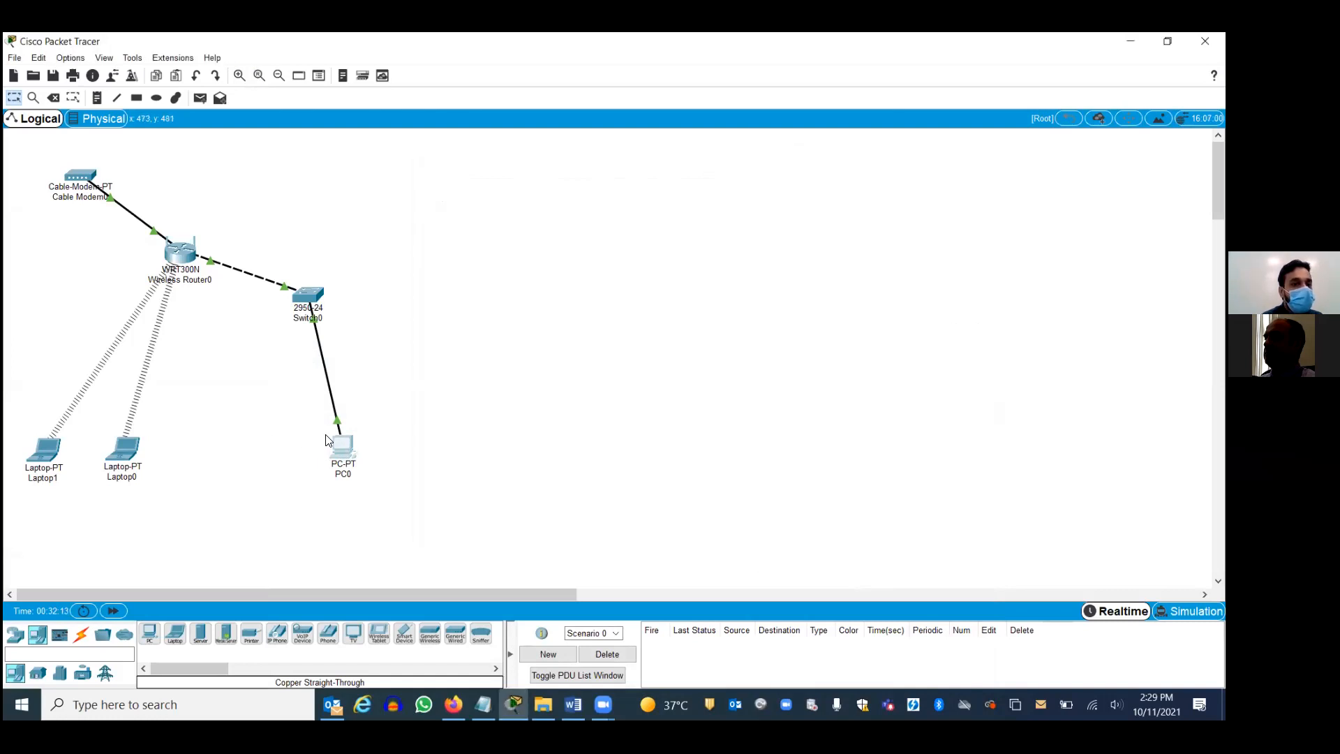
mouse_move(338, 450)
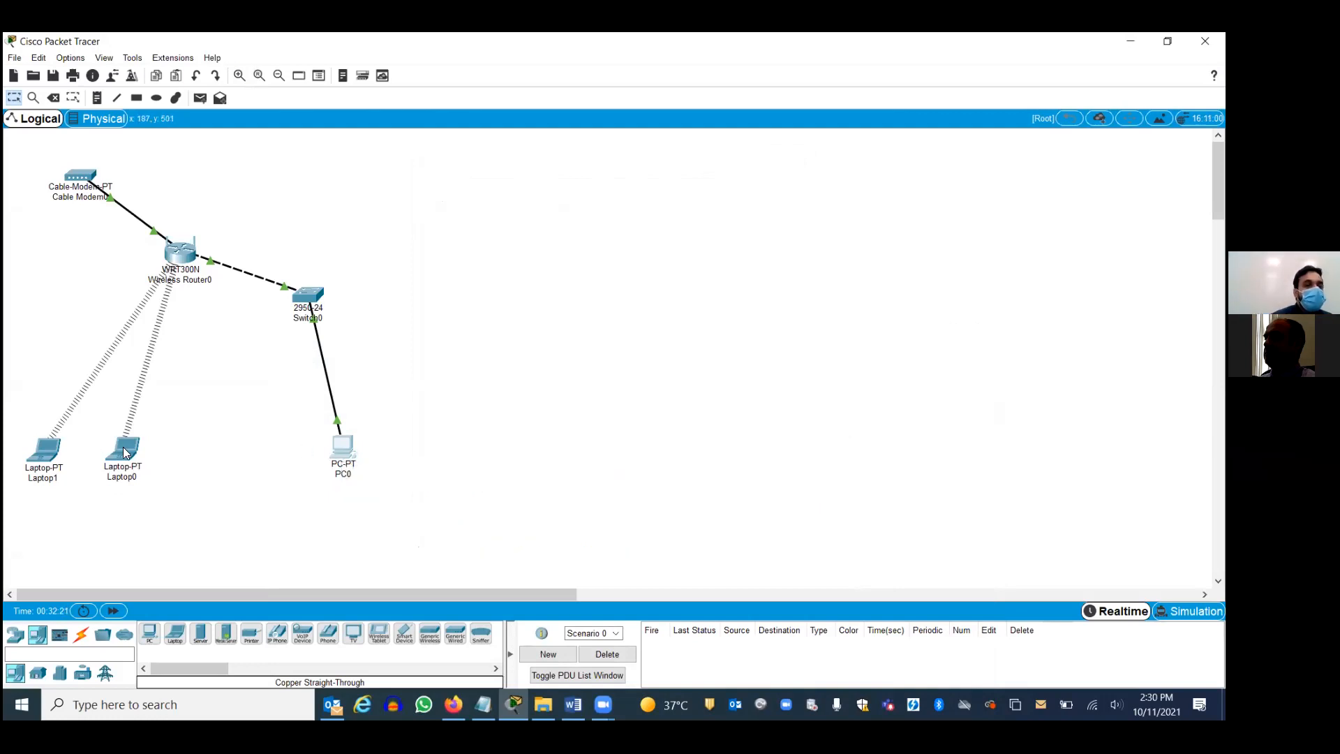
mouse_move(126, 452)
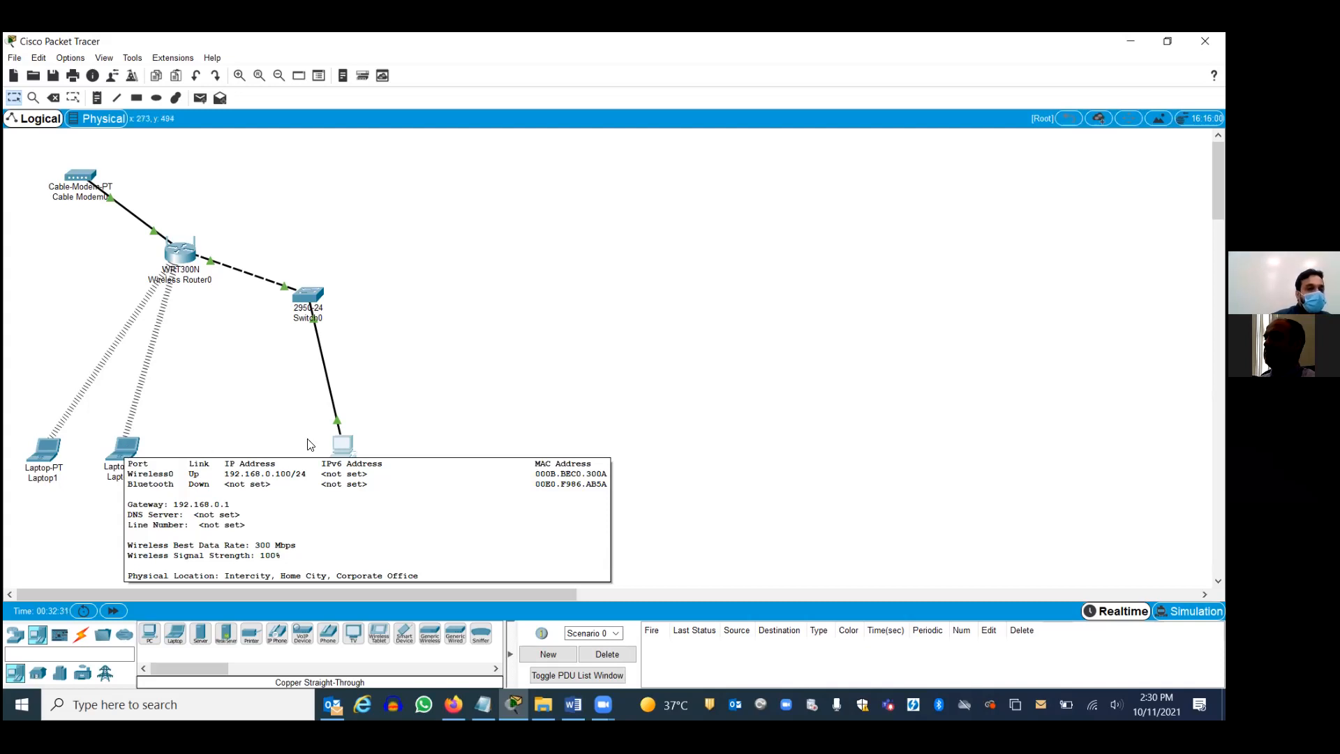
Step: Switch PC0's FastEthernet0 IP configuration to DHCP and close its device window
left_click(347, 441)
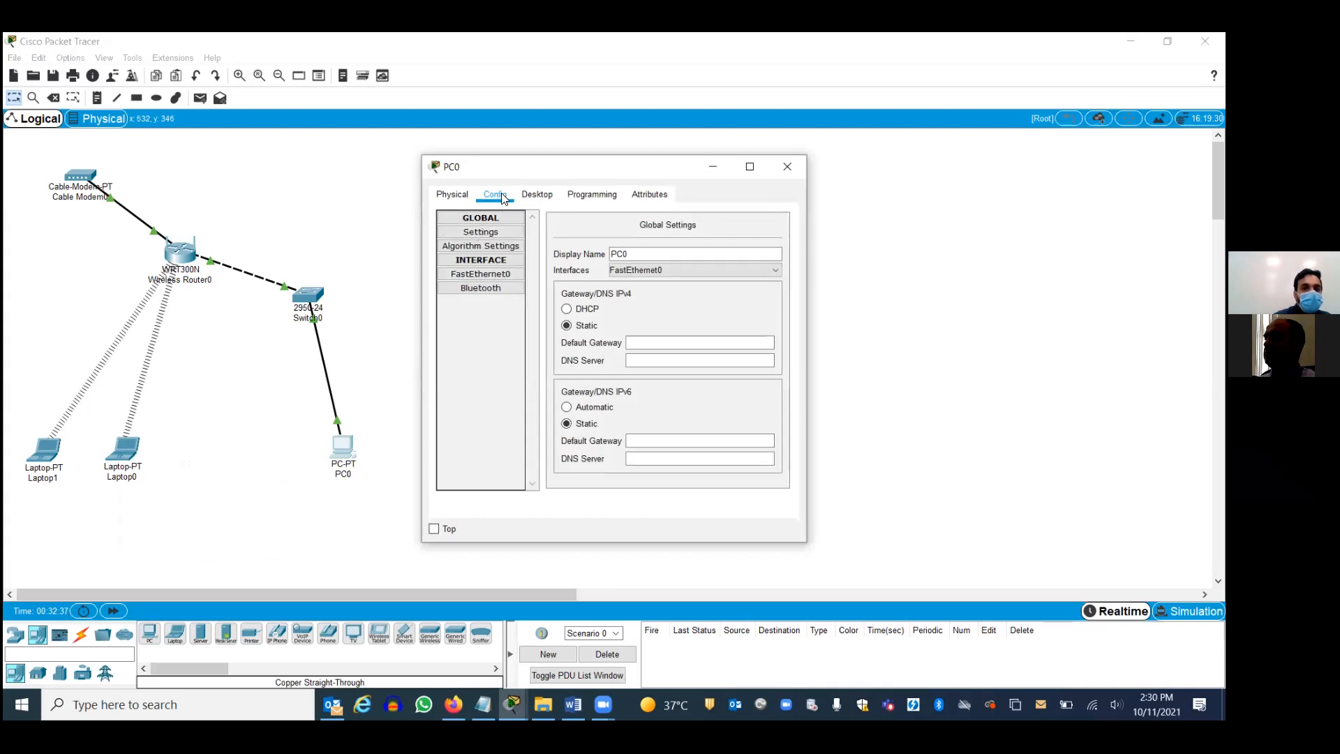
left_click(481, 273)
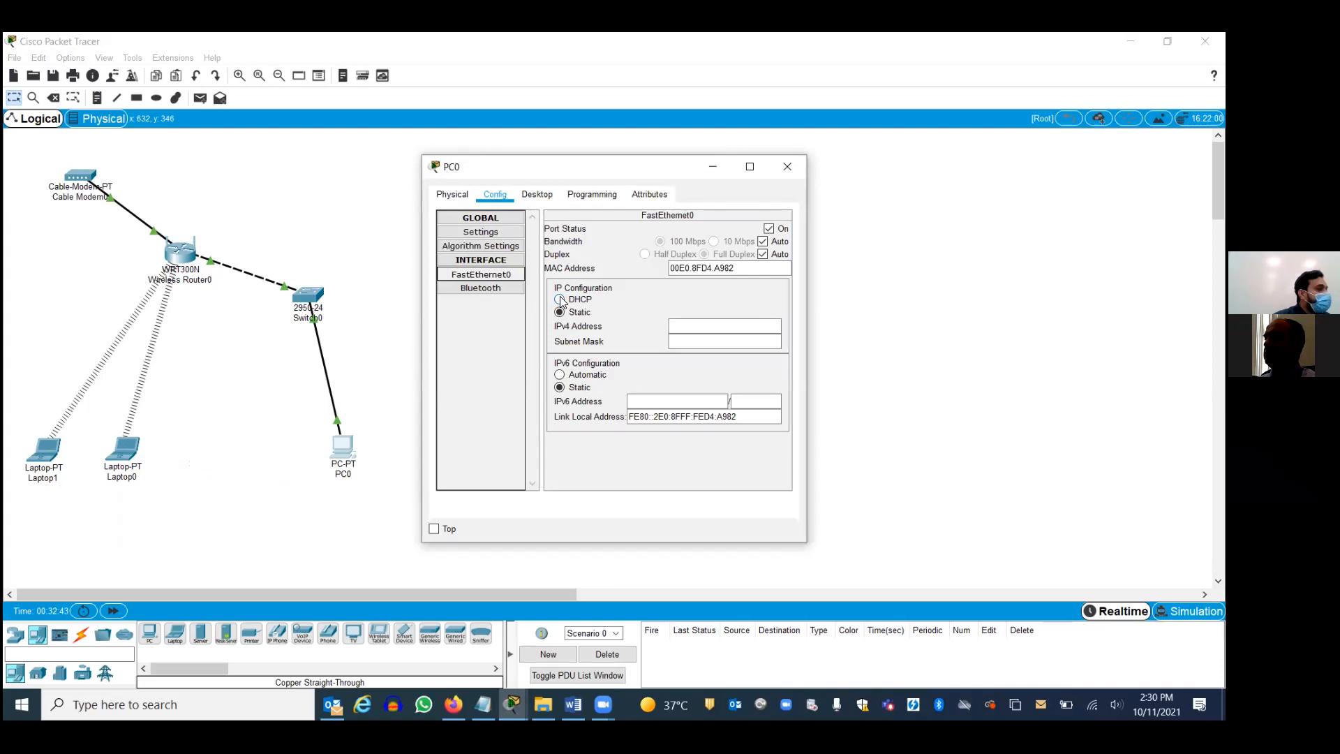
left_click(560, 299)
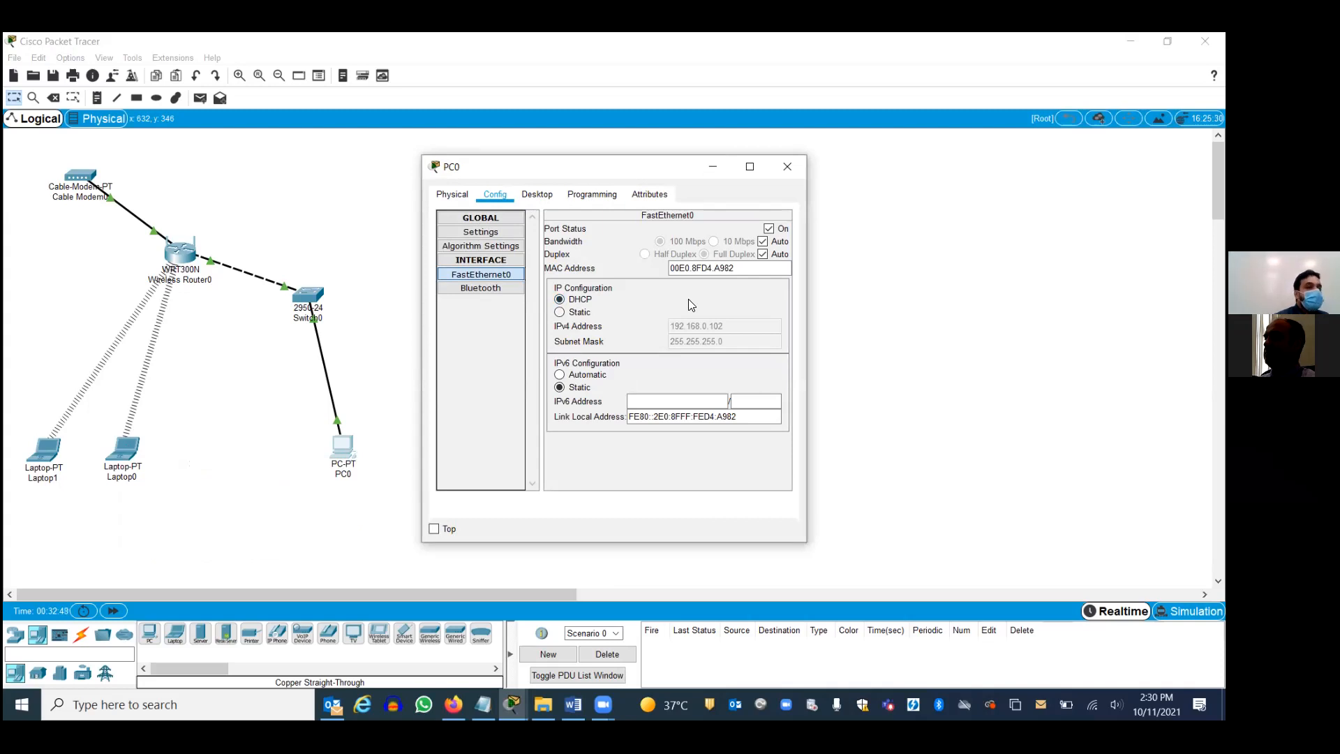
left_click(787, 166)
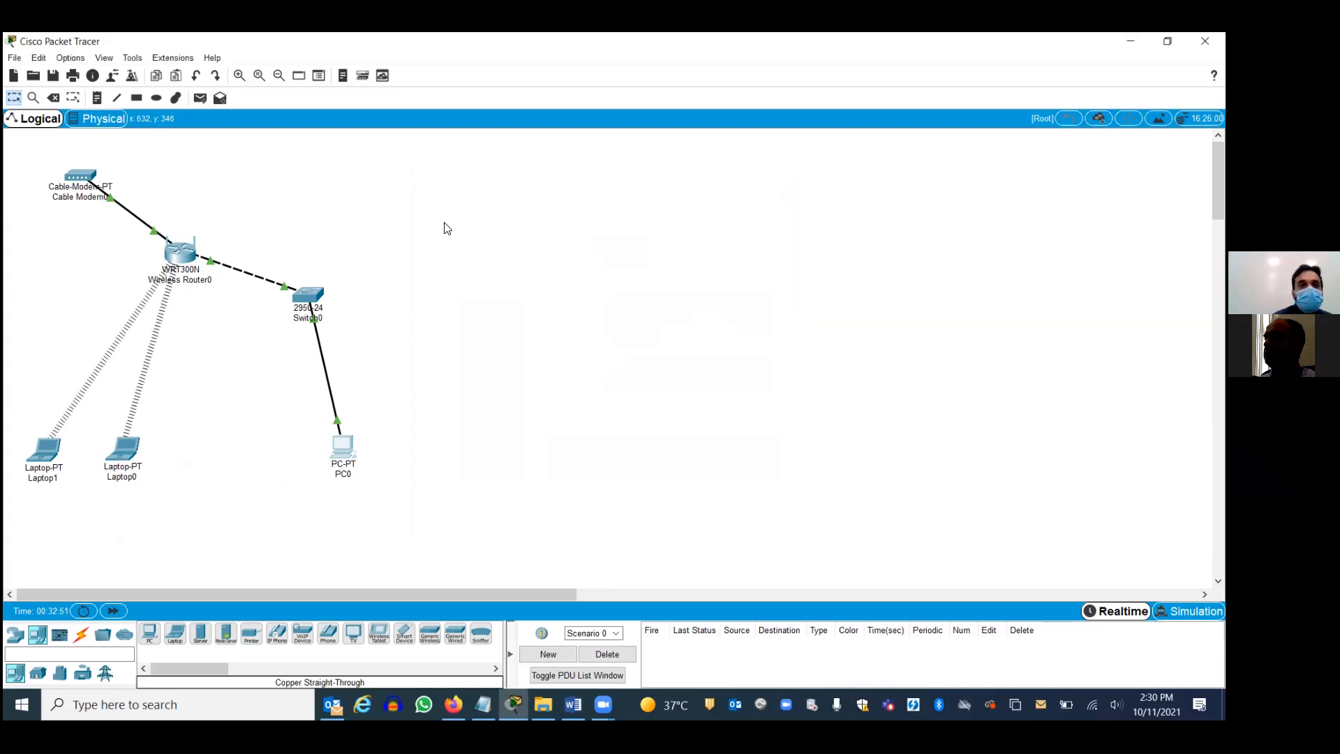
Step: Review the wireless router's DHCP server settings, including the start IP address and maximum number of users
left_click(187, 258)
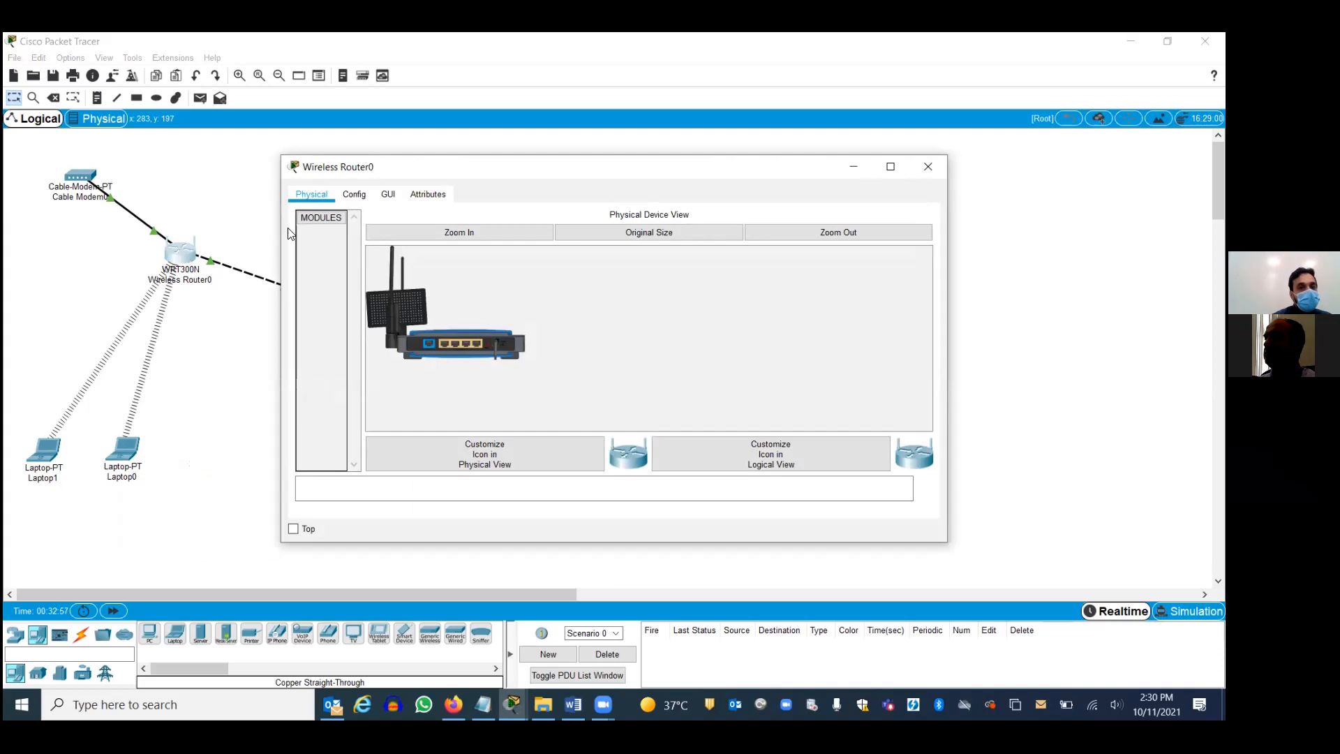
left_click(386, 194)
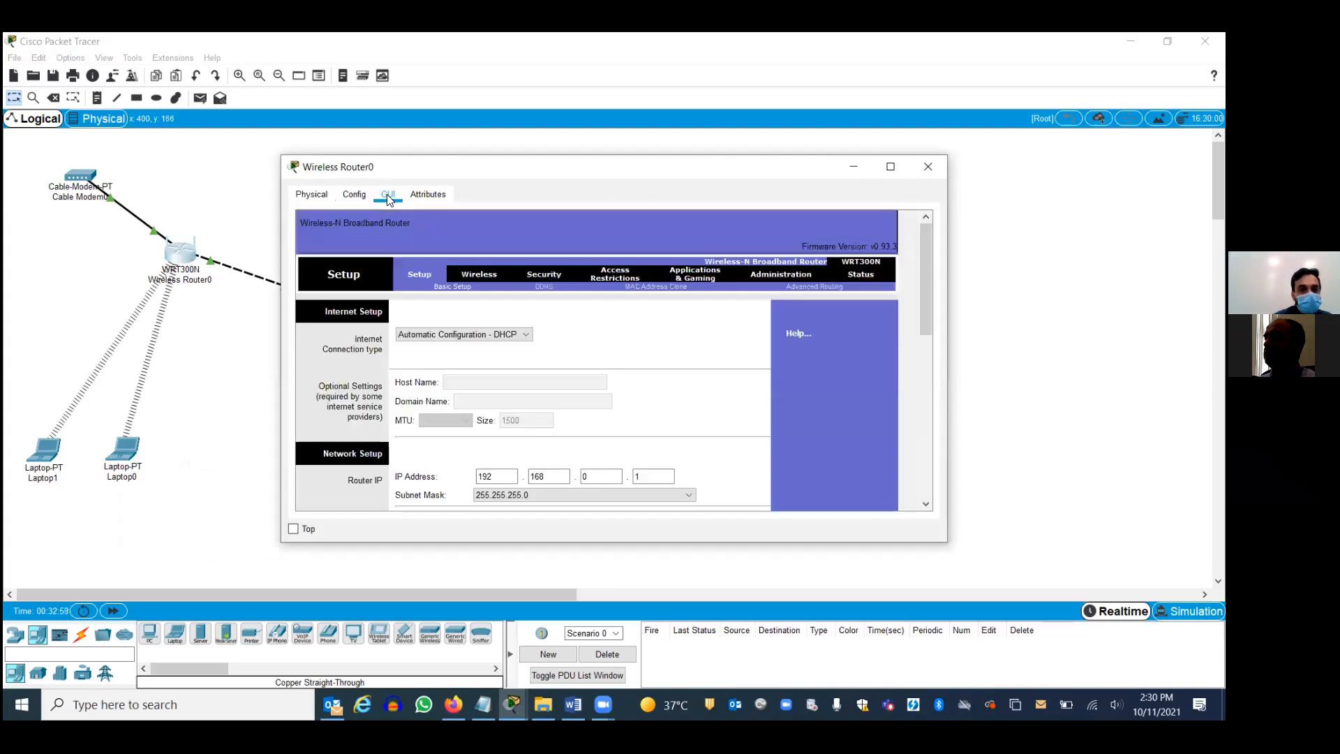
left_click_drag(923, 253, 911, 343)
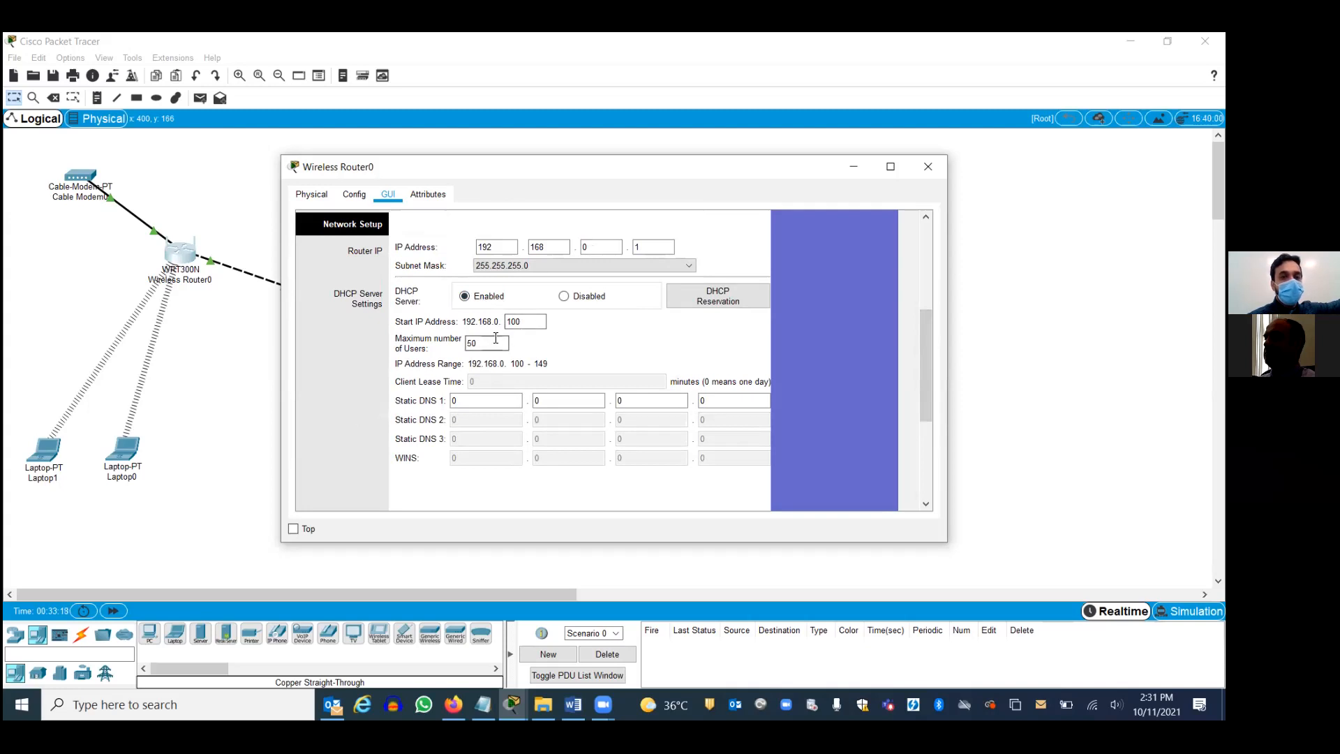
double_click(473, 343)
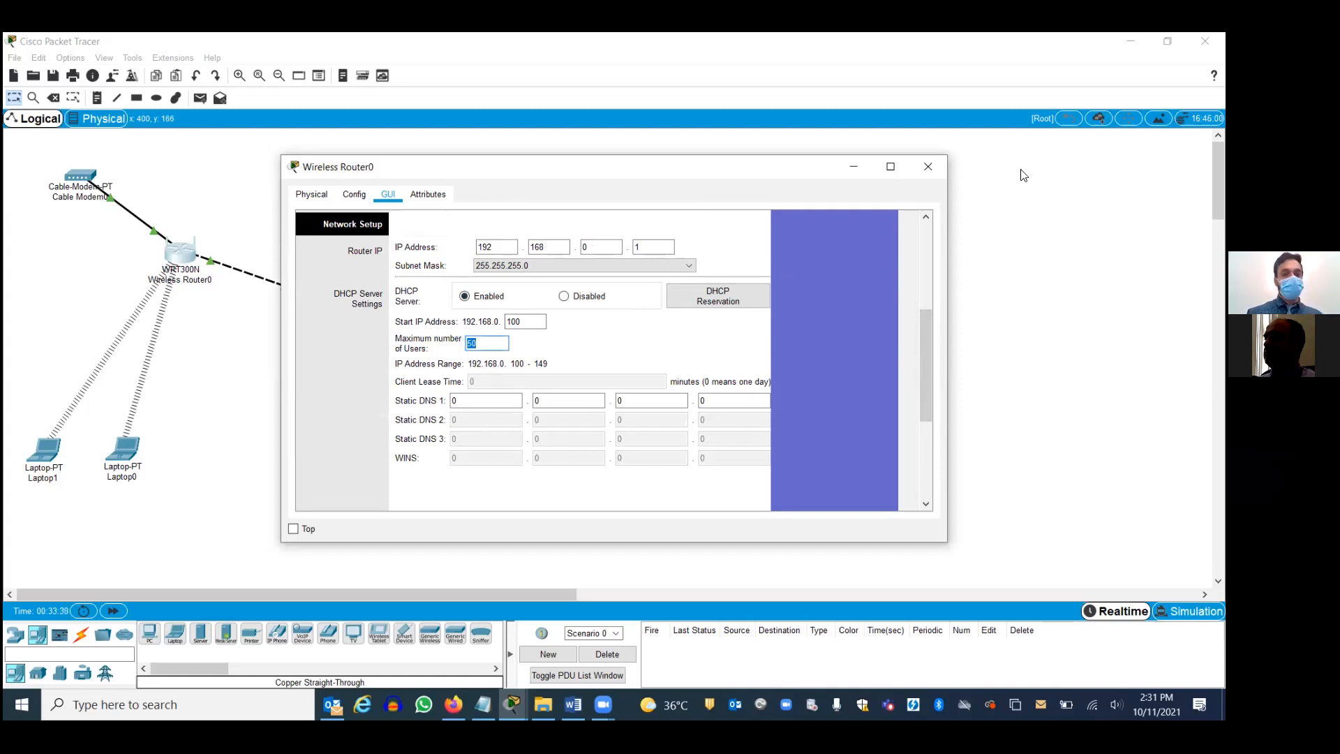
left_click(928, 166)
Step: Add a second PC to the workspace and arrange PC0 and the new PC side by side below the switch
left_click(16, 634)
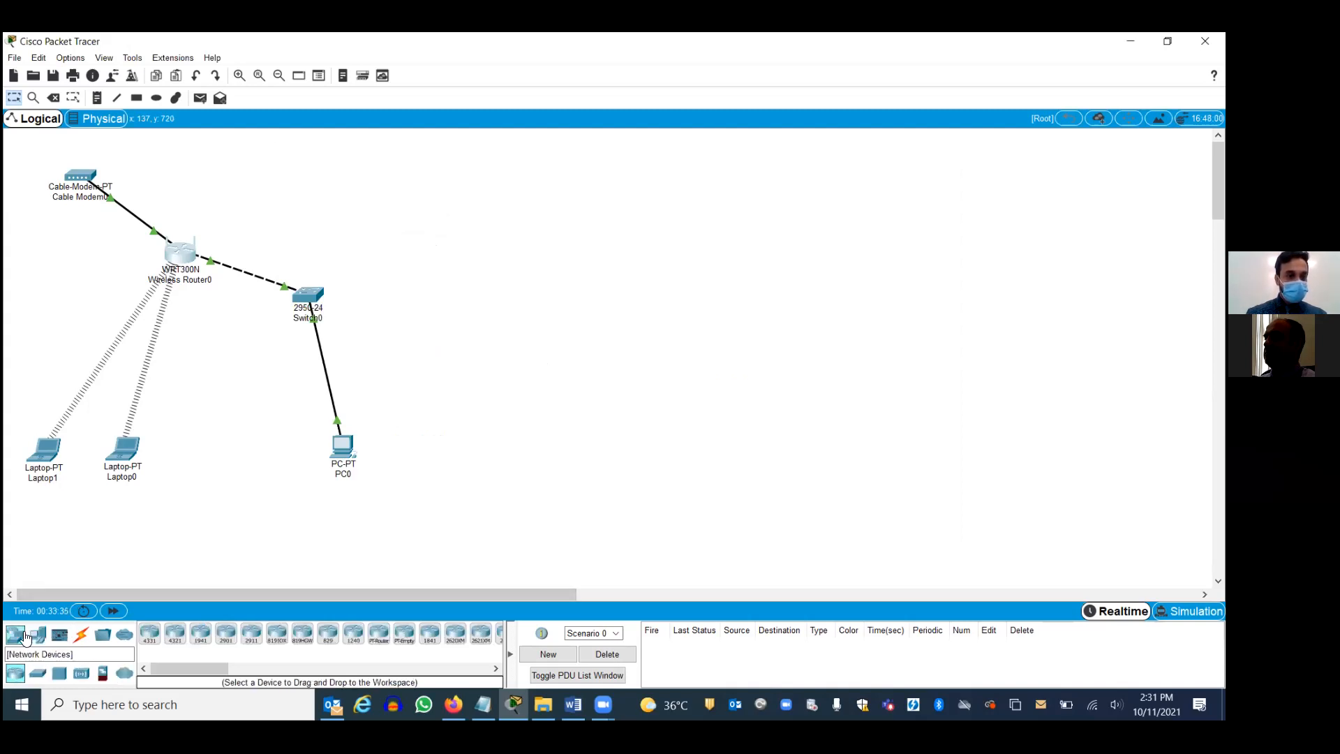
left_click(38, 634)
left_click_drag(150, 633, 300, 555)
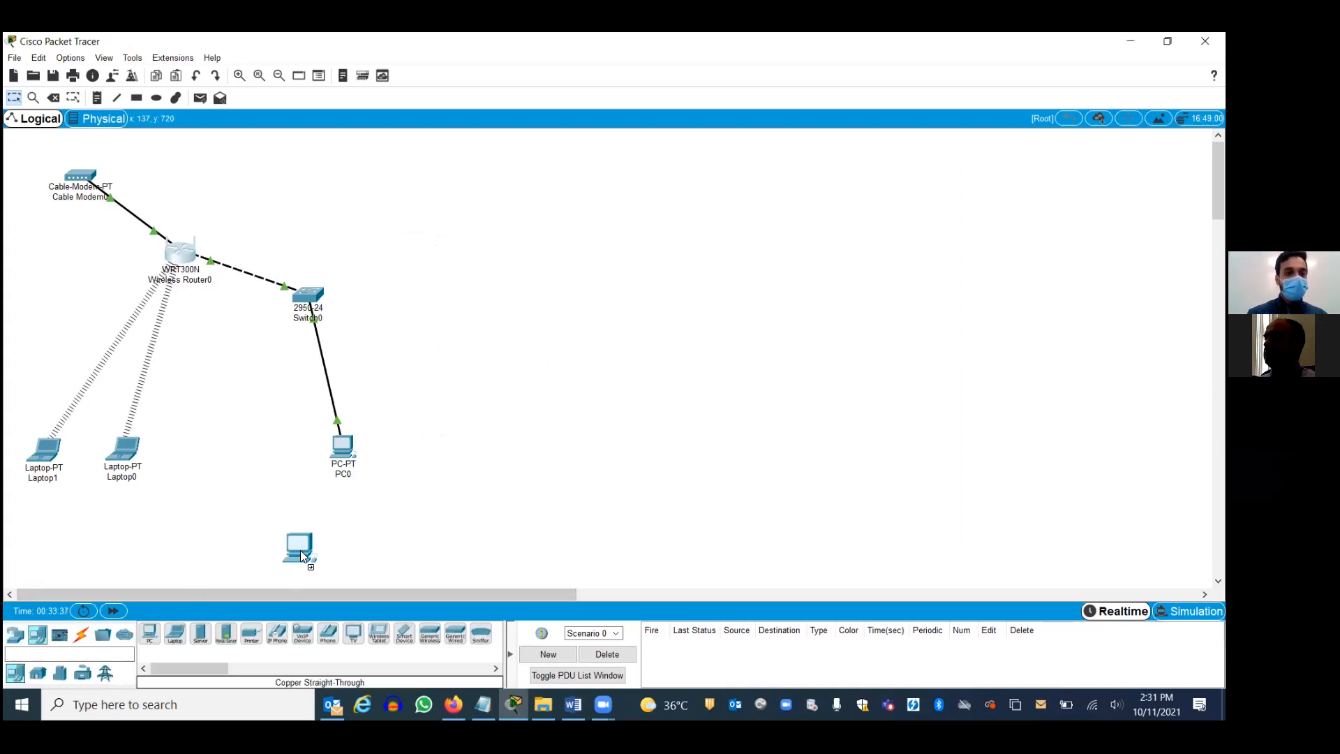
left_click(444, 460)
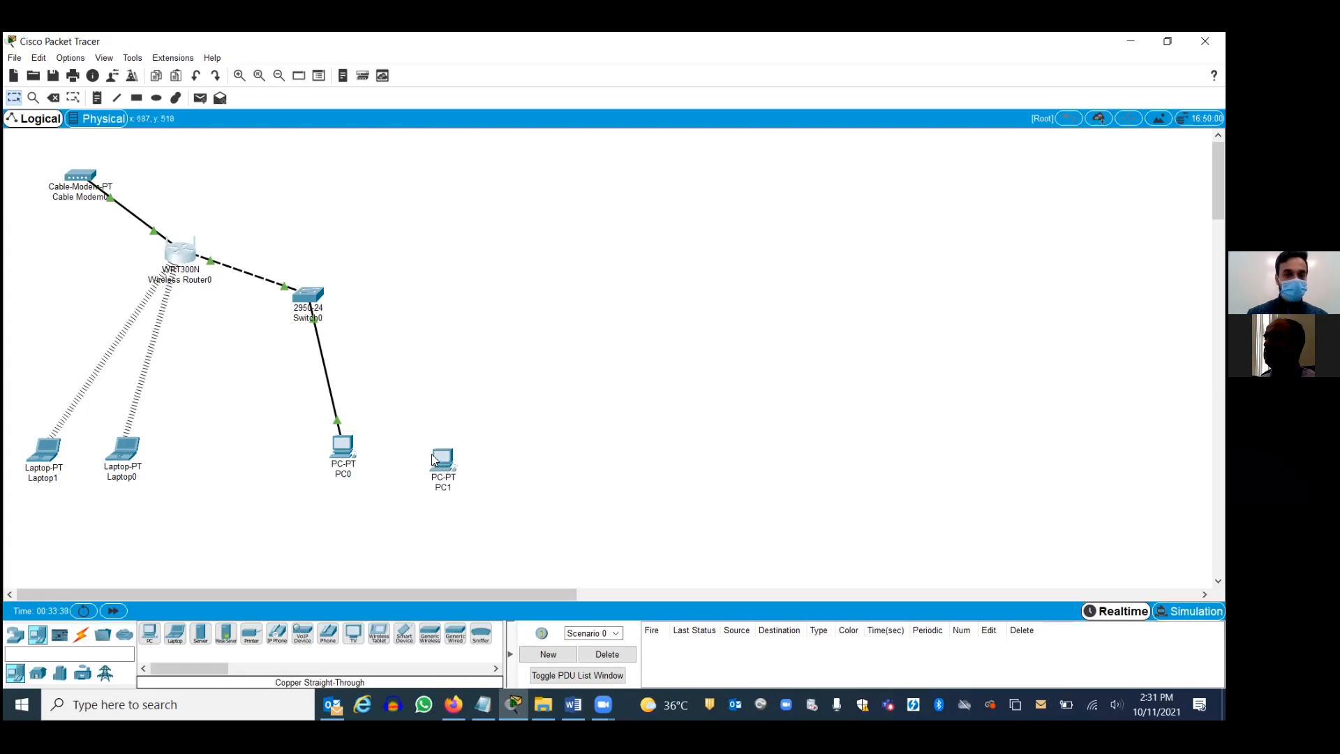
left_click_drag(347, 457, 281, 462)
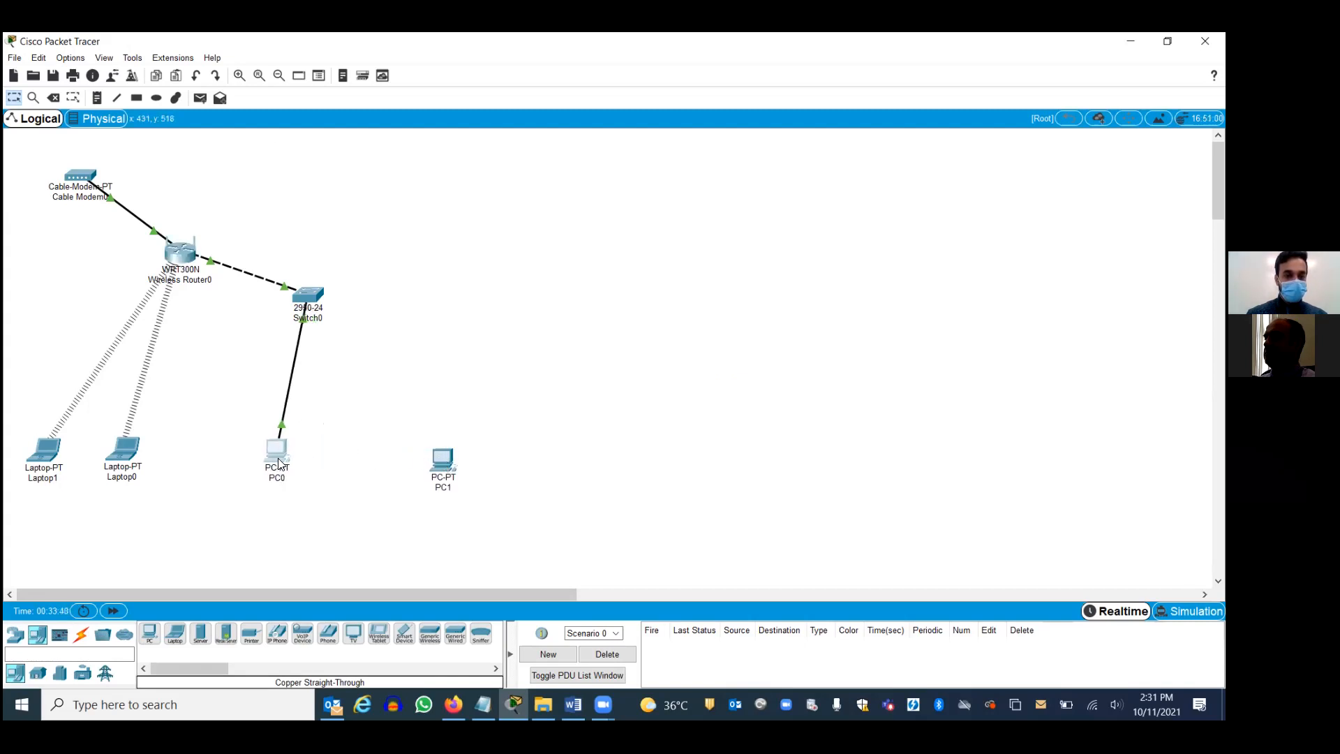
left_click_drag(439, 464, 361, 458)
Step: Look at the FastEthernet0 settings in PC1's configuration and close the device window
left_click(358, 452)
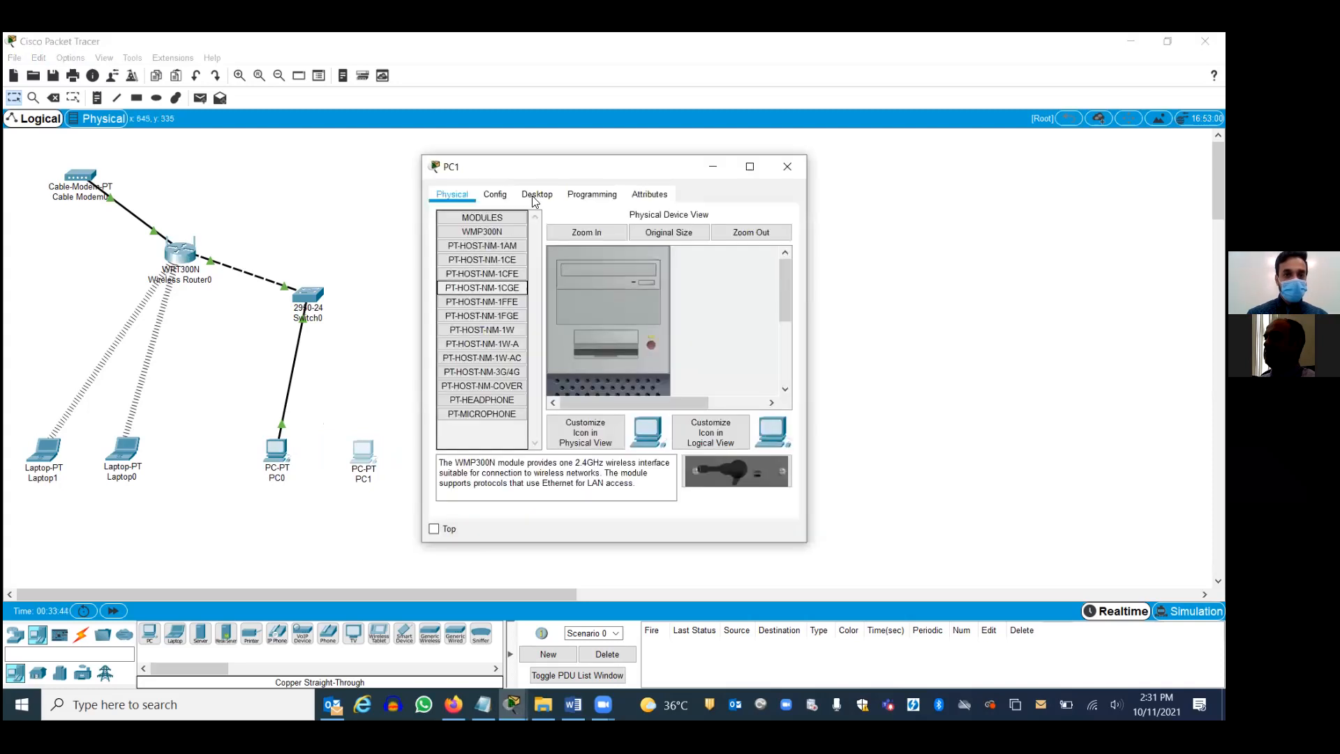
left_click(495, 194)
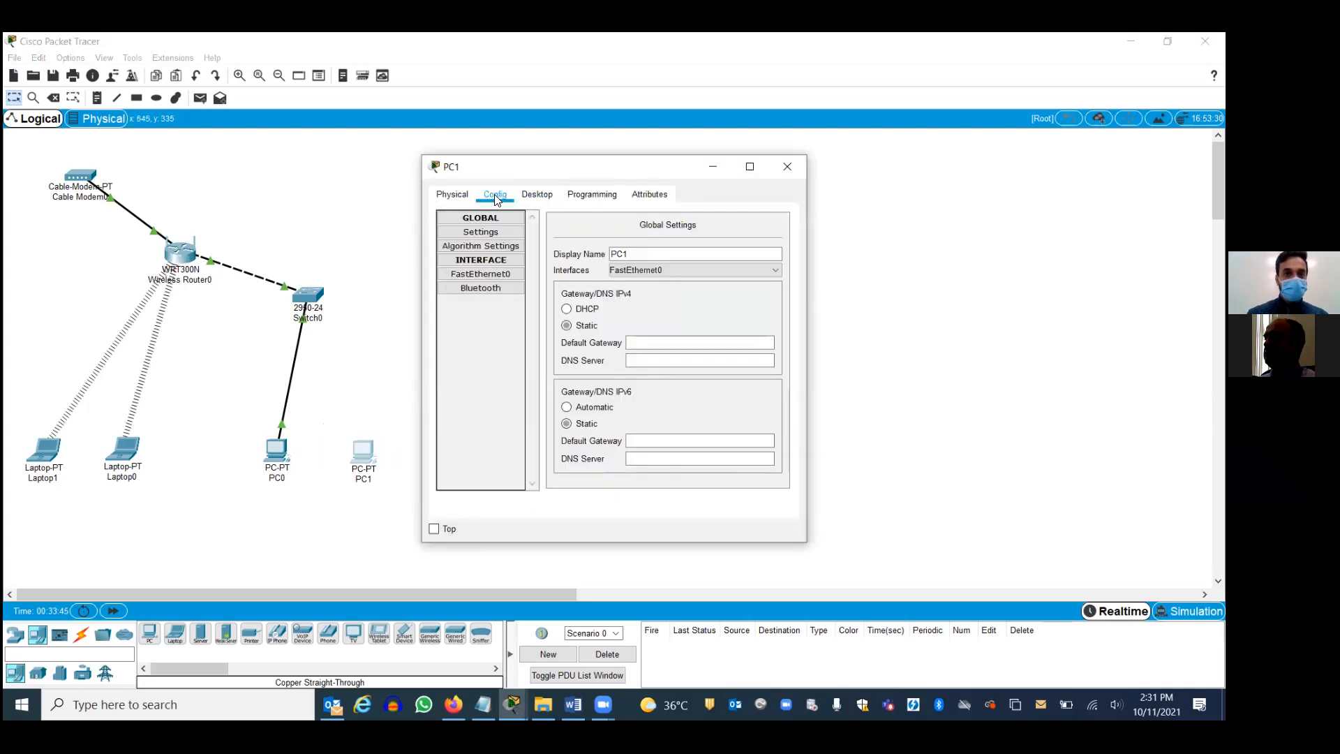
left_click(486, 274)
left_click(787, 166)
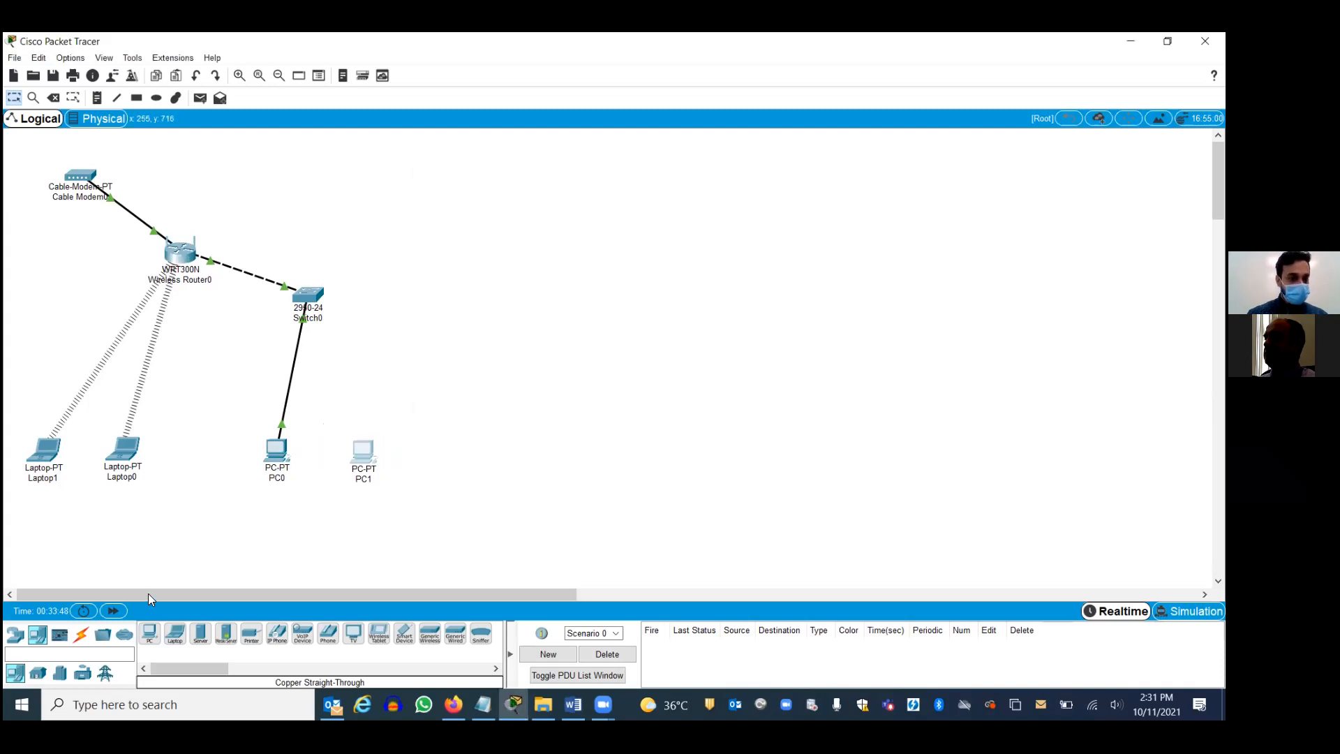
Step: Connect PC1's FastEthernet0 port to the switch's FastEthernet0/3 port with a copper straight-through cable
left_click(81, 634)
left_click(198, 634)
left_click(361, 454)
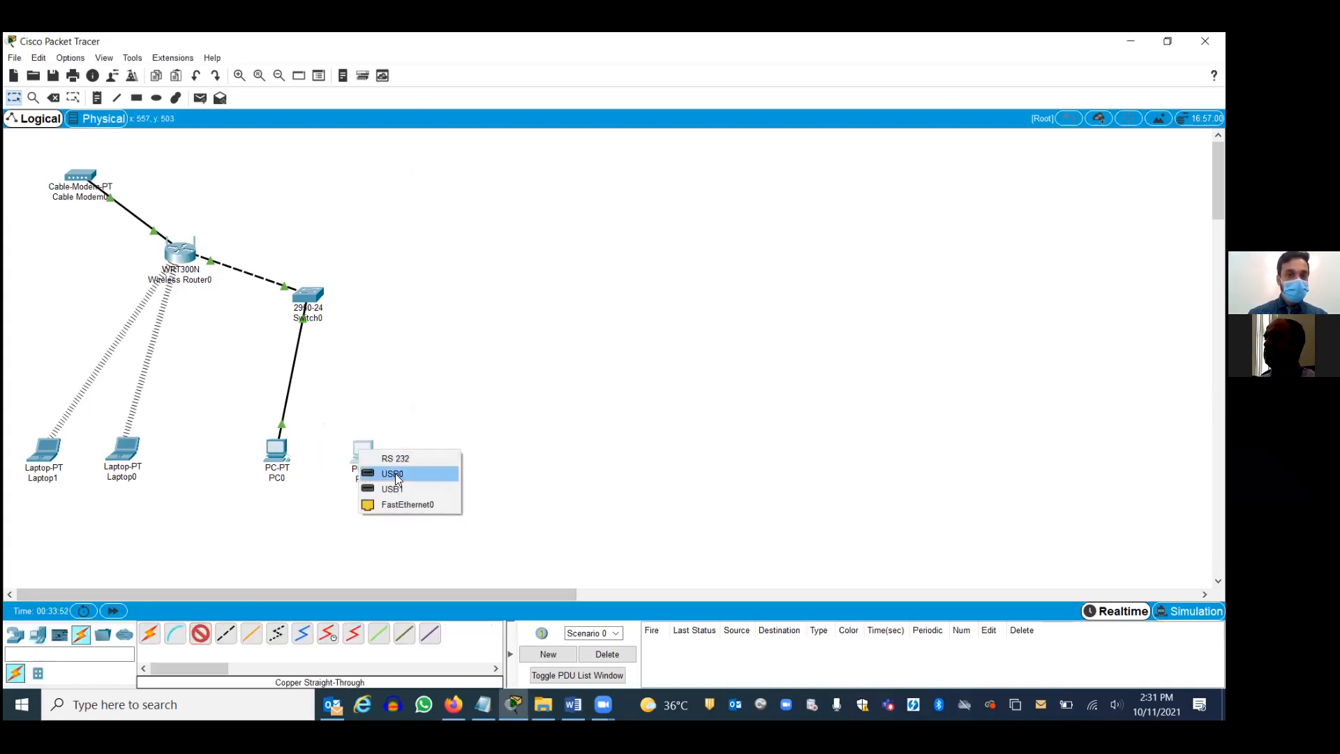
left_click(409, 503)
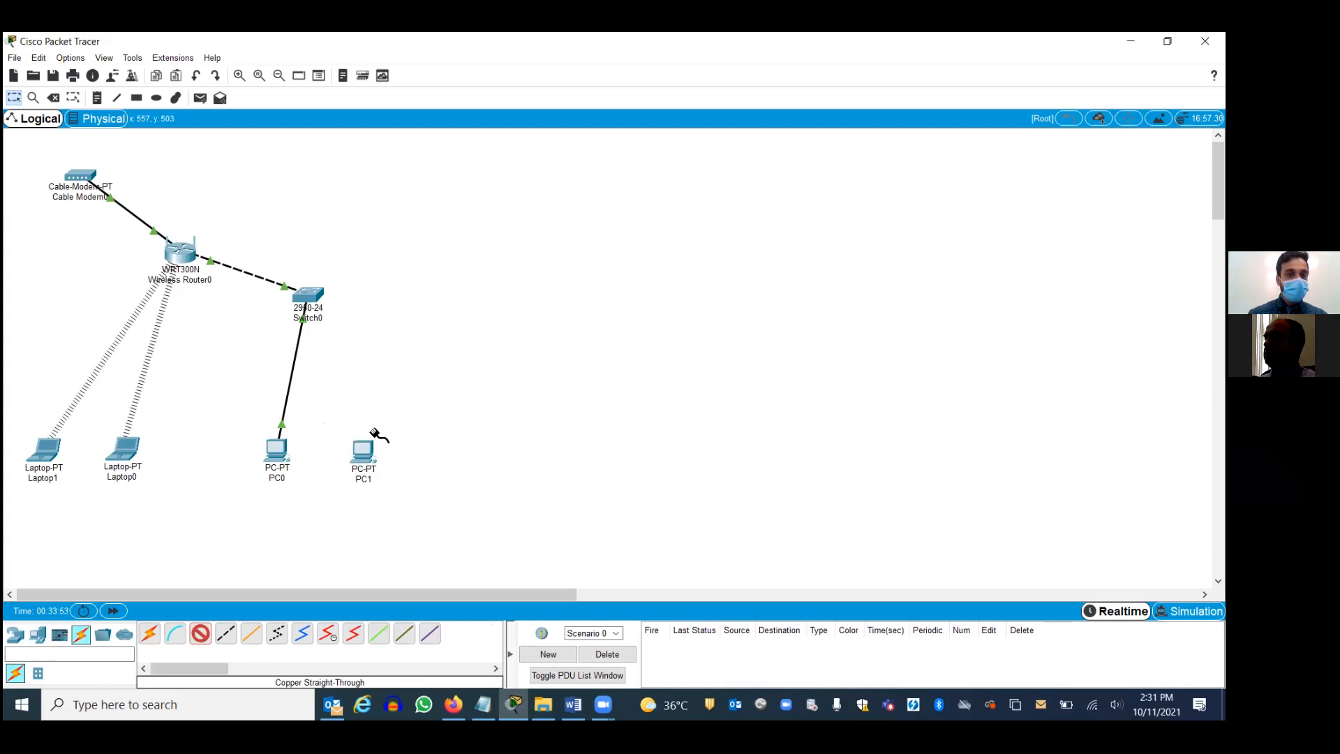
left_click(309, 288)
left_click(356, 311)
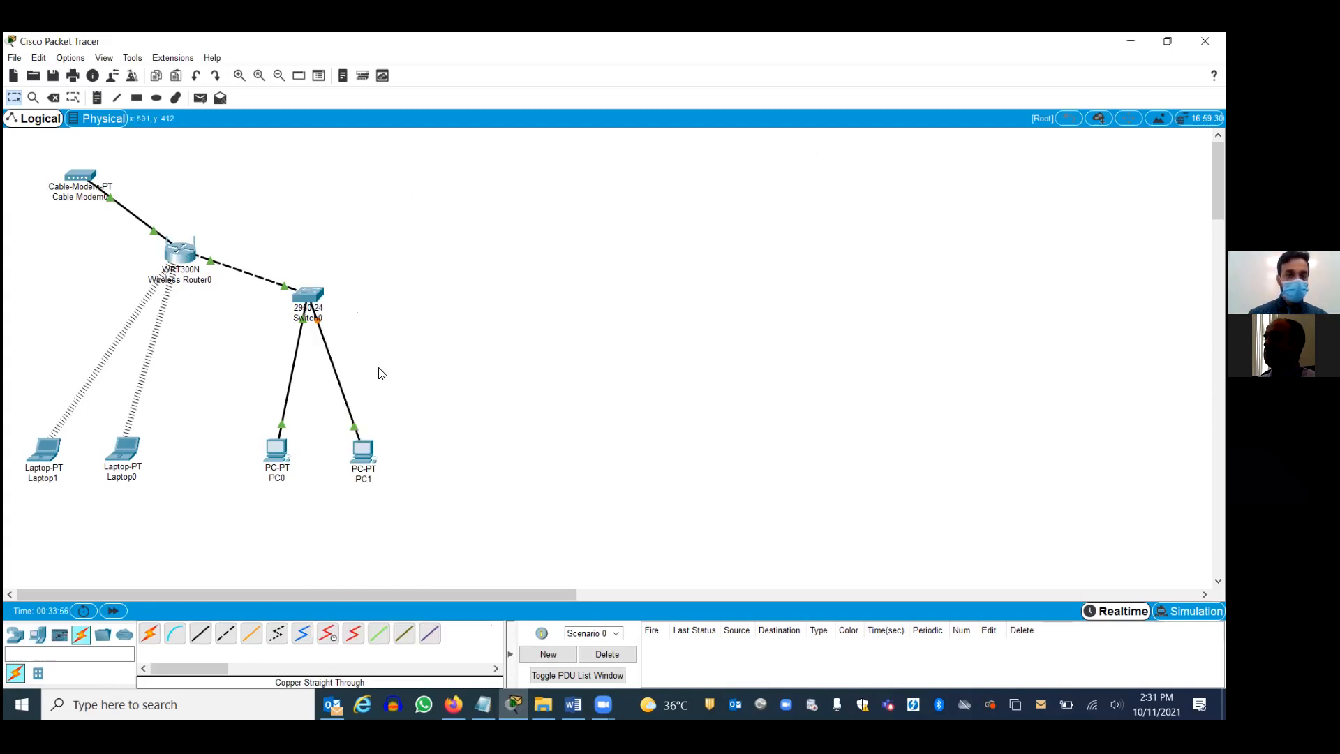
Step: Switch PC1's FastEthernet0 IP configuration to DHCP and close its device window
left_click(363, 451)
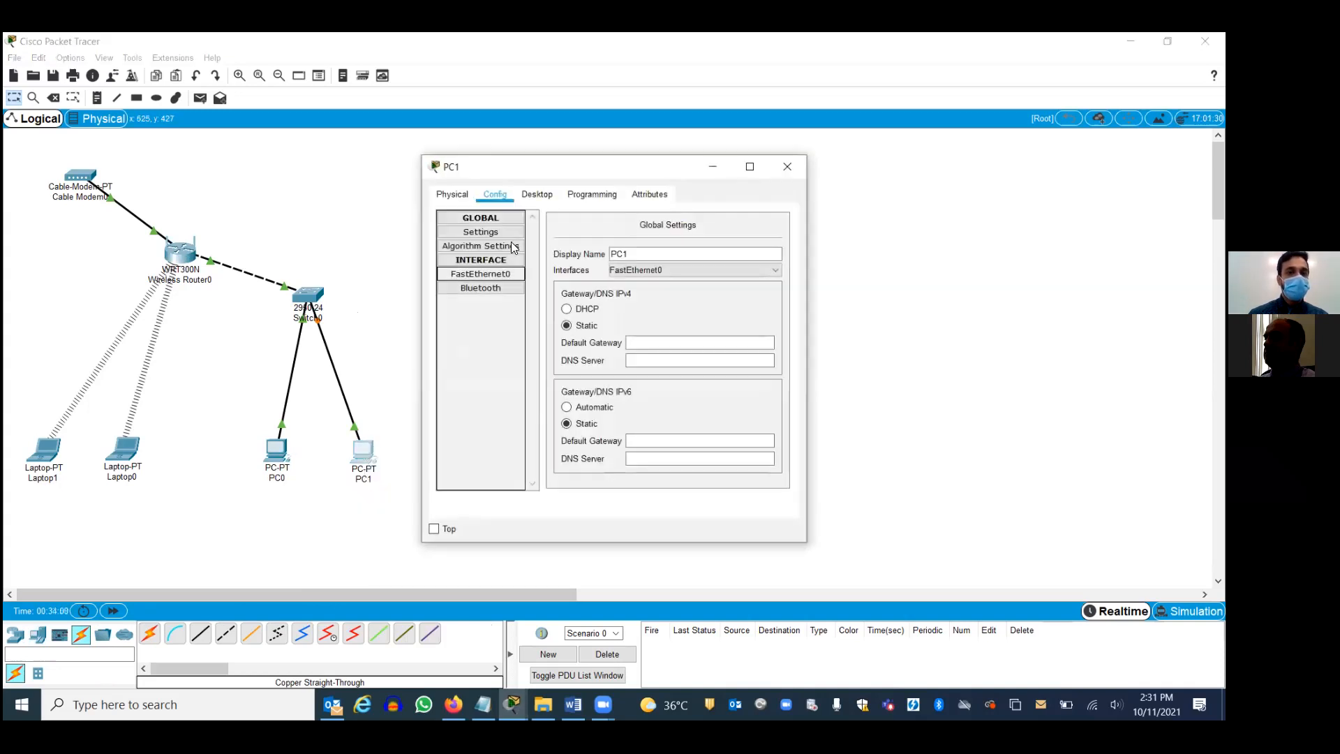
left_click(491, 276)
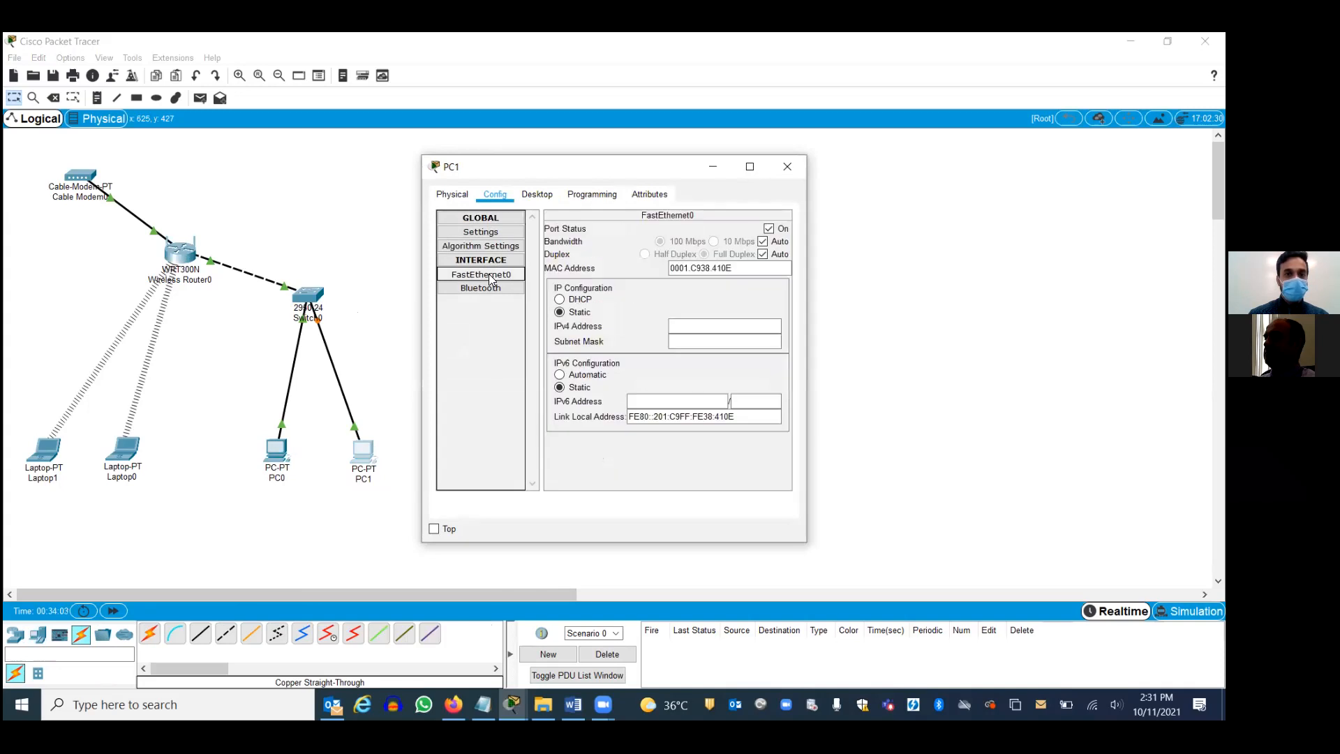
left_click(561, 300)
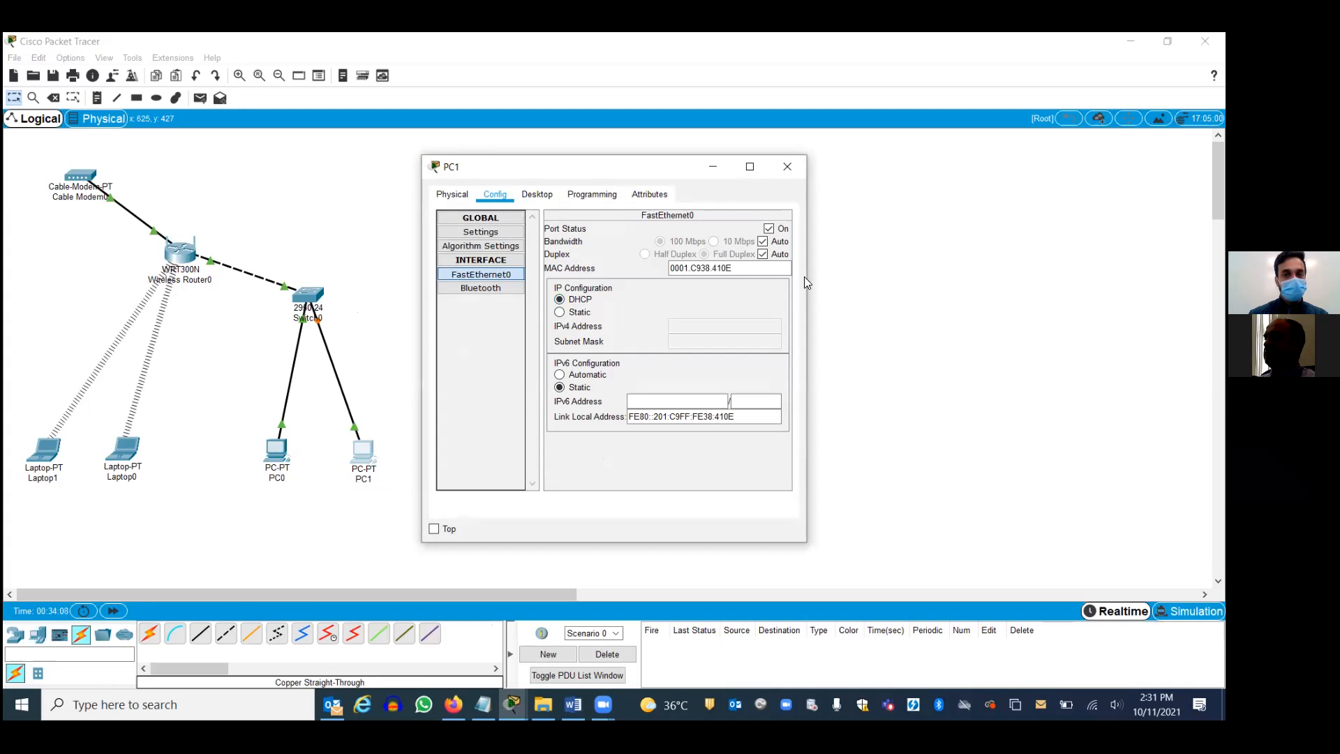
left_click(787, 166)
Step: Check PC1's assigned IP address in its port summary and FastEthernet0 configuration
mouse_move(363, 450)
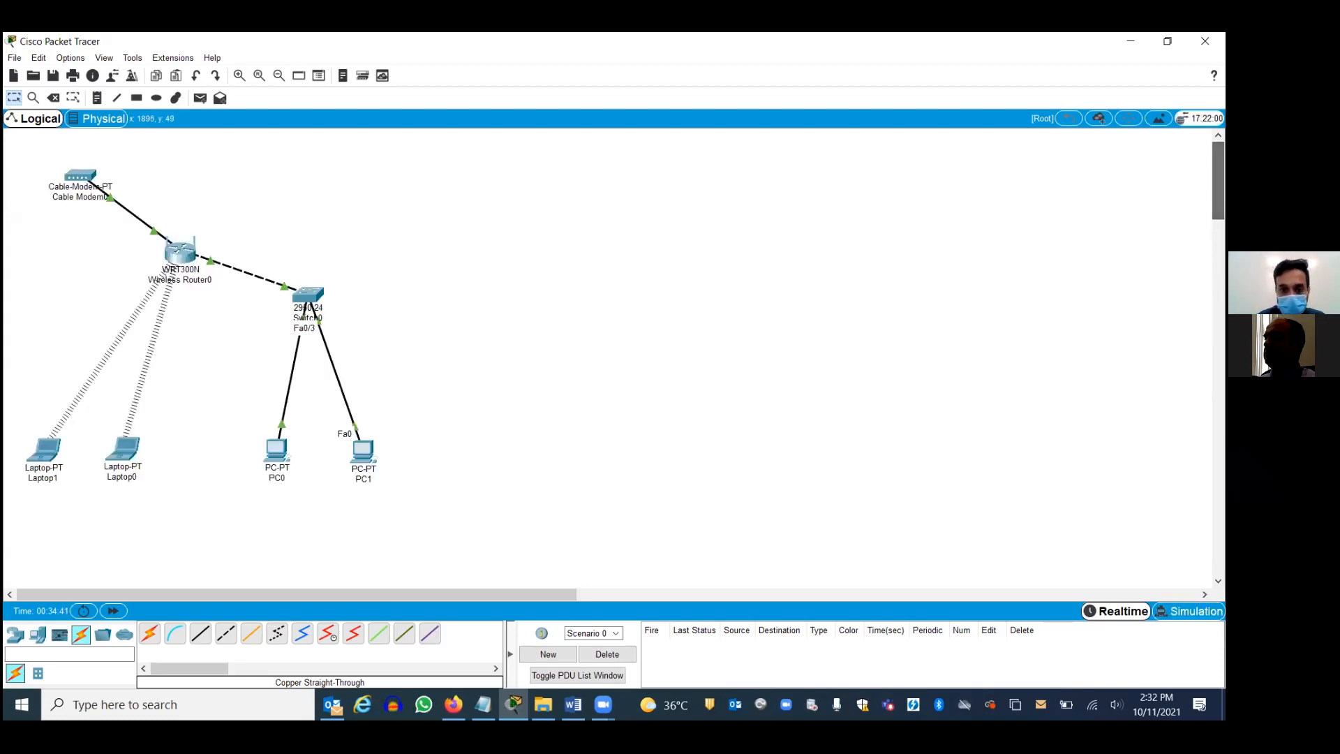
left_click(103, 637)
left_click(15, 634)
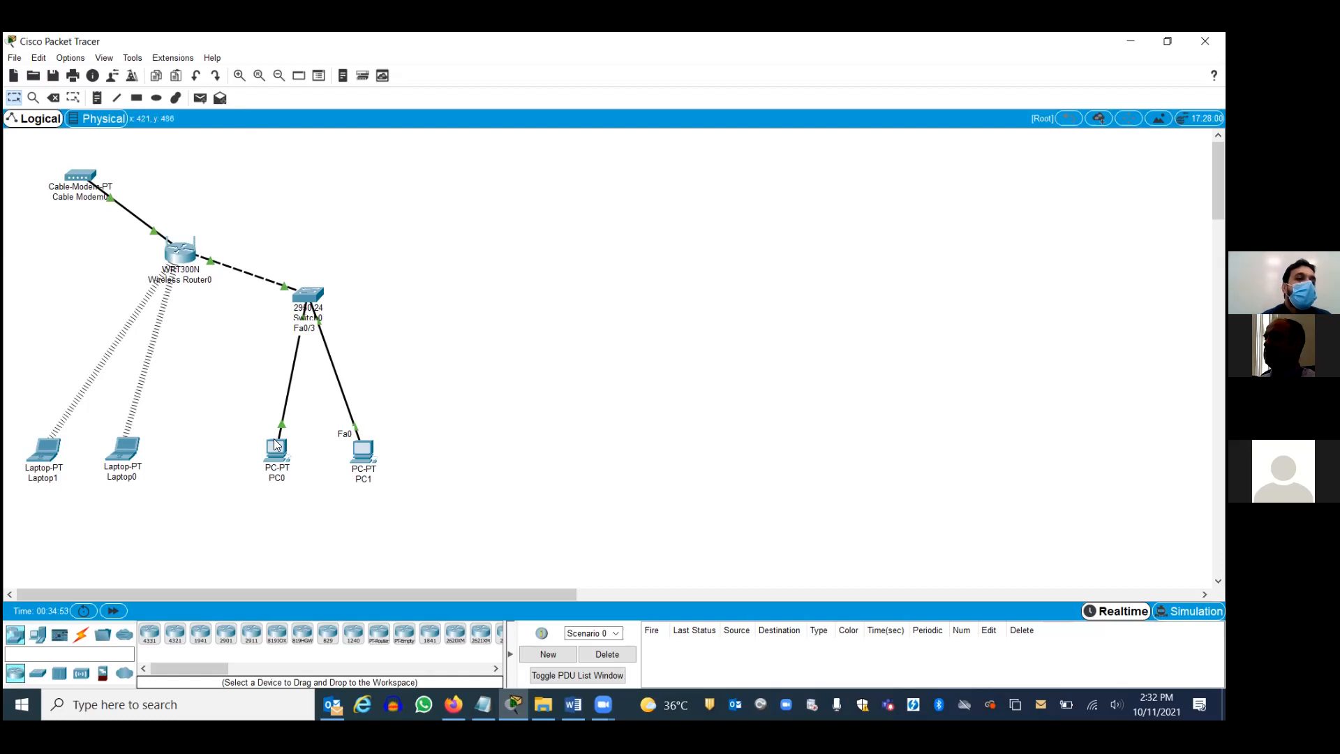
left_click(364, 454)
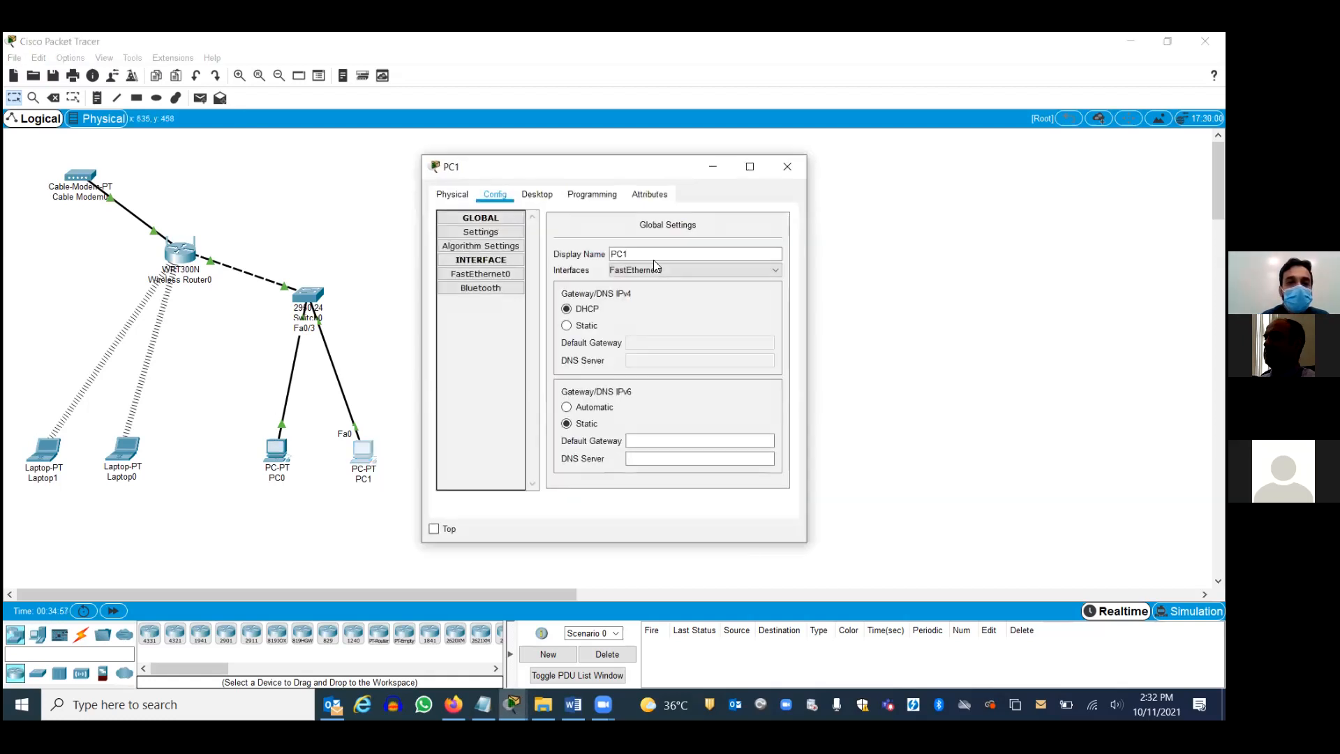
left_click(488, 275)
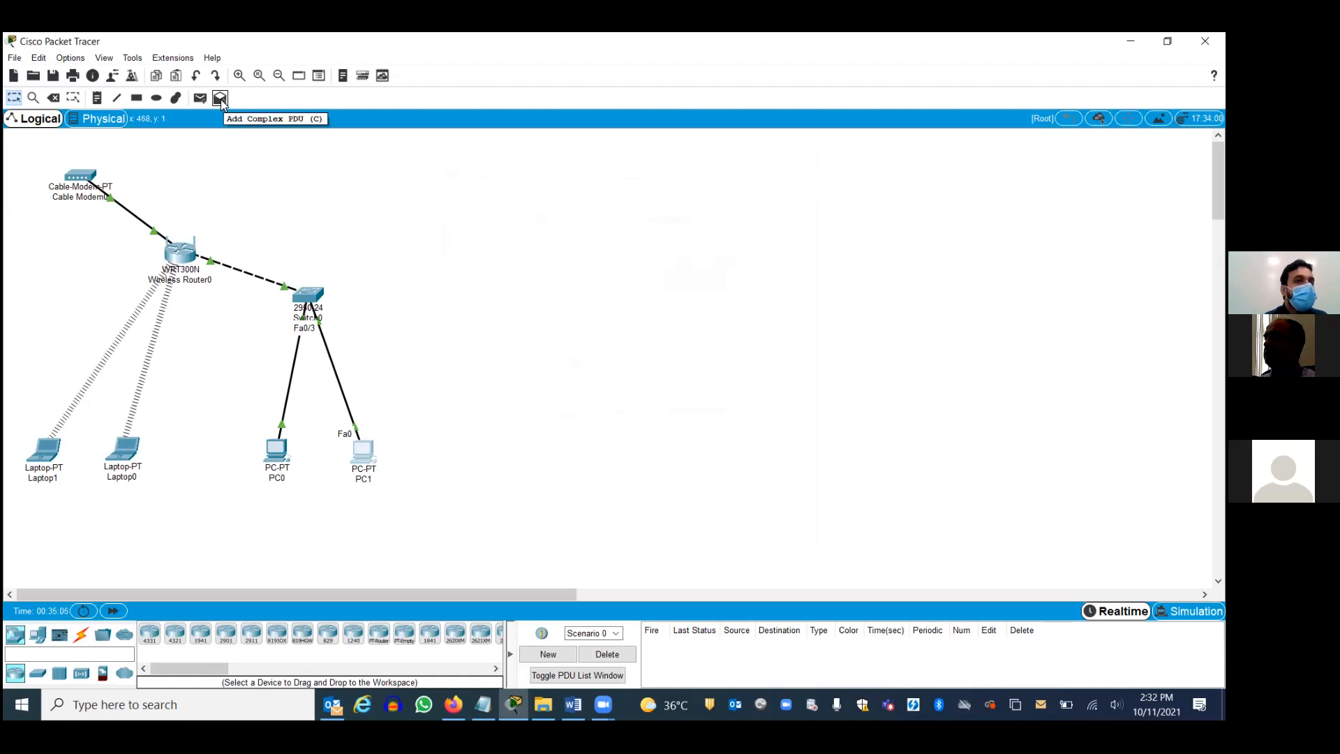
Step: Test wireless connectivity by sending a simple PDU from Laptop1 to Laptop0
left_click(201, 99)
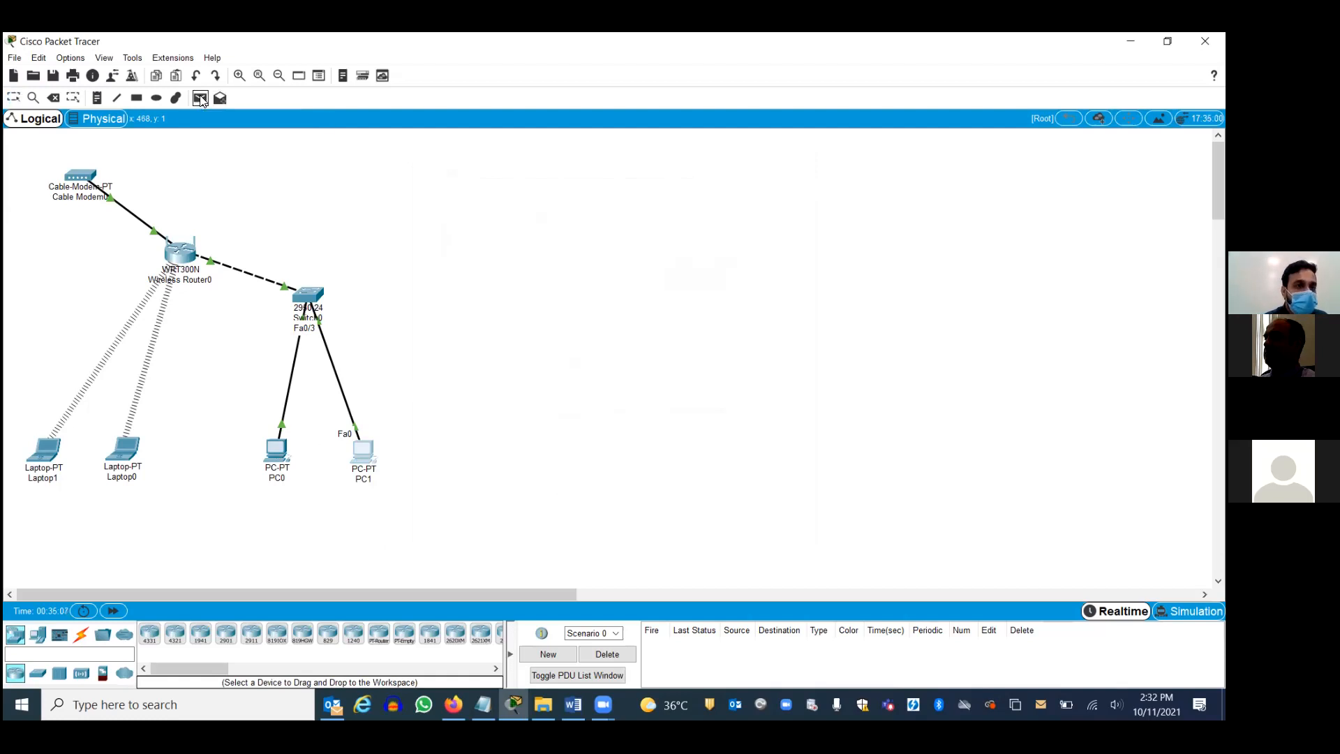
left_click(48, 448)
left_click(124, 449)
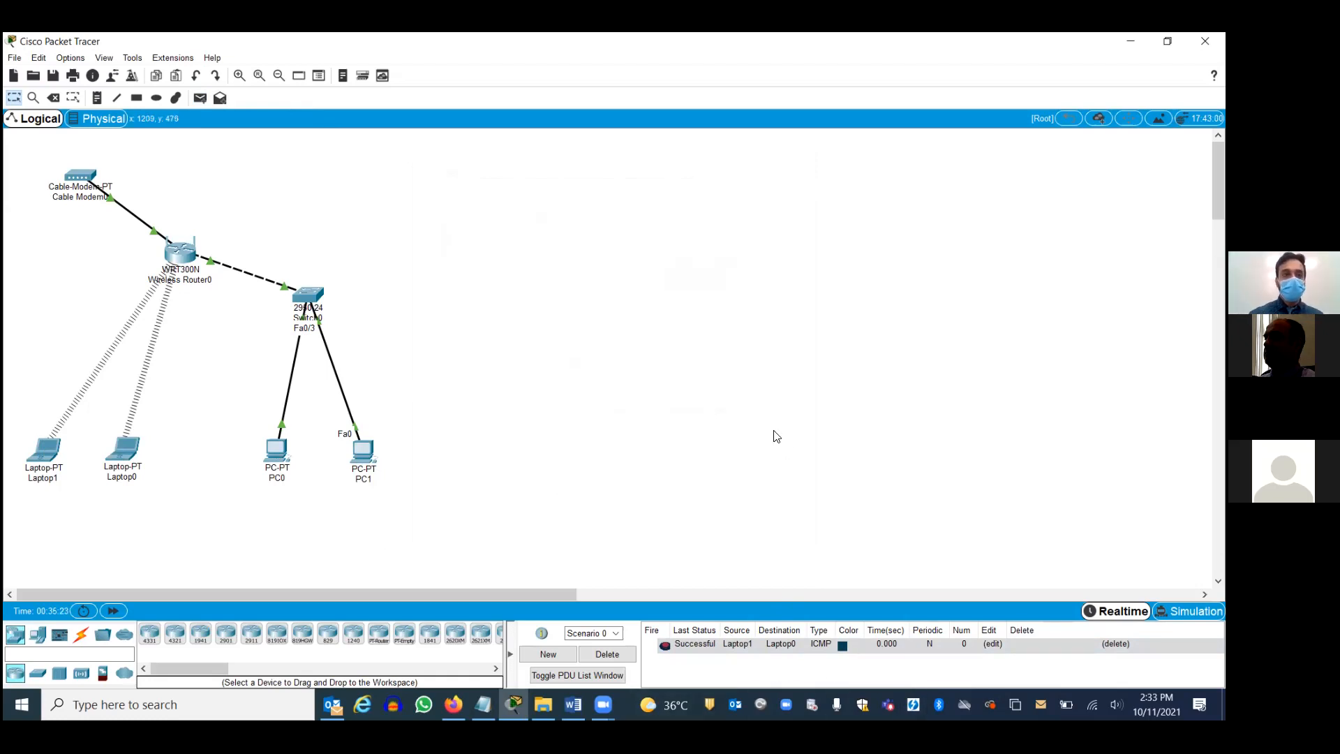
Step: Send a simple PDU from Laptop1 to PC0 to test wireless-to-wired connectivity
left_click(198, 98)
left_click(48, 453)
left_click(280, 448)
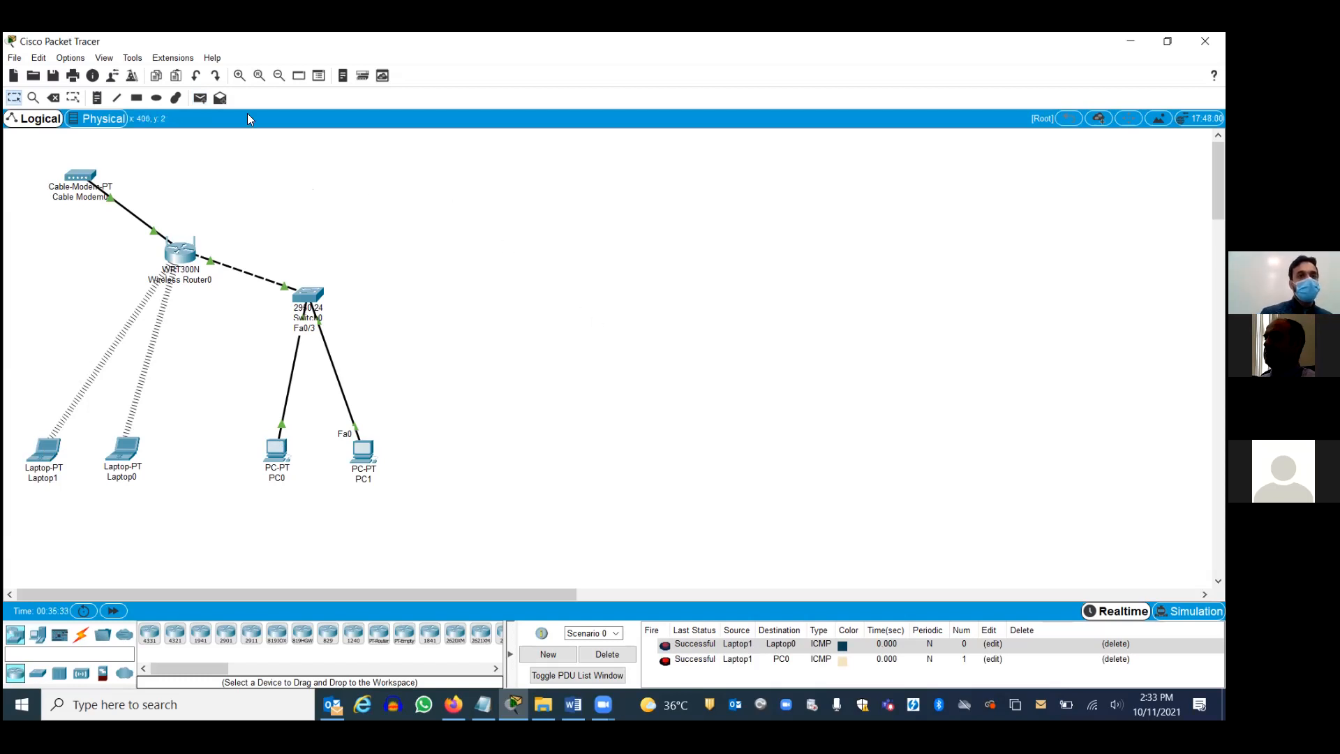
Step: Send a simple PDU from Laptop0 to PC1 to test their connectivity
left_click(201, 98)
left_click(125, 450)
left_click(362, 452)
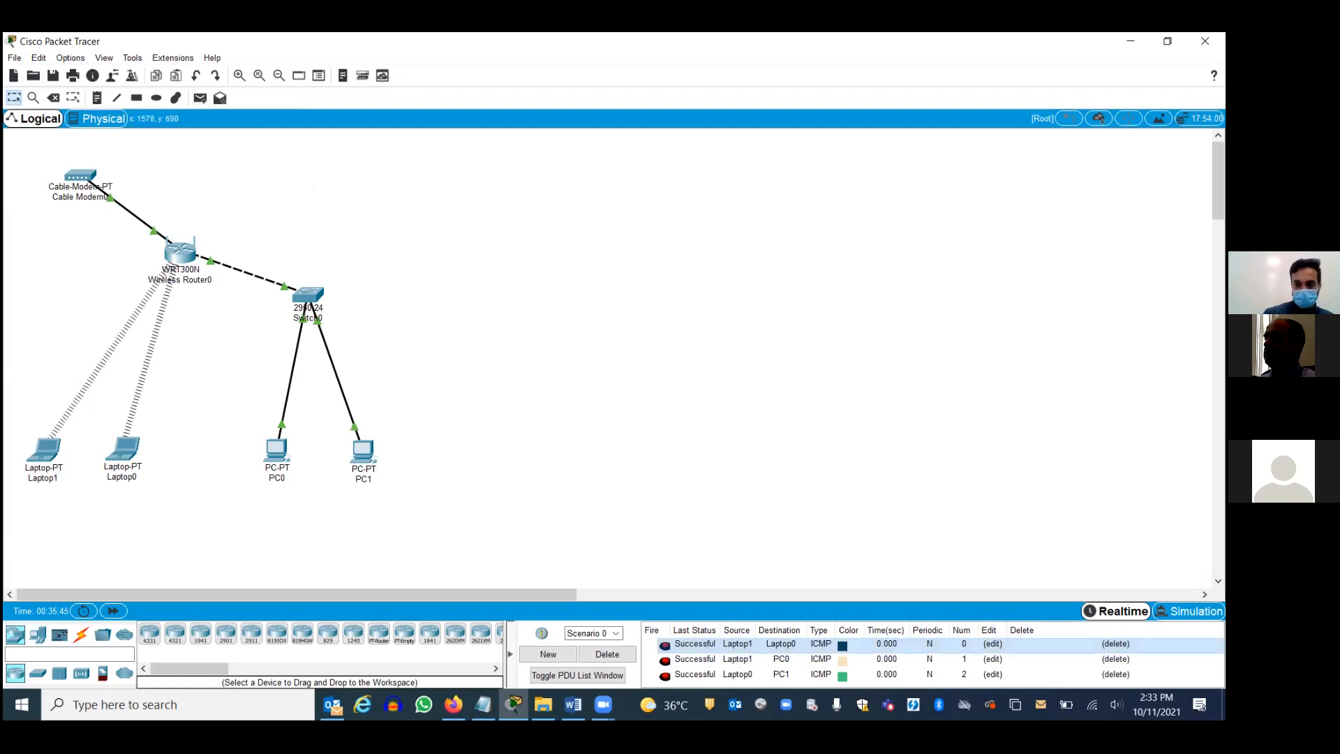
Step: Delete all three simple PDU entries from the Scenario 0 PDU list
left_click(1012, 675)
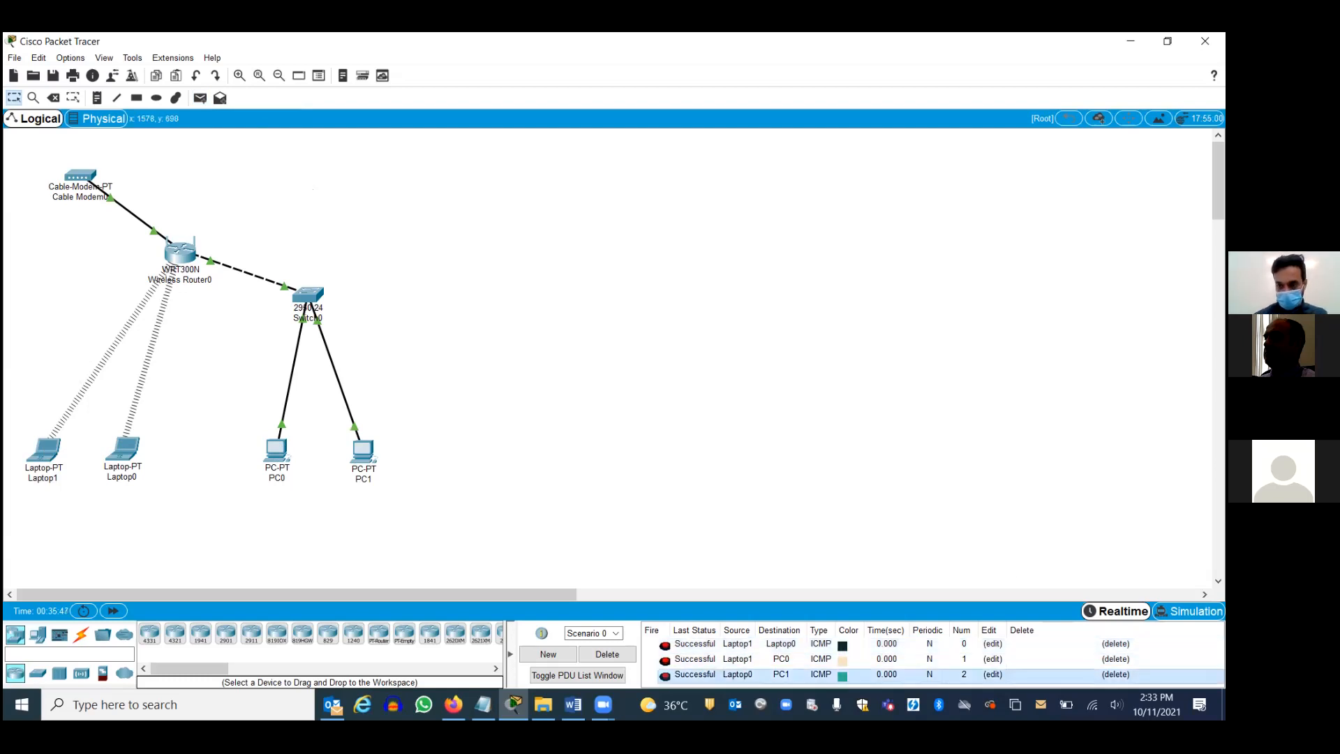
double_click(1115, 674)
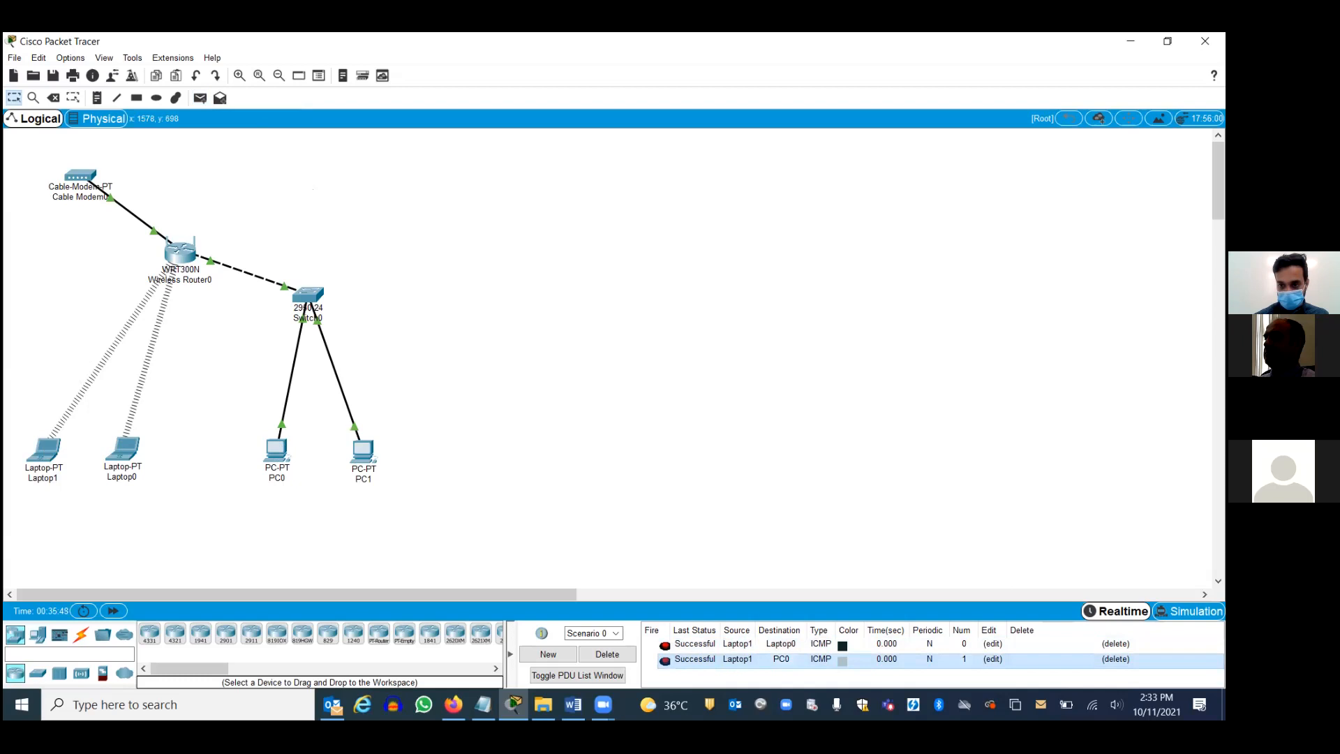
double_click(1115, 659)
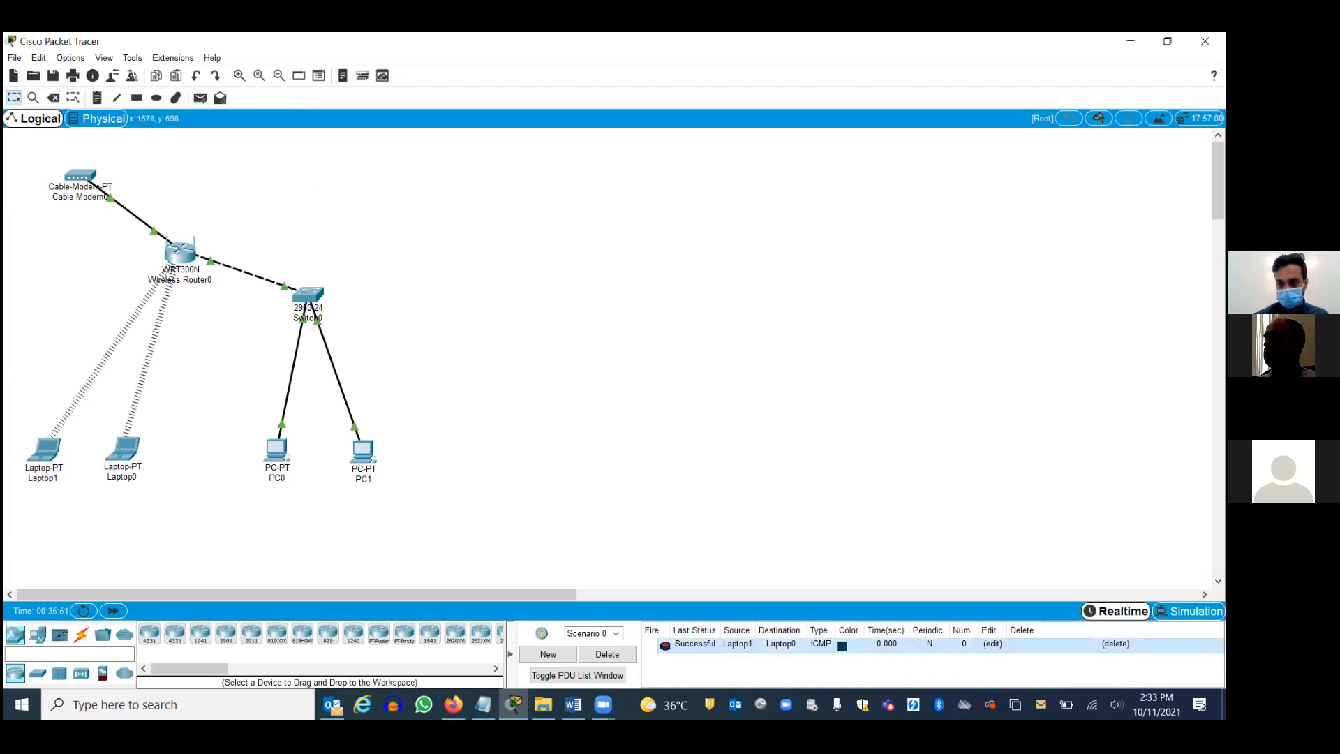
left_click(1116, 643)
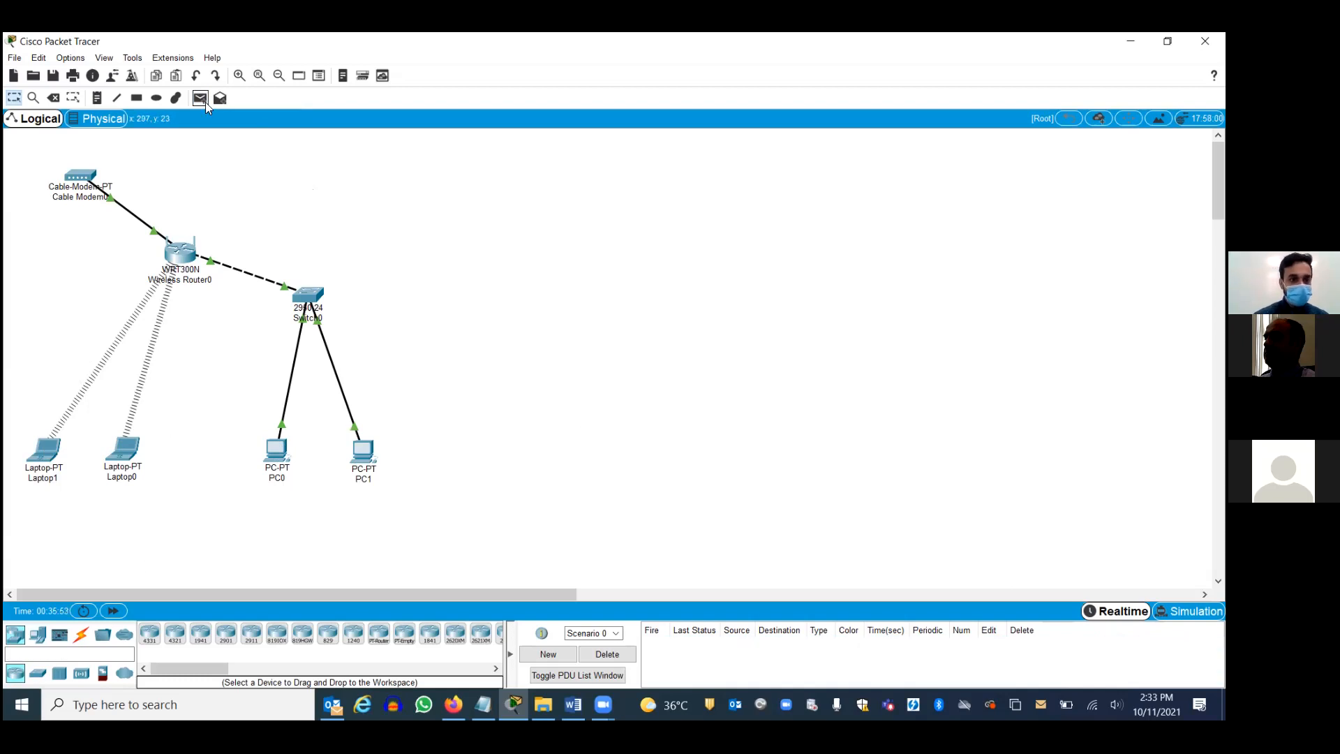
Step: Send a simple PDU from PC1 to Laptop1 to test wired-to-wireless connectivity
left_click(203, 101)
left_click(363, 452)
left_click(41, 449)
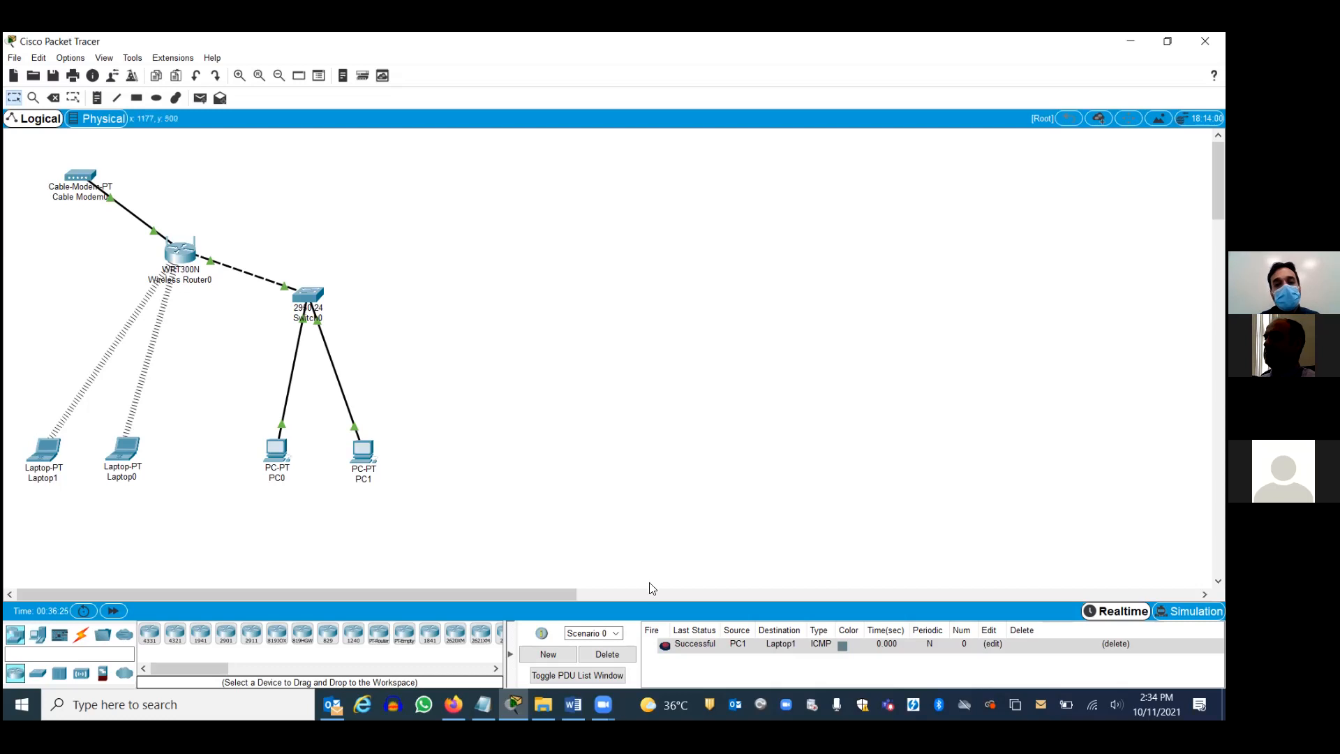
Step: Switch to the HW3 Word document to review its Addressing Table, and return to Packet Tracer
left_click(573, 704)
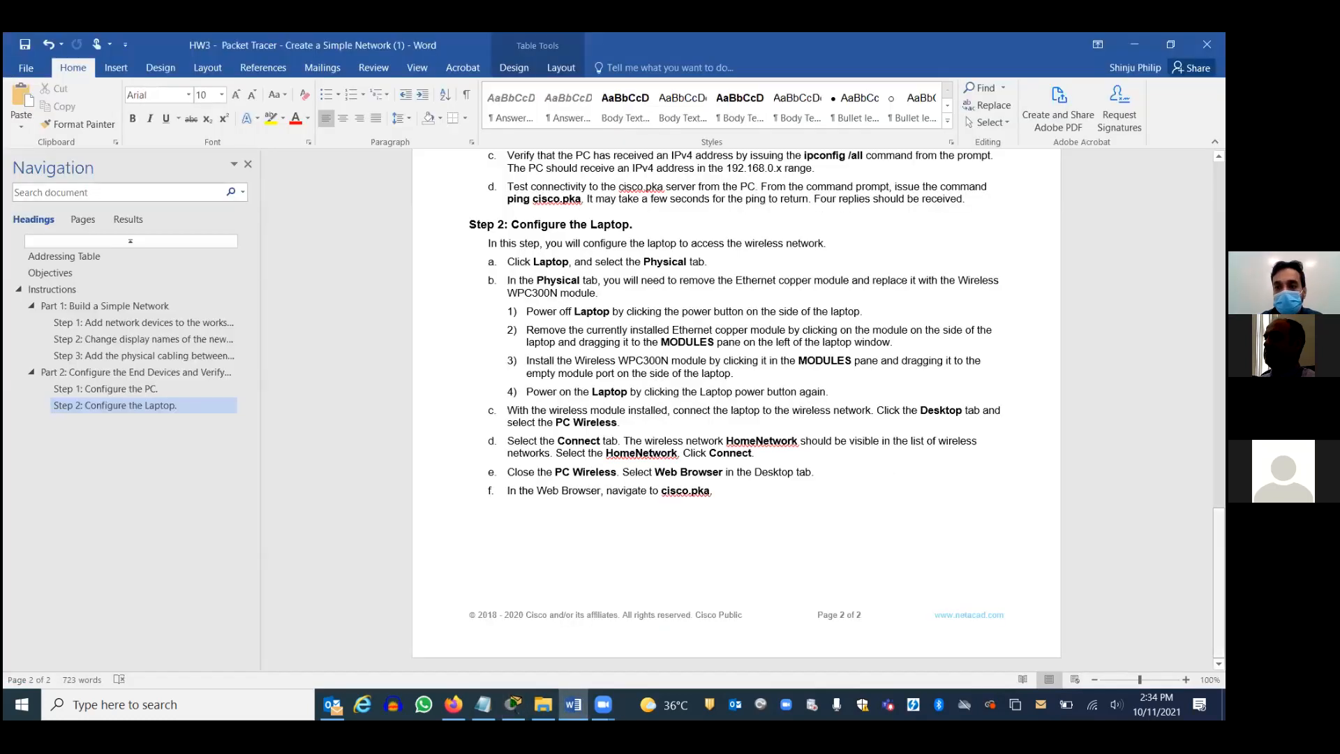
left_click_drag(1218, 583, 1218, 237)
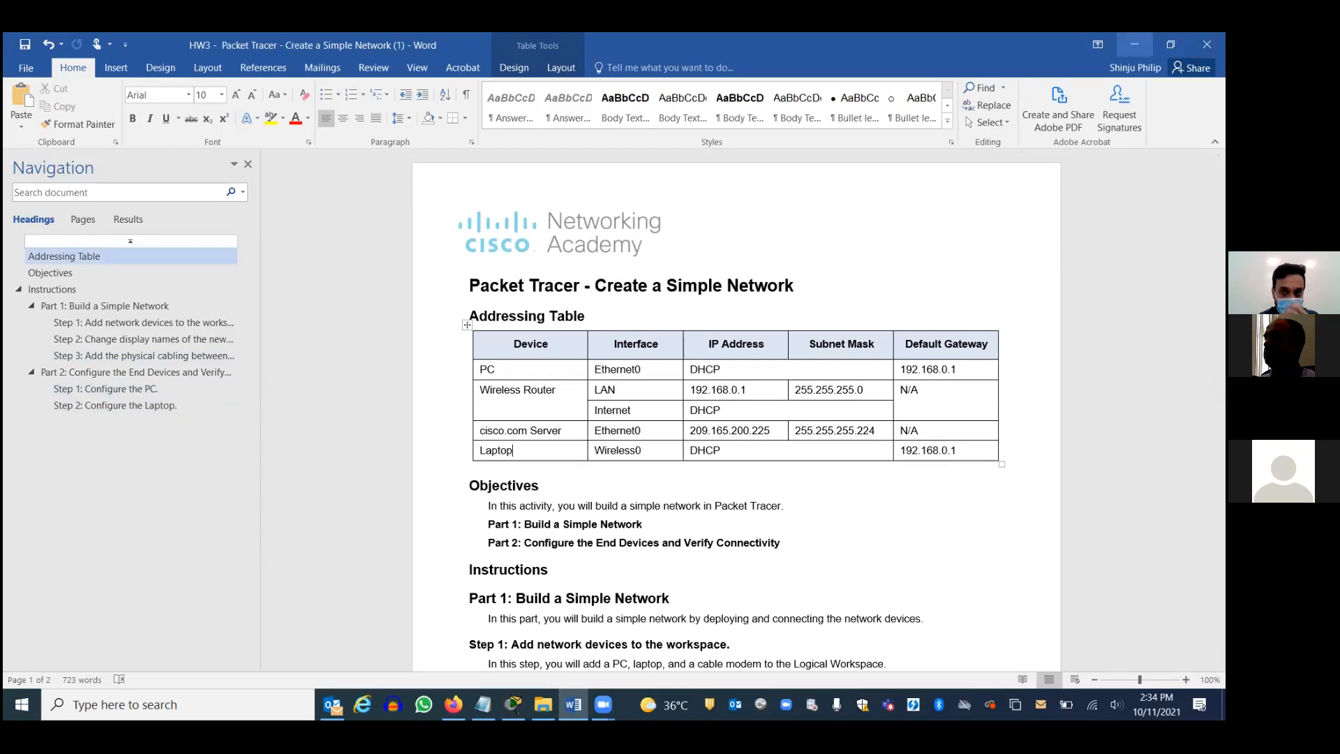
left_click(514, 704)
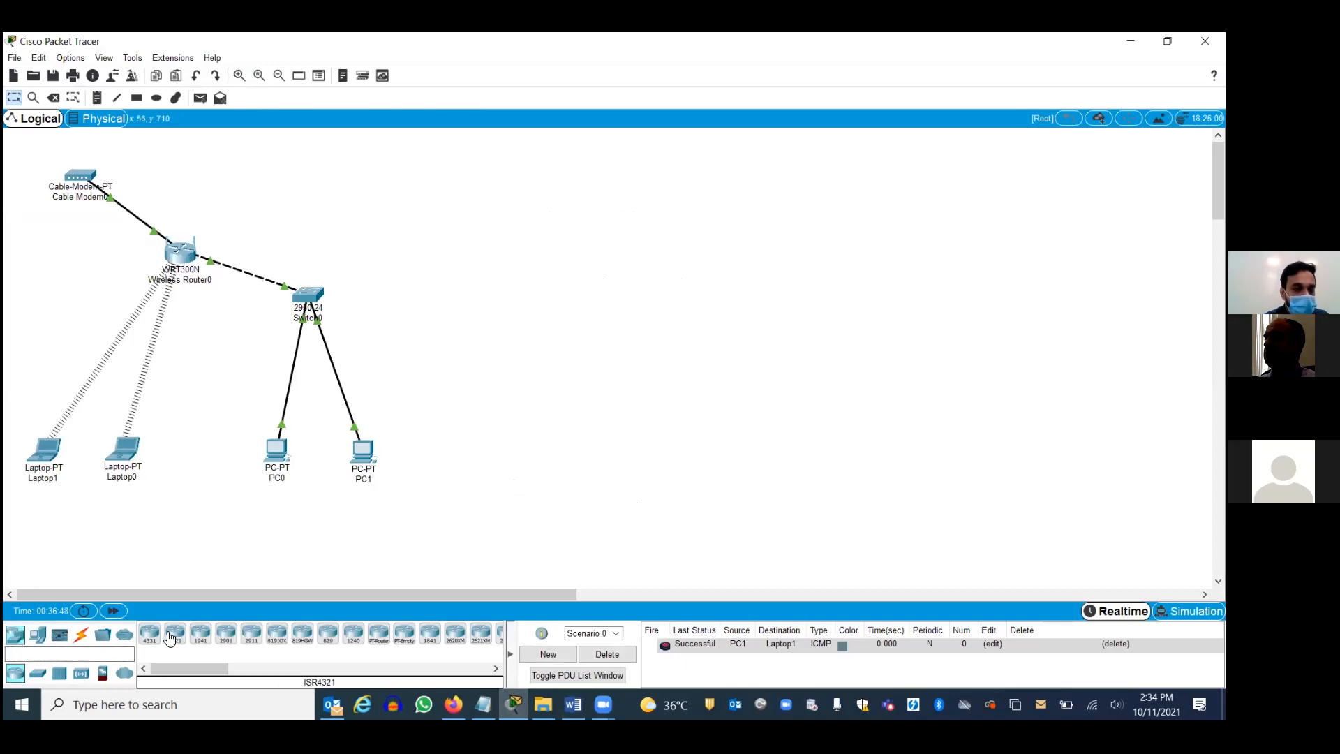
Step: Add a WRT300N wireless router with a PC and a laptop below it in the empty area beside the existing network
left_click(81, 672)
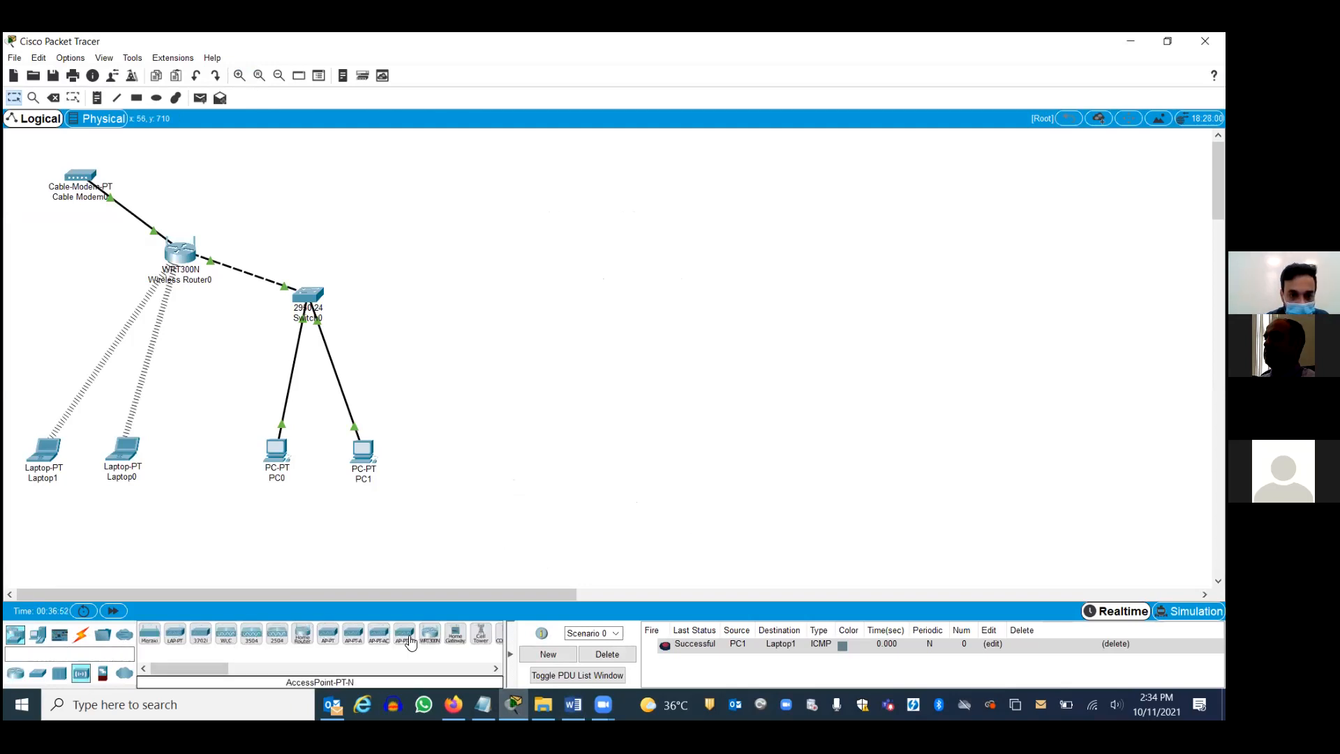
left_click_drag(429, 633, 689, 242)
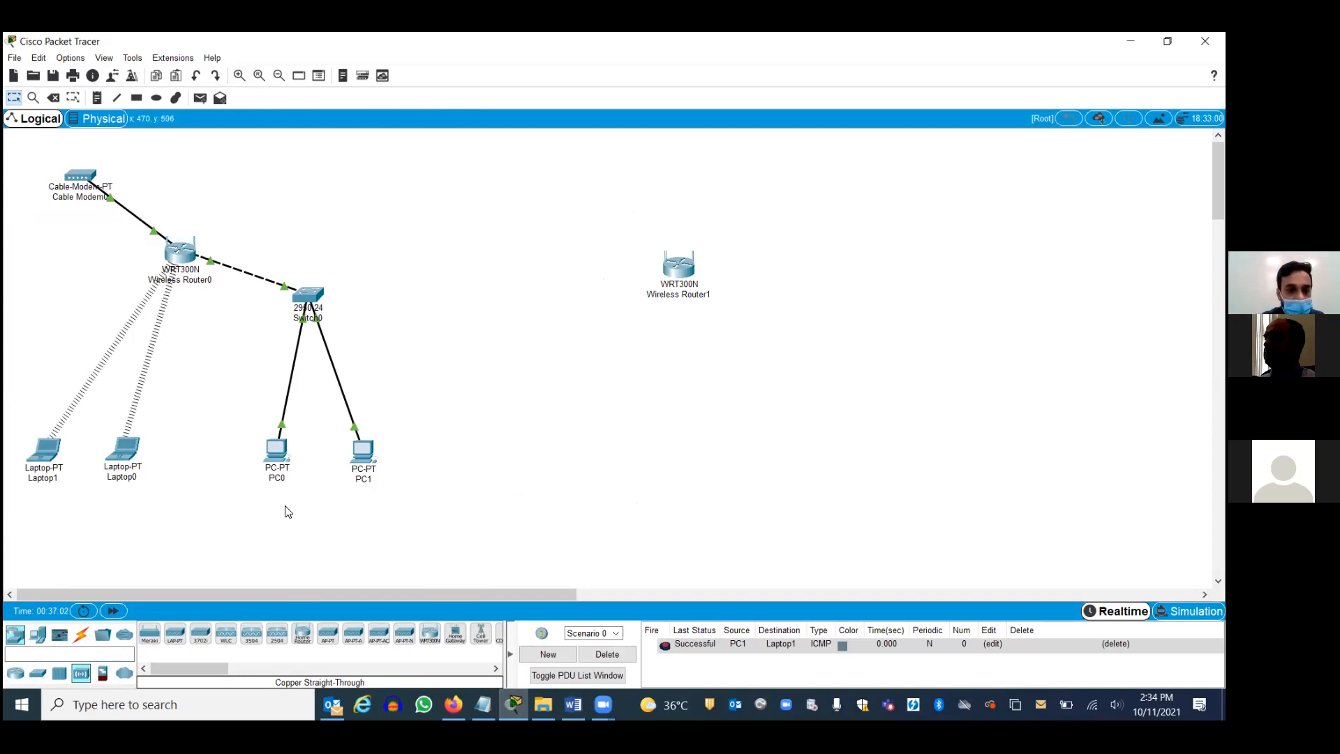
left_click(38, 634)
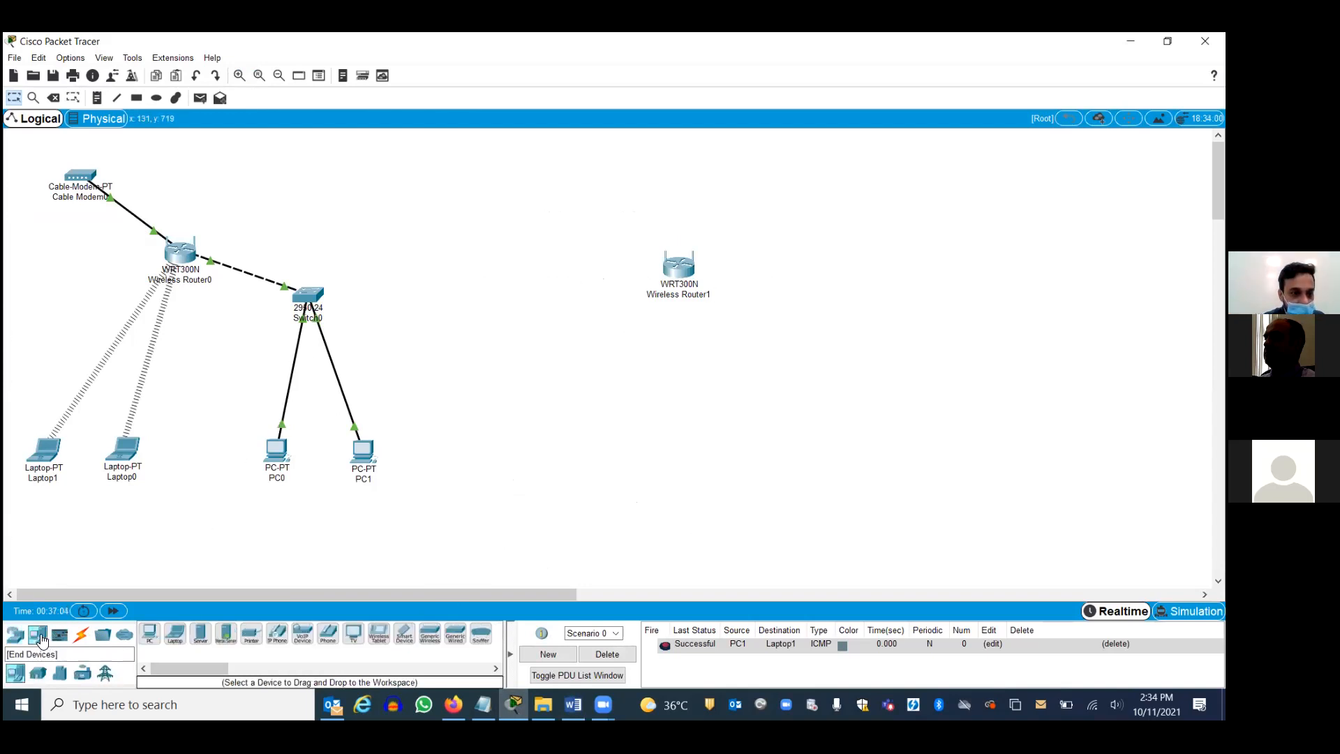
left_click(150, 636)
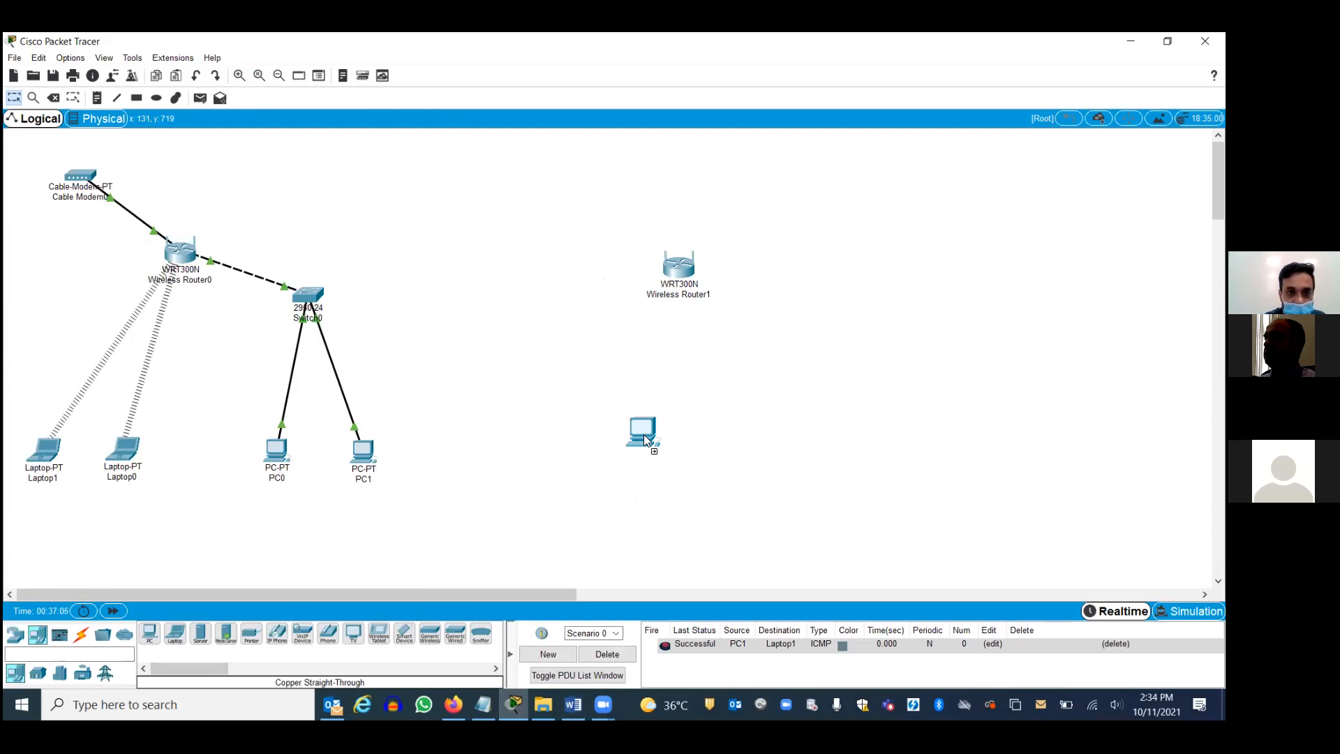
left_click(706, 454)
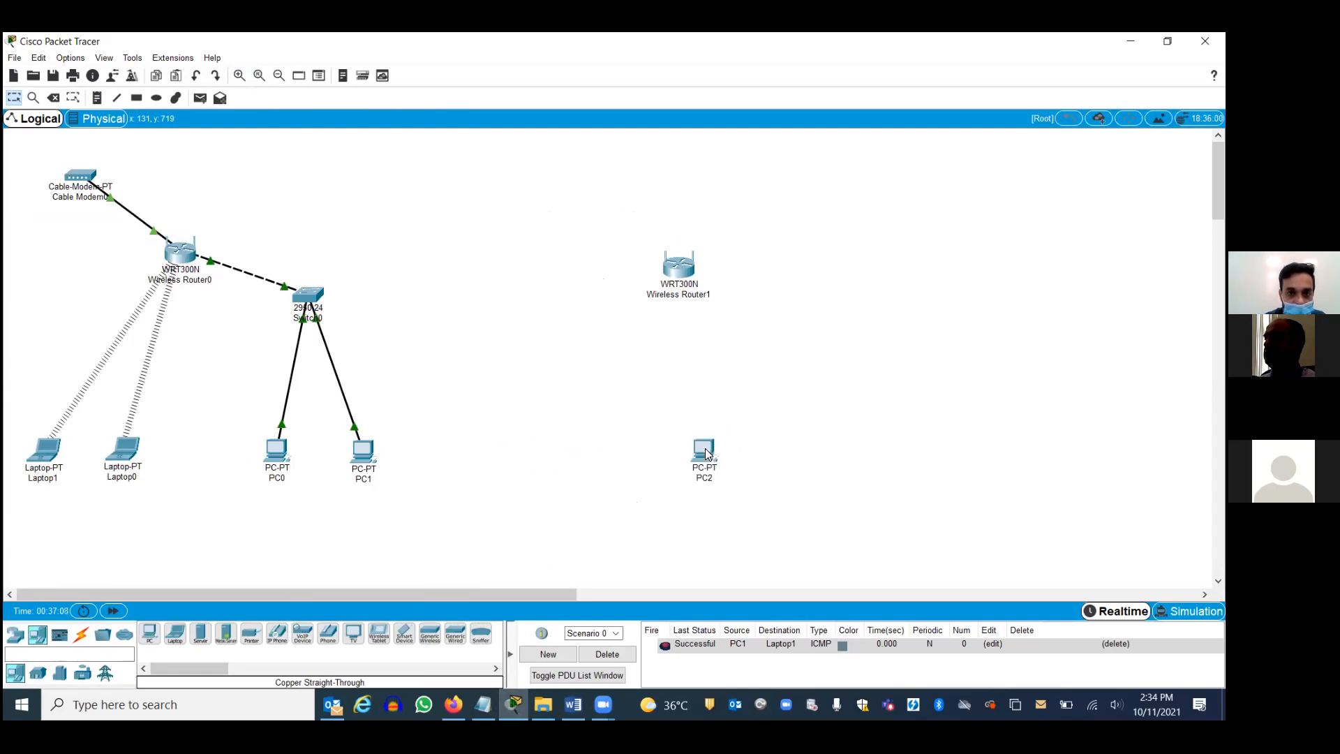
left_click(176, 635)
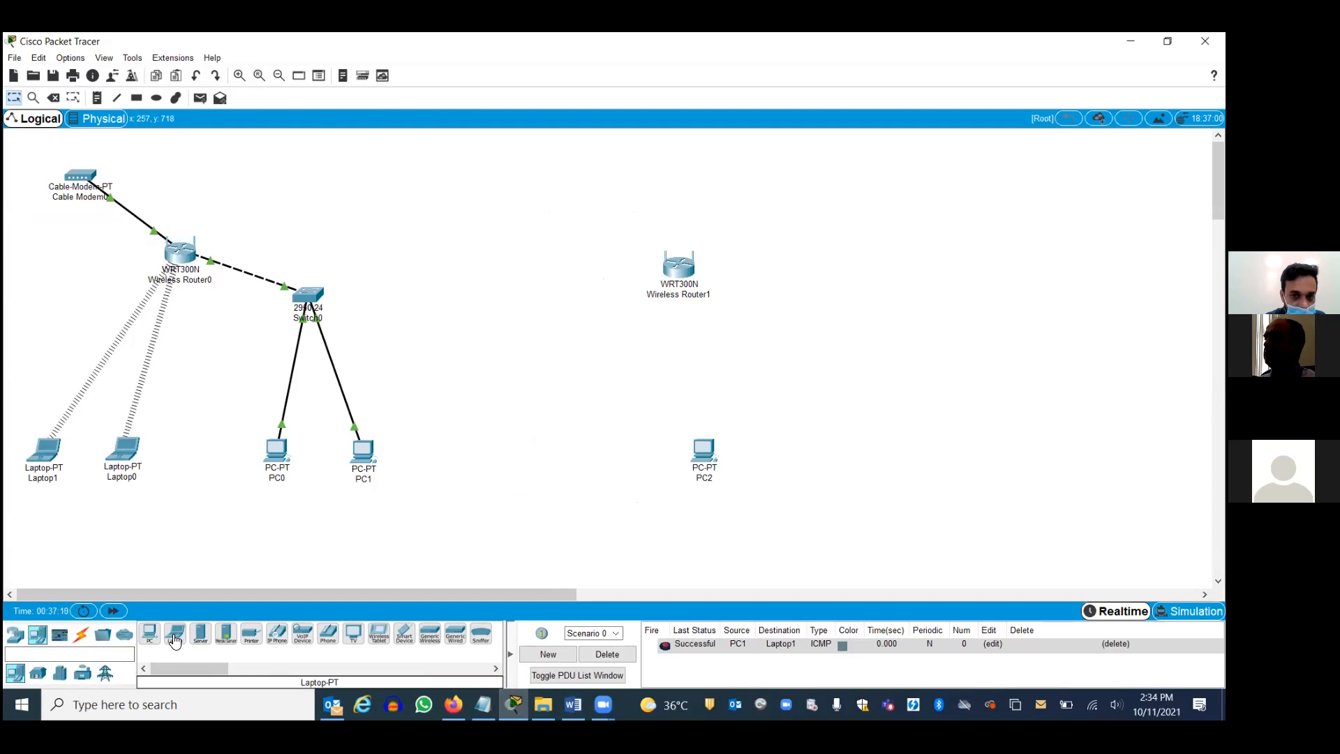
left_click(818, 456)
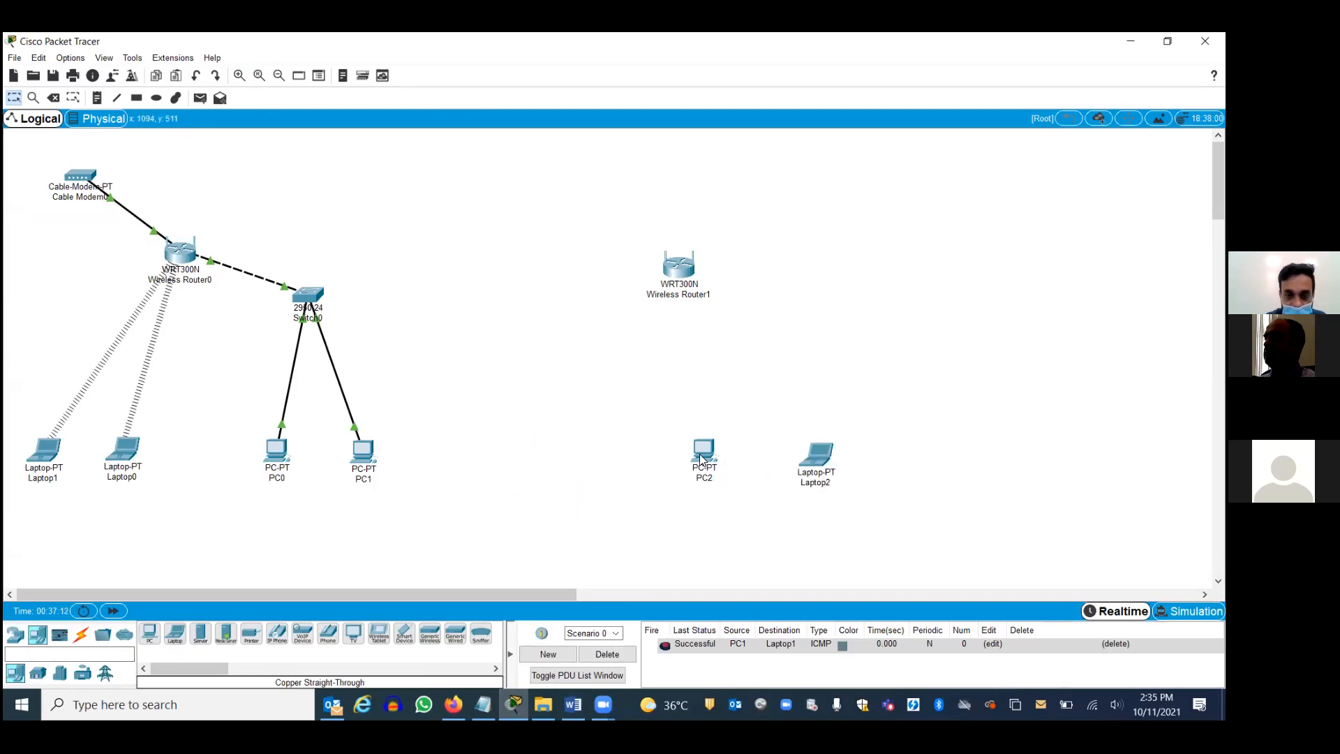
Step: Shift PC2, Laptop2 and Wireless Router1 slightly toward the existing network to arrange the second network's layout
left_click_drag(662, 458, 674, 464)
left_click_drag(817, 458, 772, 461)
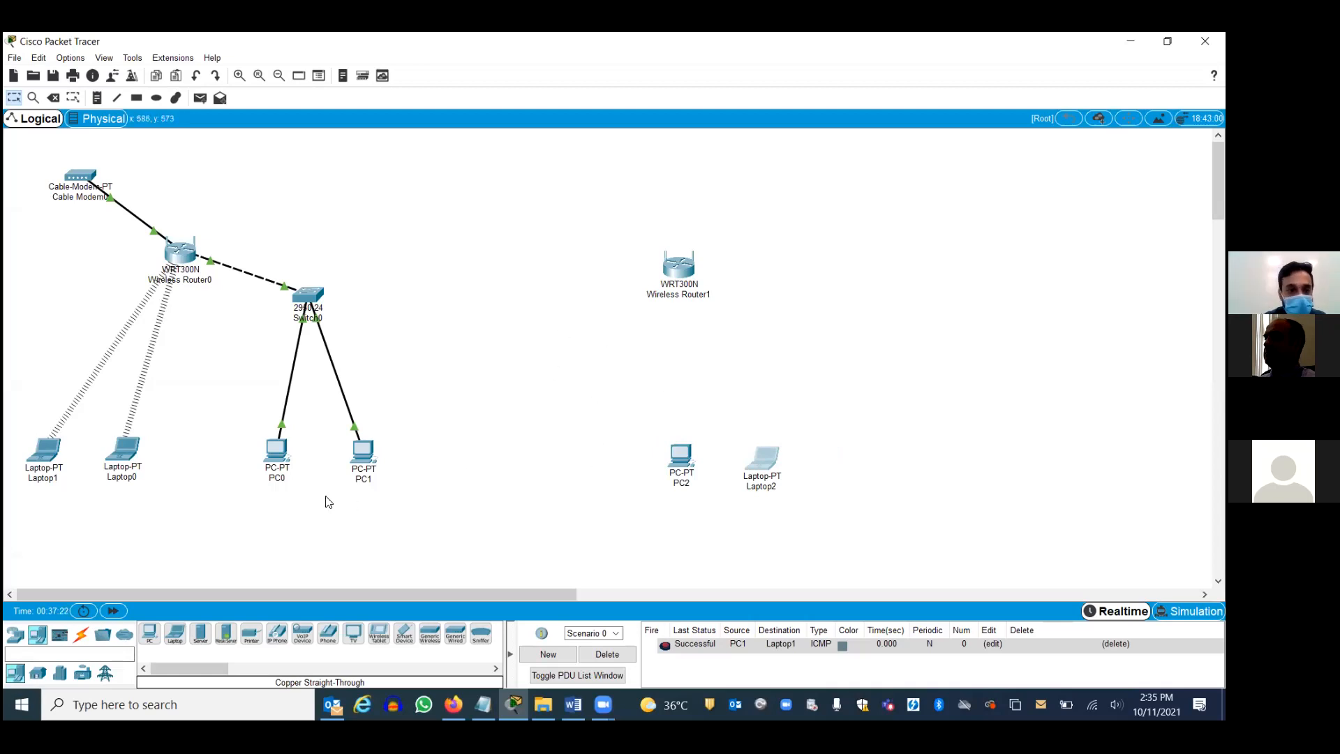
left_click_drag(675, 476, 638, 472)
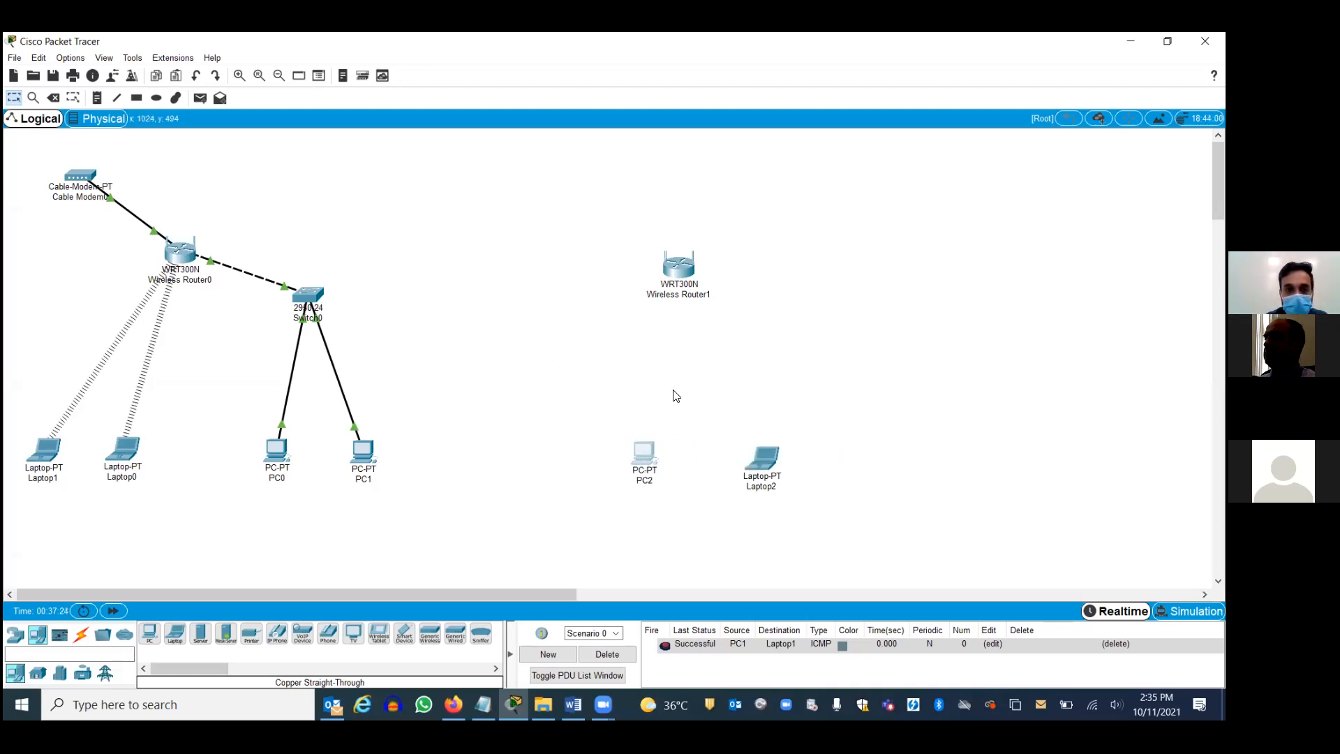
left_click_drag(682, 270, 630, 274)
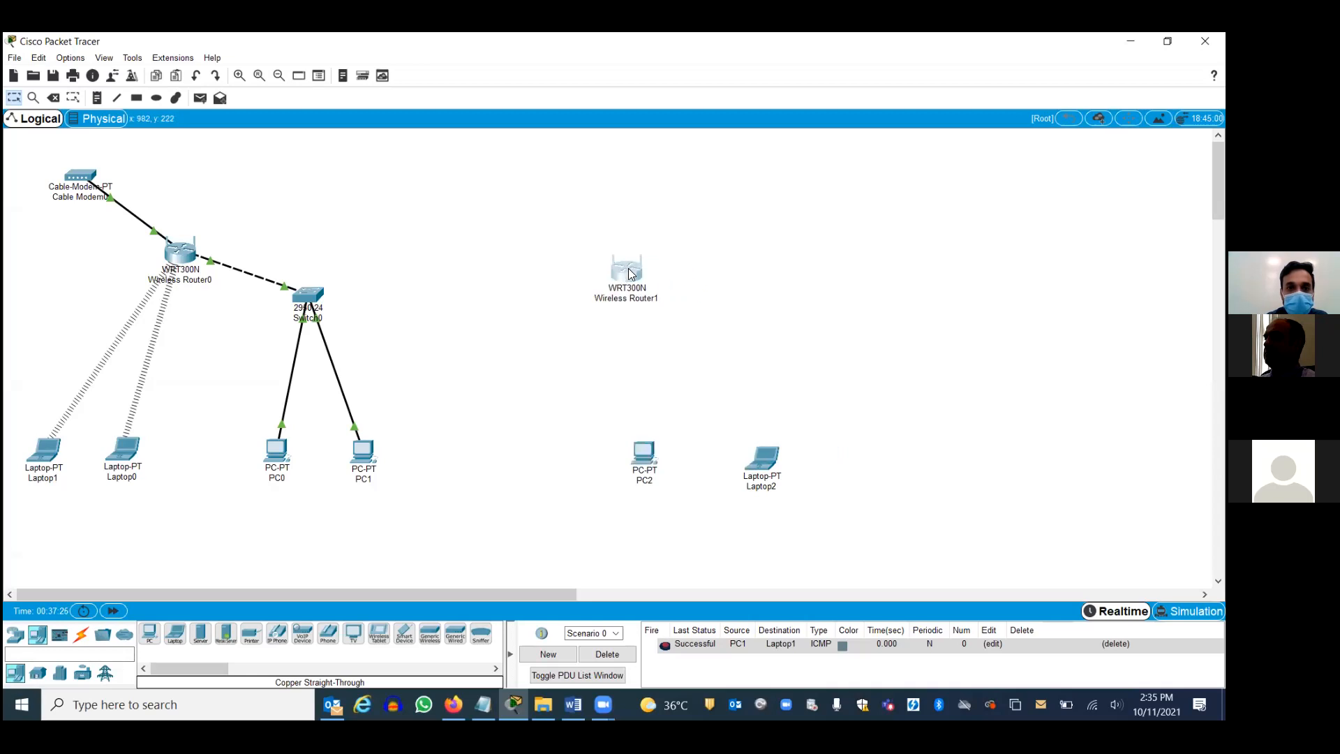
Step: Add a 2950-24 switch between Wireless Router1 and the new PC and laptop
left_click(14, 637)
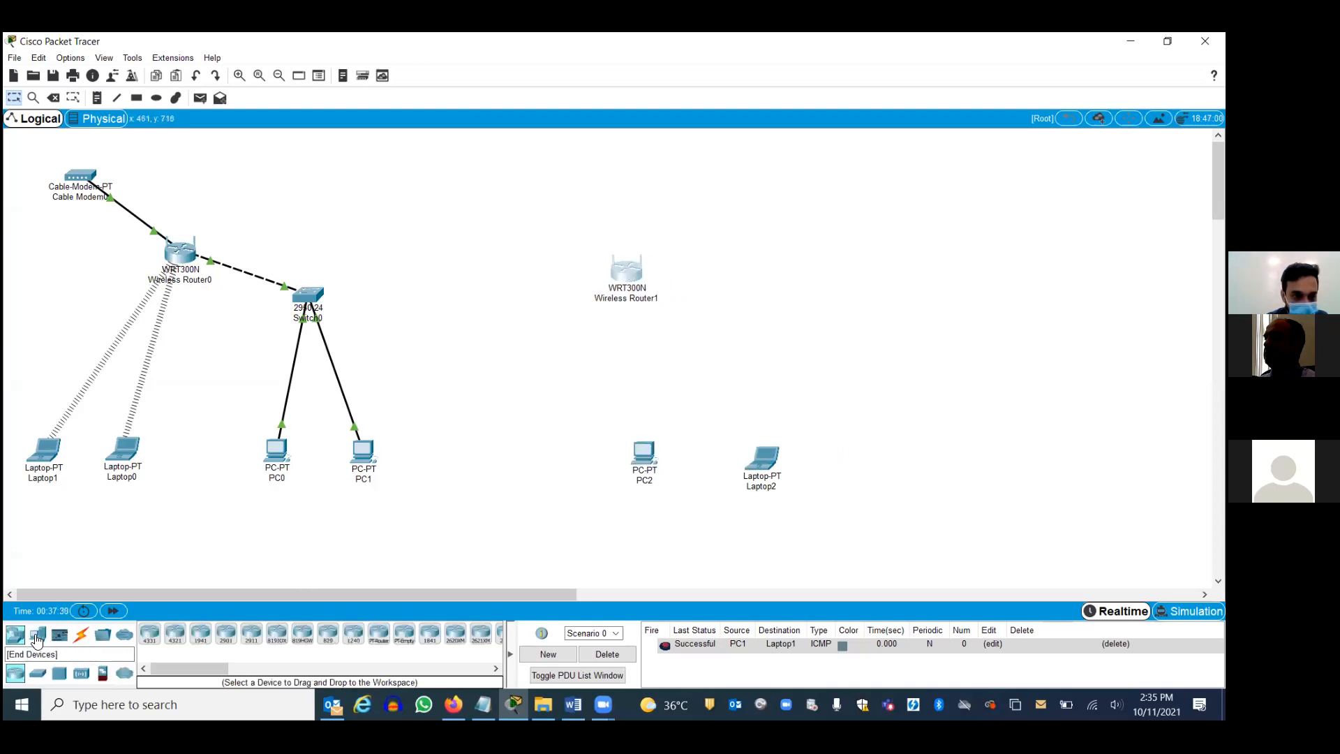
left_click(38, 634)
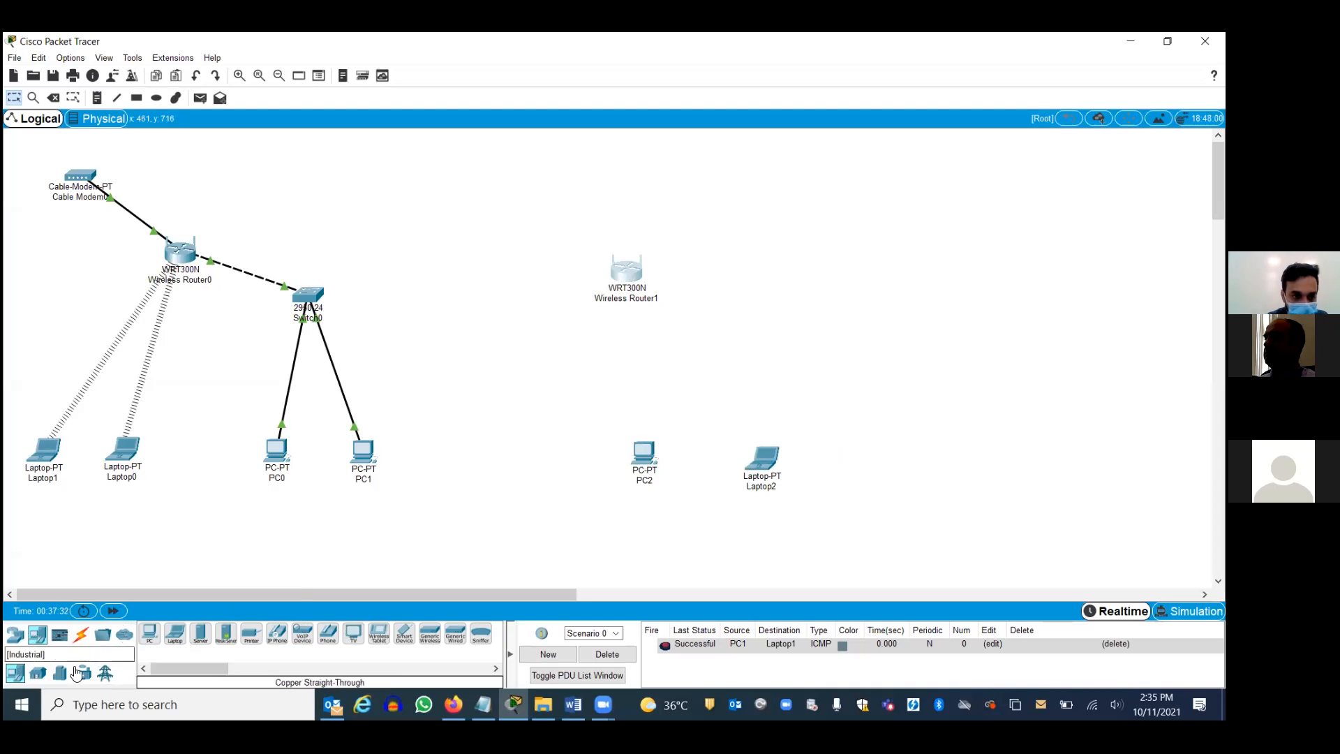
left_click(14, 636)
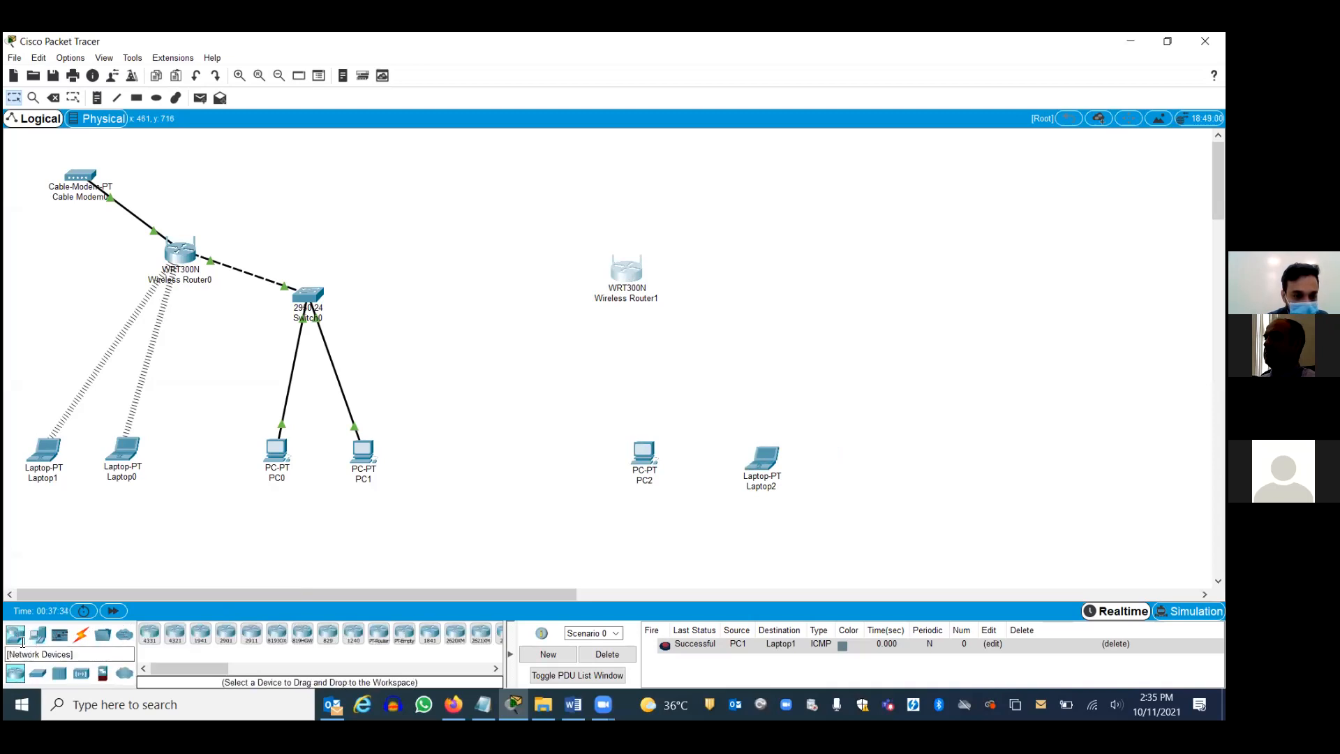
left_click(38, 673)
left_click_drag(328, 634, 716, 337)
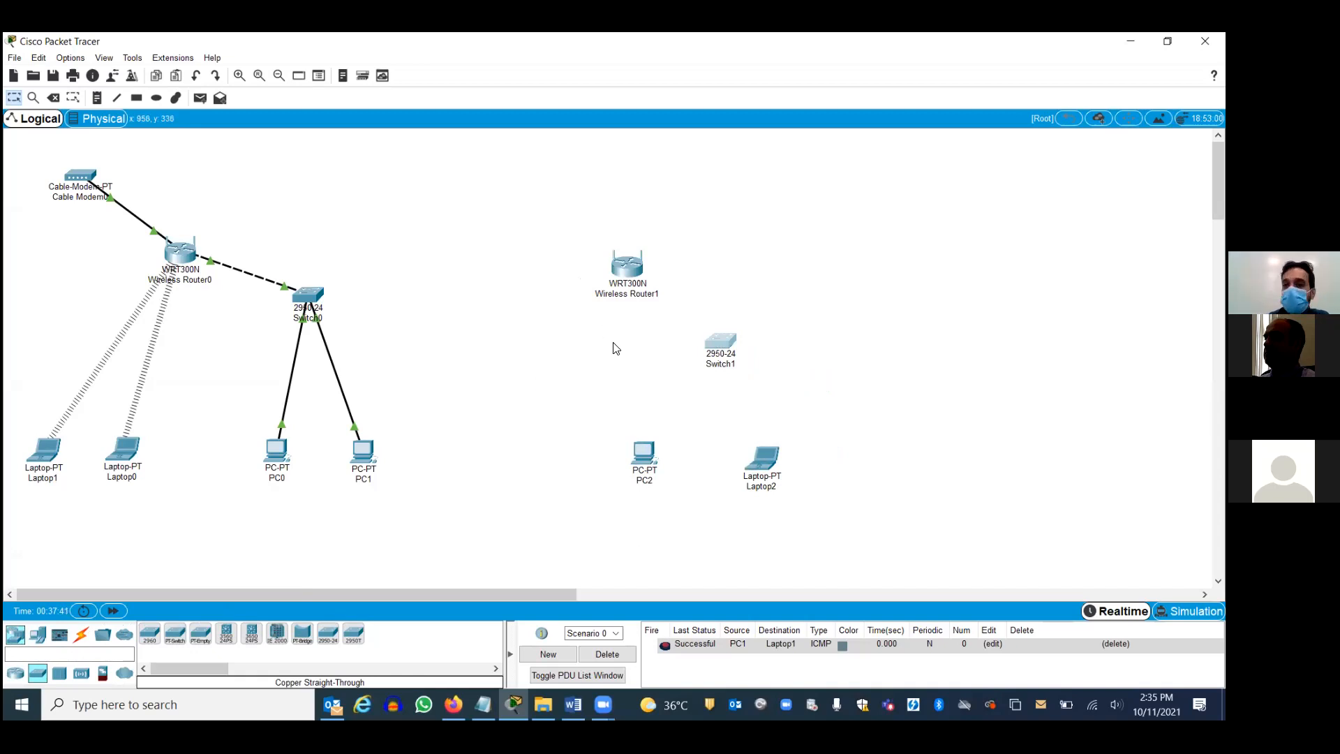
Step: Find the cable modem among the WAN emulation devices and place one up and to the left of Wireless Router1
left_click(15, 633)
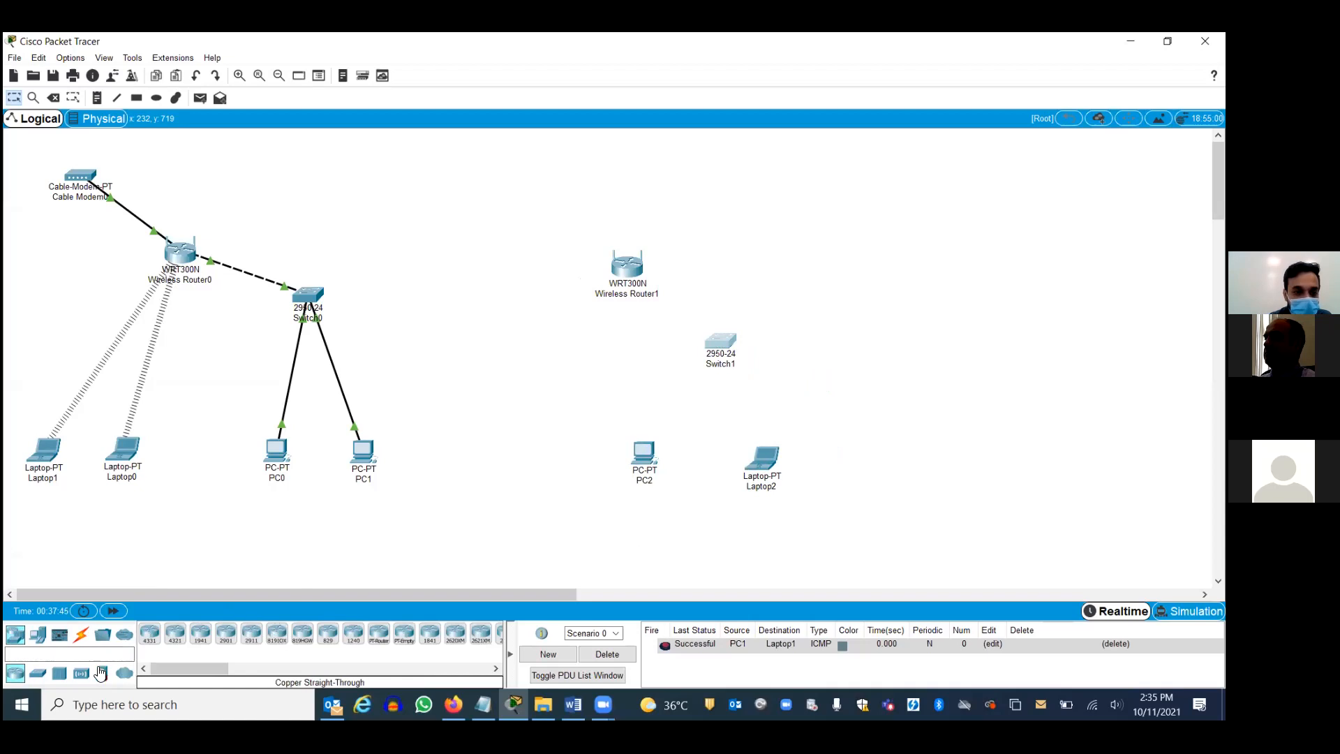
left_click(37, 634)
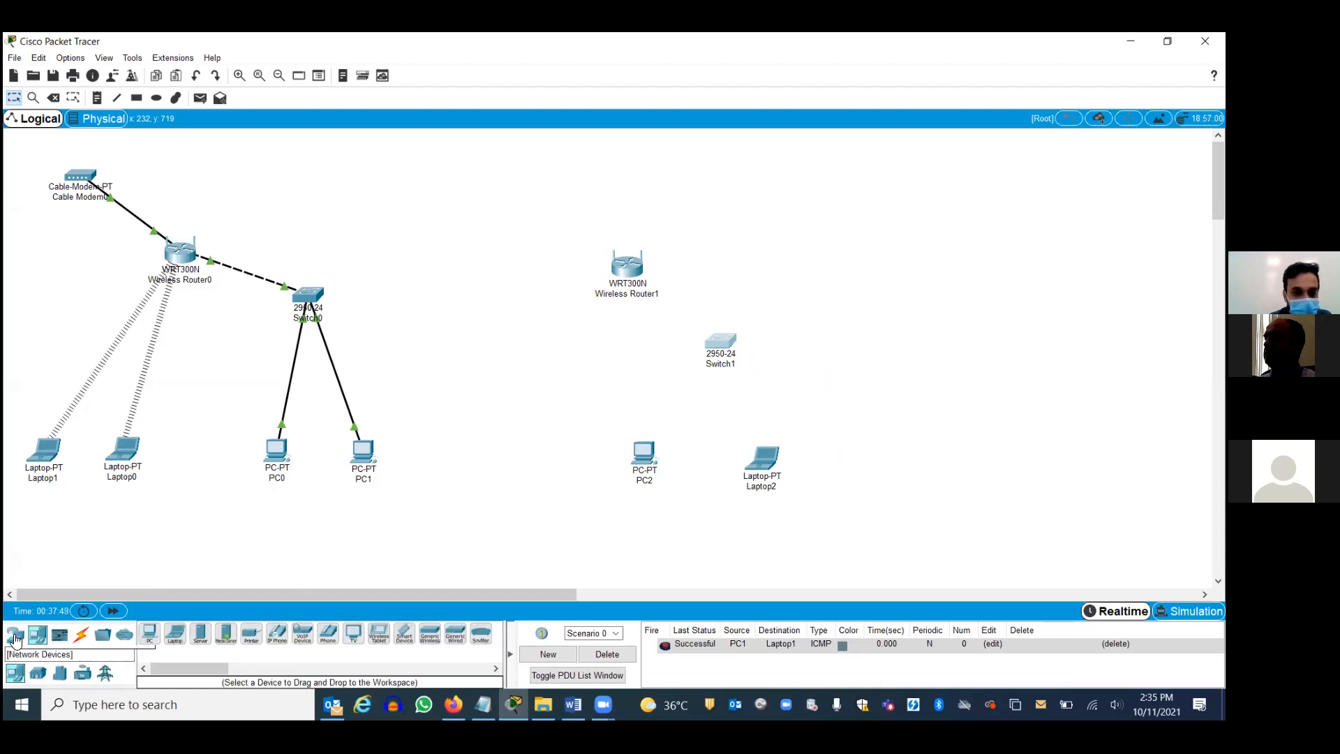
left_click(20, 637)
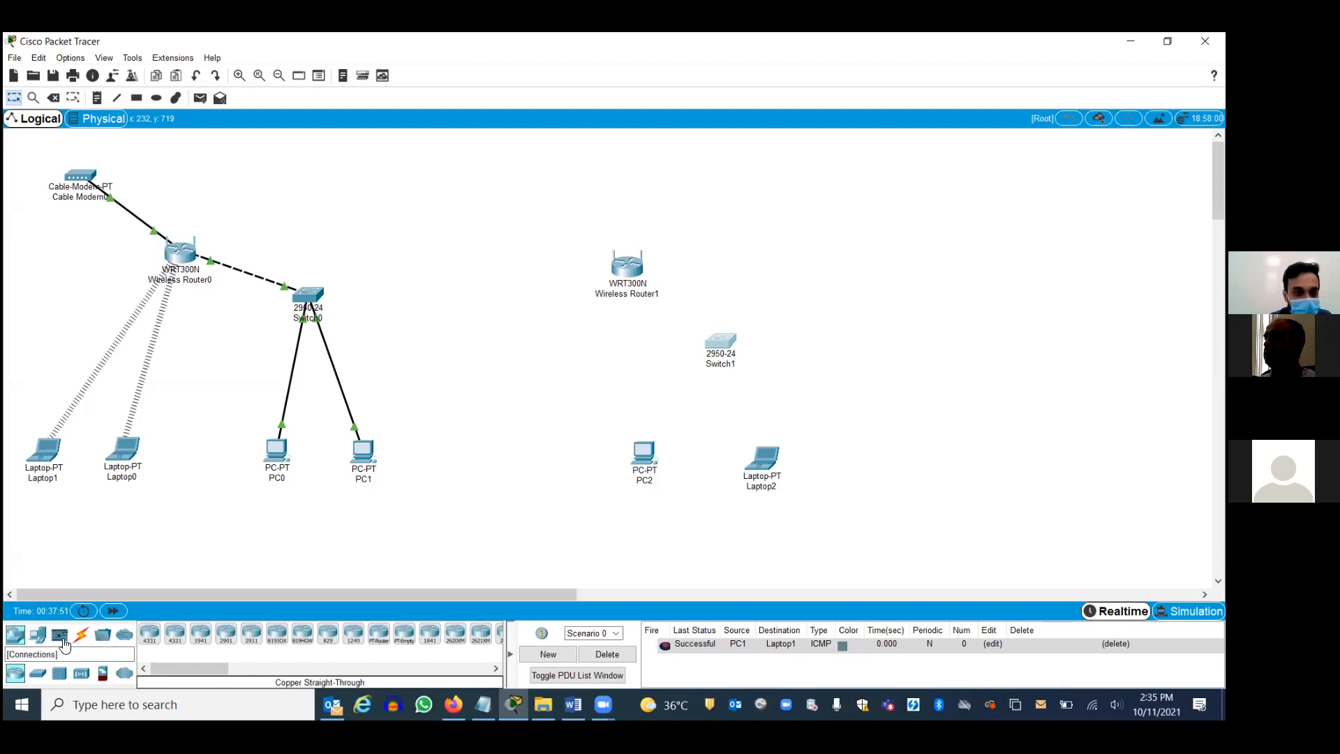
left_click(38, 636)
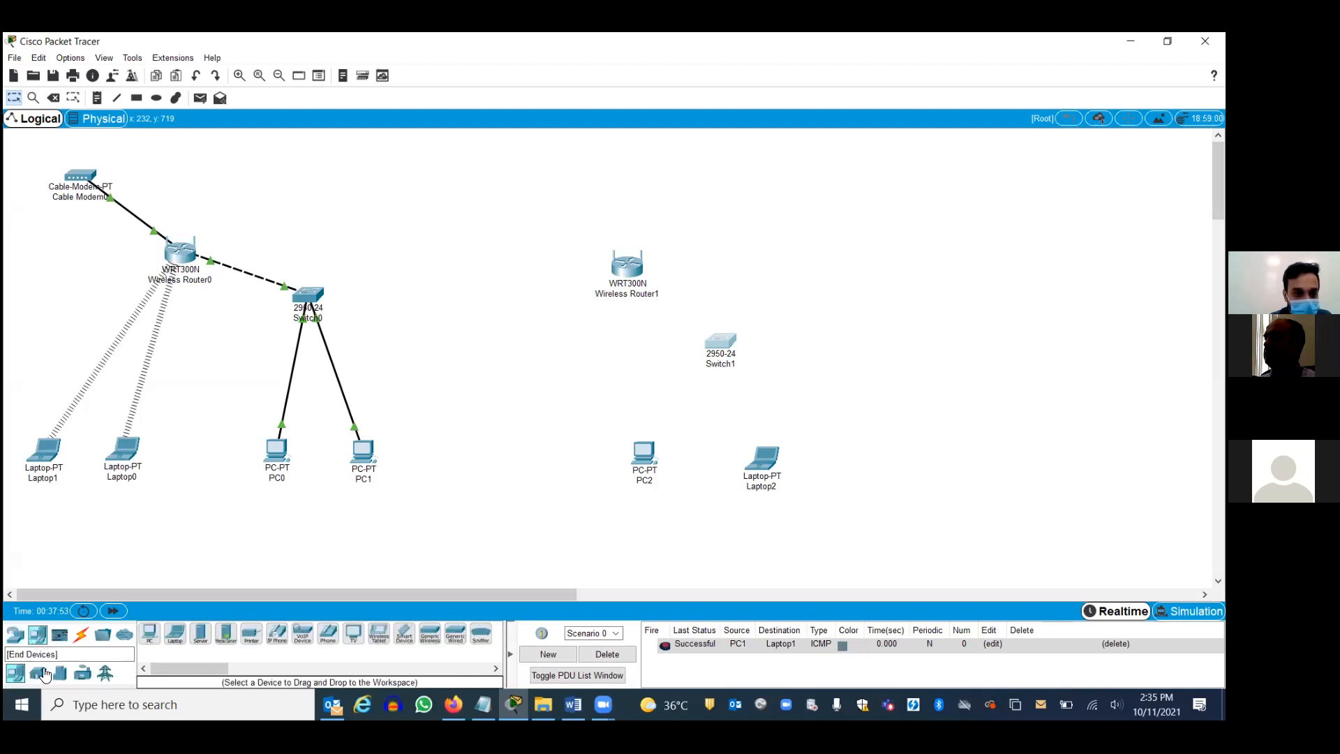
left_click(114, 638)
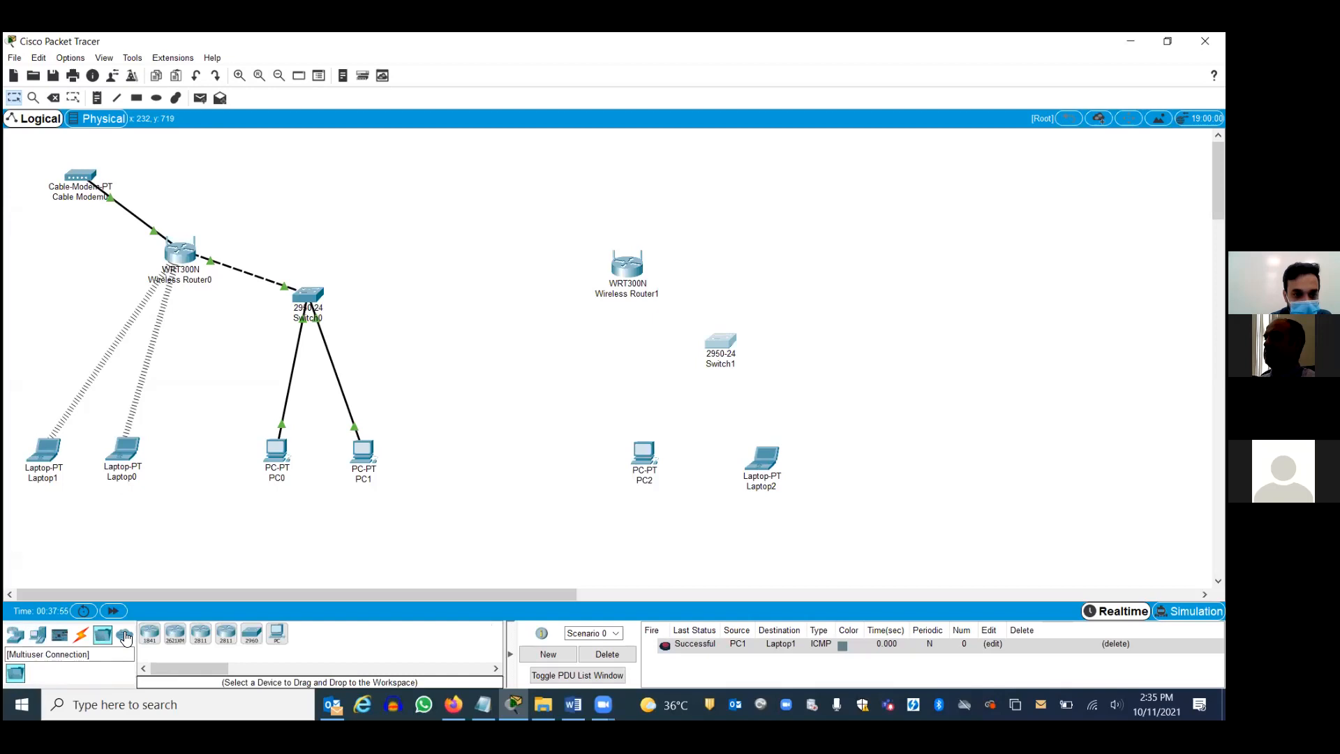
left_click(15, 635)
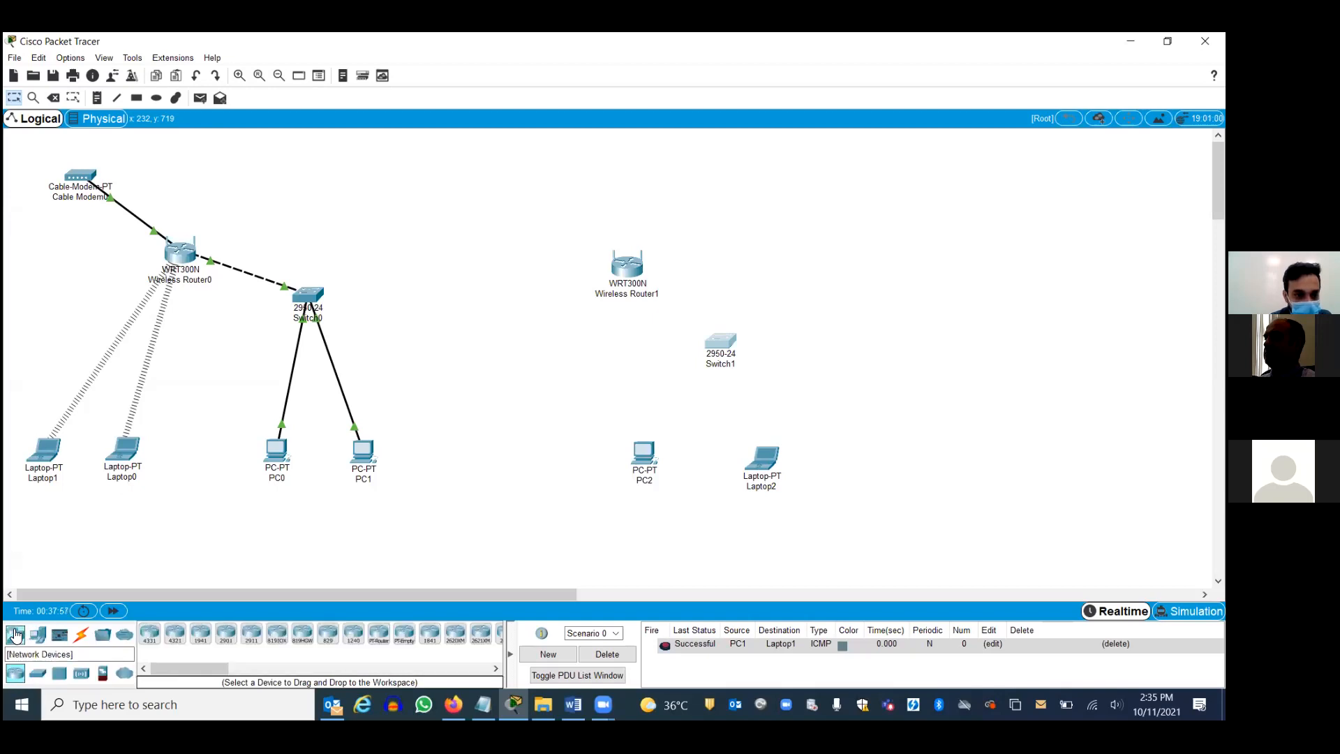
left_click(124, 674)
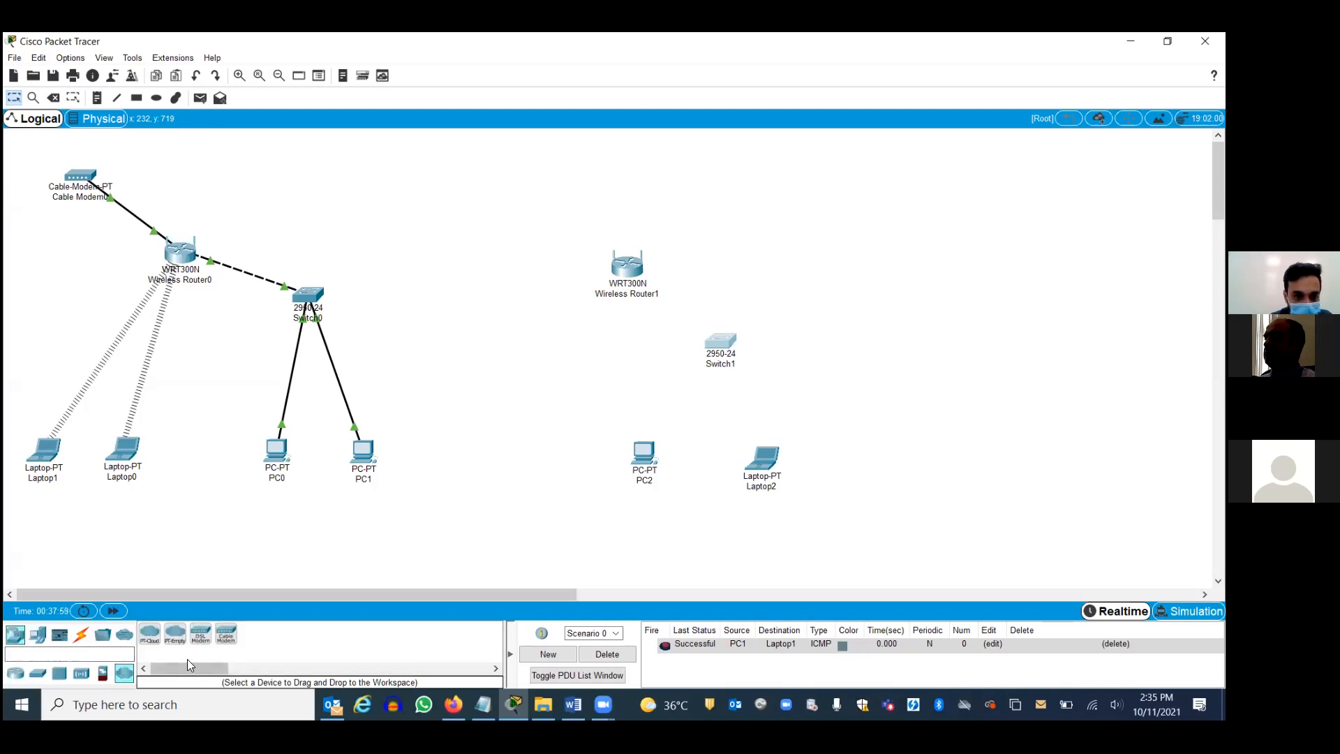
left_click_drag(217, 639, 509, 222)
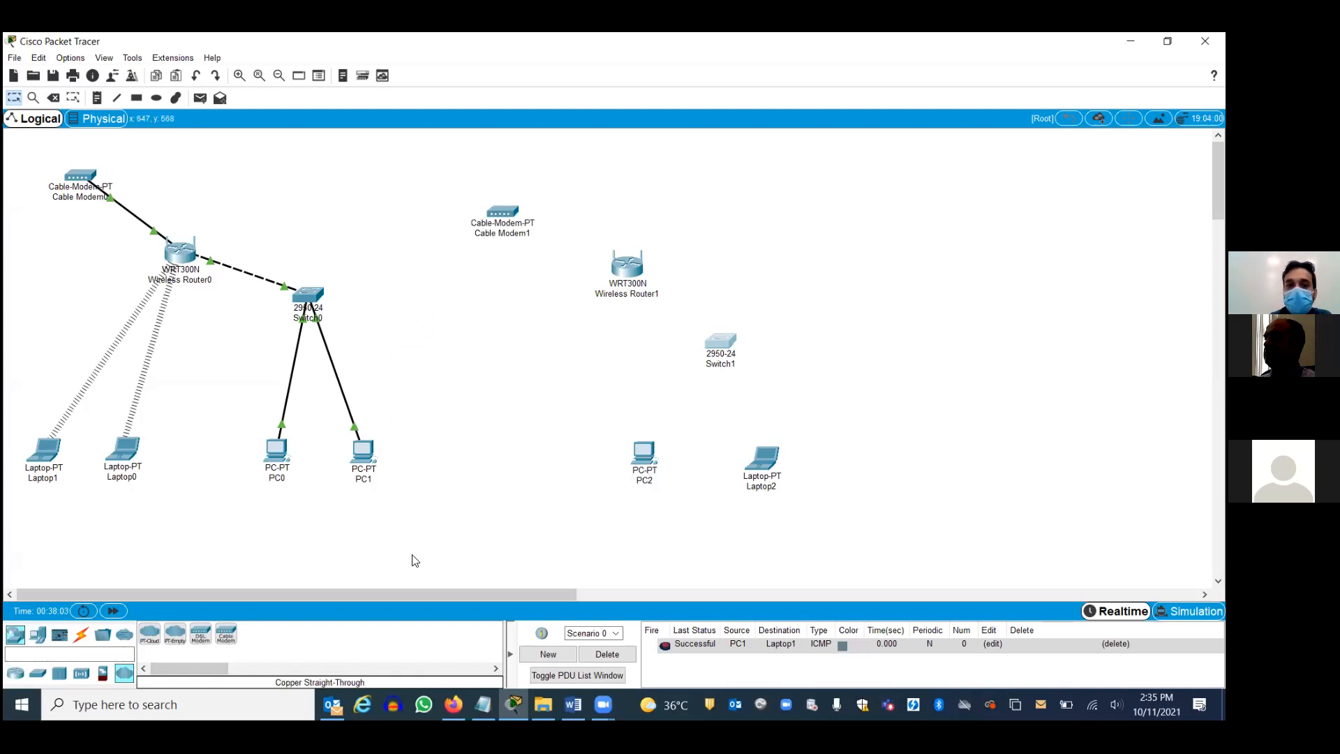
Step: Connect PC2's FastEthernet0 to Switch1's FastEthernet0/1 with a copper straight-through cable
left_click(81, 634)
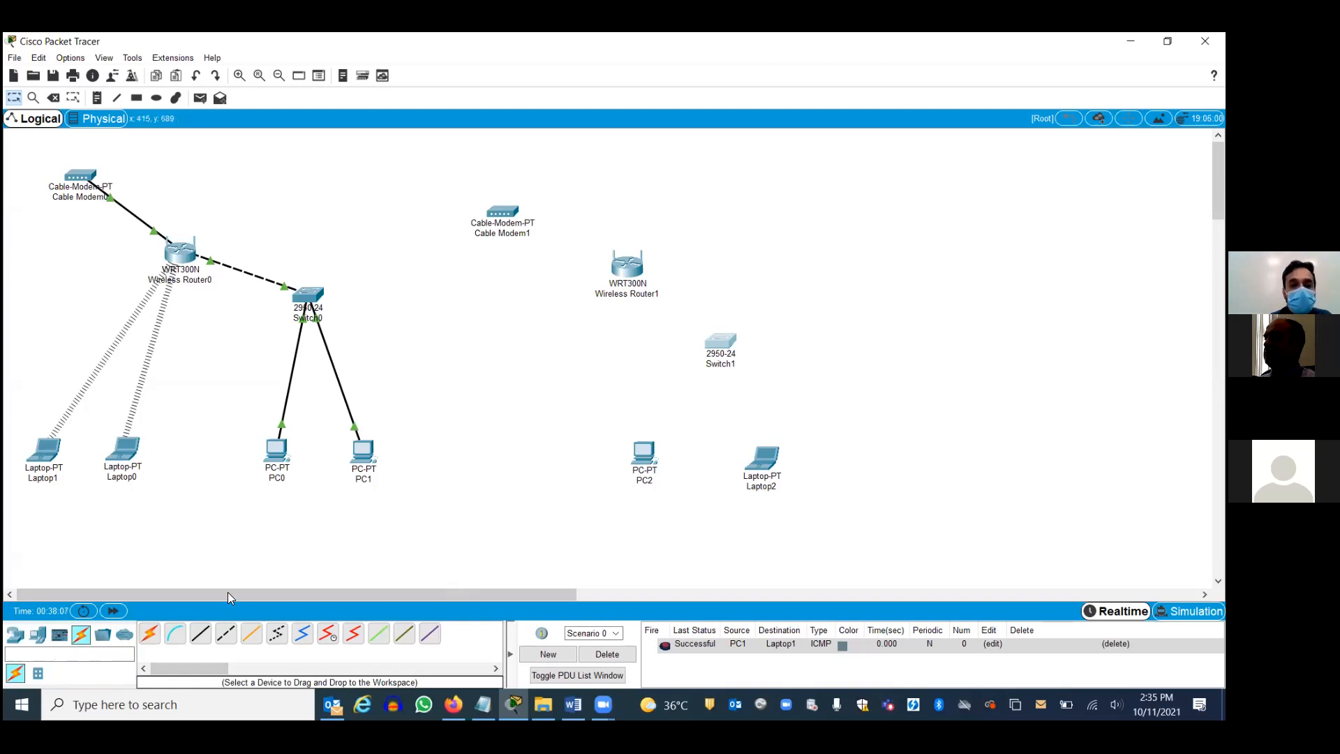
left_click(203, 635)
left_click(642, 453)
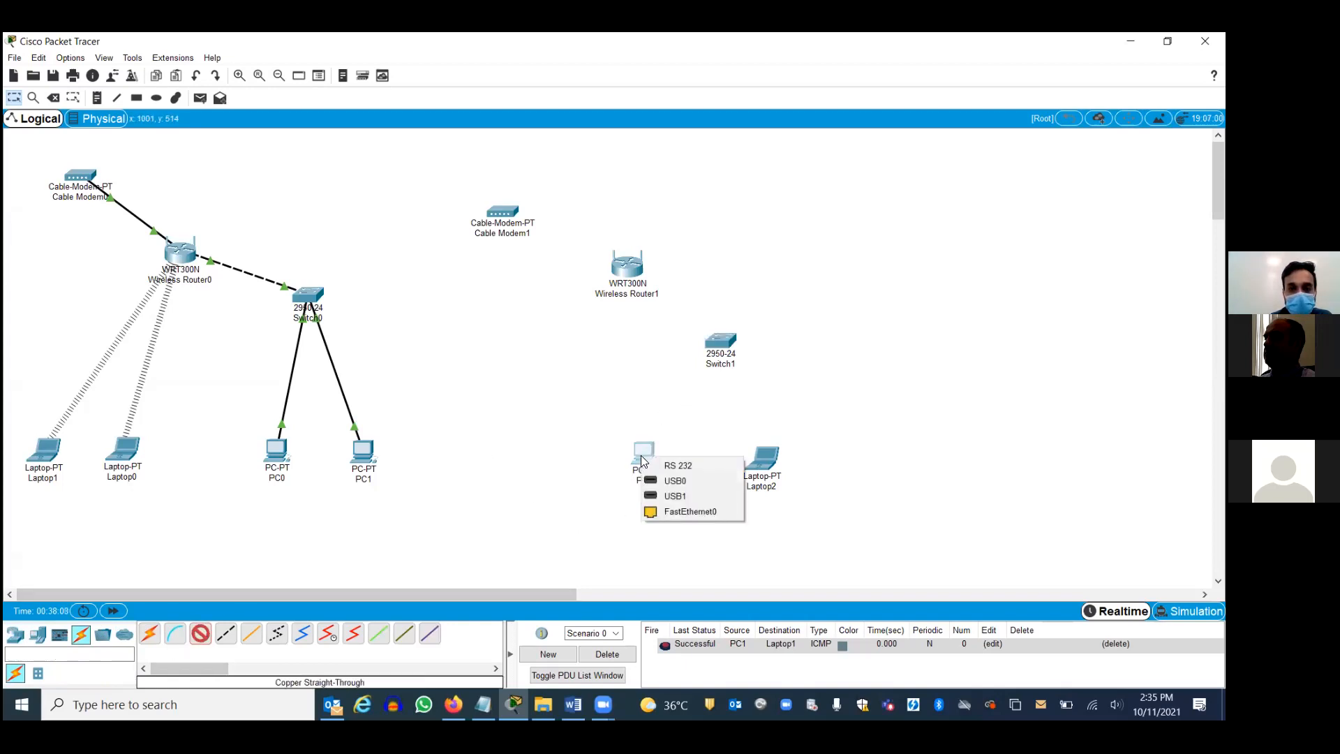
left_click(691, 511)
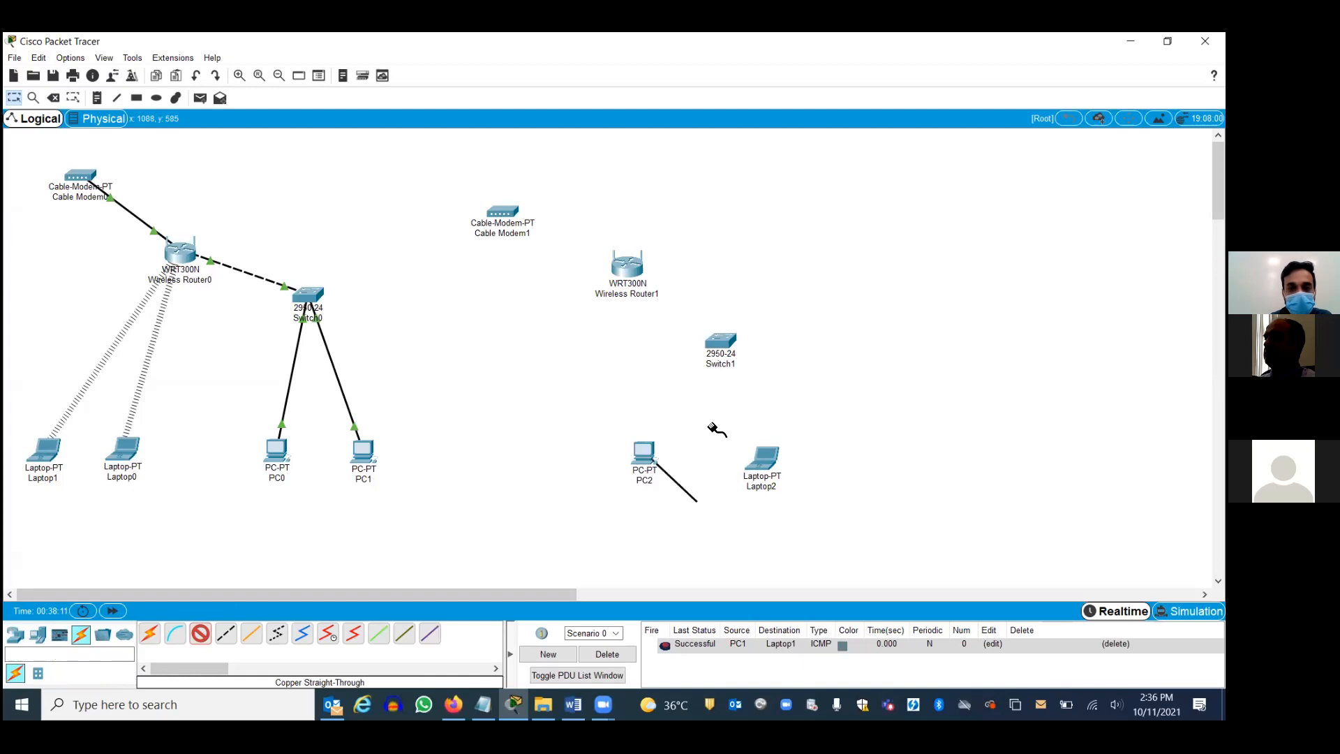
left_click(721, 339)
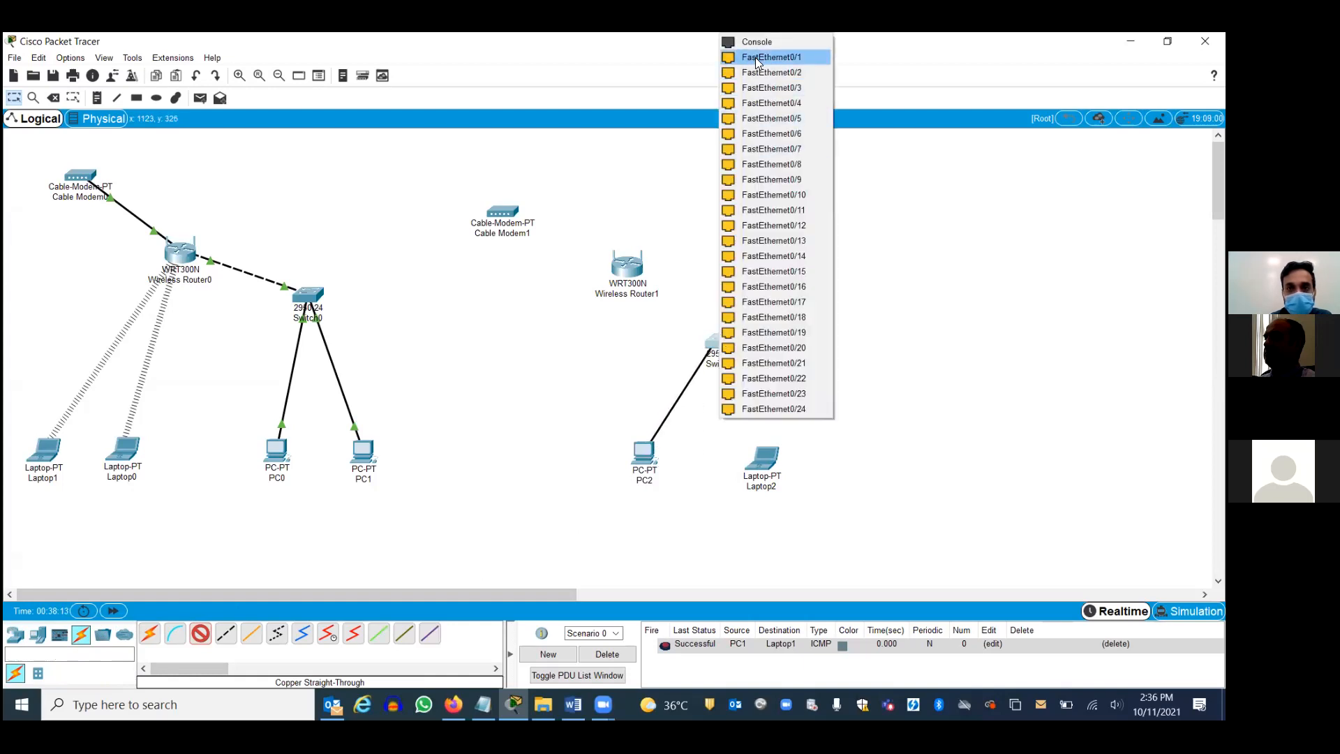
left_click(755, 55)
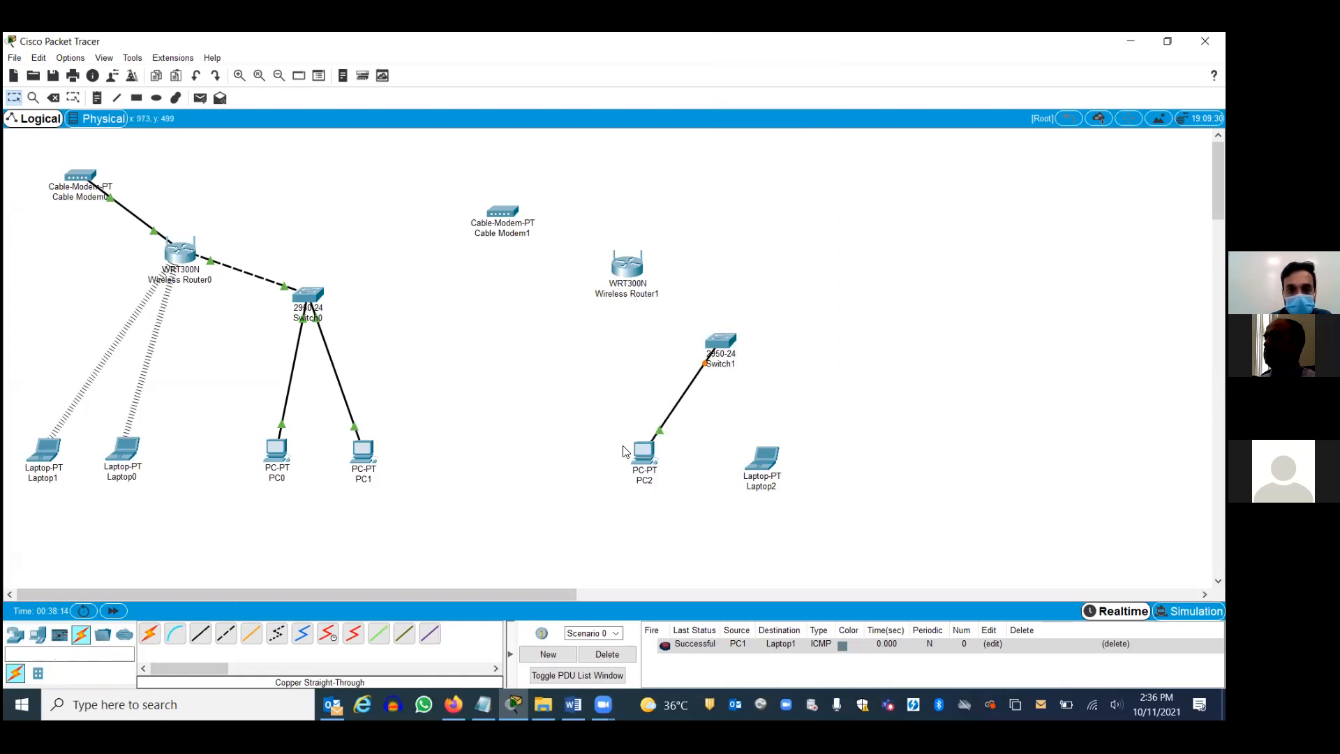
Step: Add another generic PC to the second network beside PC2, and nudge PC2 slightly toward Laptop2
left_click(15, 633)
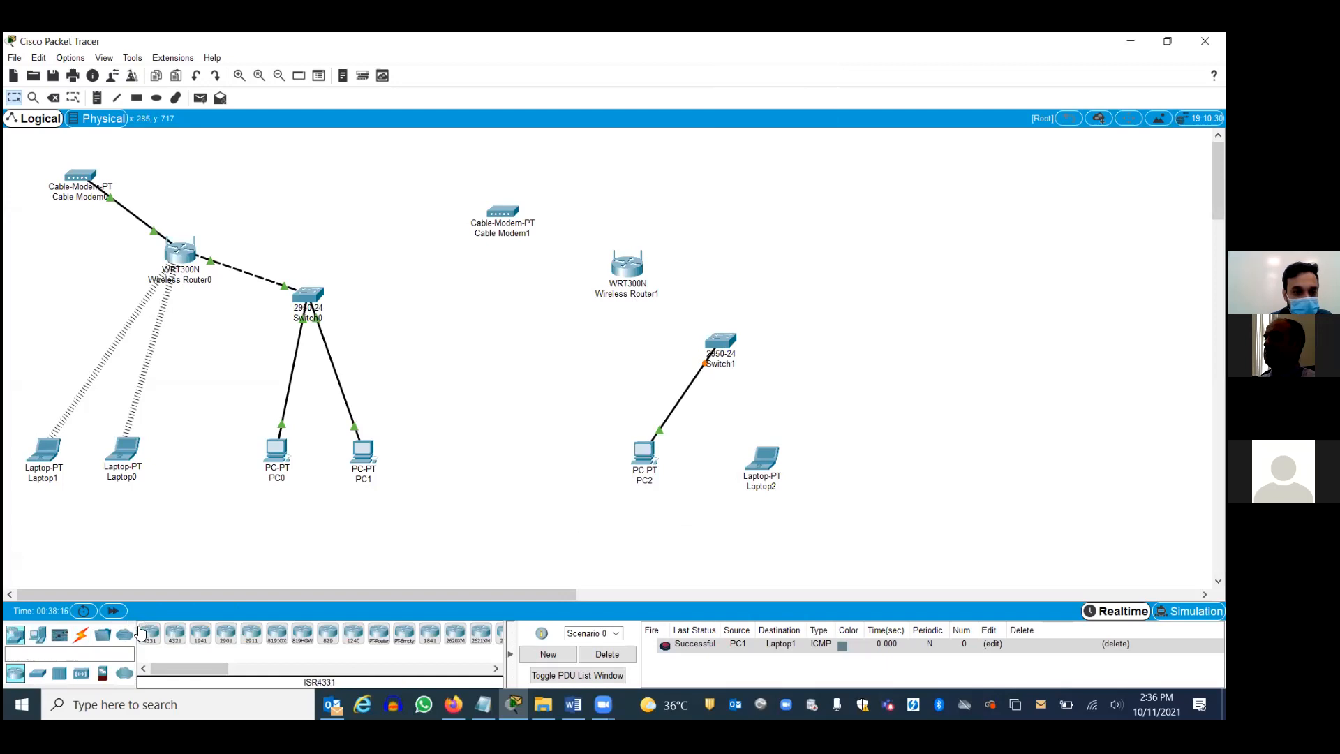
left_click(38, 633)
left_click_drag(149, 633, 656, 465)
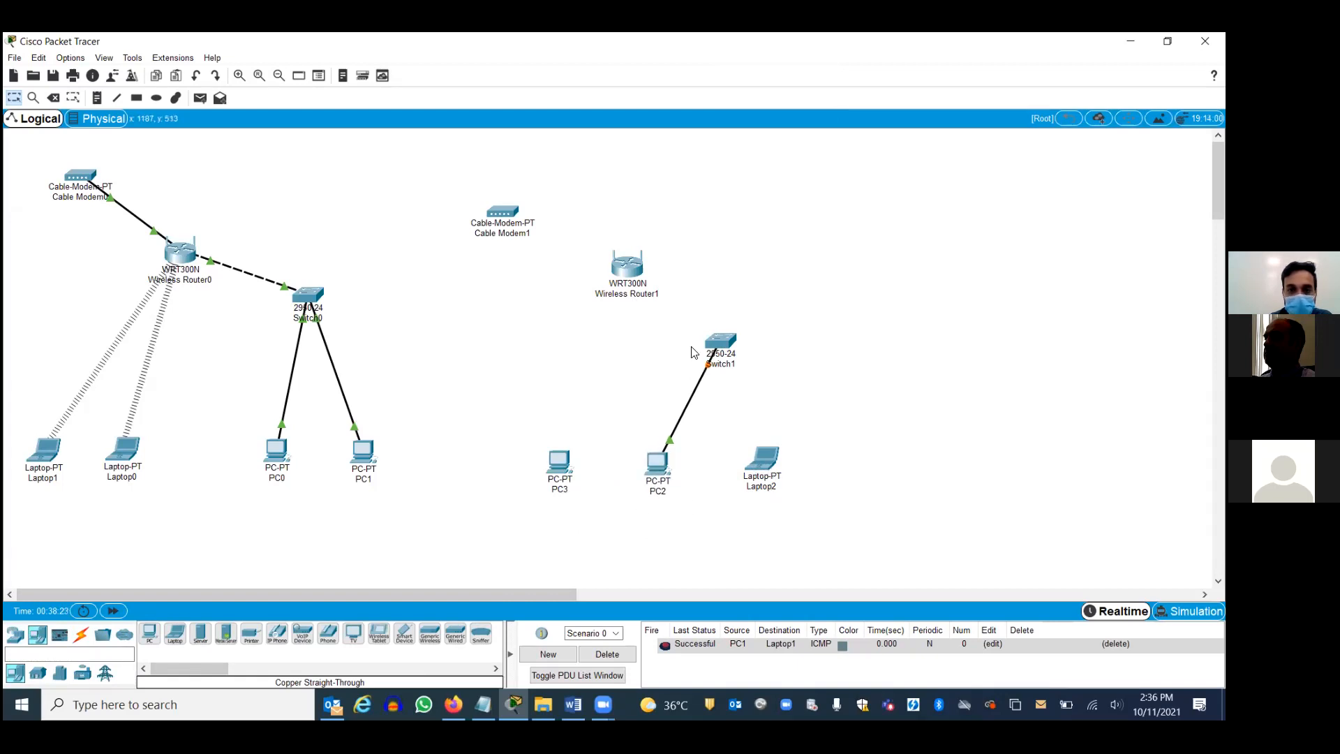
Step: Connect Wireless Router1's Ethernet 1 port to Switch1 with a copper cross-over cable
left_click(81, 633)
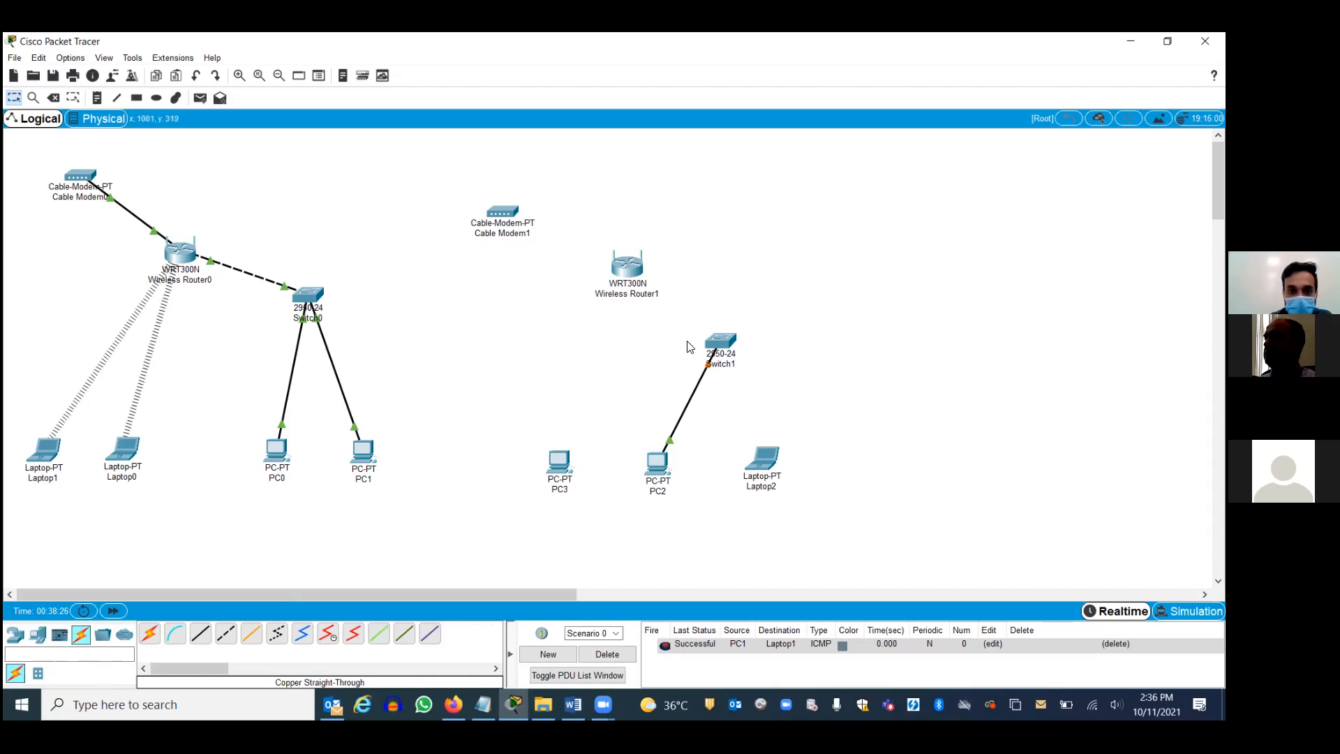
left_click(225, 633)
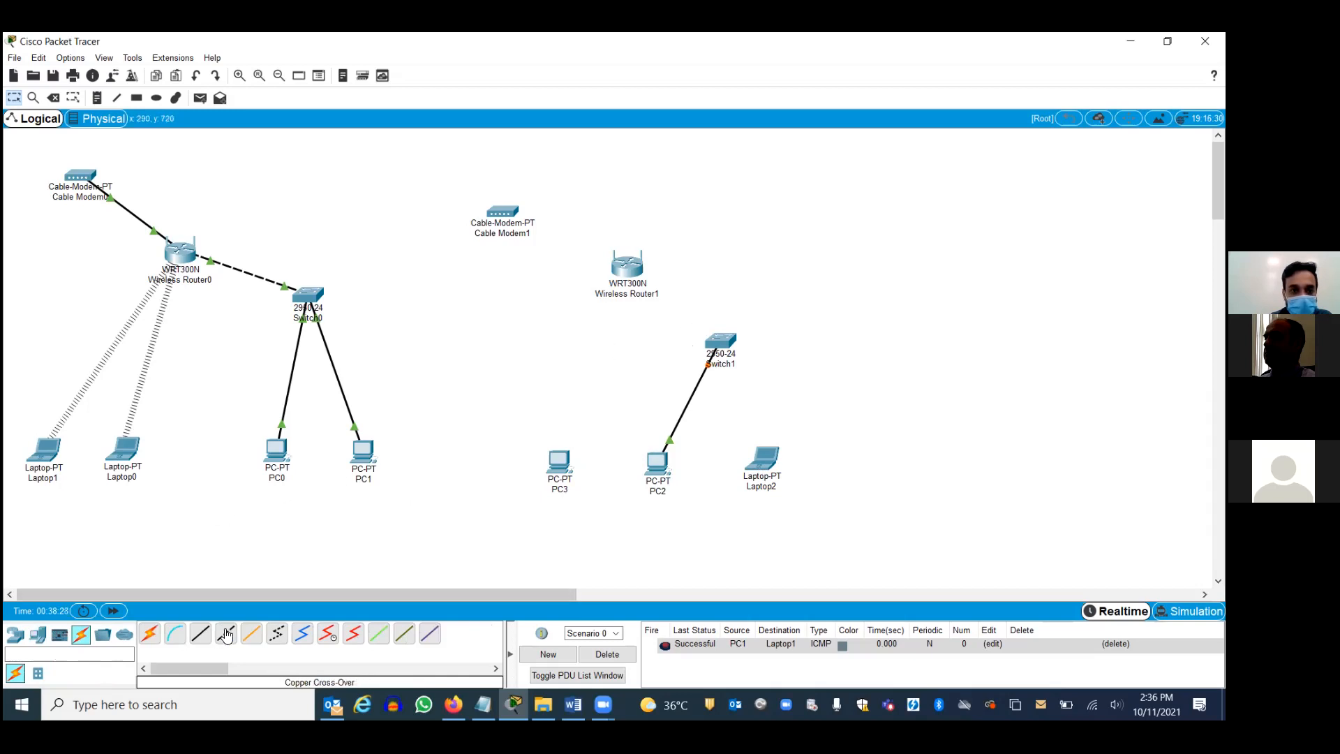
left_click(627, 267)
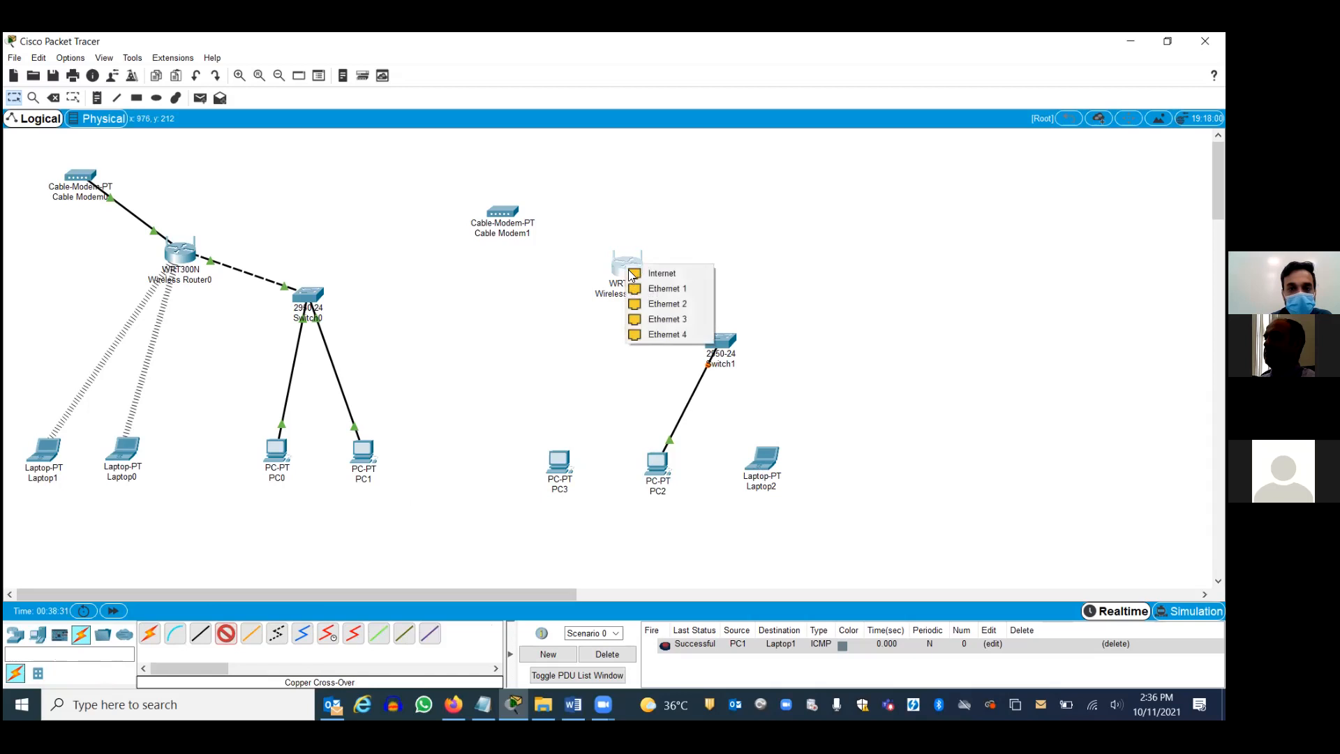
left_click(656, 289)
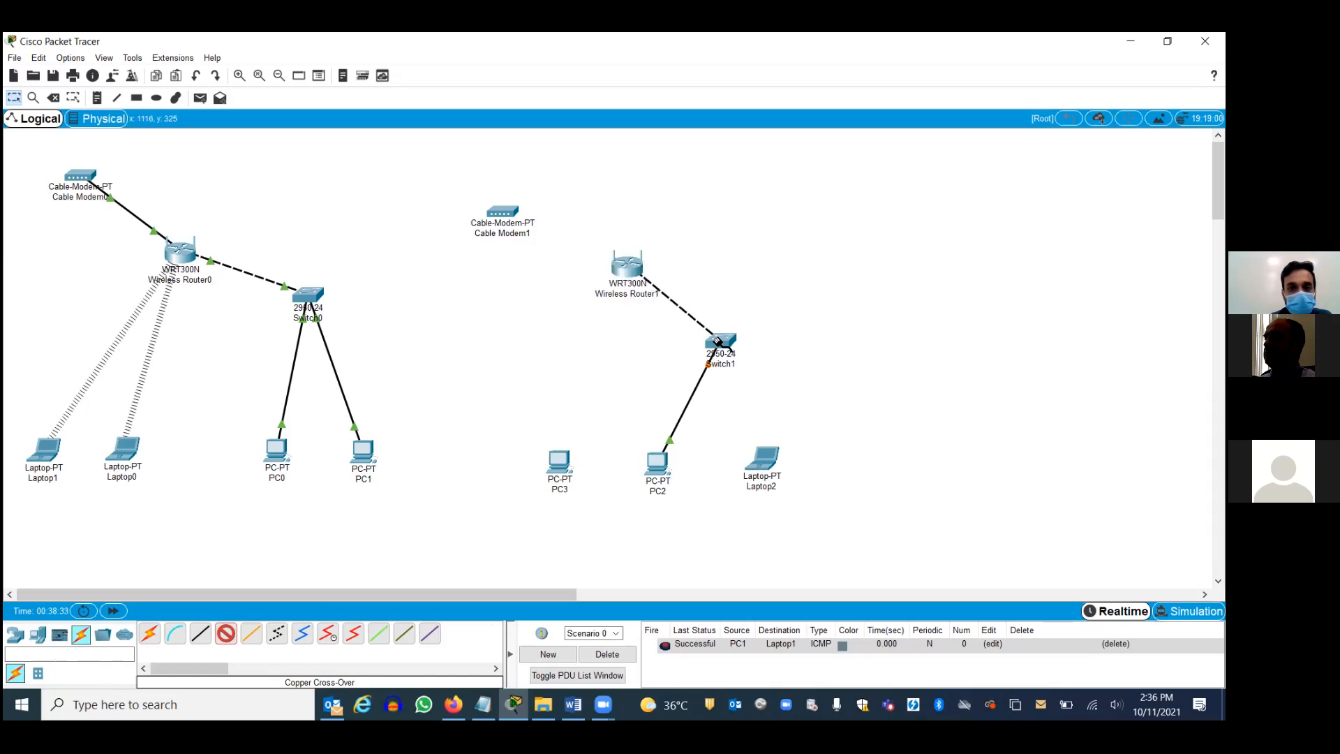
left_click(719, 340)
left_click(752, 364)
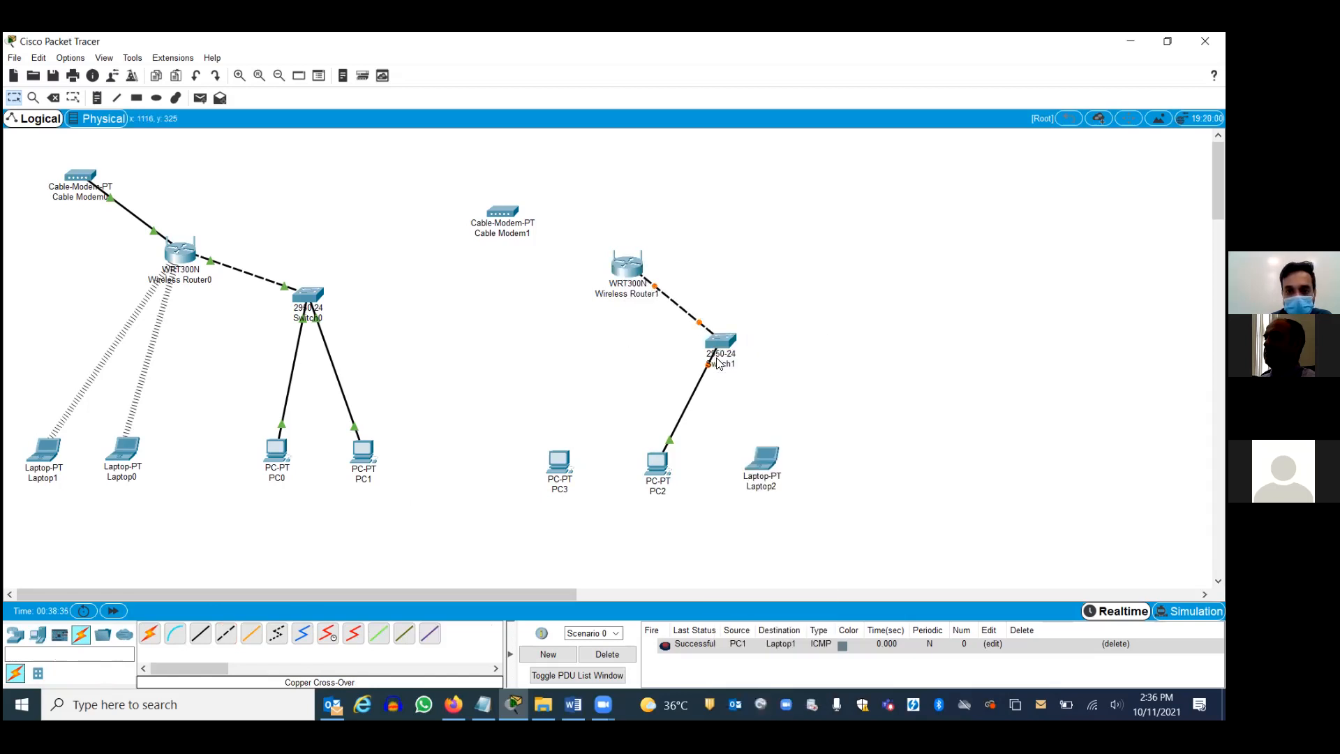
Step: Connect Cable Modem1's Port 1 to Wireless Router1's Internet port with a copper straight-through cable
left_click(201, 643)
left_click(505, 213)
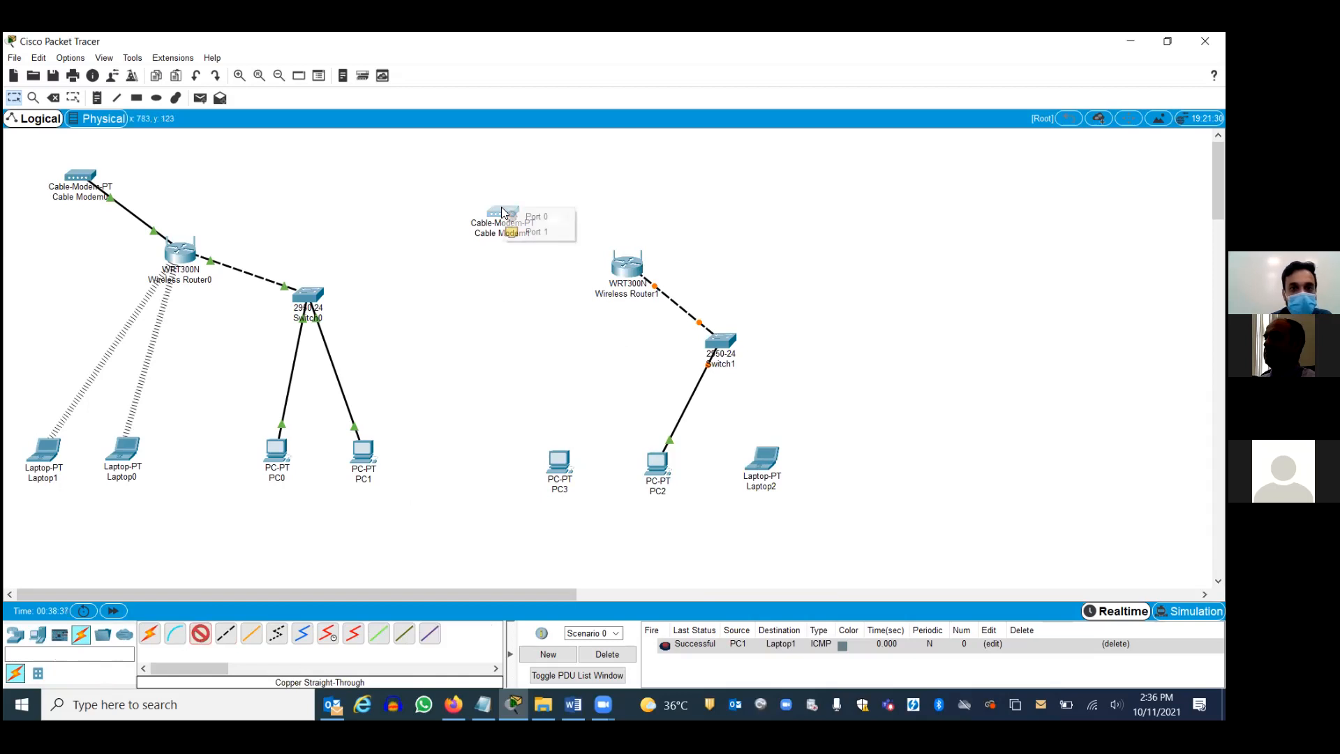
left_click(534, 233)
left_click(616, 265)
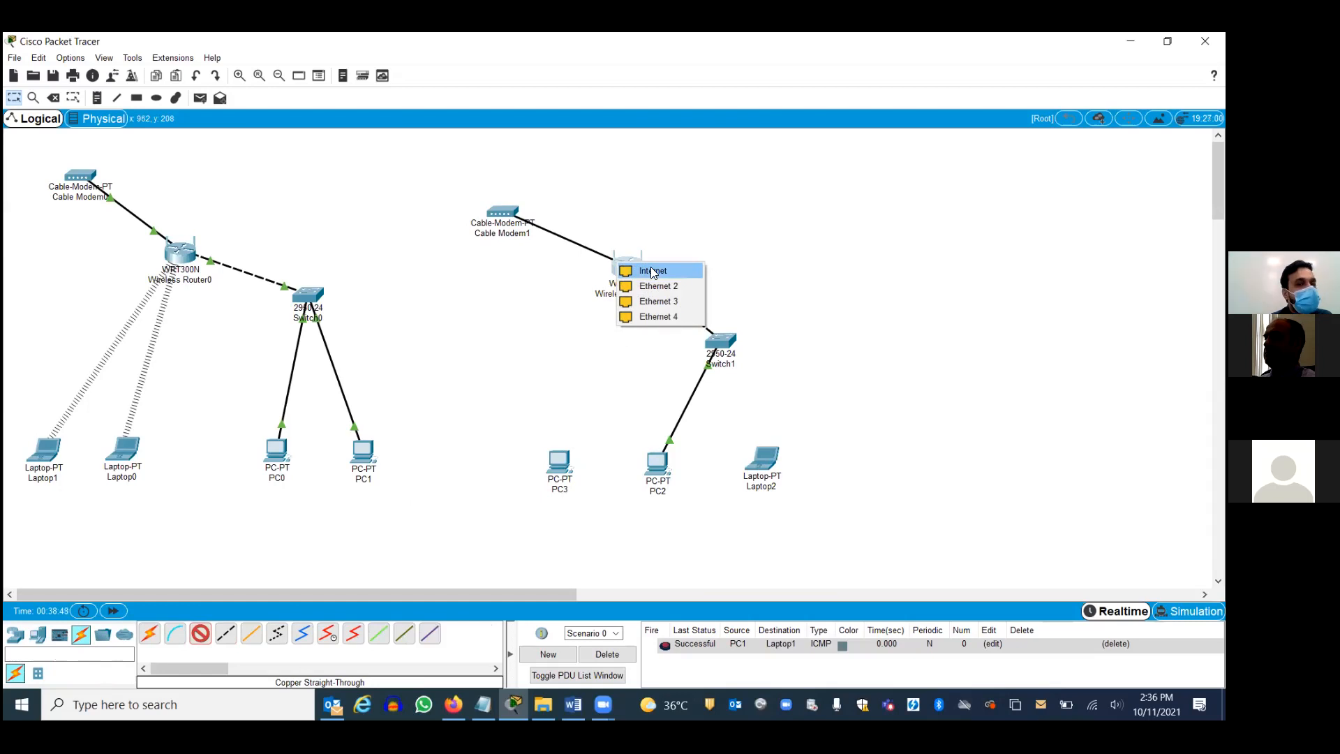
left_click(653, 271)
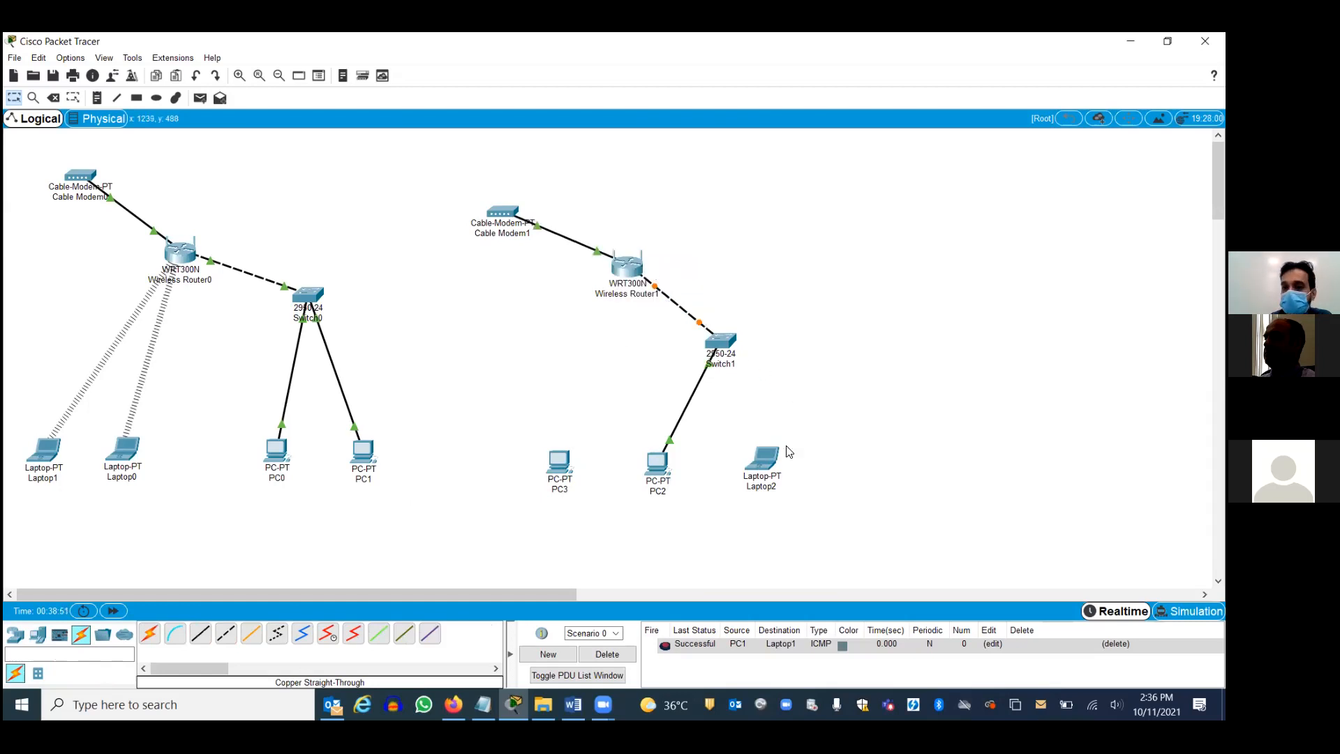
Step: Move Laptop2 slightly away from PC2, then replace its wired network module with the WPC300N wireless module
left_click_drag(770, 474, 804, 475)
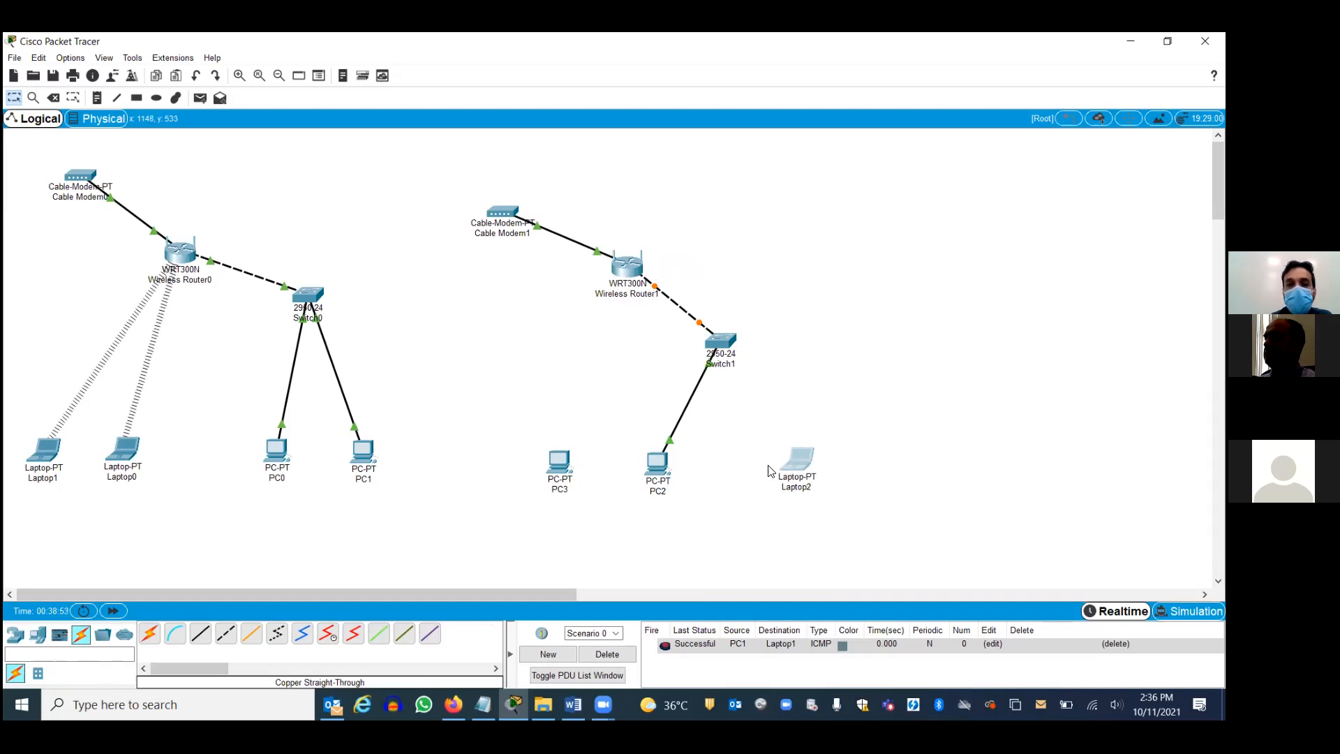
left_click(799, 466)
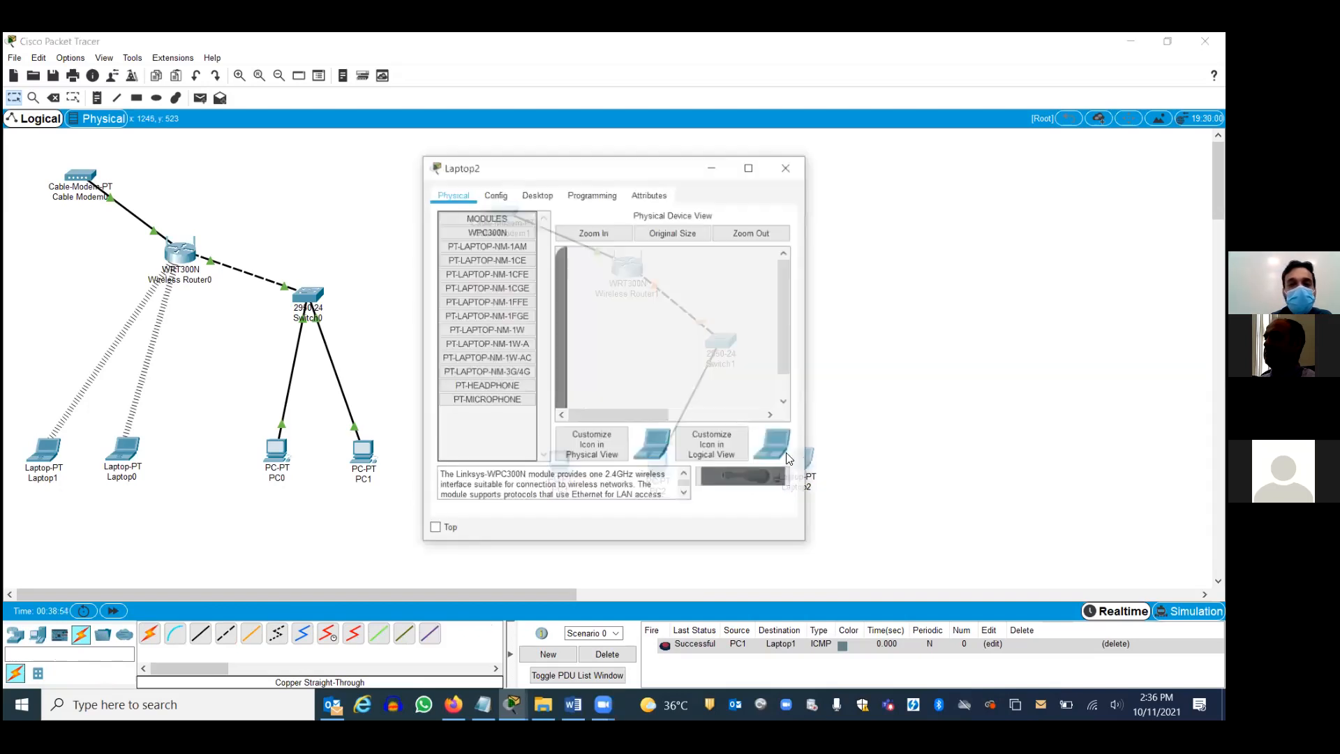
left_click_drag(781, 288, 782, 374)
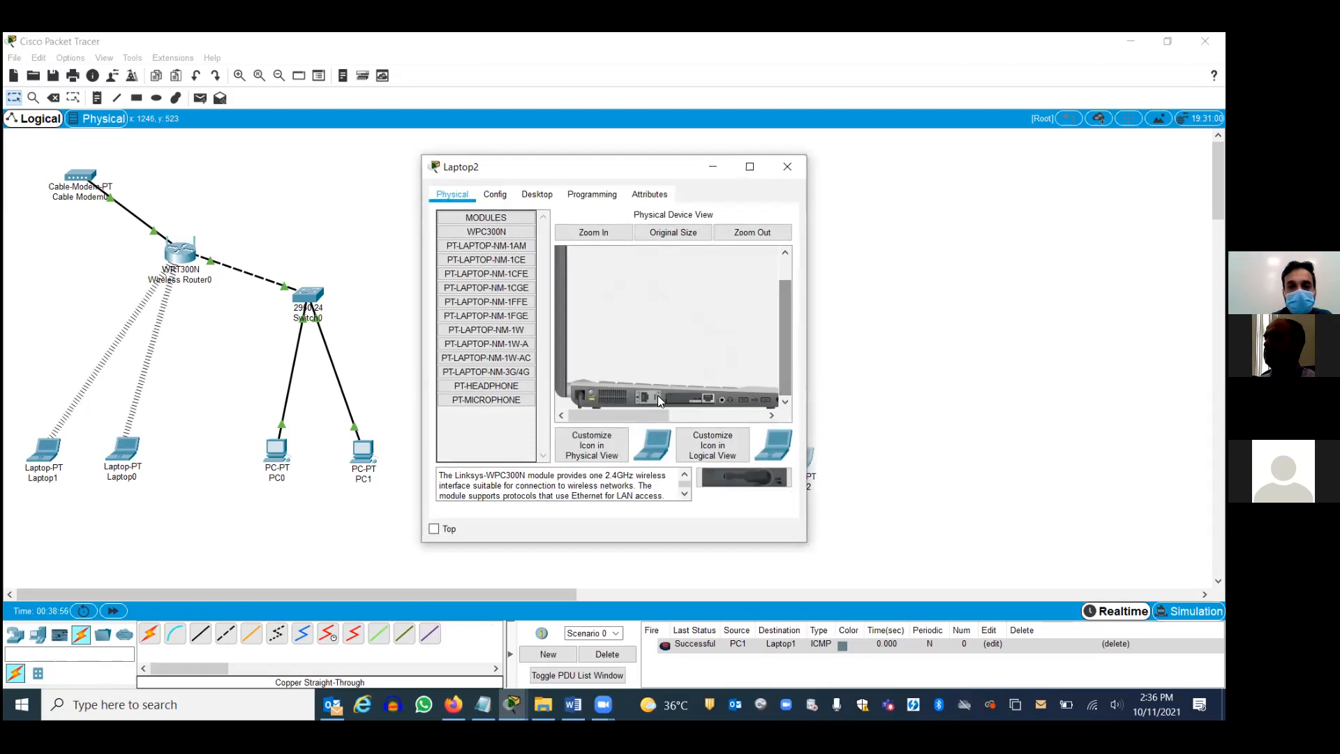
left_click_drag(687, 398, 486, 218)
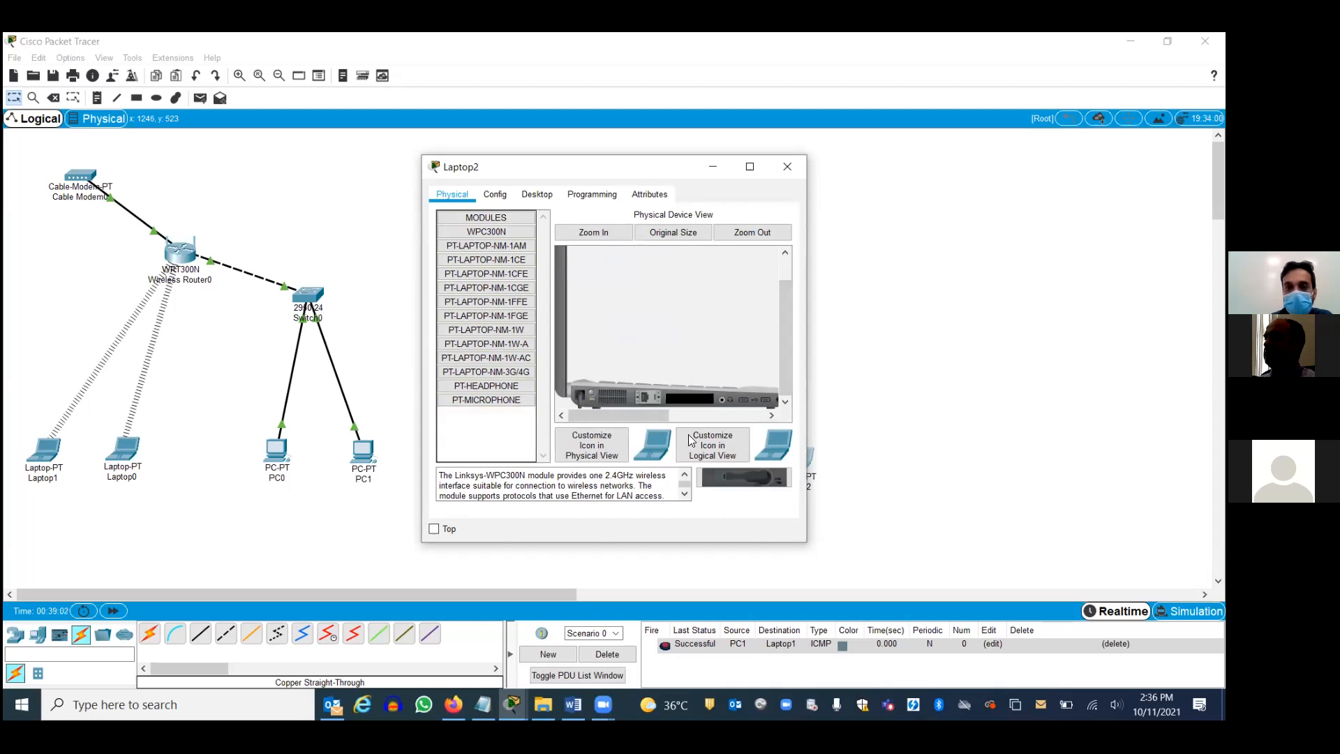
left_click_drag(744, 477, 693, 403)
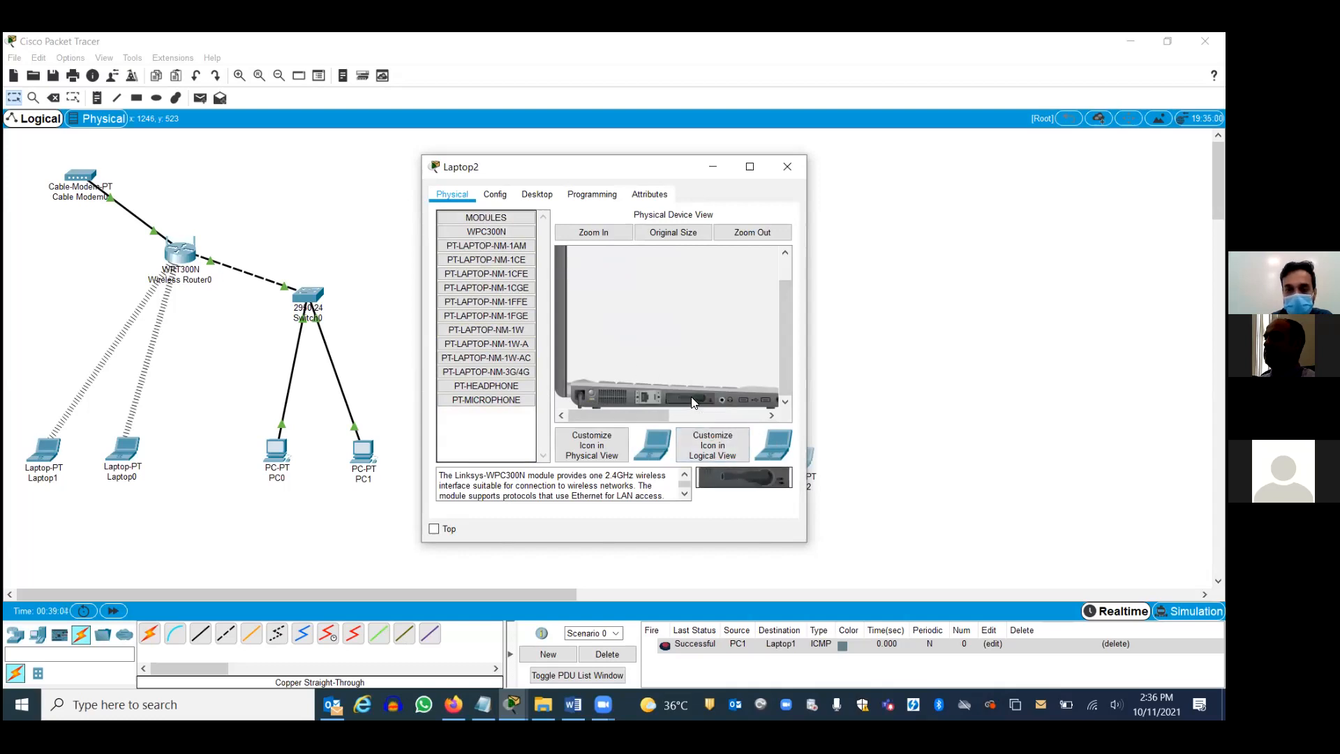
left_click(784, 167)
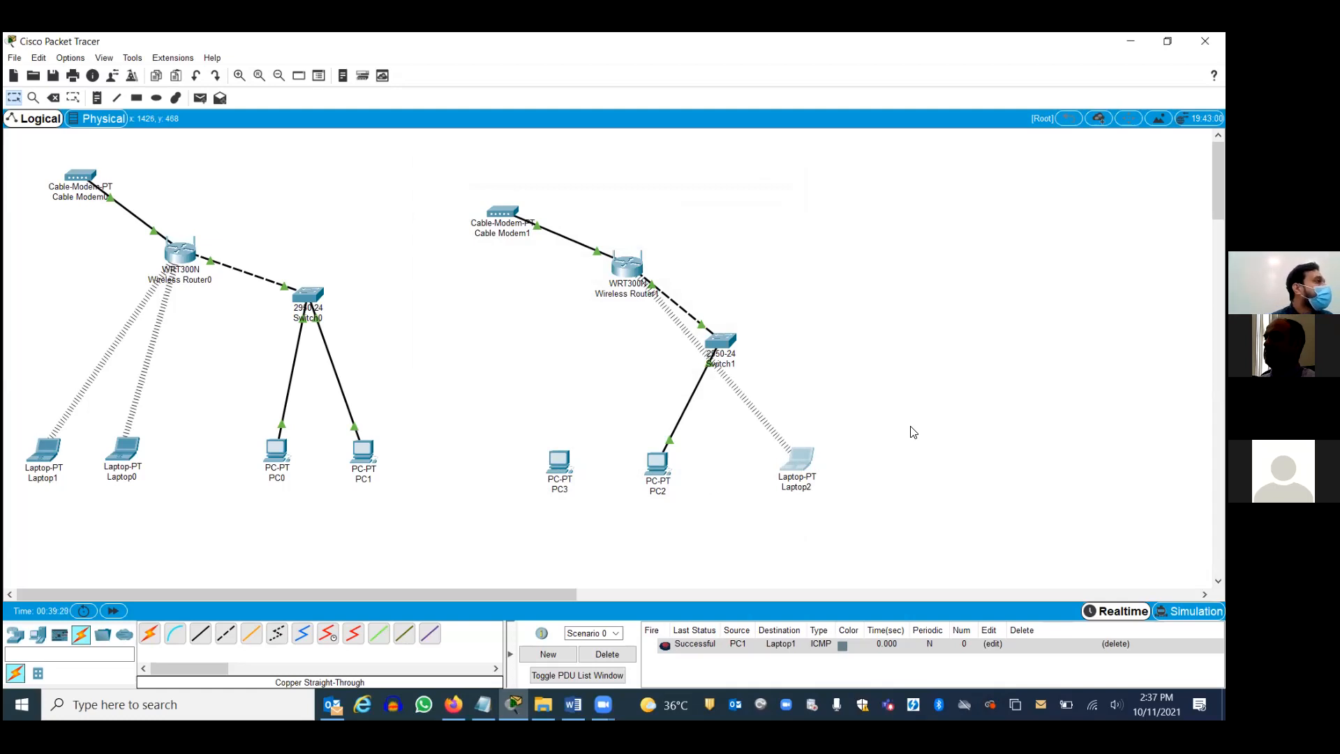
Step: Rearrange the end devices so Laptop2 sits below Wireless Router1 next to PC3 and PC2 sits below Switch1
left_click_drag(799, 458, 751, 458)
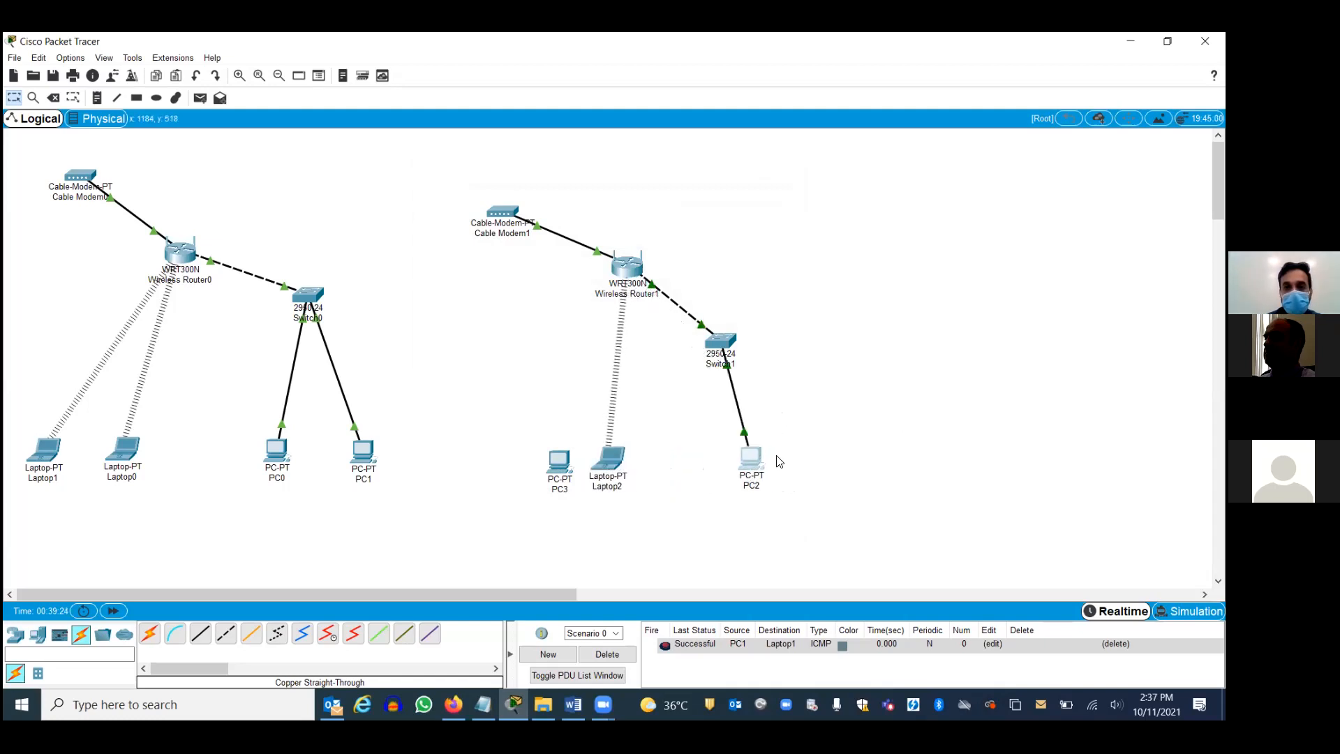
left_click_drag(611, 460, 660, 462)
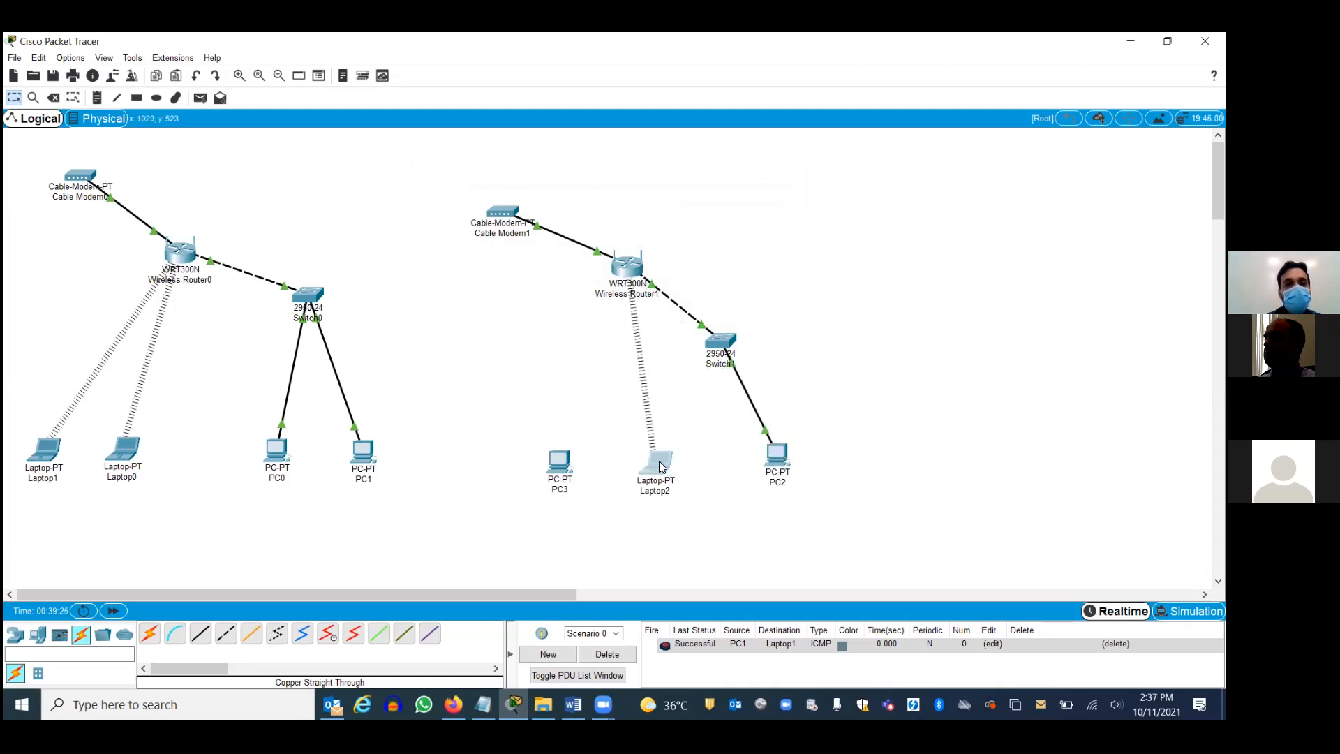
Step: Replace PC3's wired network module with the WMP300N wireless module
left_click(555, 463)
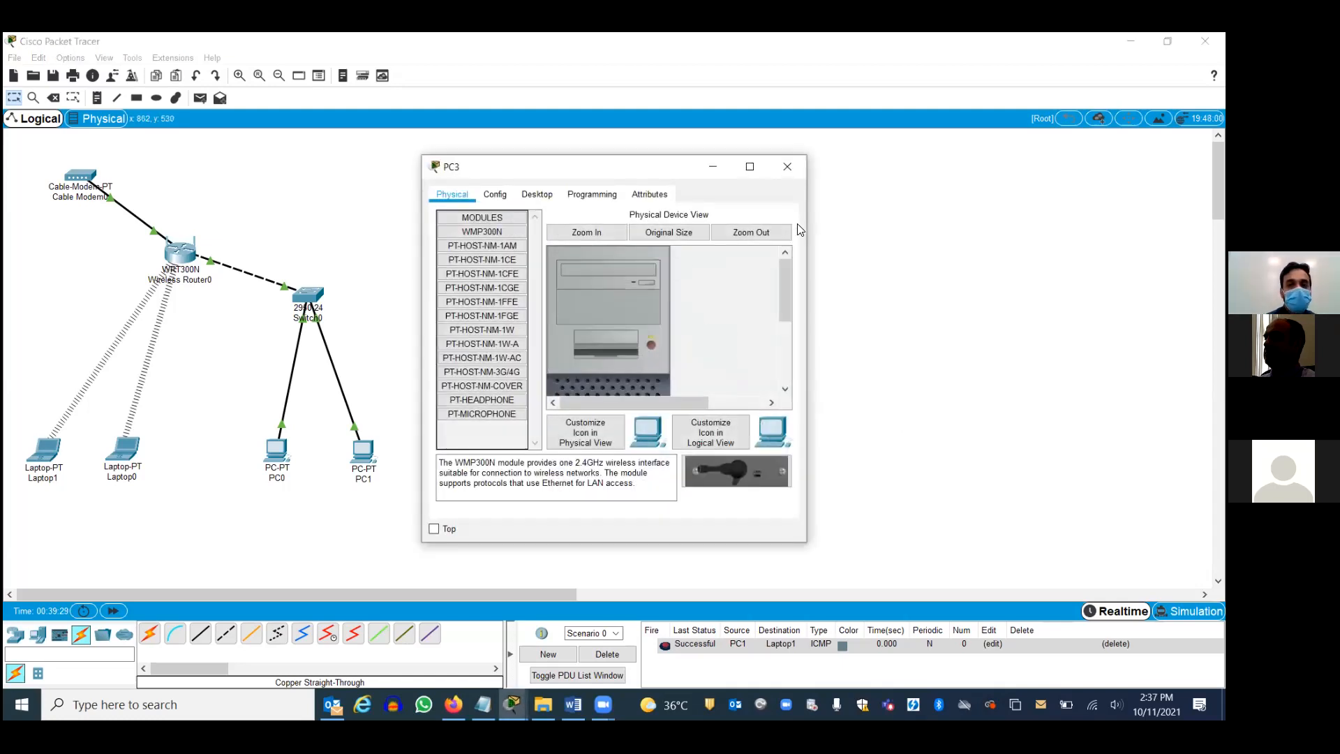
left_click_drag(785, 287, 783, 316)
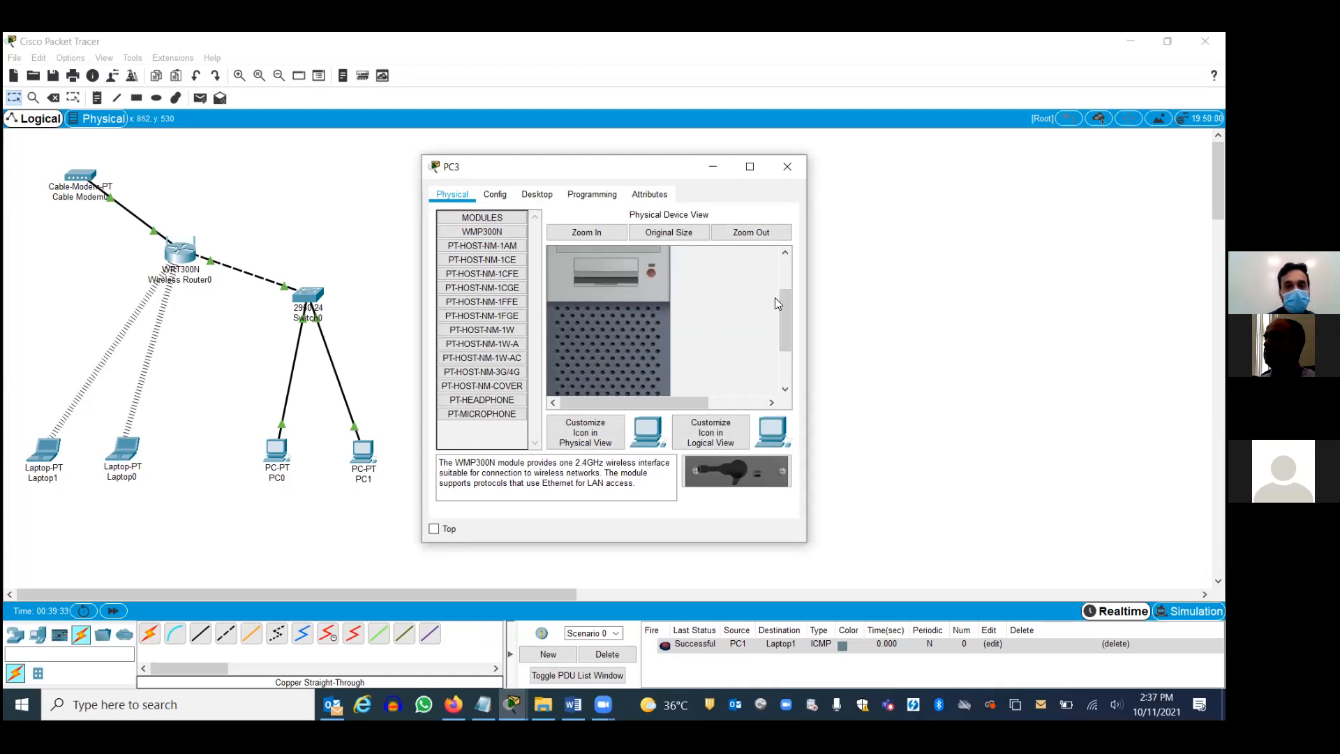
left_click_drag(786, 317, 787, 366)
mouse_move(489, 232)
left_mouse_down()
mouse_move(498, 243)
mouse_move(478, 222)
left_mouse_up()
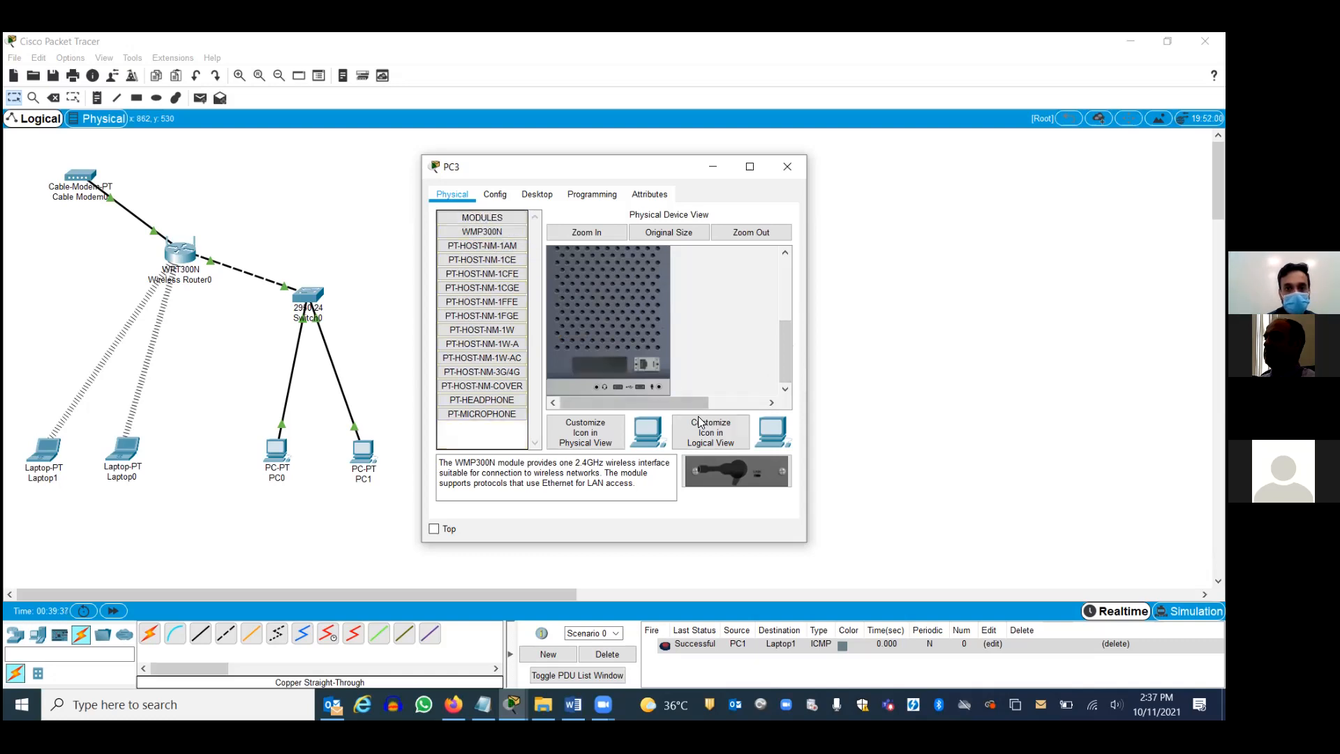
left_click_drag(712, 473, 600, 367)
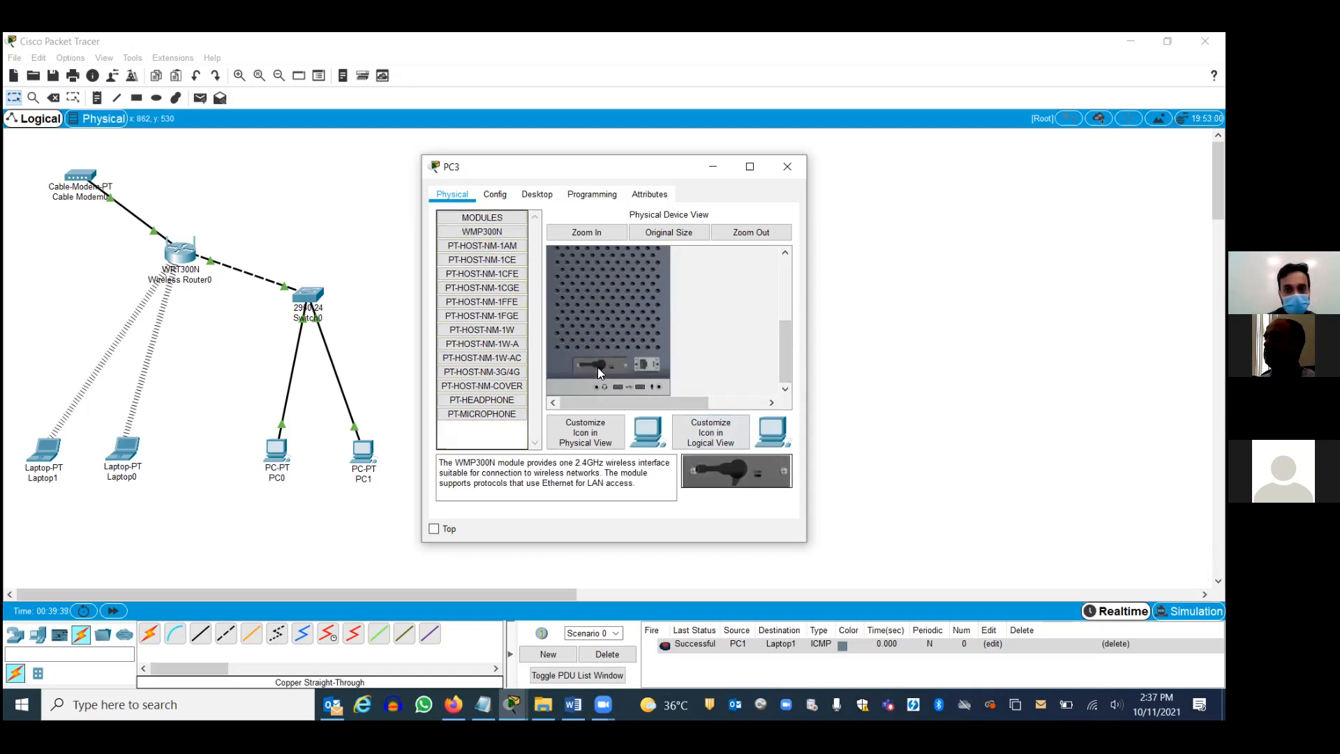
left_click_drag(783, 356, 779, 300)
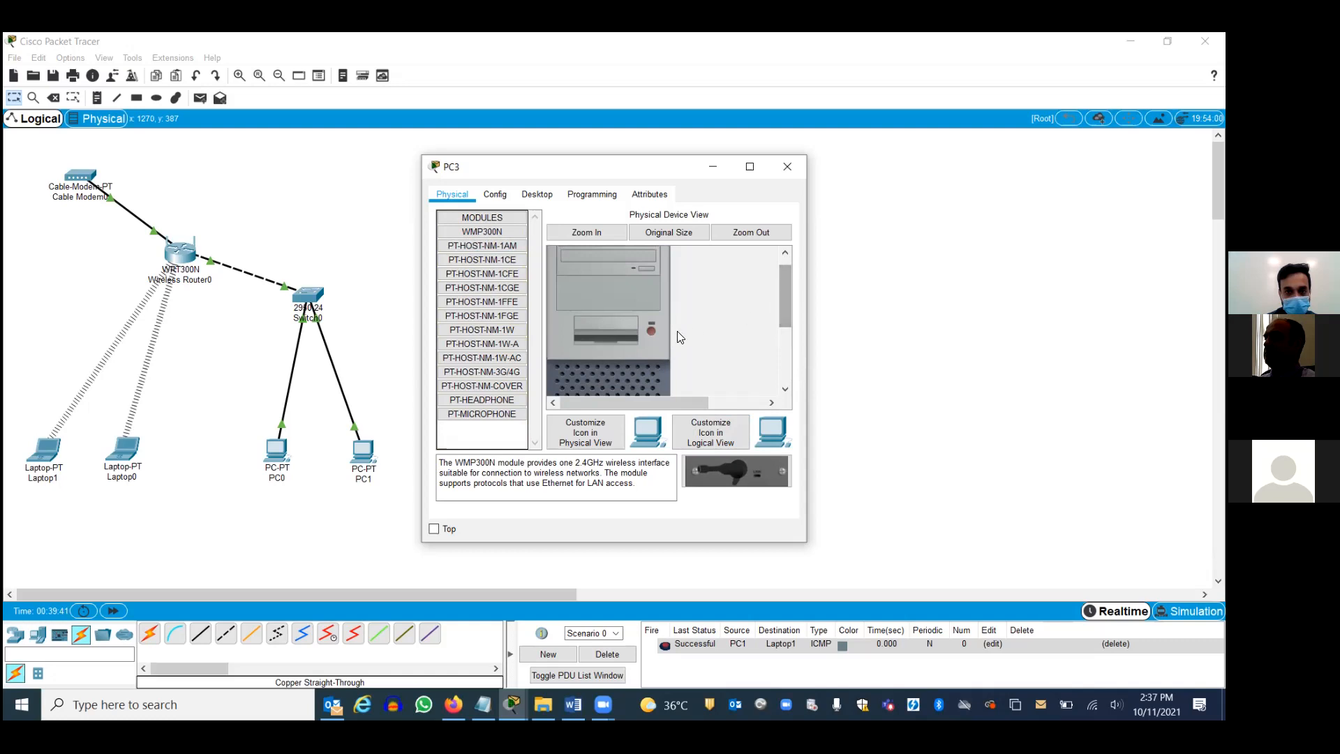
left_click(787, 166)
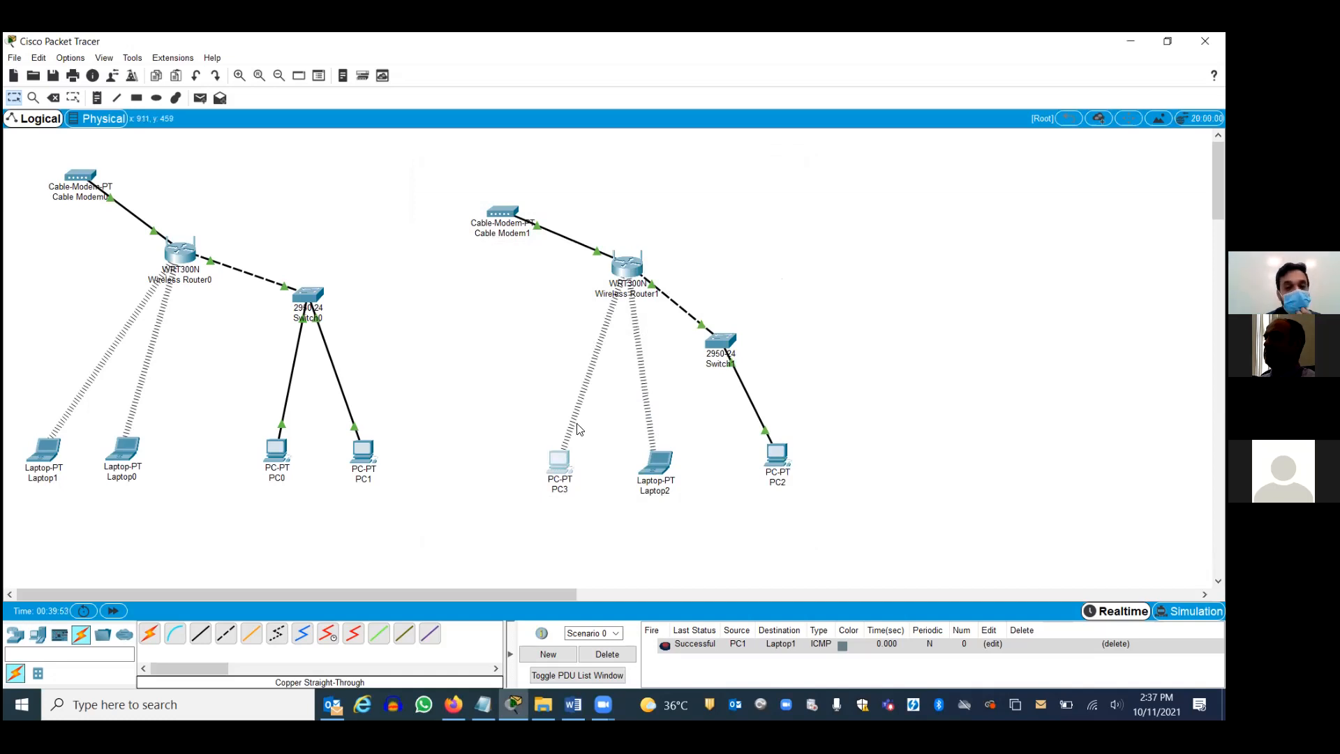
Step: Set the maximum number of DHCP users on Wireless Router1 to 25 and save the settings
mouse_move(561, 465)
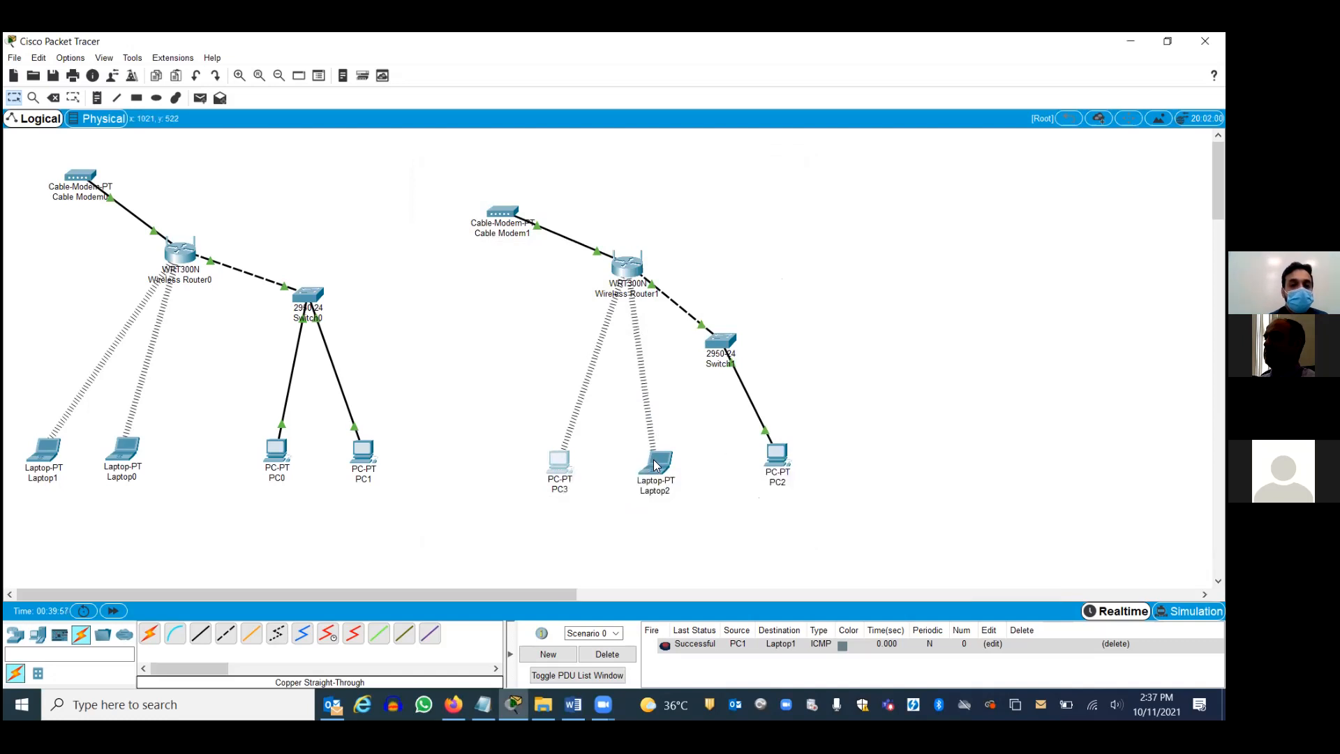
mouse_move(656, 466)
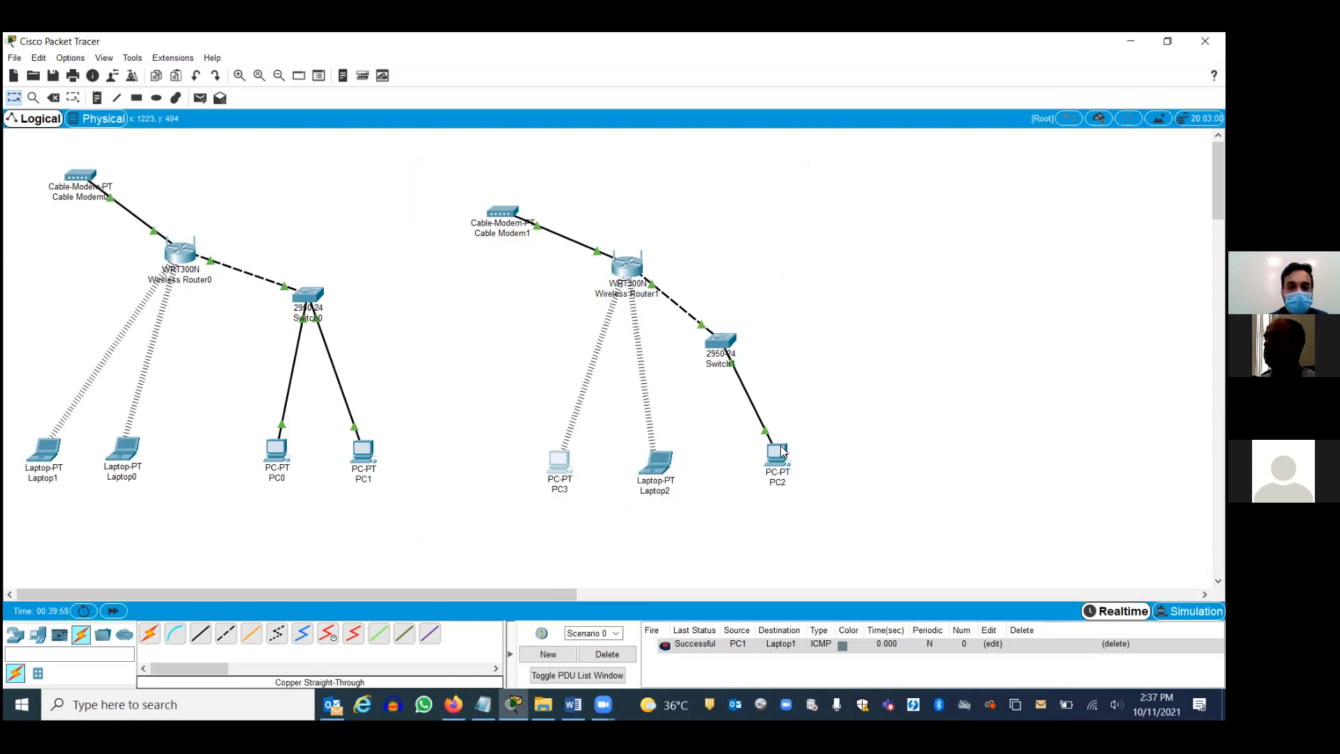
mouse_move(782, 455)
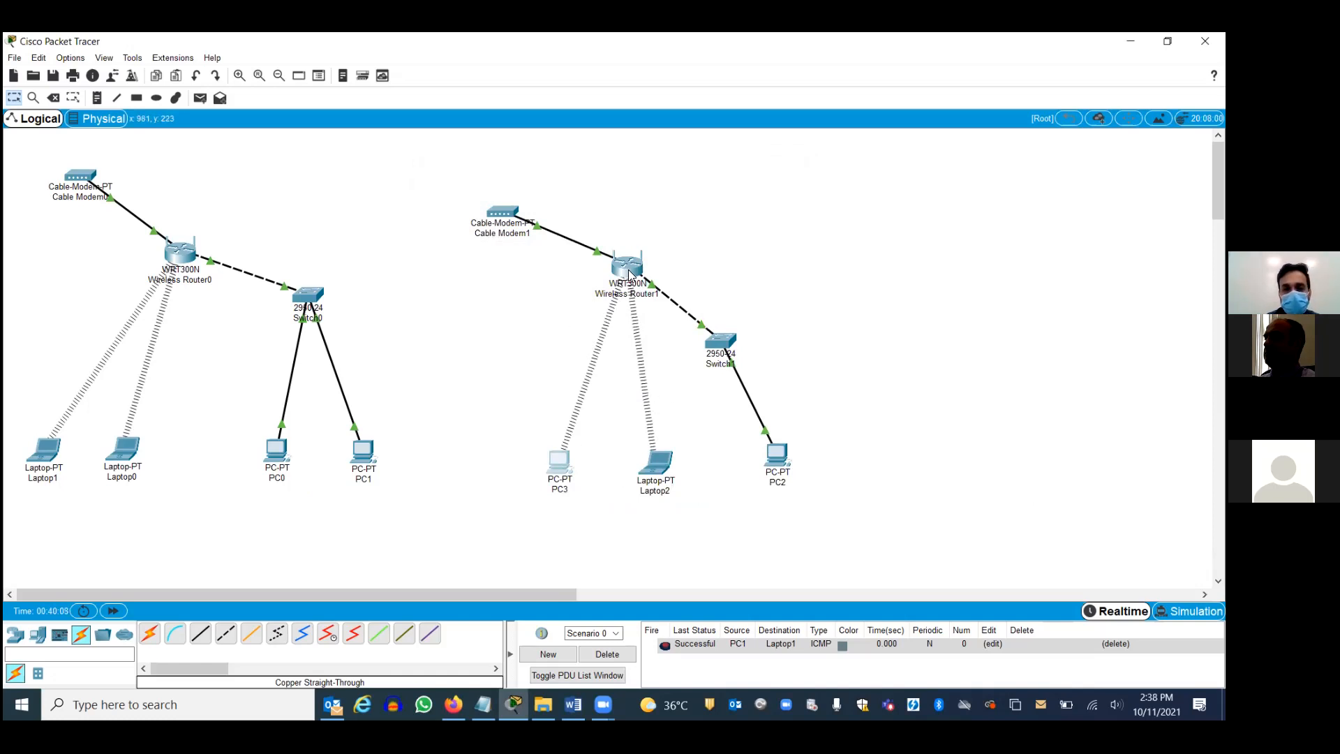
mouse_move(629, 274)
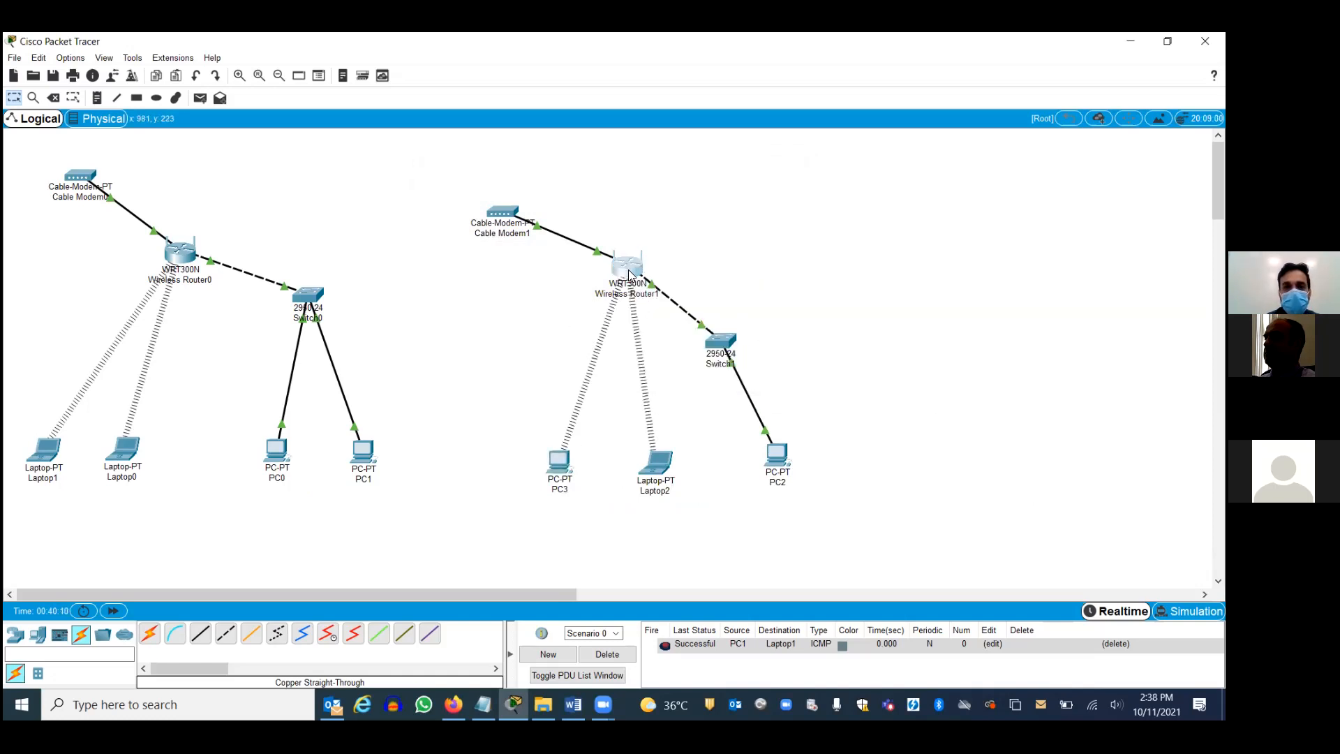
left_click(628, 271)
left_click(389, 195)
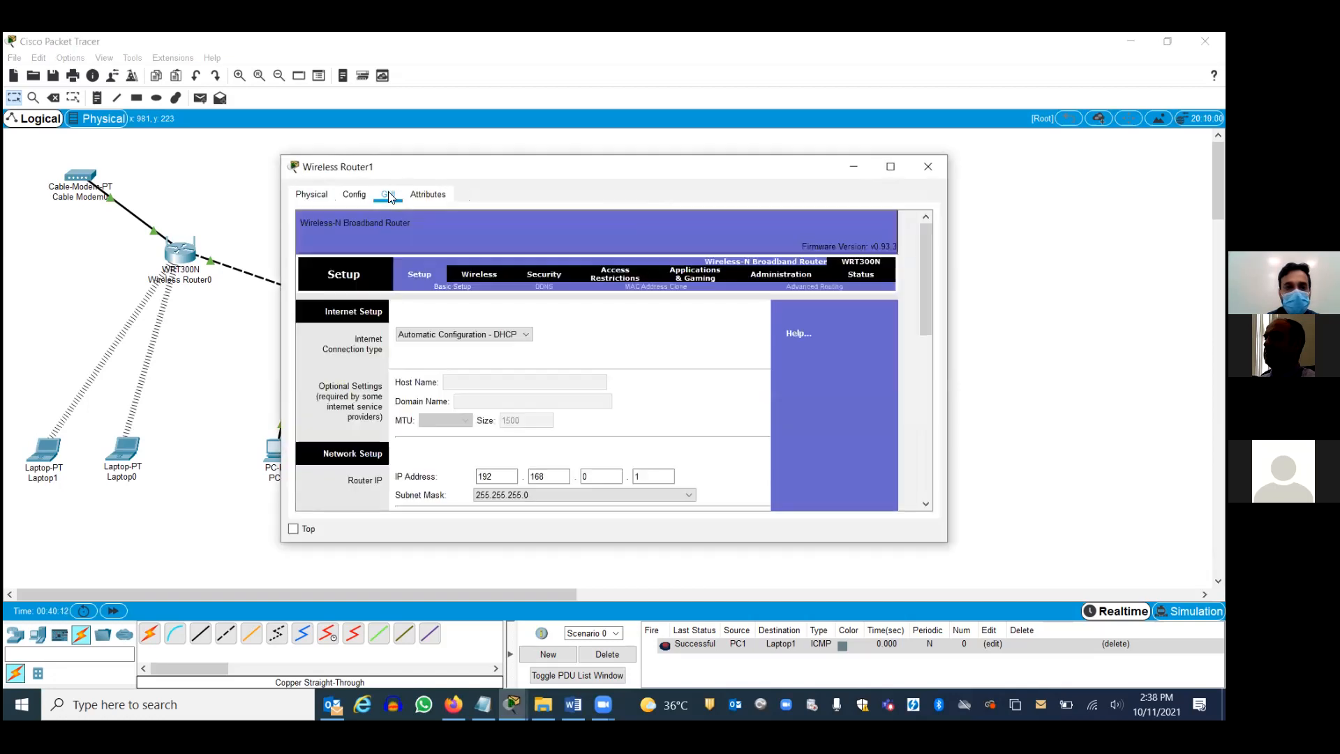
scroll(928, 273, "down", 5)
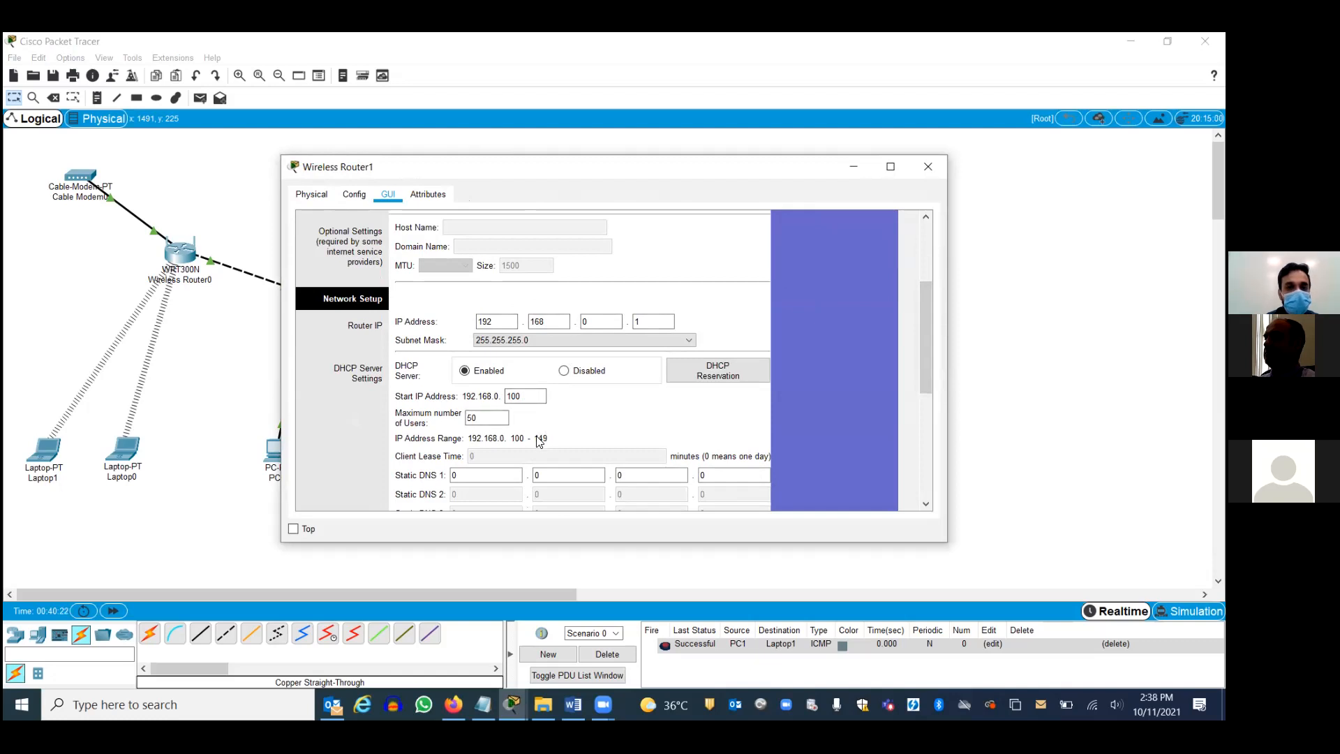
left_click_drag(478, 419, 461, 422)
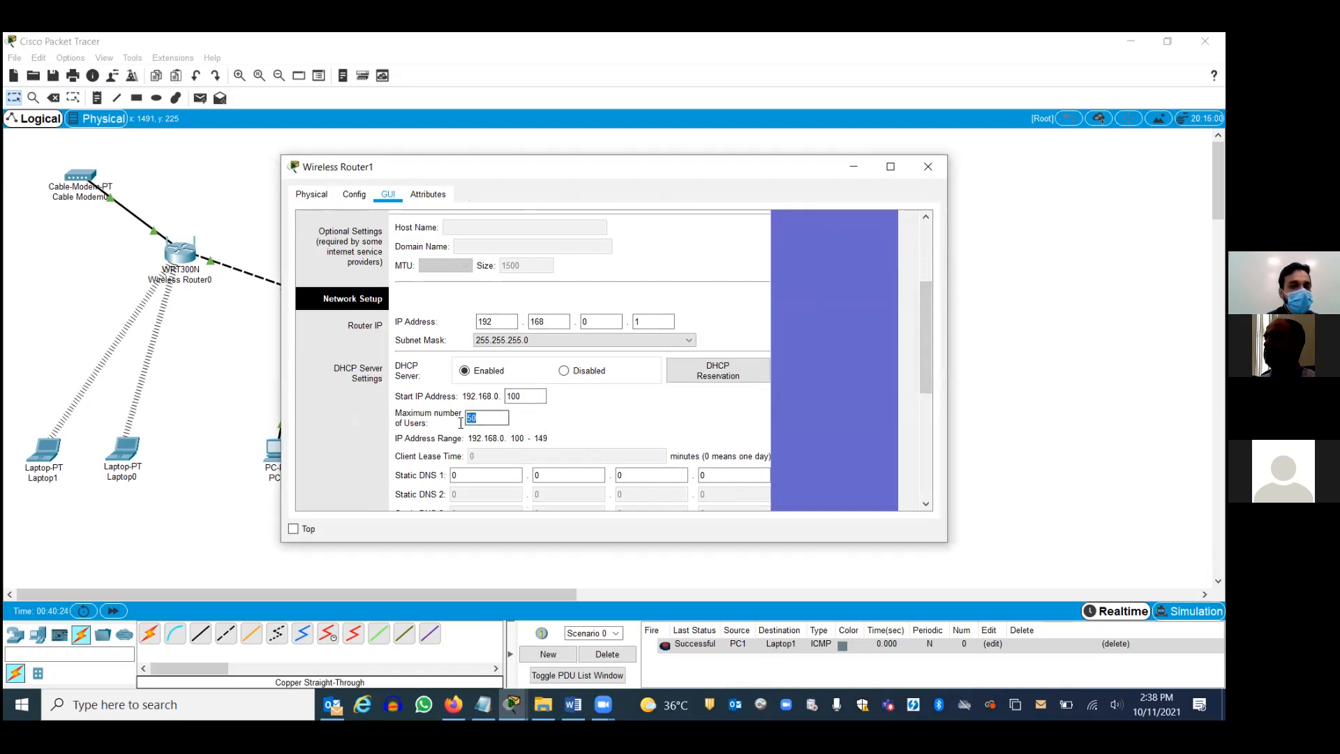
type("25")
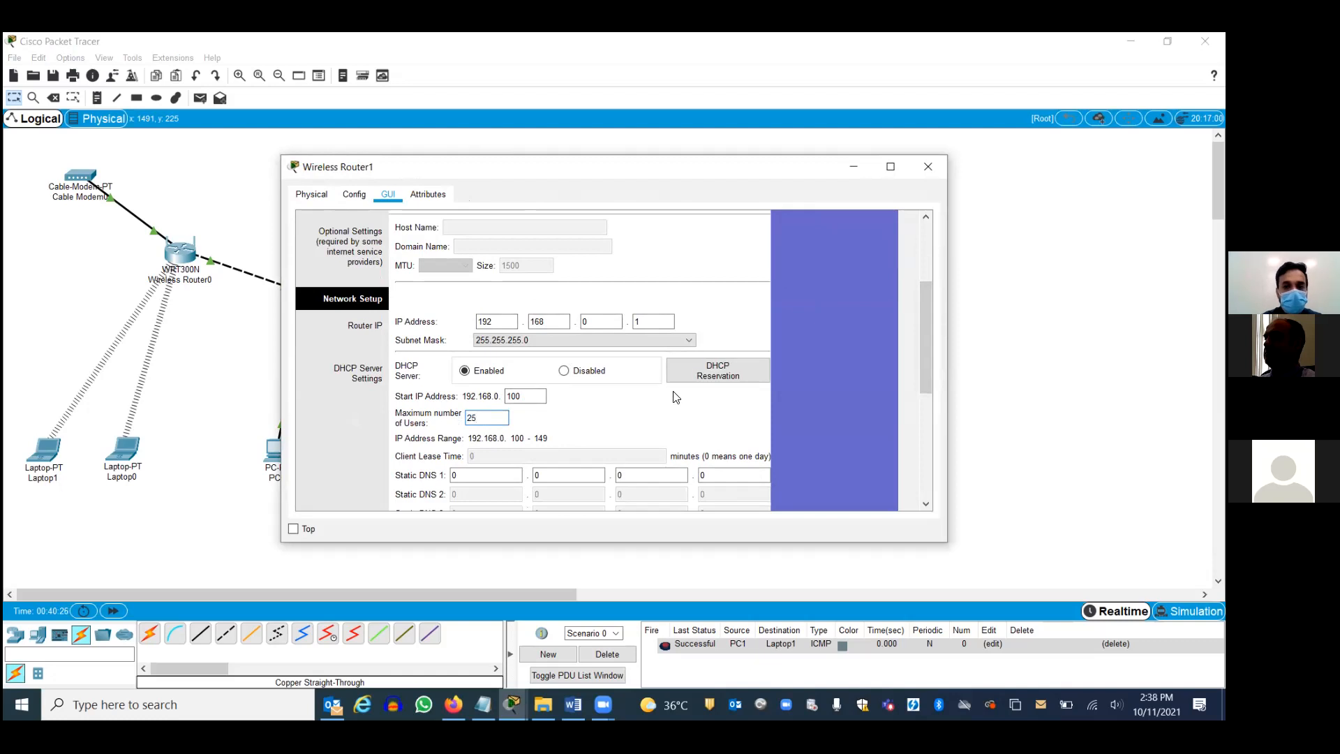
left_click_drag(927, 316, 921, 440)
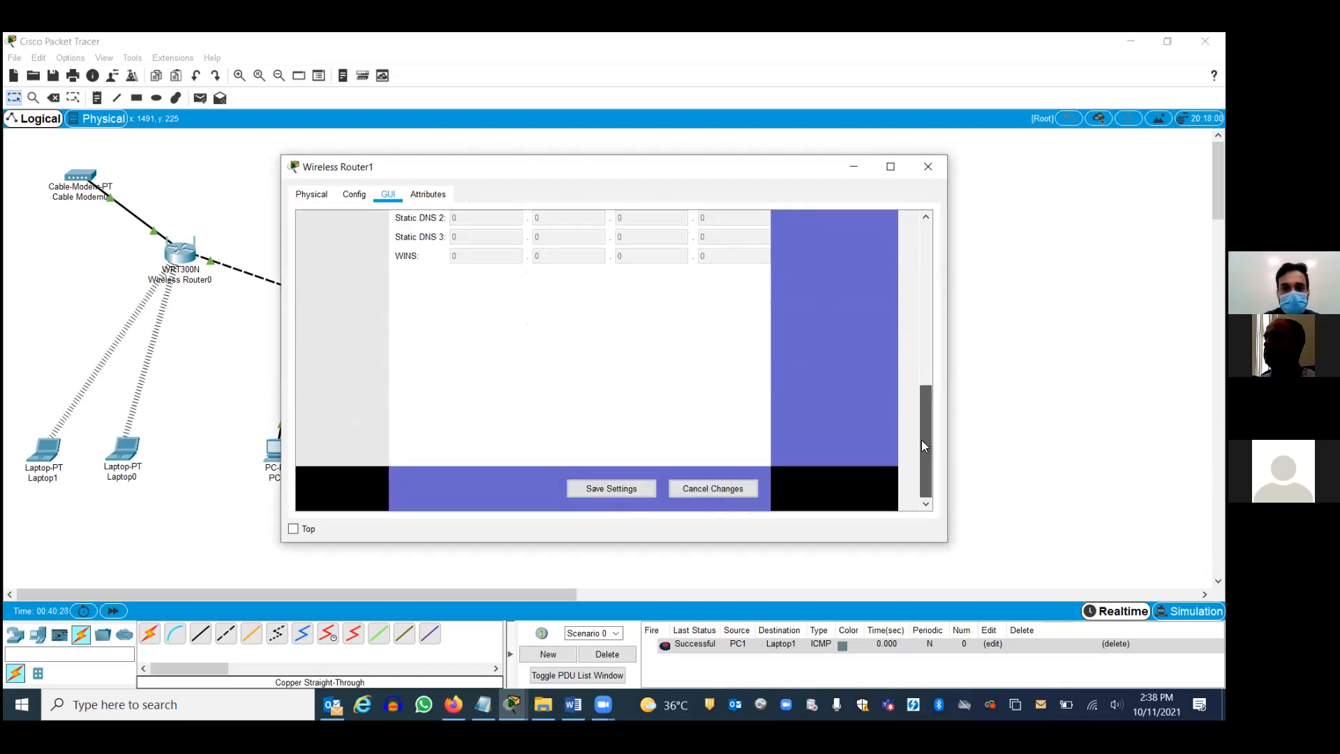
left_click(645, 489)
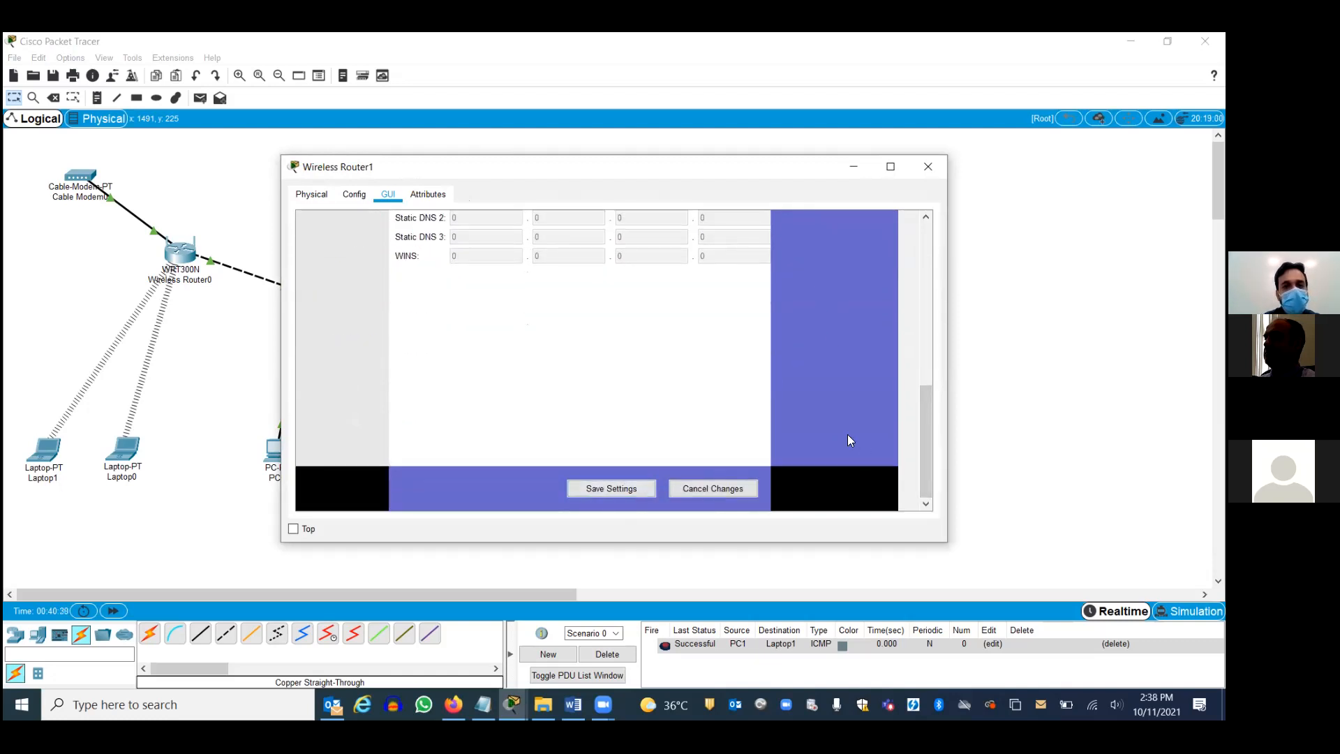
Step: Set the maximum number of DHCP users on Wireless Router1 to 75 and save the settings
left_click_drag(928, 440, 924, 368)
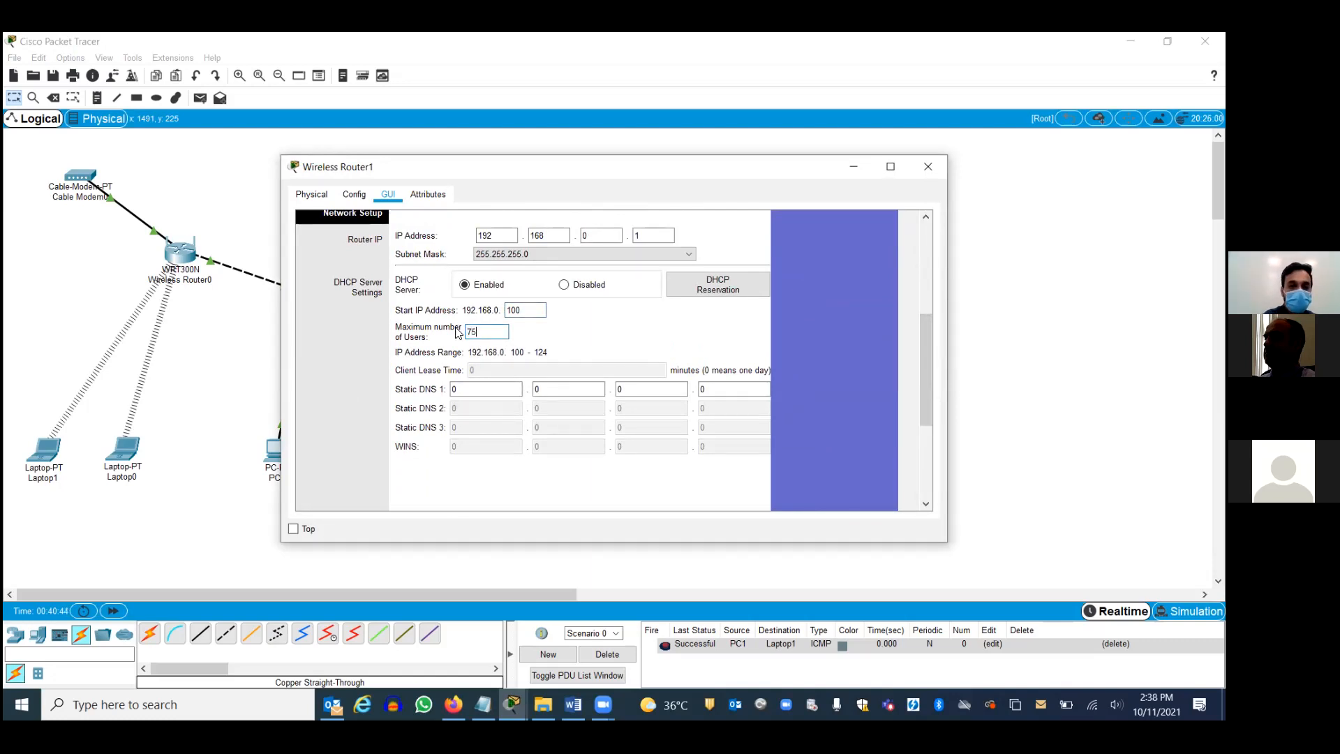
left_click_drag(920, 356, 918, 322)
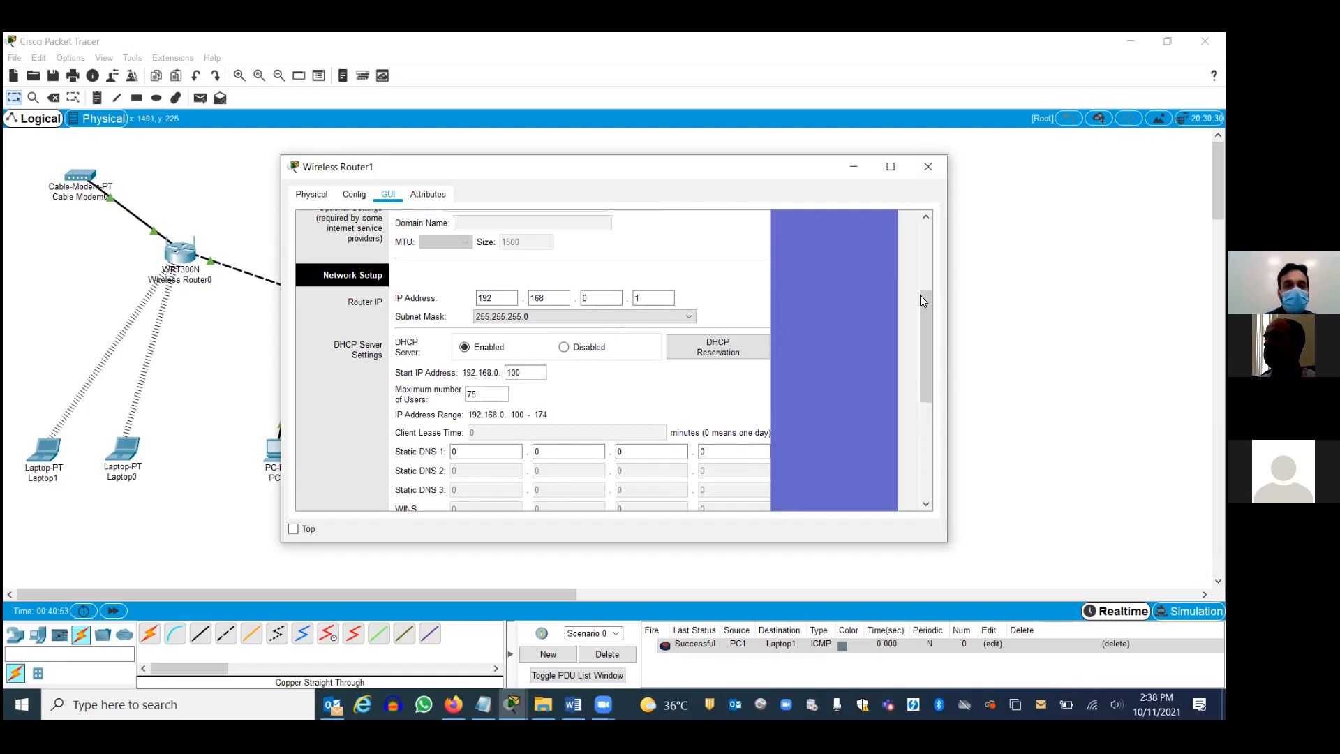
Step: Disable the DHCP server on Wireless Router1, save the settings and close the router's window
left_click(566, 349)
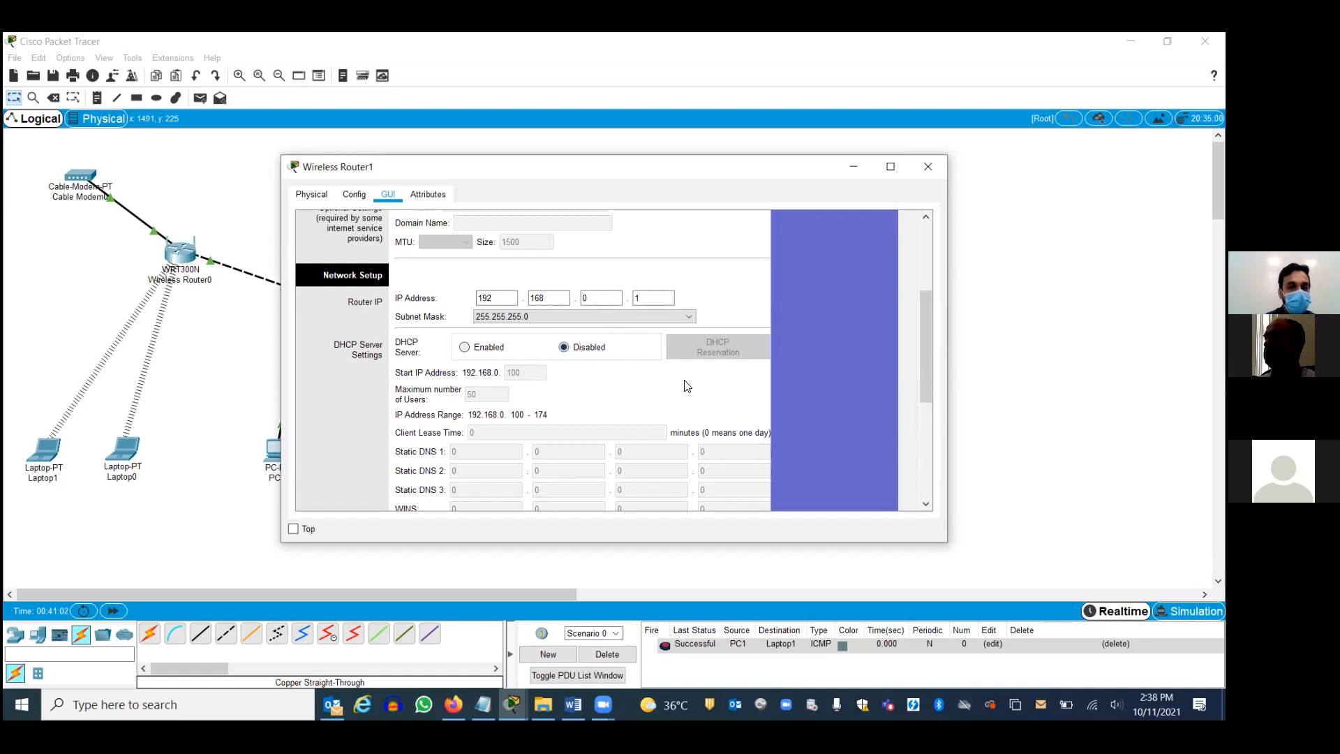
left_click(652, 297)
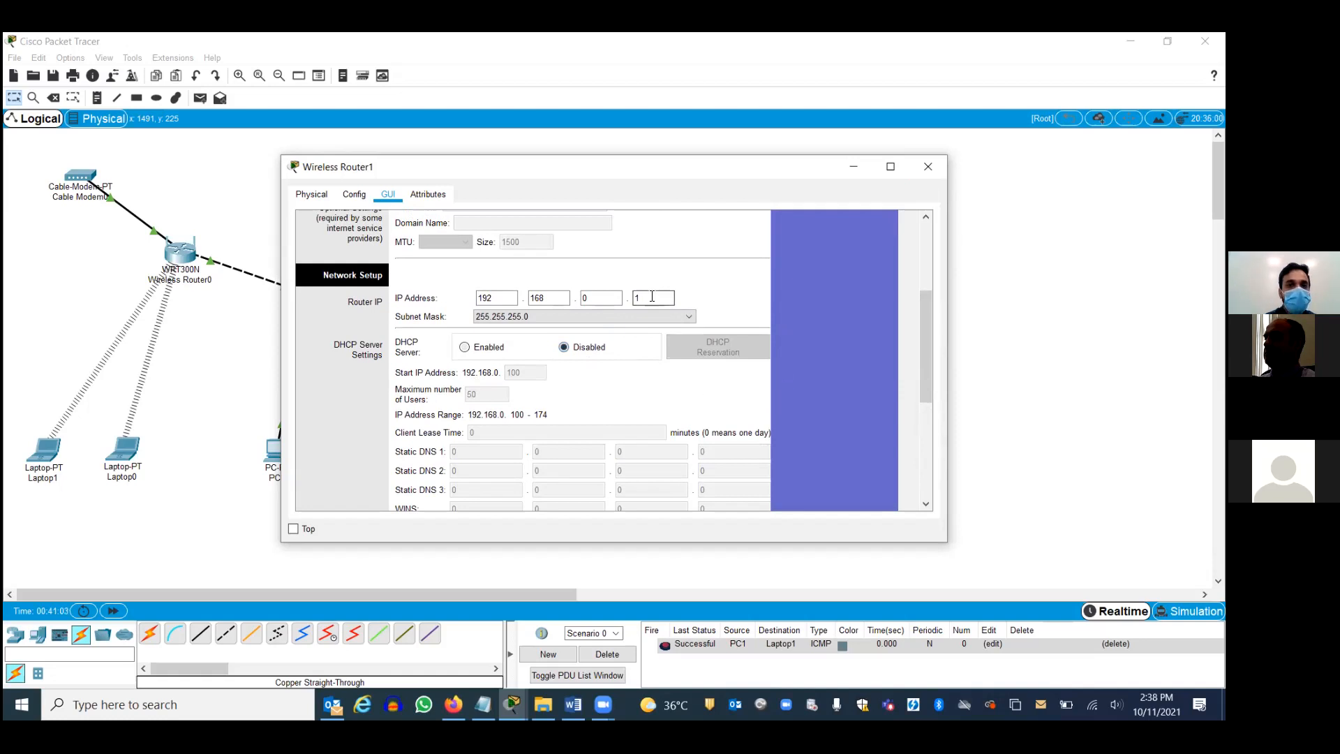
left_click_drag(926, 312, 941, 472)
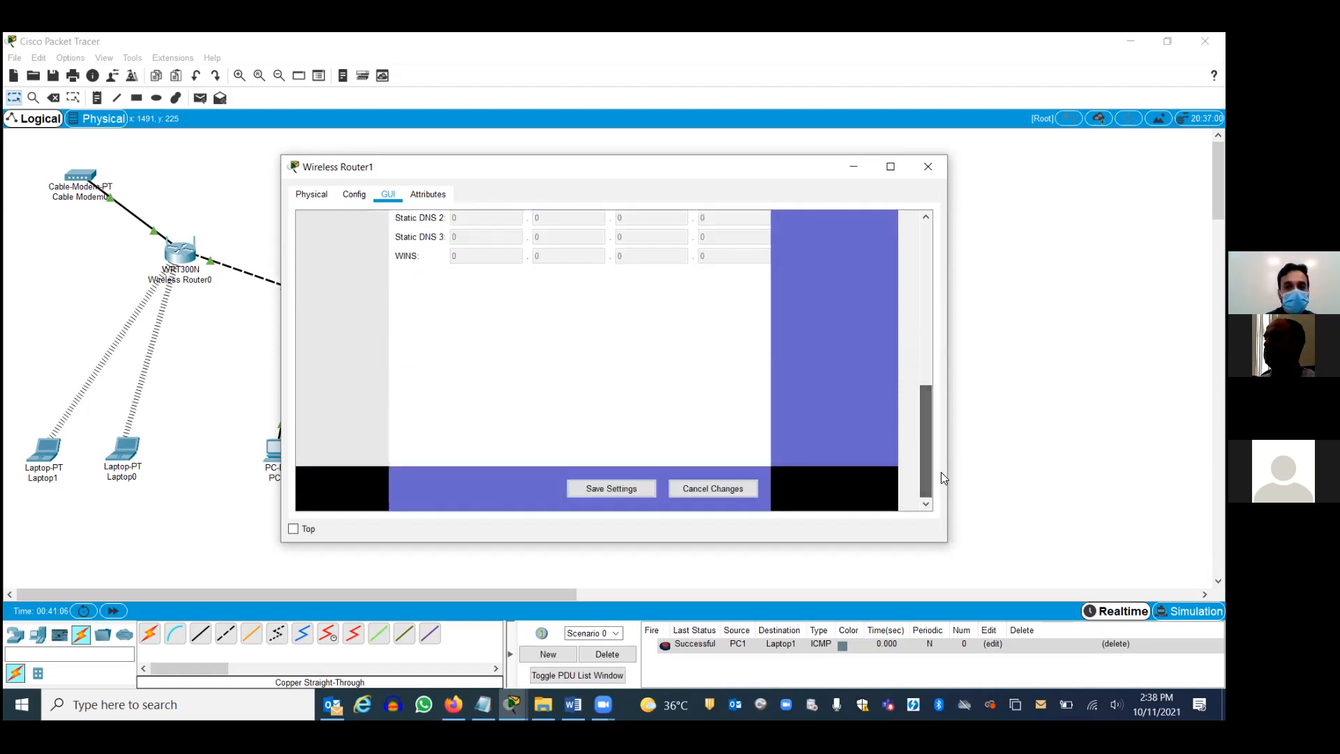
left_click(626, 488)
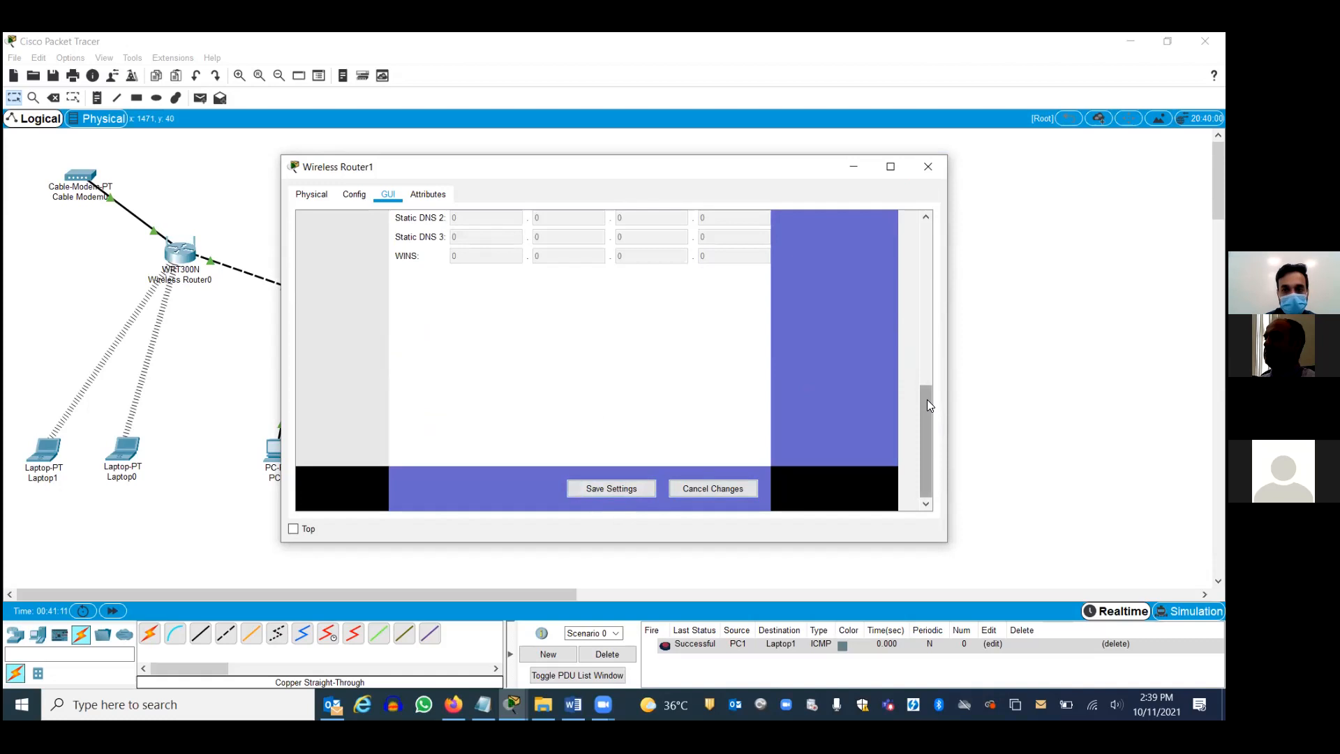
left_click(928, 167)
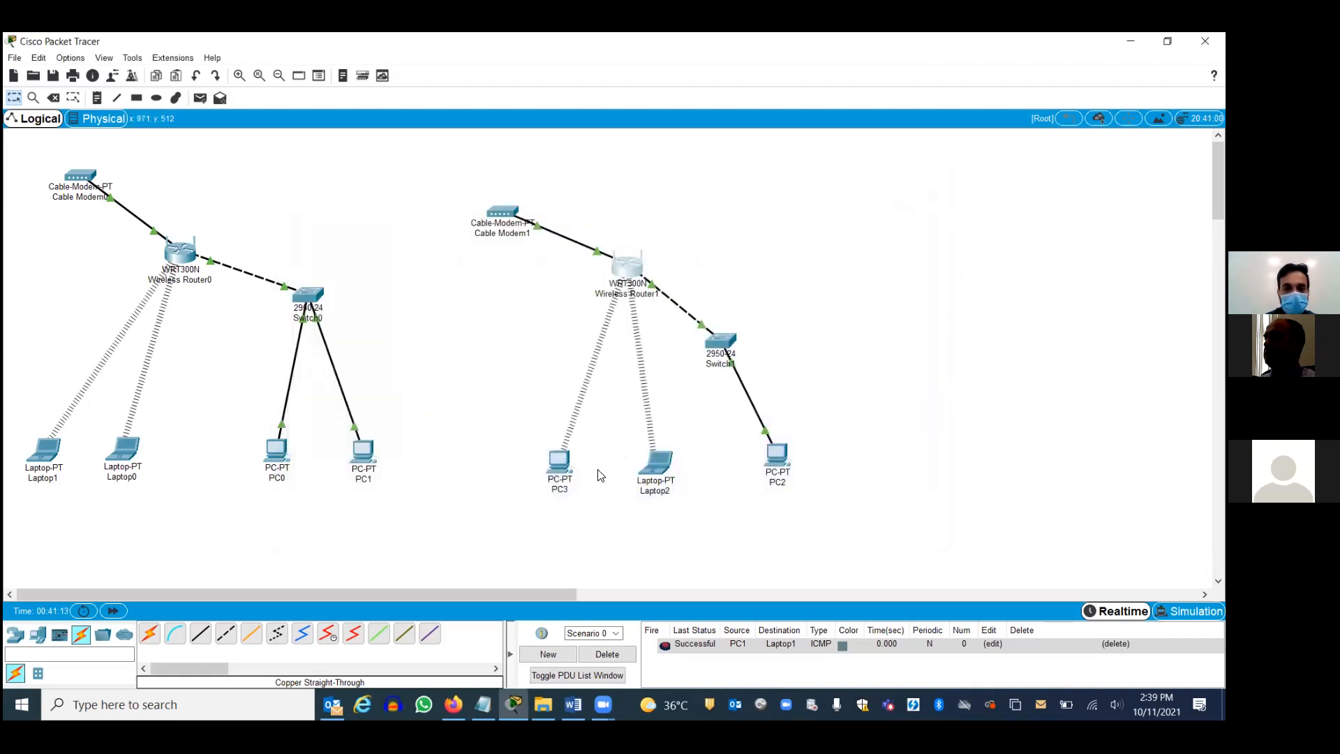
mouse_move(565, 474)
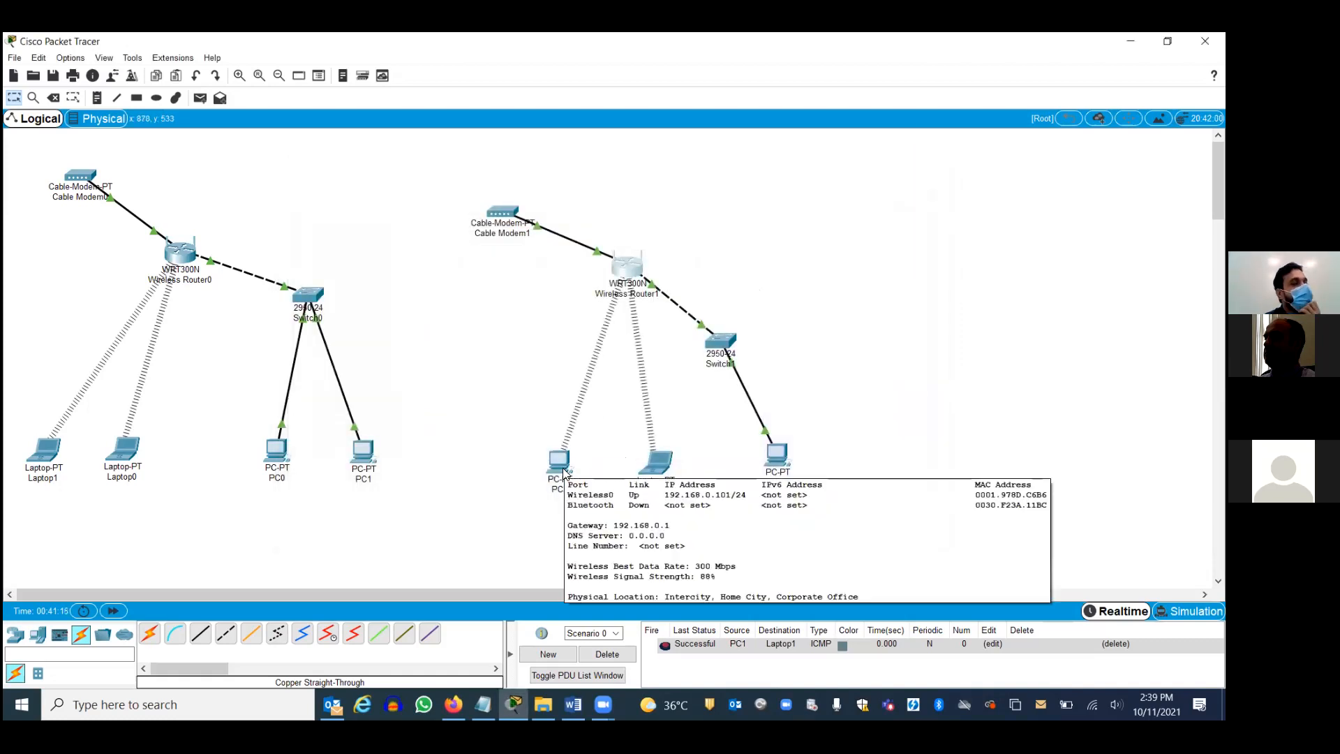
scroll(763, 464, "down", 10)
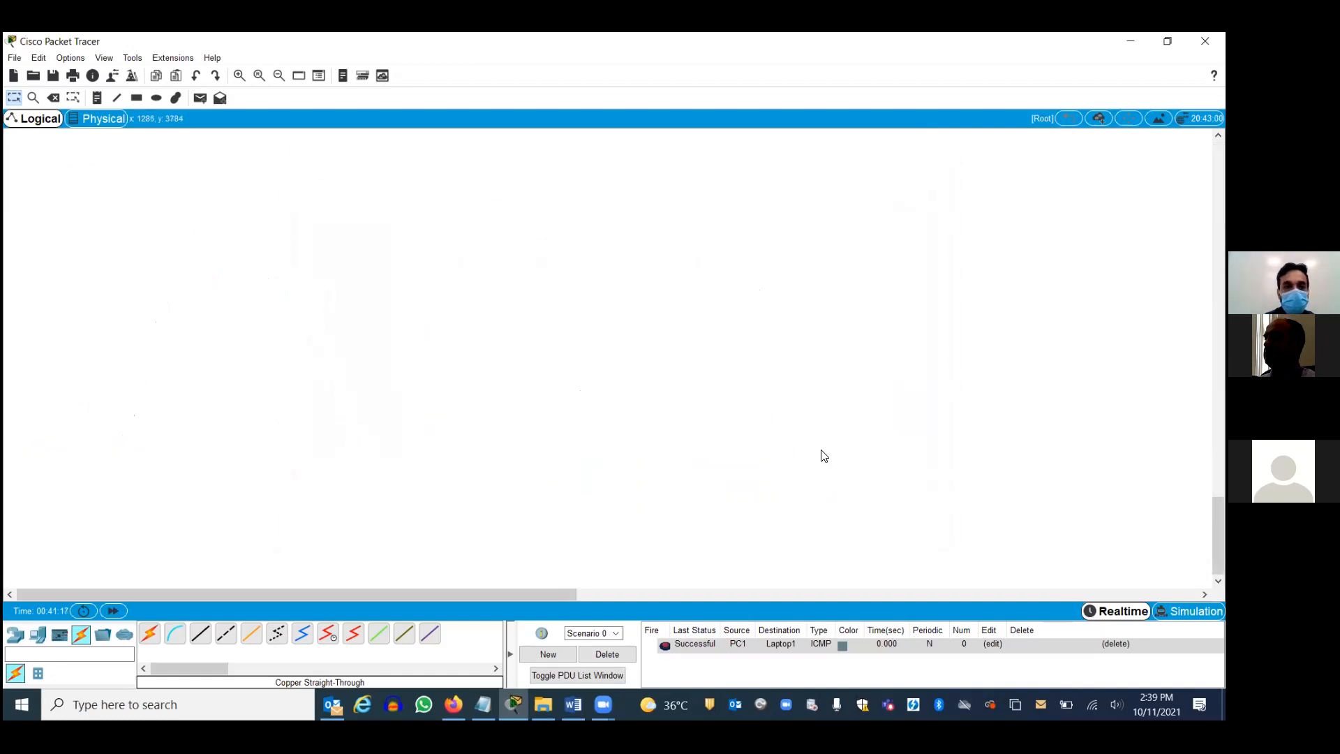
left_click_drag(538, 593, 160, 644)
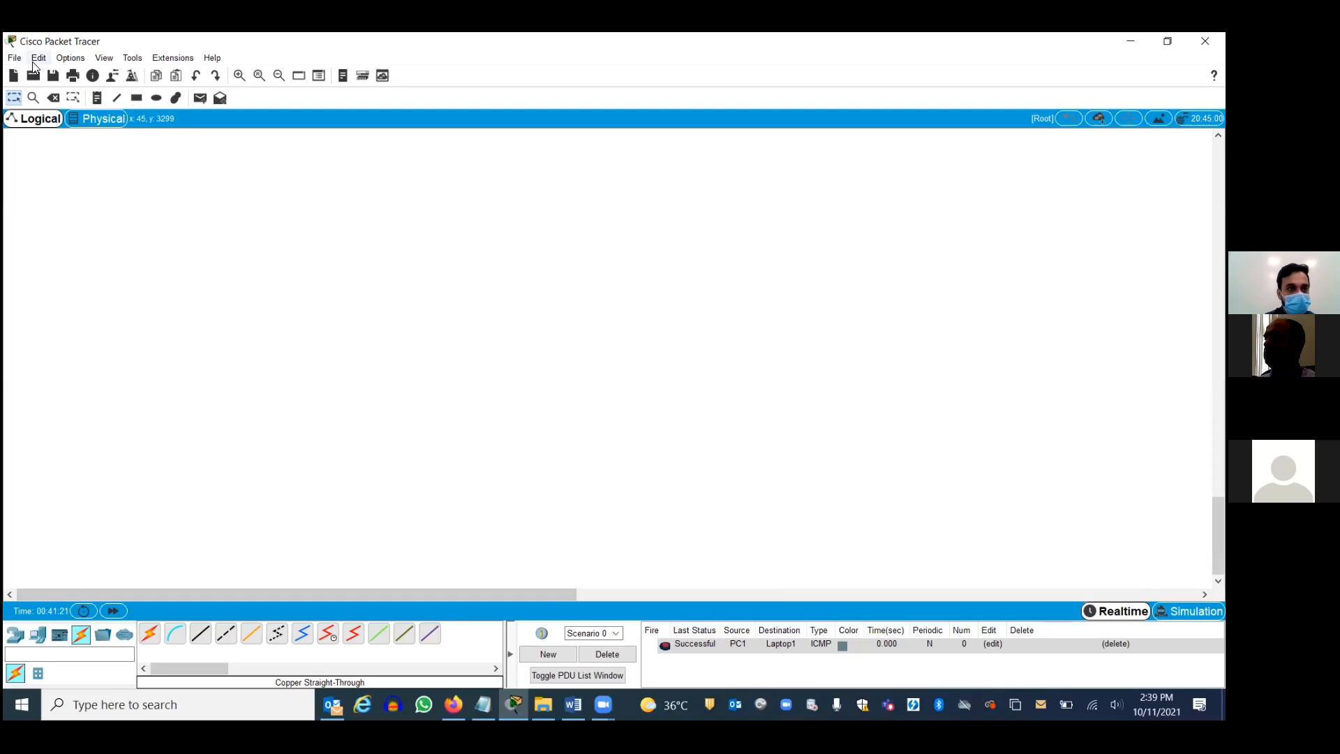
left_click(38, 58)
left_click(59, 109)
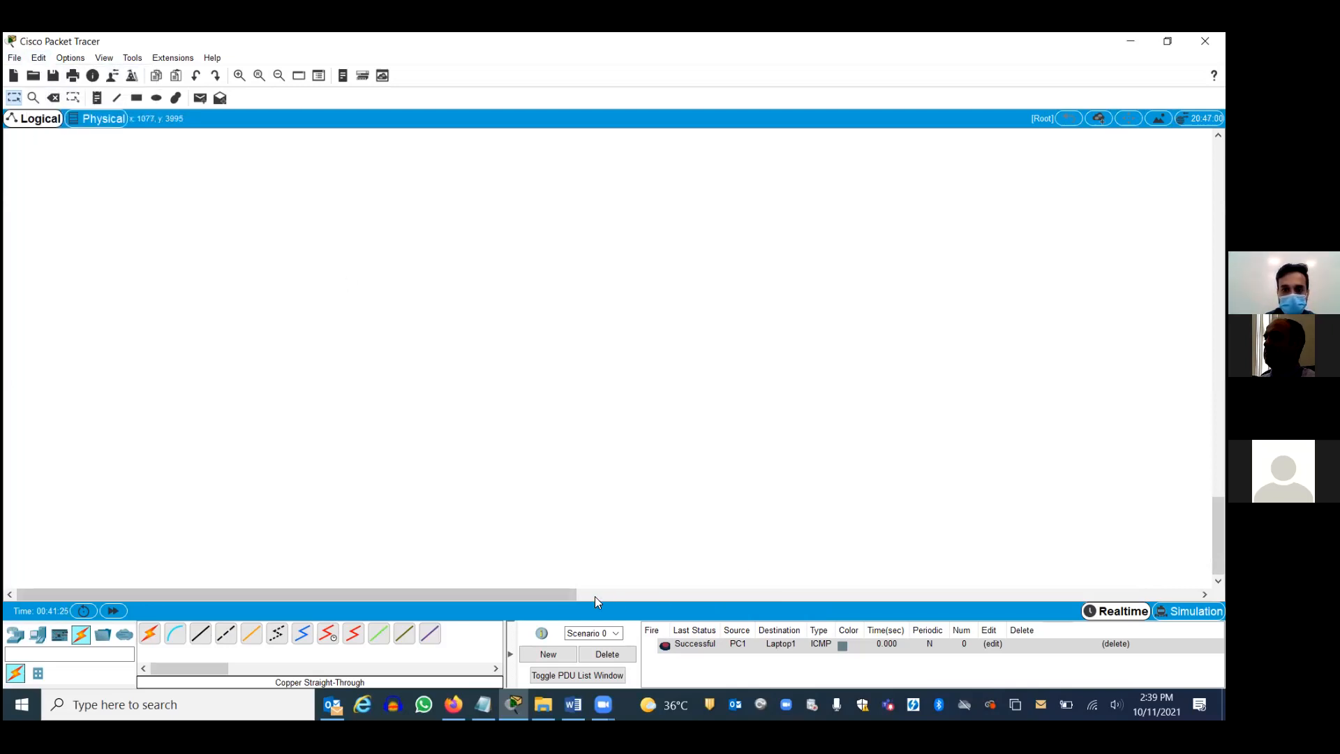
left_click_drag(536, 595, 252, 467)
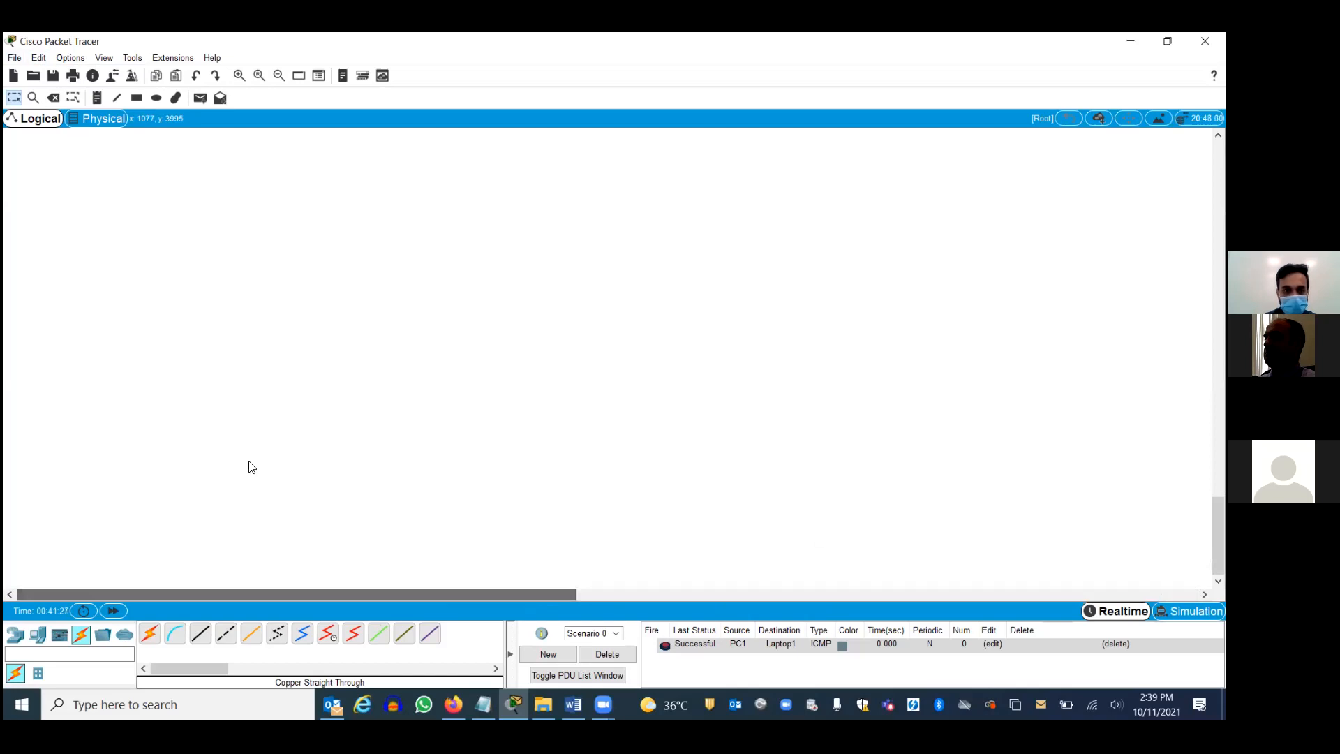
left_click(39, 60)
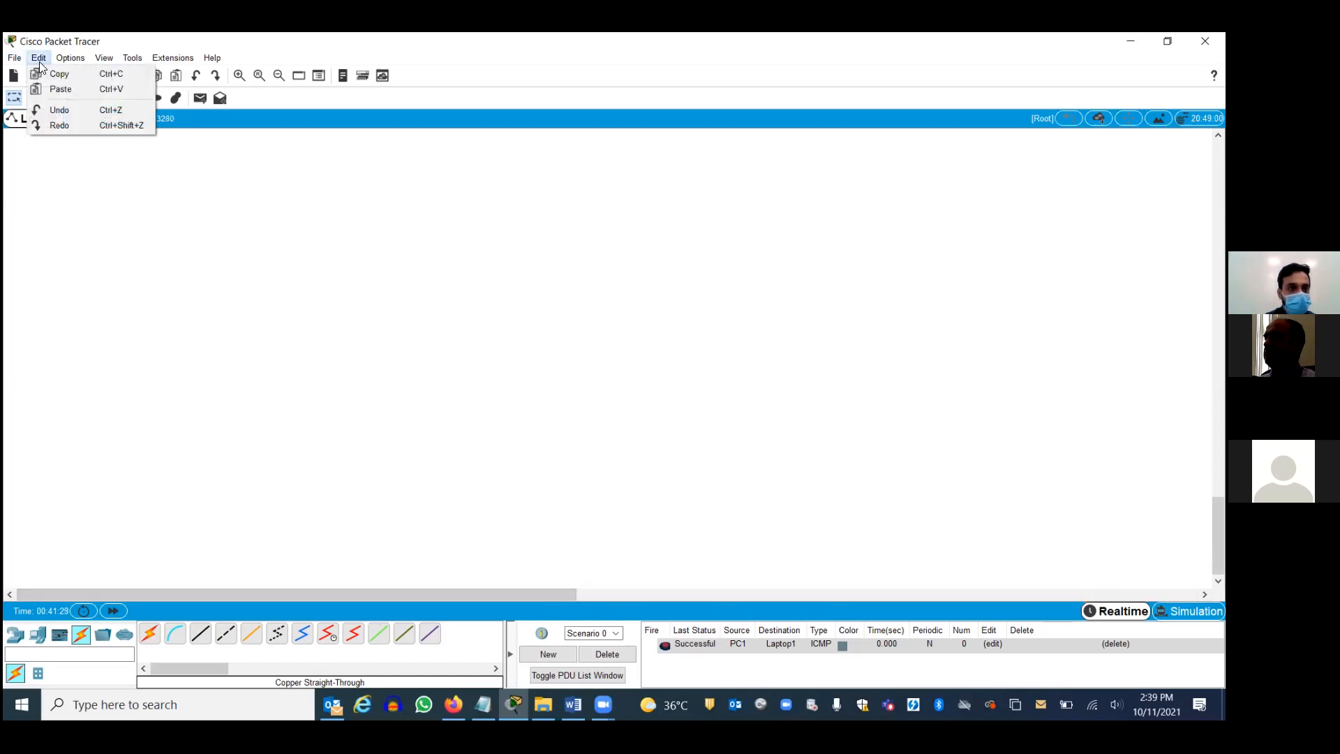
left_click(51, 109)
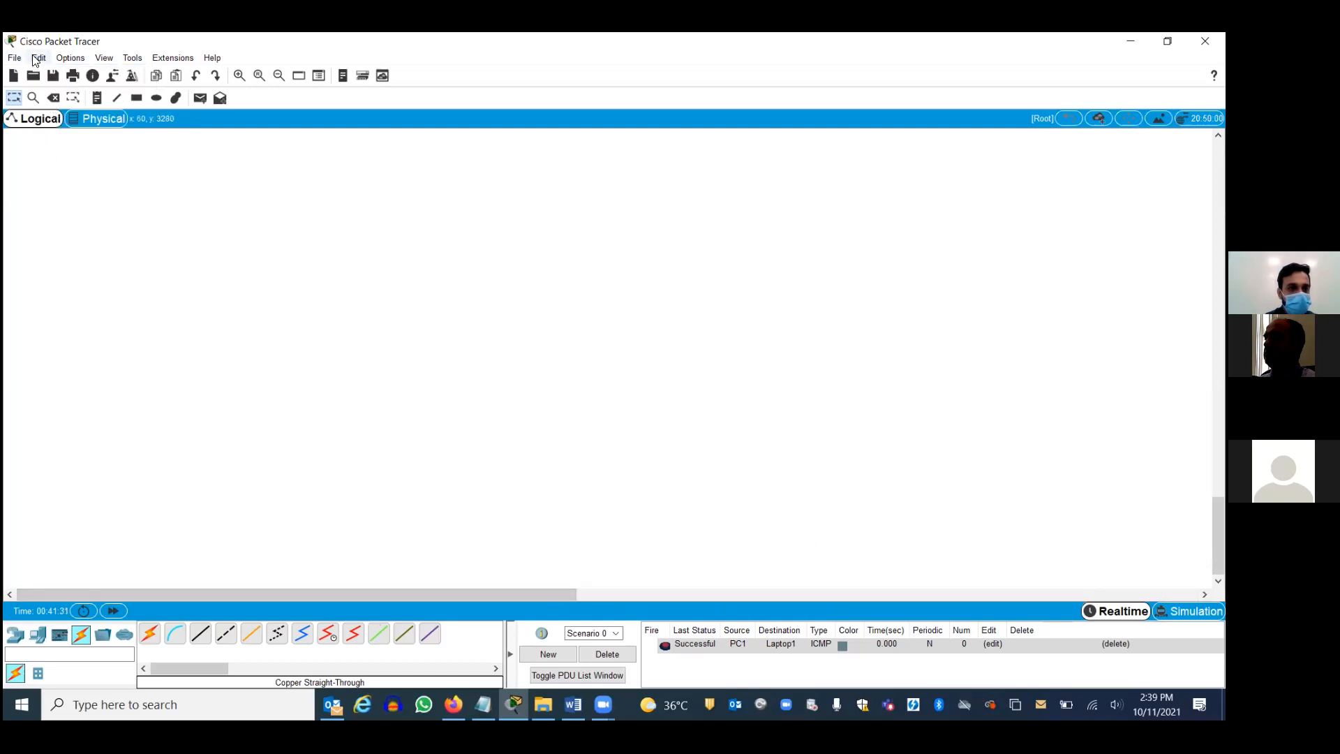
left_click(36, 60)
left_click(53, 109)
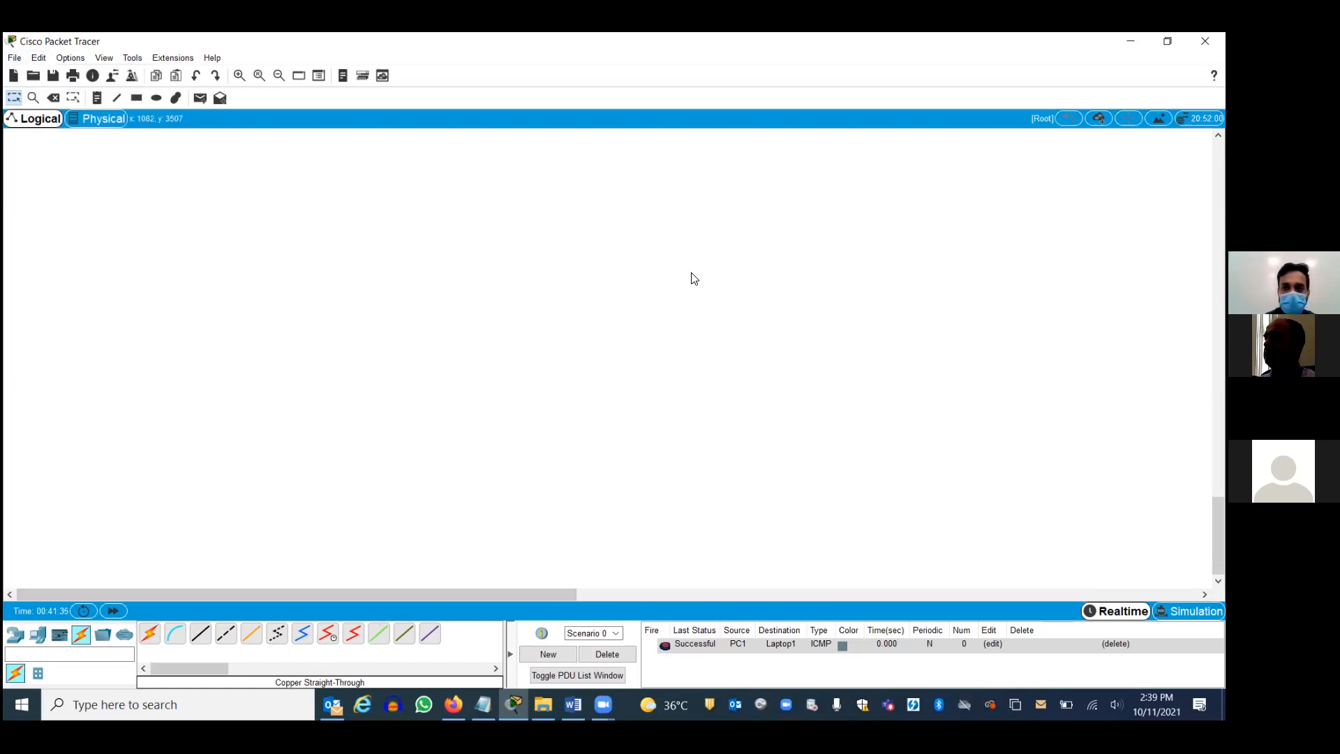
left_click_drag(477, 592, 1223, 590)
left_click_drag(1218, 543, 1218, 180)
left_click_drag(851, 592, 229, 593)
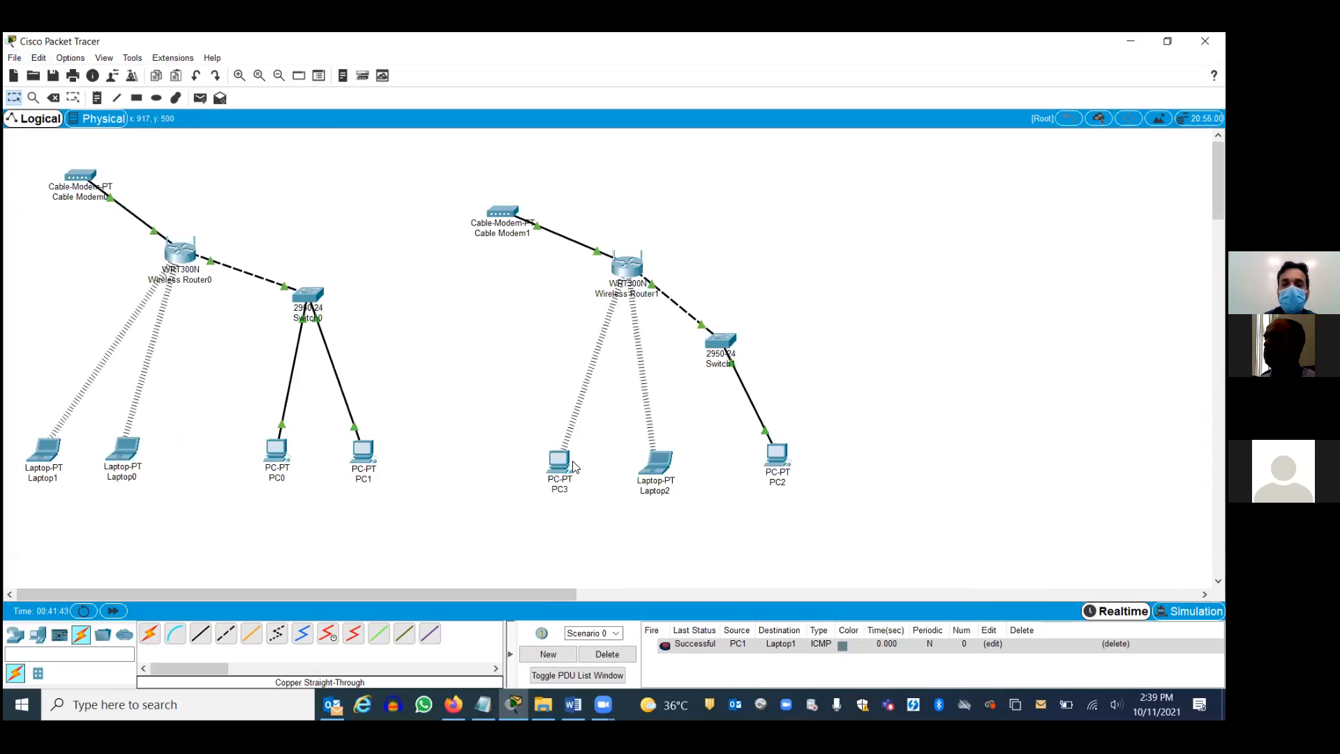
Step: Review the router IP and DHCP server settings of Wireless Router1, and close its window
left_click(627, 268)
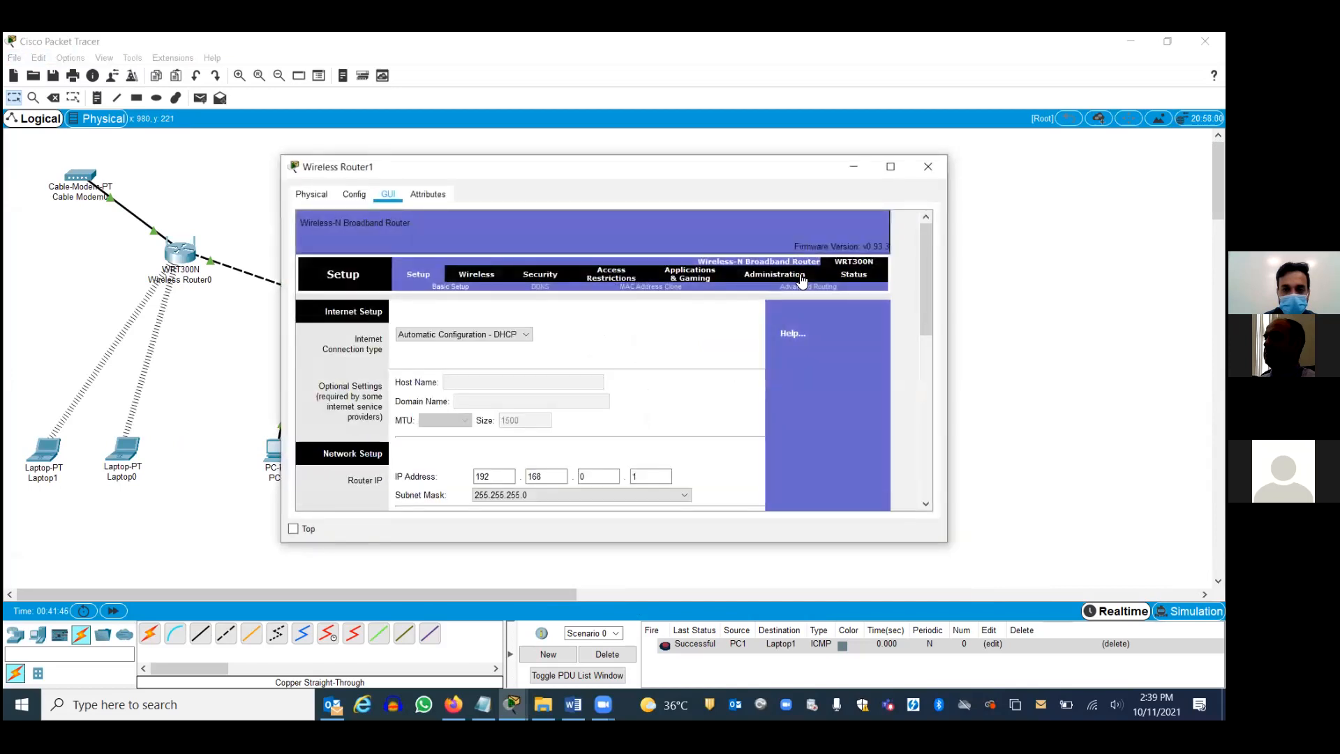
left_click_drag(930, 276, 932, 369)
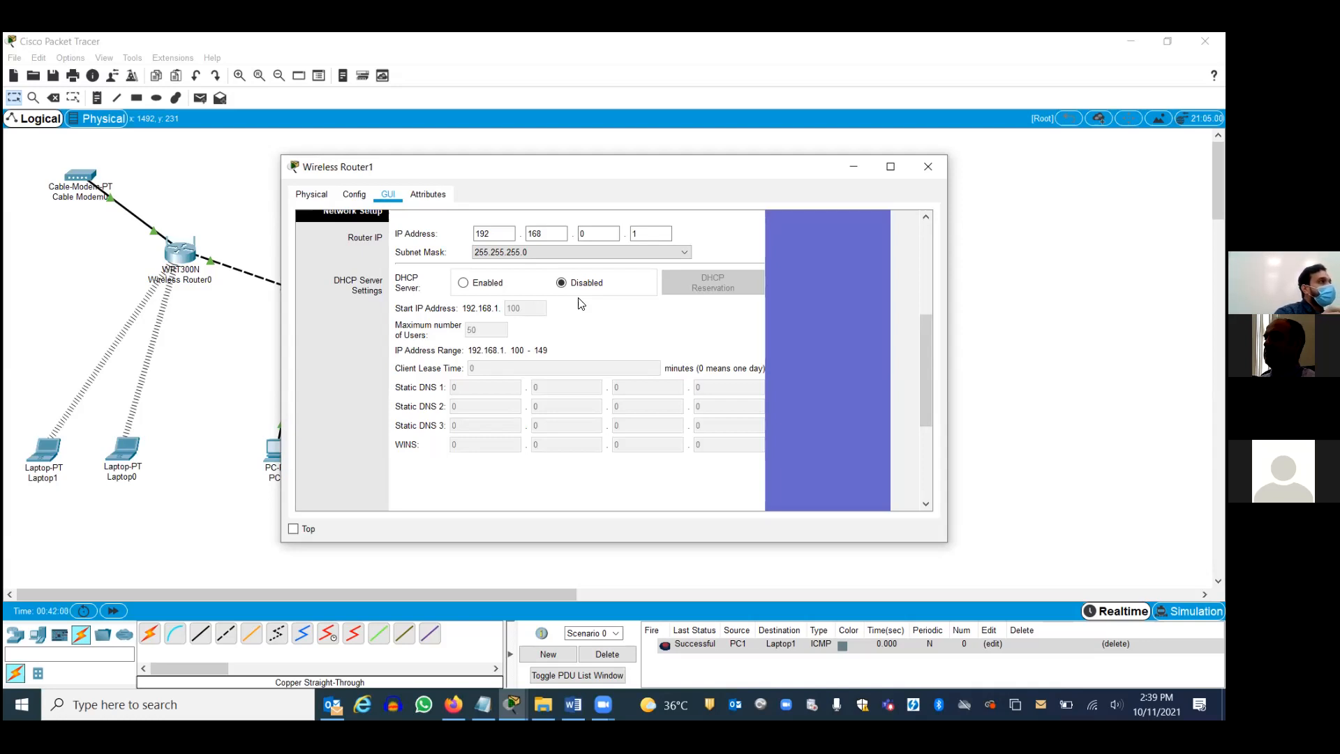
left_click(927, 167)
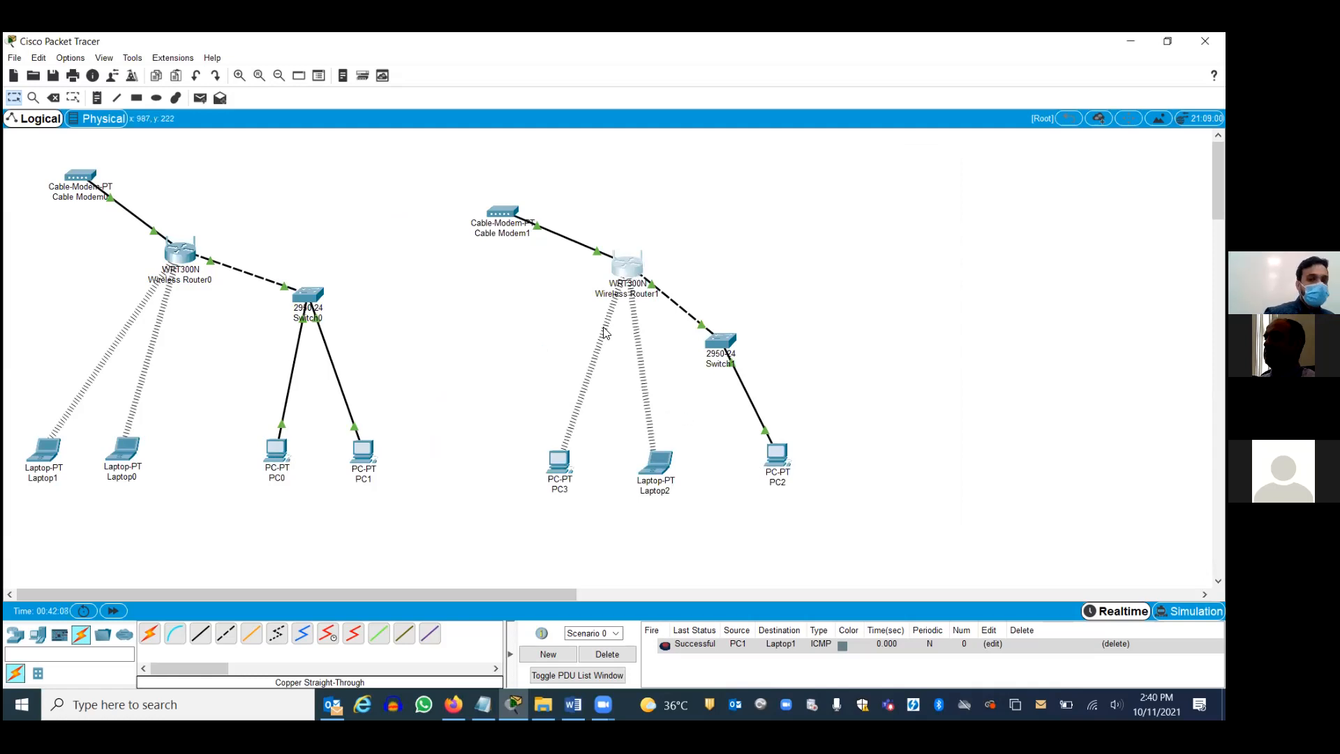
Step: Inspect PC3's physical device view, including the power button and the installed wireless module, and close it
left_click(561, 464)
left_click(650, 342)
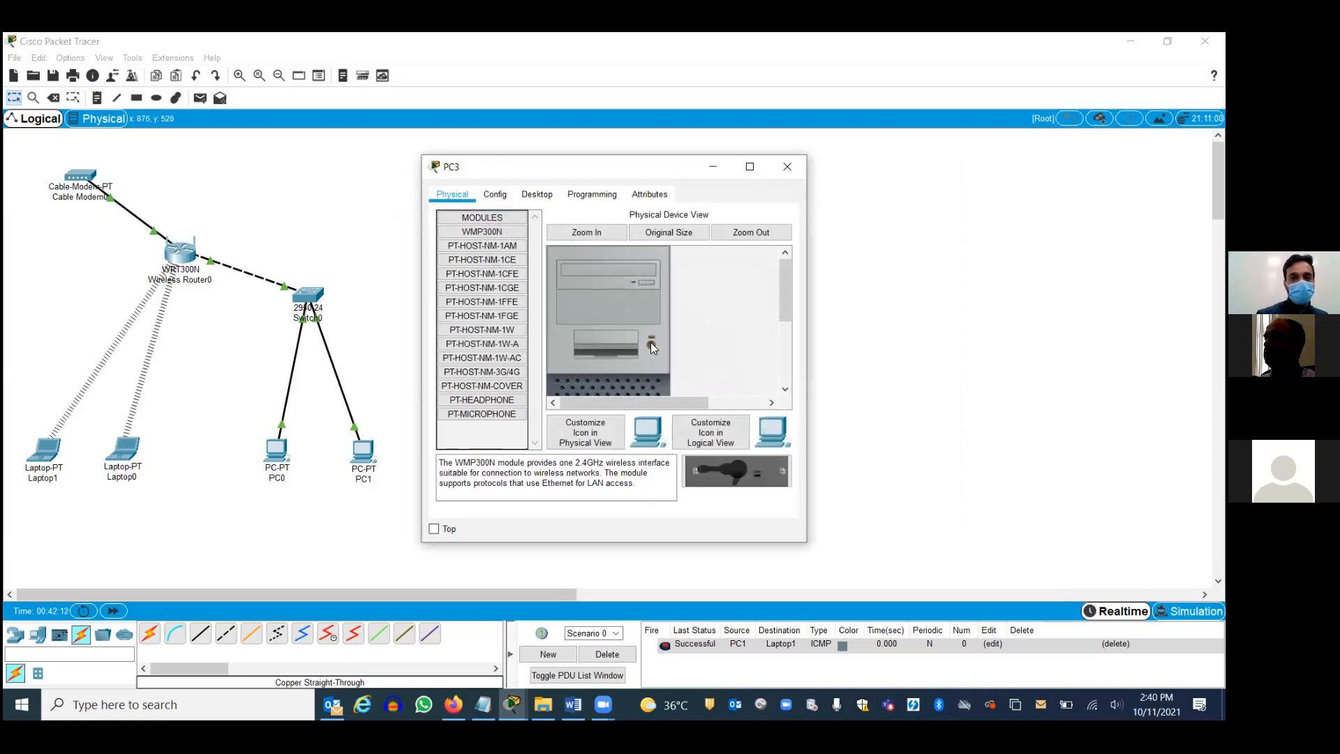
left_click_drag(786, 284, 786, 373)
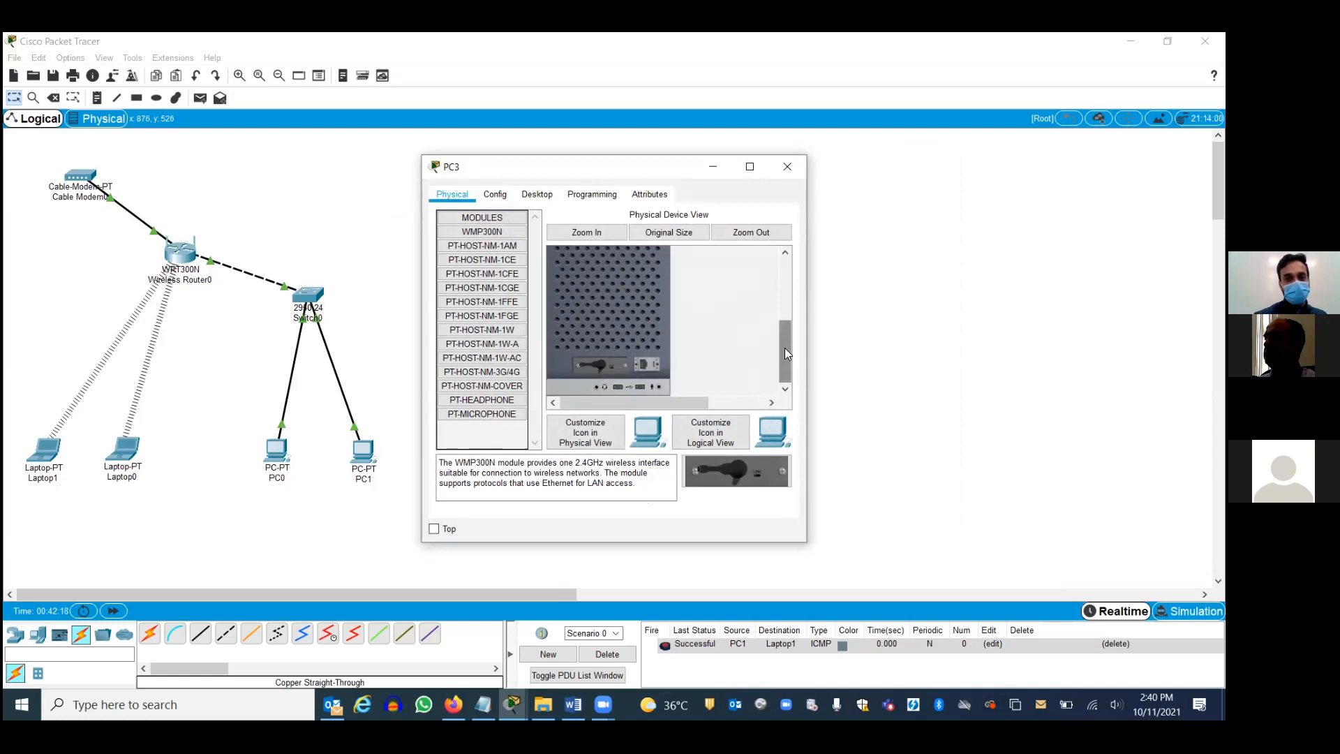
left_click_drag(785, 349, 785, 253)
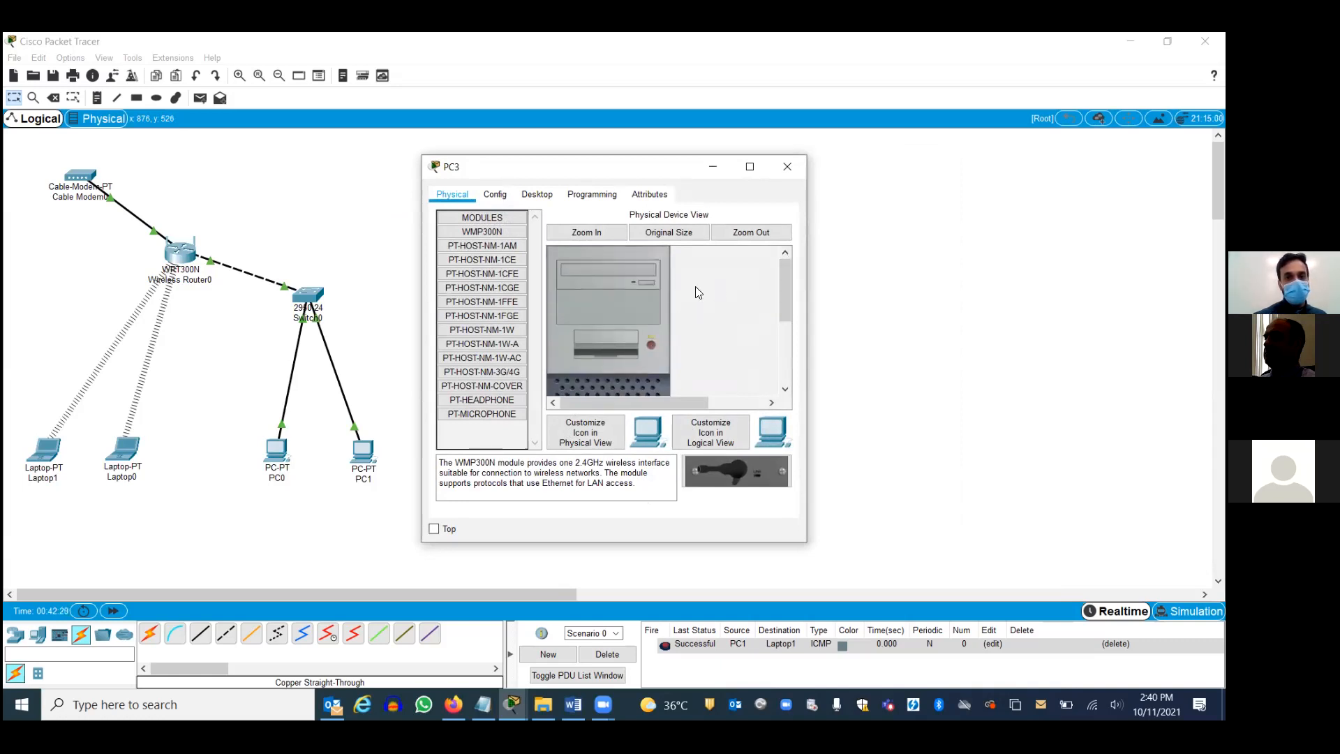
left_click(787, 166)
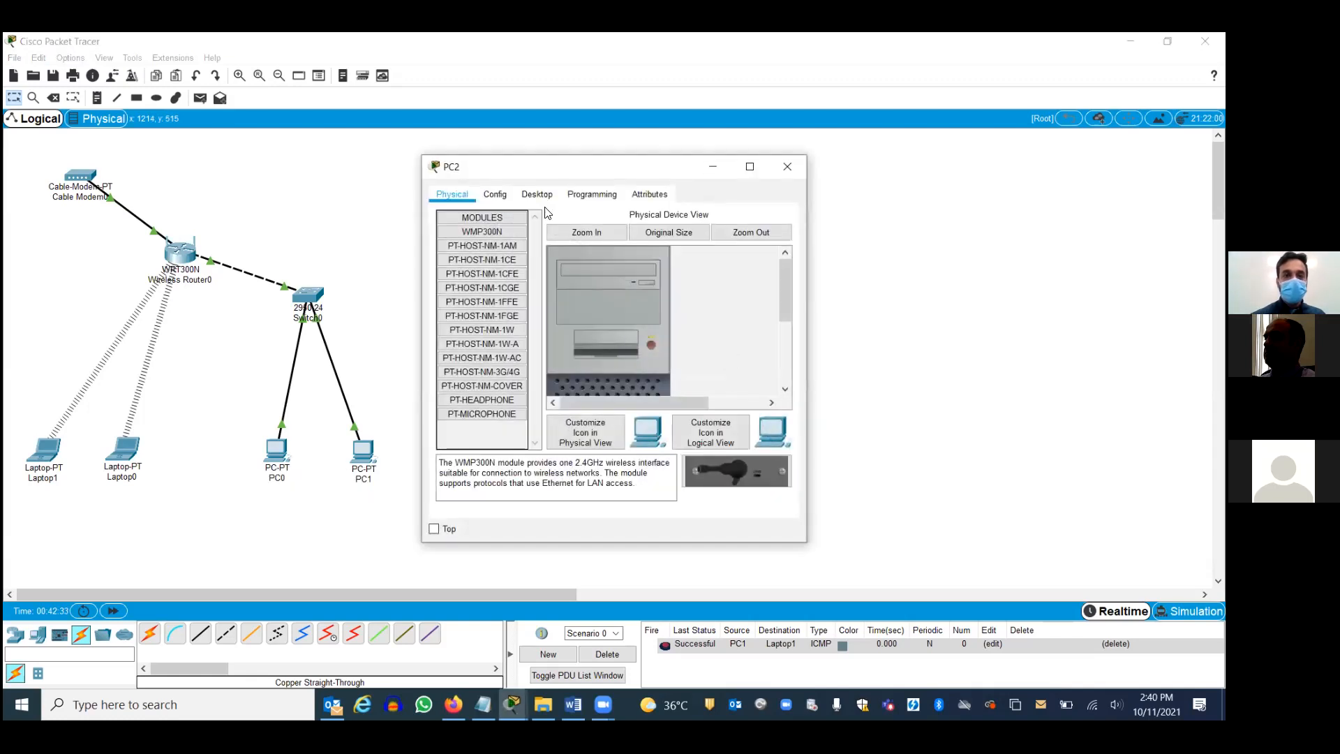
Step: Give PC2's FastEthernet0 interface the static IPv4 address 192.168.0.2 with subnet mask 255.255.255.0
left_click(494, 195)
left_click(496, 275)
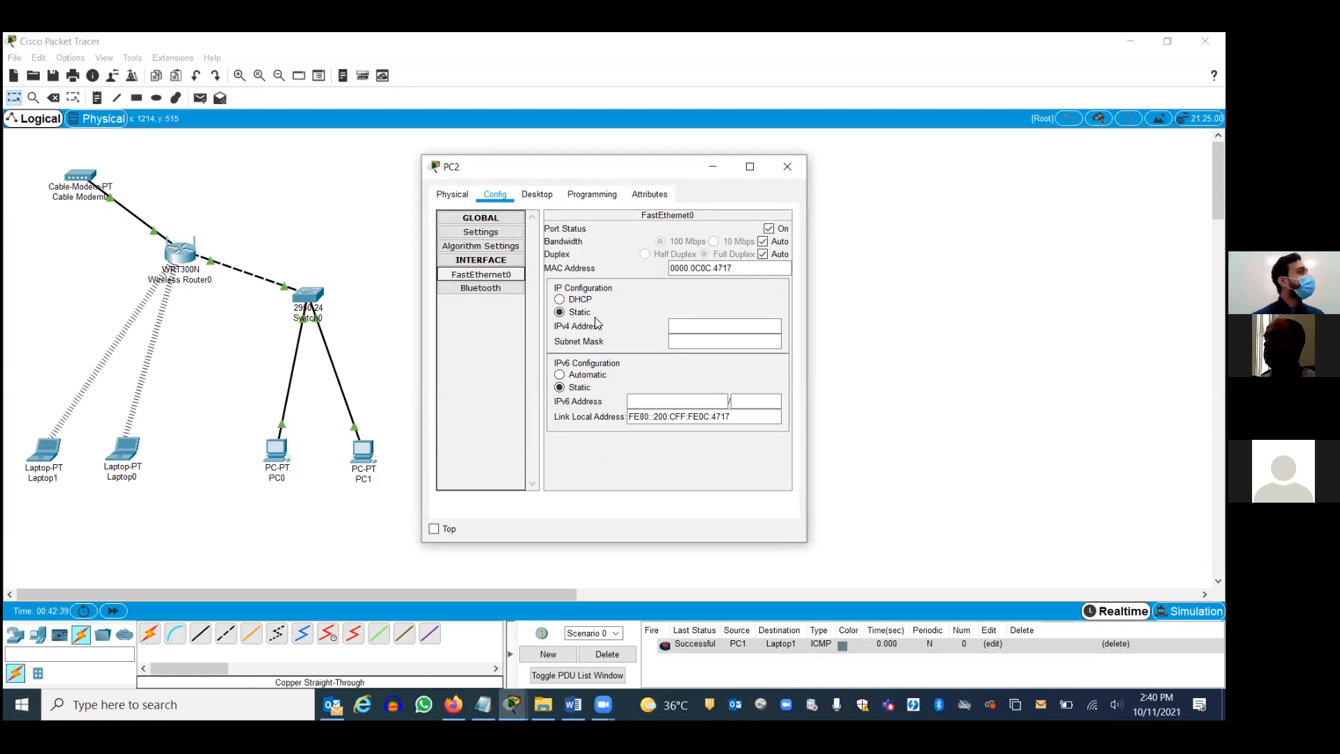
left_click(682, 323)
type("192.1")
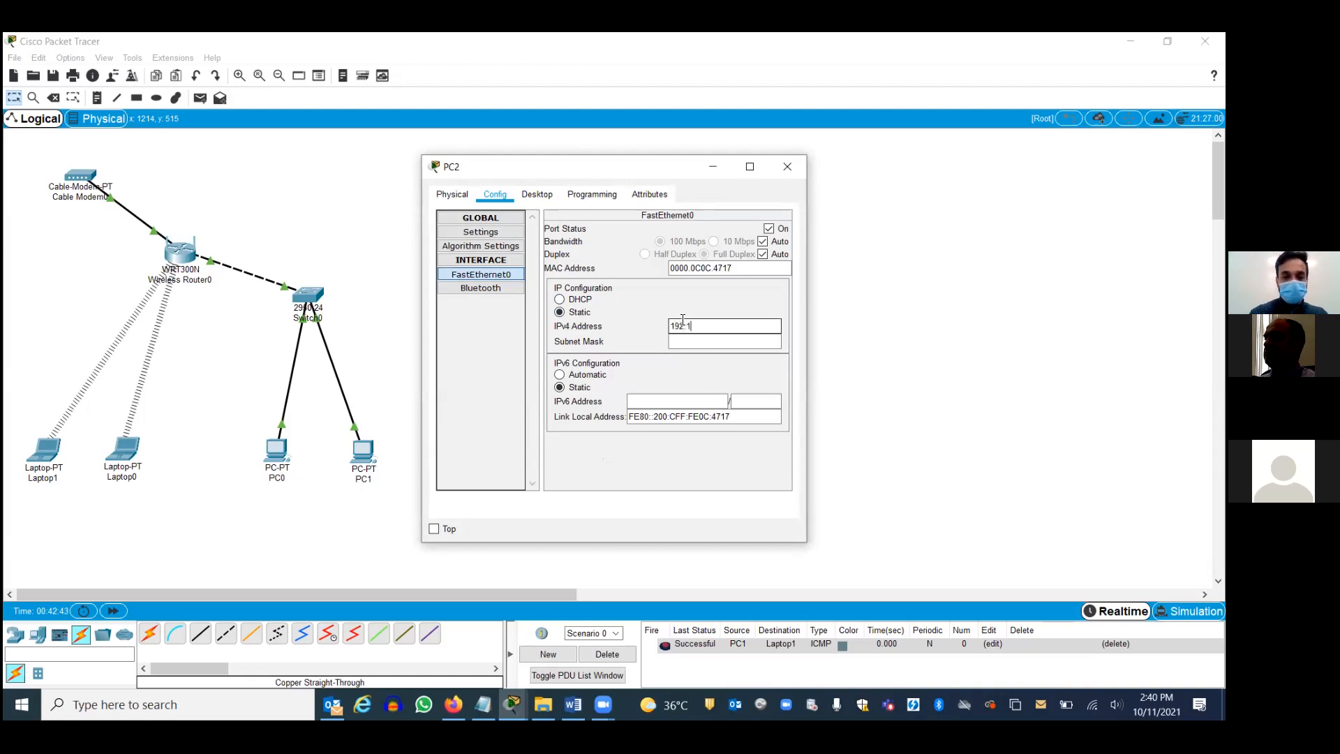
type("68.0.")
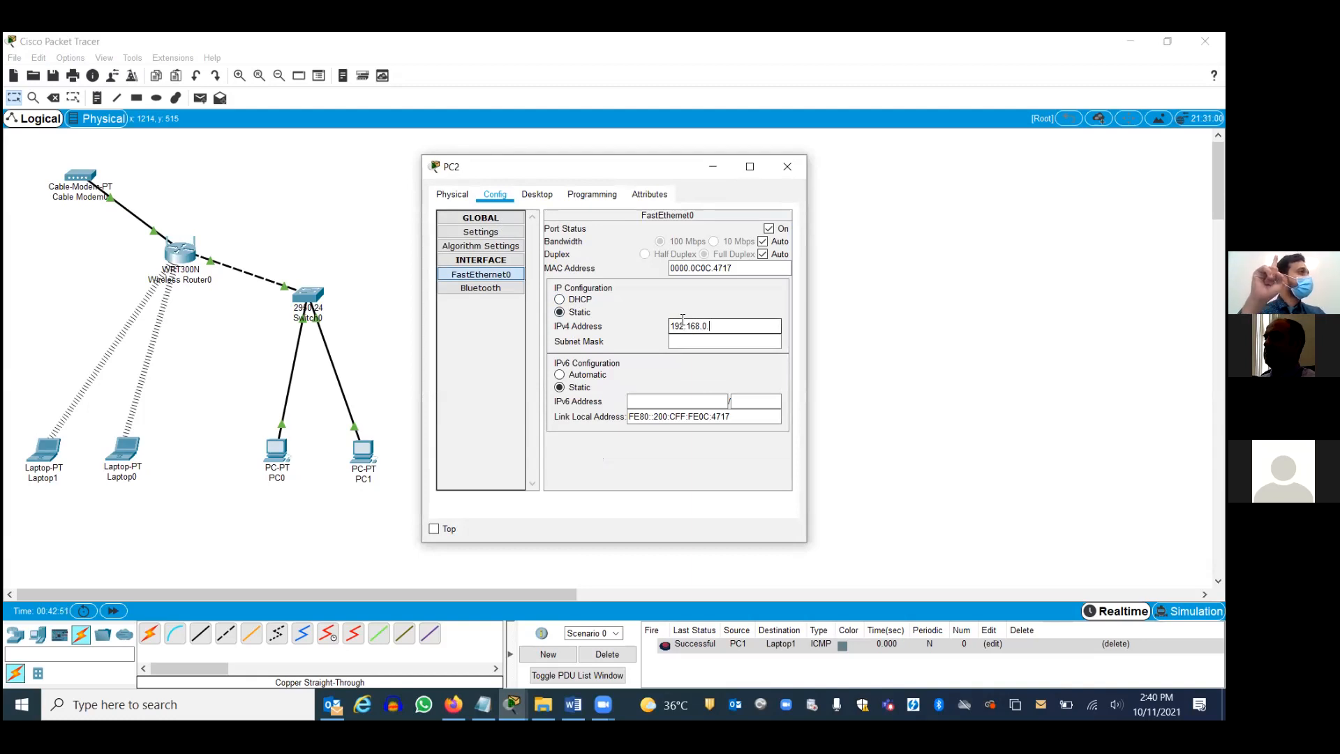
type("2")
left_click(741, 341)
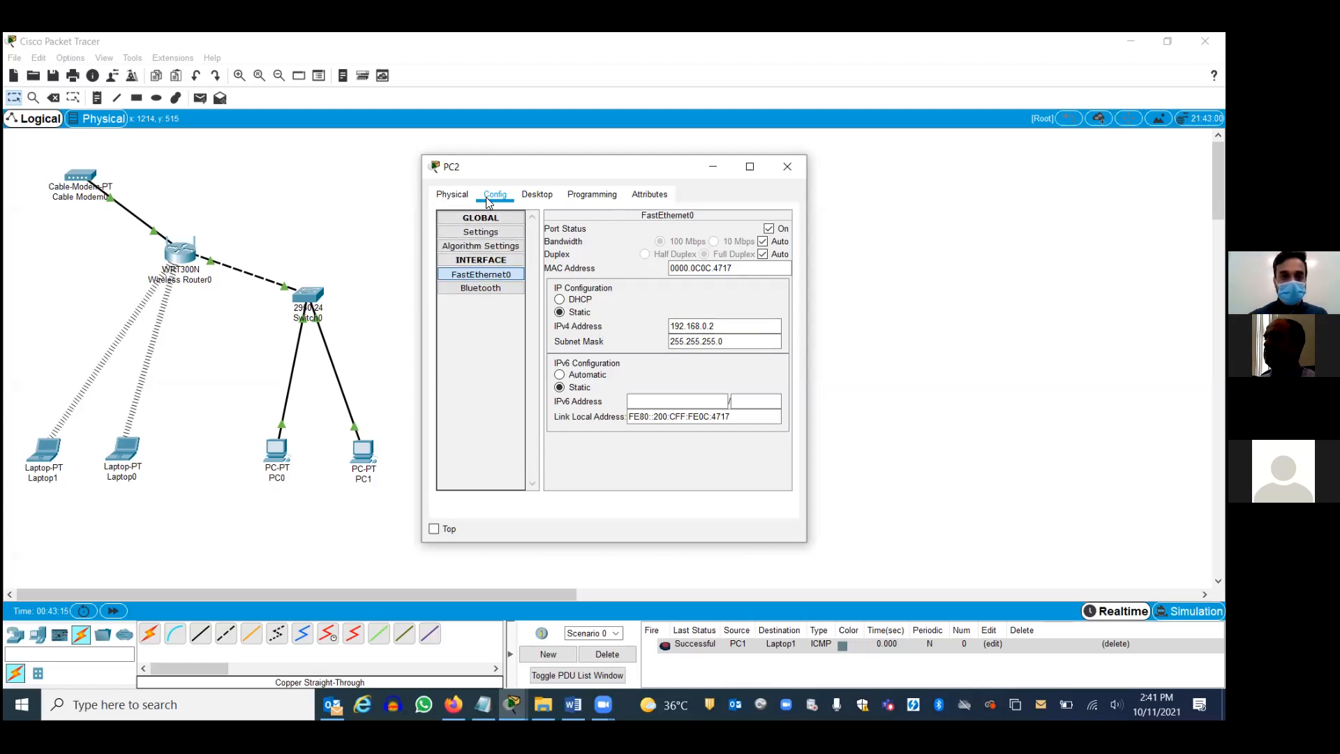
Step: Set PC2's static IPv4 default gateway to 192.168.0.1 and close its window
left_click(481, 233)
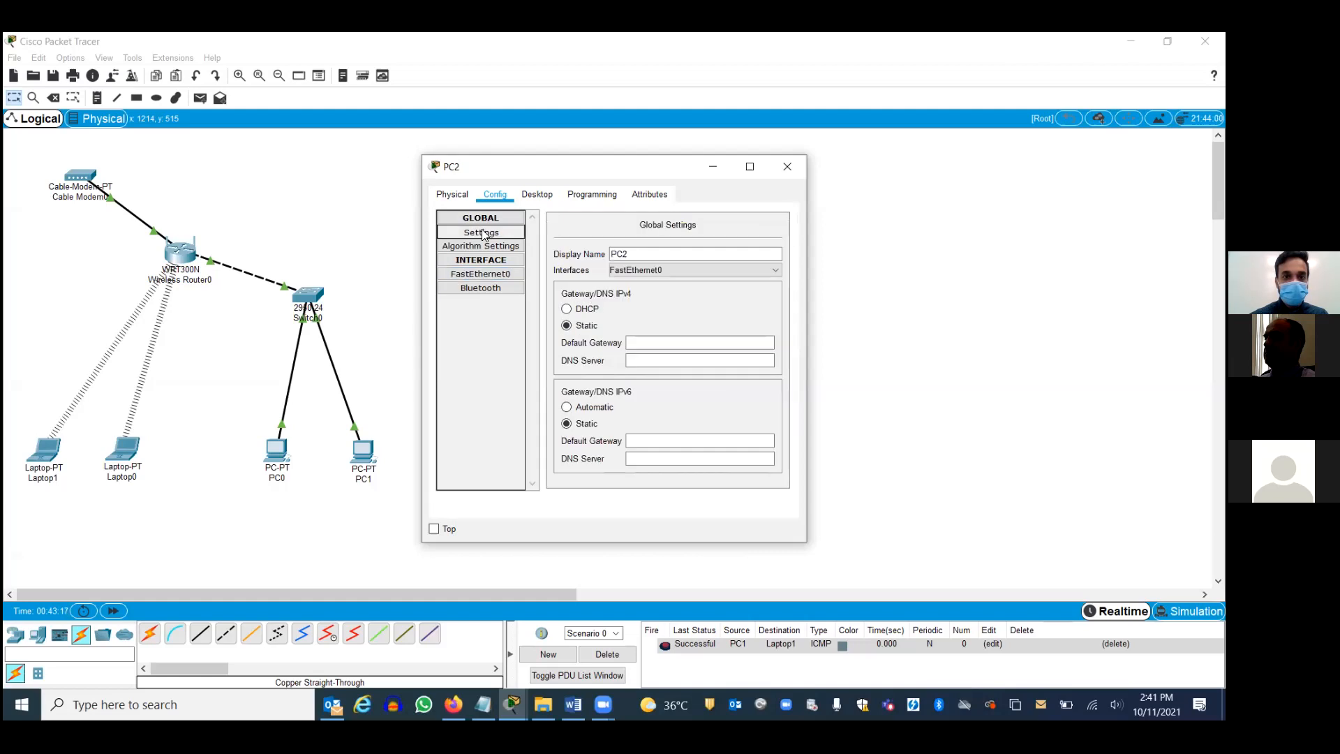
left_click(653, 342)
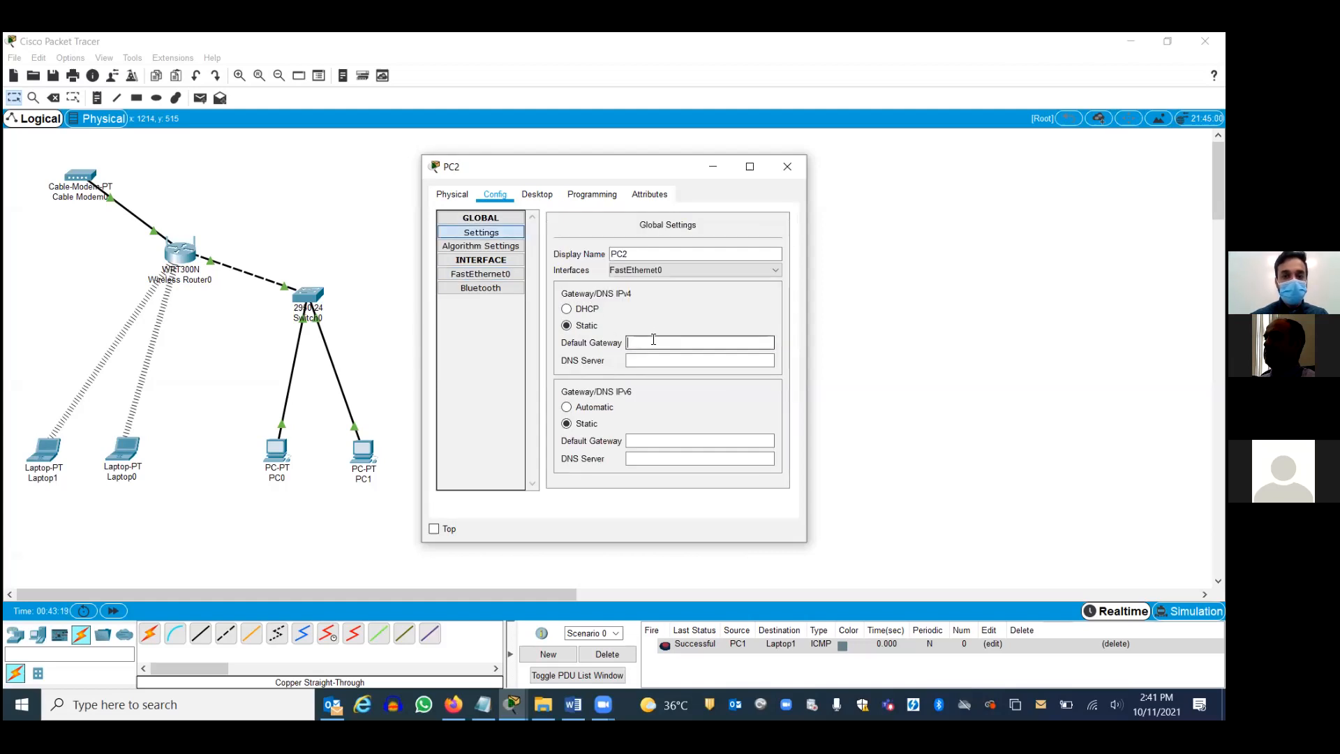
type("192")
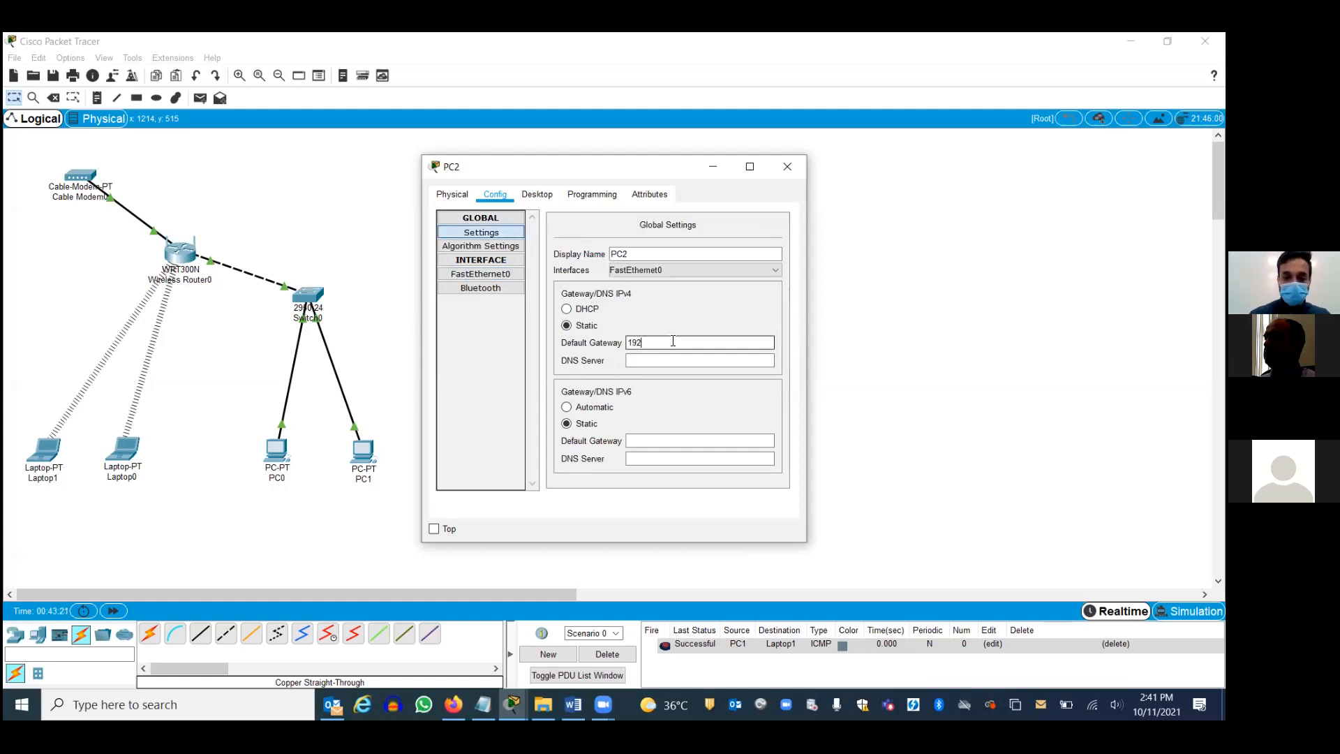
type(".168.0.")
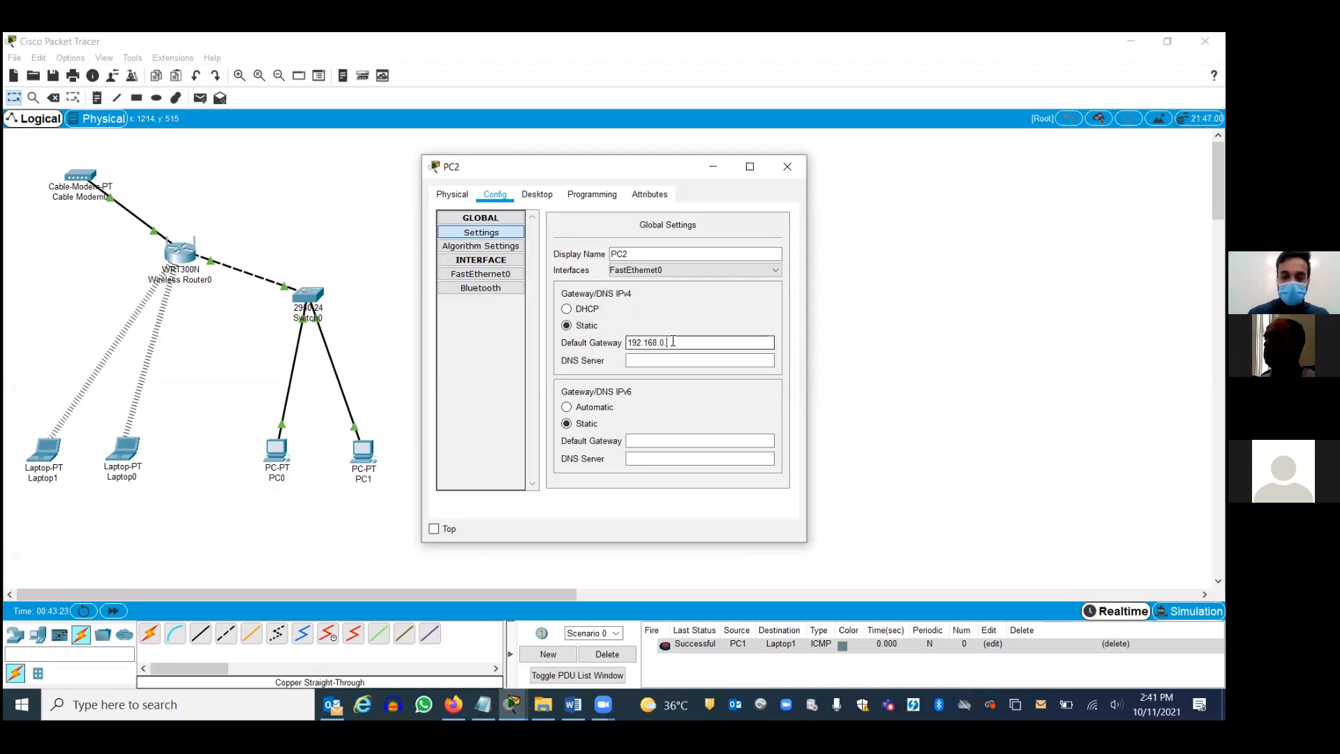
type("1")
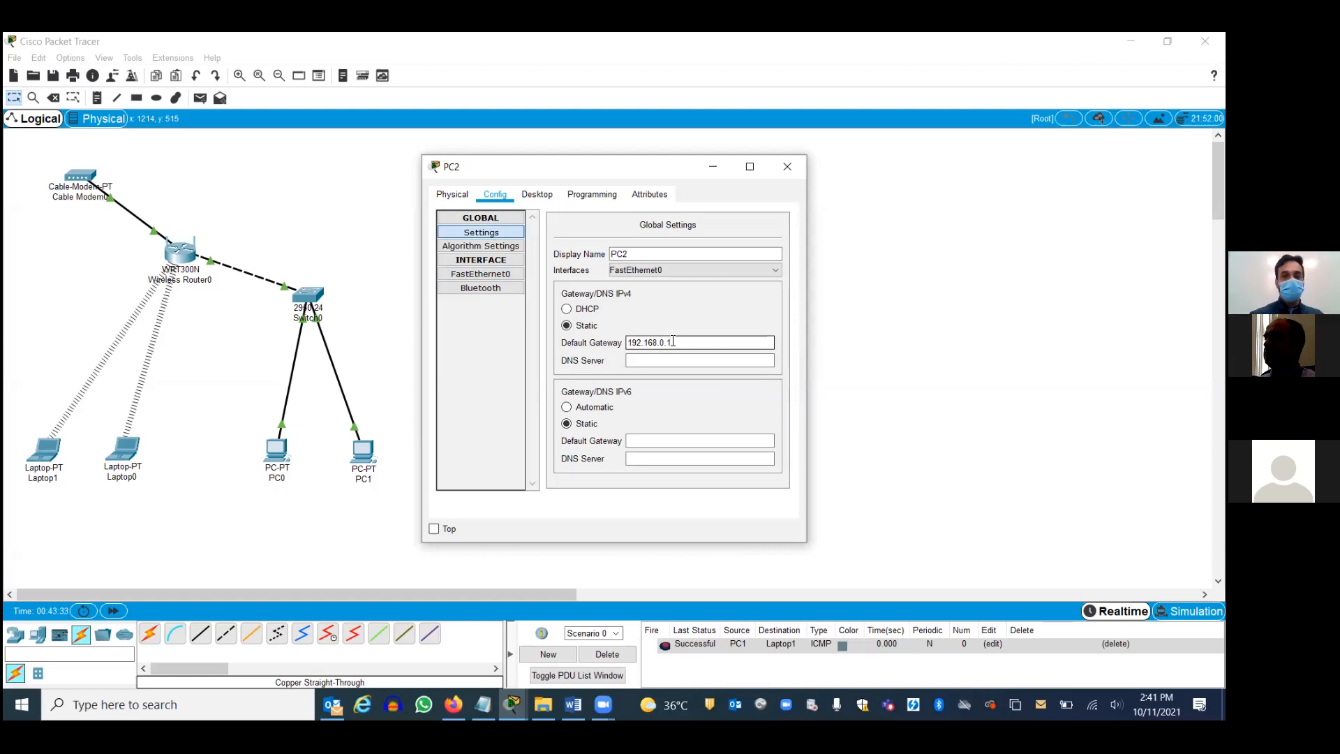
left_click(786, 166)
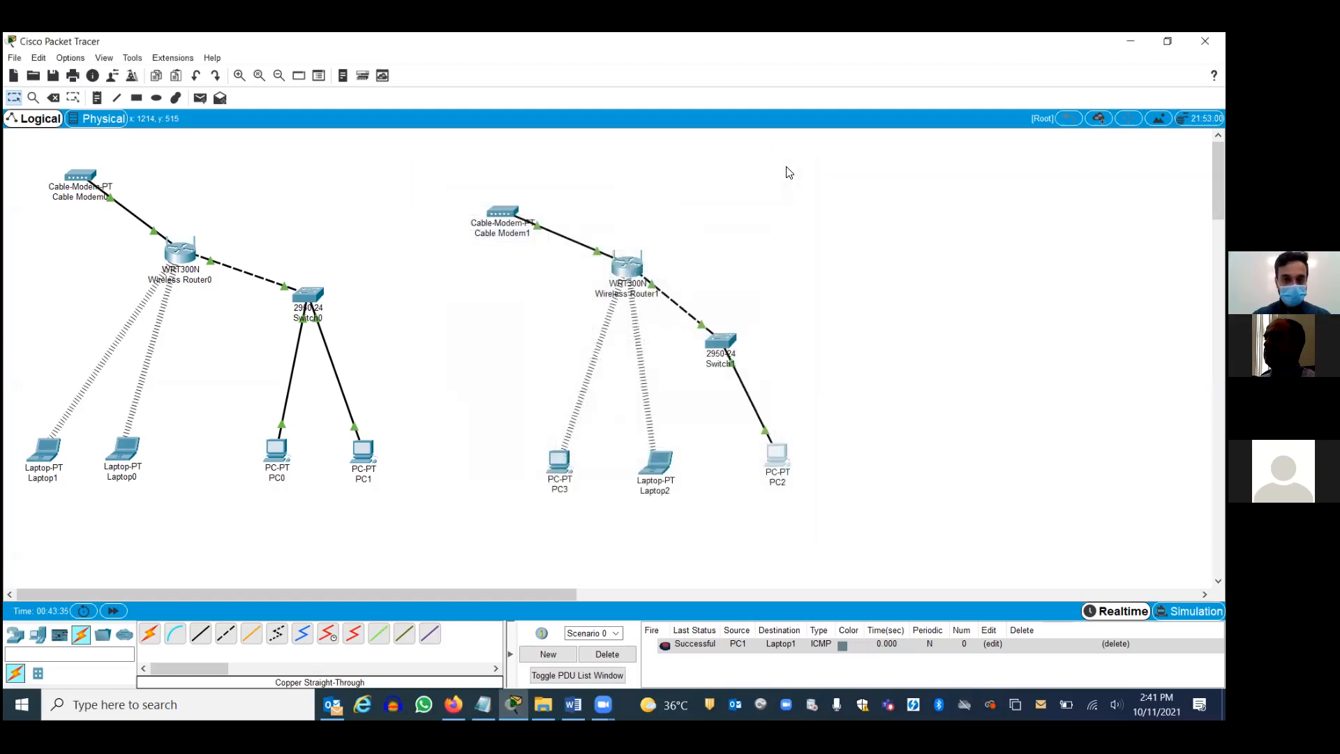
Step: Give Laptop2's Wireless0 interface the static IPv4 address 192.168.0.3 with subnet mask 255.255.255.0
left_click(658, 459)
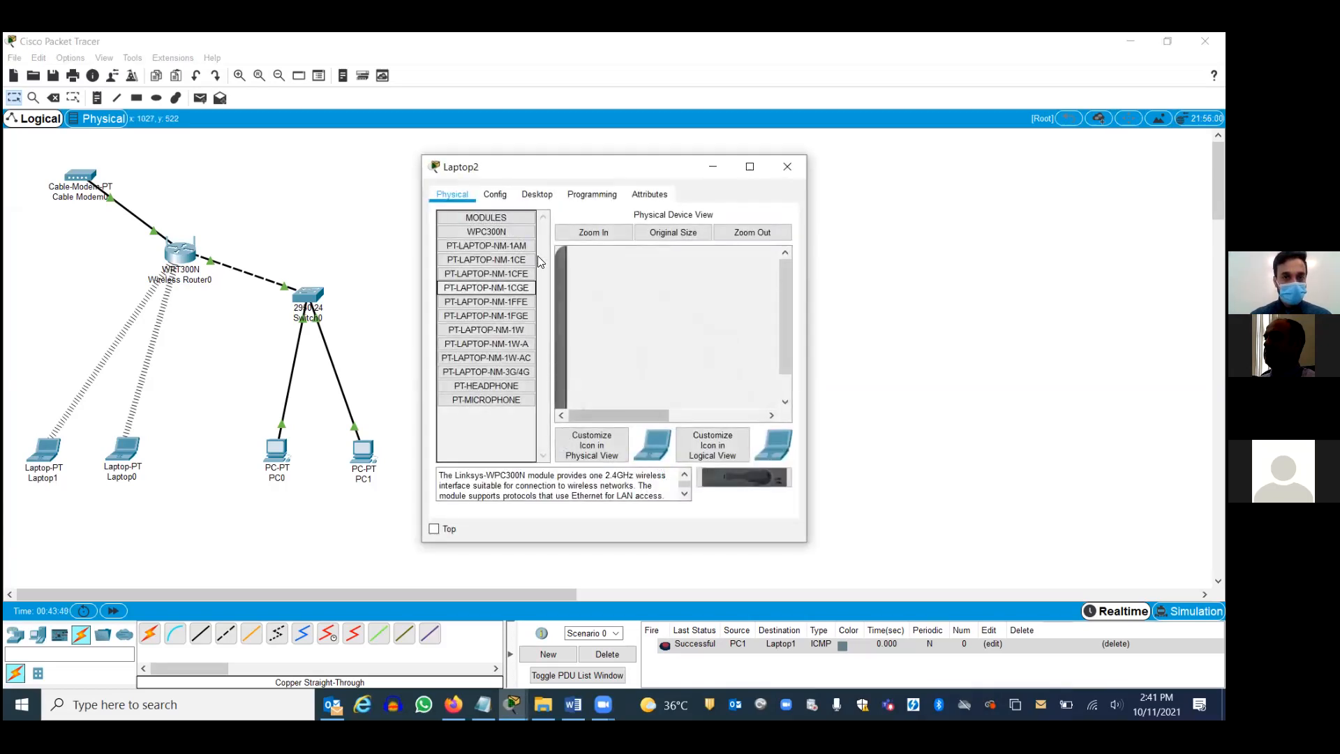
left_click(495, 194)
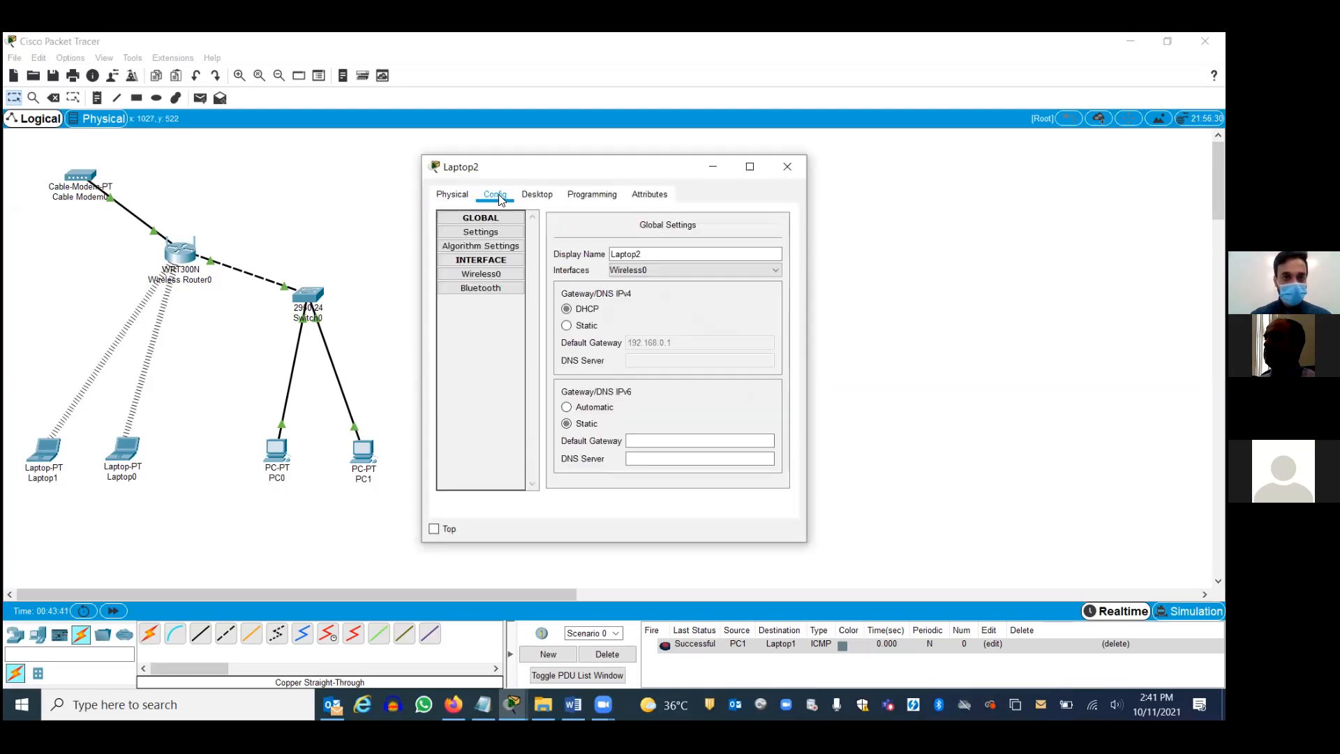
left_click(494, 275)
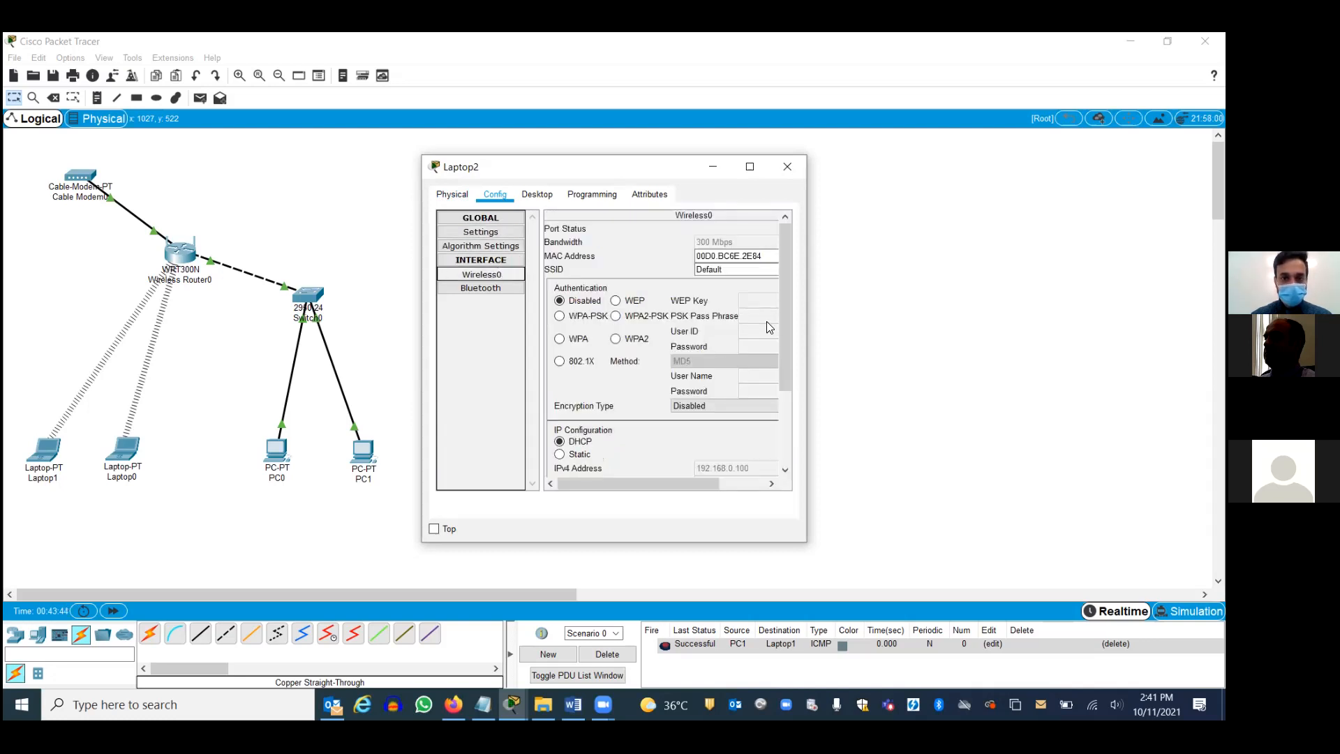
left_click_drag(784, 306, 780, 369)
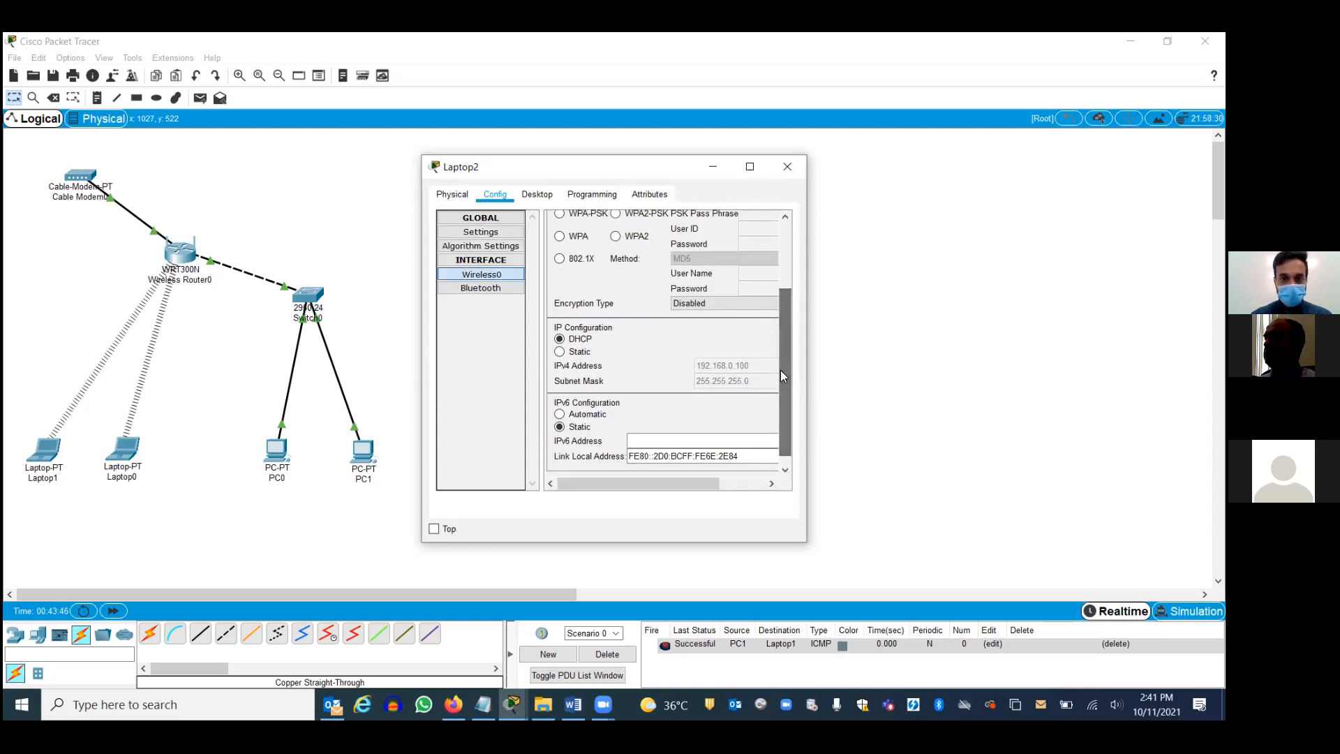
left_click(561, 353)
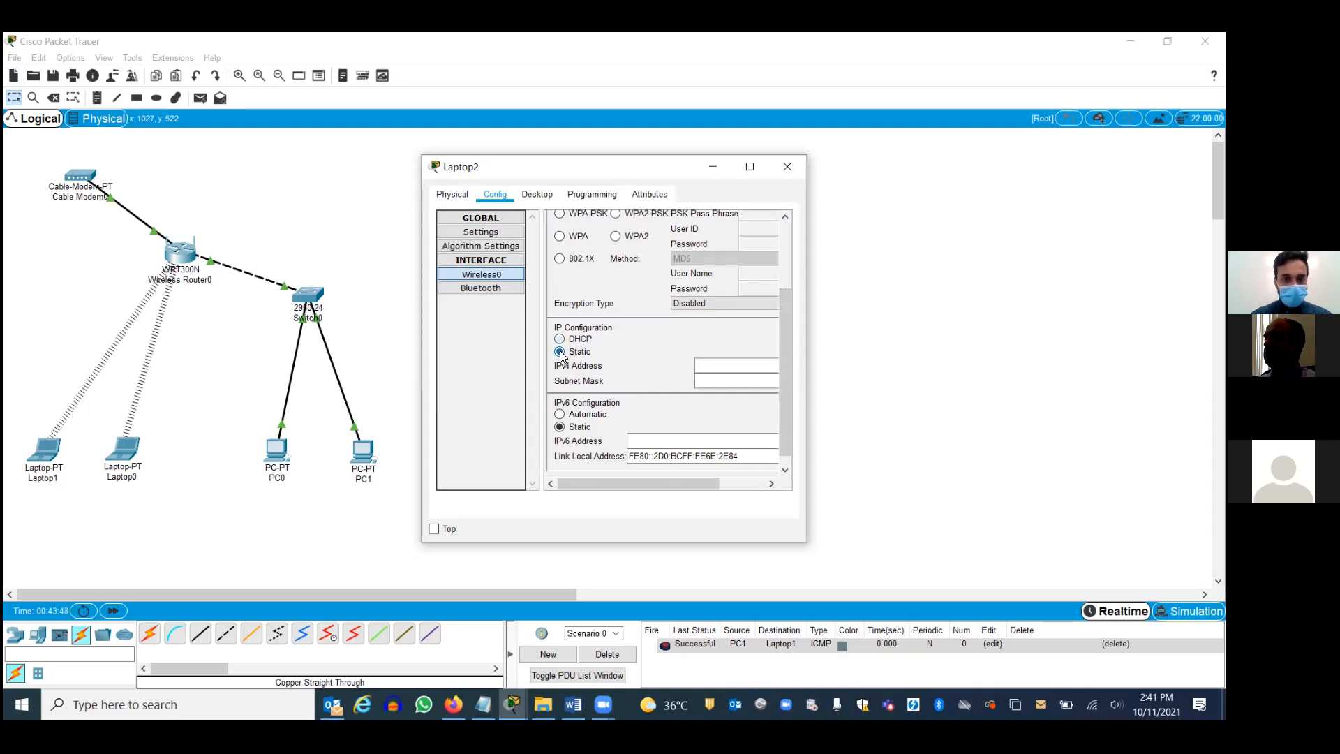
left_click(715, 363)
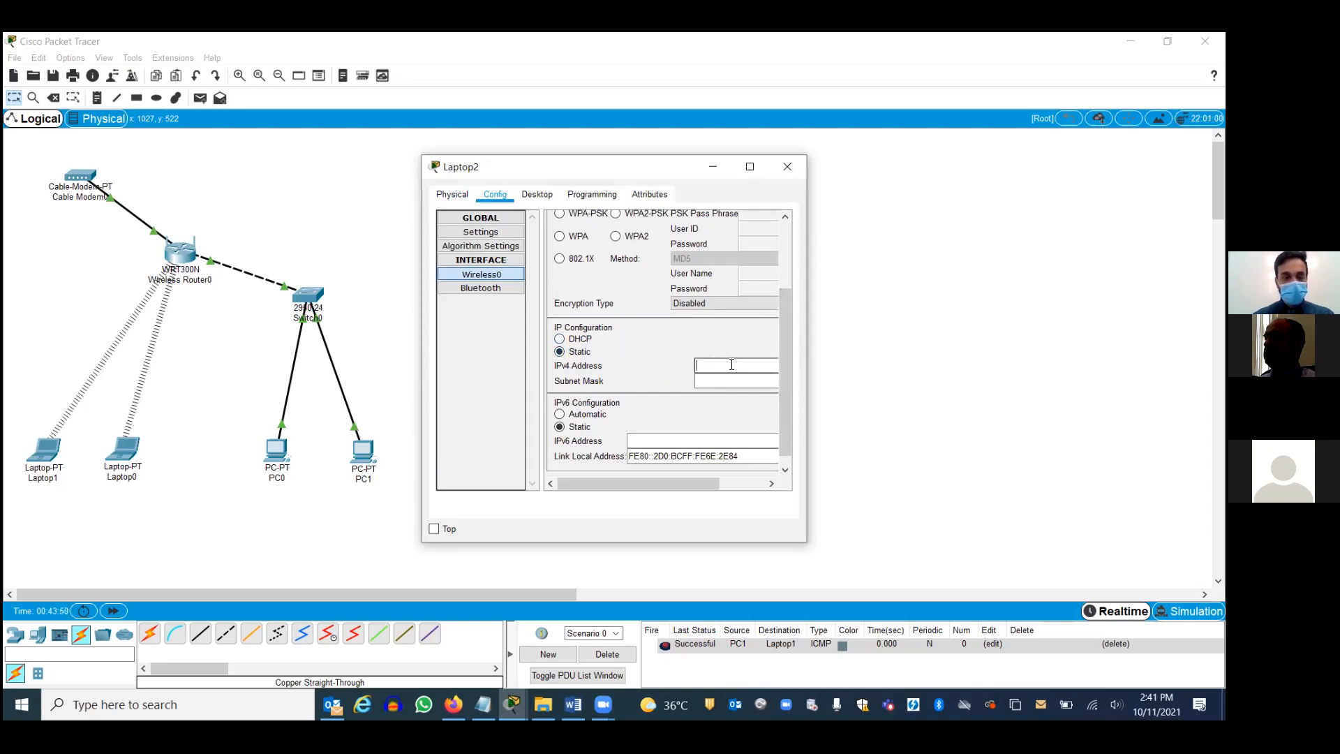
type("192.1")
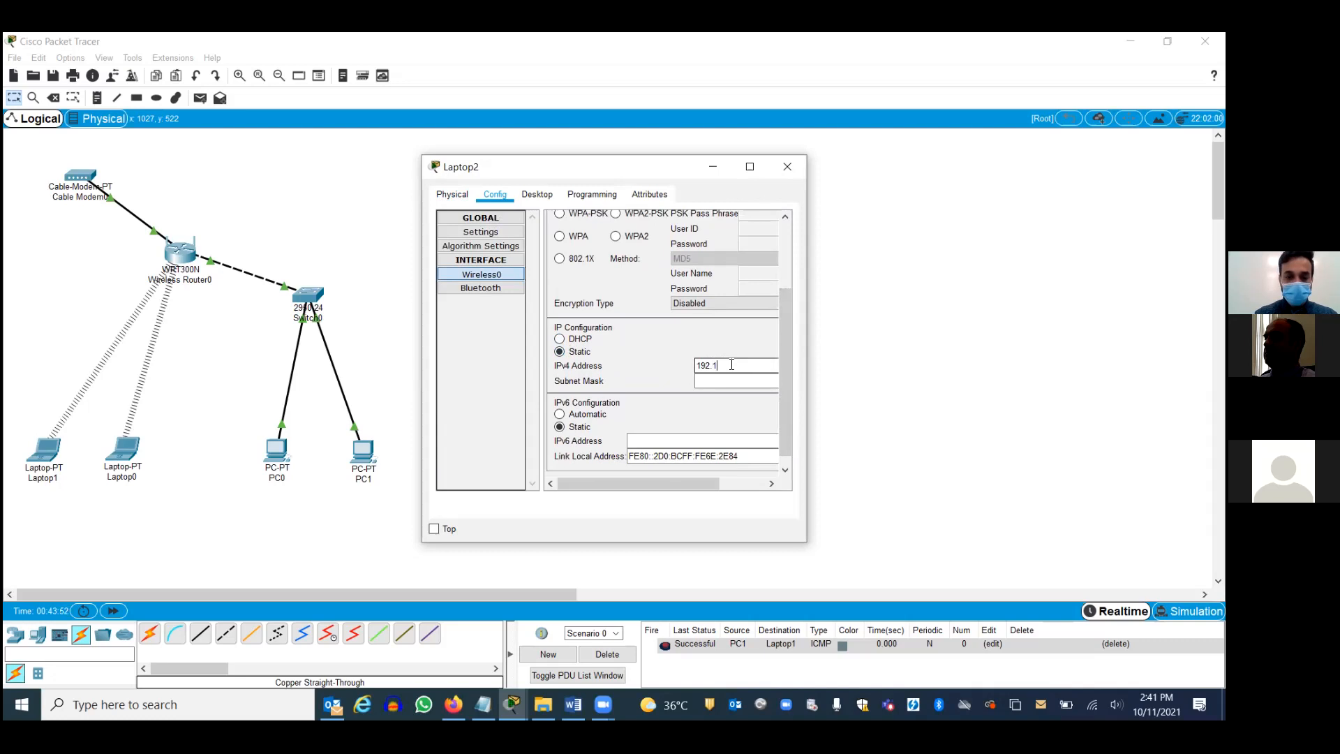
type("68.")
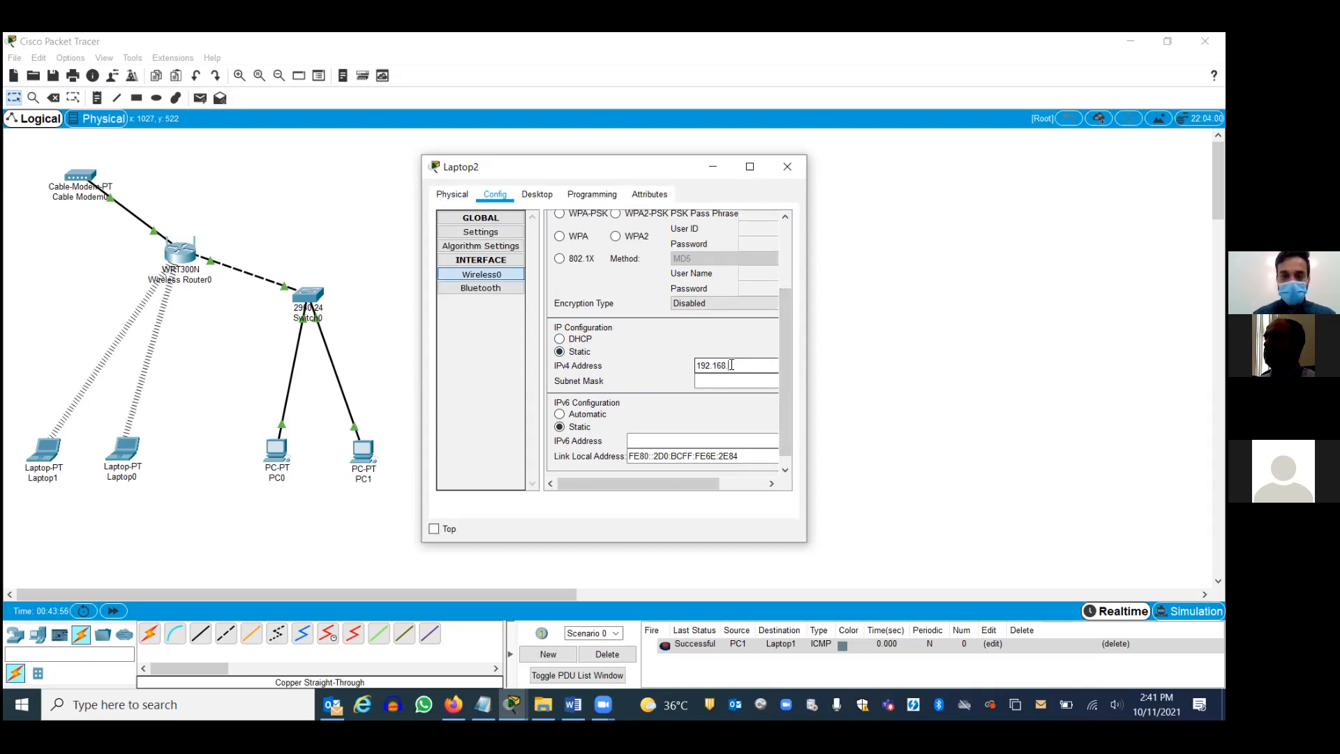
type("0")
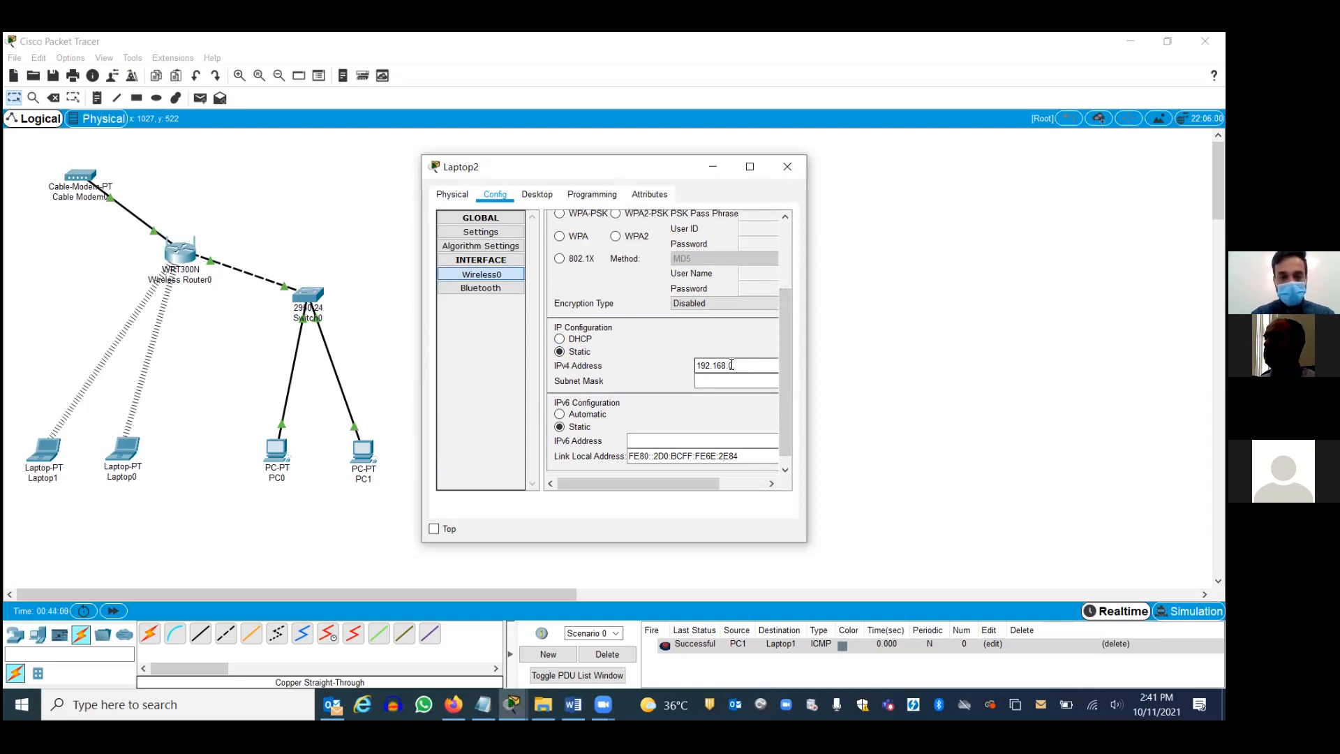
type(".3")
key("Tab")
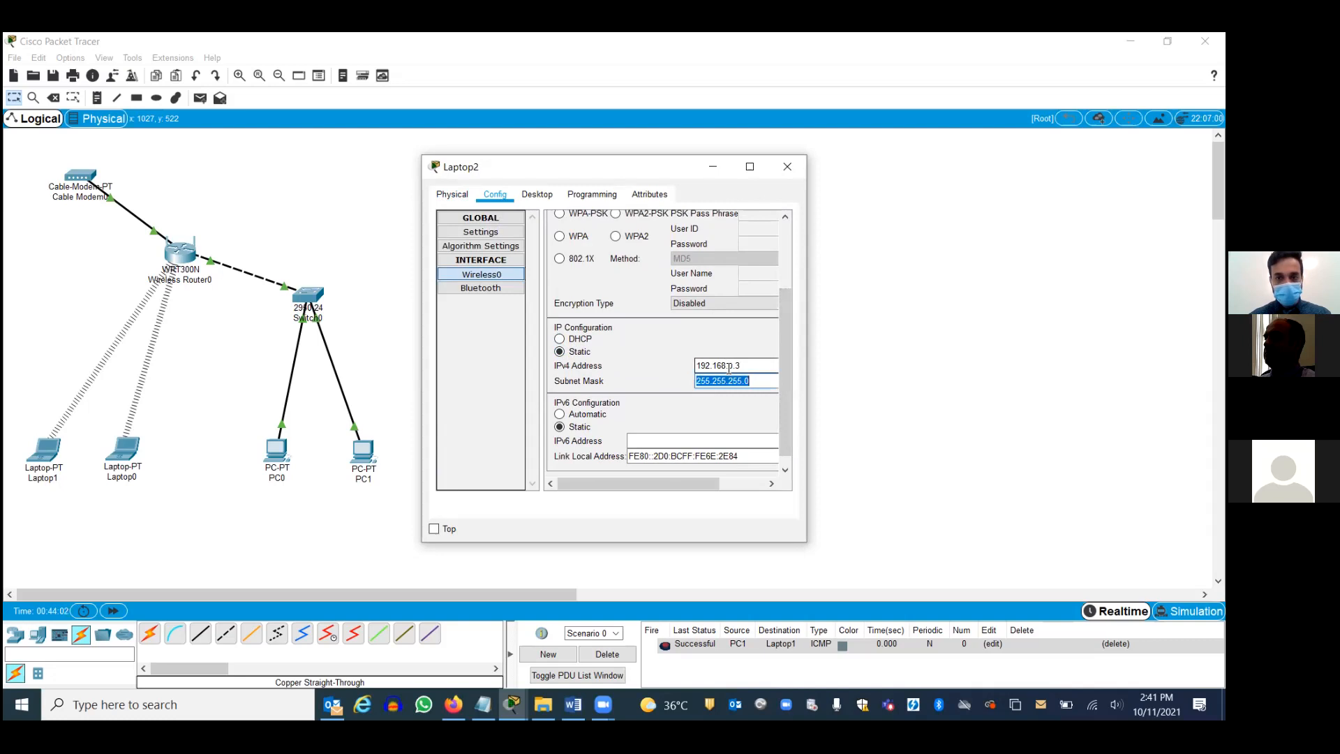
scroll(789, 362, "down", 1)
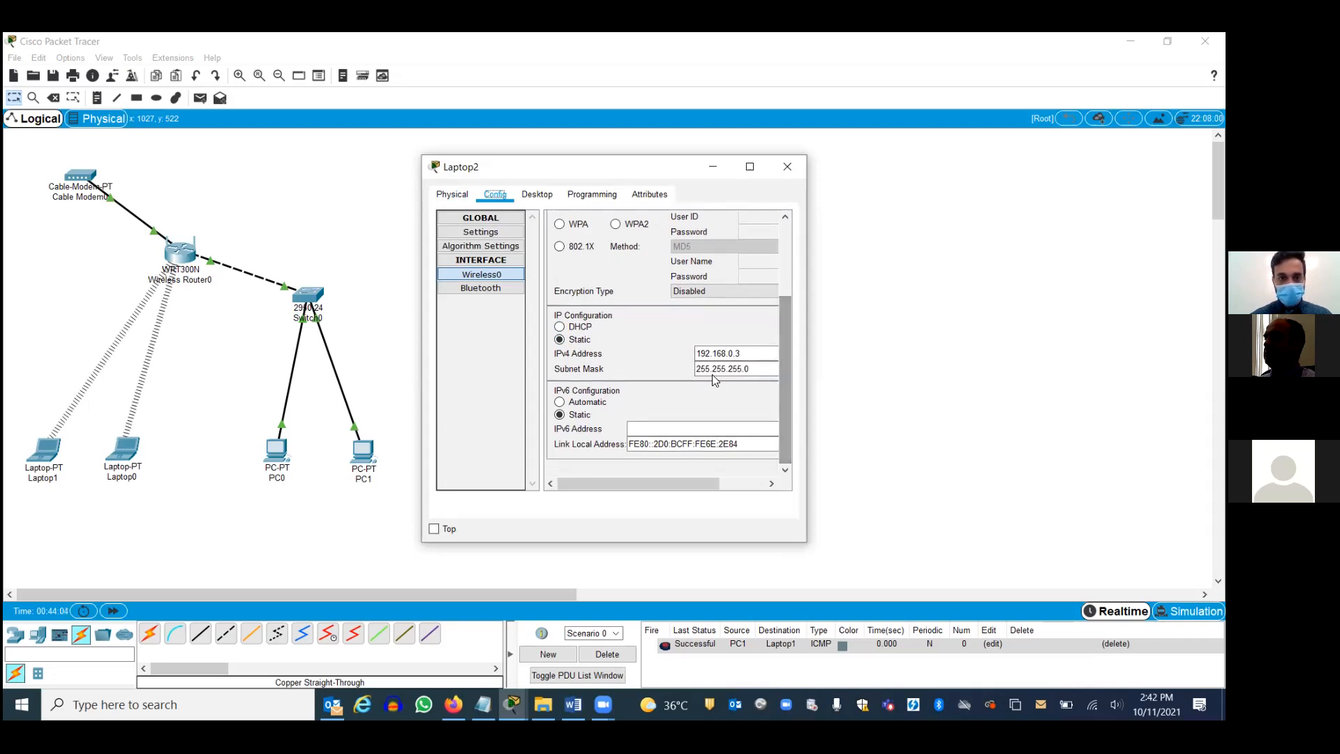
Step: Set Laptop2's static IPv4 default gateway to 192.168.0.1 and close its window
left_click(480, 229)
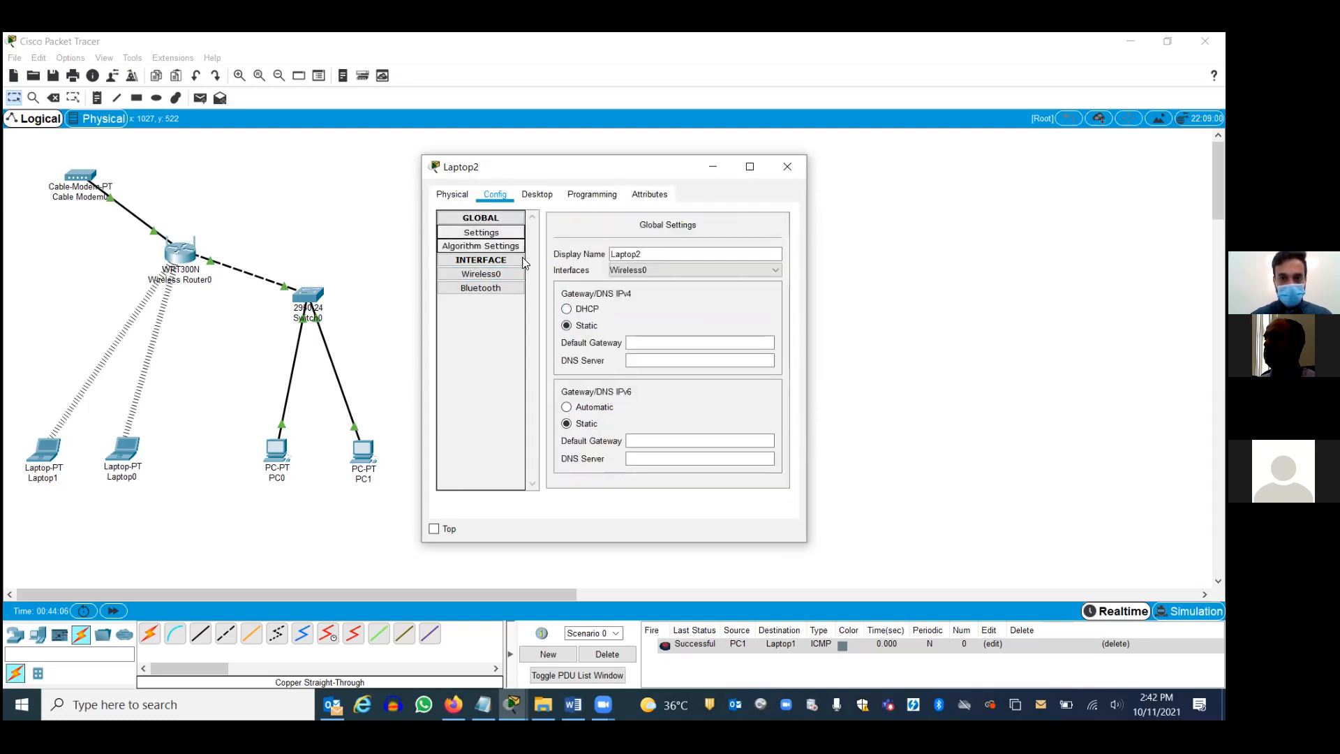
left_click(656, 343)
type("192")
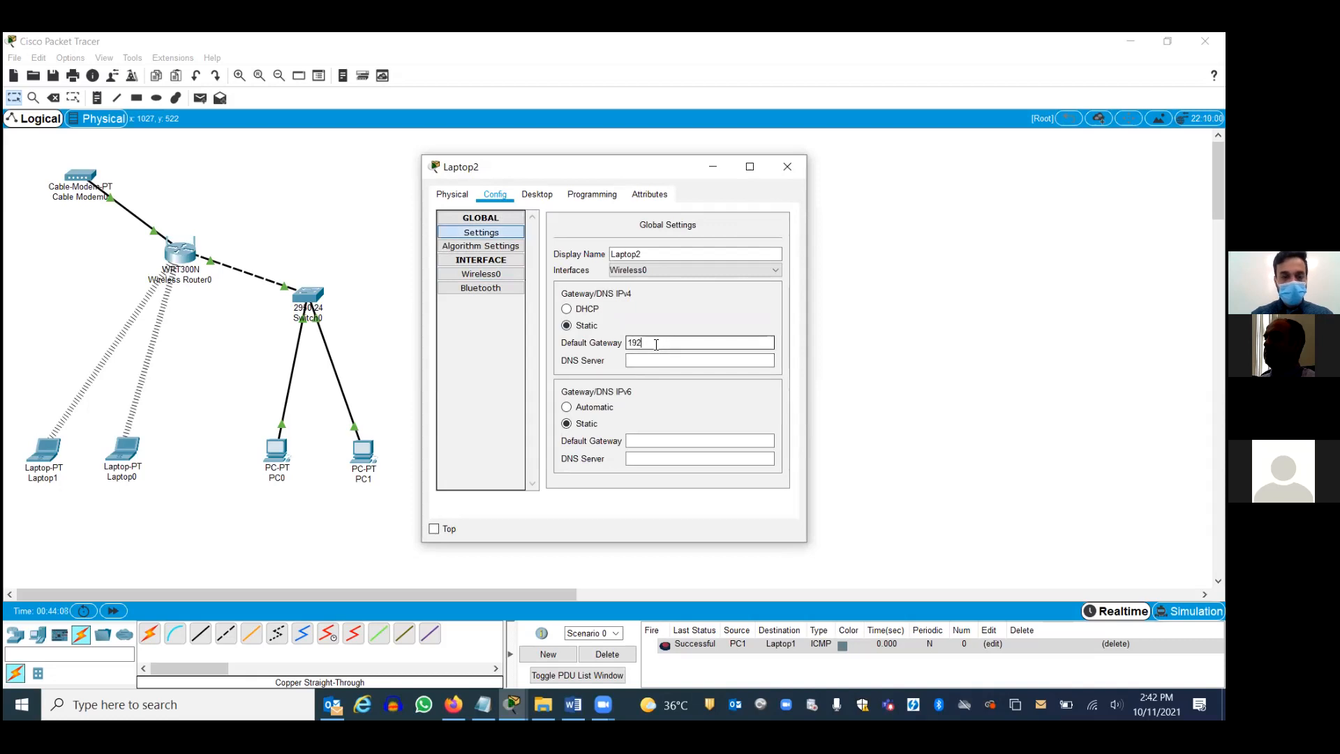
type(".168")
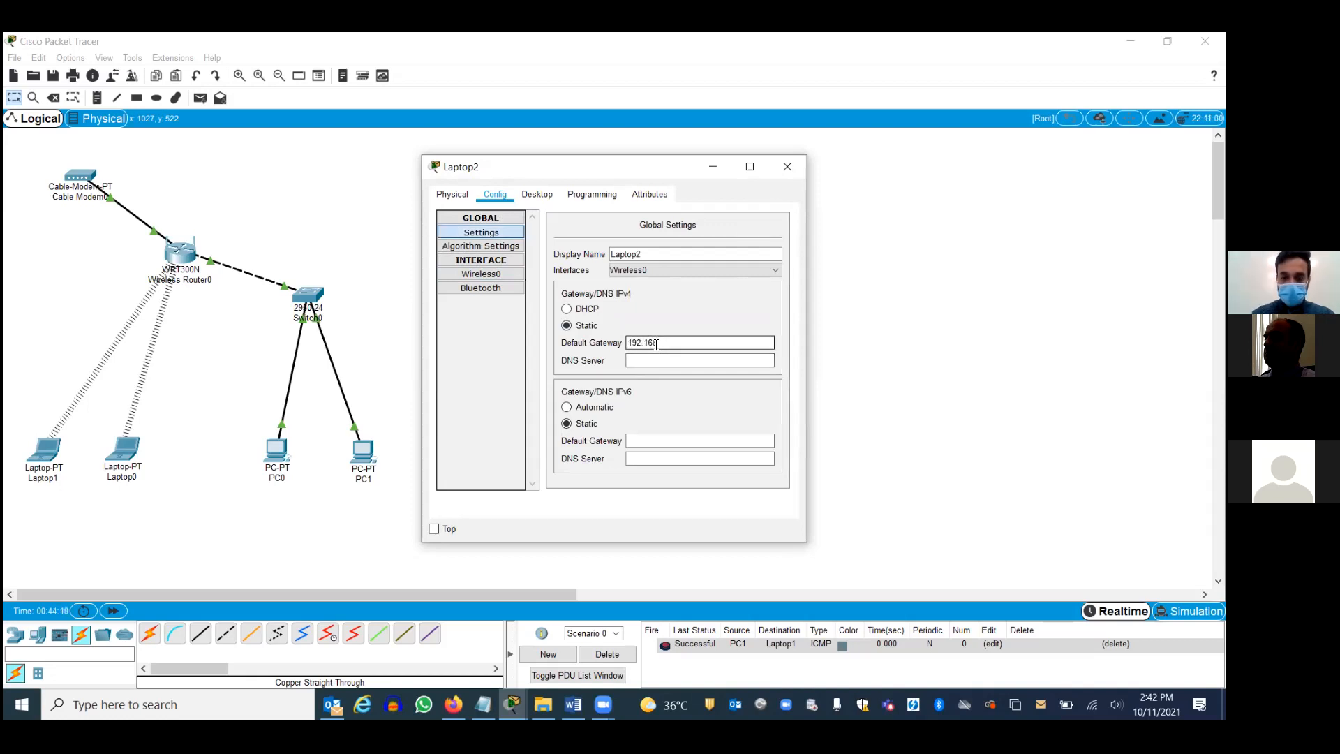
type(".0.1")
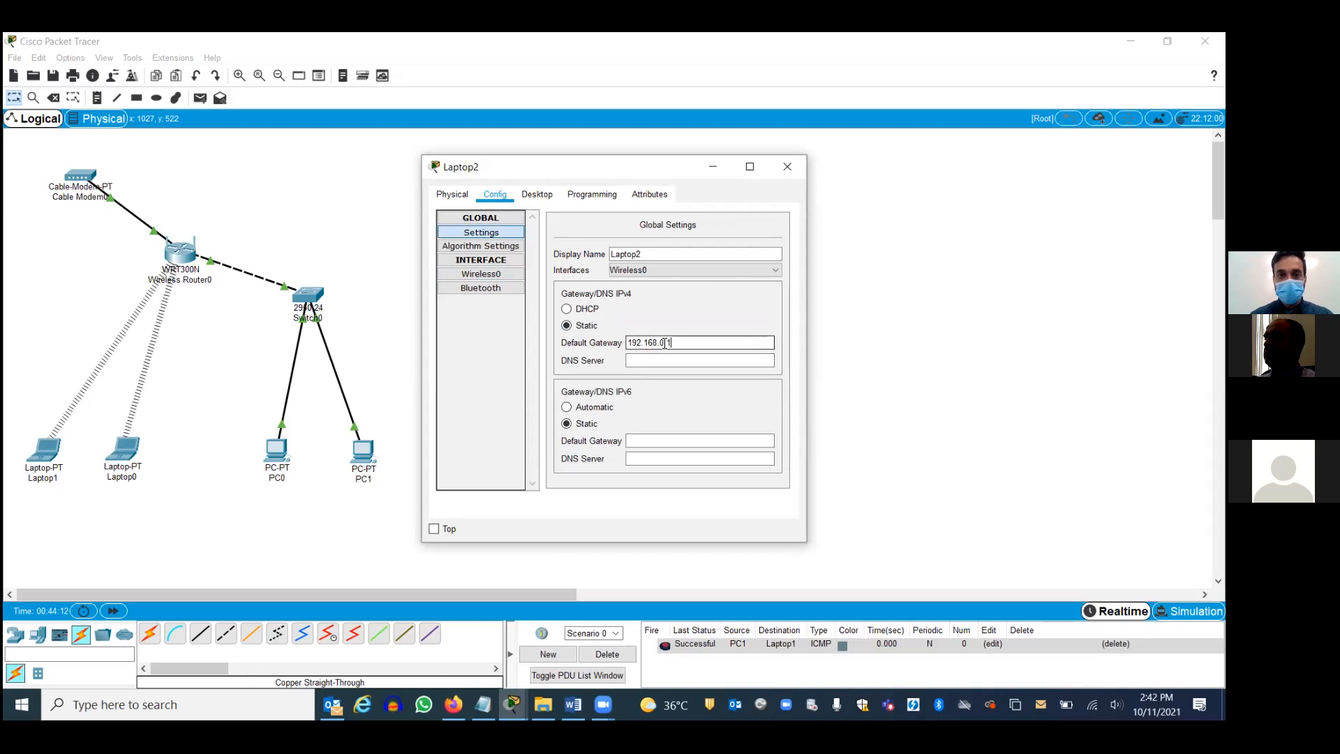
left_click(789, 167)
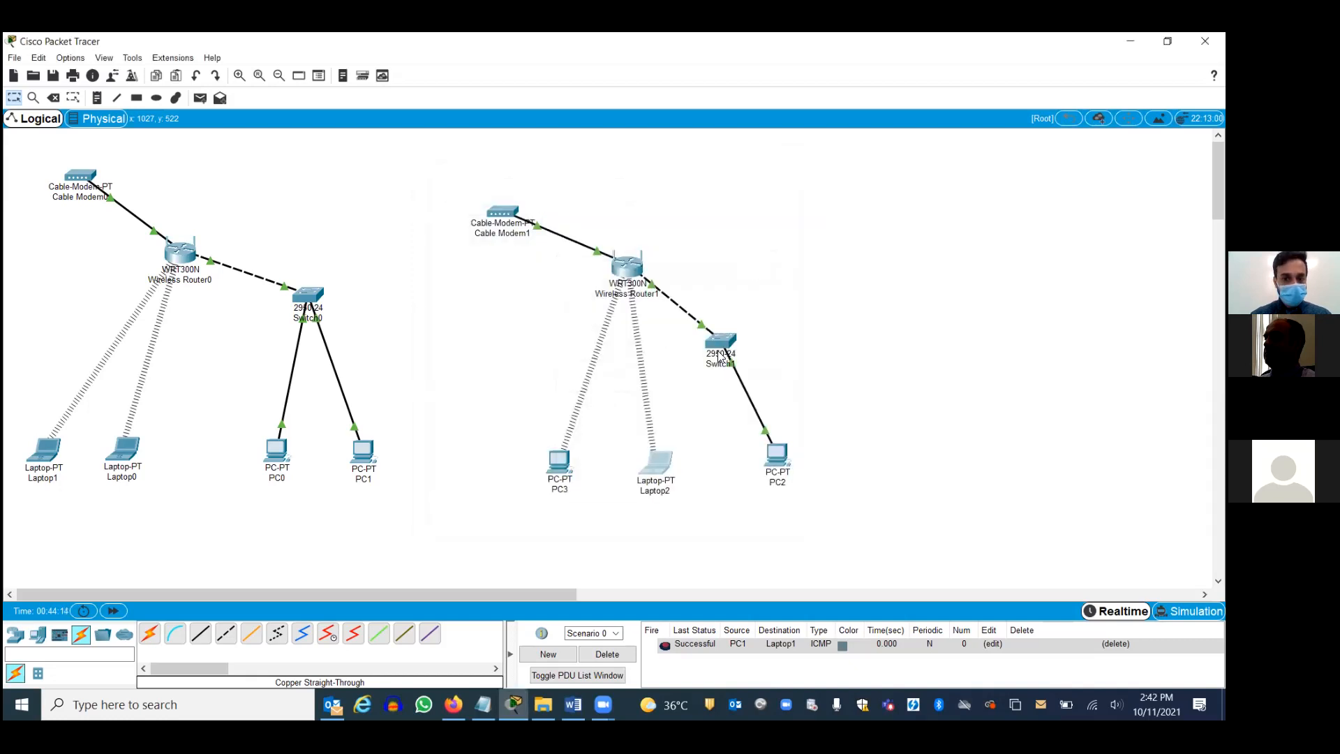
Step: Add a PC to the right of PC2, connect it to Switch1 with a copper straight-through cable, and shift PC2 slightly left
left_click(38, 634)
left_click_drag(149, 633, 892, 472)
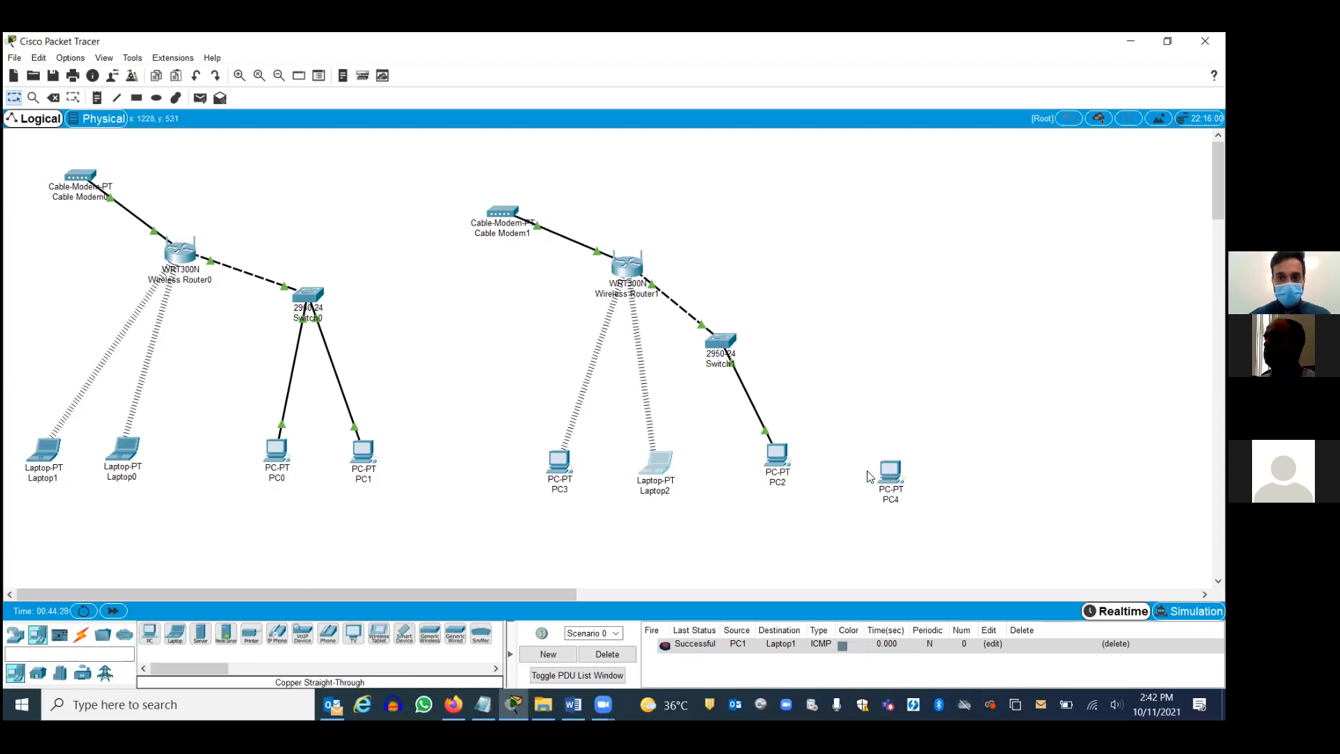
left_click(81, 634)
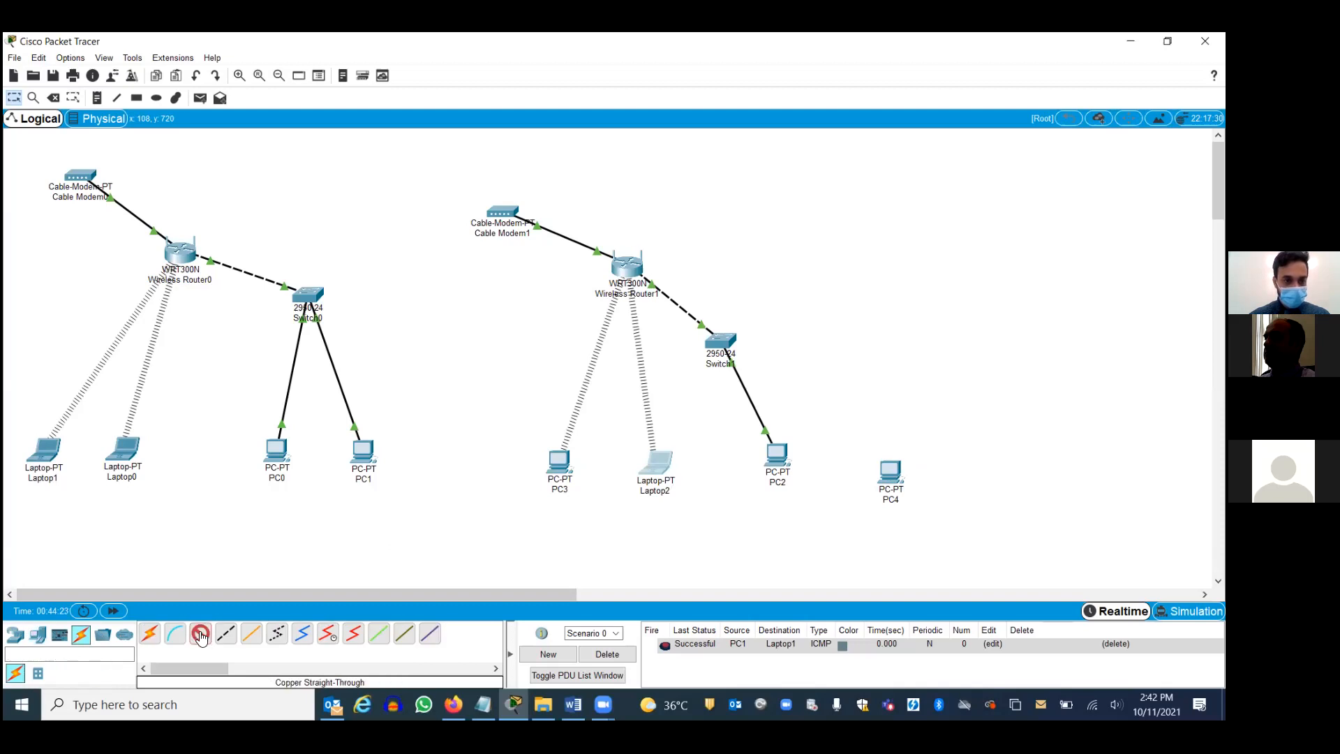
left_click(891, 469)
left_click(948, 517)
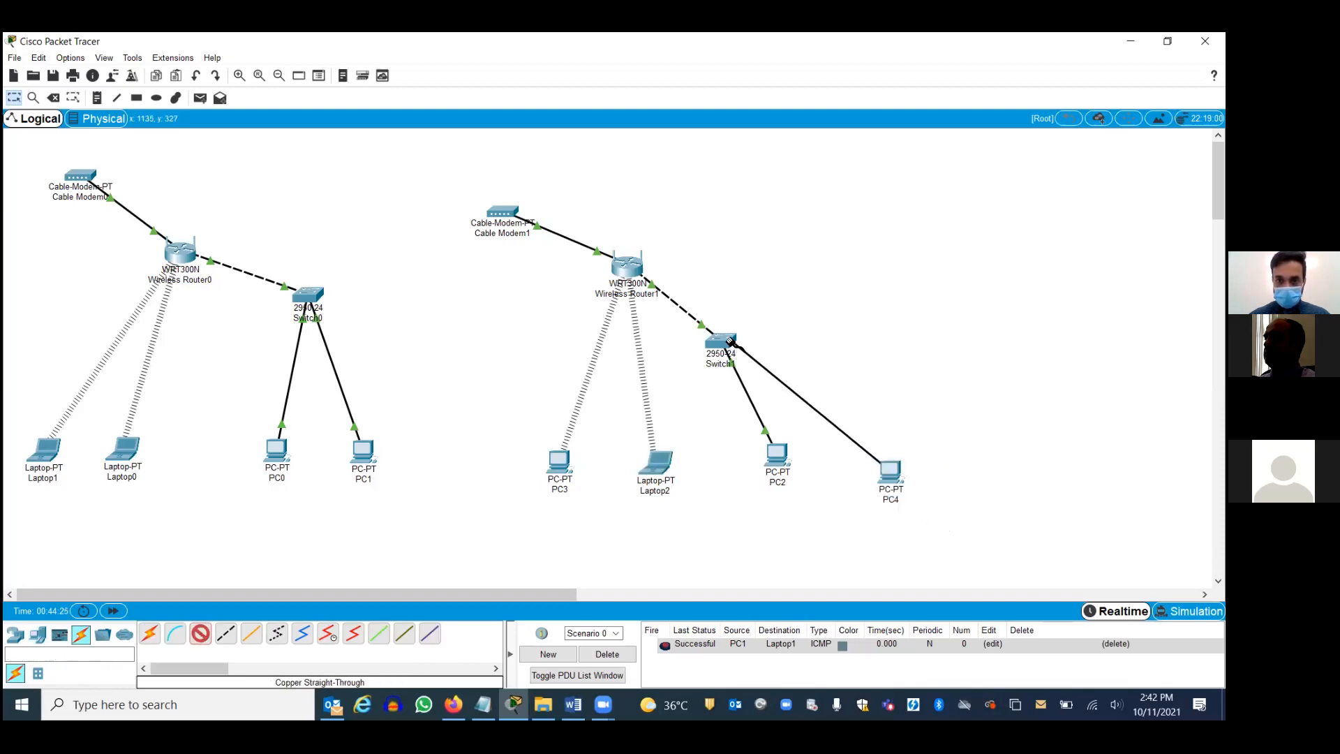
left_click(725, 342)
left_click(782, 359)
left_click_drag(779, 452, 745, 468)
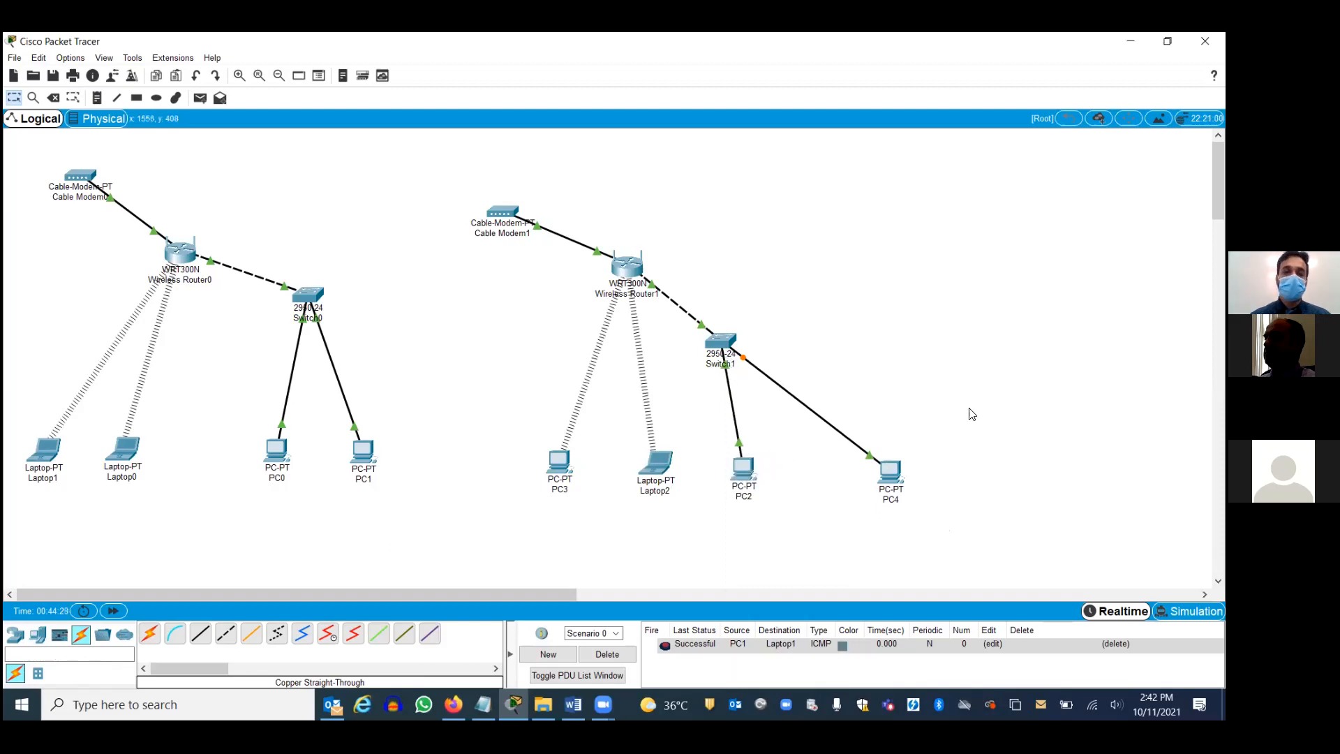
Step: Assign PC4's FastEthernet0 interface the static IPv4 address 192.168.0.4 with subnet mask 255.255.255.0
left_click(891, 469)
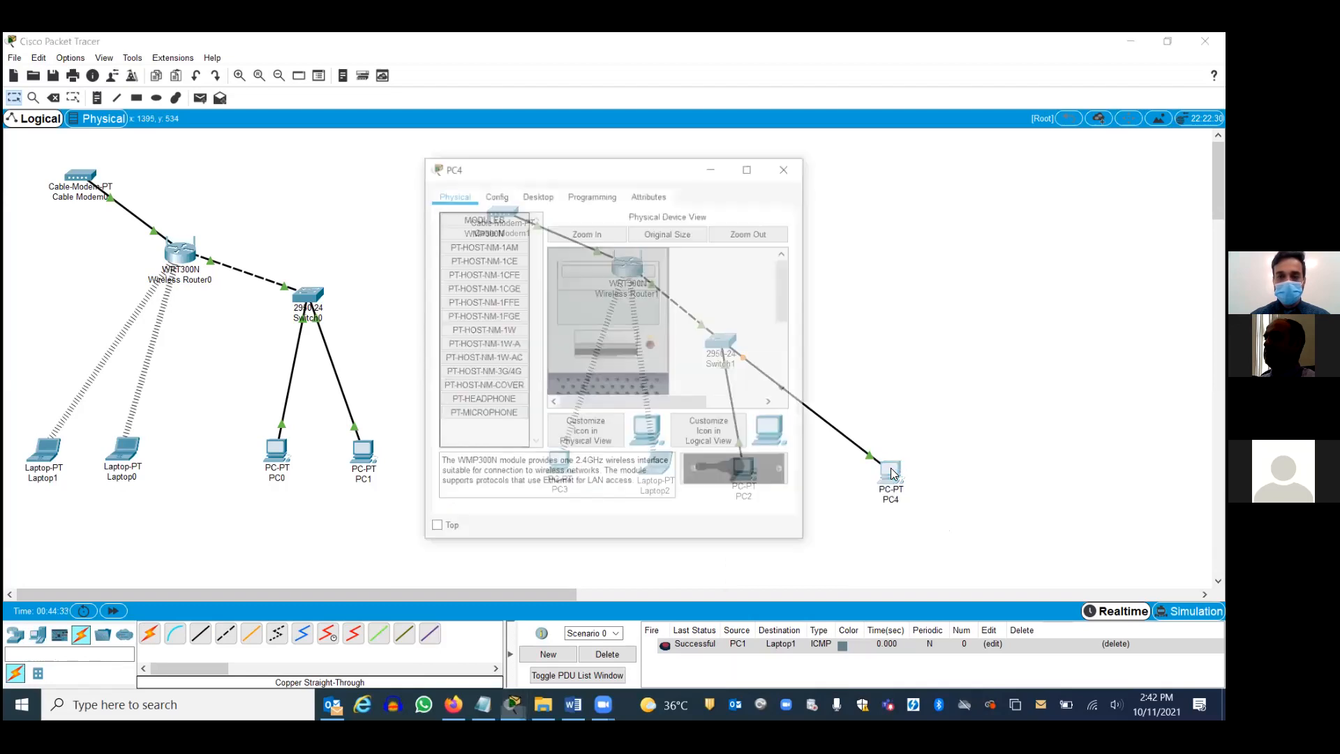
left_click(496, 195)
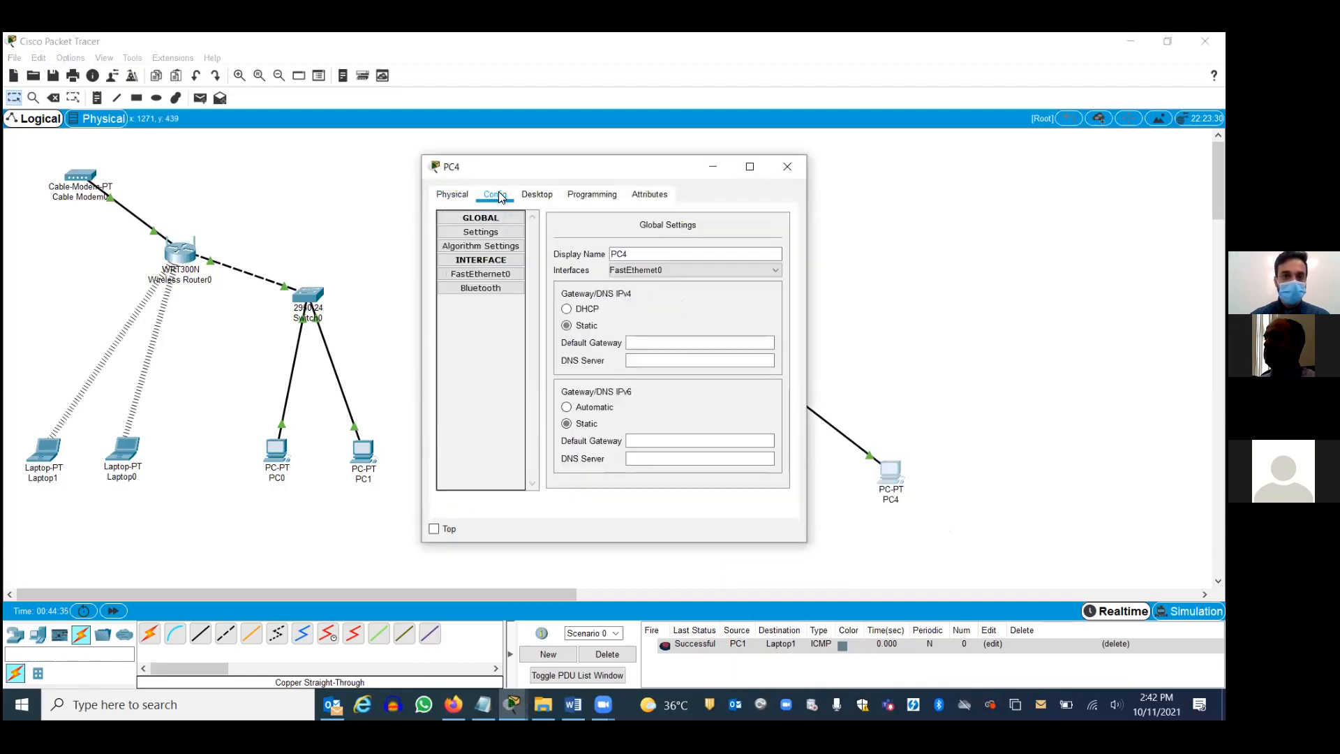
left_click(491, 275)
left_click(678, 323)
type("192.168.0.4")
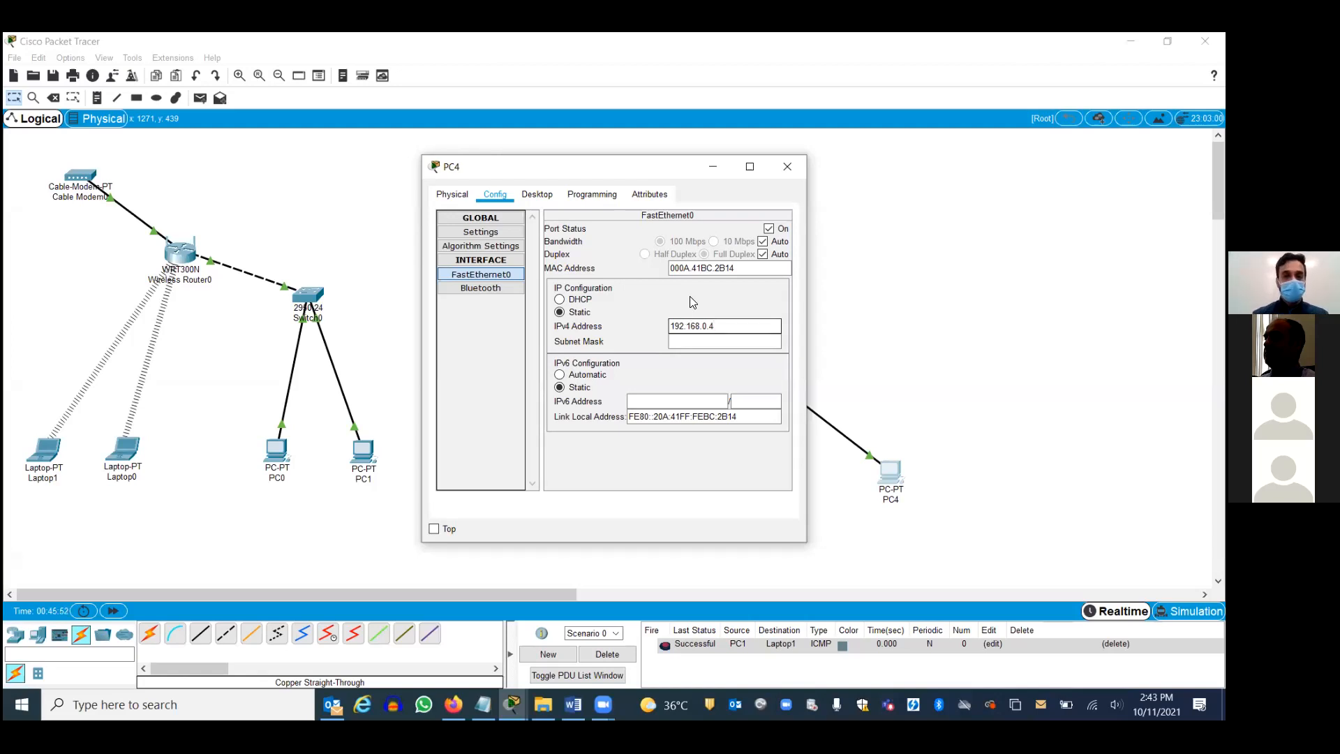
left_click(699, 341)
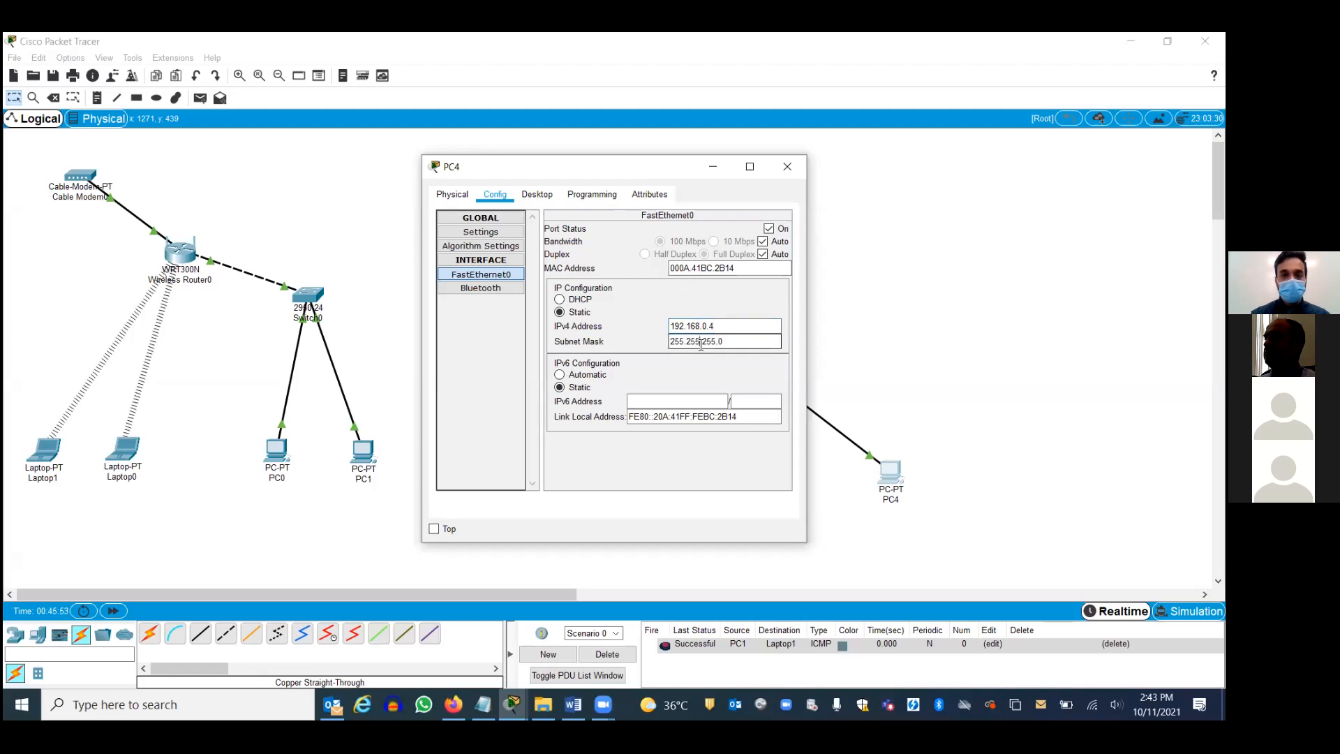
left_click(791, 166)
Step: Set PC4's IPv4 default gateway to 192.168.0.1 and nudge PC4 slightly up and left in the workspace
left_click(889, 479)
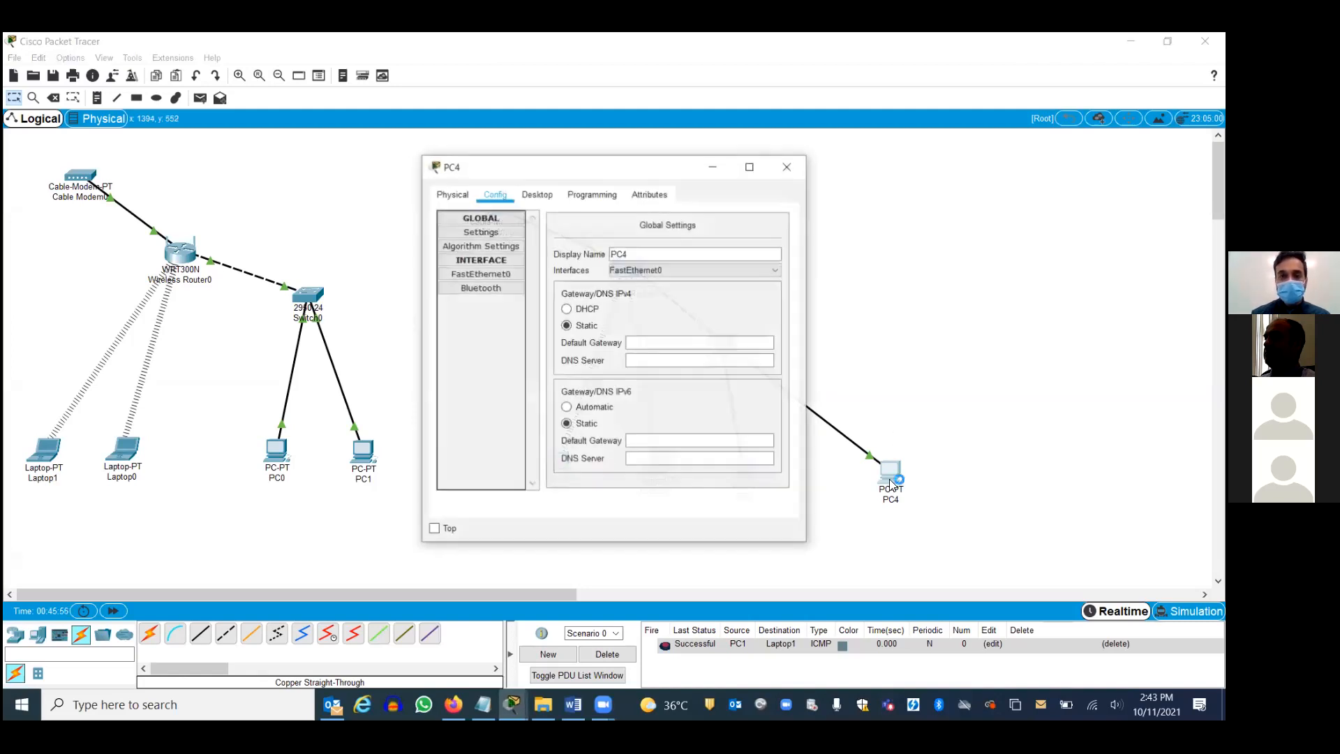
left_click(649, 342)
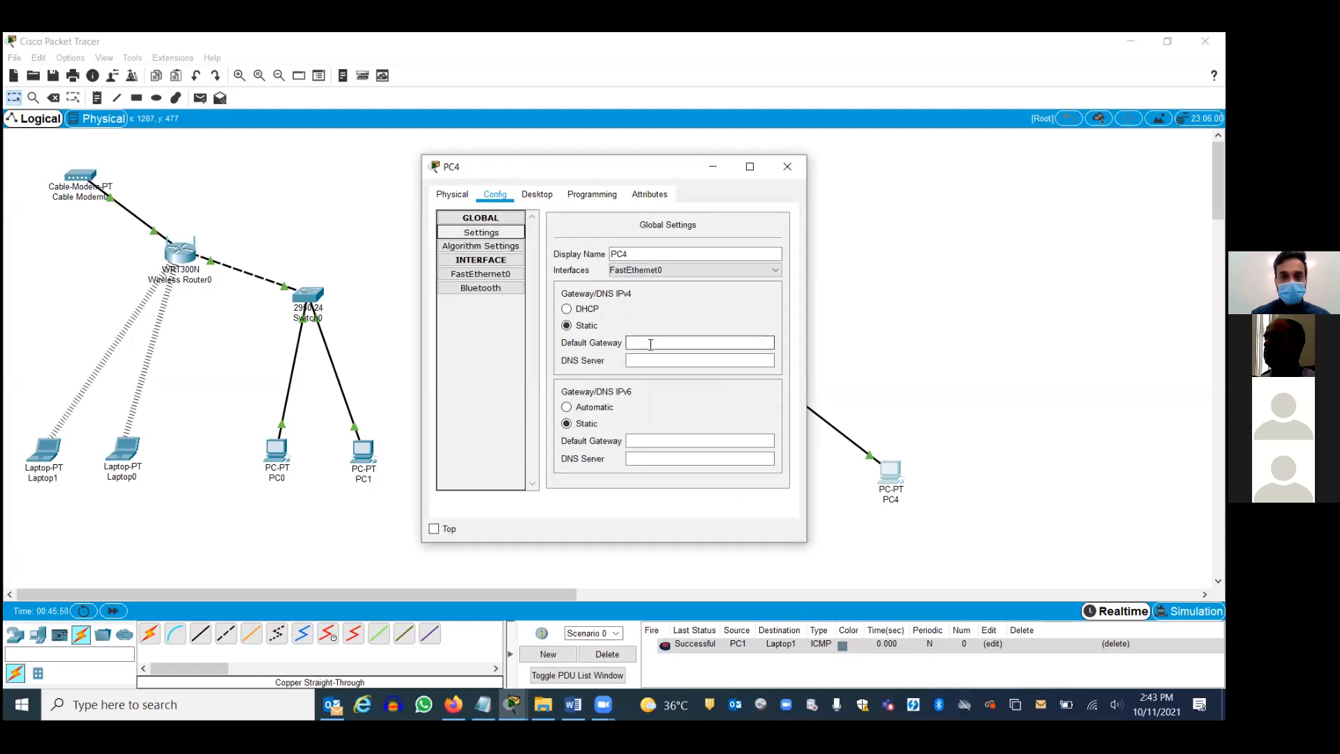
type("192.1")
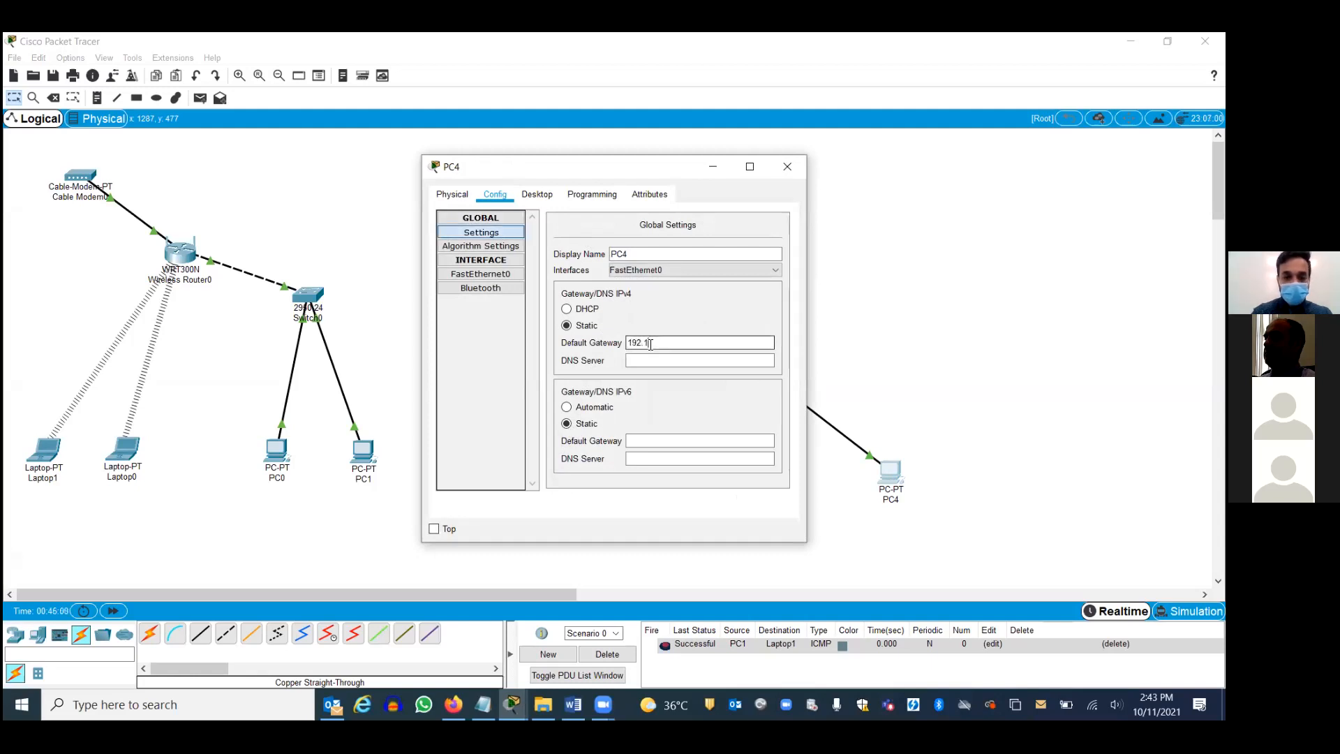
type("68.0.1")
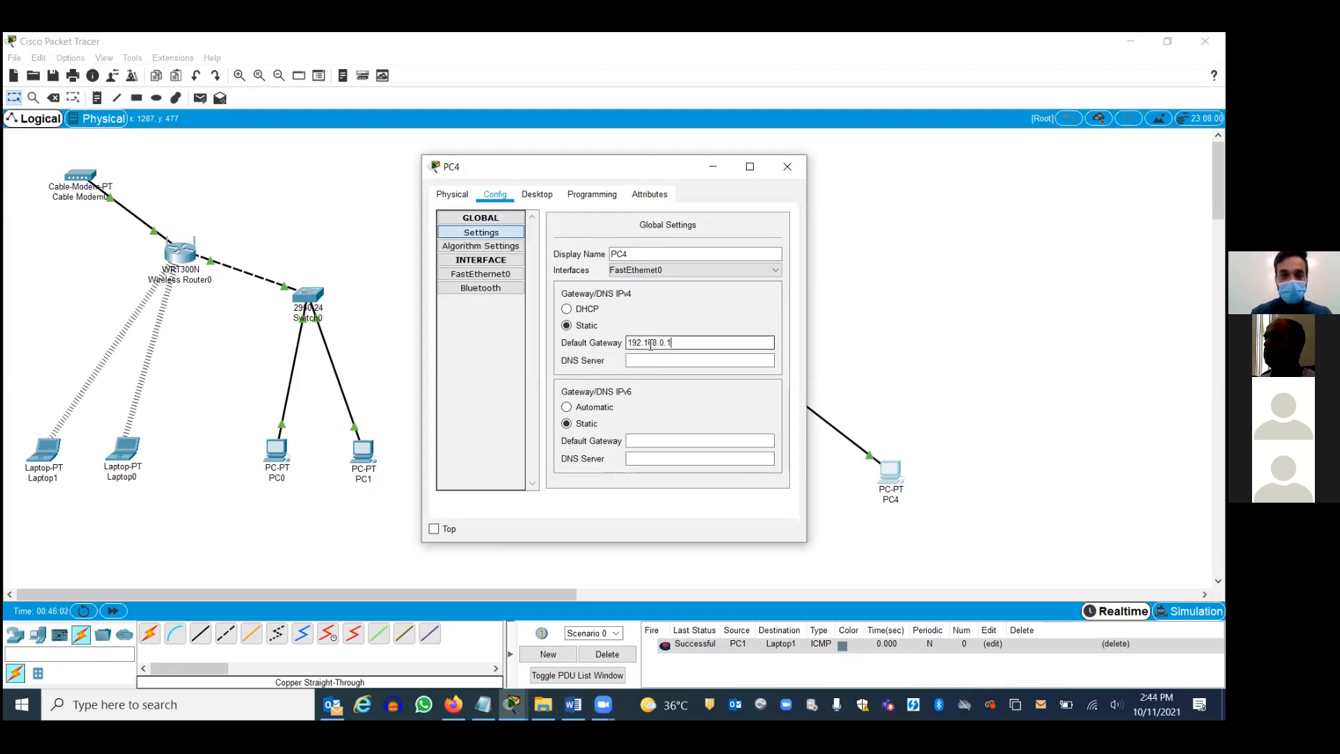
left_click(788, 166)
left_click_drag(888, 464, 878, 456)
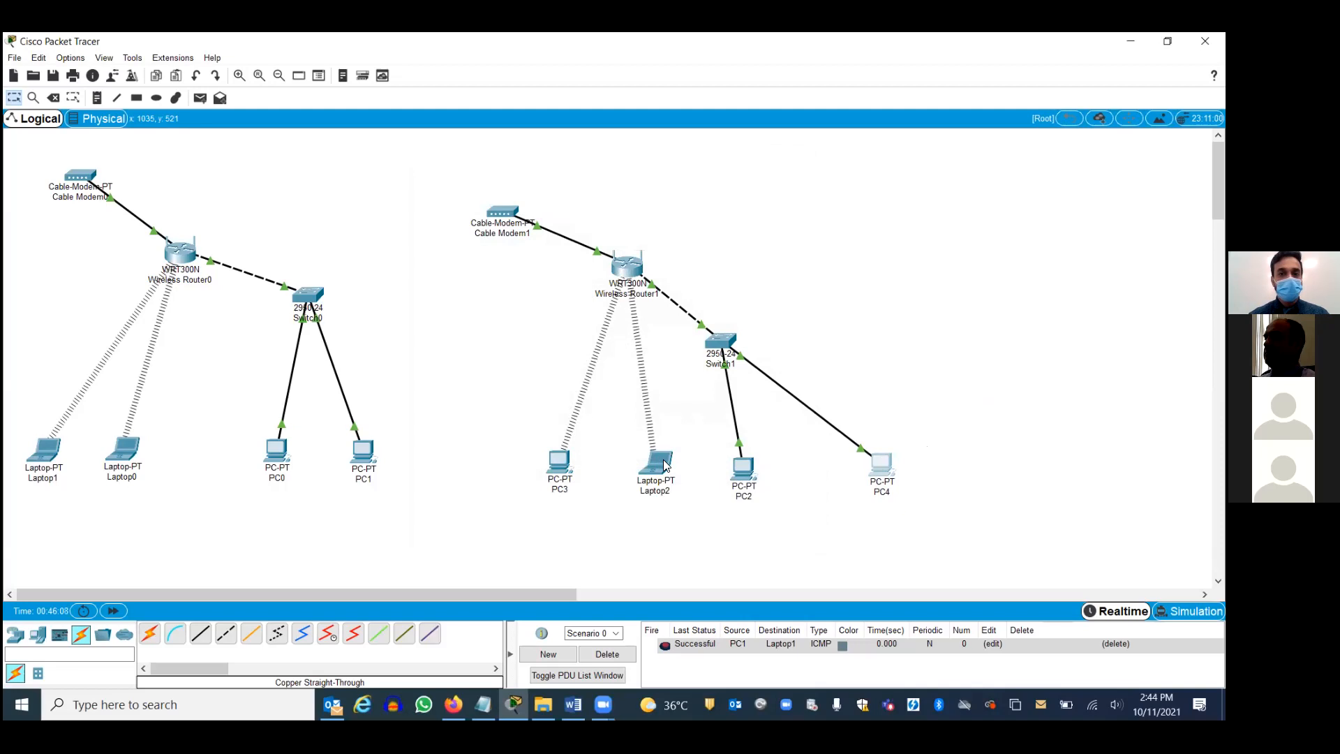
Step: Switch PC3's Wireless0 interface to static IPv4 addressing with address 192.168.0.5 and subnet mask 255.255.255.0
left_click(561, 464)
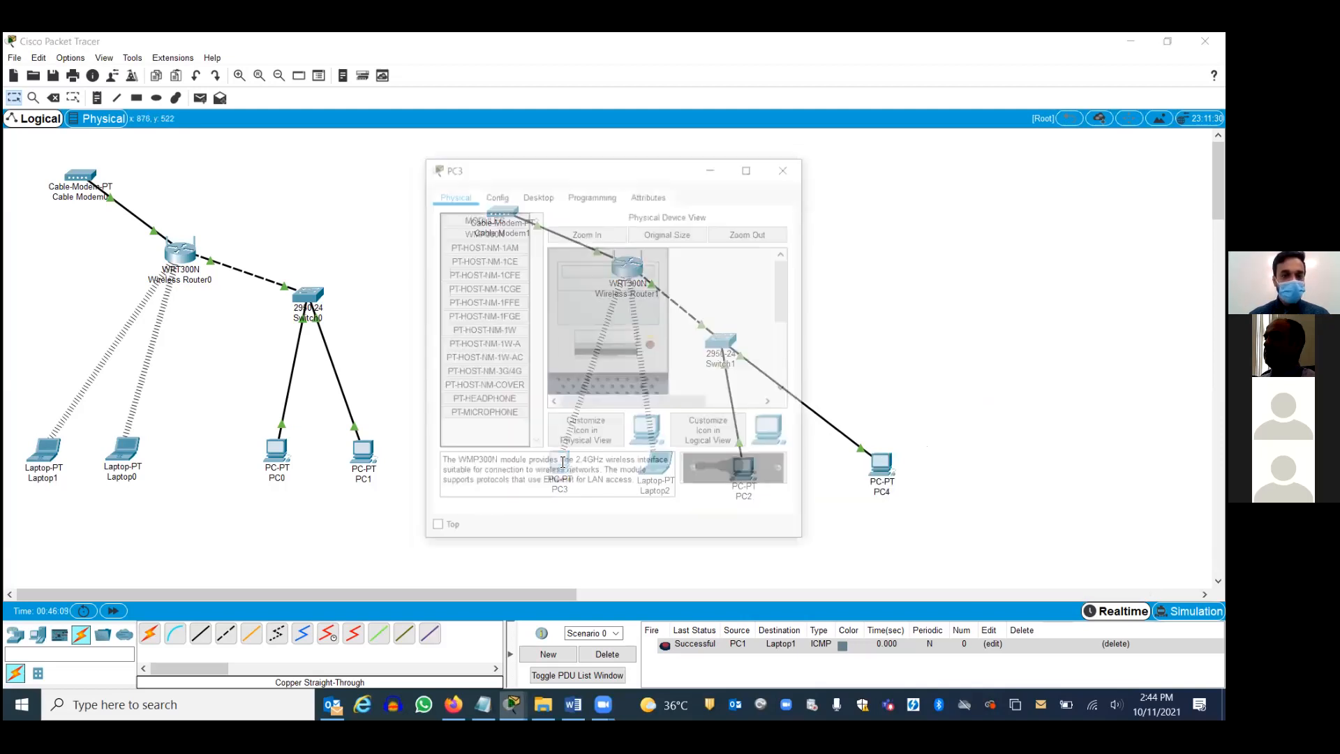
left_click(495, 194)
left_click(490, 278)
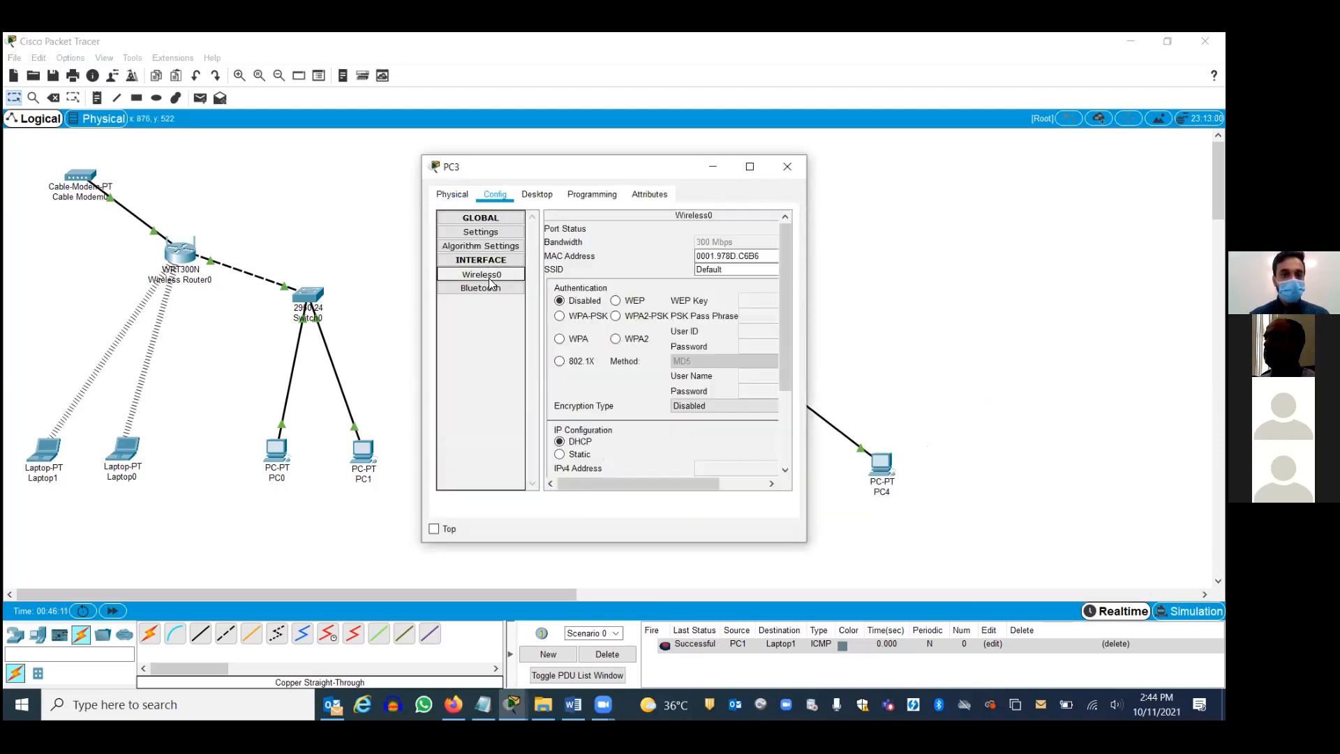
left_click_drag(780, 303, 786, 398)
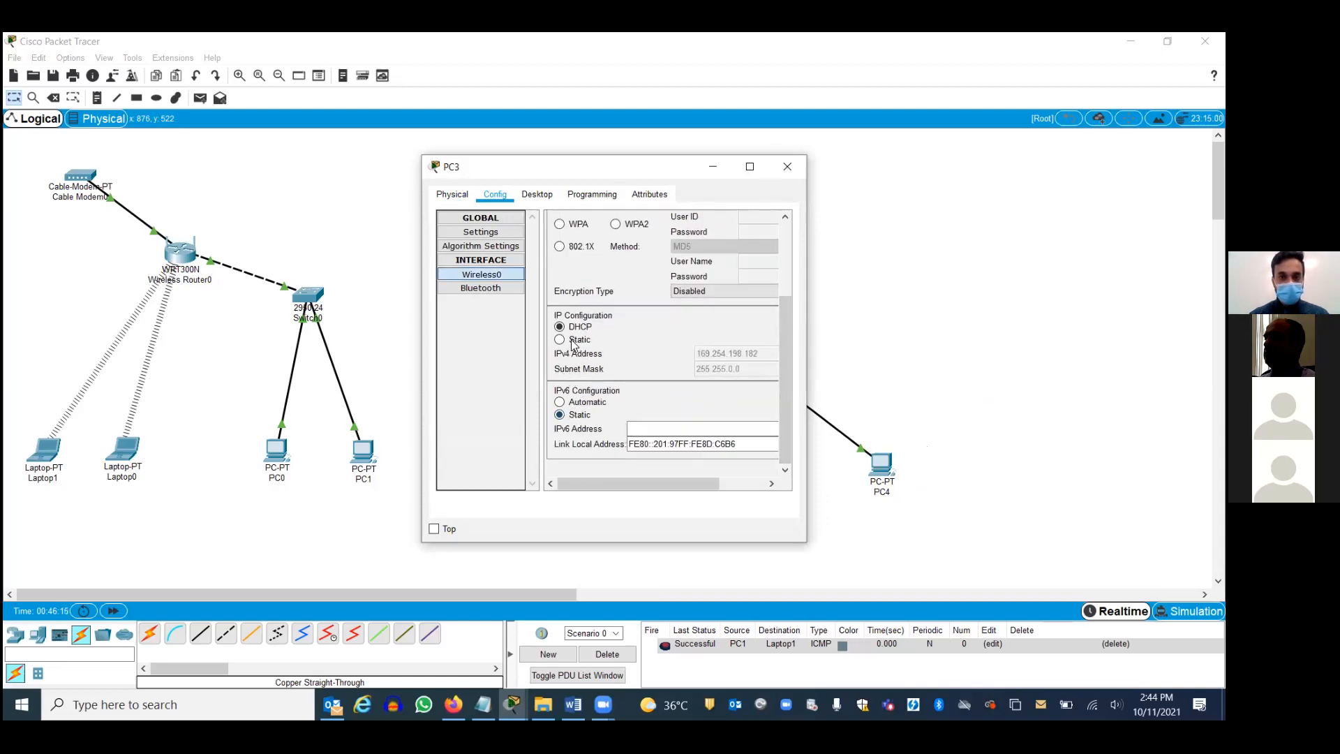
left_click(560, 340)
left_click(712, 356)
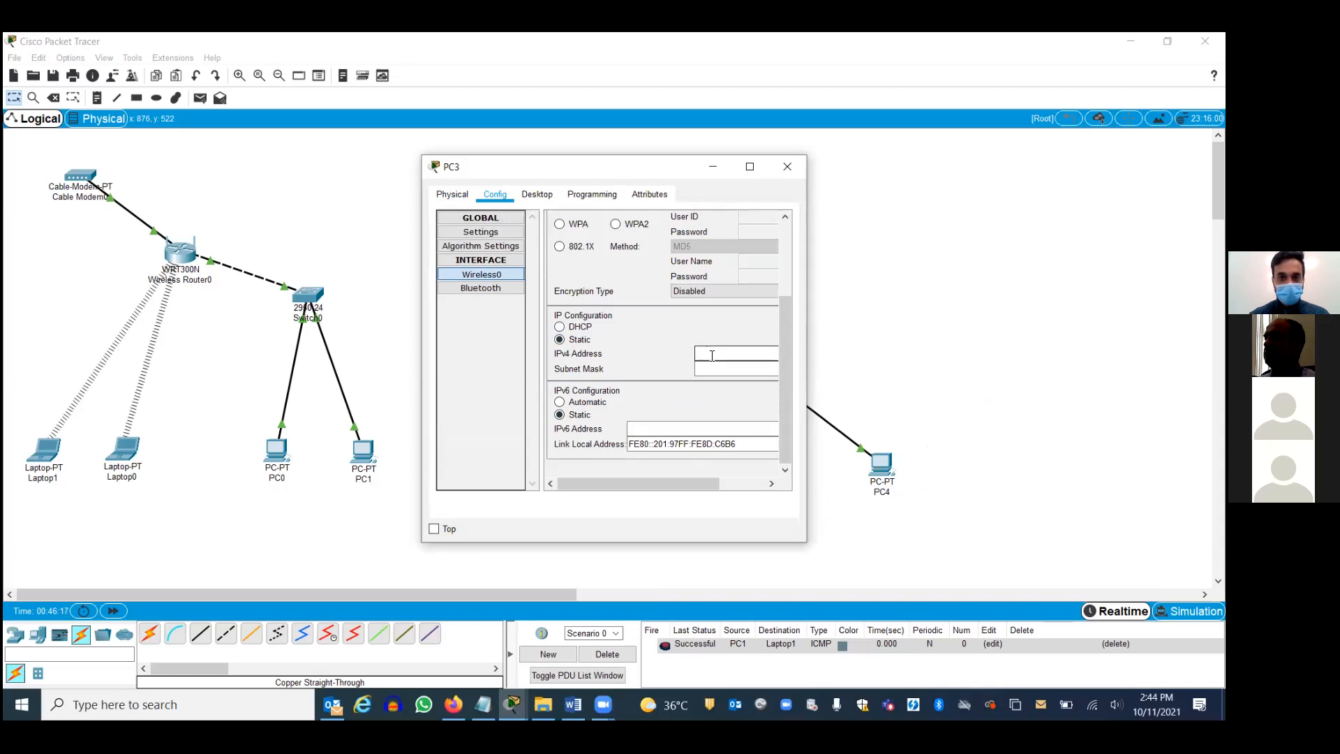
type("192")
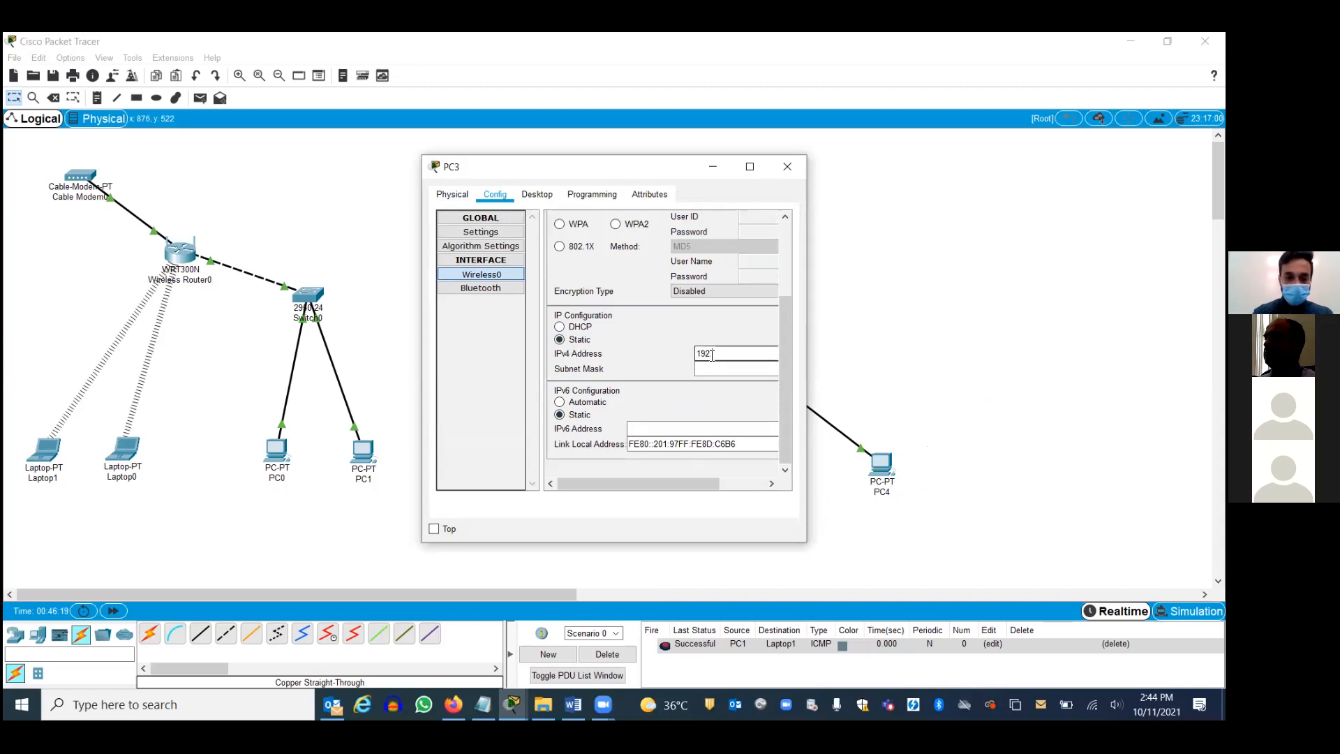
type(".168.")
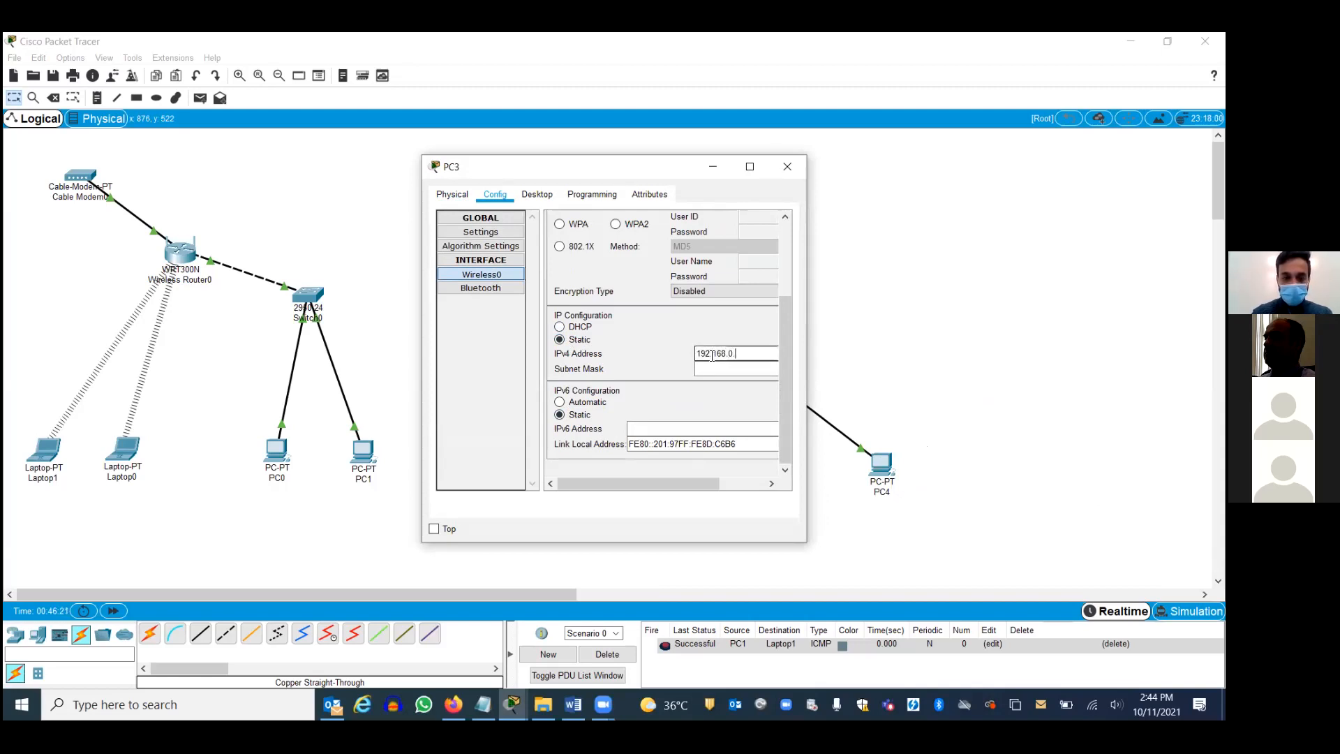
type("0.5")
left_click(726, 368)
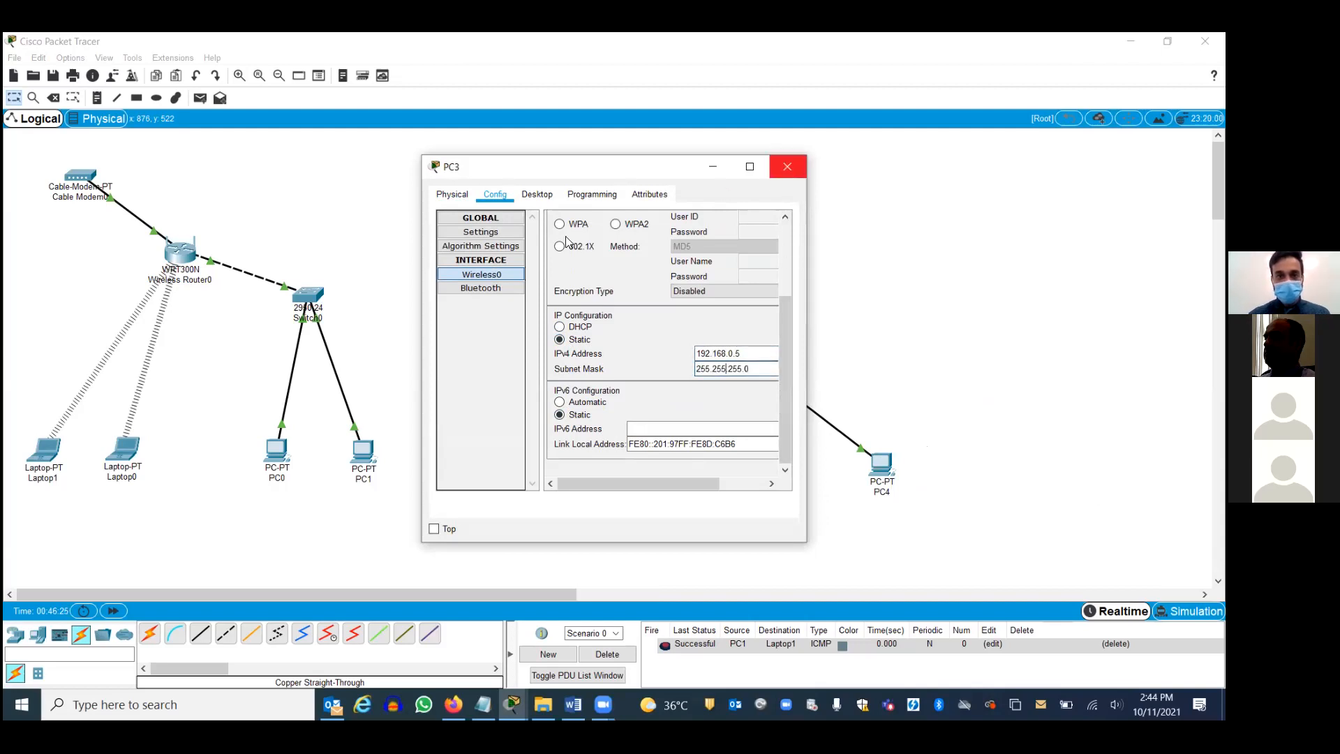
Step: Set PC3's IPv4 default gateway to 192.168.0.1 and move PC3 and Laptop2 slightly left in the workspace
left_click(475, 233)
left_click(649, 343)
type("192.1")
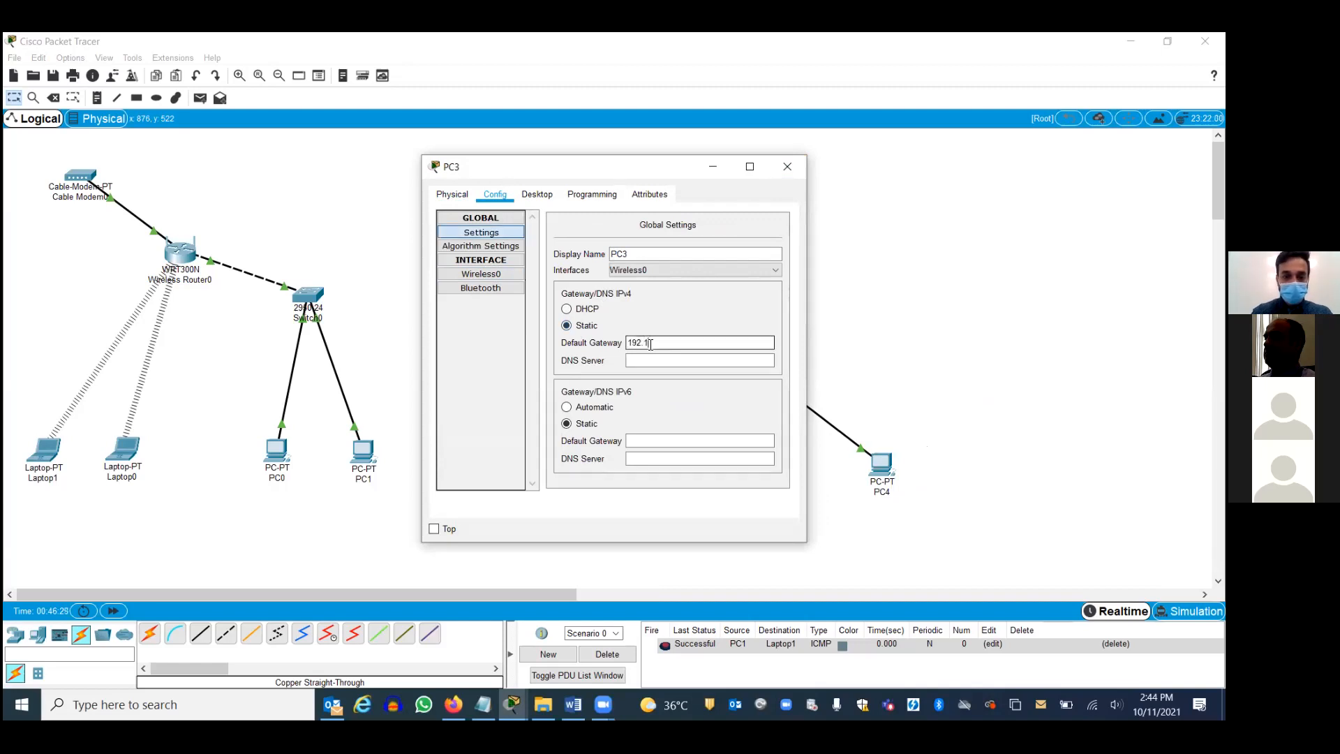
type("68.0.1")
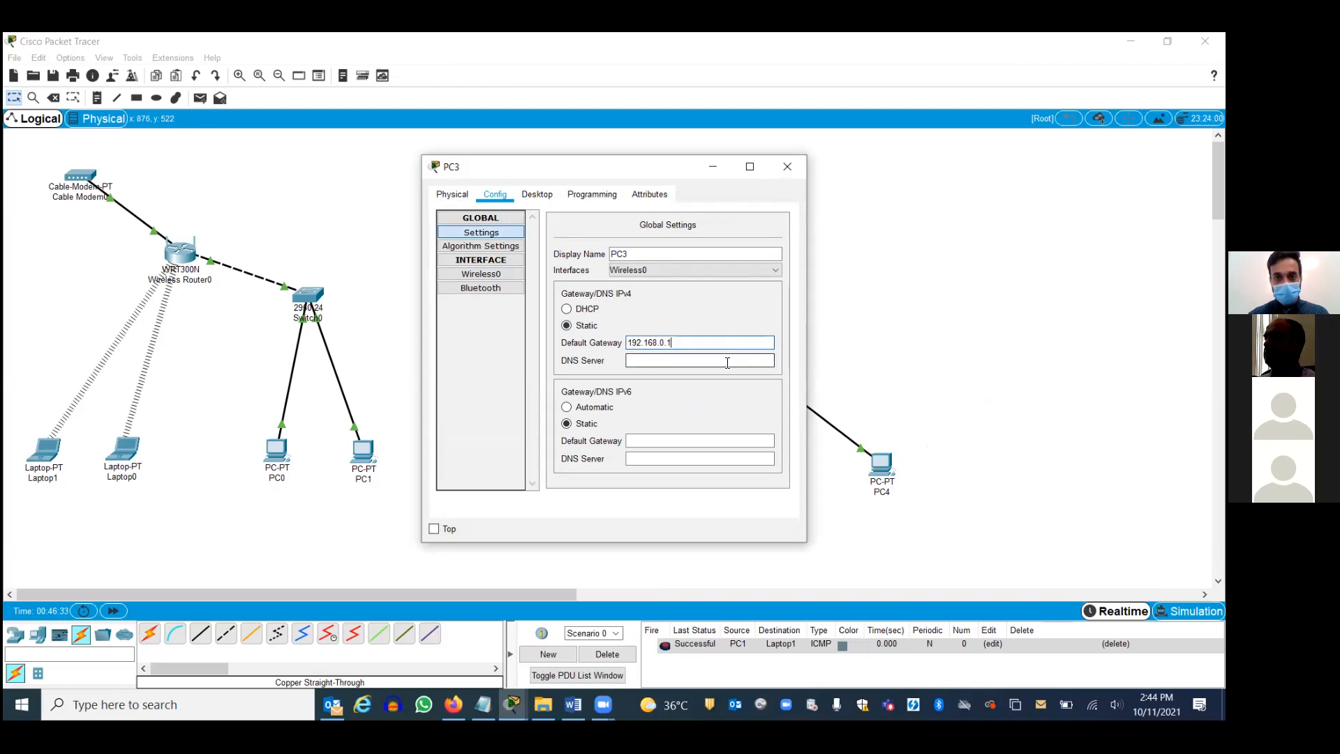
left_click(788, 167)
left_click_drag(554, 464, 545, 460)
left_click_drag(656, 463, 637, 459)
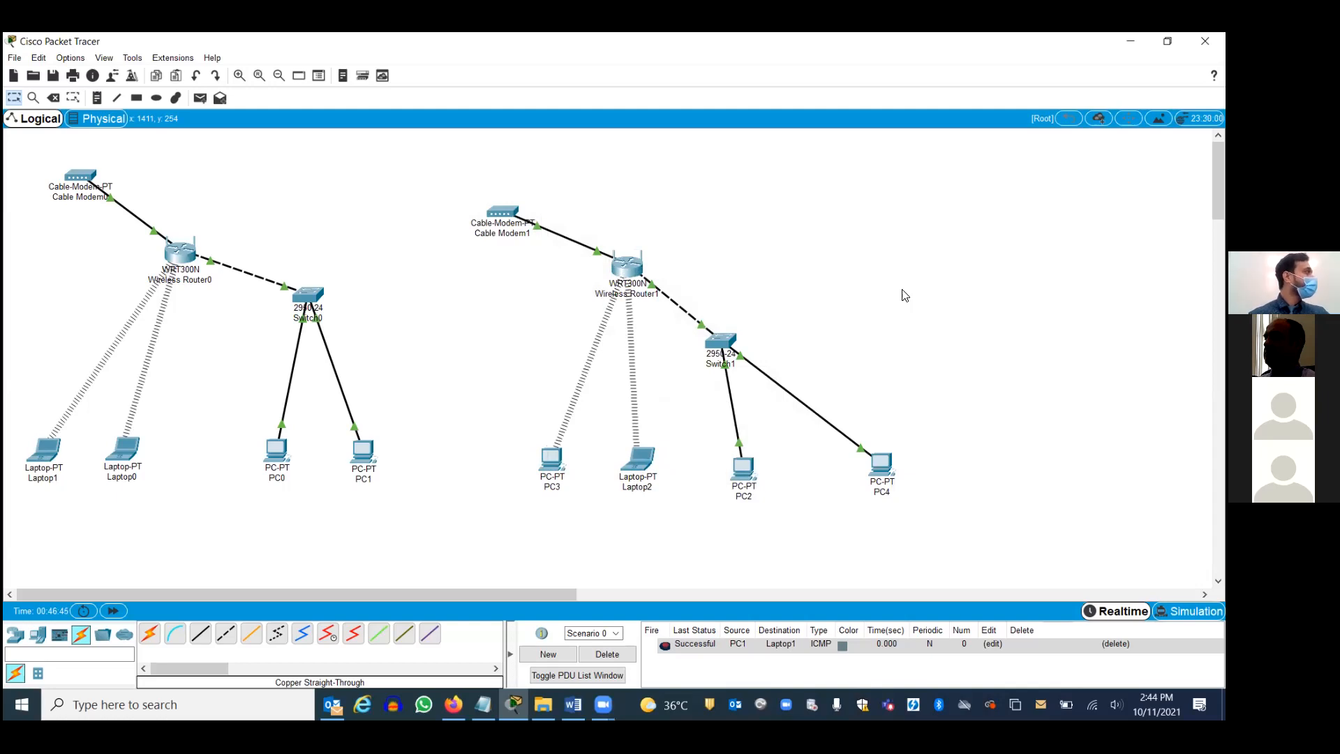
Step: Send a simple PDU from PC2 to PC4 to test connectivity
left_click(200, 98)
left_click(745, 466)
left_click(882, 468)
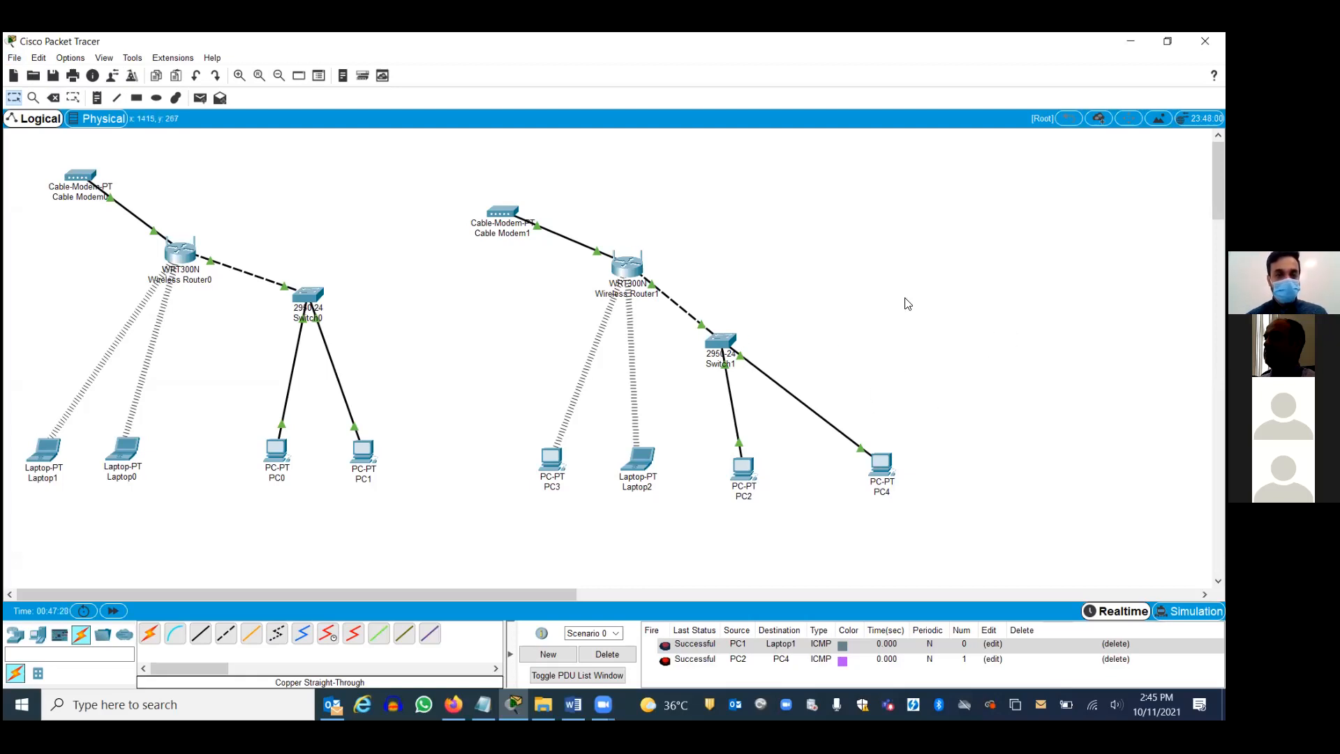
Step: Try to save the network file
left_click(13, 59)
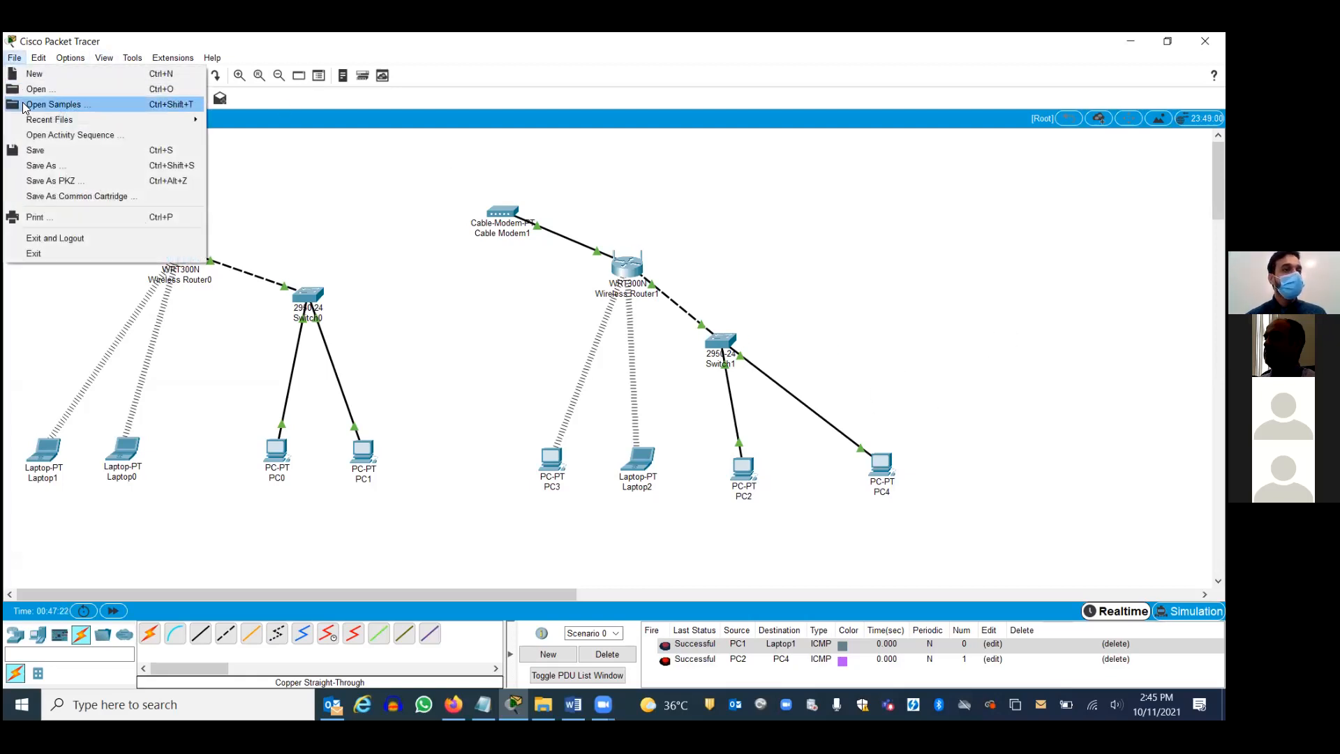
left_click(34, 149)
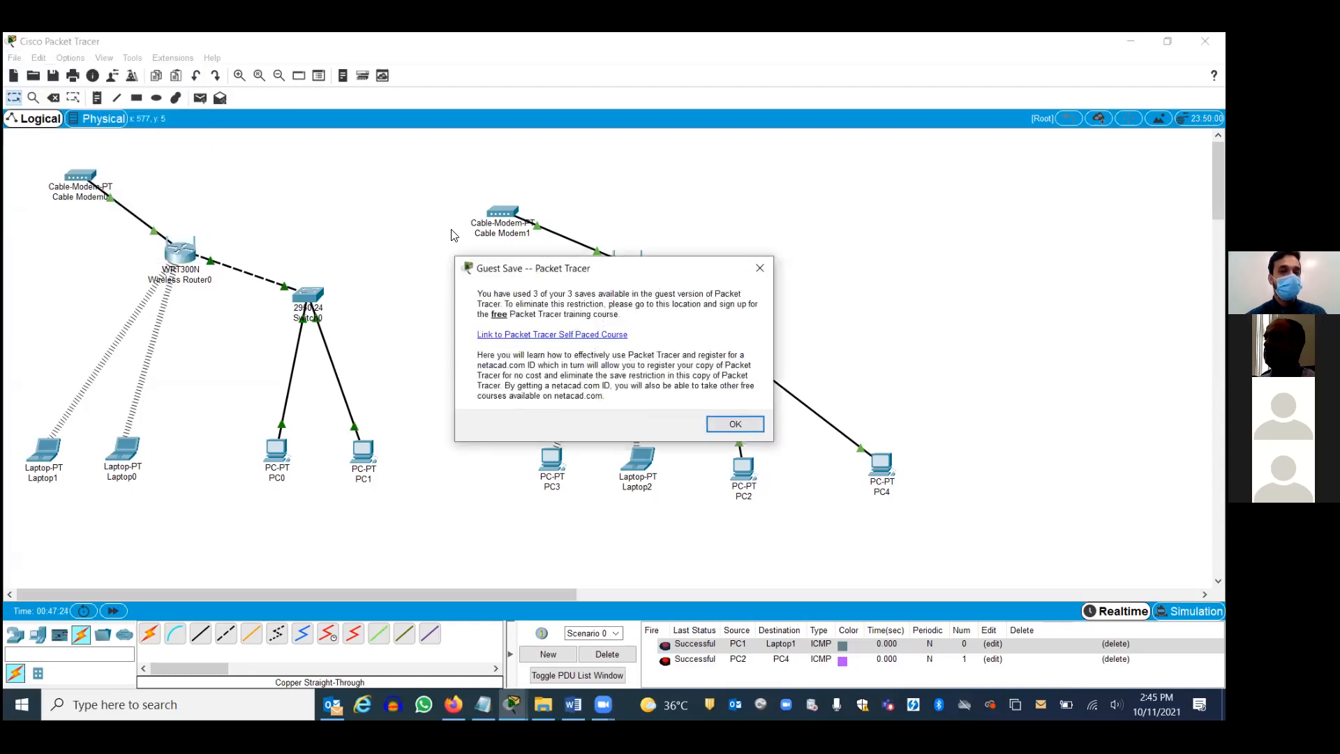
left_click(732, 424)
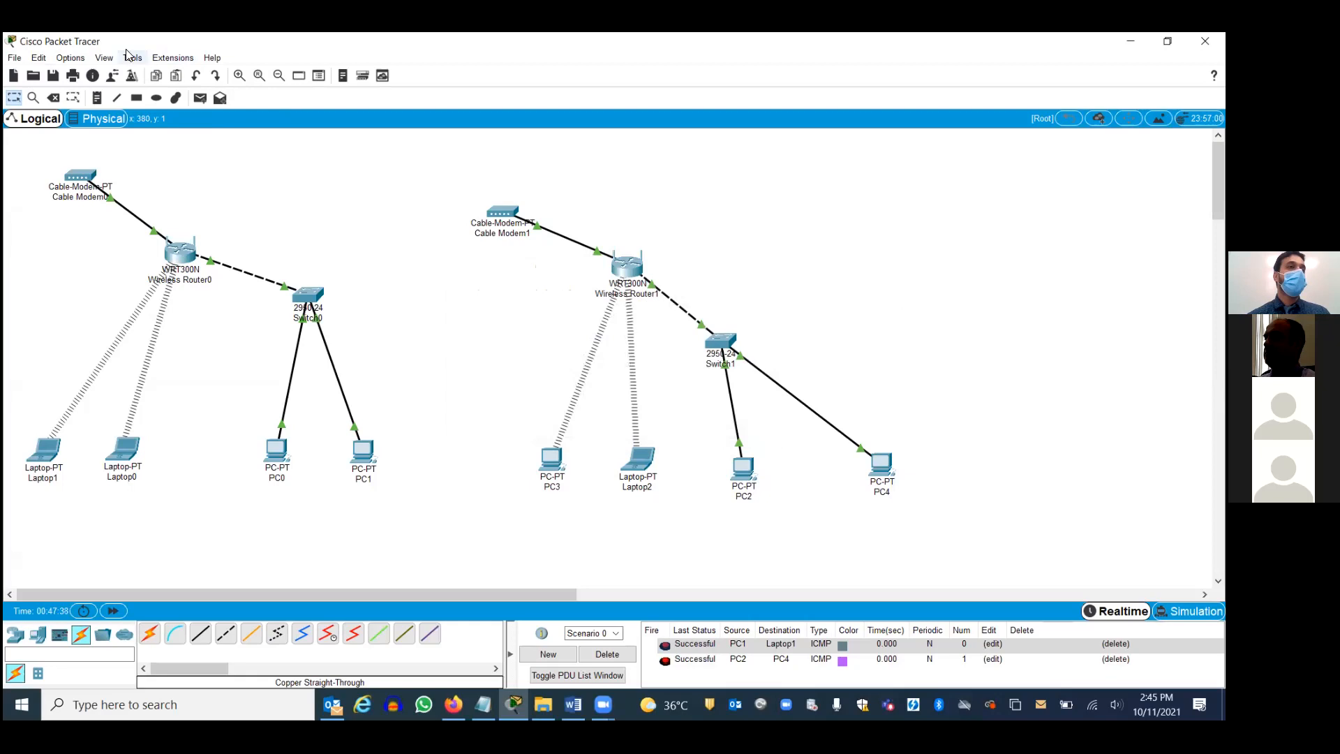
left_click(14, 58)
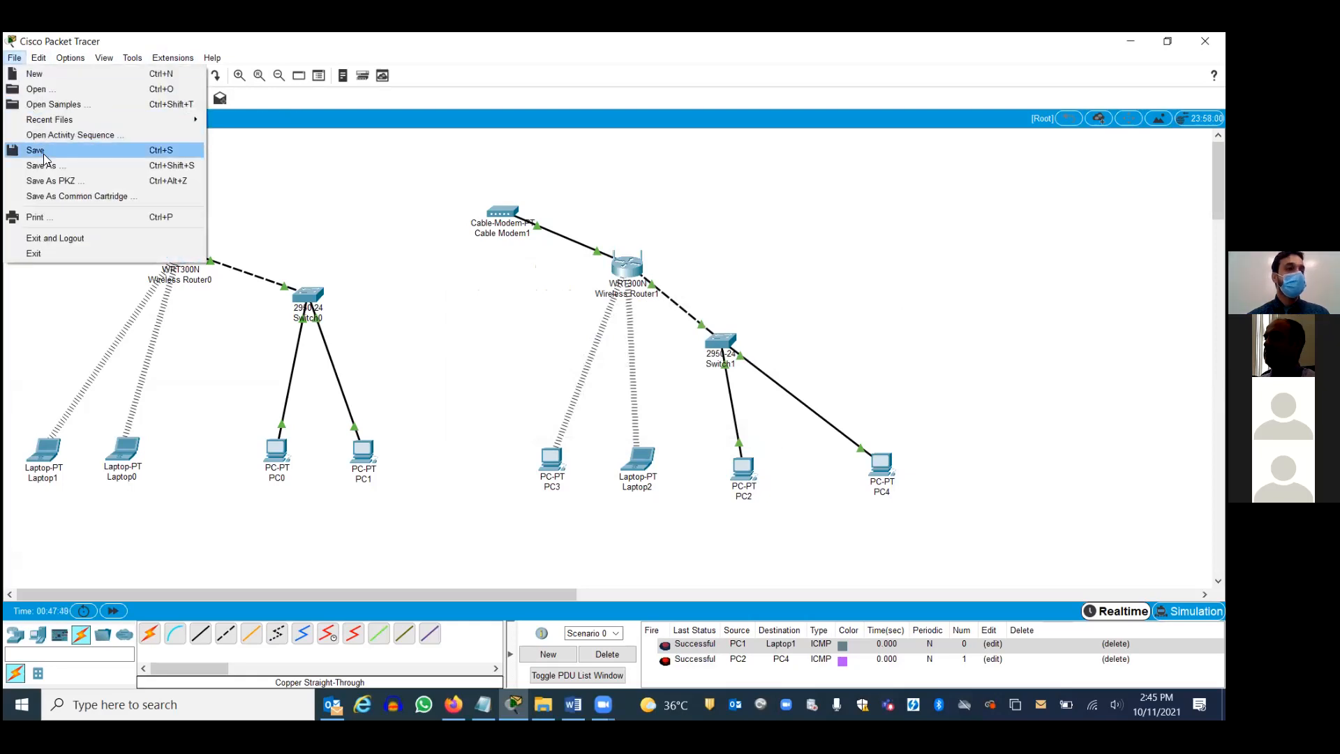
left_click(43, 153)
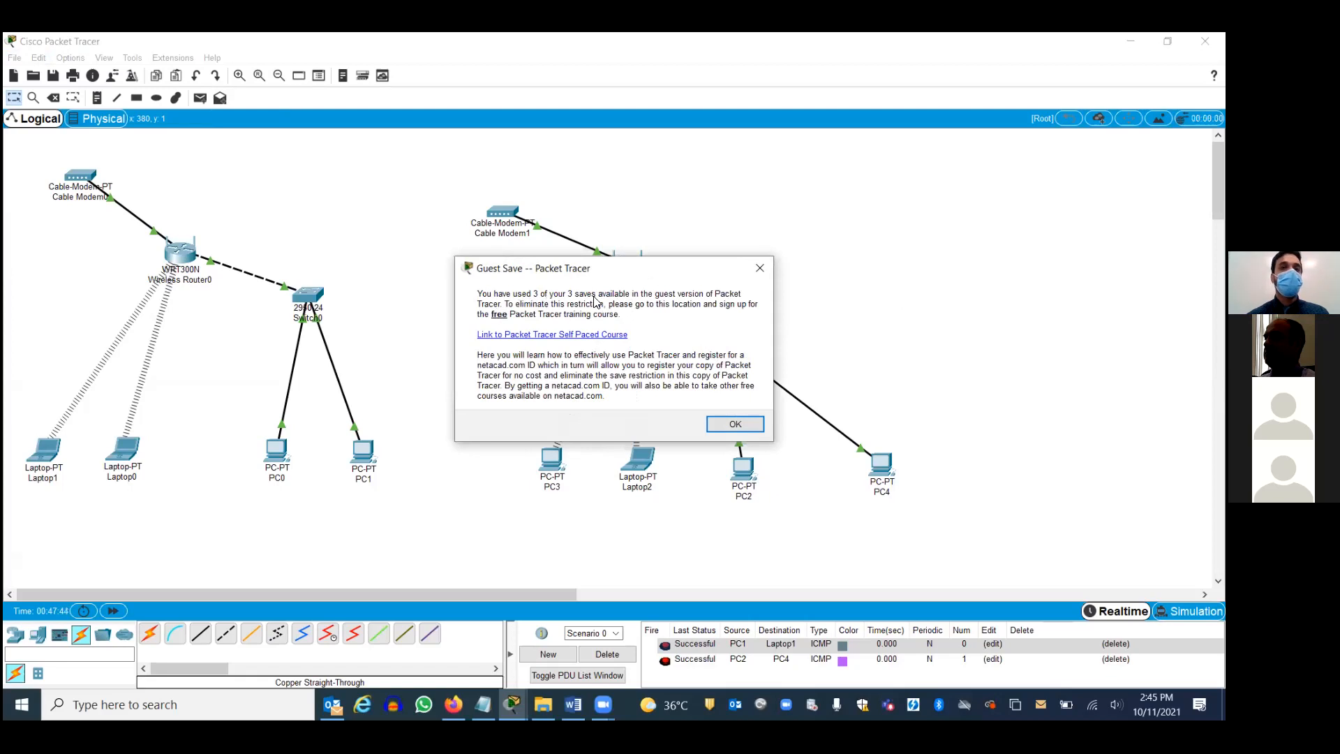
left_click(758, 269)
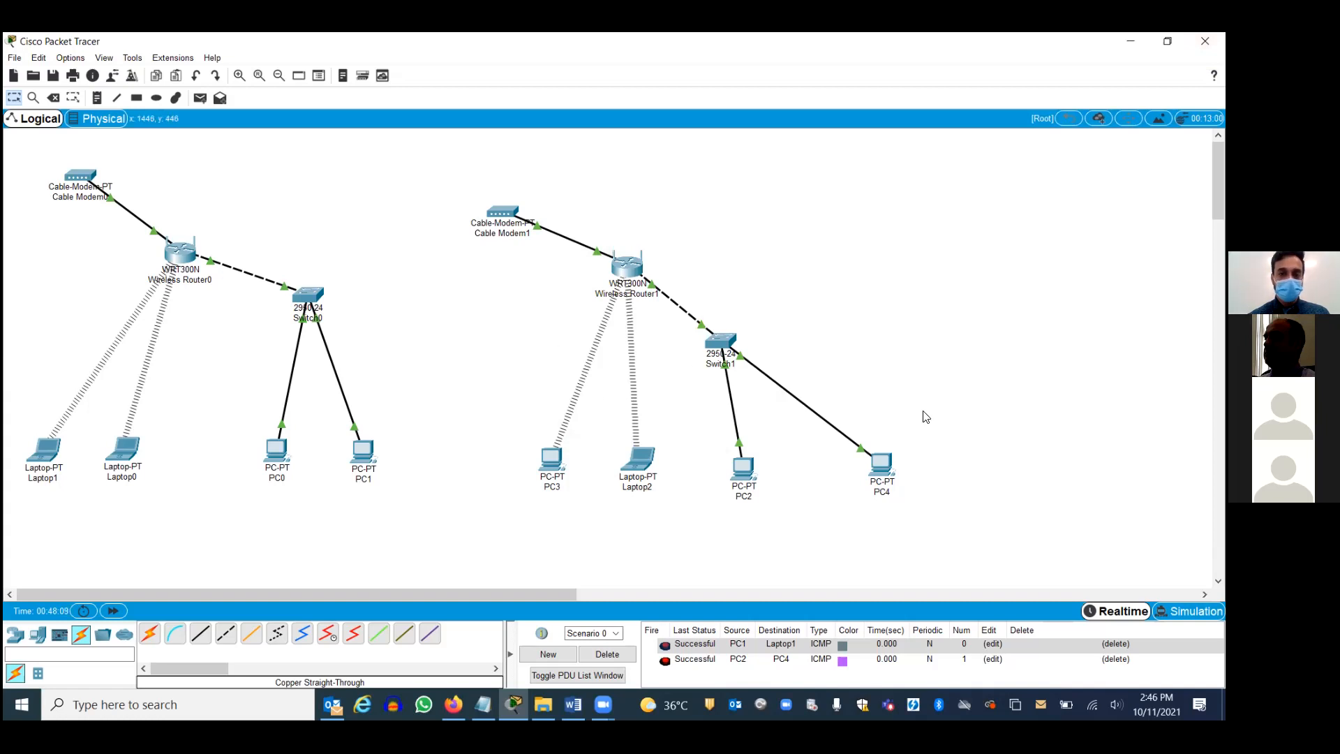
Step: Switch to the HW3 Word document and examine the laptop configuration instructions at its end, including the wireless network connection steps
left_click(573, 704)
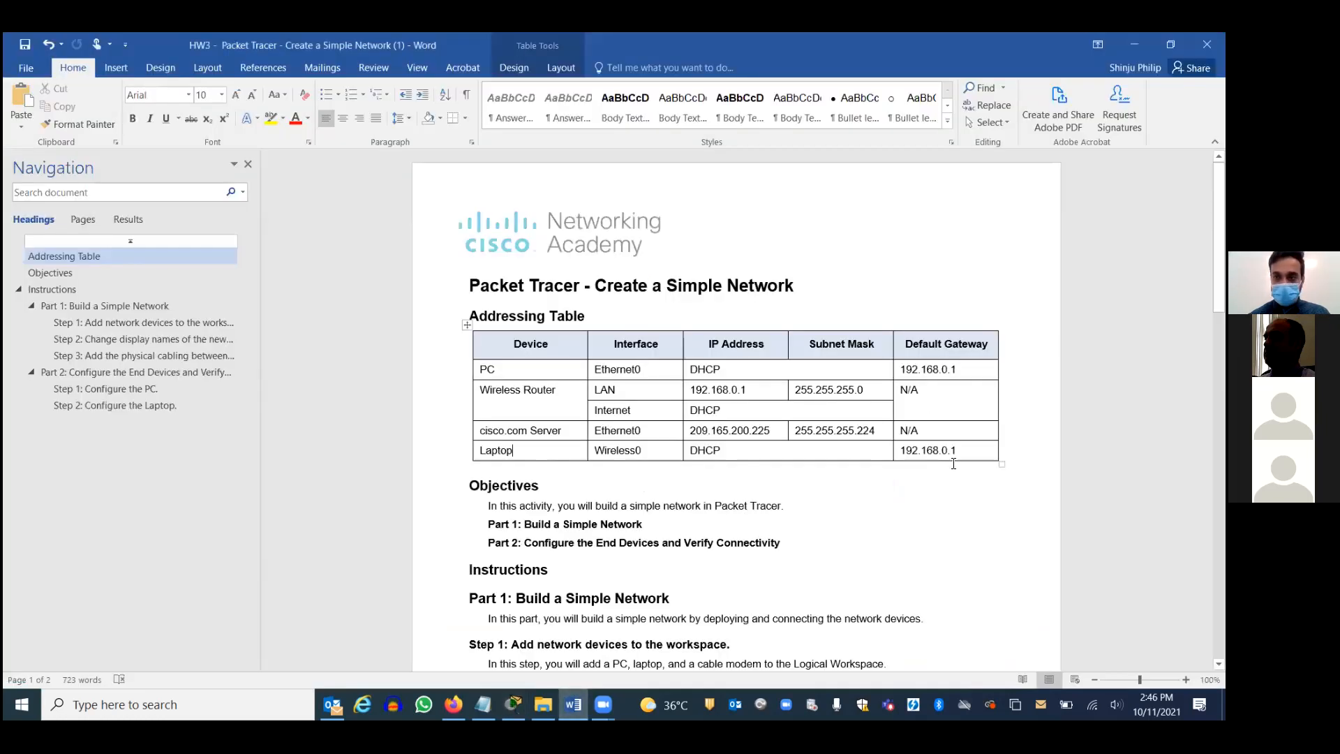
left_click_drag(1218, 237, 1219, 586)
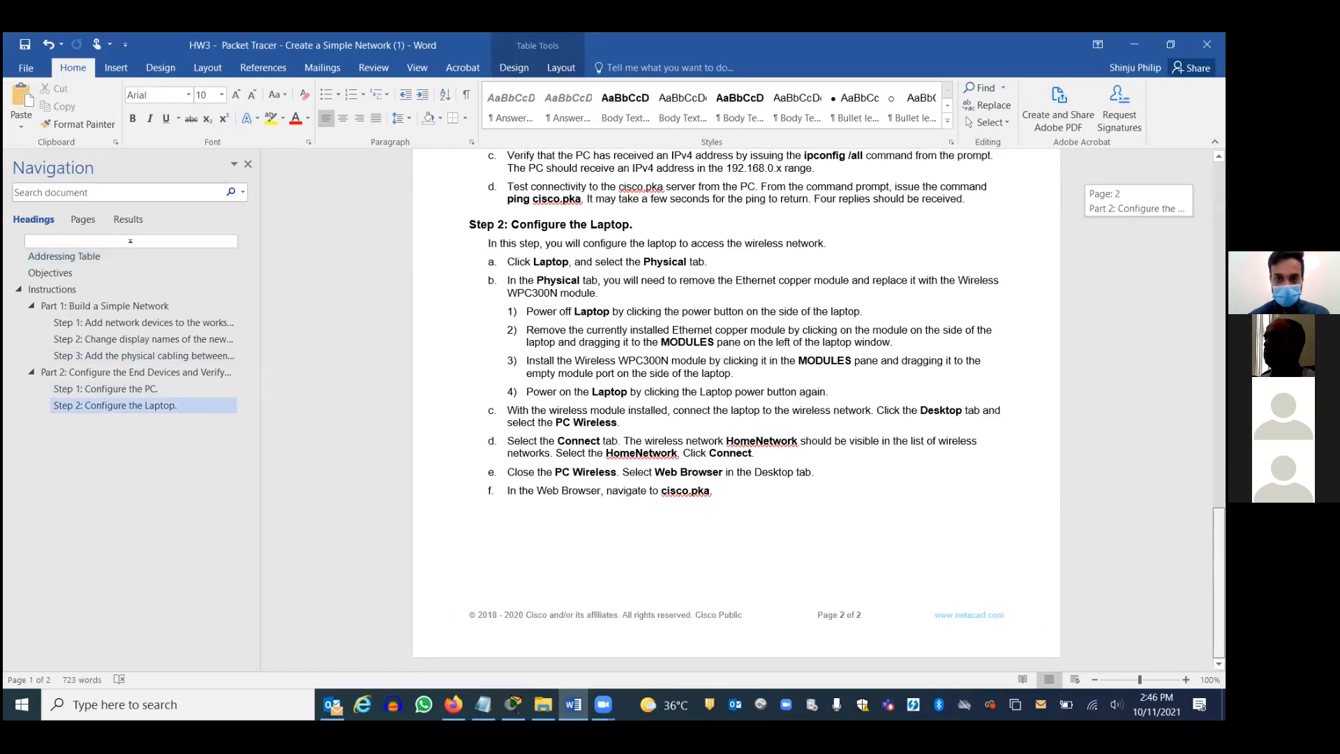
left_click_drag(1219, 586, 1218, 586)
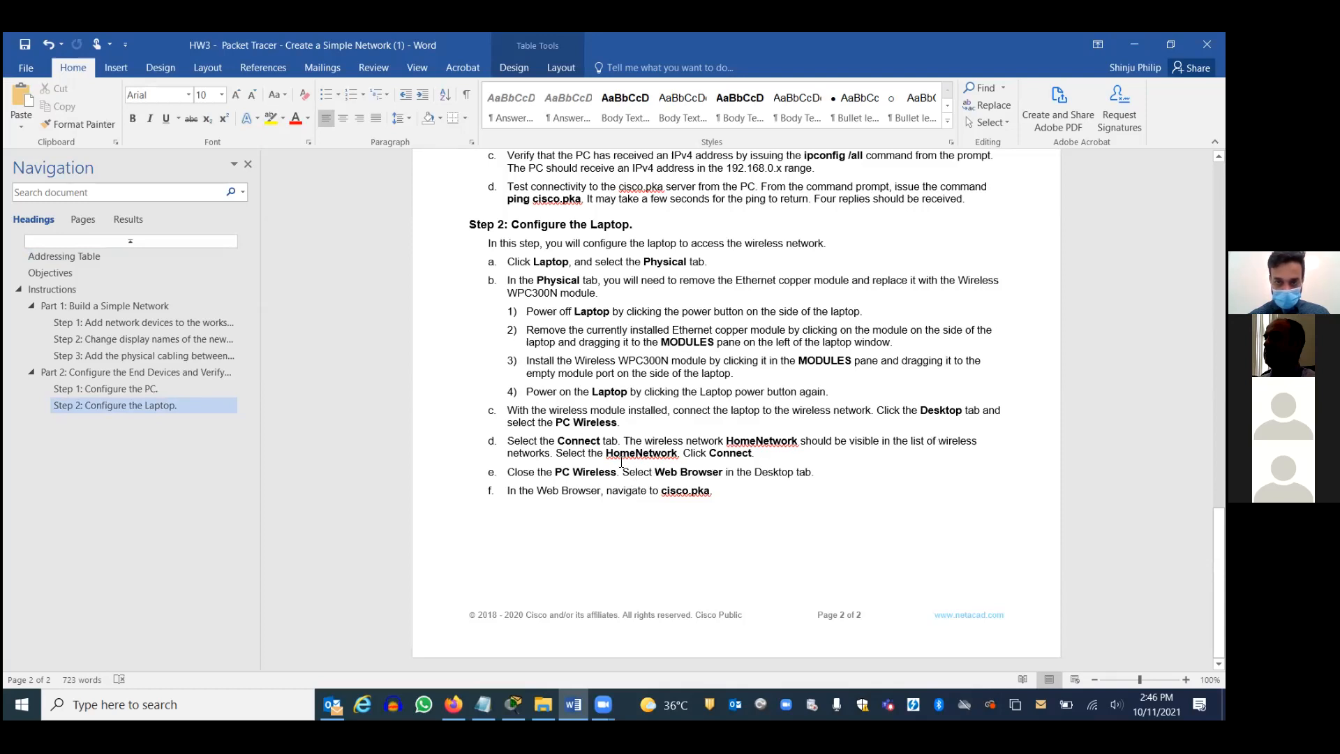
double_click(669, 455)
left_click(897, 469)
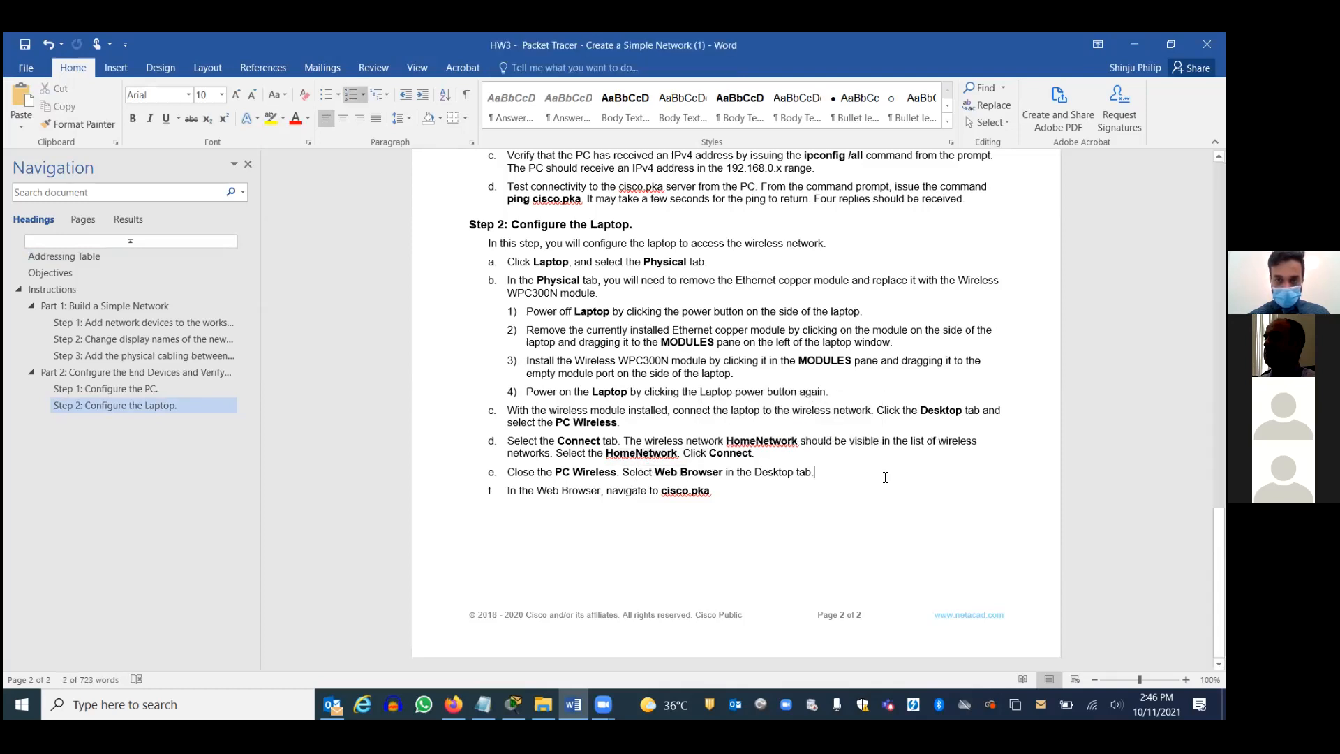
mouse_move(1218, 558)
left_mouse_down()
mouse_move(1219, 533)
mouse_move(1219, 558)
left_mouse_up()
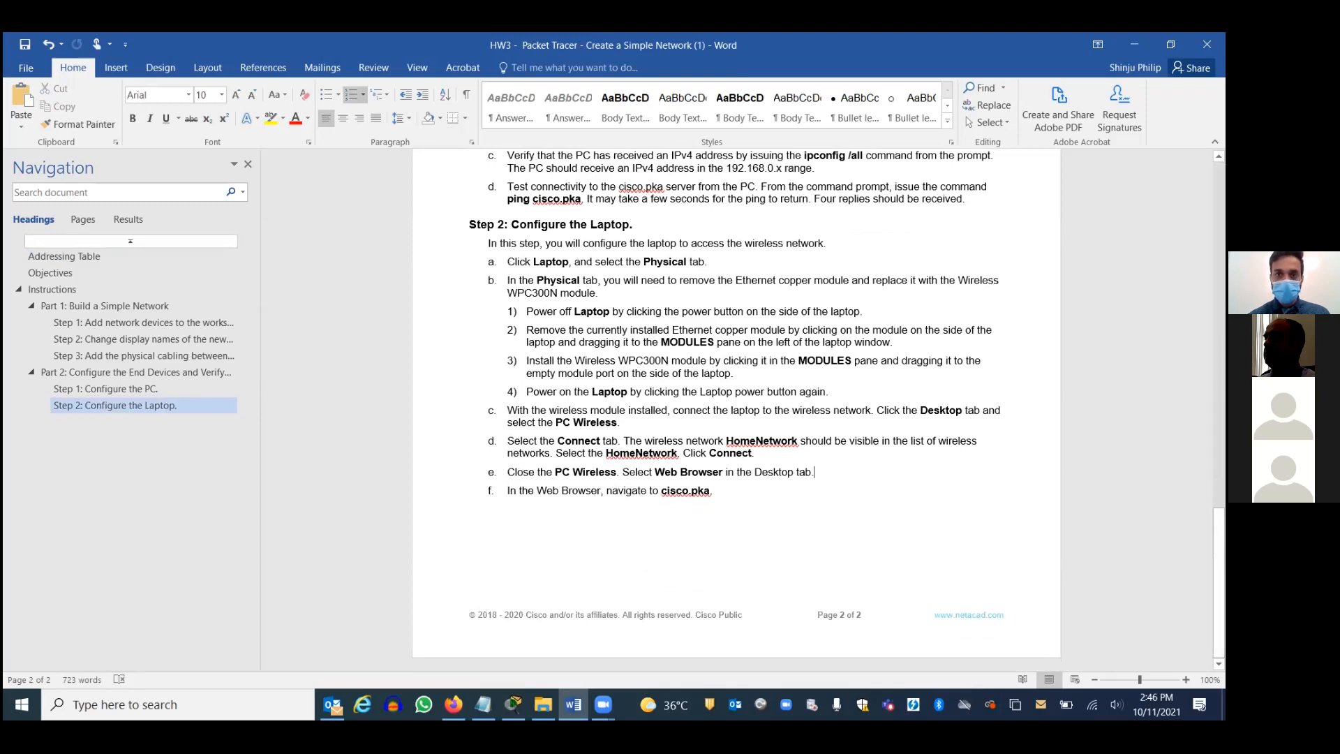
Step: Switch to Cisco Packet Tracer and add a new laptop to the workspace between Laptop0 and PC0
key("alt+Tab")
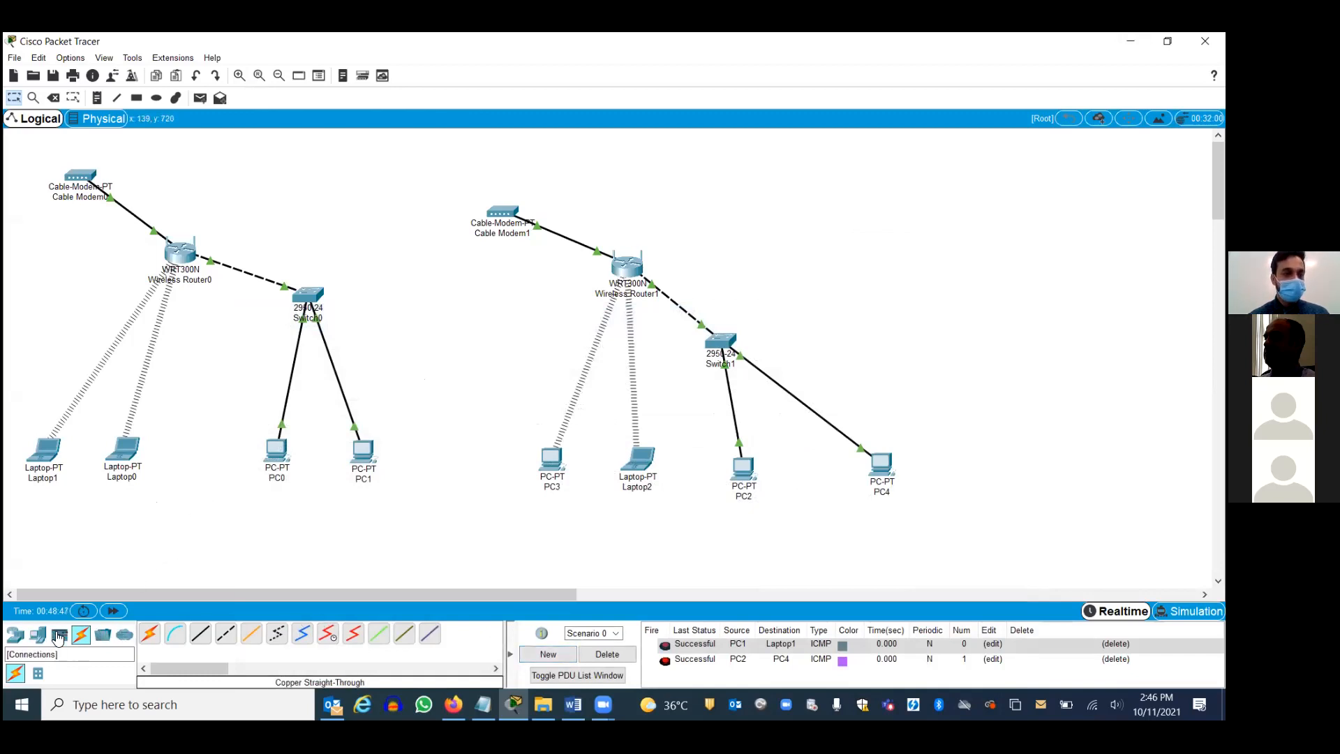
left_click(16, 633)
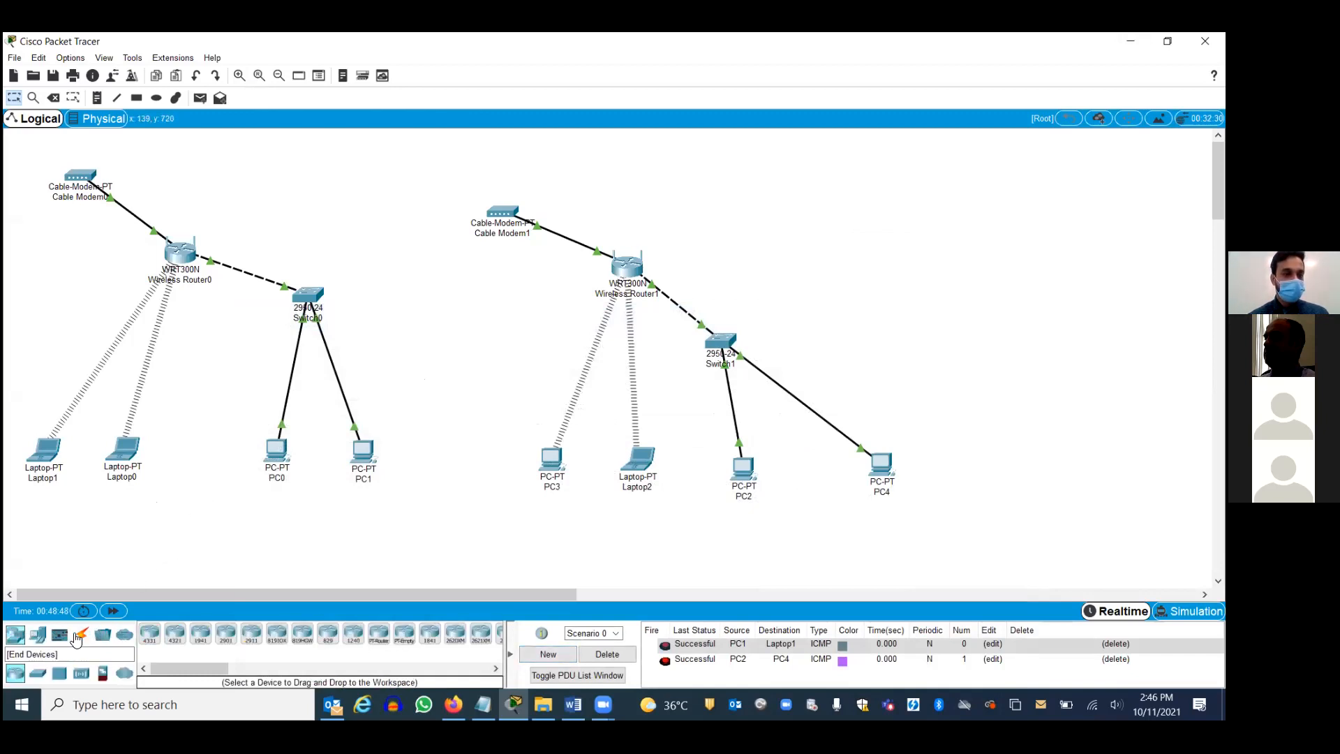
left_click(39, 636)
left_click_drag(175, 633, 187, 456)
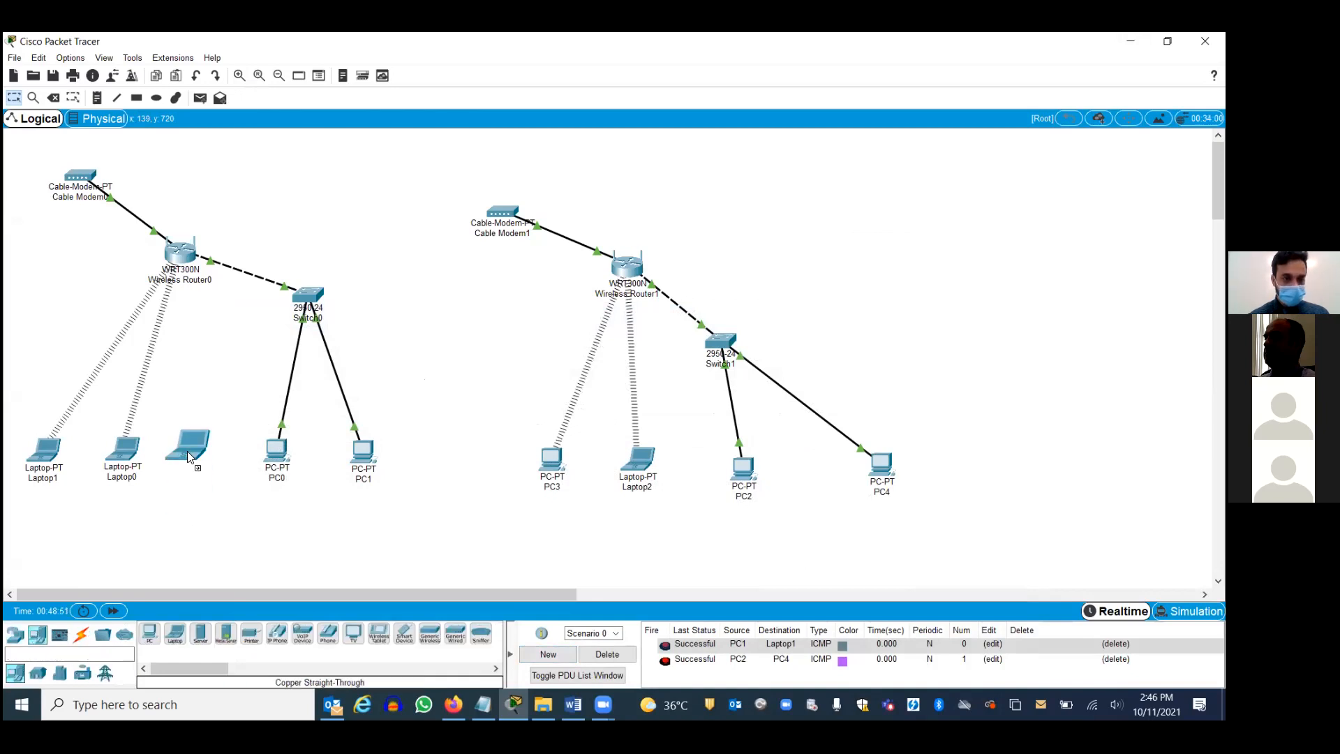
Step: Replace Laptop3's Ethernet module with the WPC300N wireless module and move the laptop slightly up in the workspace
left_click(202, 461)
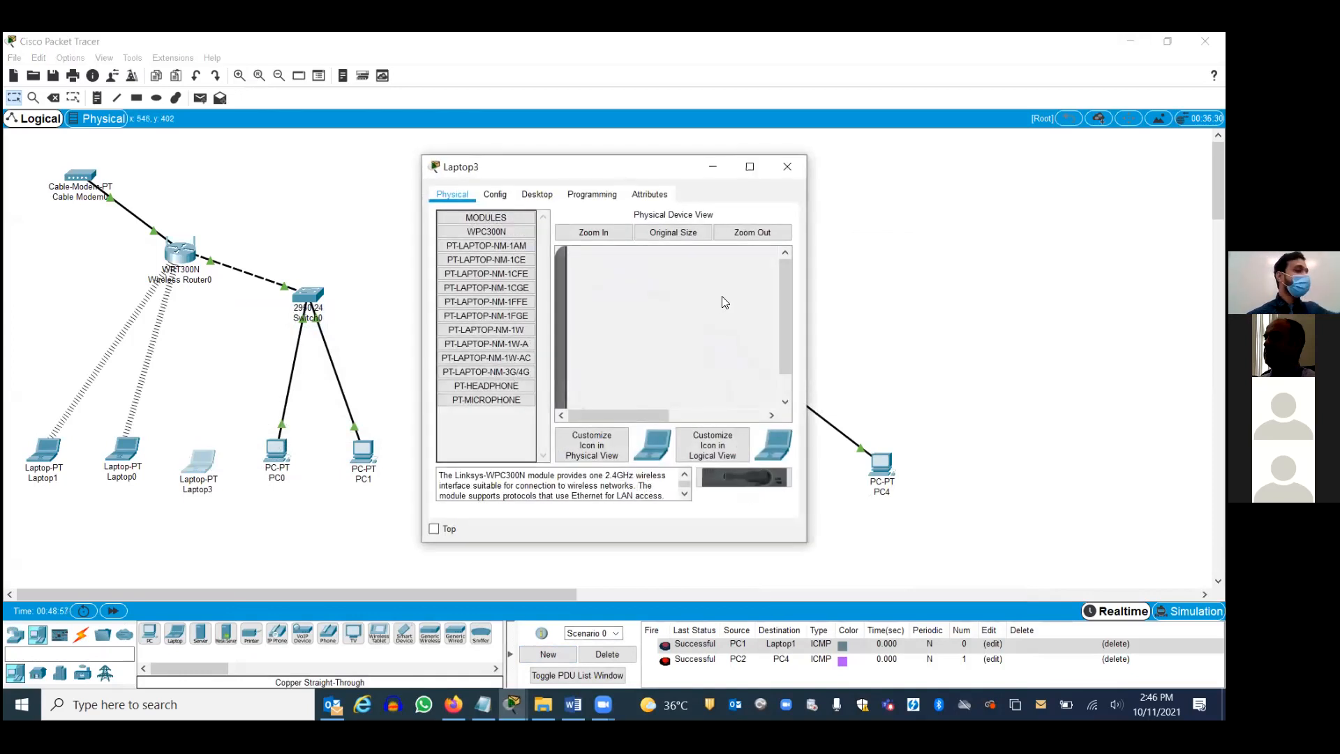
left_click_drag(786, 273, 786, 295)
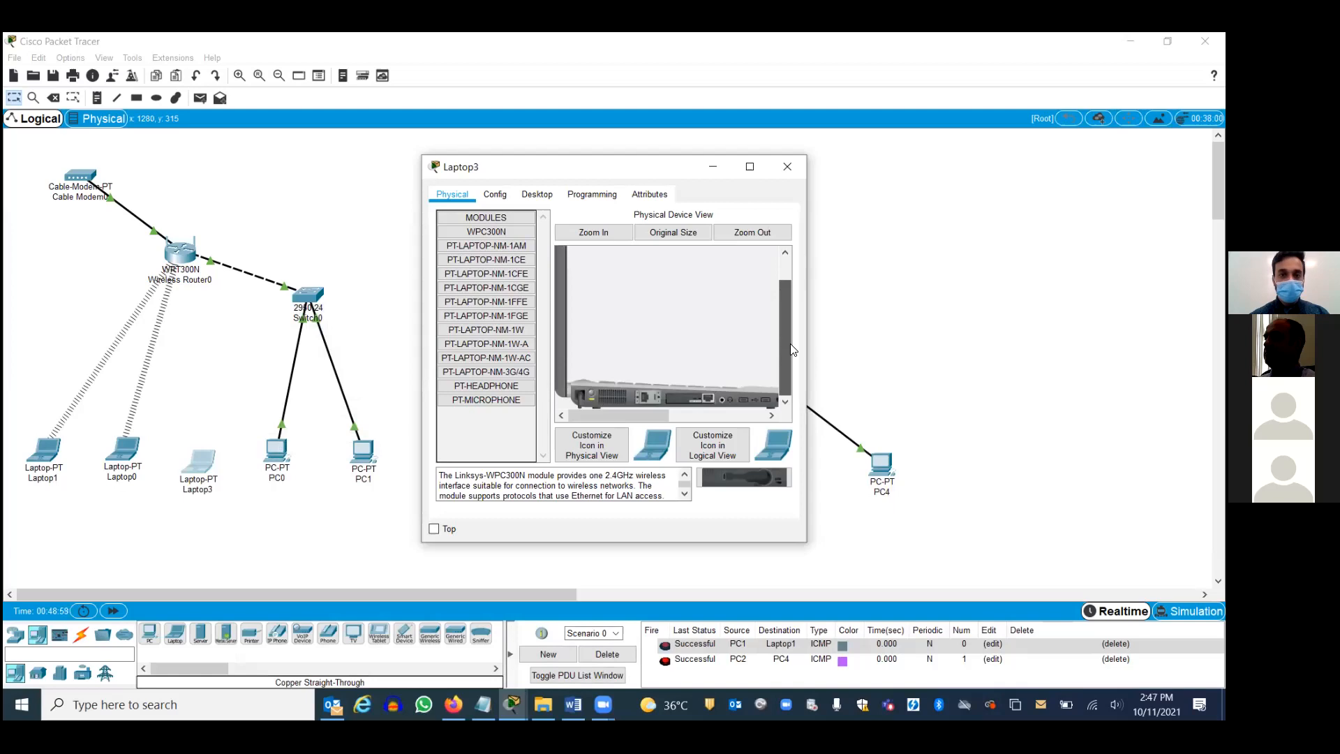
left_click_drag(691, 397, 480, 222)
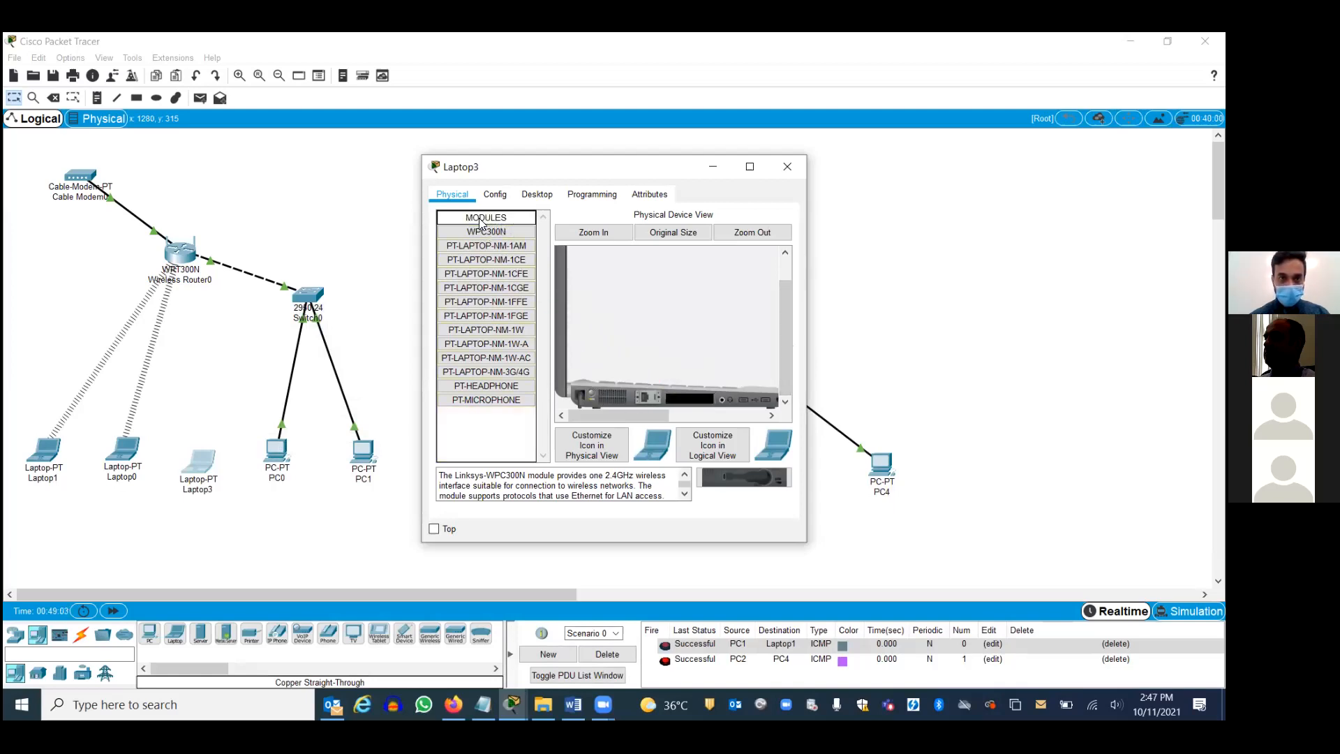
left_click_drag(739, 474, 695, 403)
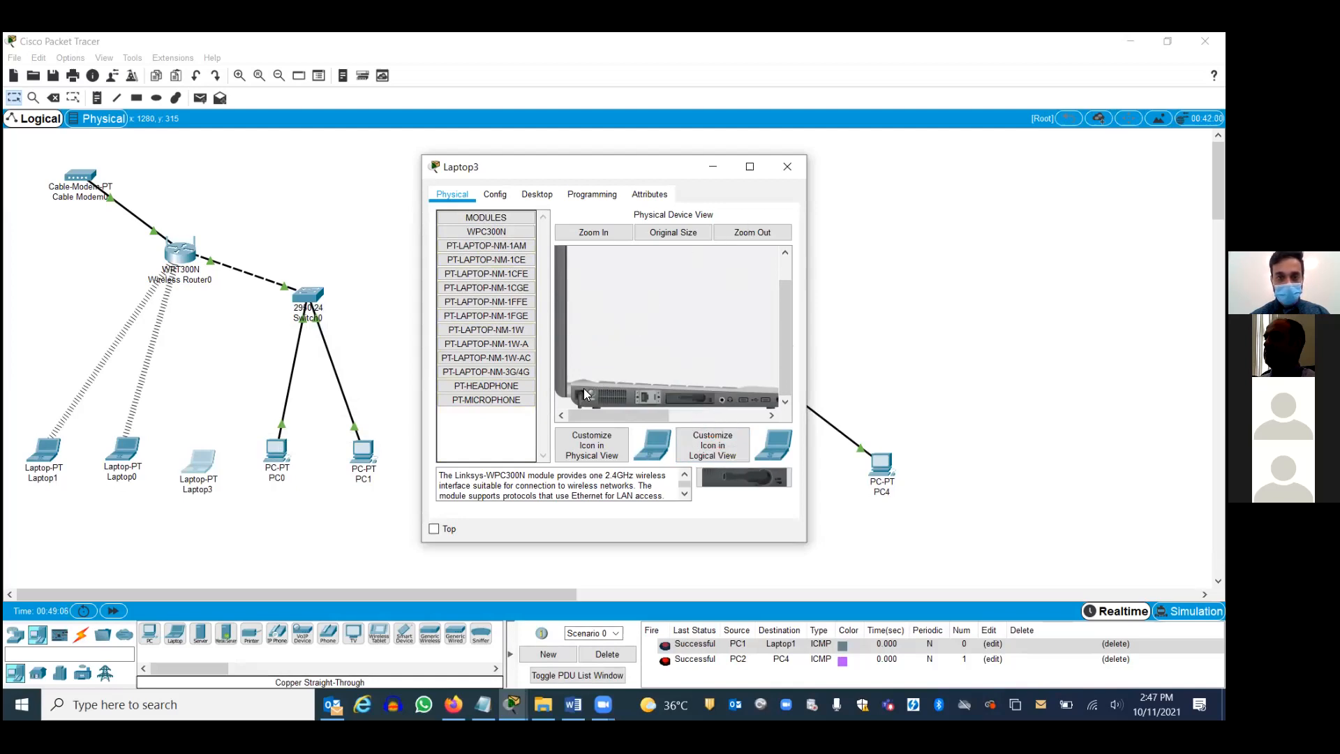
left_click(789, 168)
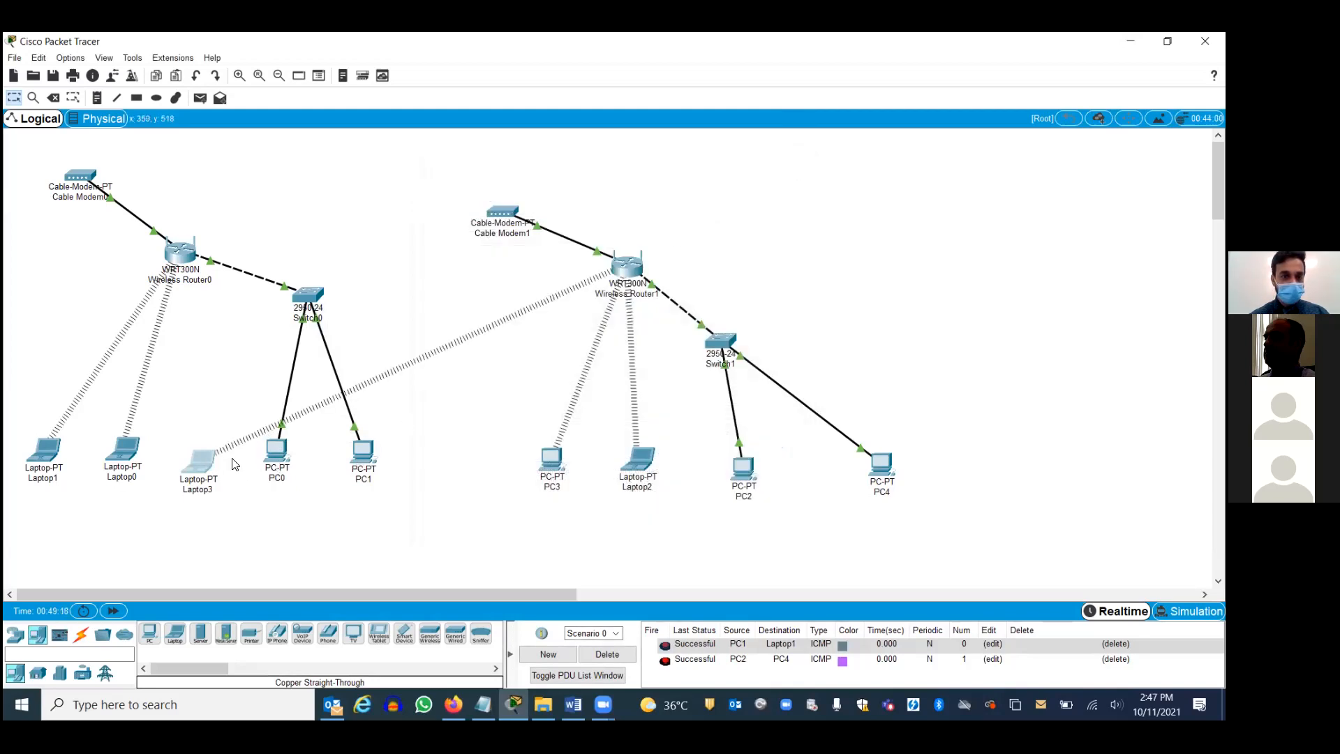
left_click_drag(207, 460, 201, 445)
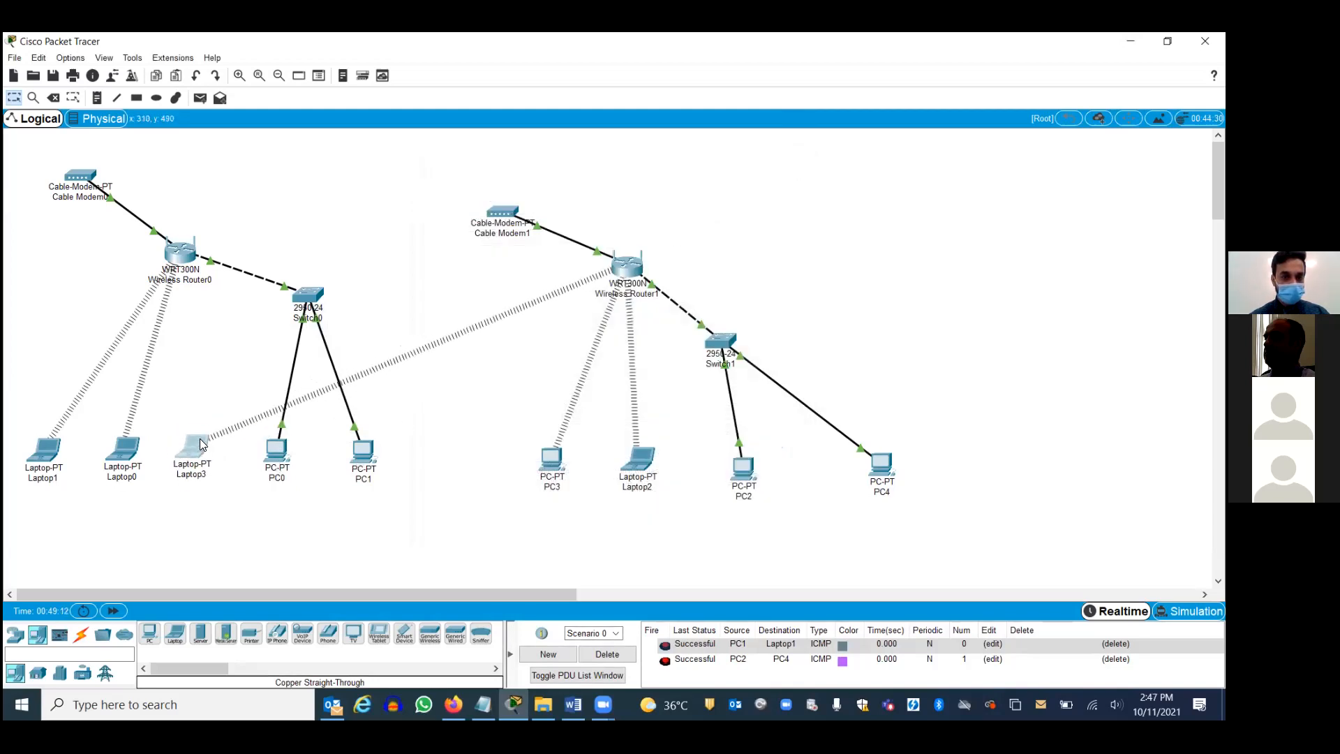
Step: Use PC Wireless on Laptop3 to connect to the Default wireless network with the 72% signal, and close the laptop's window
left_click(197, 451)
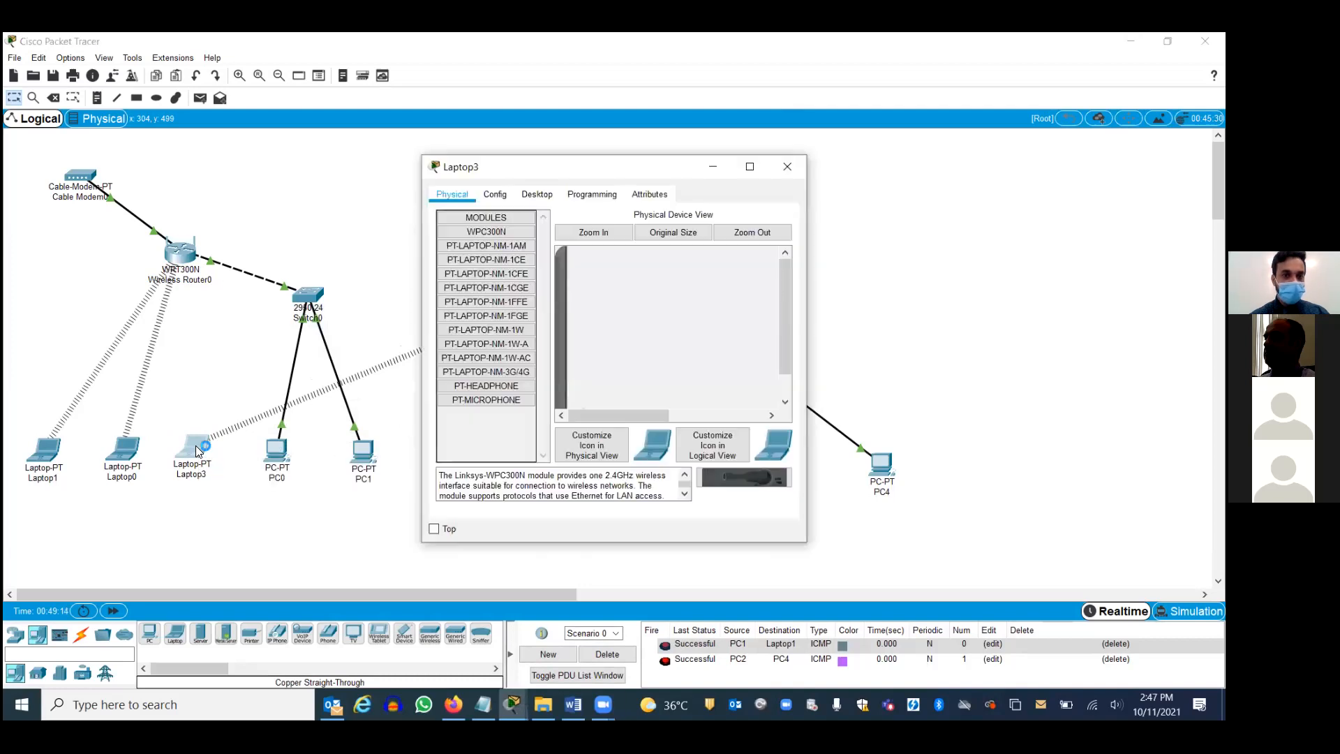
left_click(532, 189)
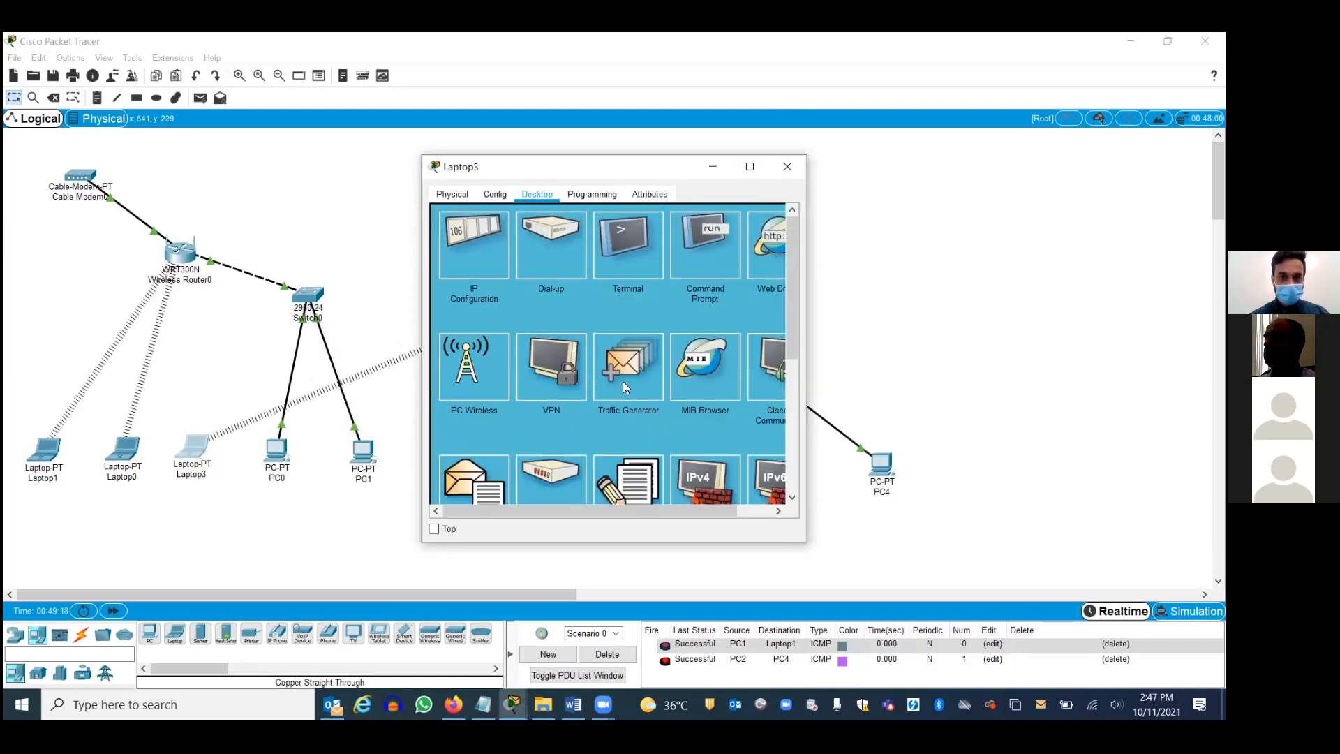
left_click(467, 357)
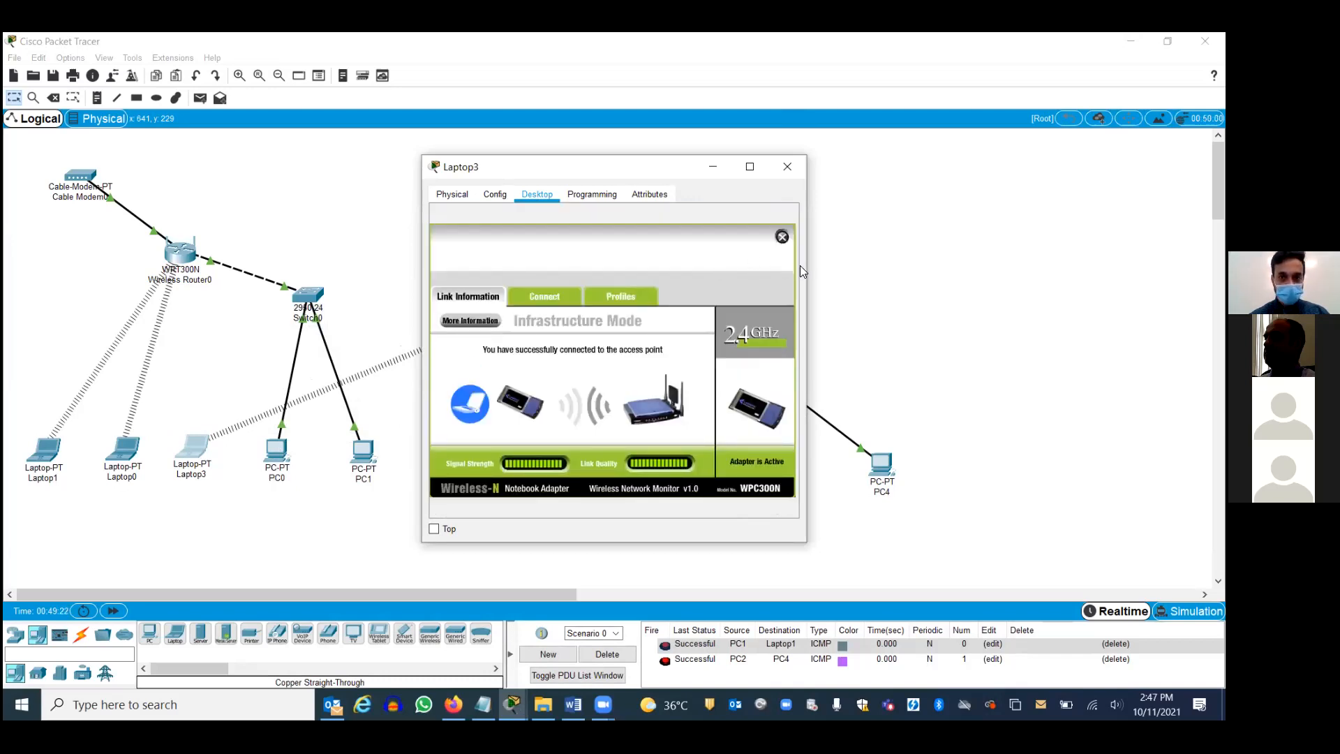
left_click(543, 296)
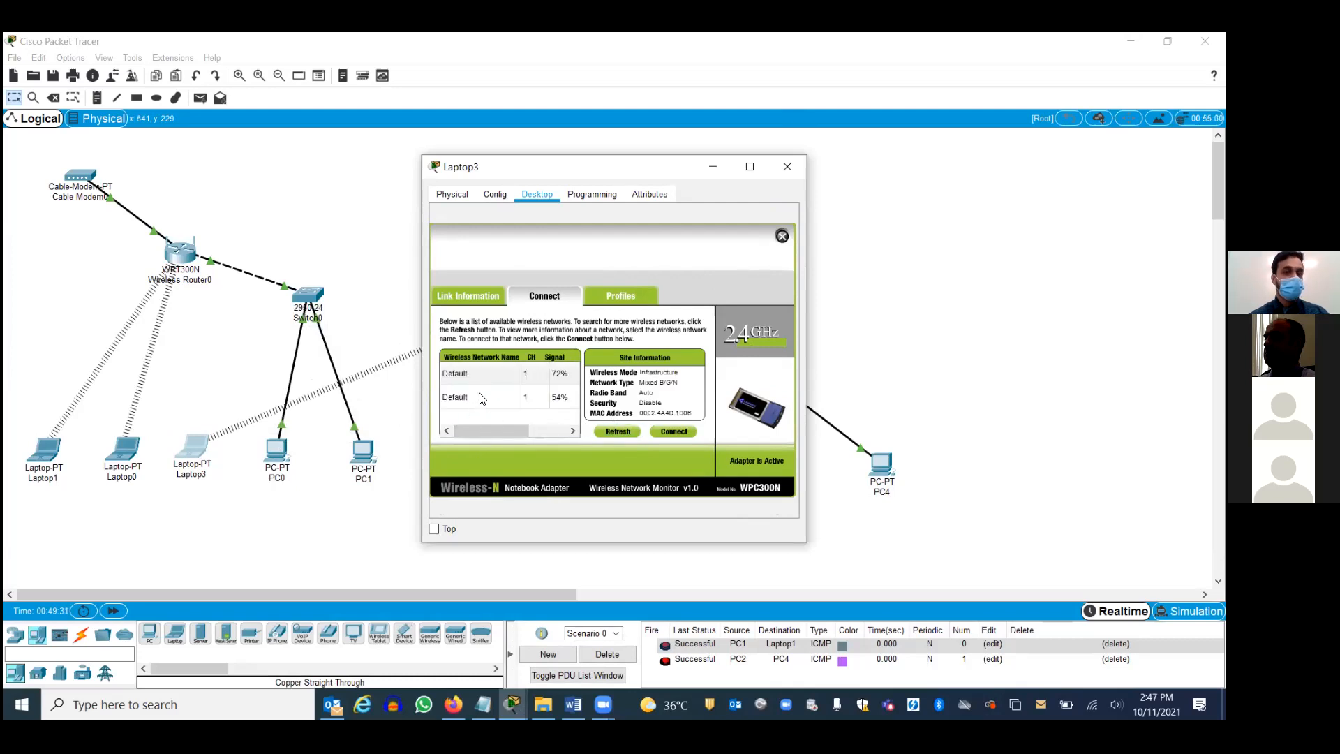
left_click(468, 397)
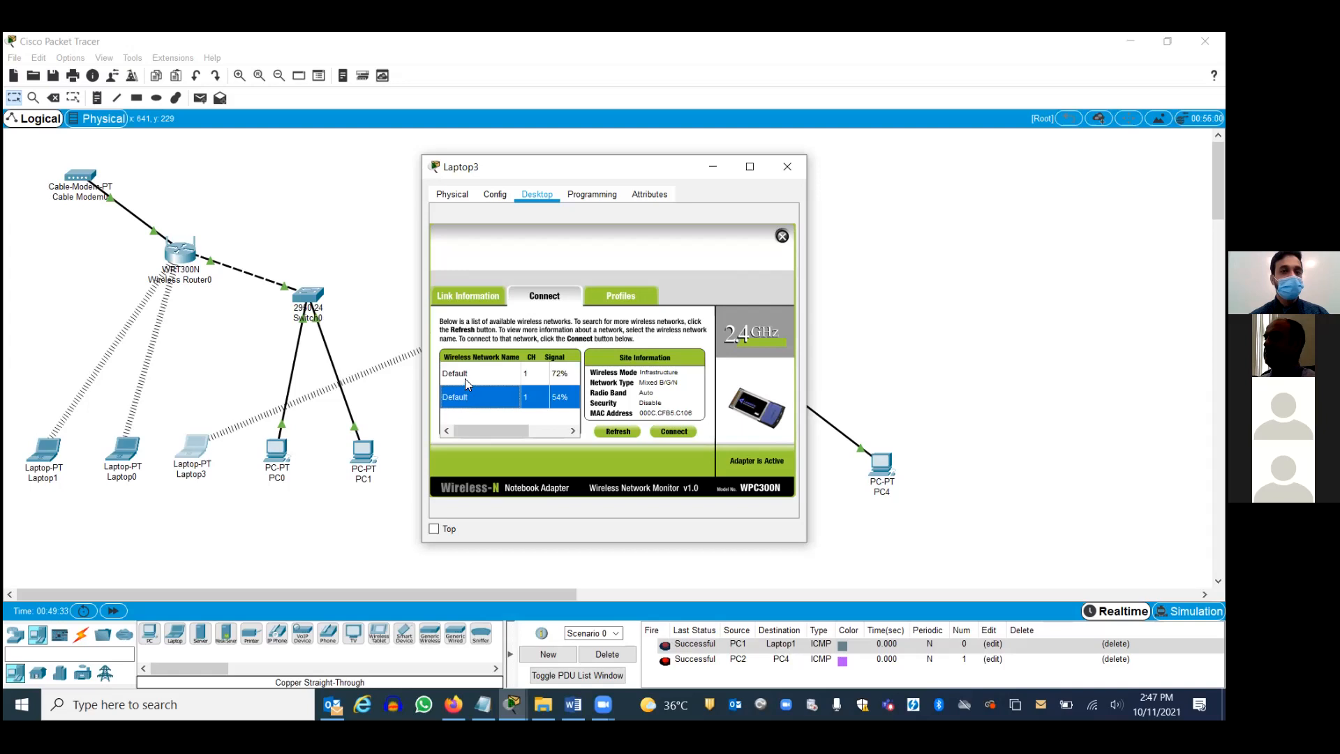
left_click(465, 377)
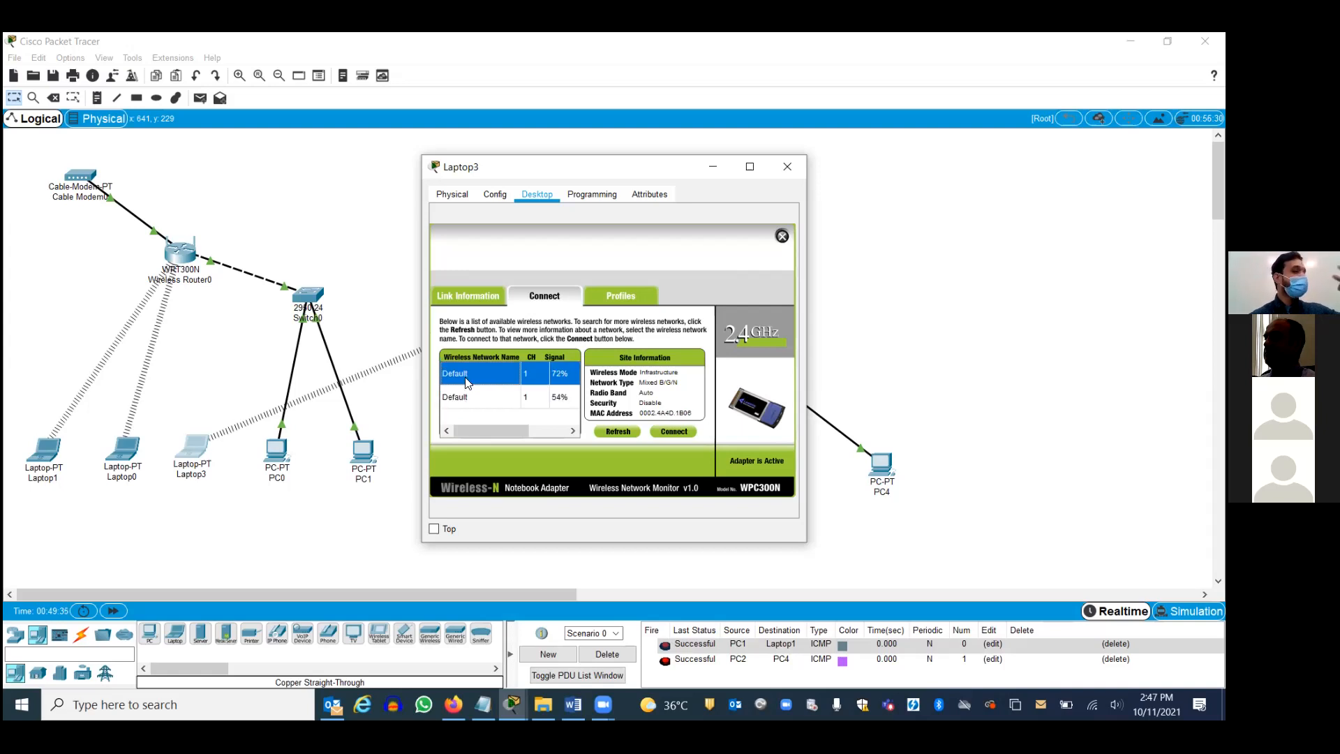
left_click(665, 430)
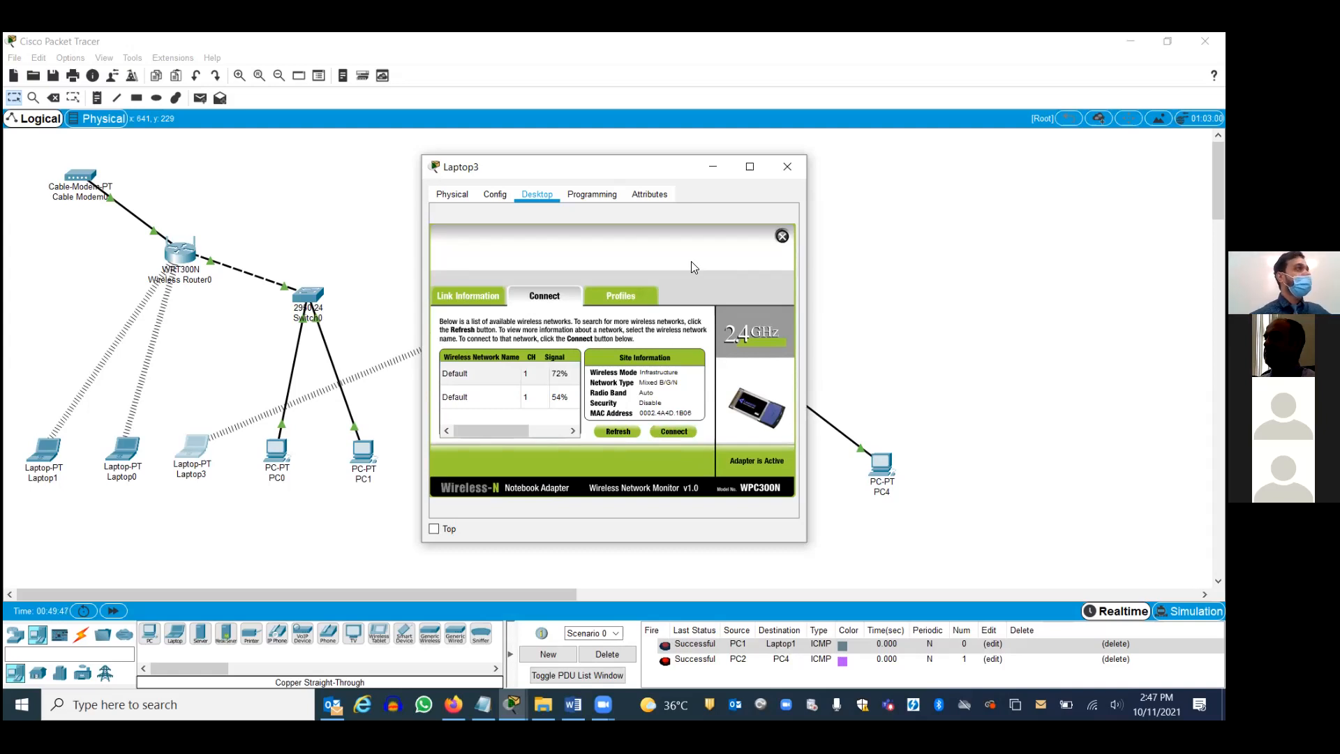
left_click(787, 166)
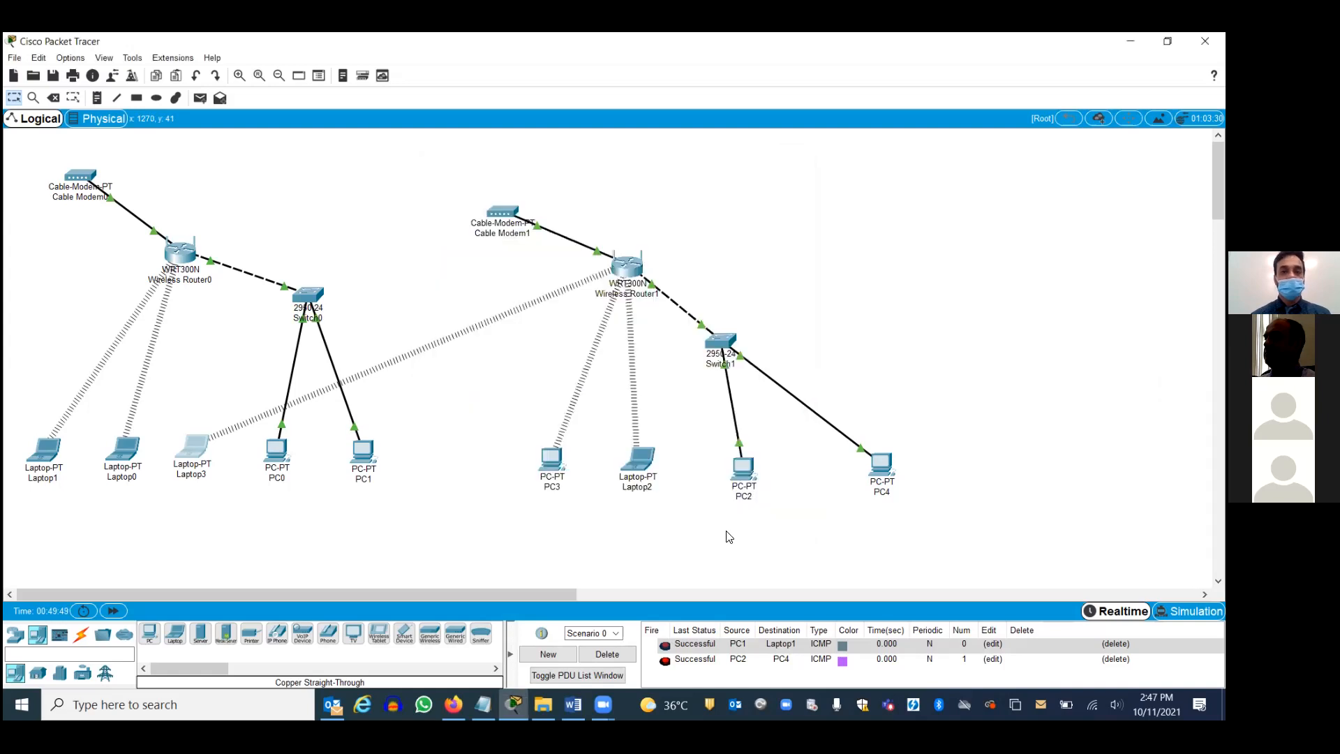
Step: Switch to the HW3 Word document to review its cabling instructions, and briefly view the Lab 05 - Network Transmission Media (1) document
left_click(573, 705)
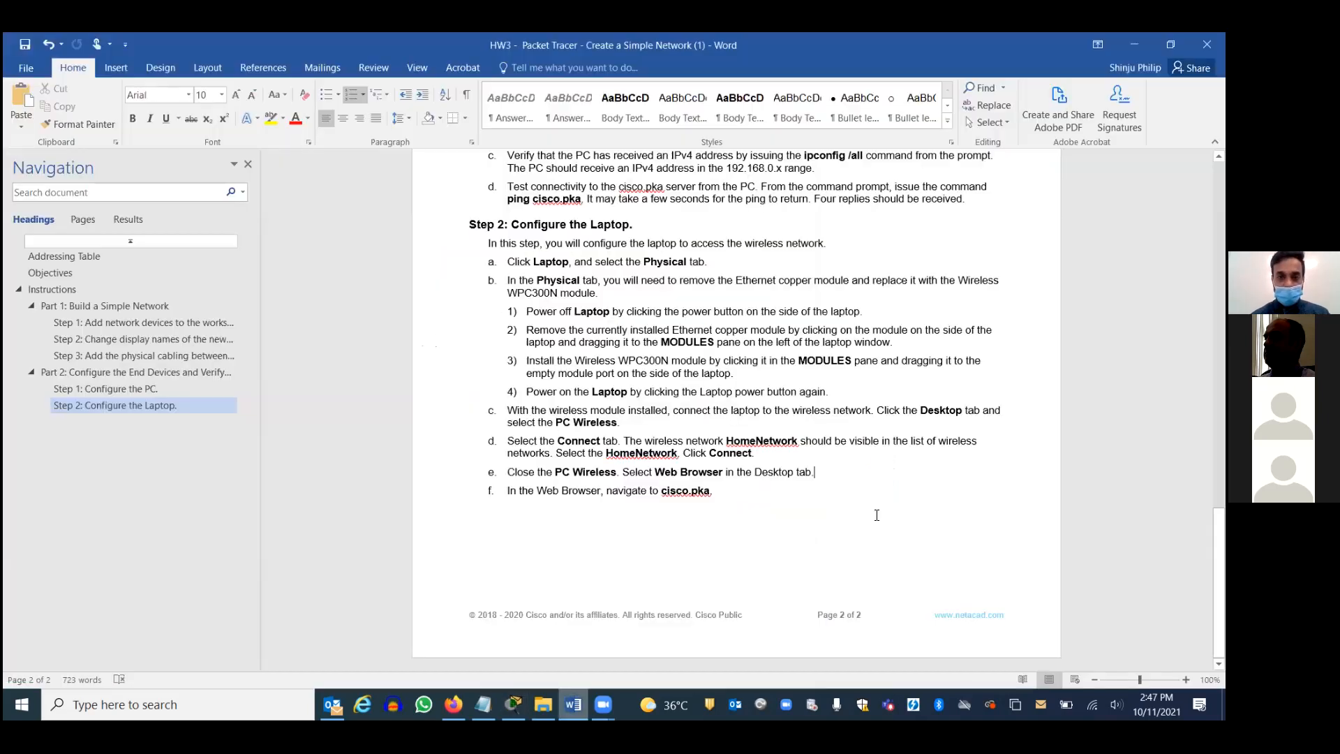
left_click_drag(1219, 541, 1219, 362)
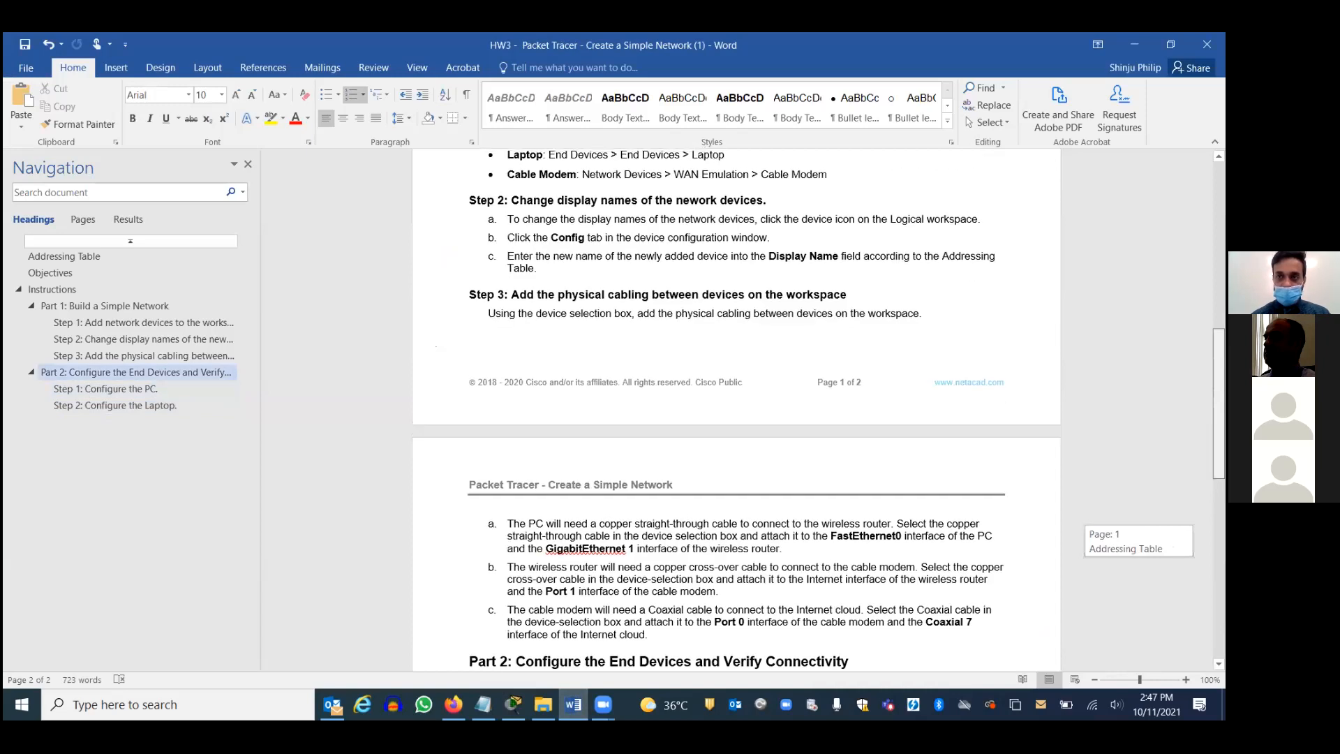
double_click(458, 233)
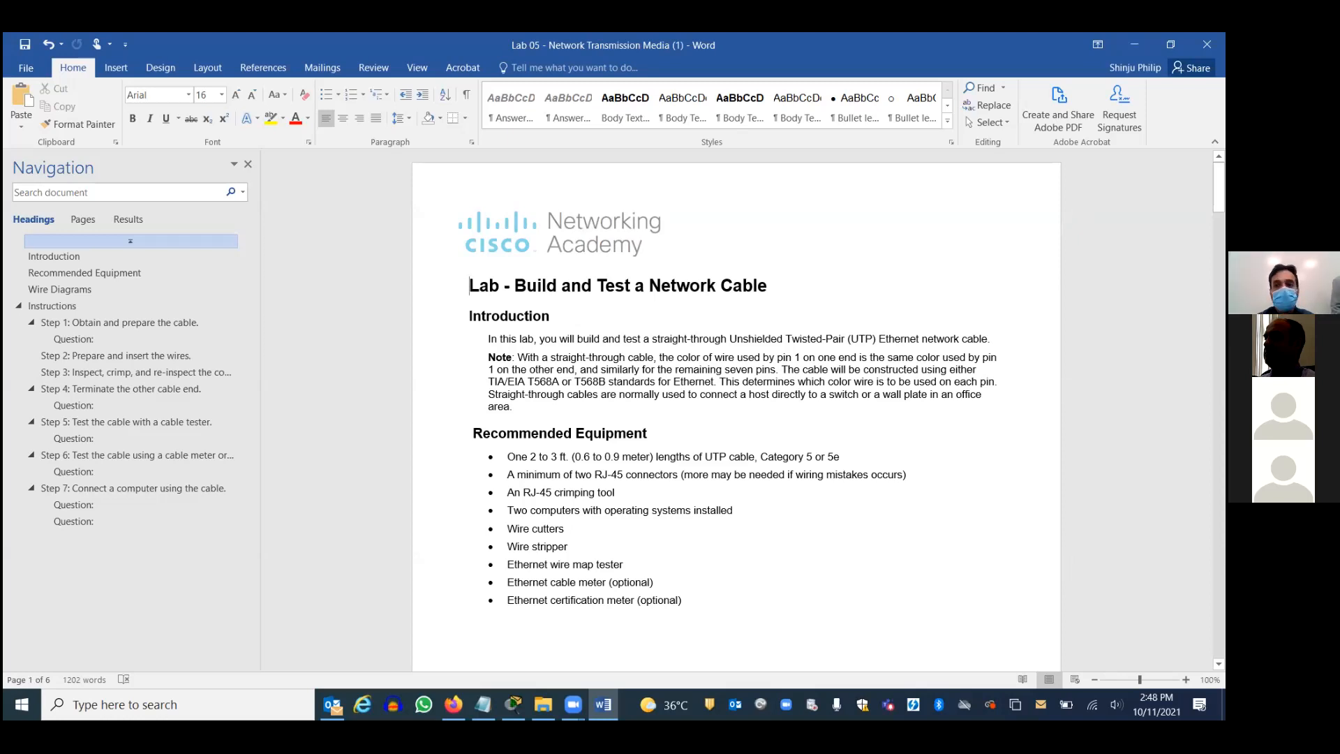
left_click(1206, 44)
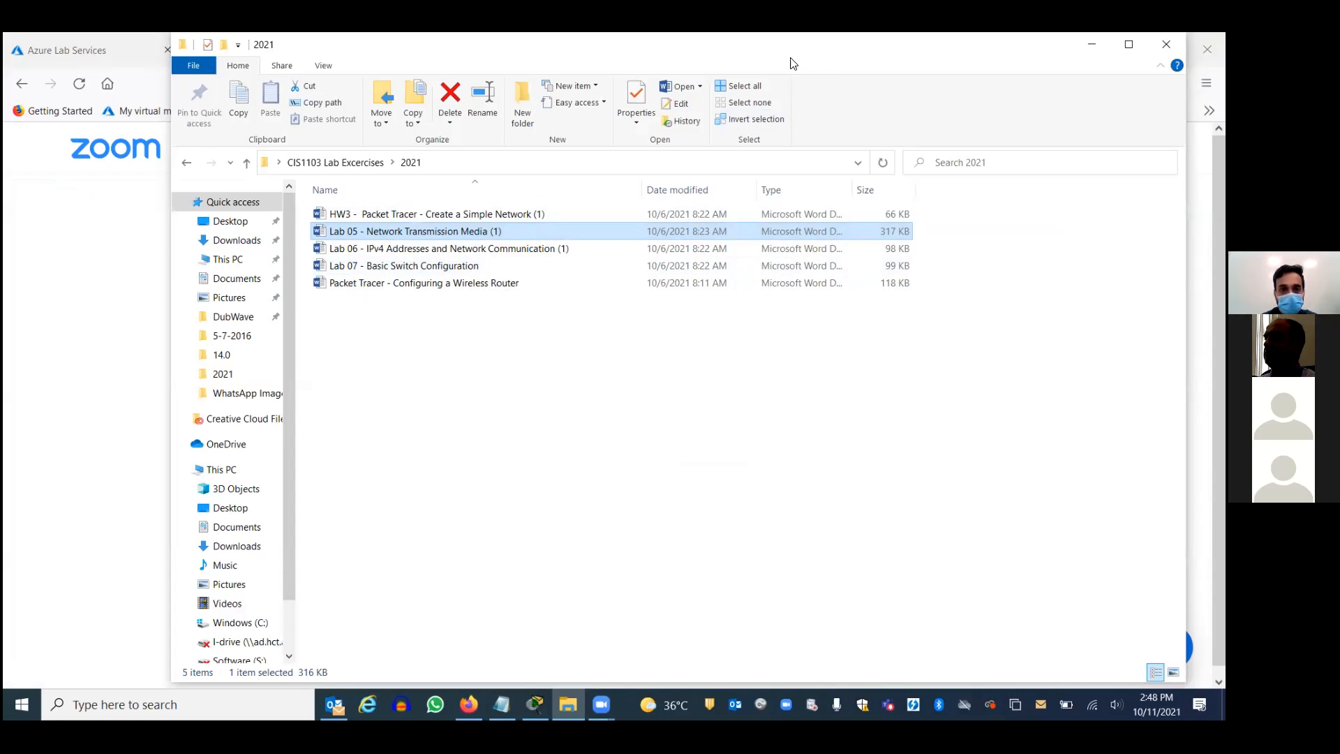
Step: Open the Lab 06 - IPv4 Addresses and Network Communication (1) document and view its topology and objectives
left_click(391, 251)
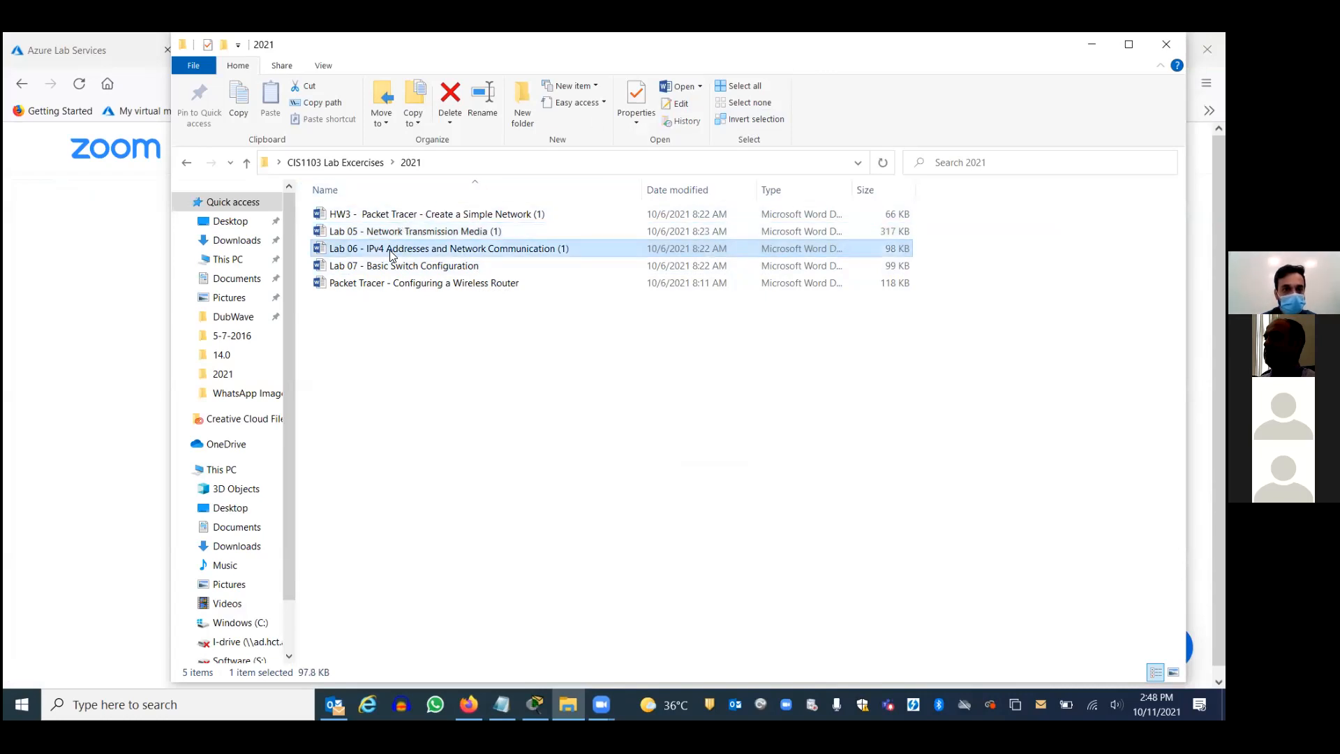
double_click(391, 251)
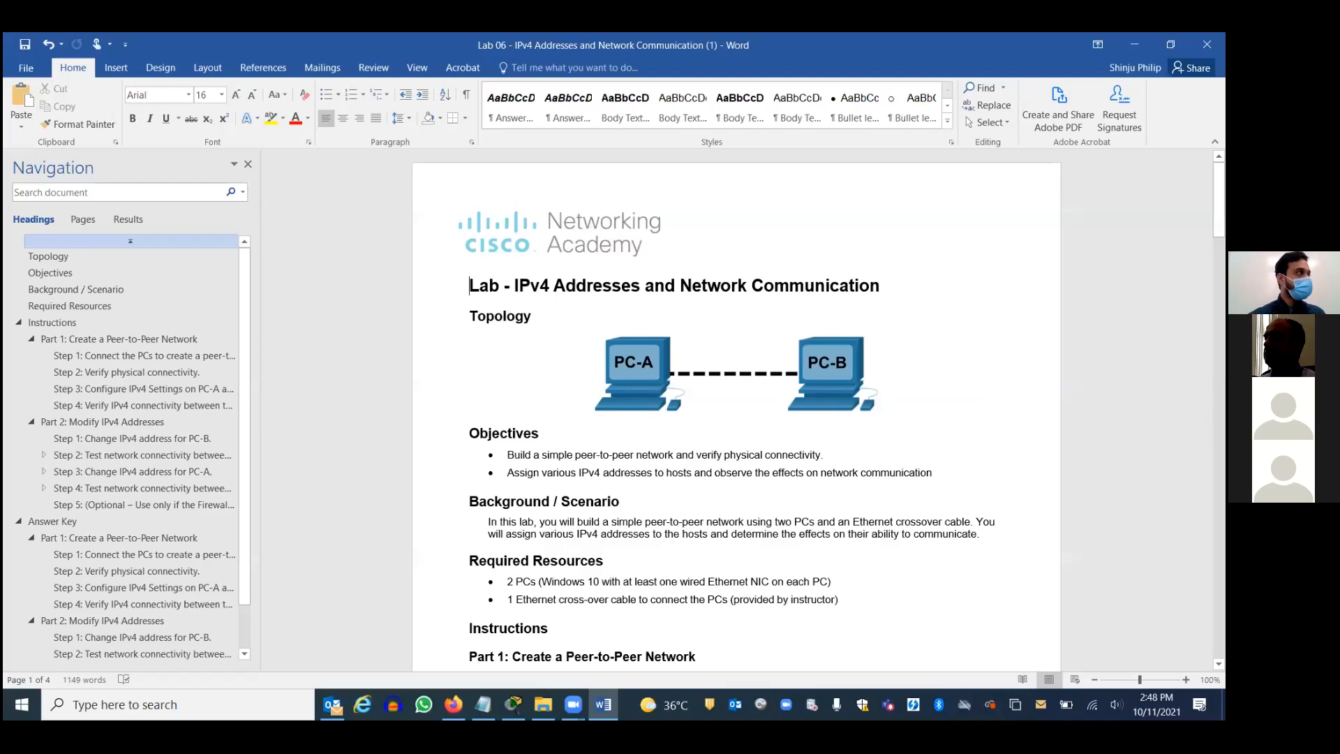
mouse_move(1218, 194)
left_mouse_down()
mouse_move(1219, 324)
mouse_move(1219, 188)
left_mouse_up()
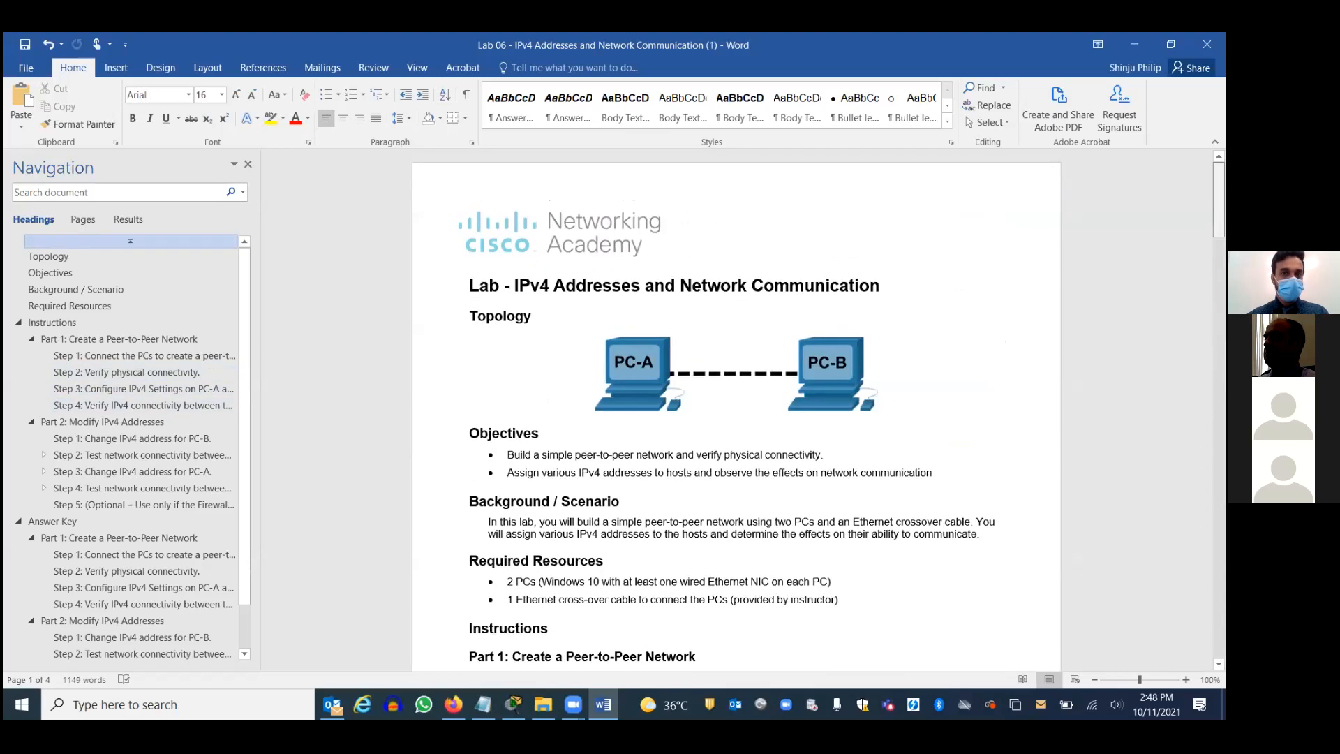
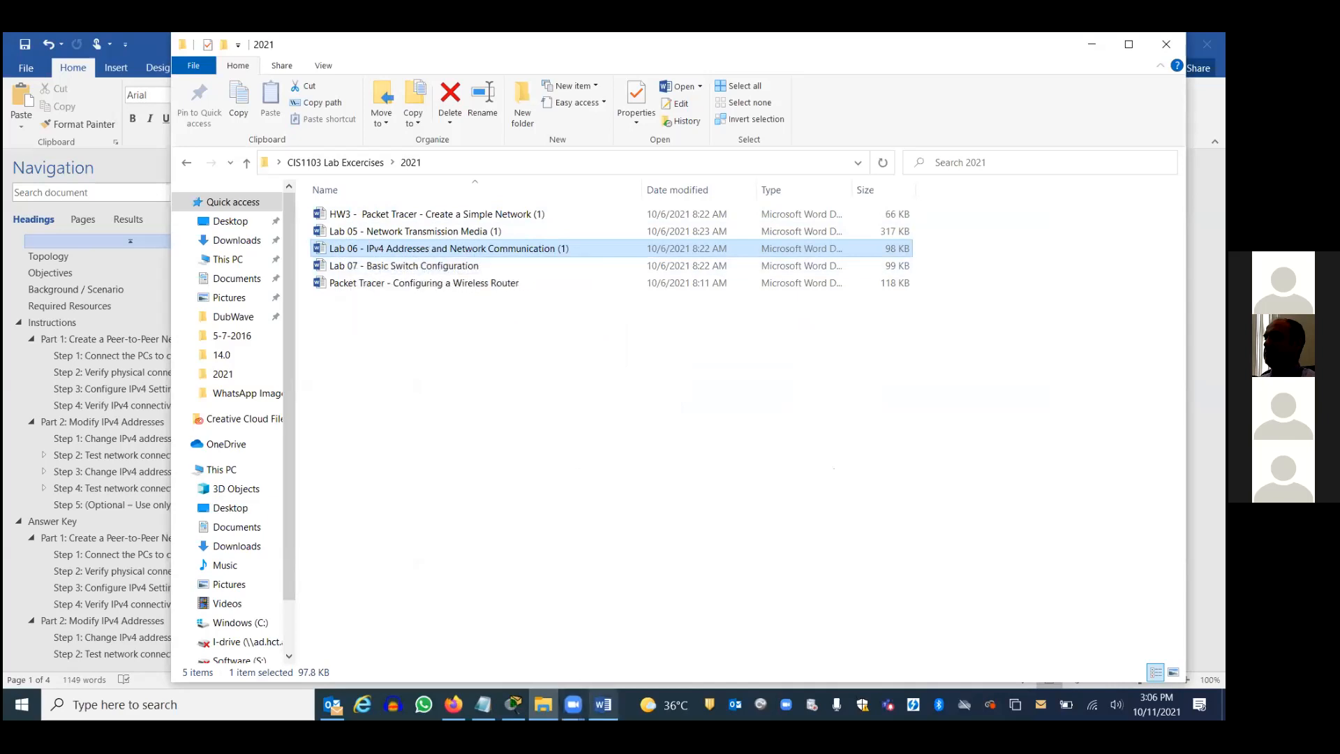
Step: Close the Lab 06 document and reopen it from the 2021 folder at its opening sections
left_click(603, 705)
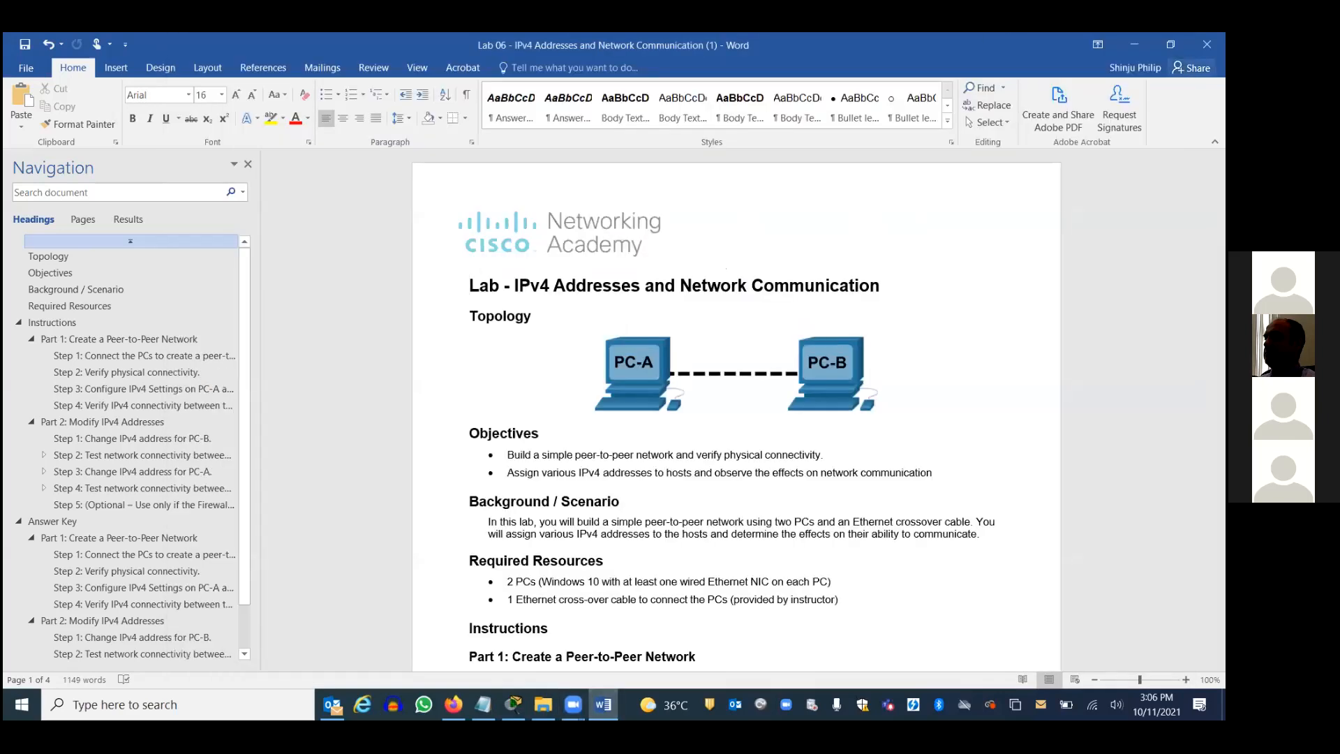
left_click(1207, 44)
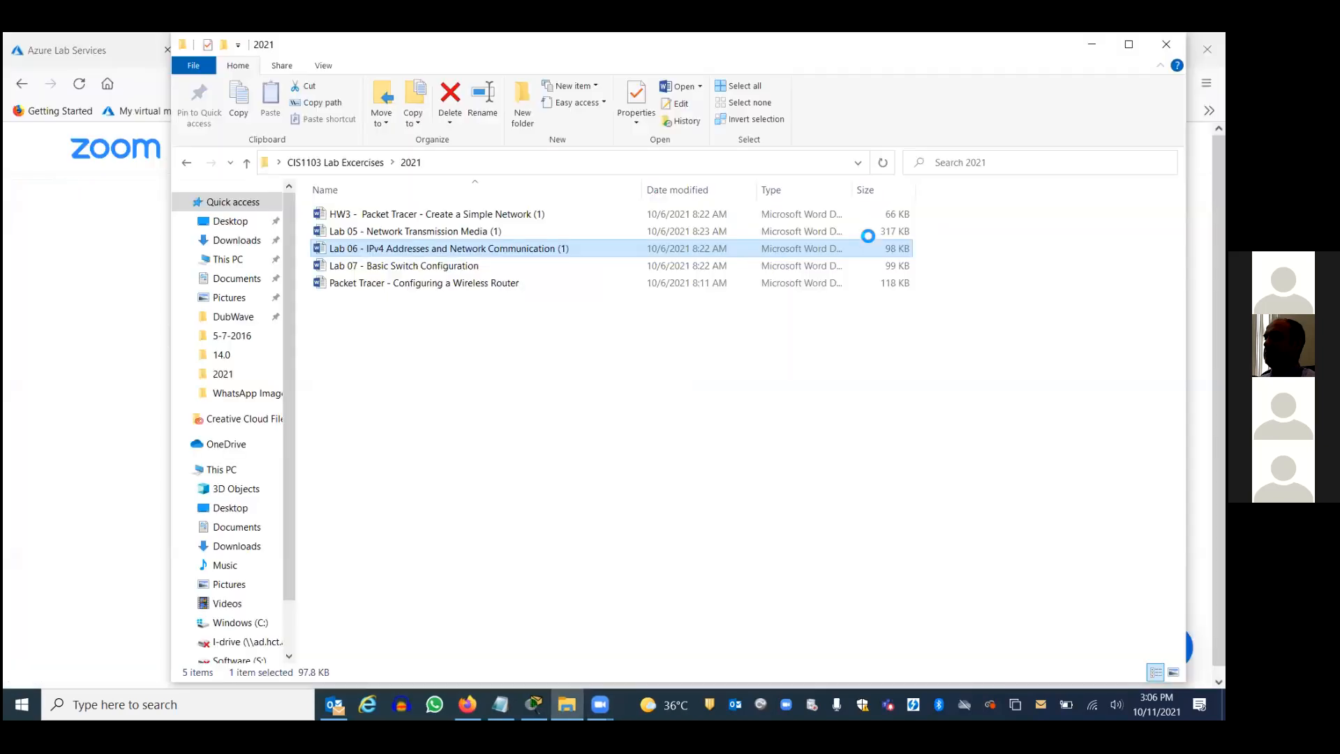
double_click(463, 249)
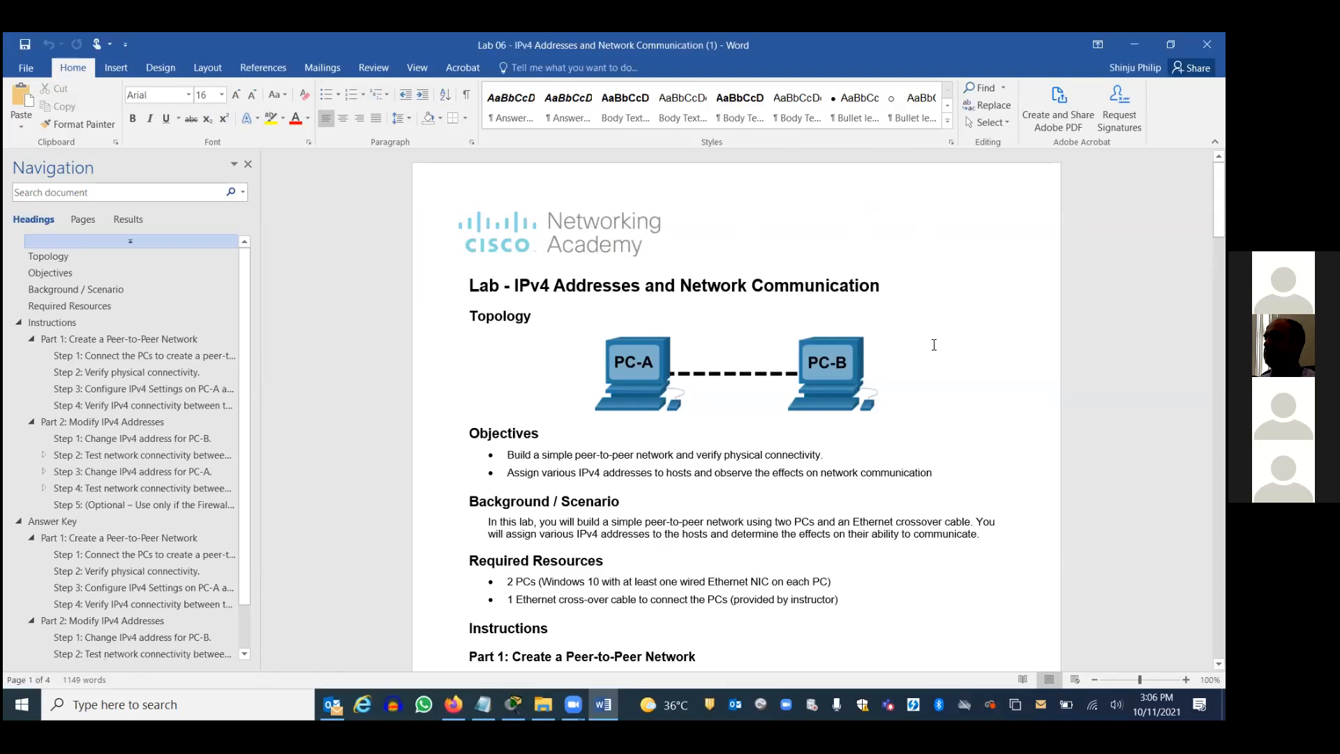
left_click_drag(1219, 203, 1218, 218)
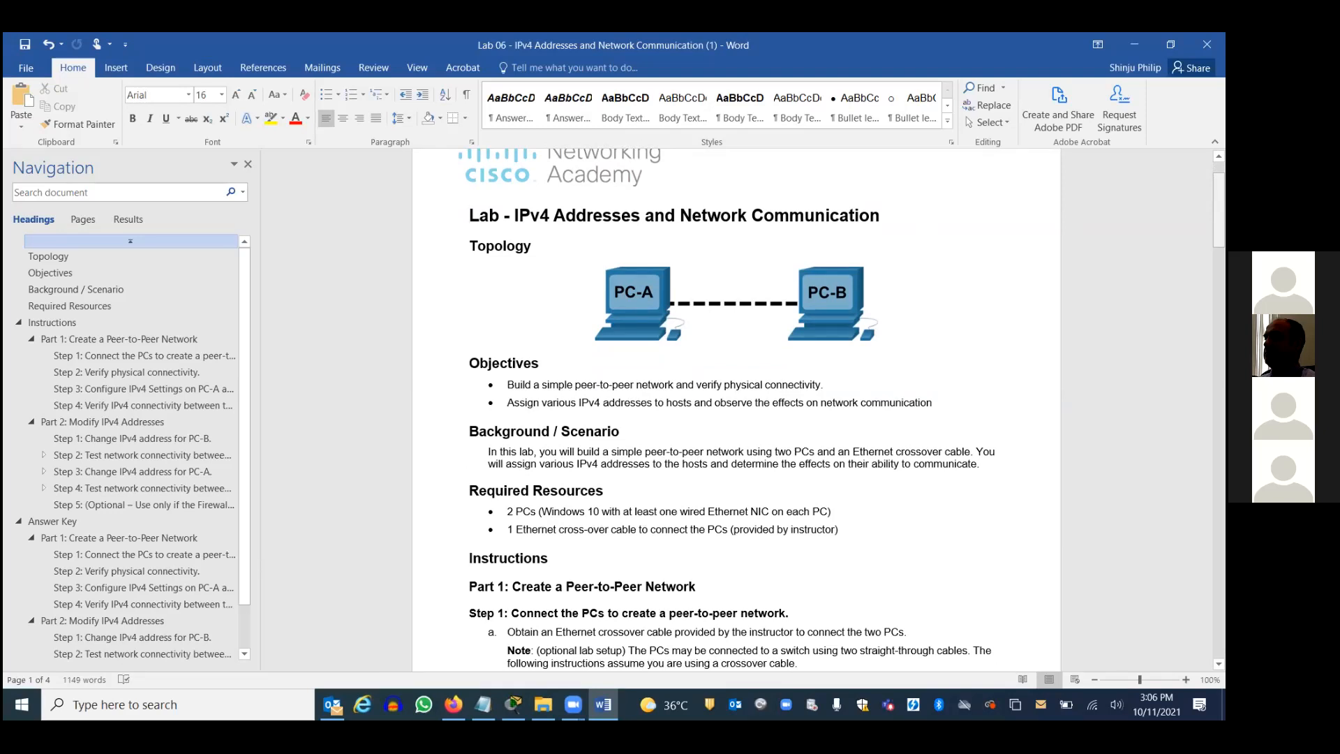
left_click(543, 705)
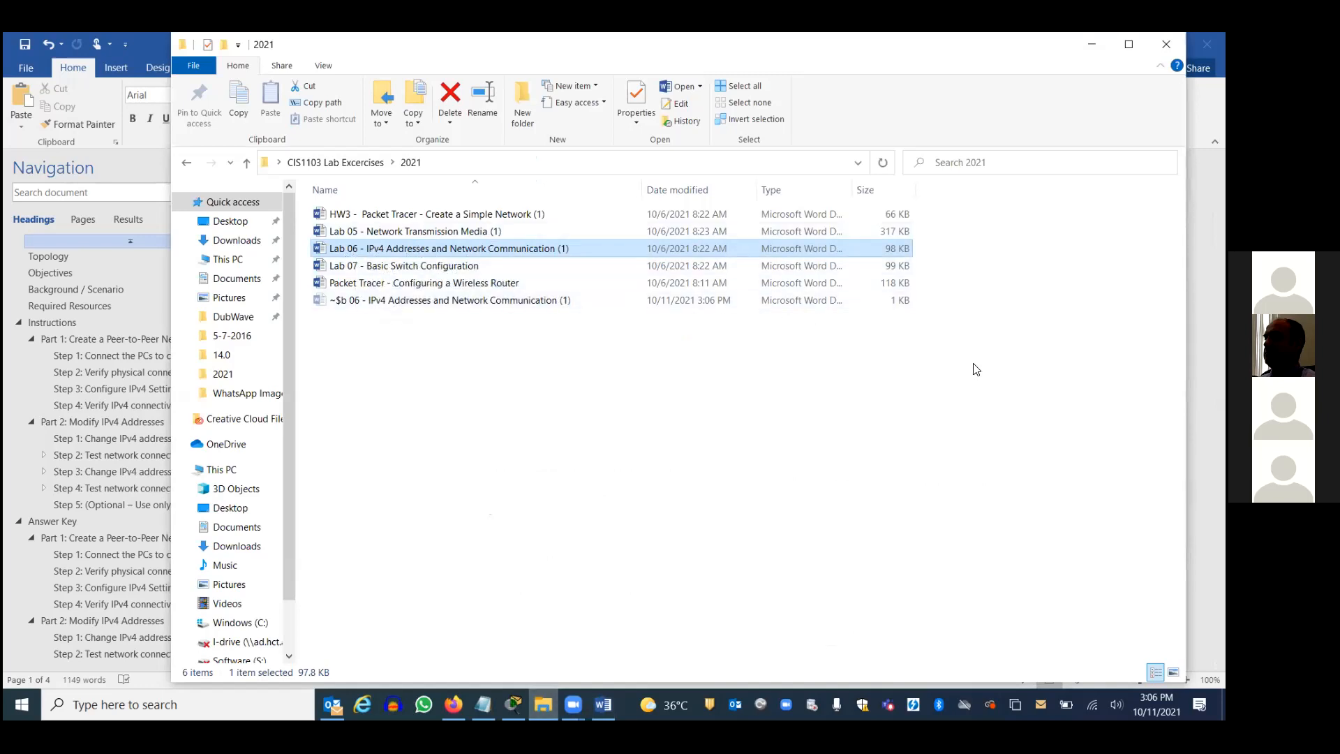
right_click(994, 374)
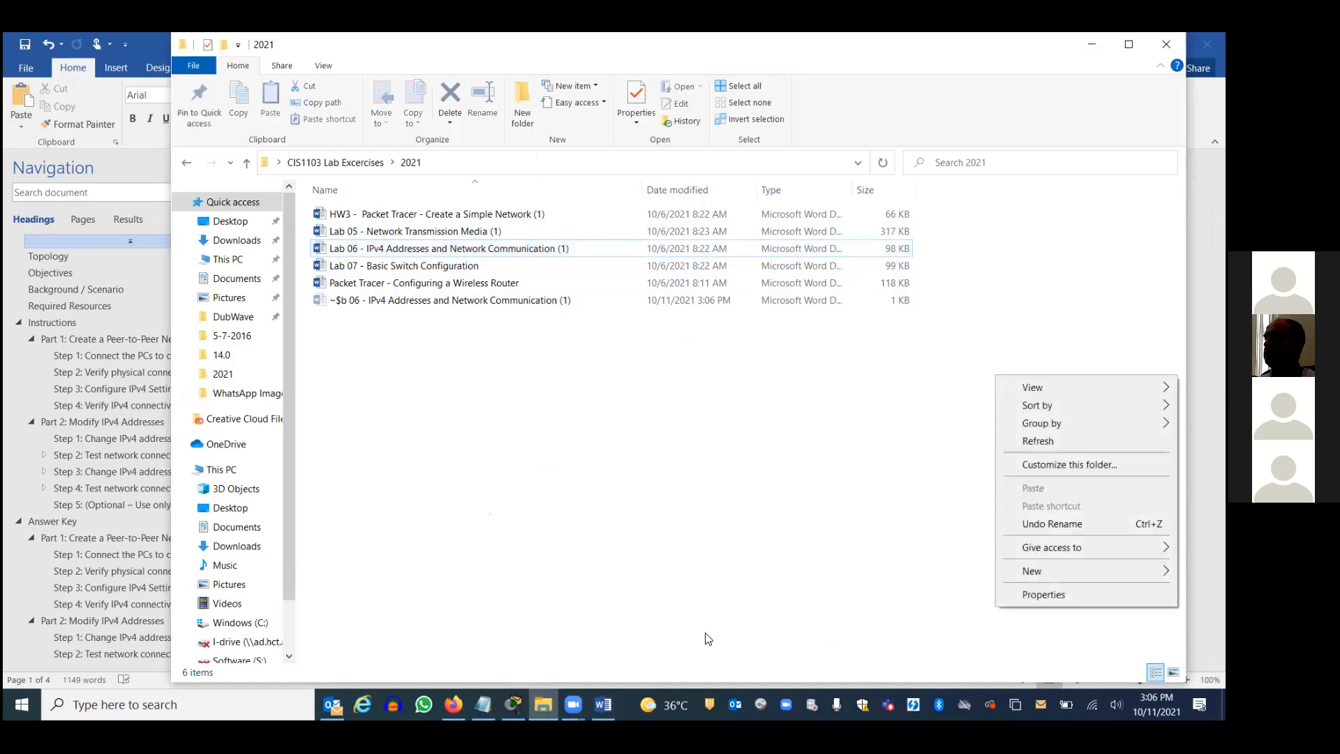
left_click(602, 705)
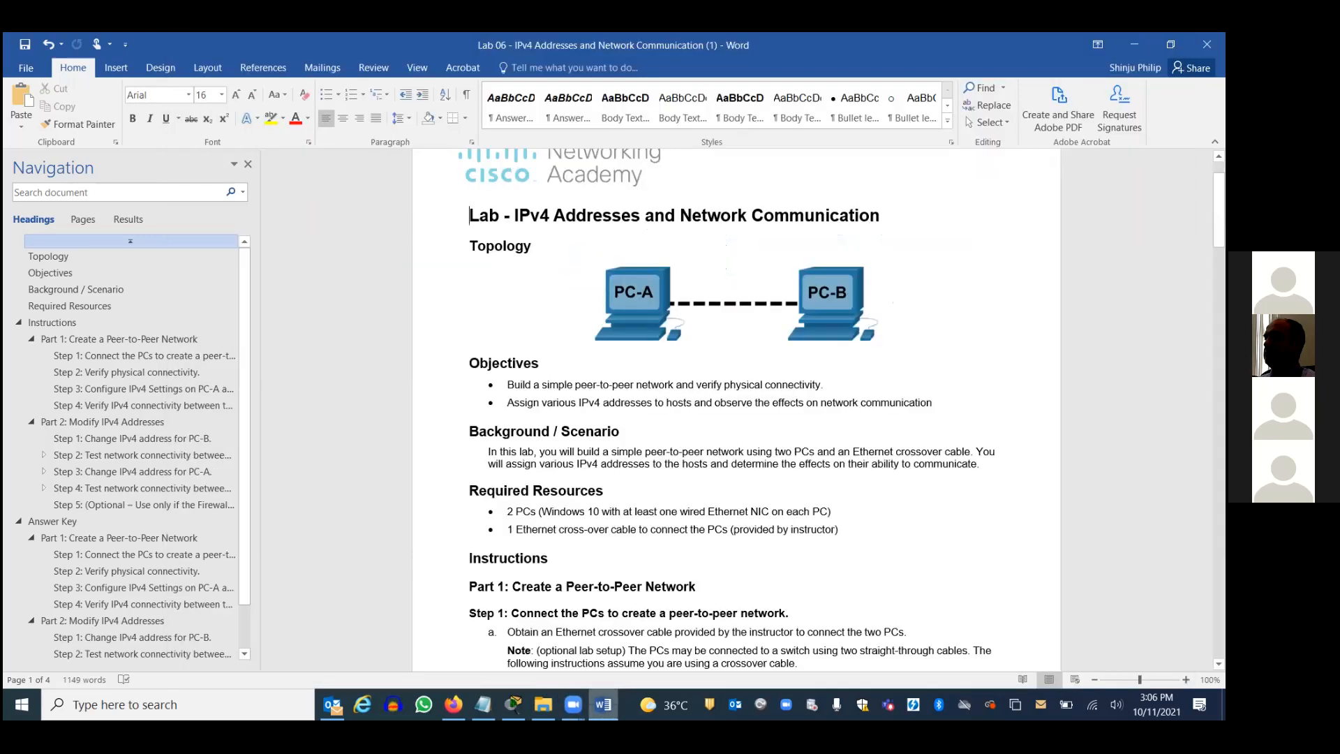
Step: Examine Lab 06's required resources and Part 1 instructions for connecting the two PCs and verifying physical connectivity
mouse_move(1219, 209)
left_mouse_down()
mouse_move(1219, 247)
mouse_move(1219, 236)
left_mouse_up()
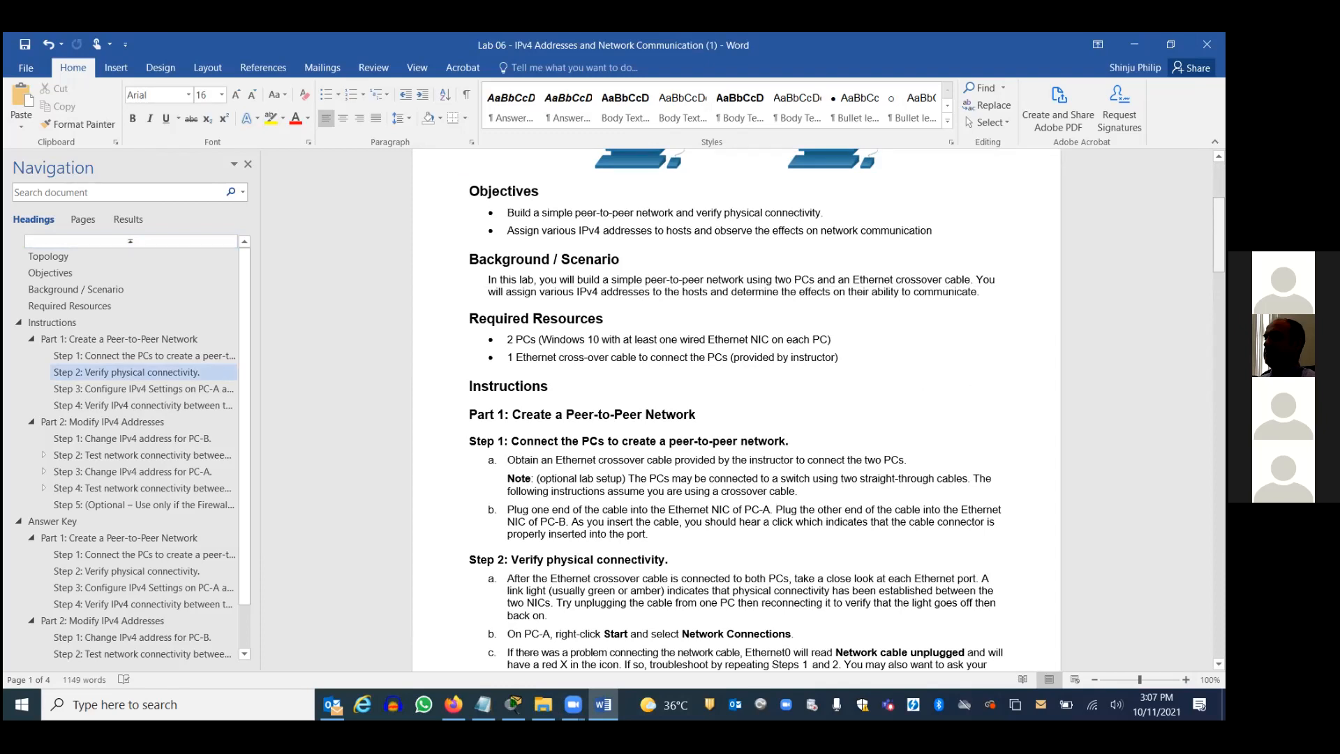
left_click_drag(1218, 234, 1219, 225)
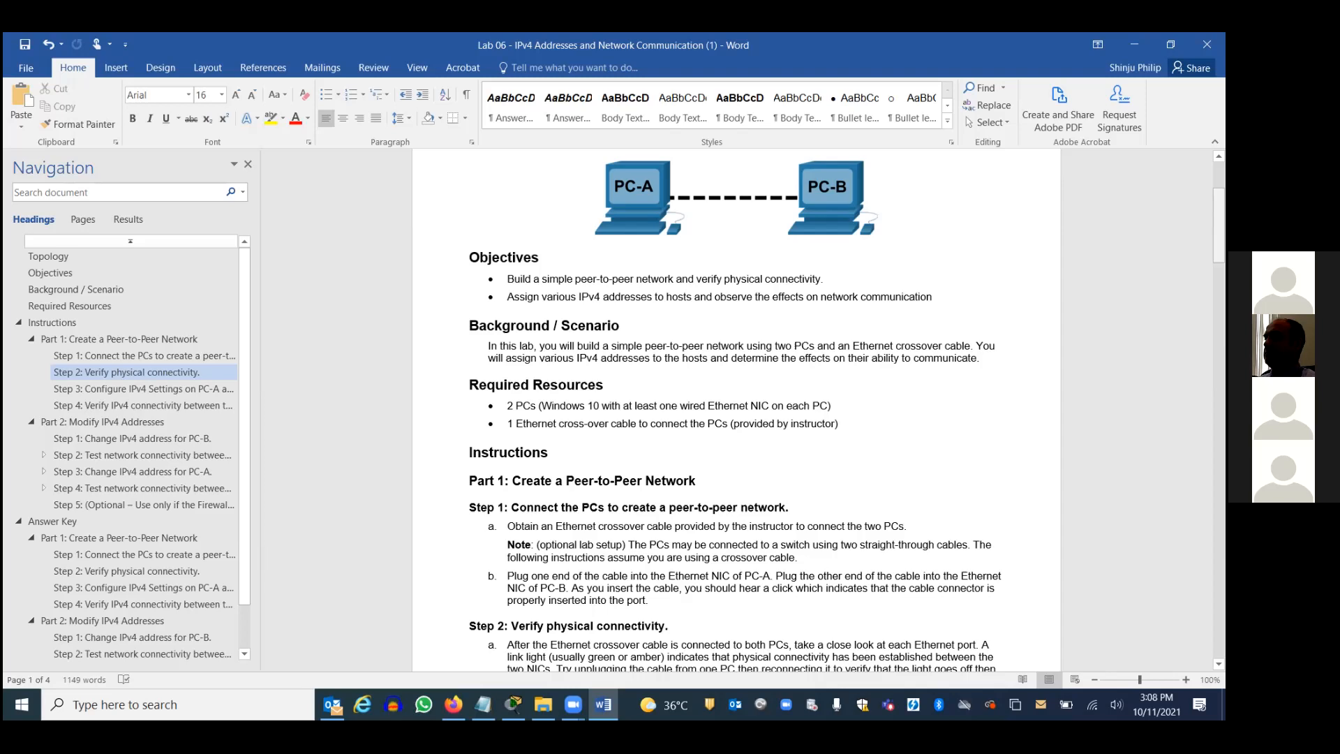
left_click_drag(1218, 224, 1219, 274)
scroll(736, 412, "up", 3)
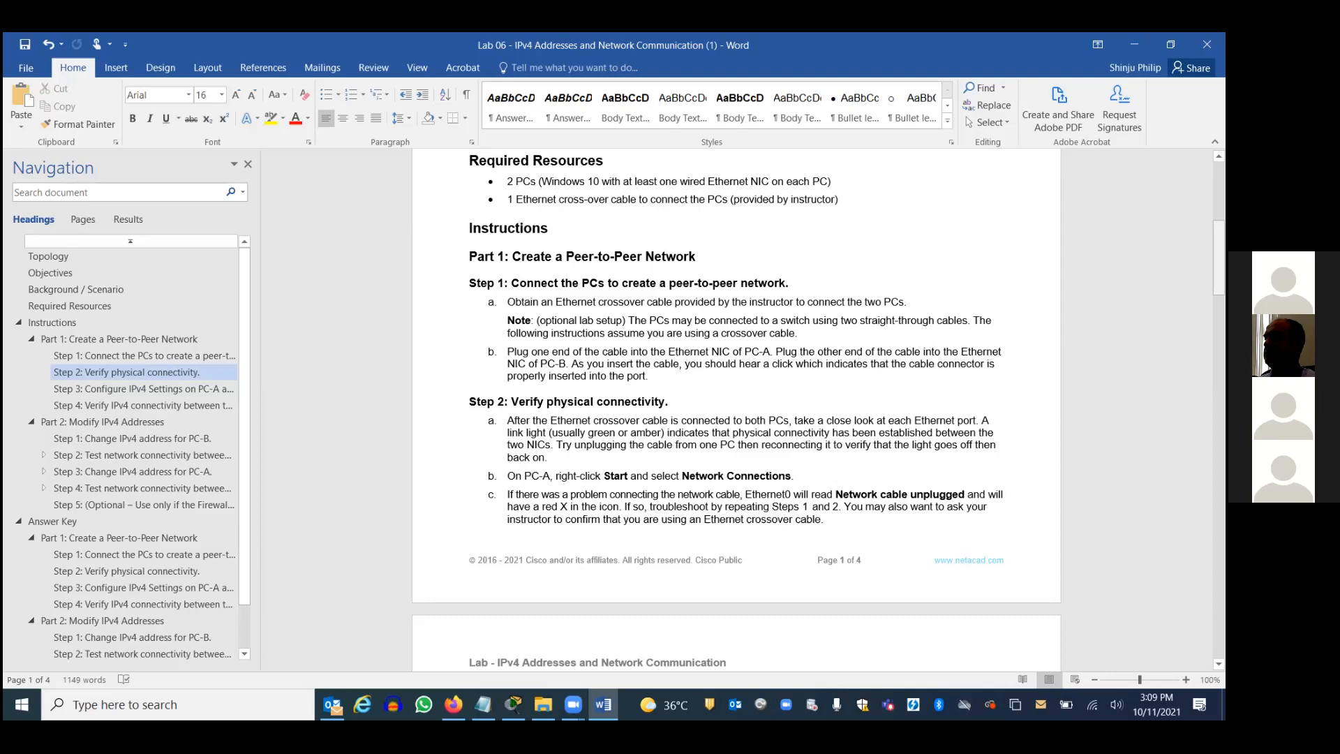
Step: Switch to Packet Tracer and place two PCs side by side in the empty workspace area beyond PC4
left_click_drag(1218, 259, 1219, 201)
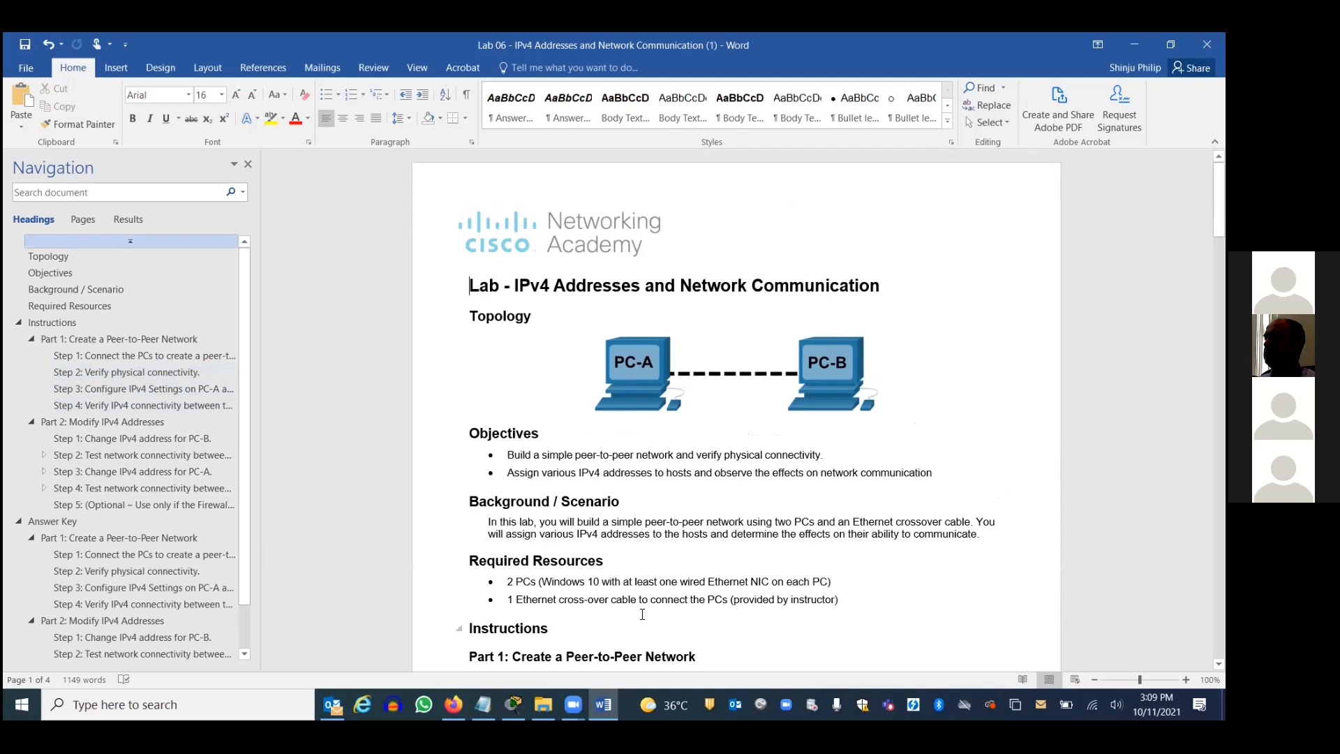
left_click(513, 705)
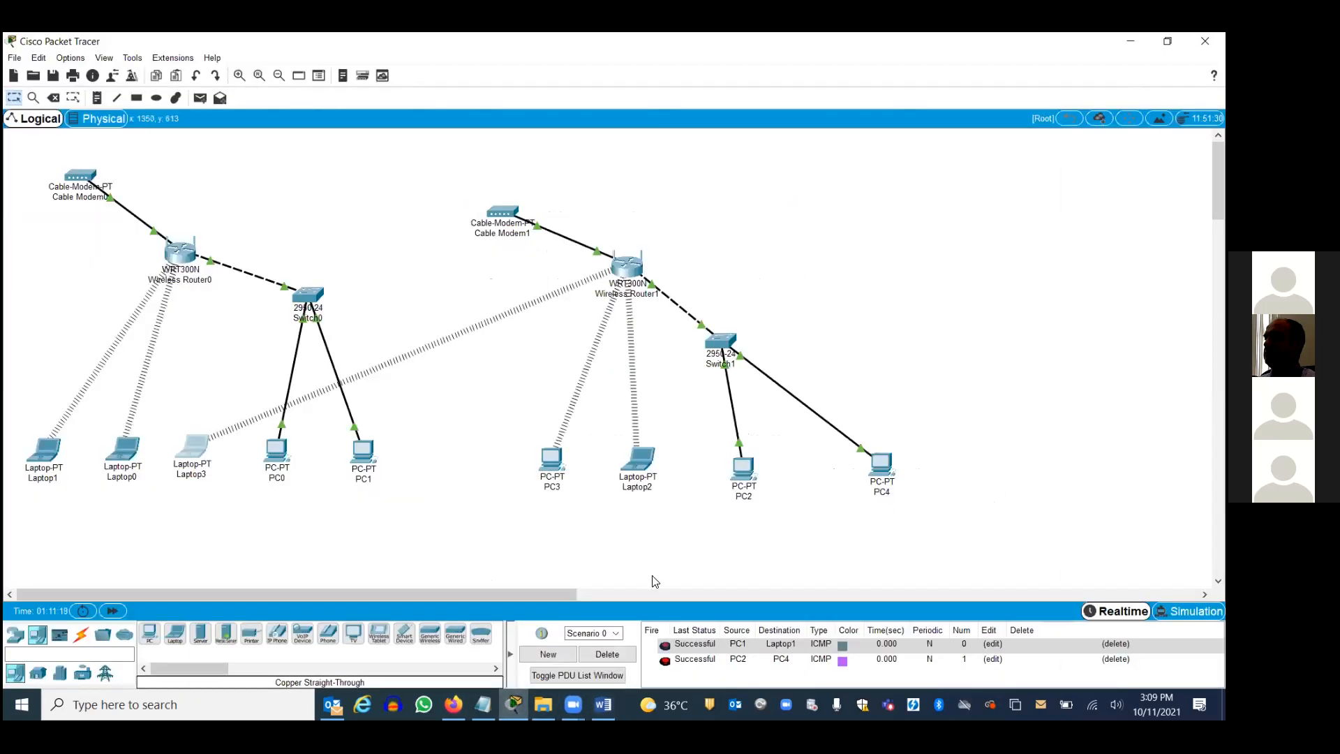
left_click_drag(555, 589, 955, 606)
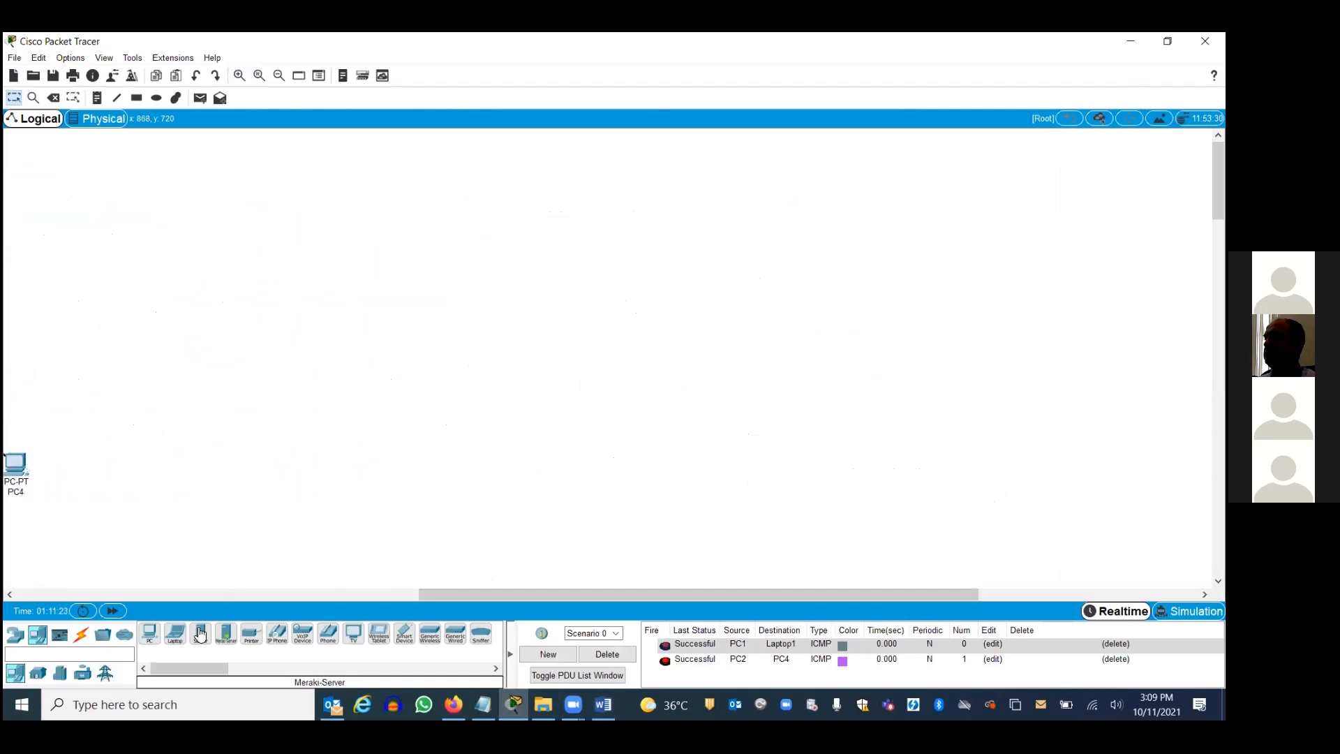
left_click(152, 633)
left_click(299, 319)
left_click_drag(301, 326, 355, 331)
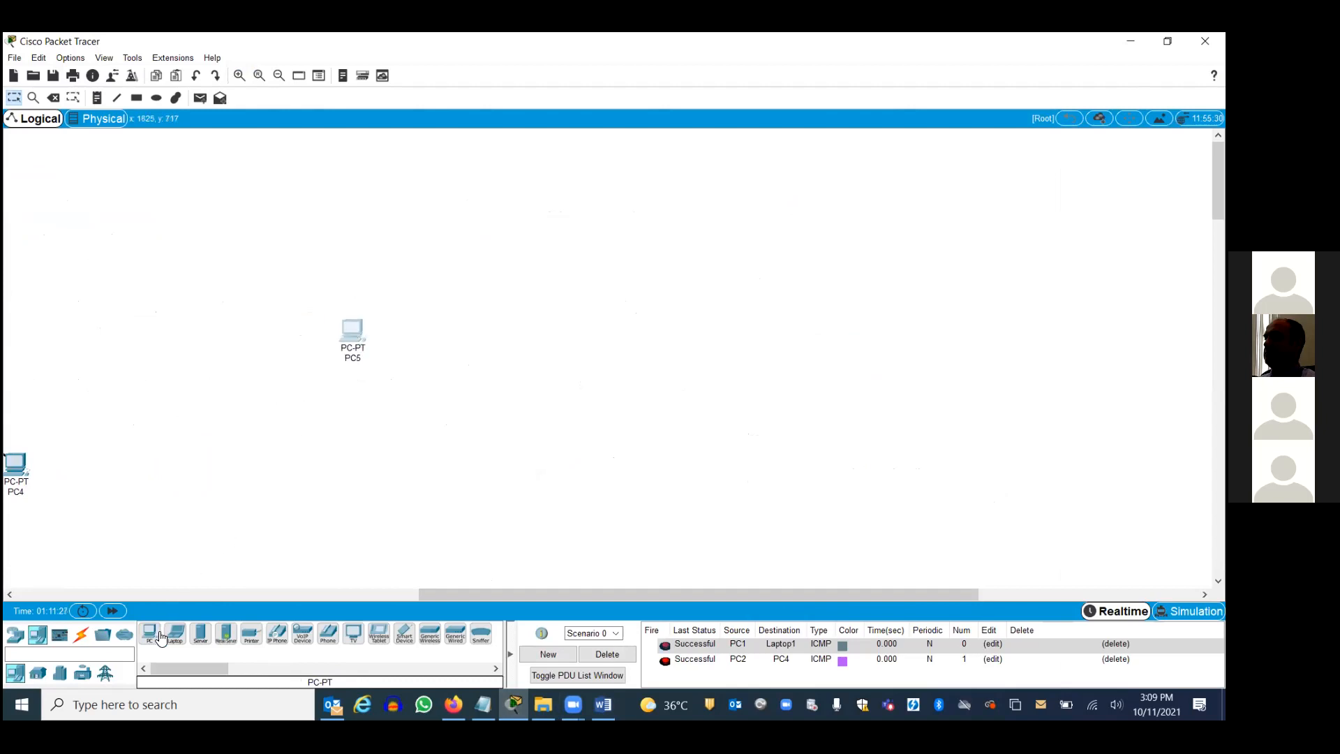
left_click_drag(152, 634, 551, 455)
left_click_drag(642, 346, 642, 349)
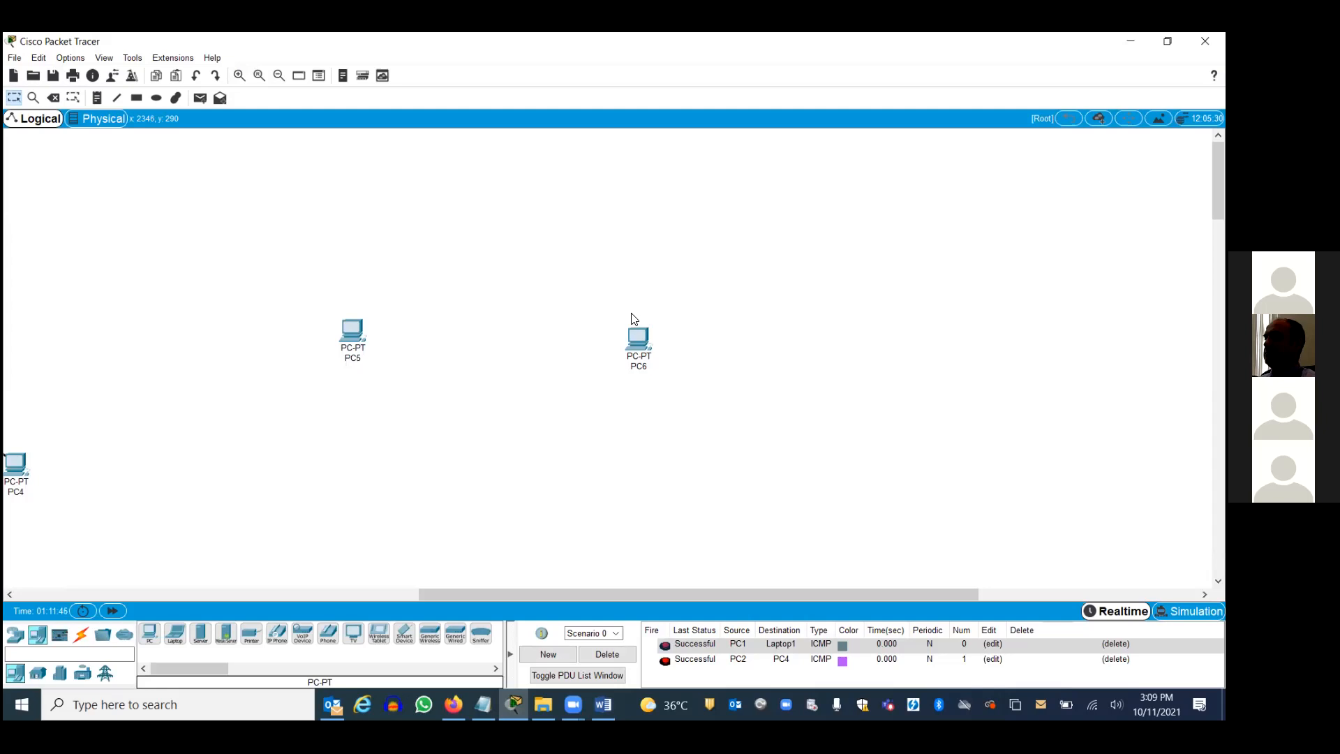
left_click_drag(356, 334, 381, 335)
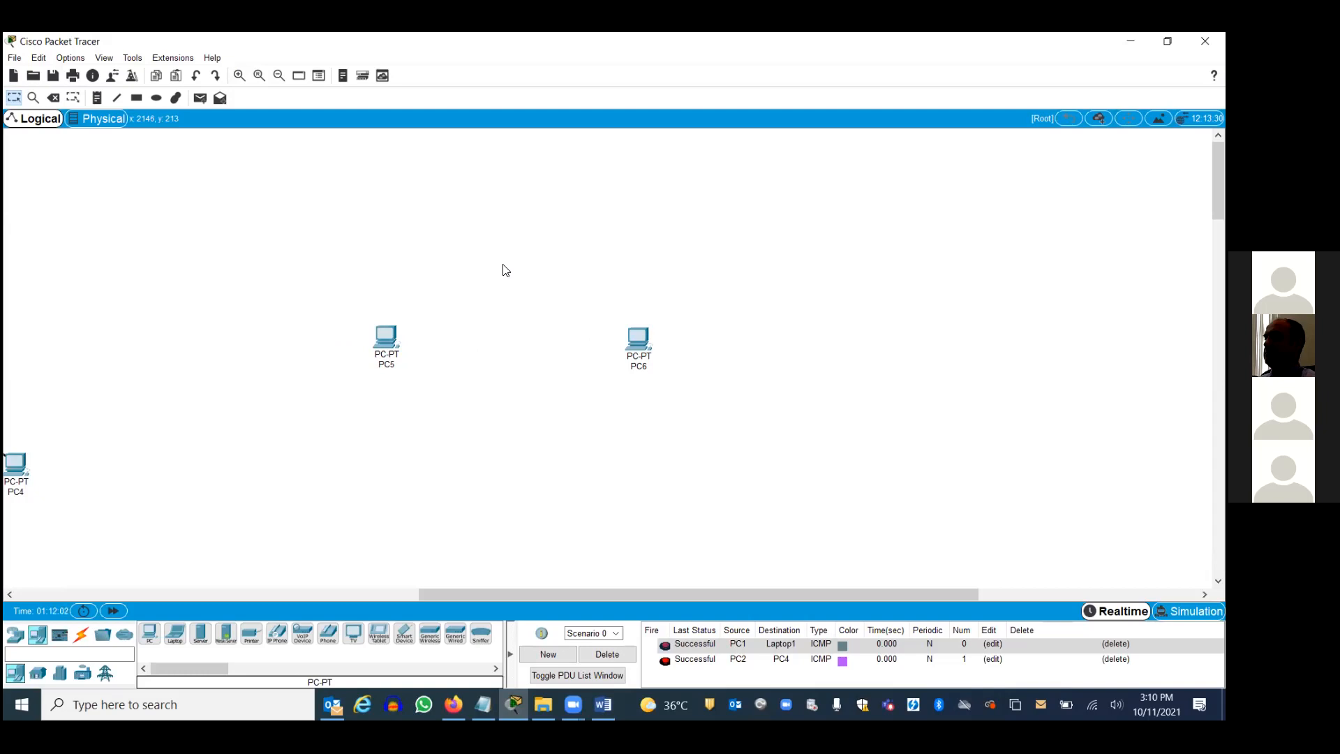
Step: Connect PC5's FastEthernet0 port to PC6's FastEthernet0 port with a copper cross-over cable
left_click(79, 639)
left_click(226, 633)
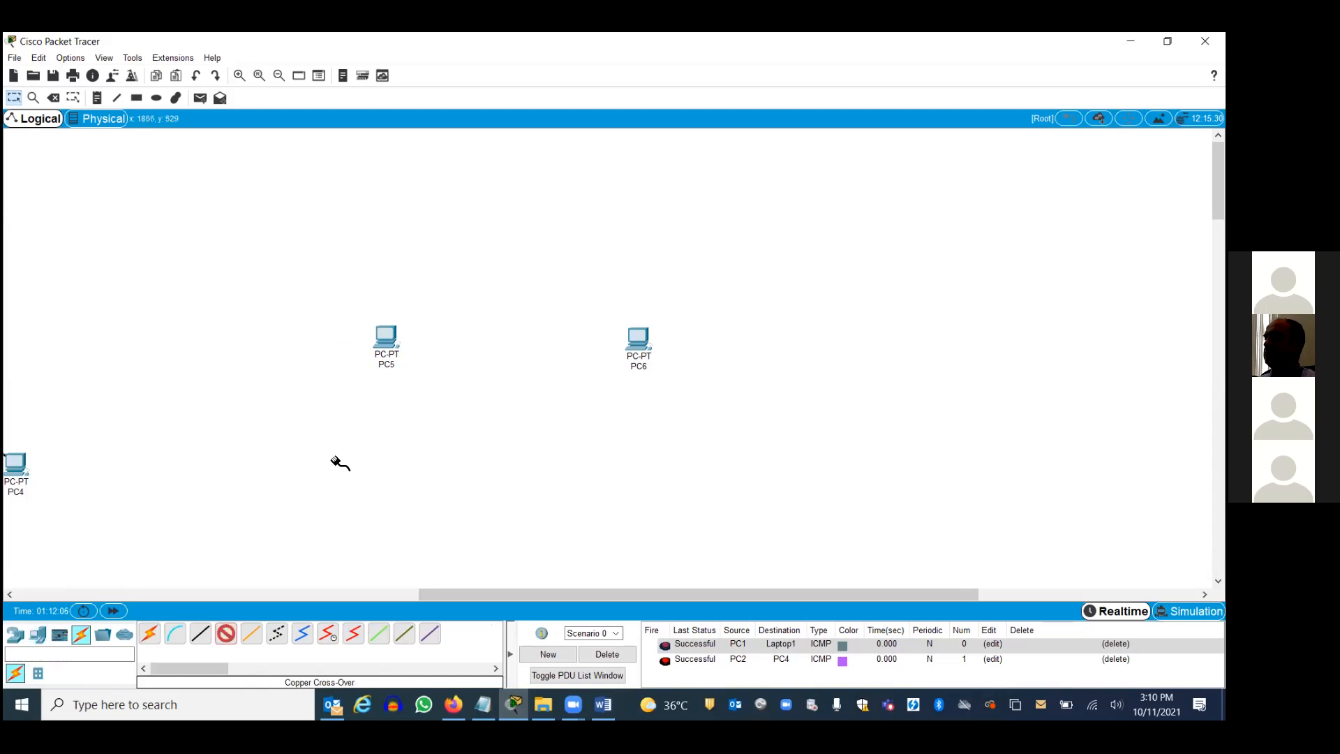
left_click(386, 337)
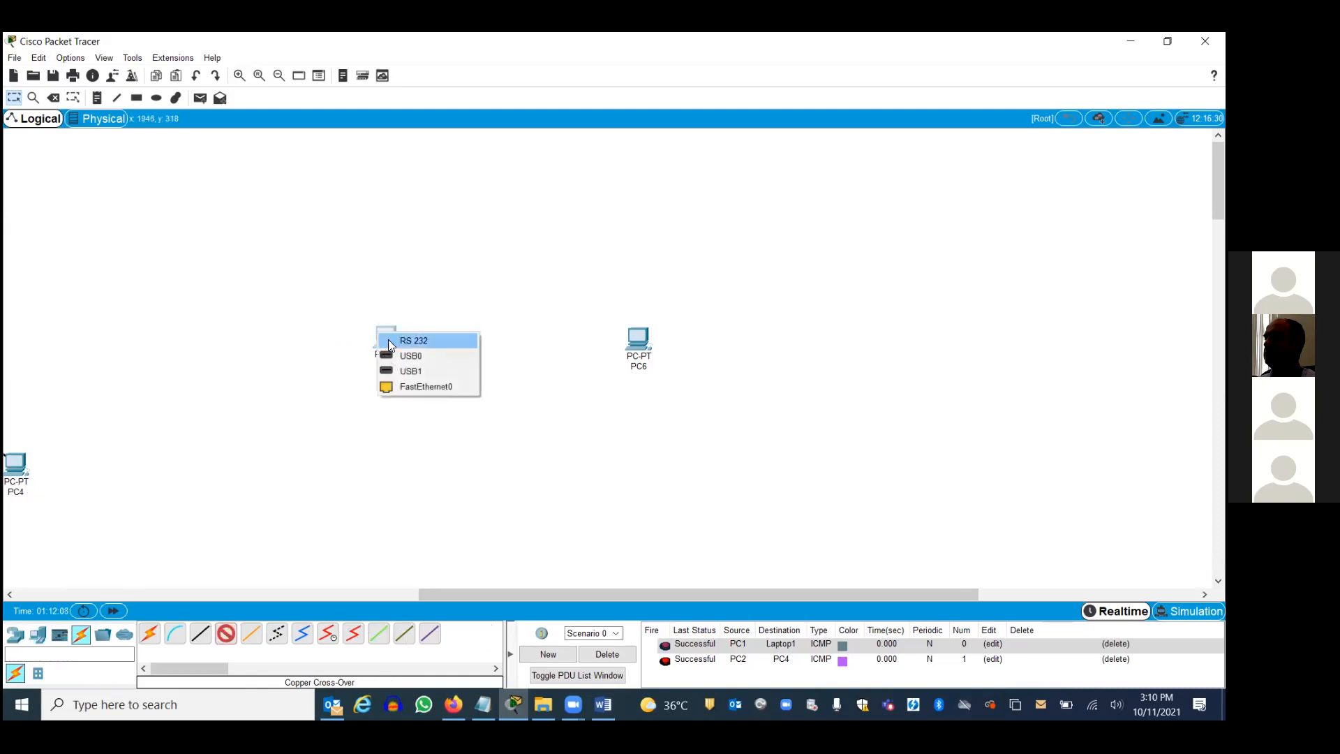
left_click(426, 387)
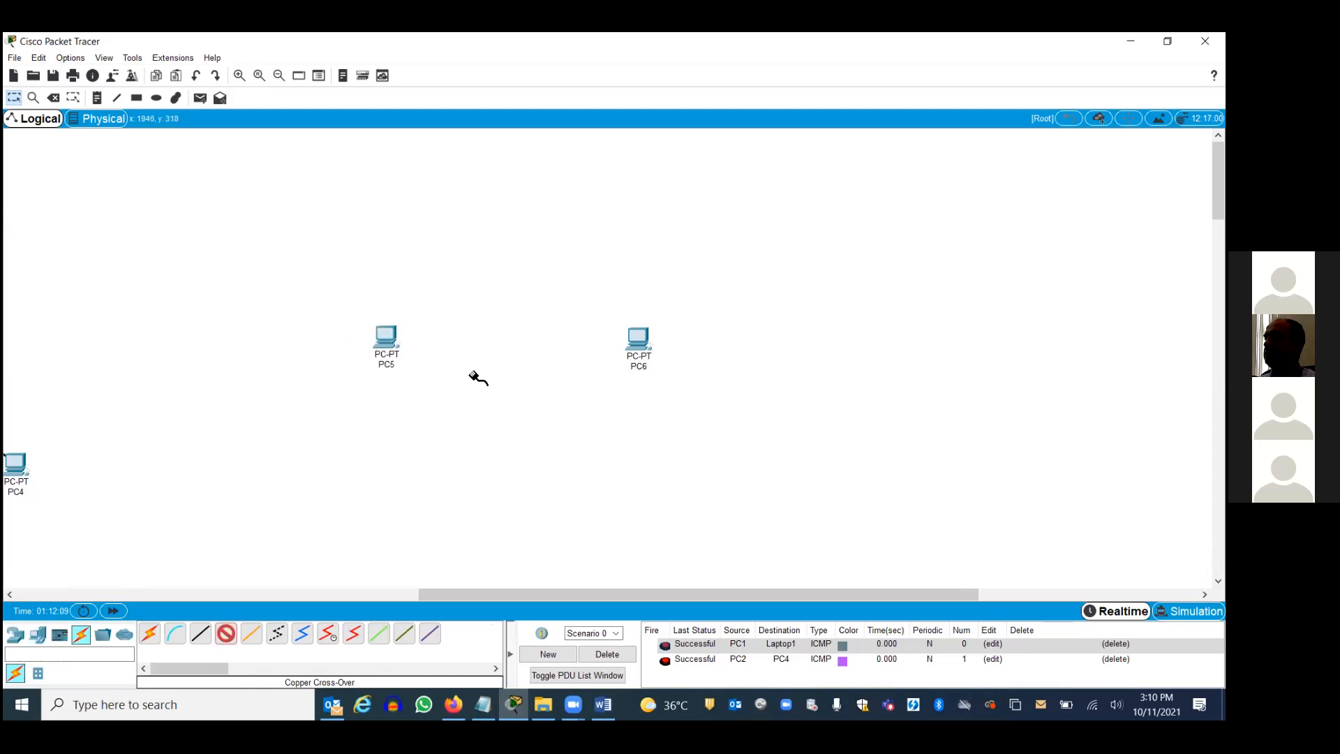
left_click(639, 340)
left_click(678, 388)
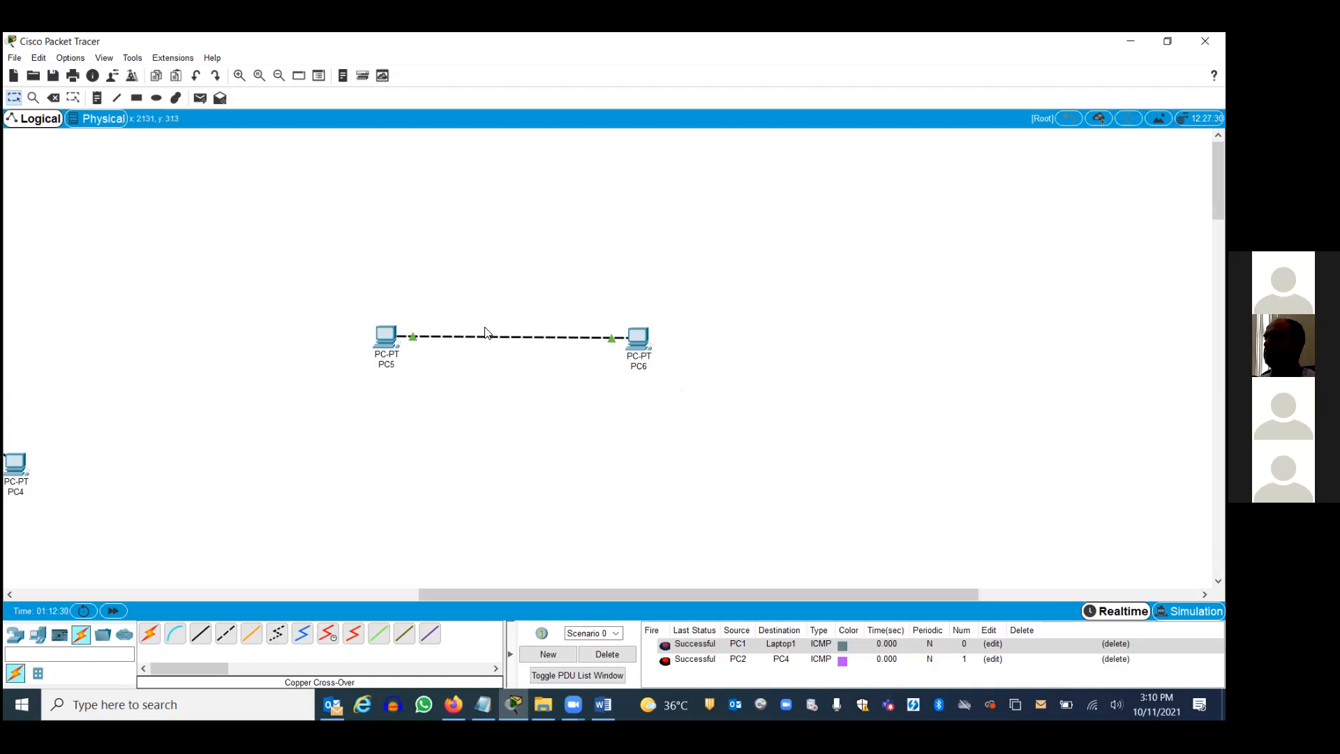
Step: Configure PC5's FastEthernet0 interface with static IPv4 address 192.168.0.1 and subnet mask 255.255.255.0
left_click(383, 342)
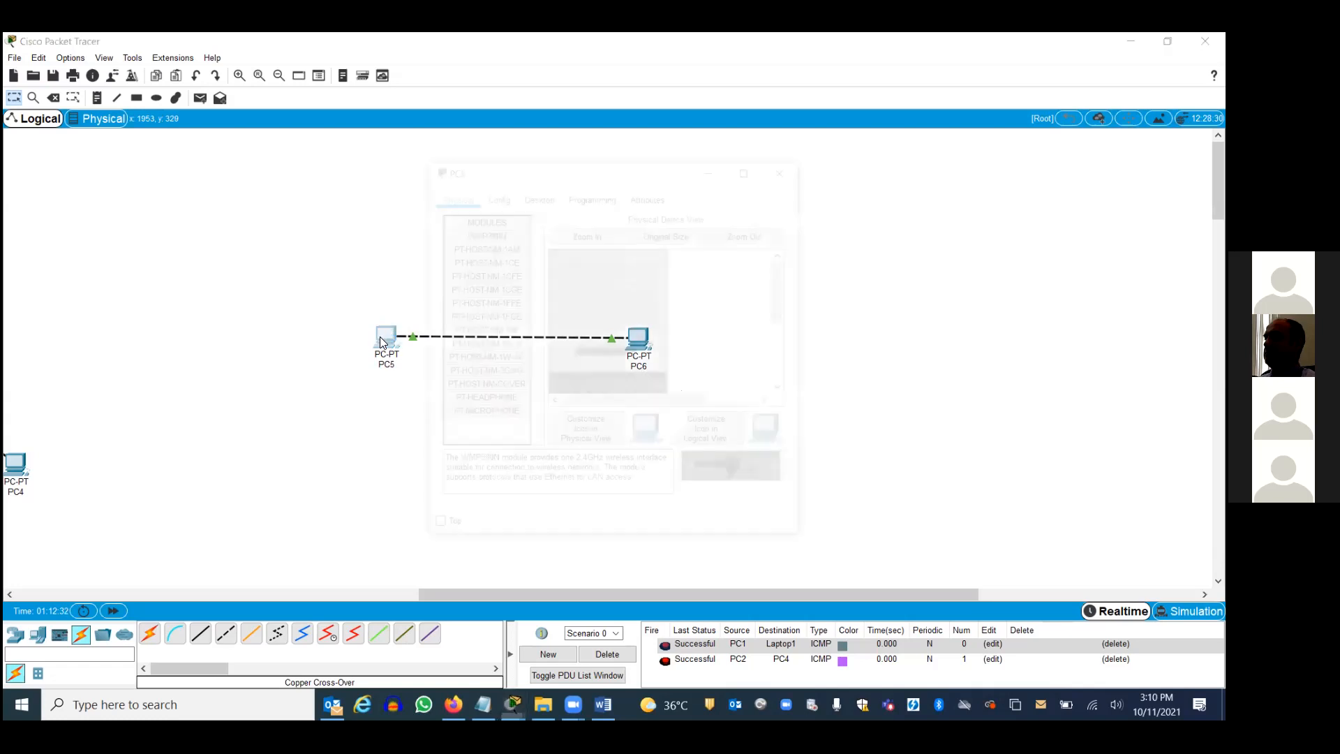
left_click(497, 196)
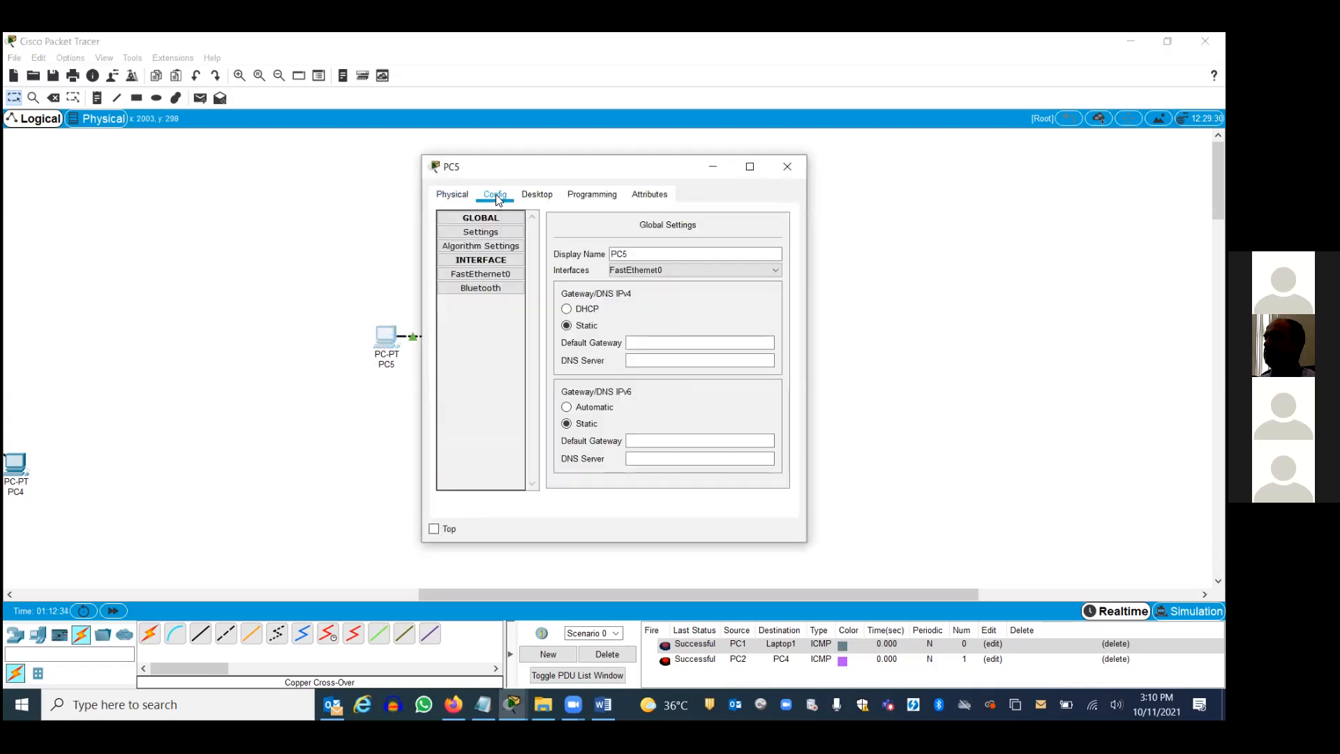
left_click(480, 272)
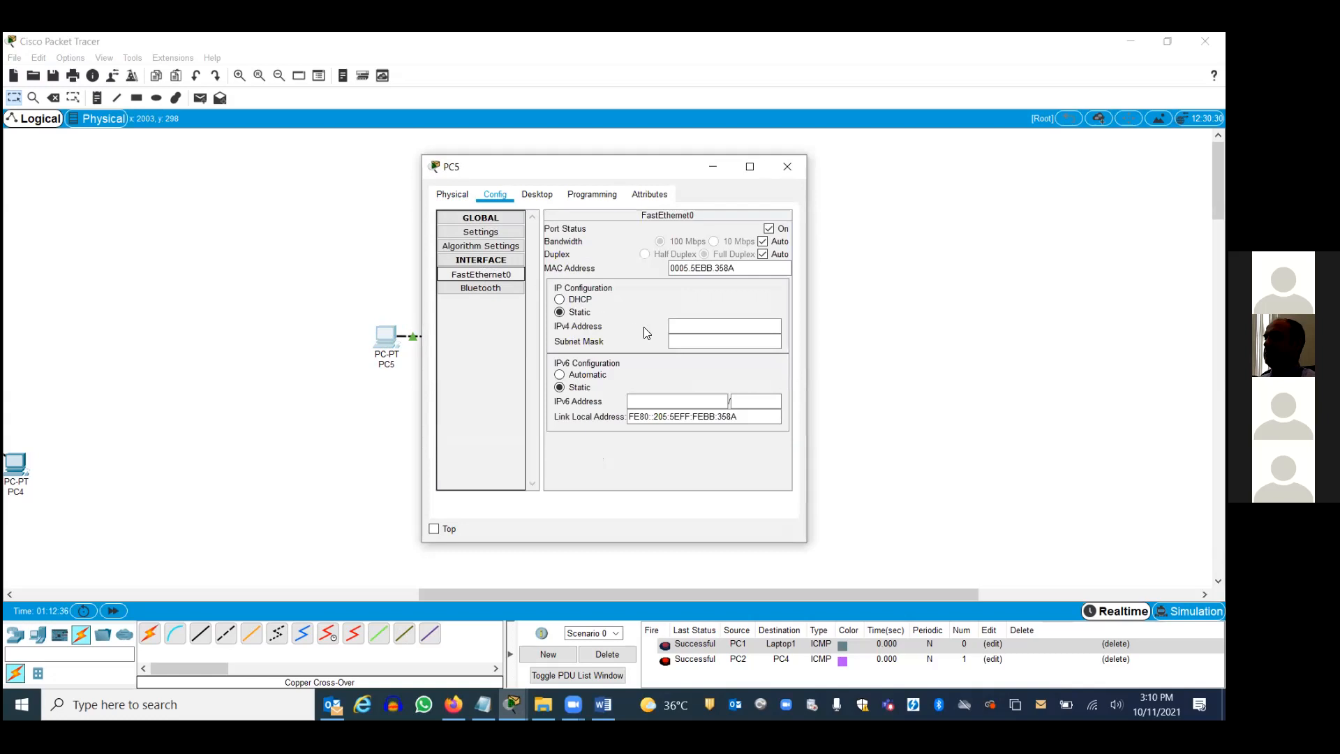
left_click(686, 325)
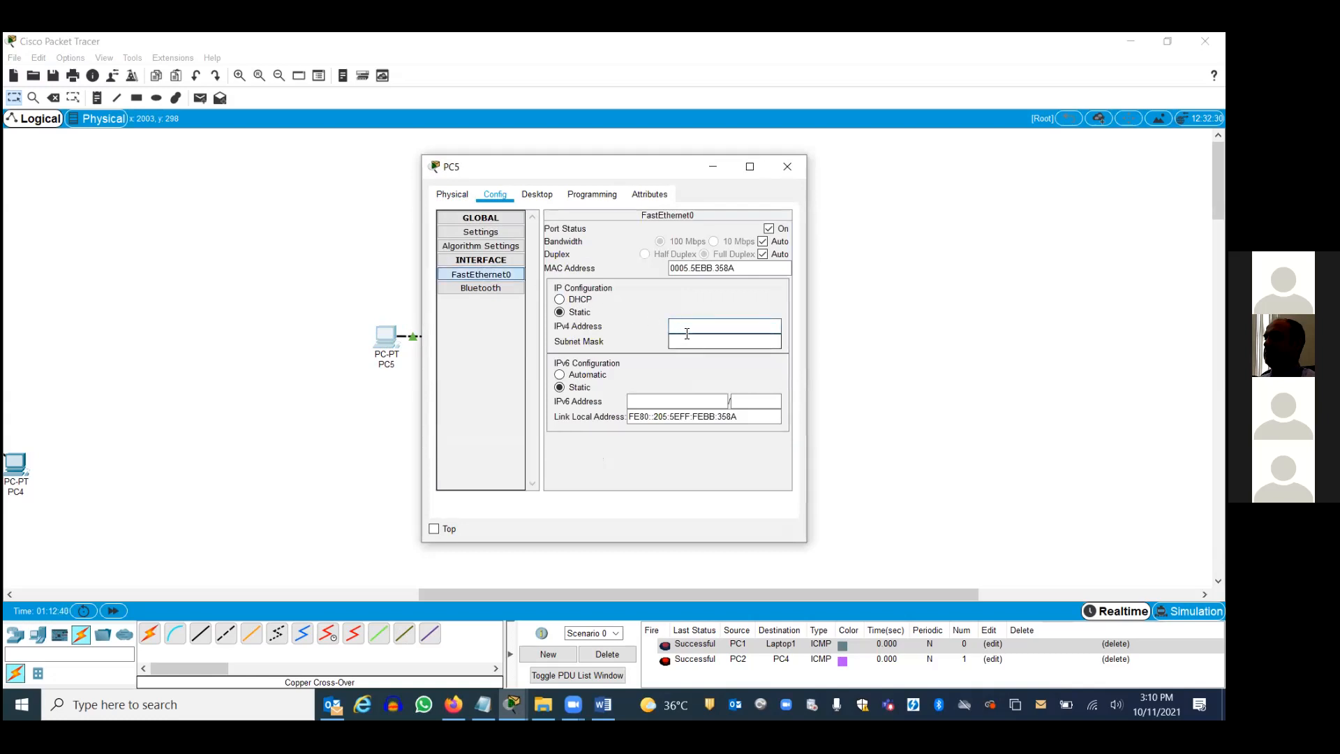
type("192.168.0.1")
left_click(687, 335)
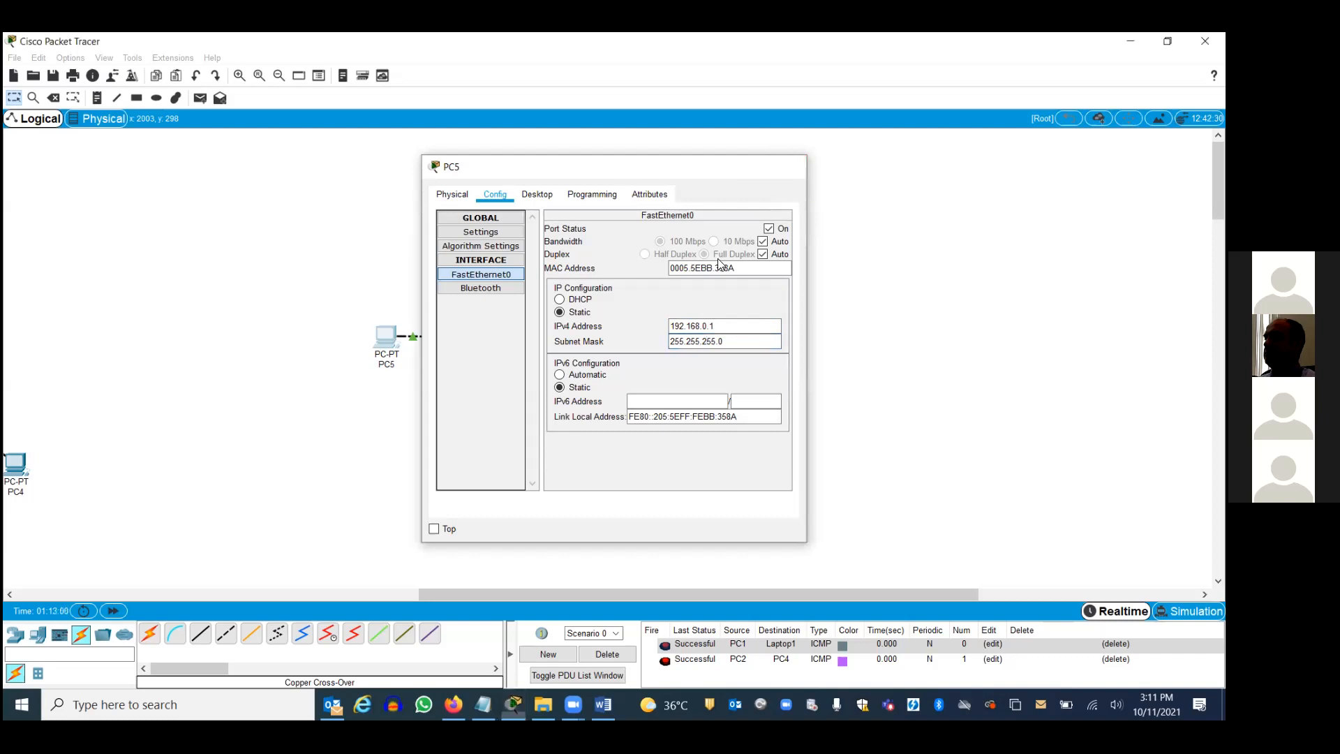
left_click(787, 168)
Step: Configure PC6's FastEthernet0 interface with static IPv4 address 192.168.0.2 and subnet mask 255.255.255.0
left_click(636, 339)
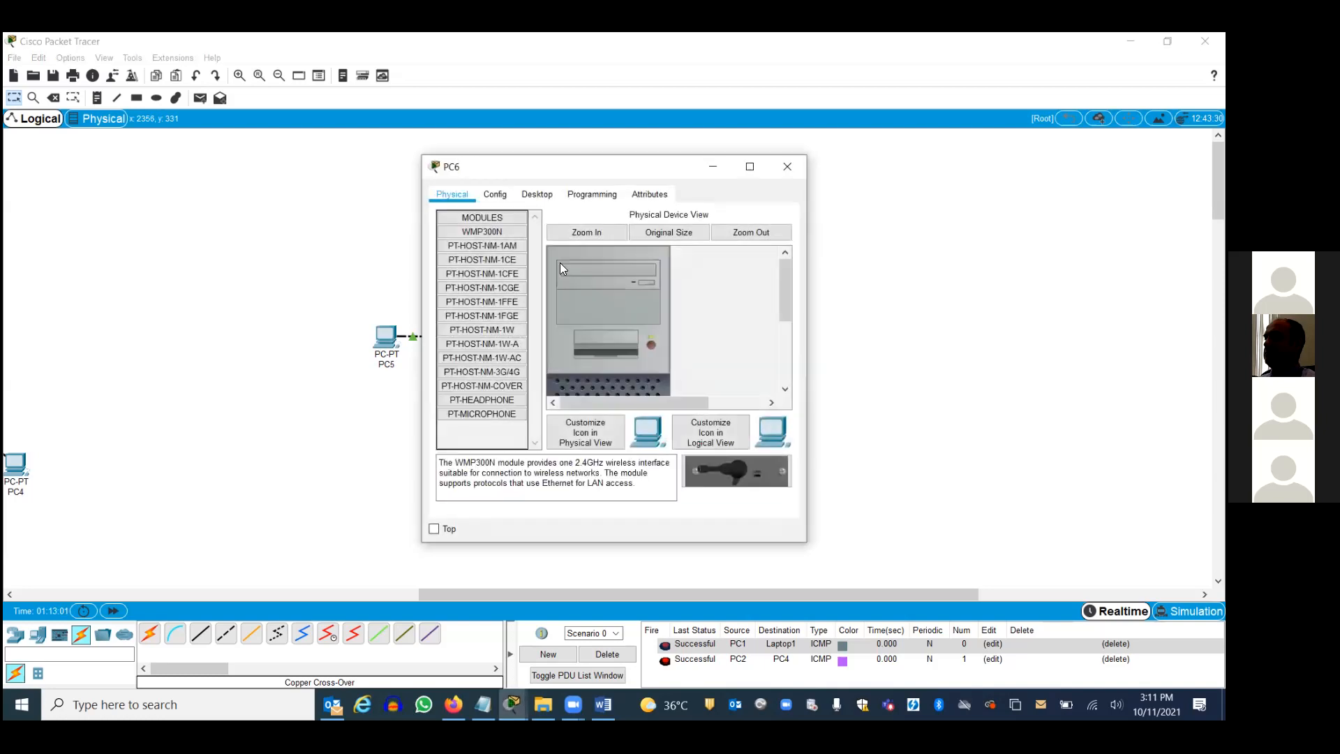
left_click(493, 194)
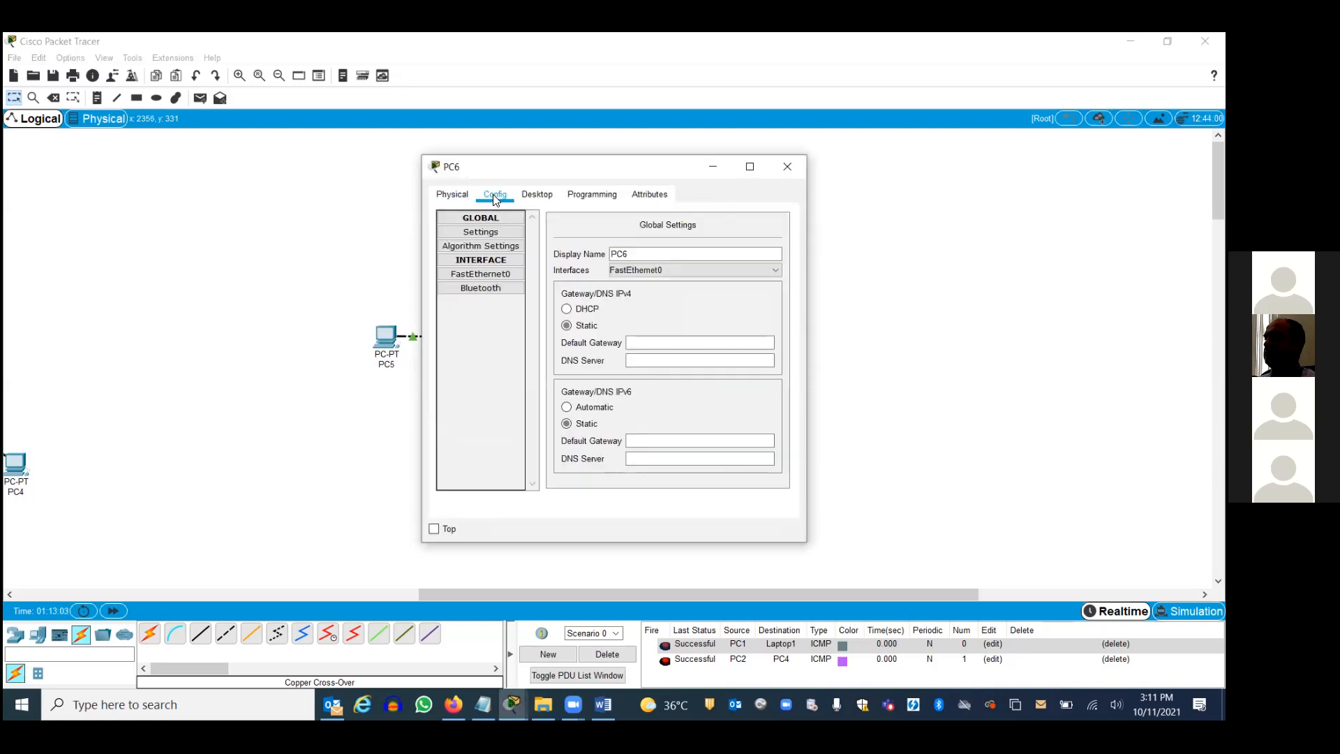
left_click(488, 276)
left_click(691, 323)
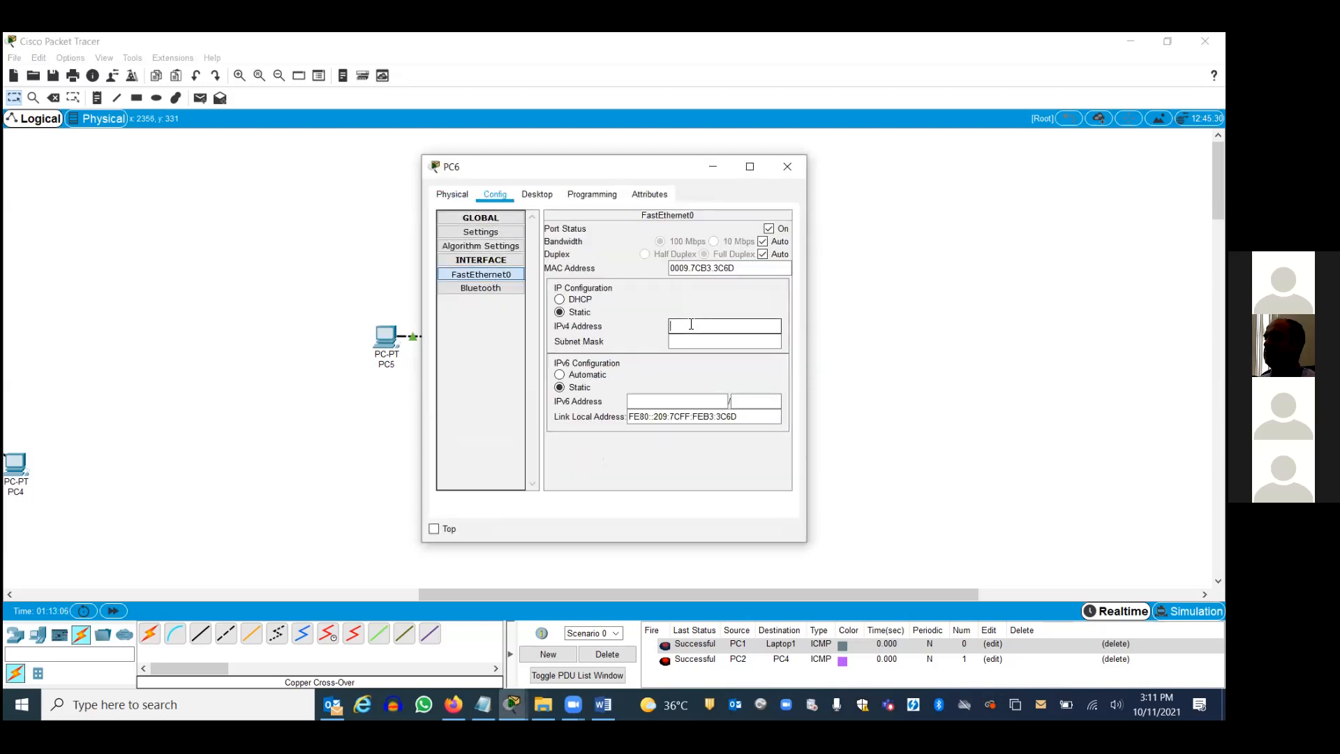
type("192.168.0.2")
key("Tab")
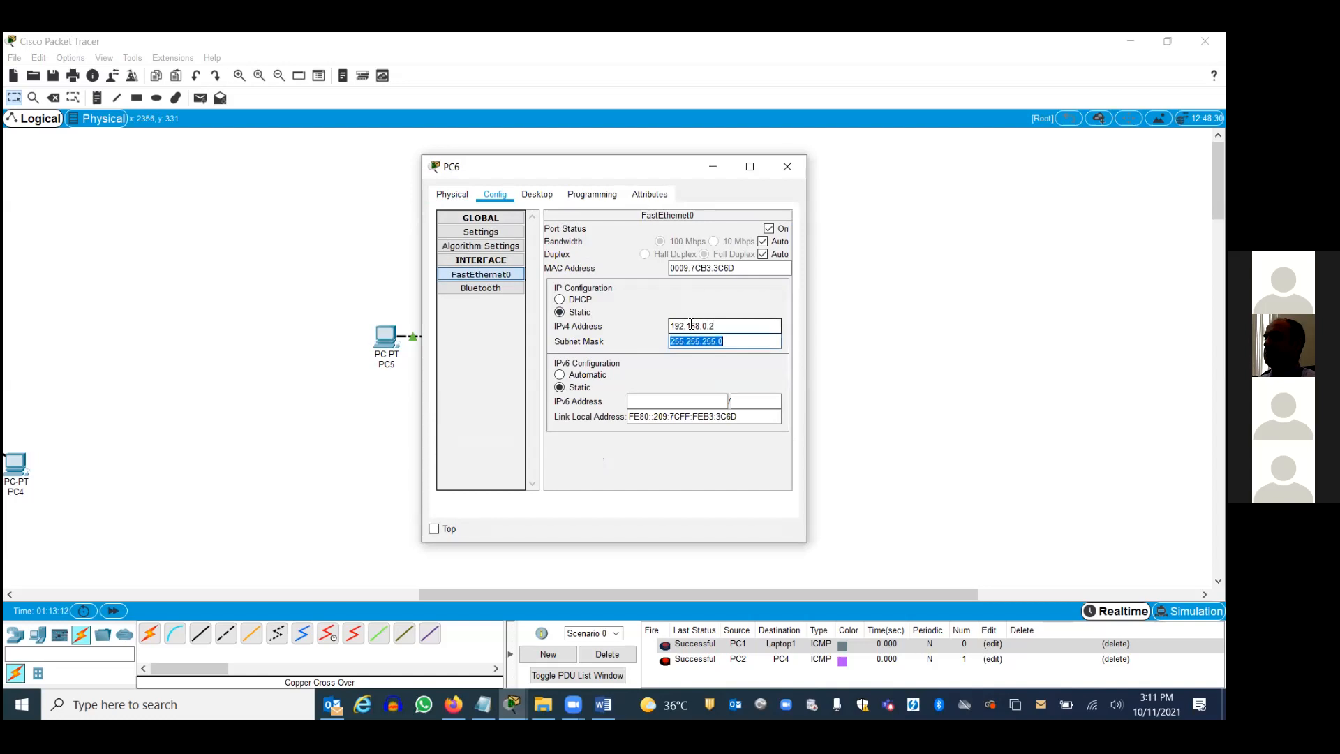
left_click(787, 167)
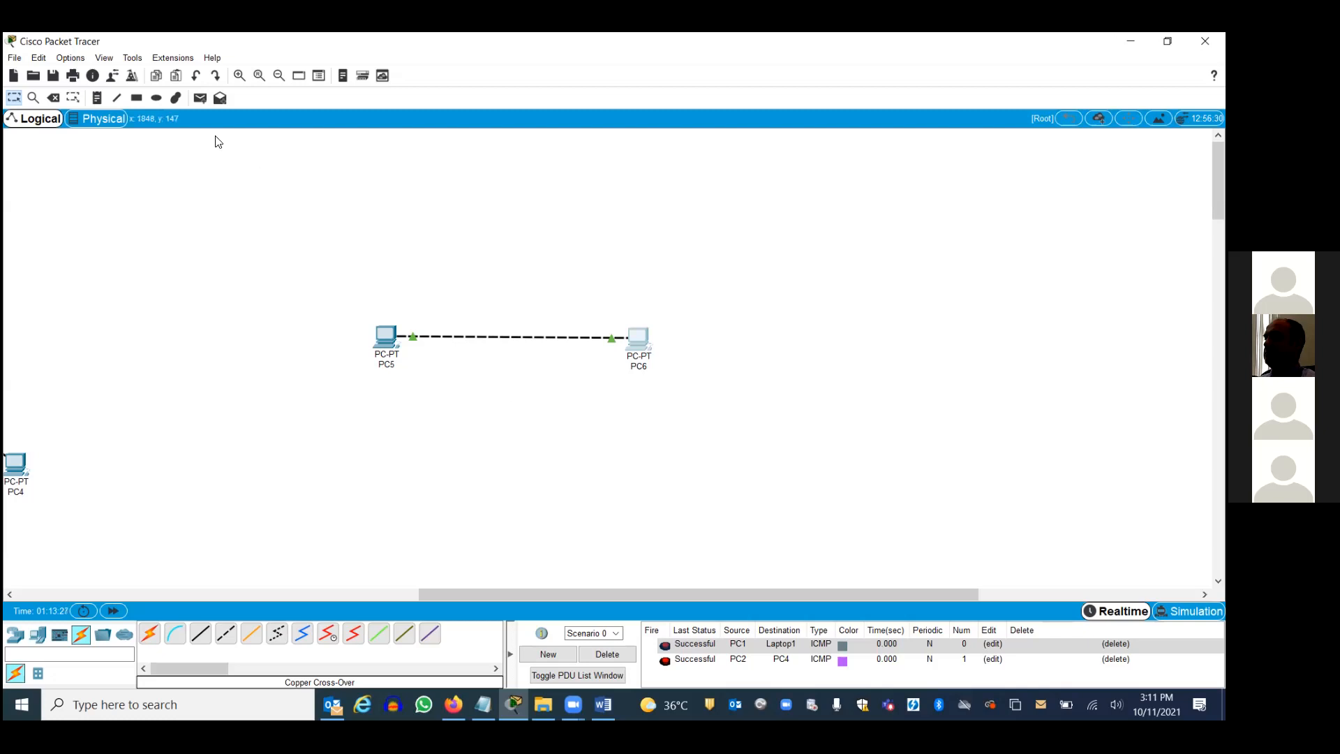
Step: Send a simple PDU from PC5 to PC6 to test their connectivity
left_click(200, 98)
left_click(388, 342)
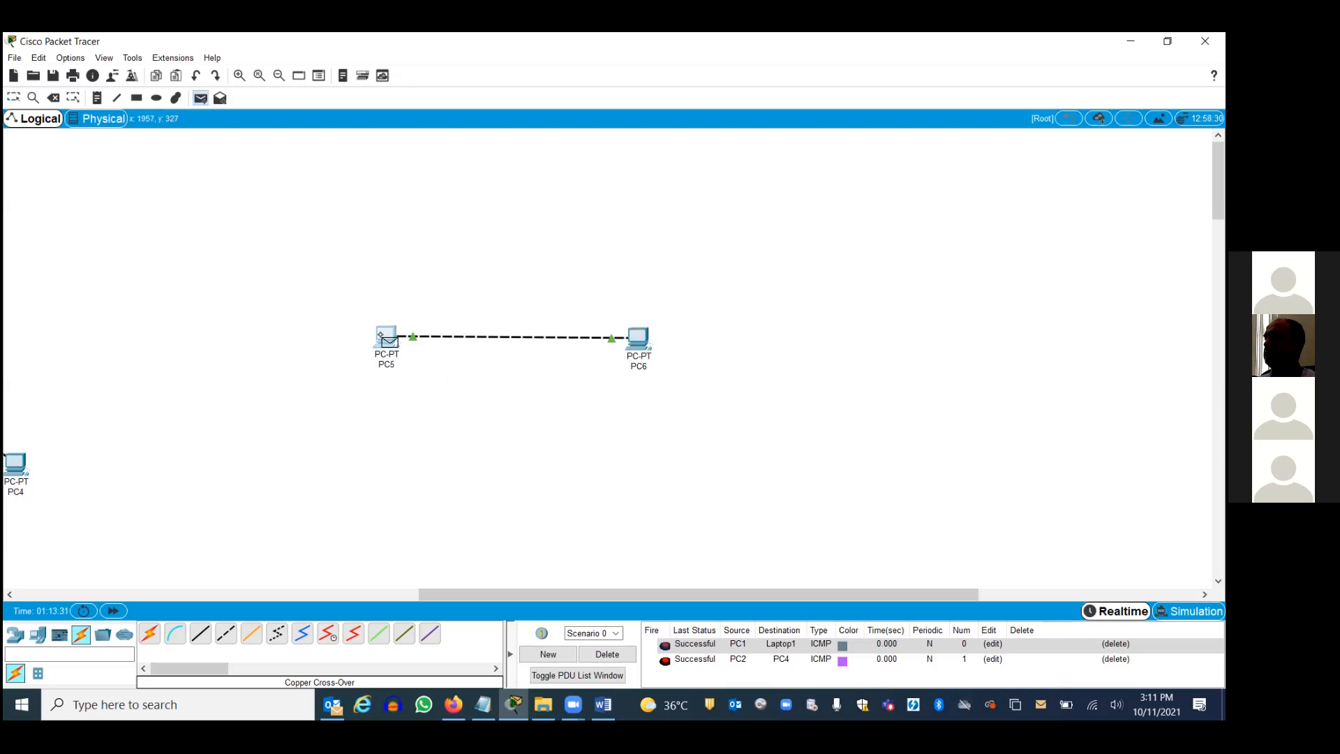
left_click(638, 338)
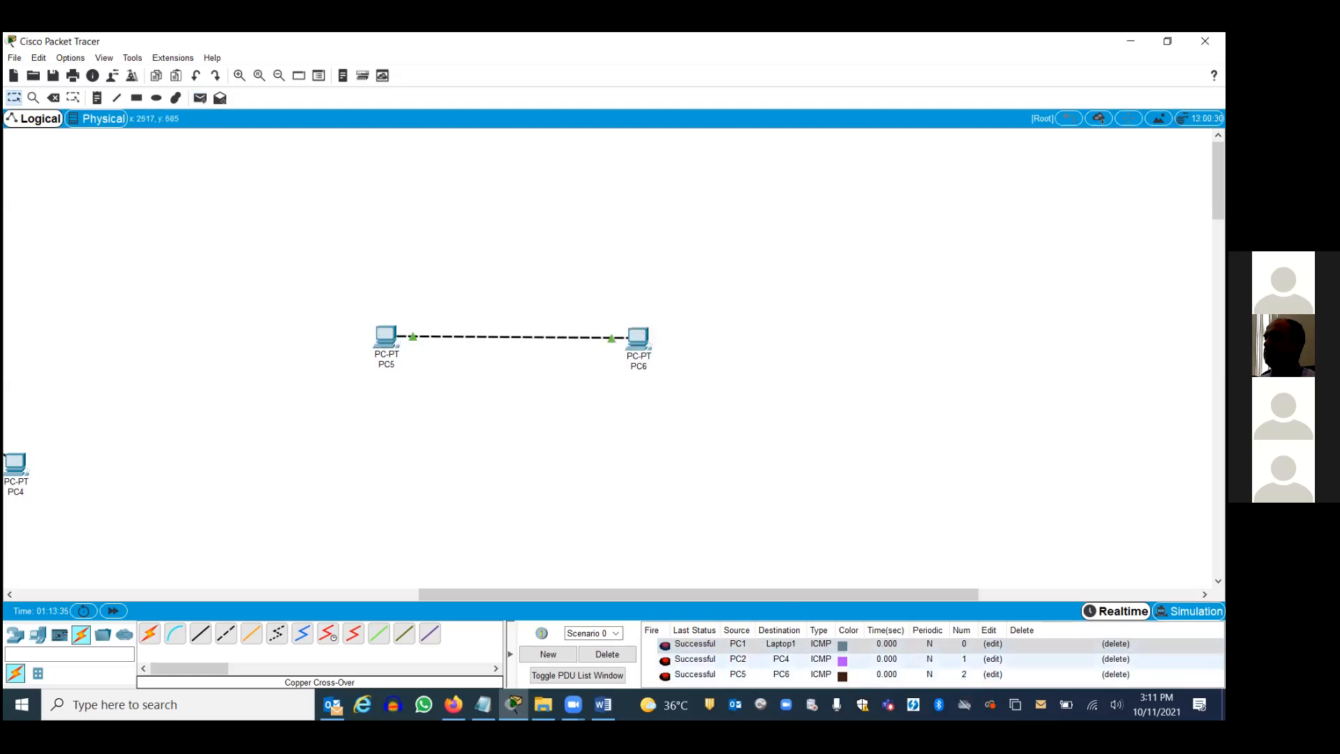
Step: Delete all the PDU entries from the Scenario 0 list
double_click(1115, 659)
double_click(1115, 659)
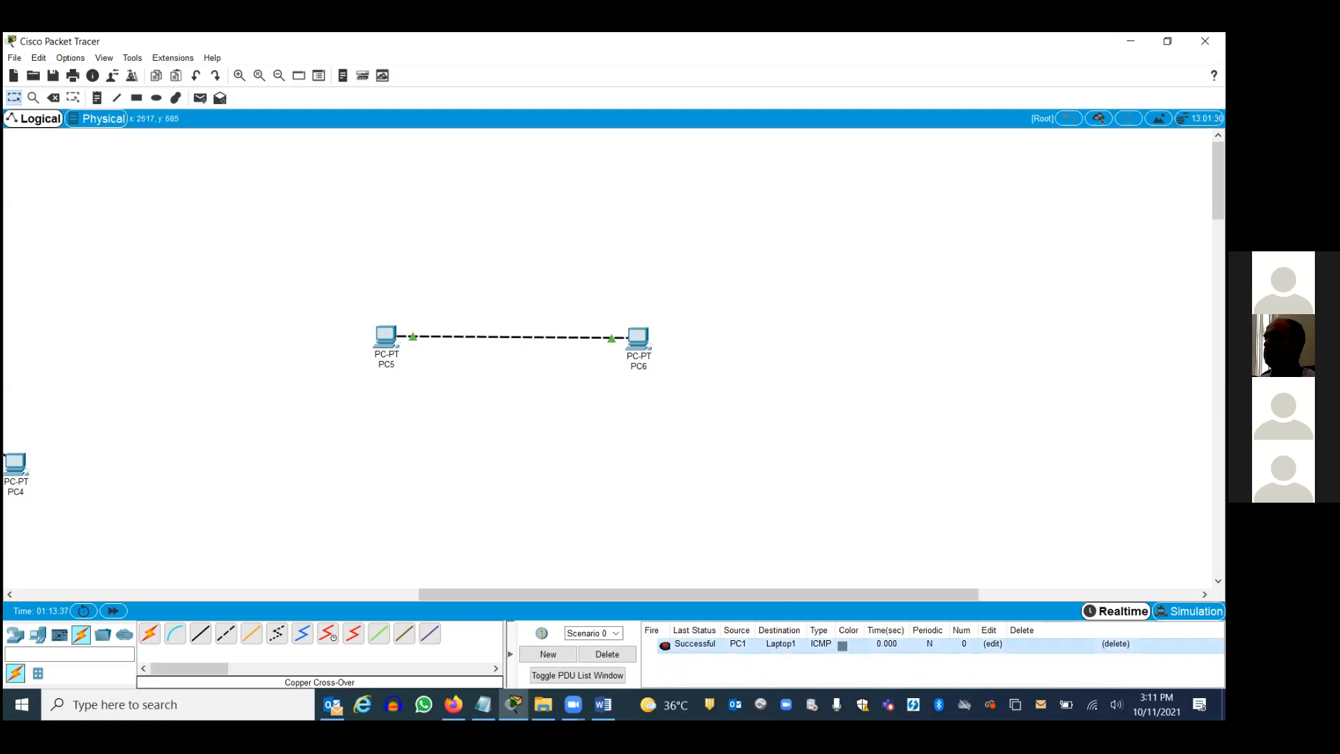
double_click(1115, 644)
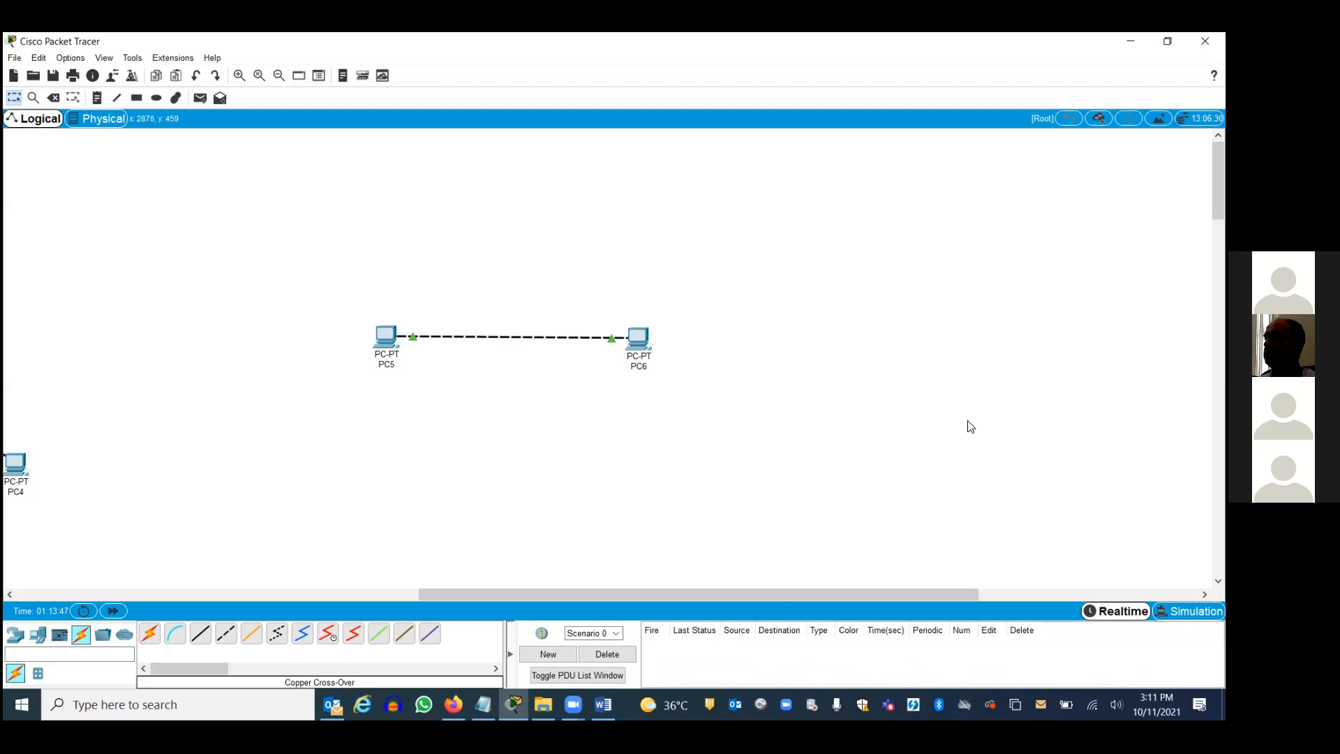
Step: Ping 192.168.0.2 from PC5's Command Prompt
left_click(384, 336)
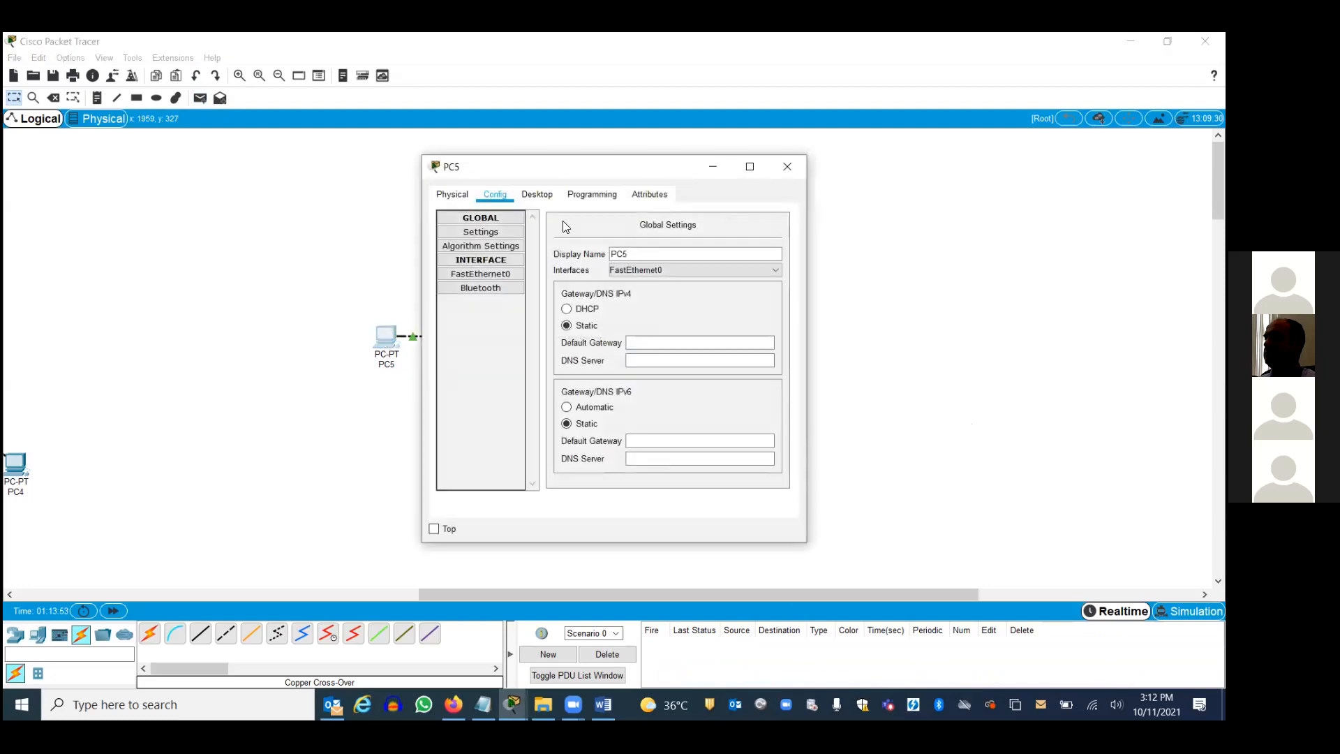
left_click(543, 197)
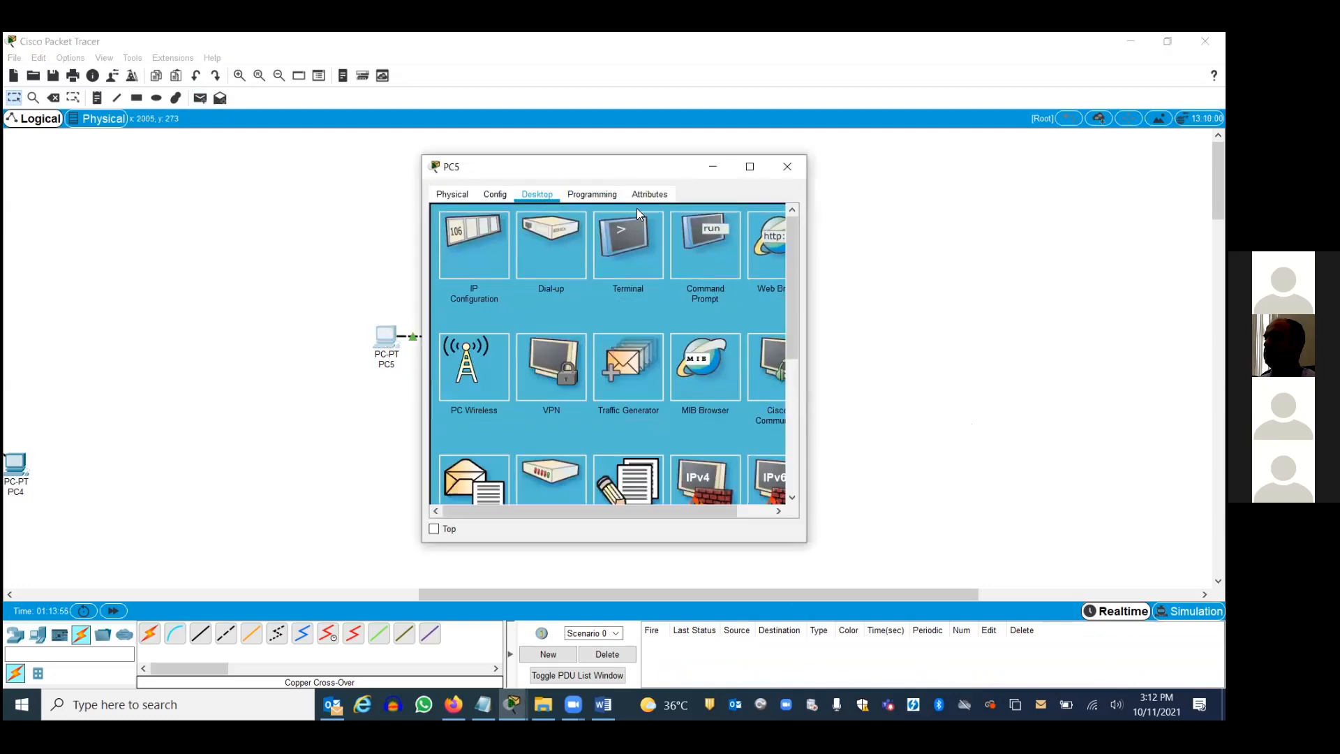
left_click(696, 230)
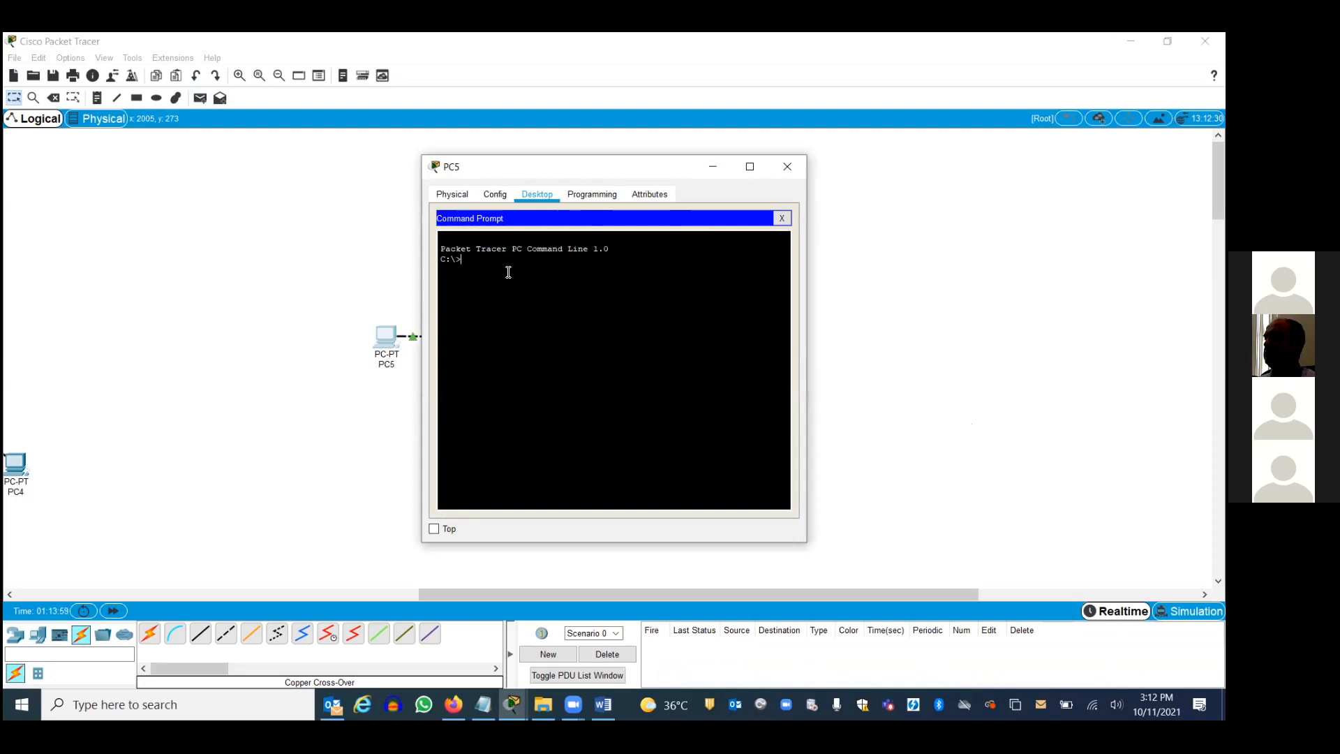
type("ping")
type("192.168.0.2")
key("Return")
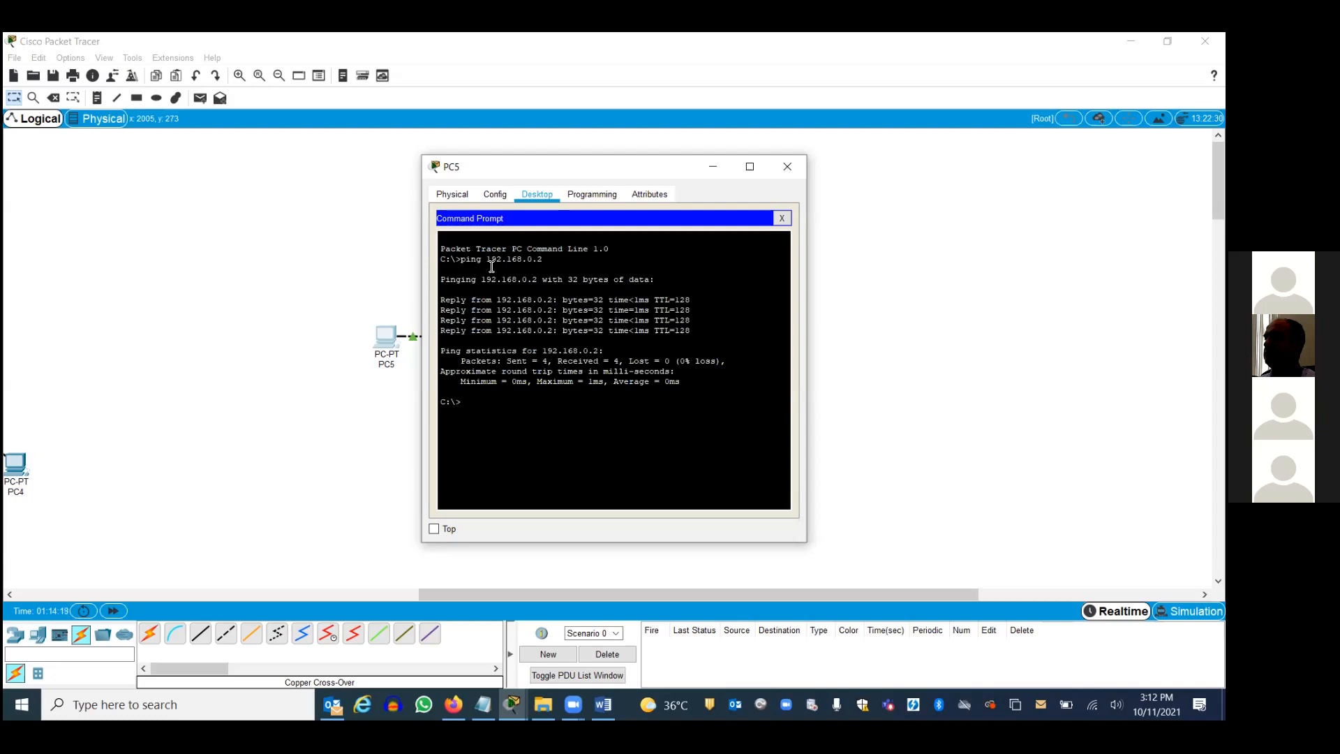
Step: Ping the unassigned address 192.168.0.3 from PC5 and close its Command Prompt and device window
key("Return")
key("Up")
key("BackSpace")
type("3")
key("Return")
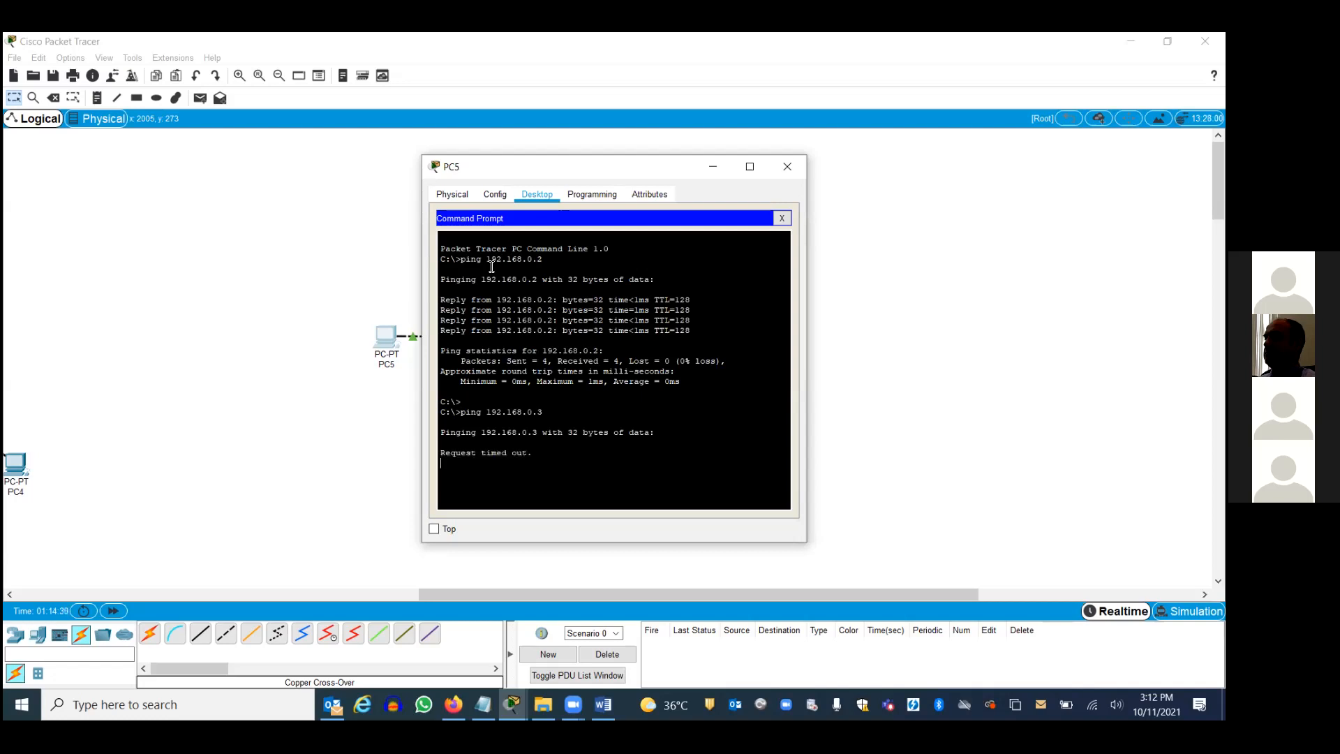
left_click(781, 218)
left_click(790, 168)
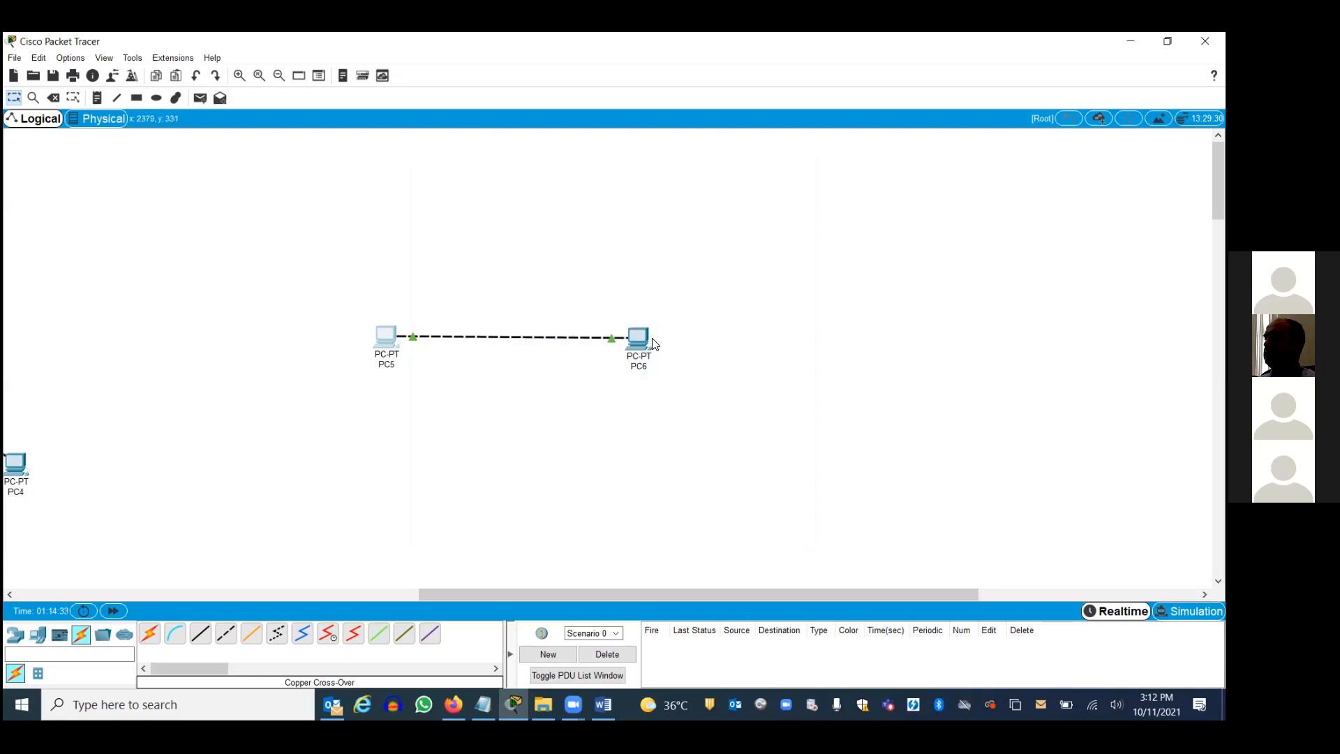
Step: Ping 192.168.0.1 from PC6's Command Prompt, and close the prompt and PC6's device window
left_click(635, 342)
left_click(537, 194)
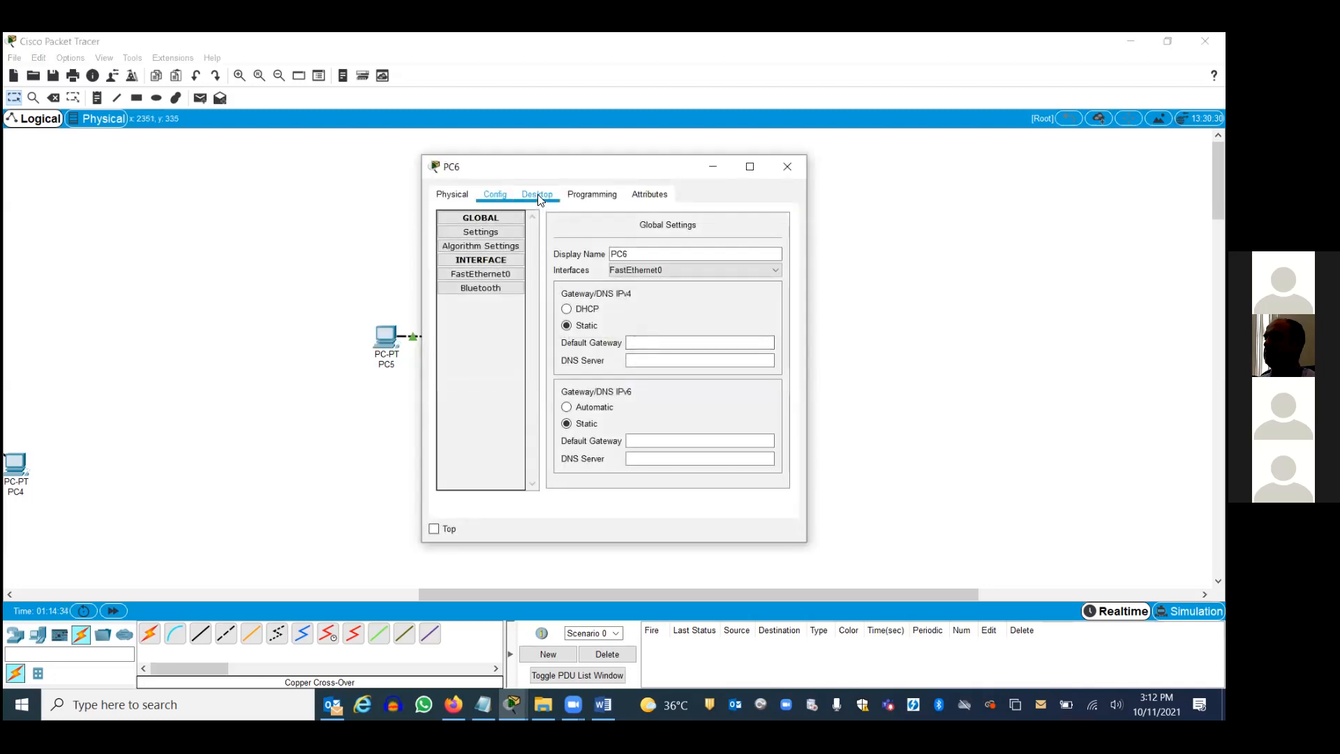
left_click(698, 242)
type("ping ")
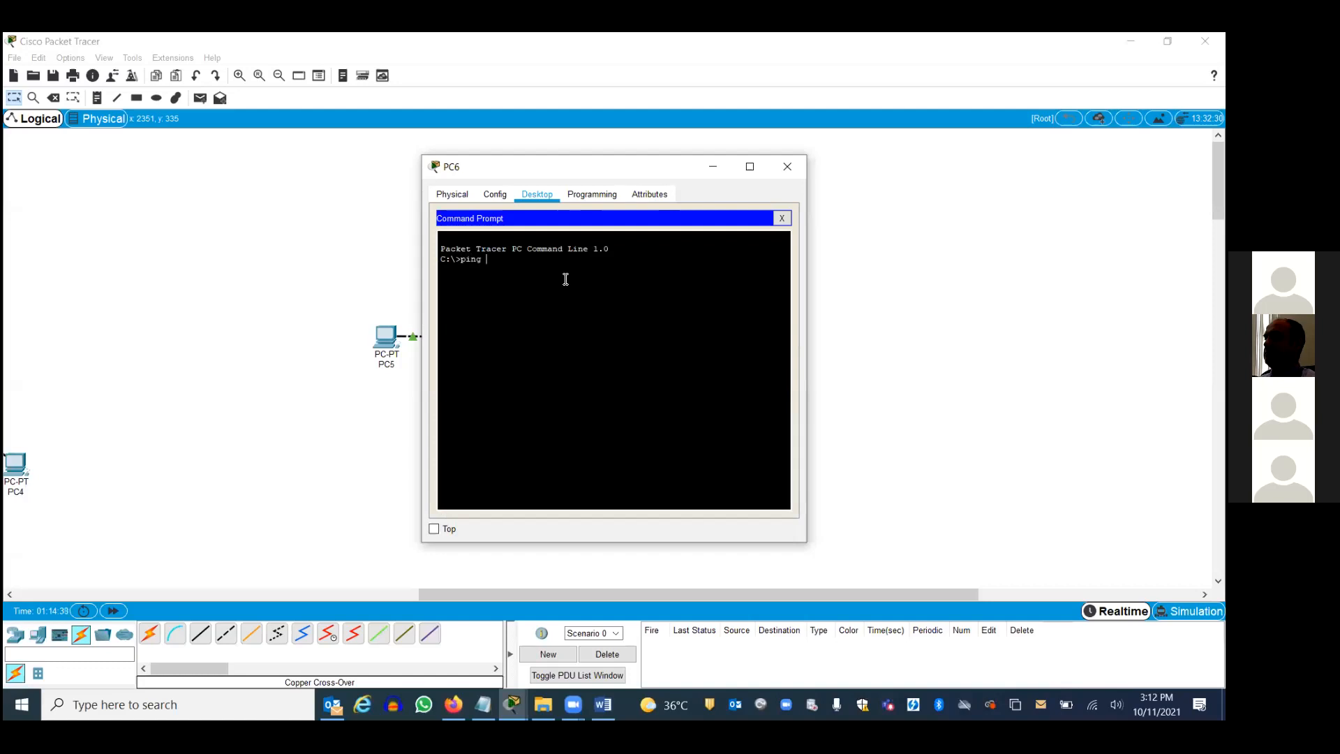
type("192.168.0.1")
key("Return")
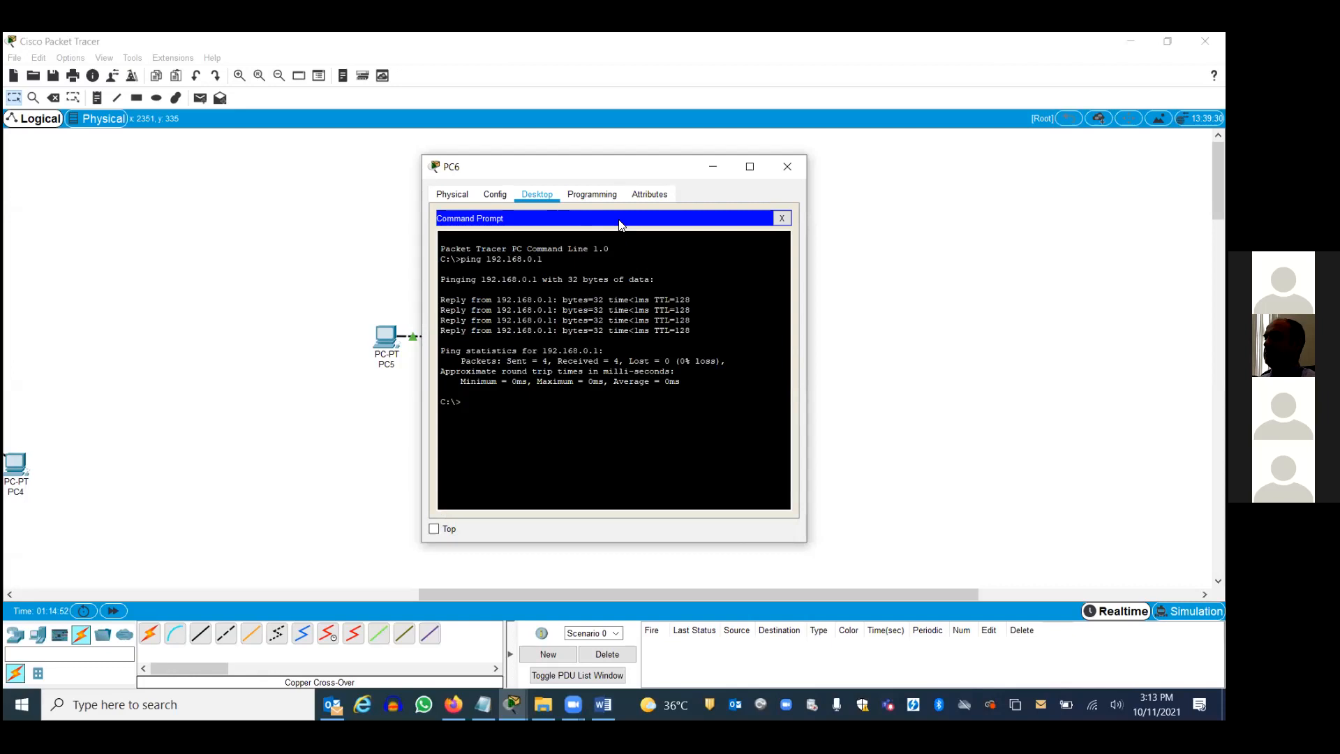
left_click(782, 218)
left_click(793, 172)
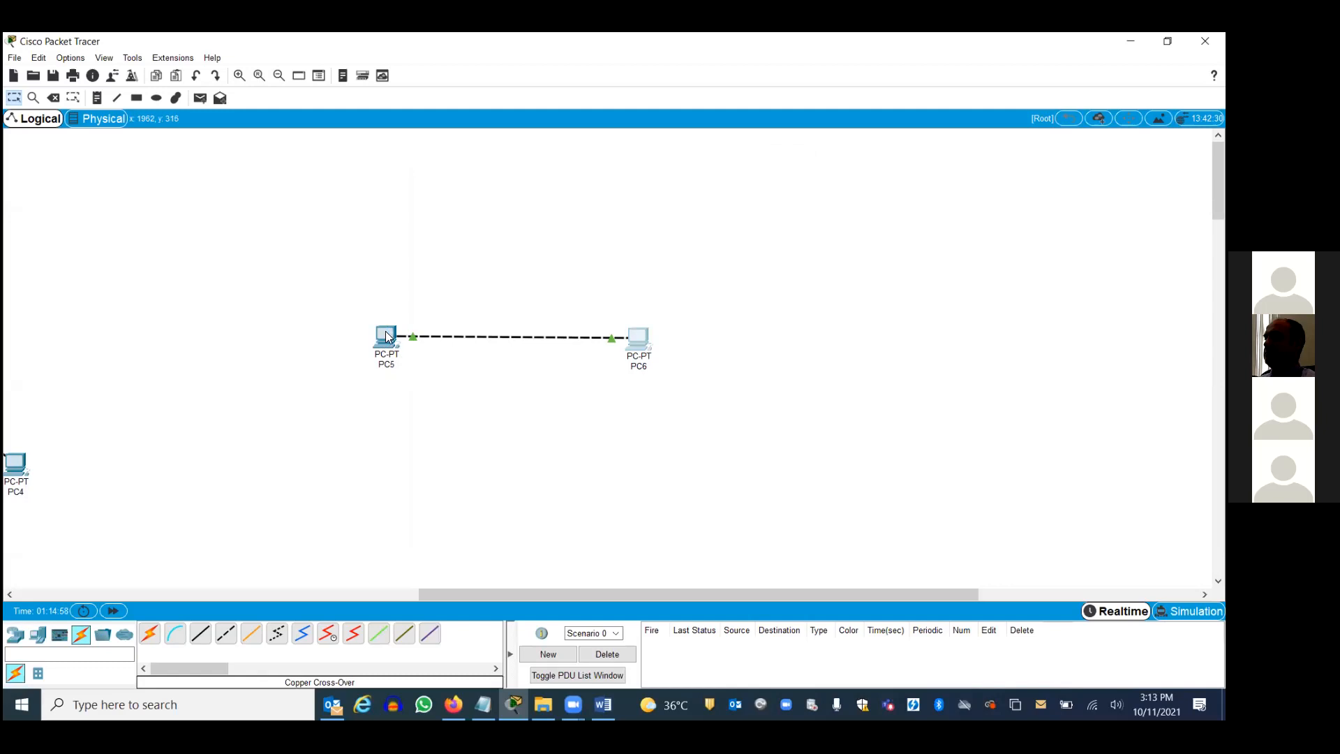
mouse_move(388, 337)
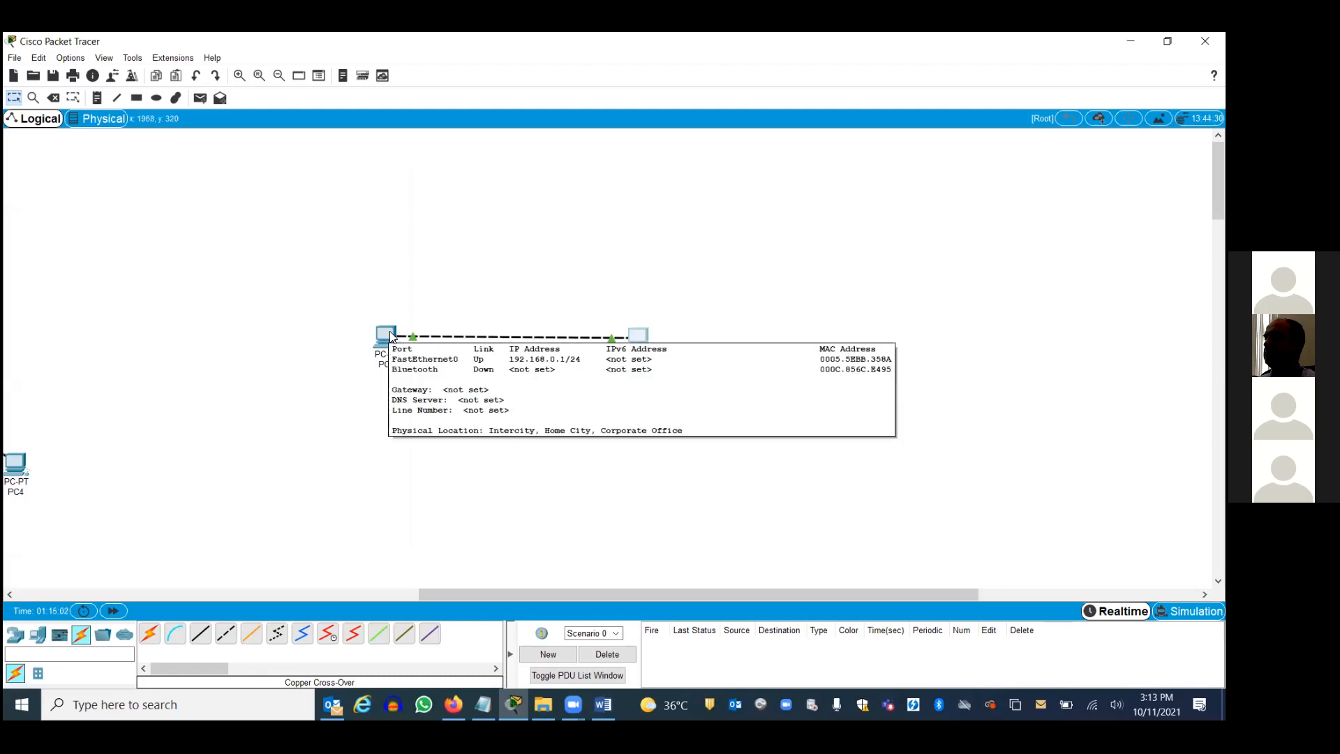
Step: Open PC5's device window and start its Command Prompt
left_click(388, 337)
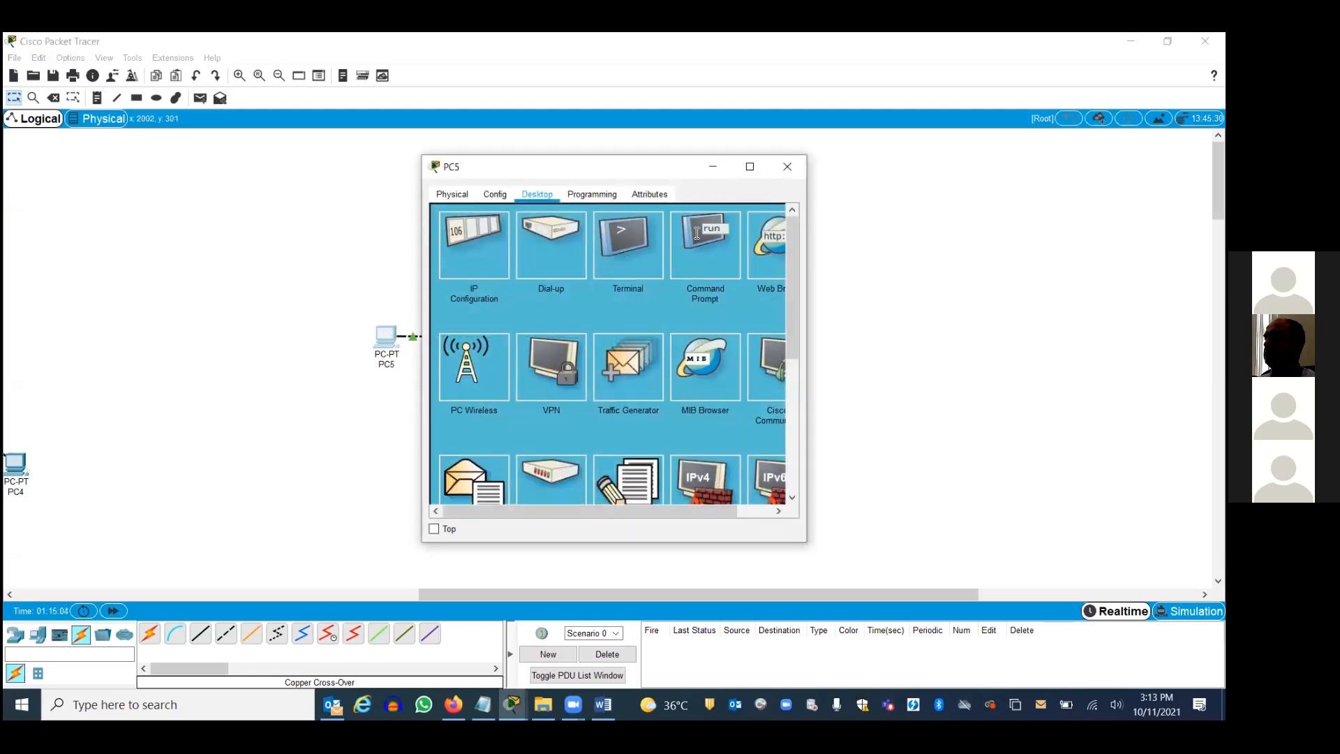
left_click(696, 233)
left_click_drag(780, 308, 780, 381)
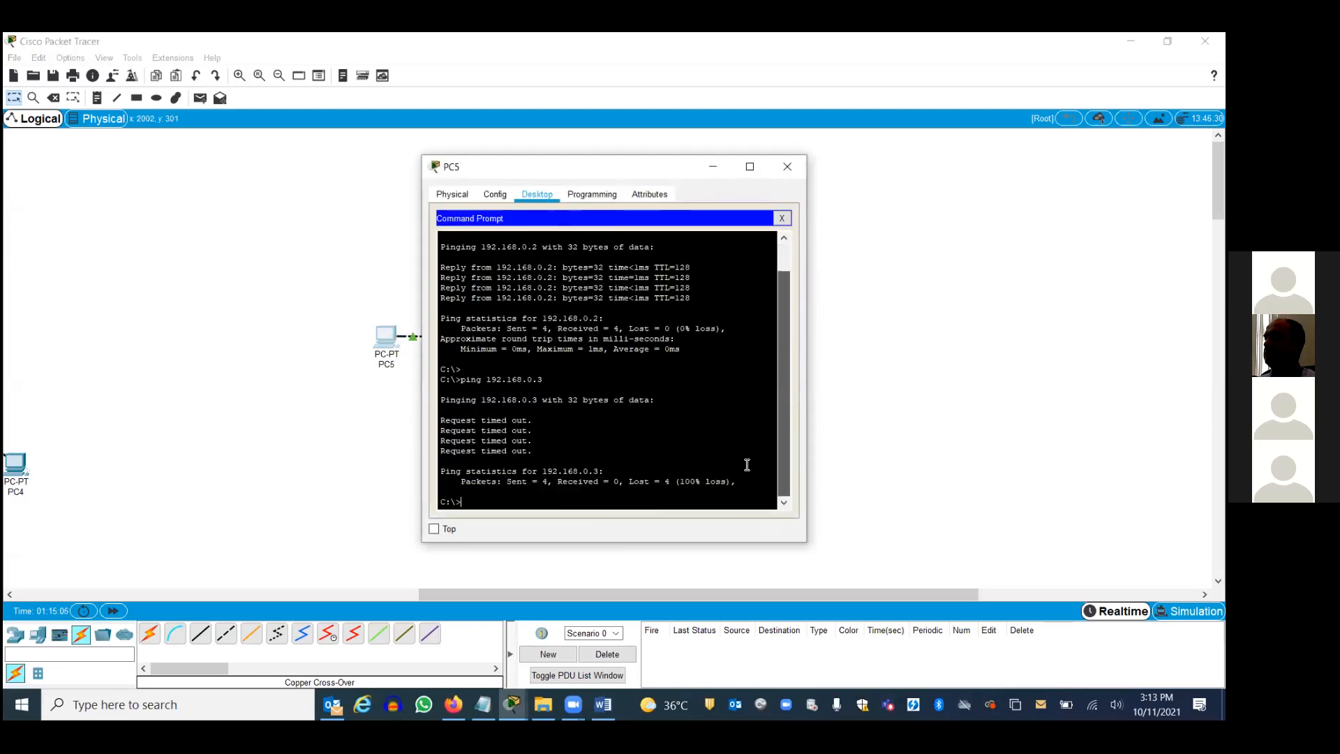
type("ping 192.168.0.")
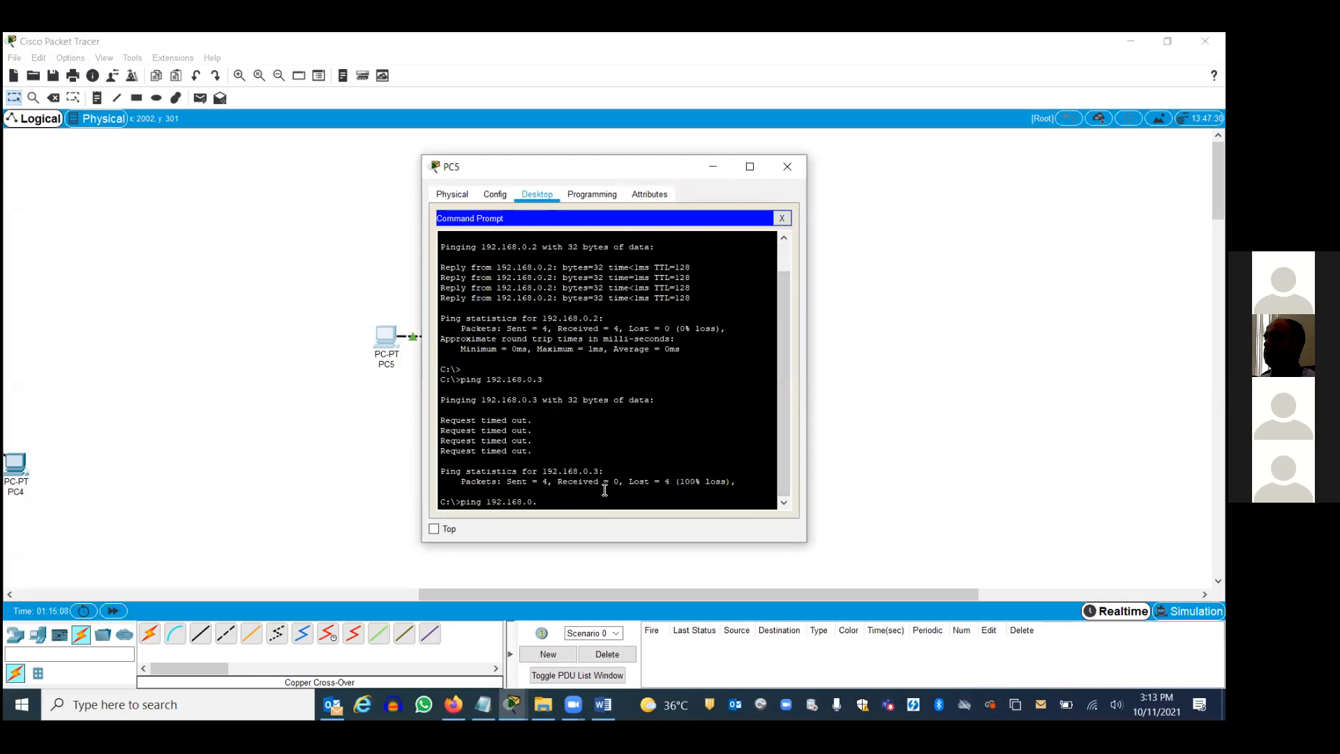
key("BackSpace")
key("BackSpace")
key("BackSpace")
key("BackSpace")
key("BackSpace")
key("BackSpace")
key("BackSpace")
key("BackSpace")
key("BackSpace")
key("BackSpace")
key("BackSpace")
key("BackSpace")
key("BackSpace")
key("BackSpace")
Step: Display PC5's IP settings by running ipconfig and ipconfig /all in its Command Prompt
type("ipconfig")
key("Return")
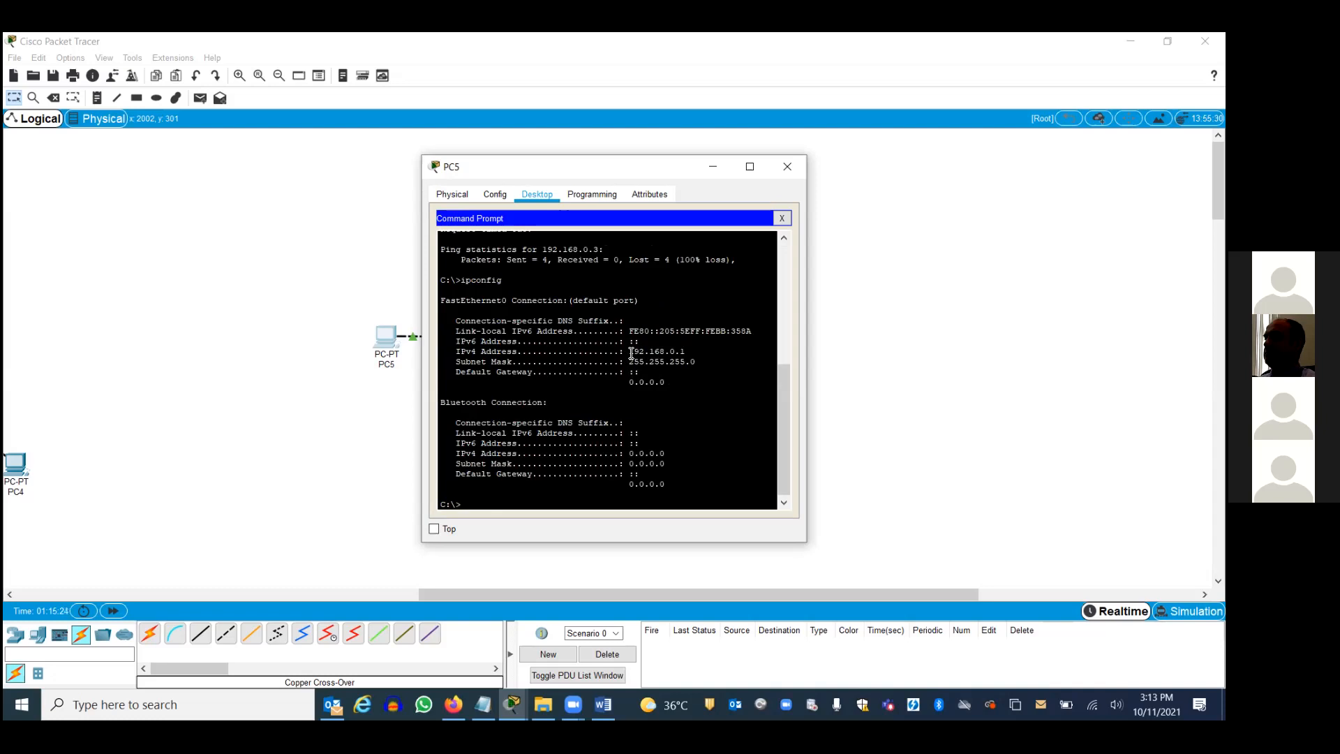
key("Up")
type("/all")
key("Return")
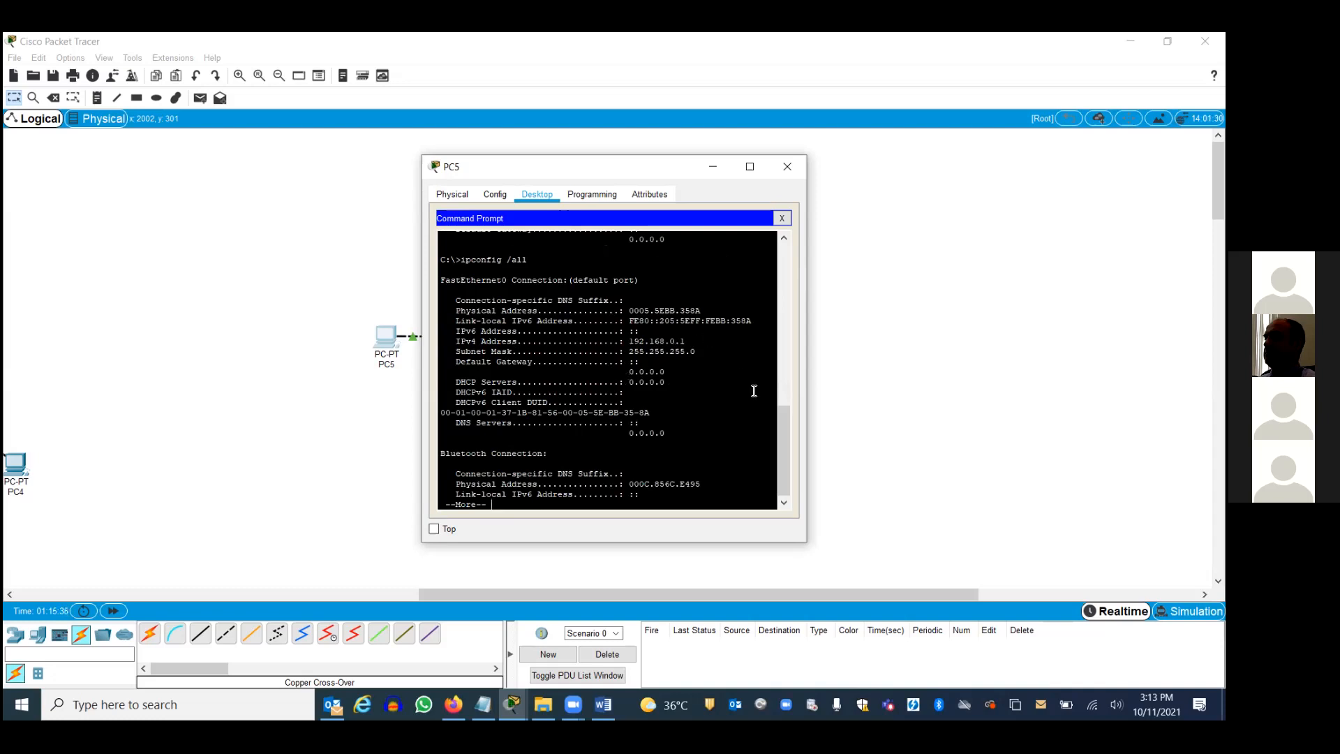
Step: Page through the rest of the ipconfig /all output until the command prompt is back
left_click_drag(783, 442, 783, 446)
key("Return")
key("Return")
key("Return")
key("Return")
key("Return")
key("Return")
key("Return")
key("Return")
key("Return")
key("Return")
key("Return")
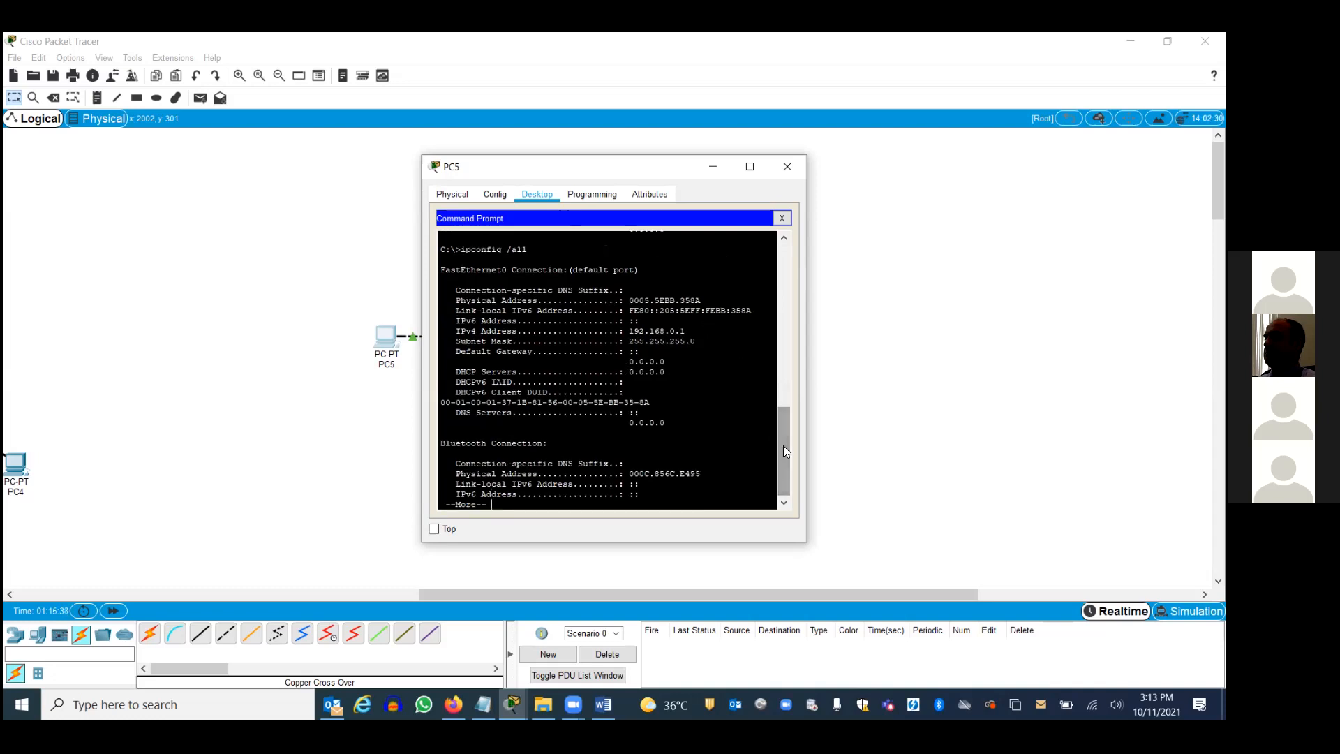
key("Return")
key("Return")
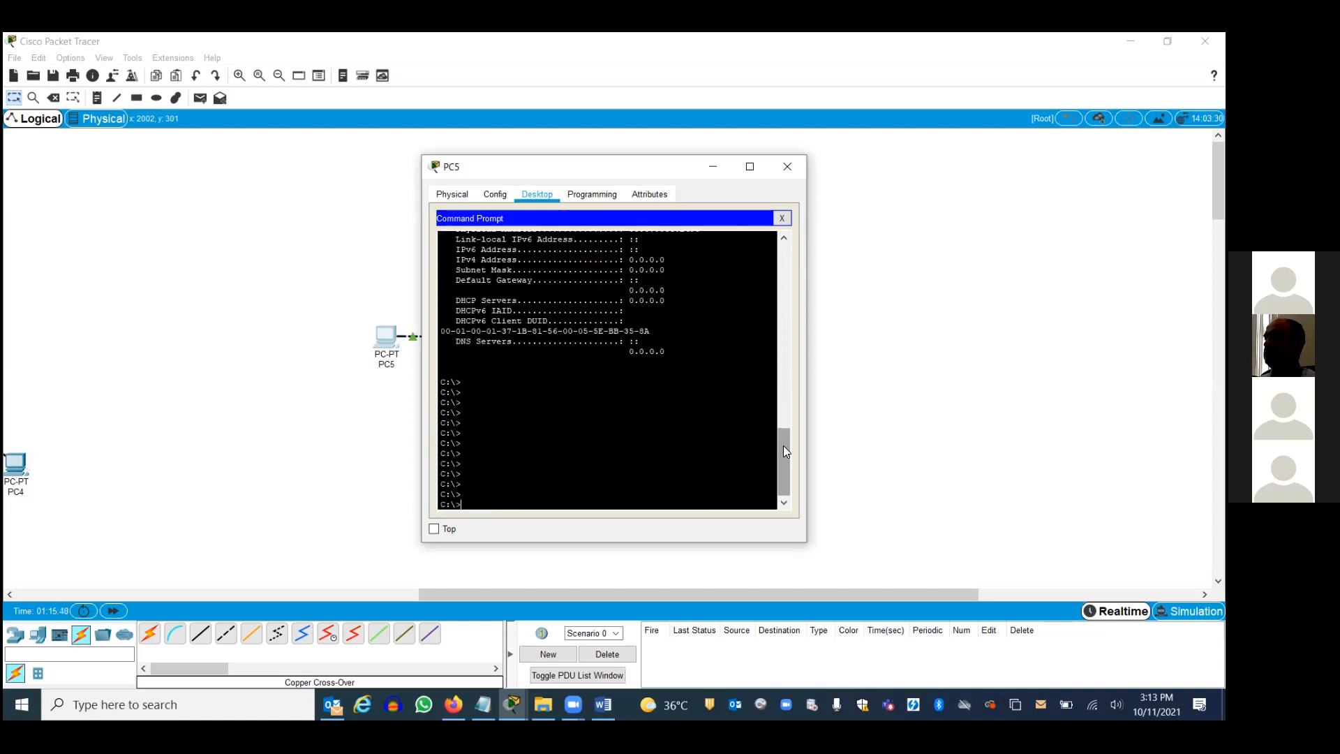
Step: Run plain ipconfig again on PC5, and close its Command Prompt and device window
key("Up")
key("BackSpace")
key("BackSpace")
key("BackSpace")
key("BackSpace")
key("Return")
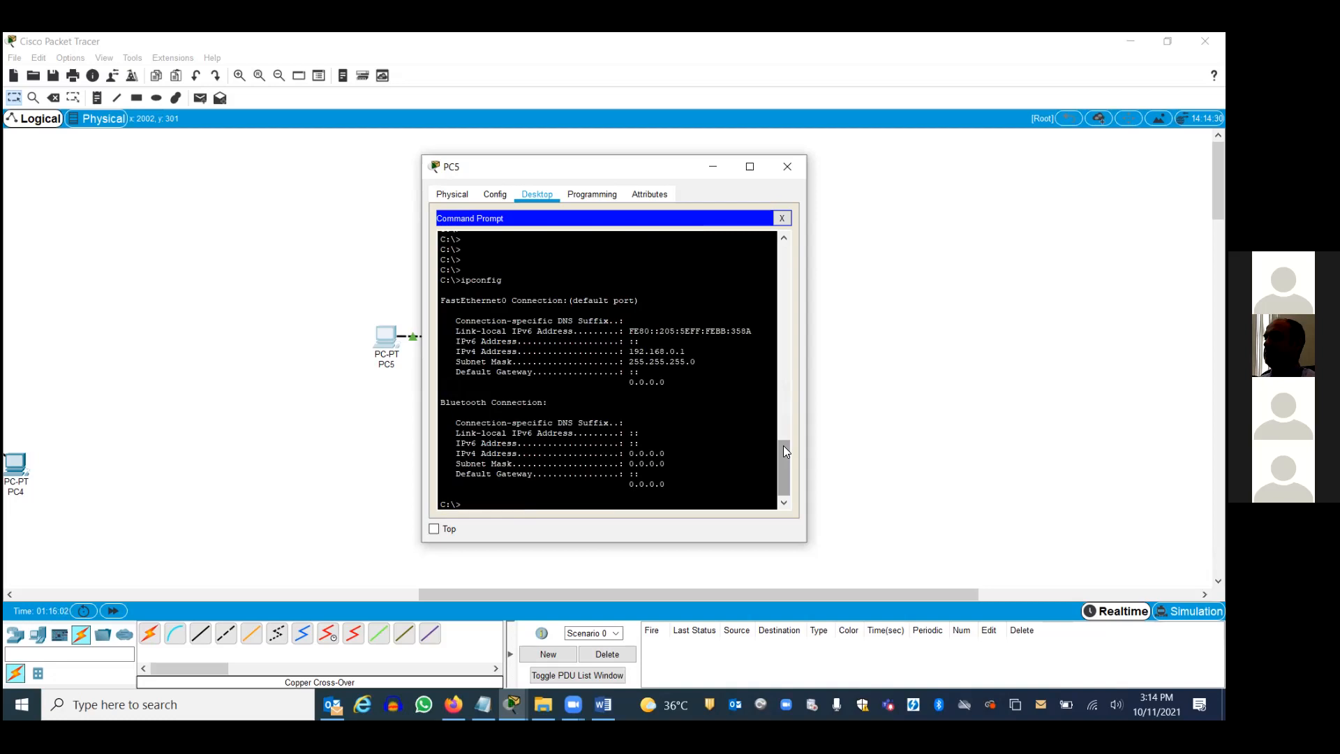
left_click(781, 219)
left_click(786, 167)
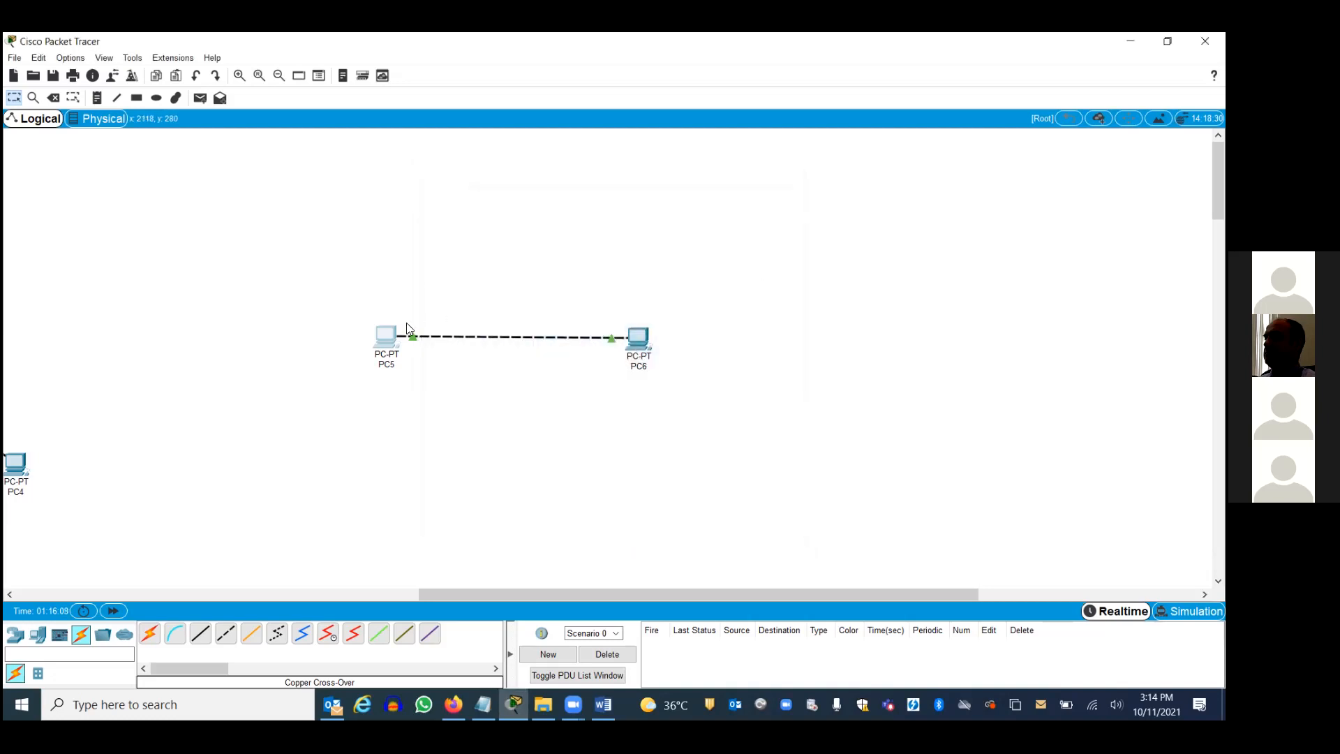
Step: Switch to the Lab 06 document in Word and review its topology, objectives and instructions
left_click(603, 704)
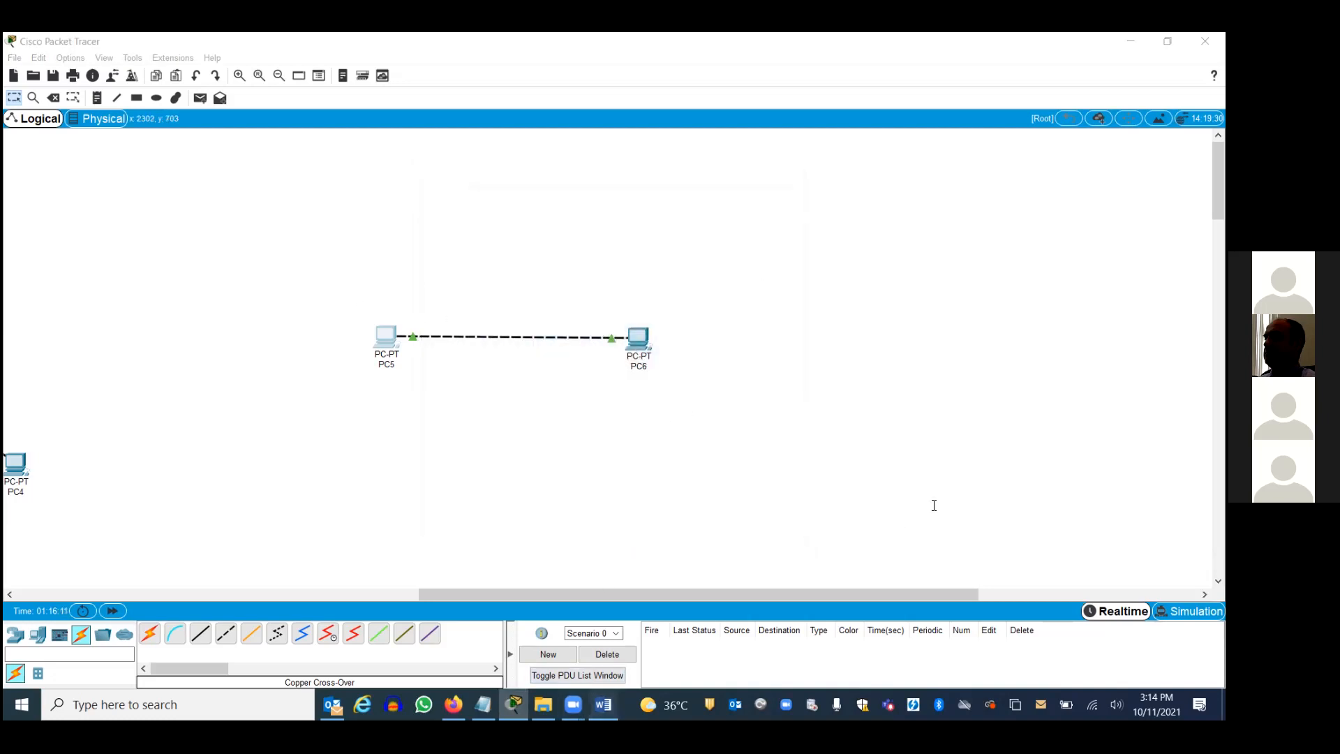
mouse_move(1218, 199)
left_mouse_down()
mouse_move(1218, 577)
mouse_move(1219, 181)
left_mouse_up()
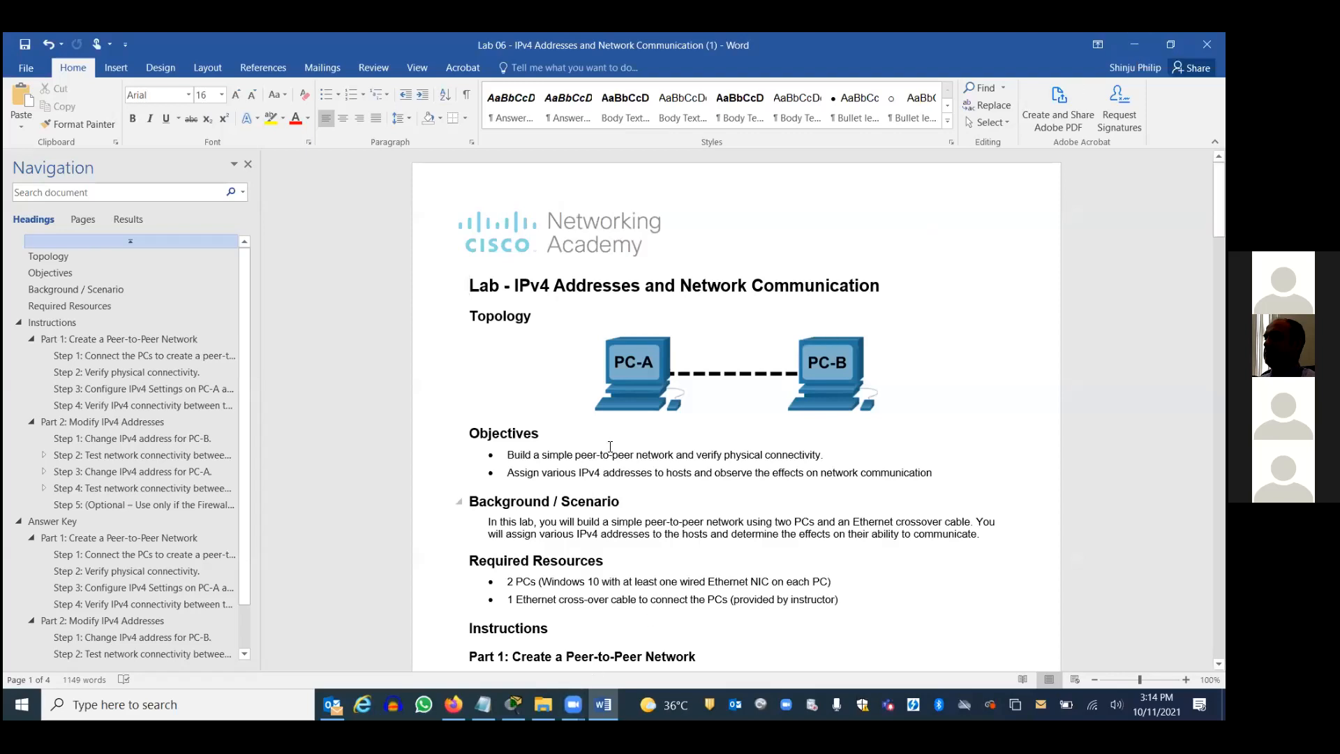
left_click(514, 704)
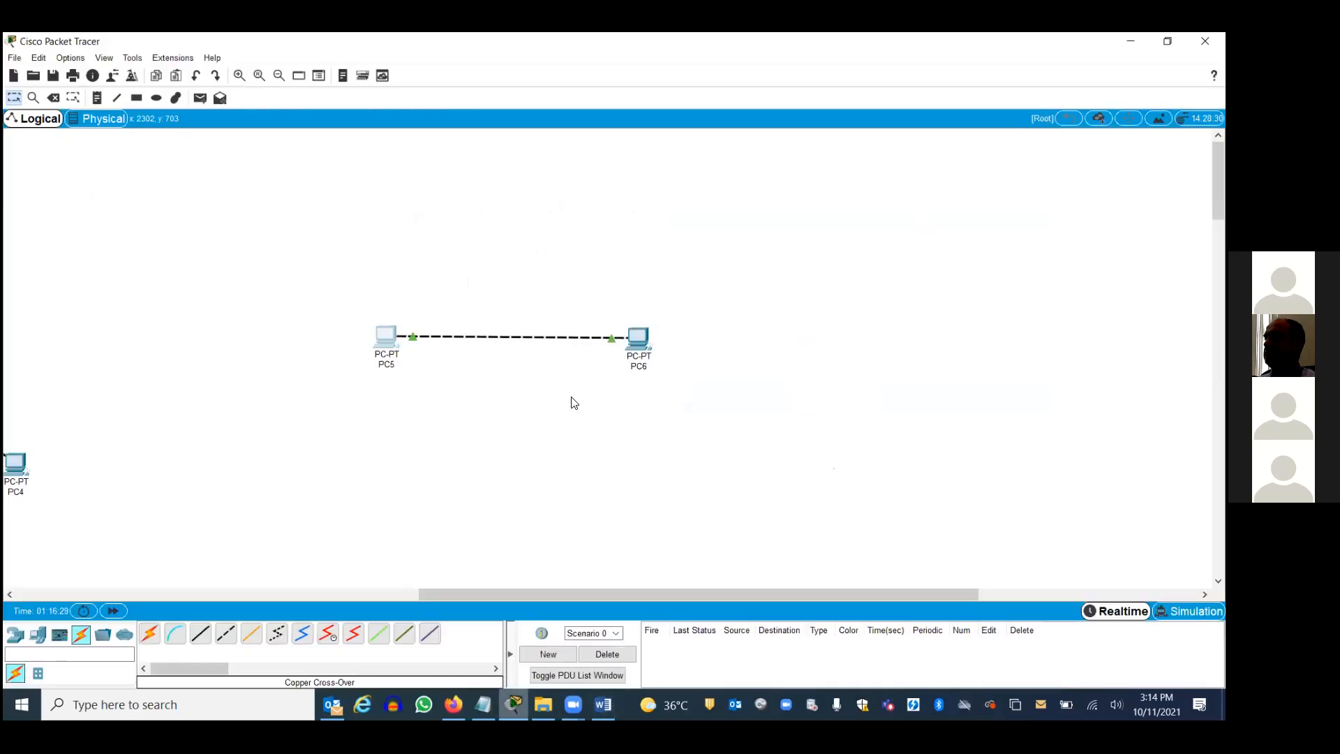
left_click(603, 704)
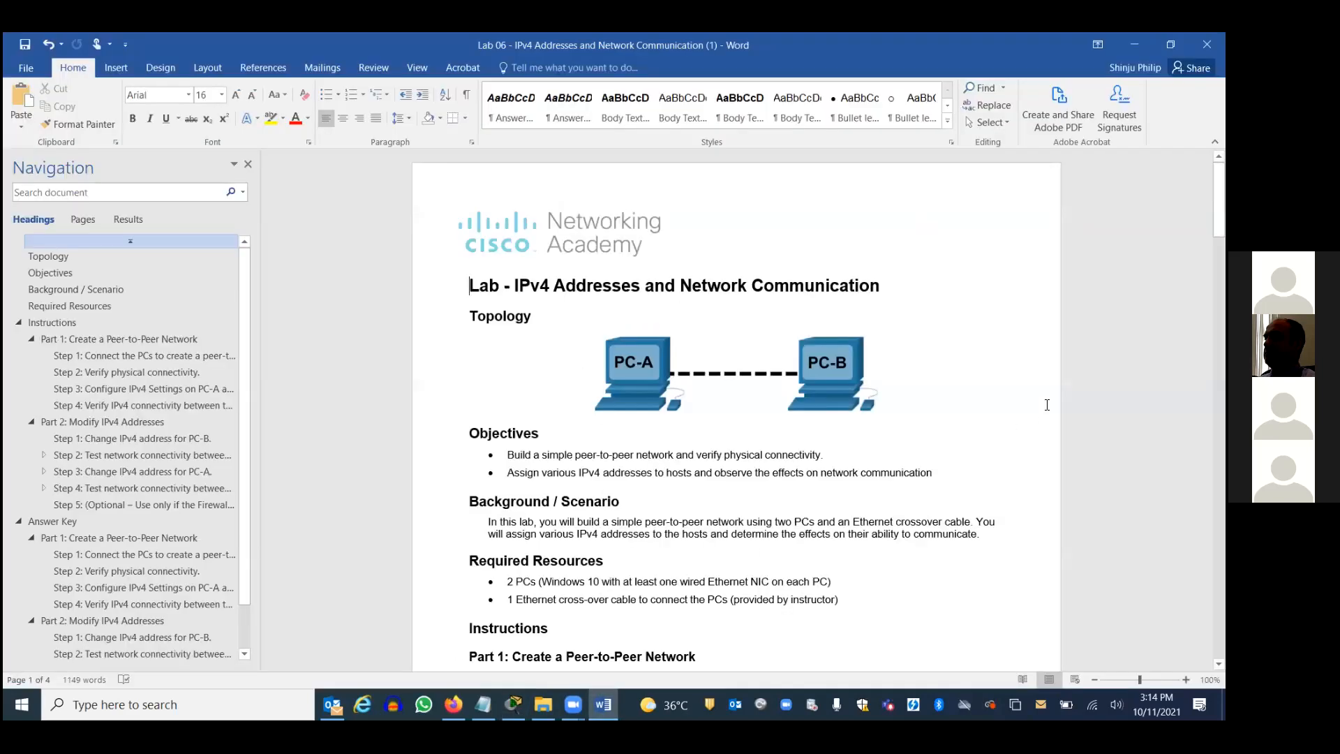
left_click_drag(1218, 197, 1219, 551)
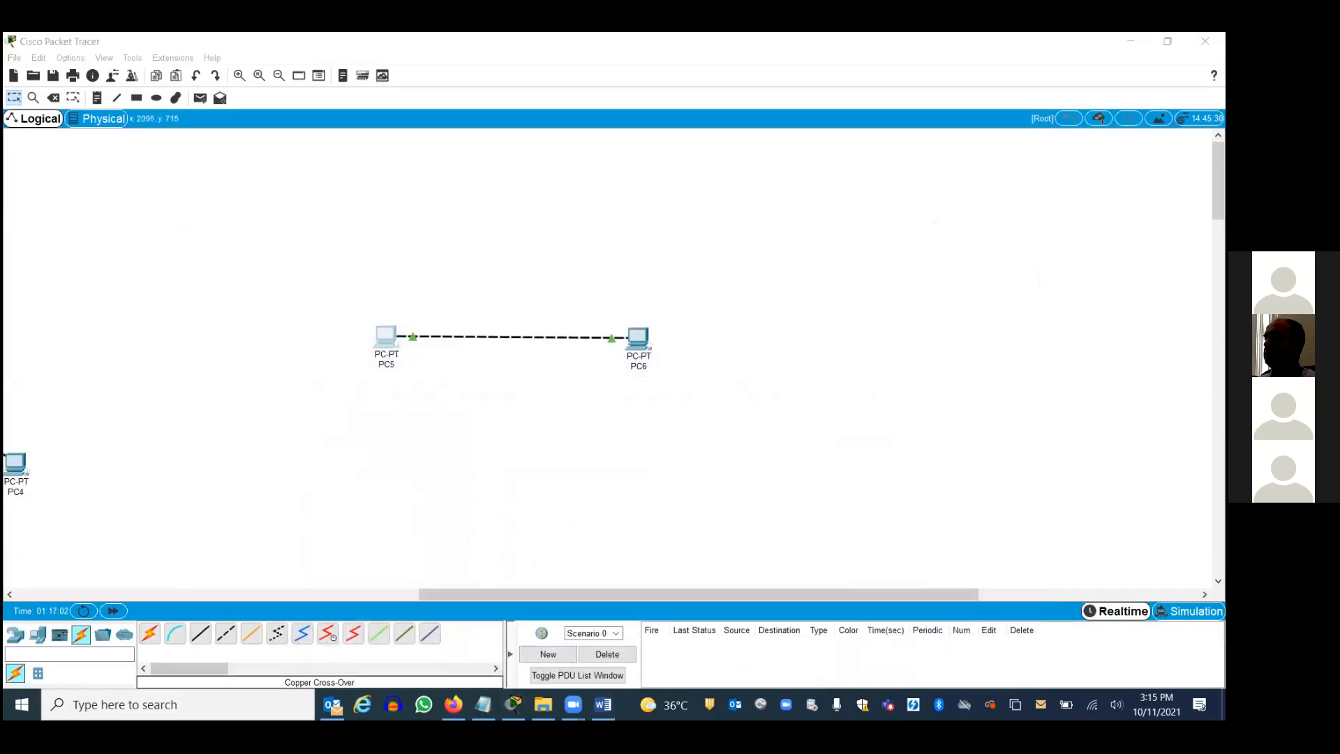
Step: Find Word 2016 through the Windows search and open a new blank document
left_click(139, 705)
type("word")
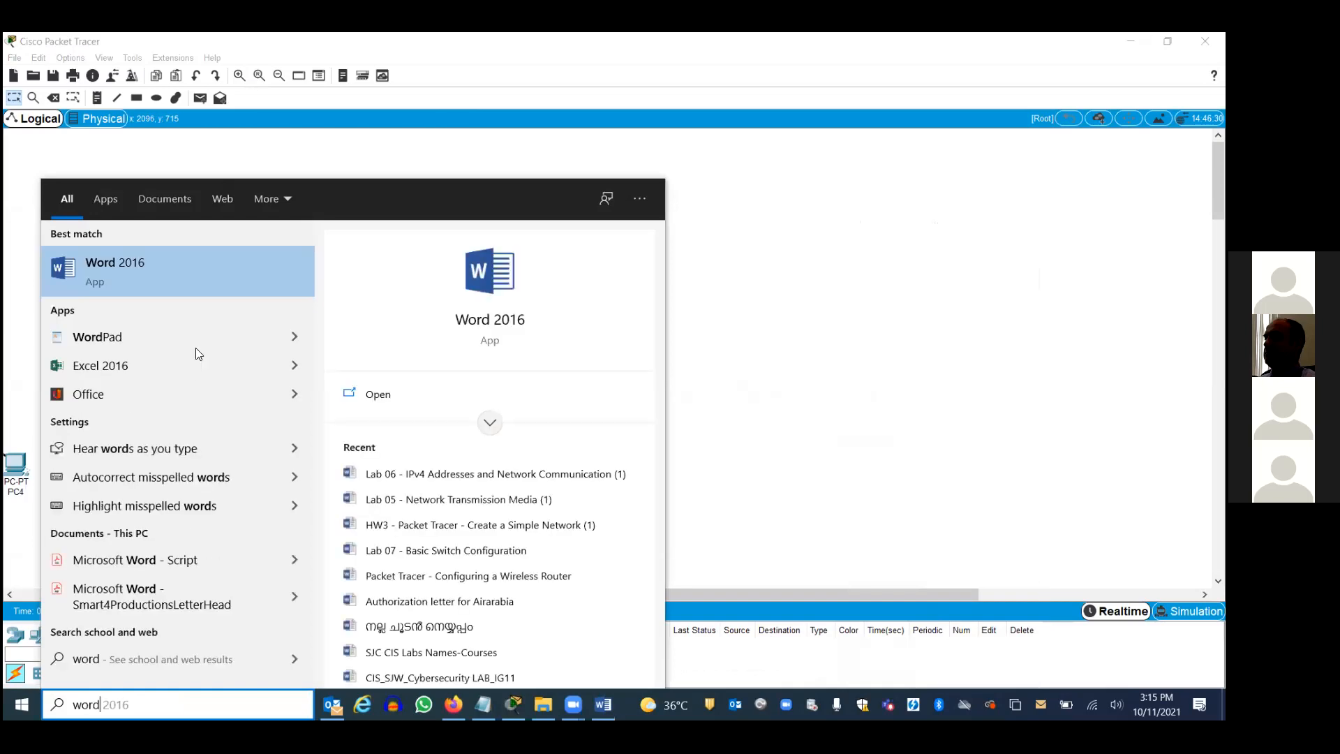
left_click(123, 265)
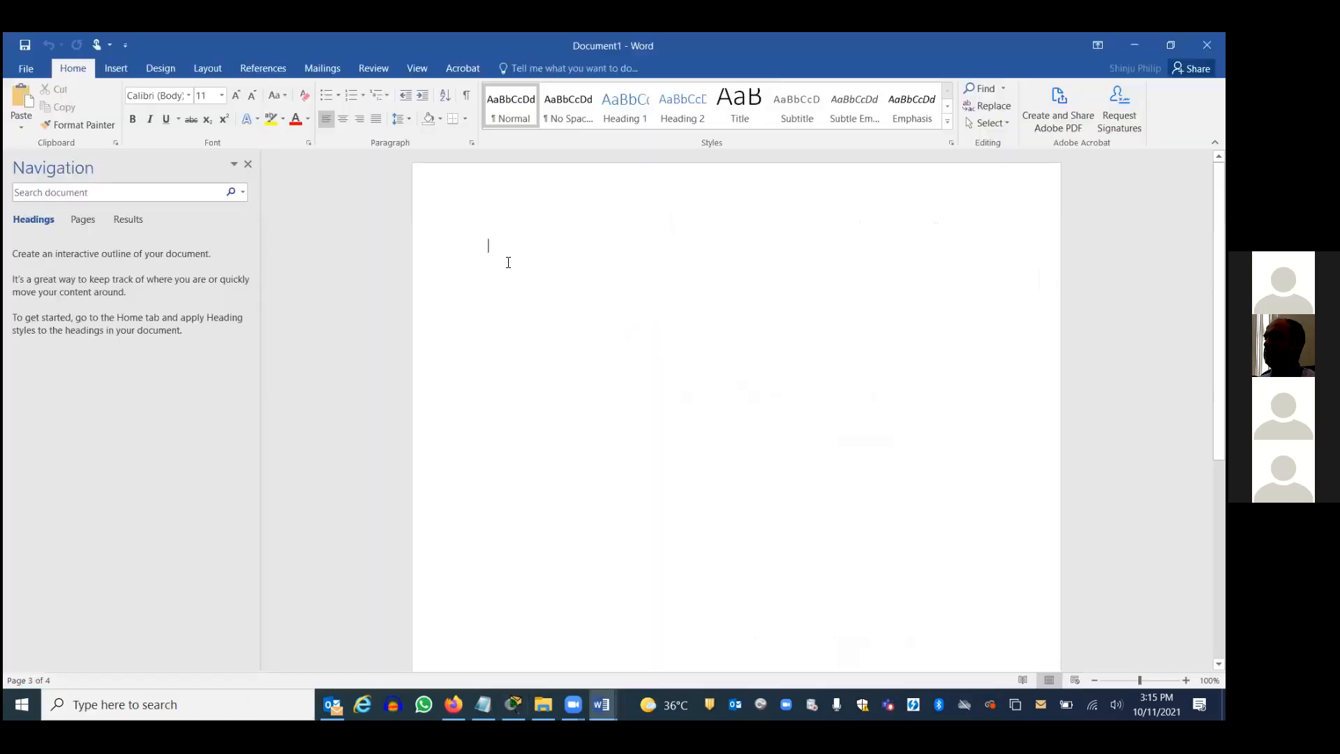
Step: Enter the lines "PC1 - 192.168.0.1" and "PC2 – 192.168.0.2" with an empty line between them
type("1")
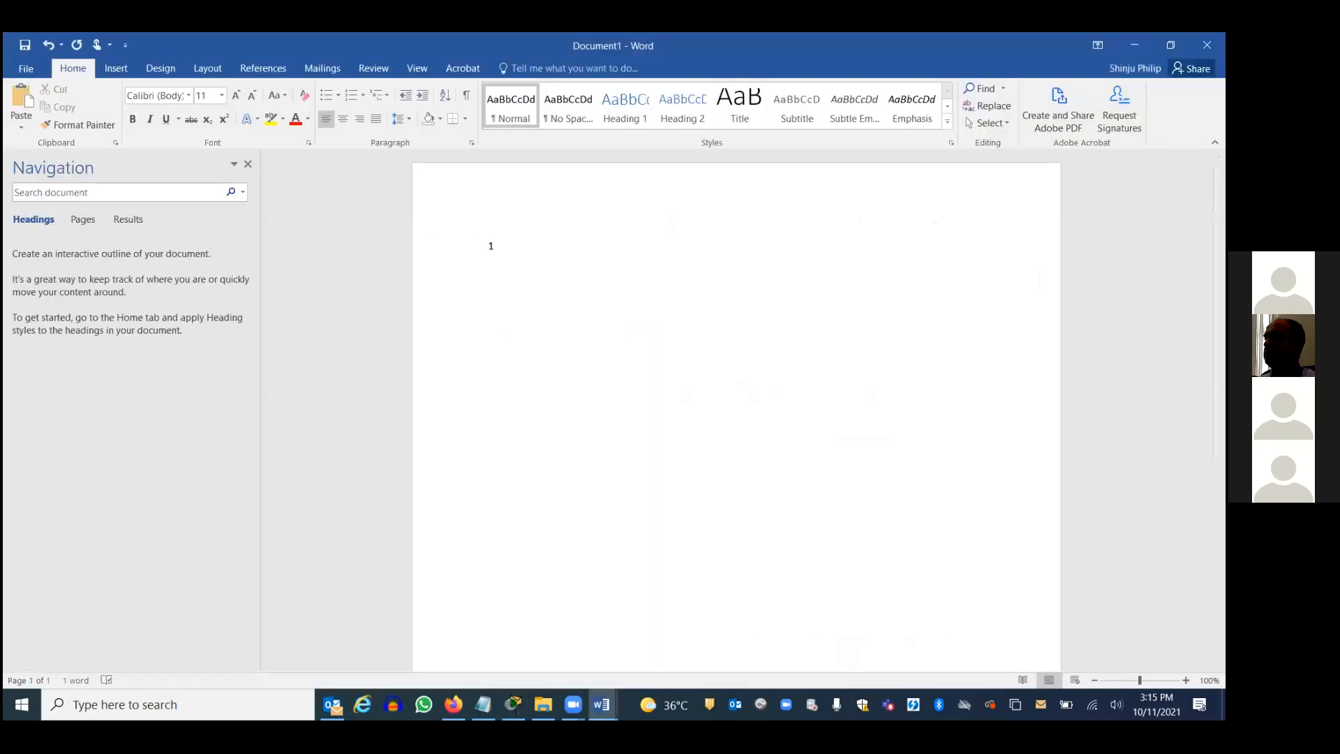
key("BackSpace")
type("PC1")
type(" -")
type(" 192.16")
type("8.0.")
type("1")
type("PC2")
type(" - 192")
type(".16")
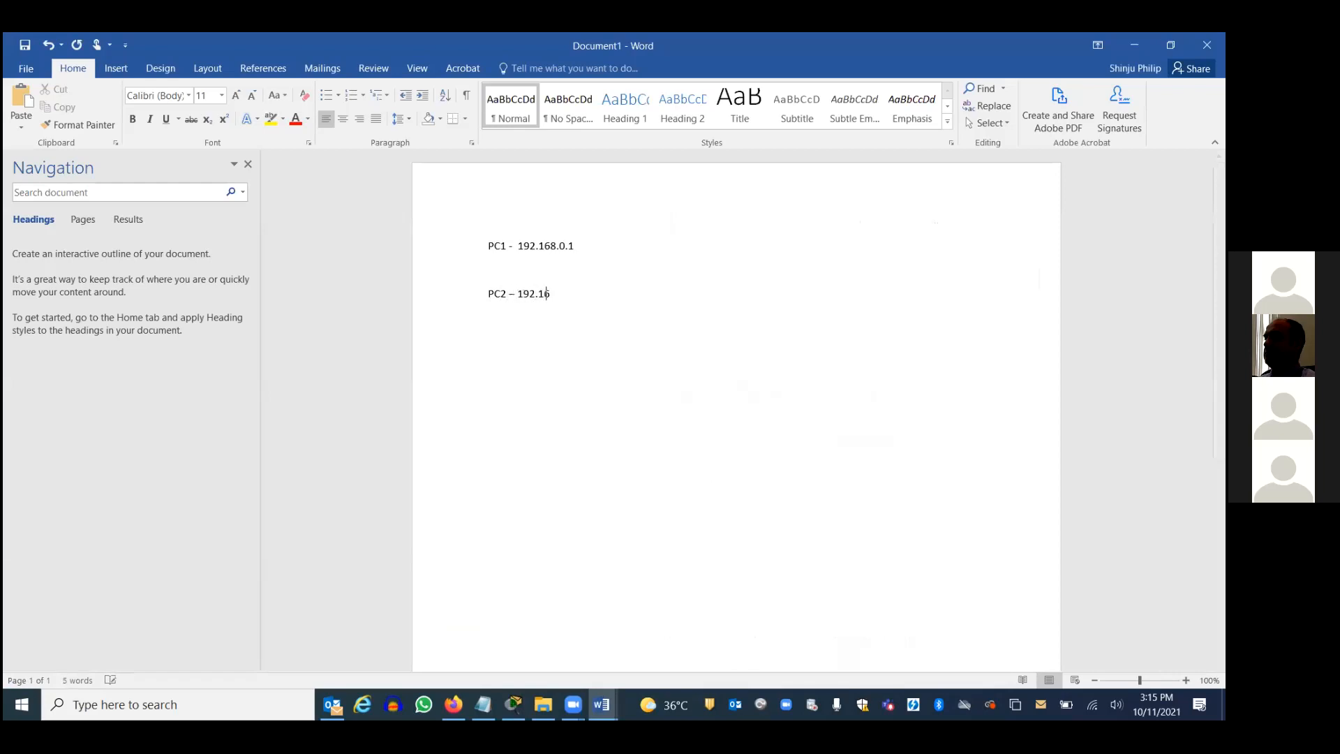
type("8.0.2")
Step: Enlarge the PC1 and PC2 address lines to font size 24
left_click_drag(558, 293, 473, 233)
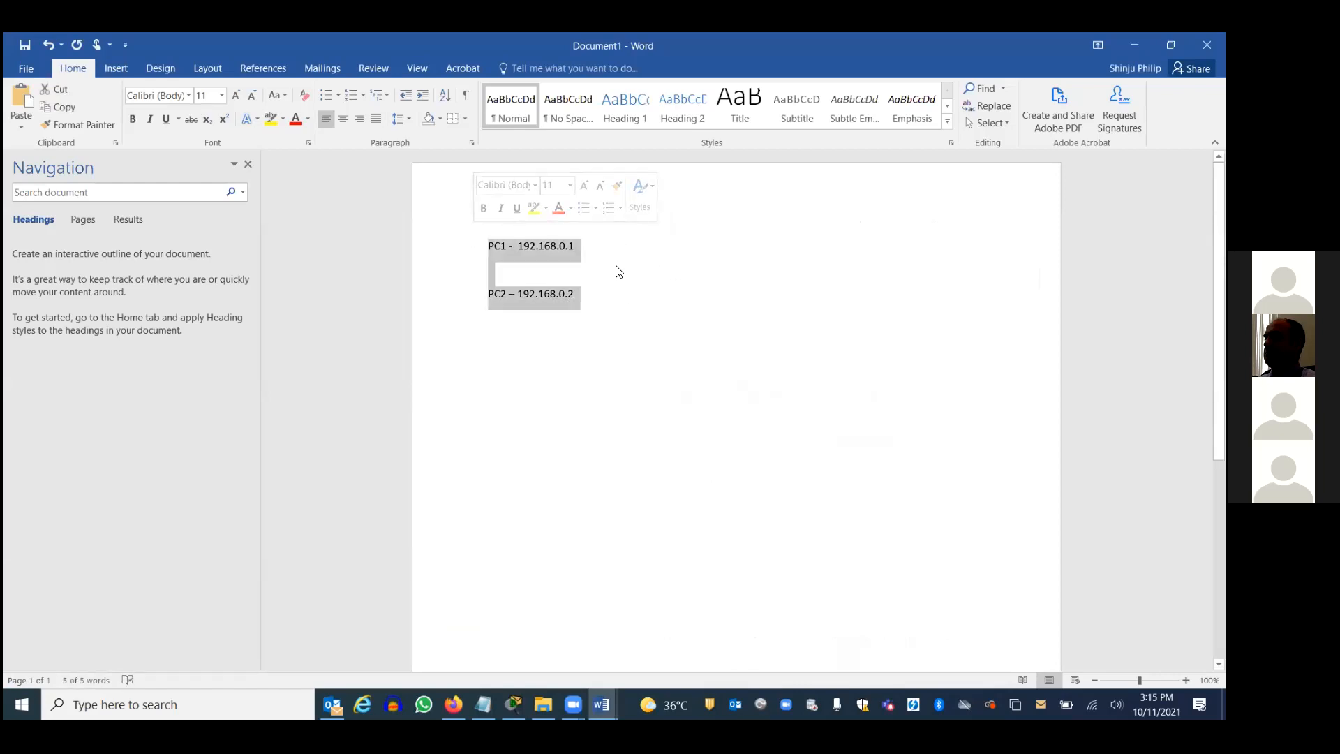
left_click(675, 288)
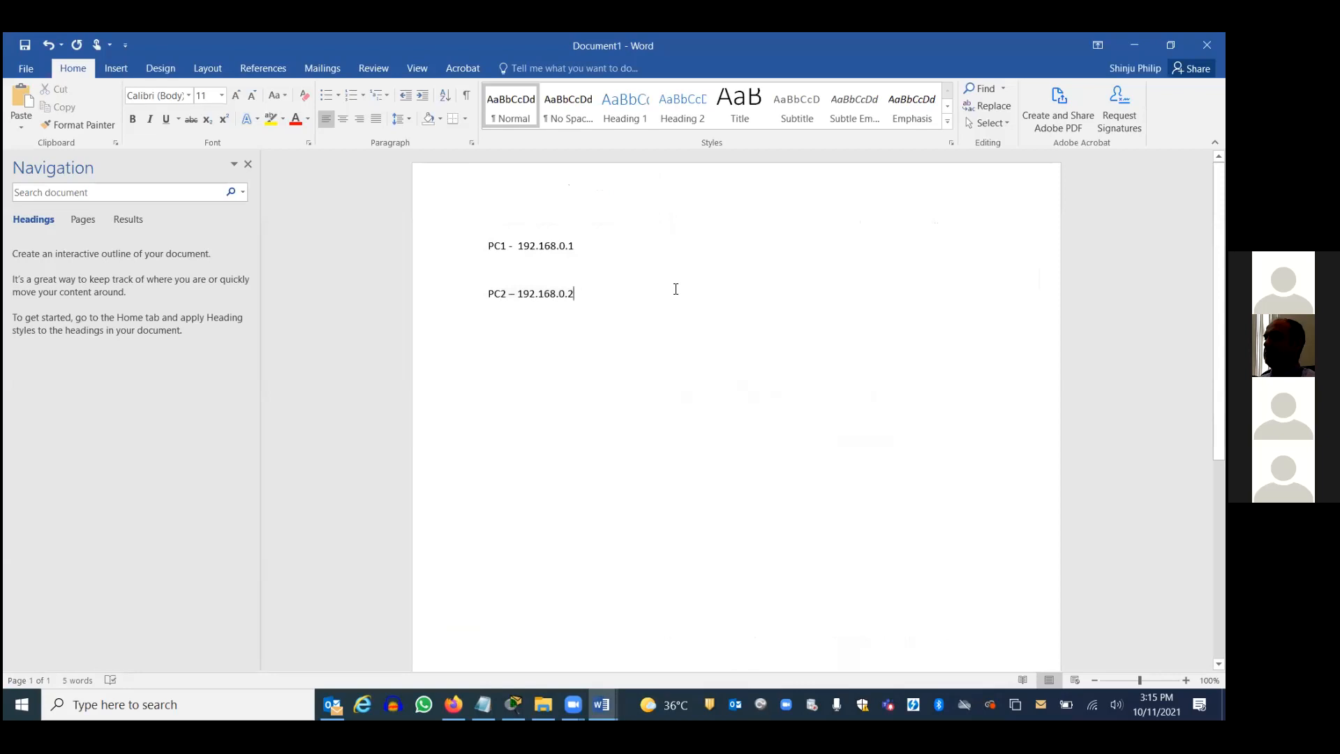
left_click_drag(610, 296, 461, 239)
left_click(234, 95)
left_click(234, 95)
left_click(235, 95)
left_click(235, 94)
left_click(234, 95)
left_click(235, 94)
left_click(234, 95)
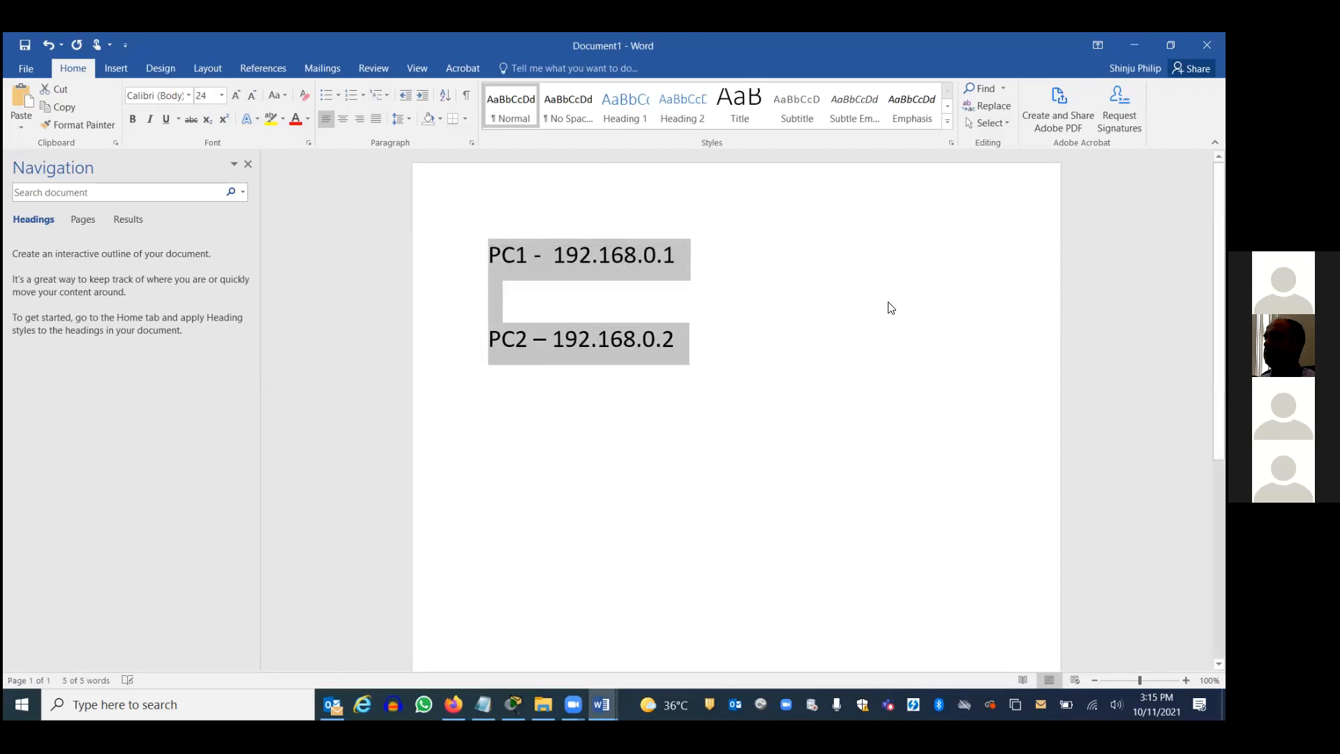
left_click(733, 290)
Step: Color the network portion 192.168.0 red in both the PC1 and PC2 addresses
left_click_drag(566, 252, 654, 248)
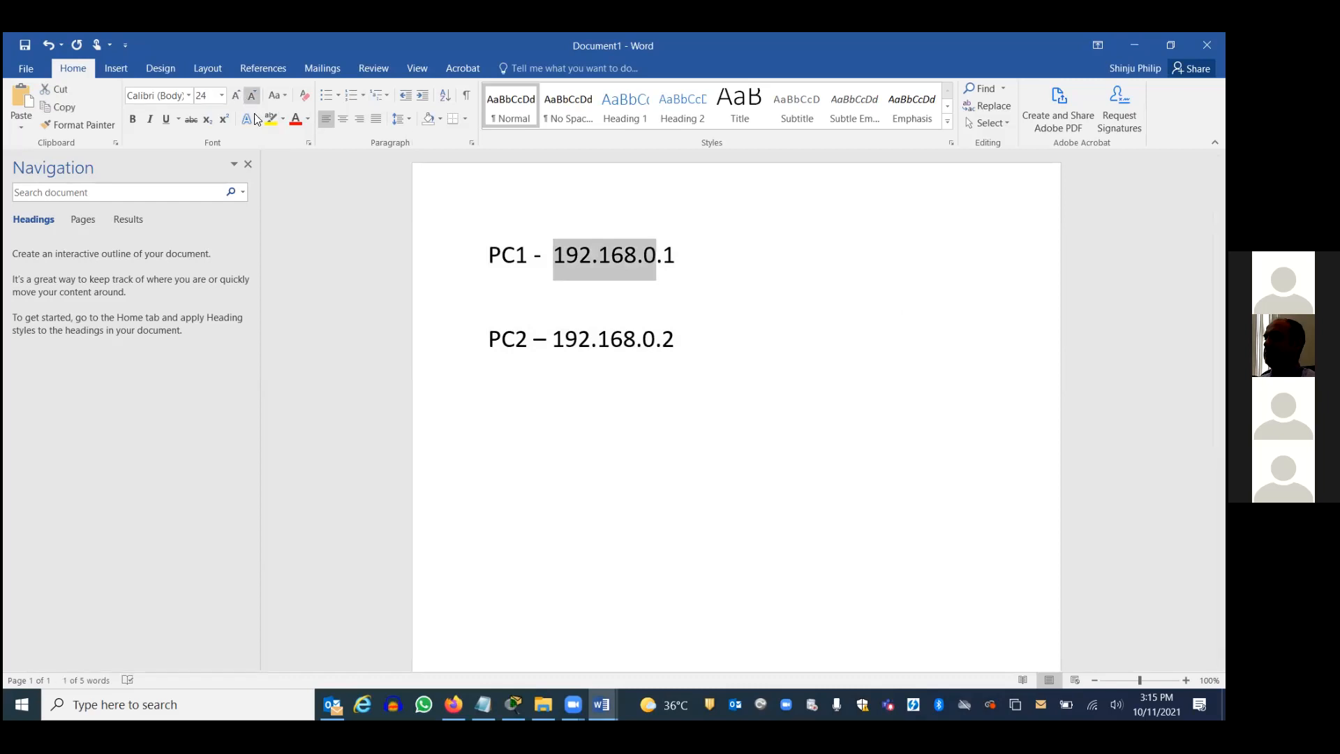
left_click(296, 120)
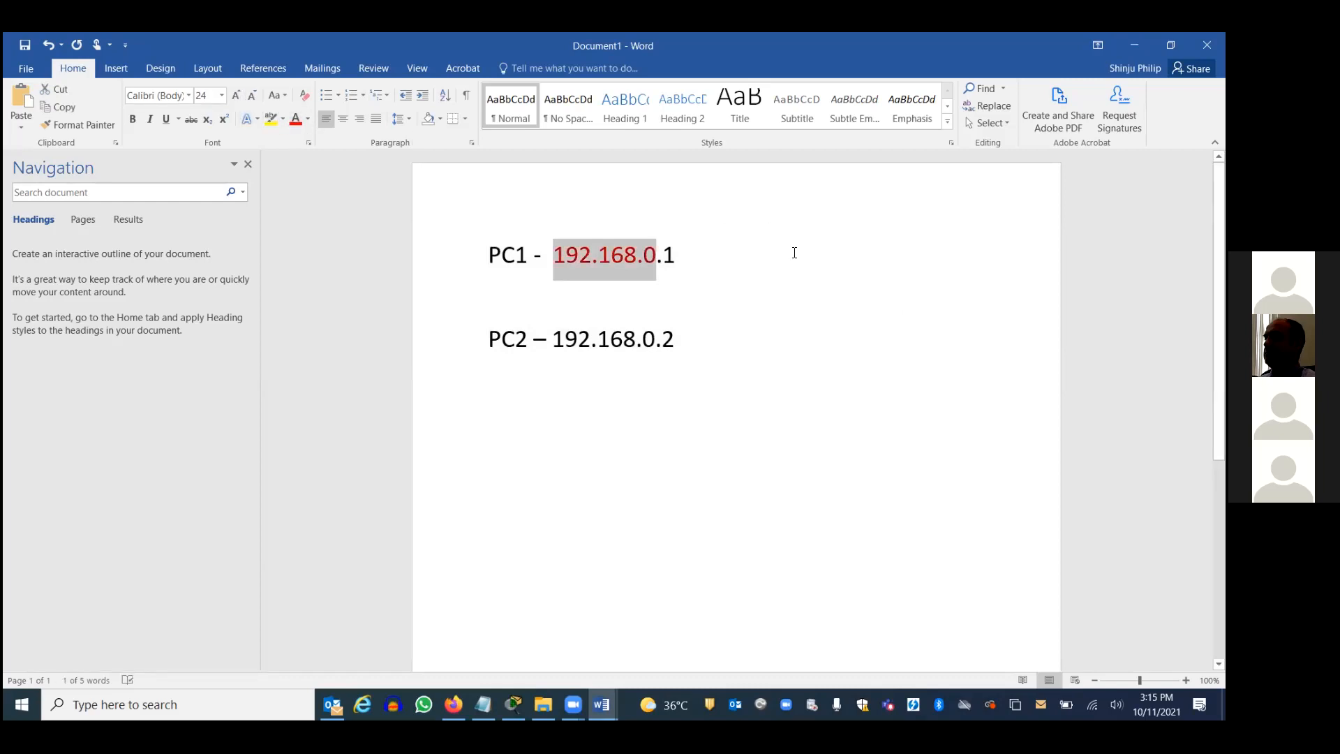
left_click(718, 261)
left_click_drag(553, 339, 655, 335)
left_click(296, 120)
left_click(768, 293)
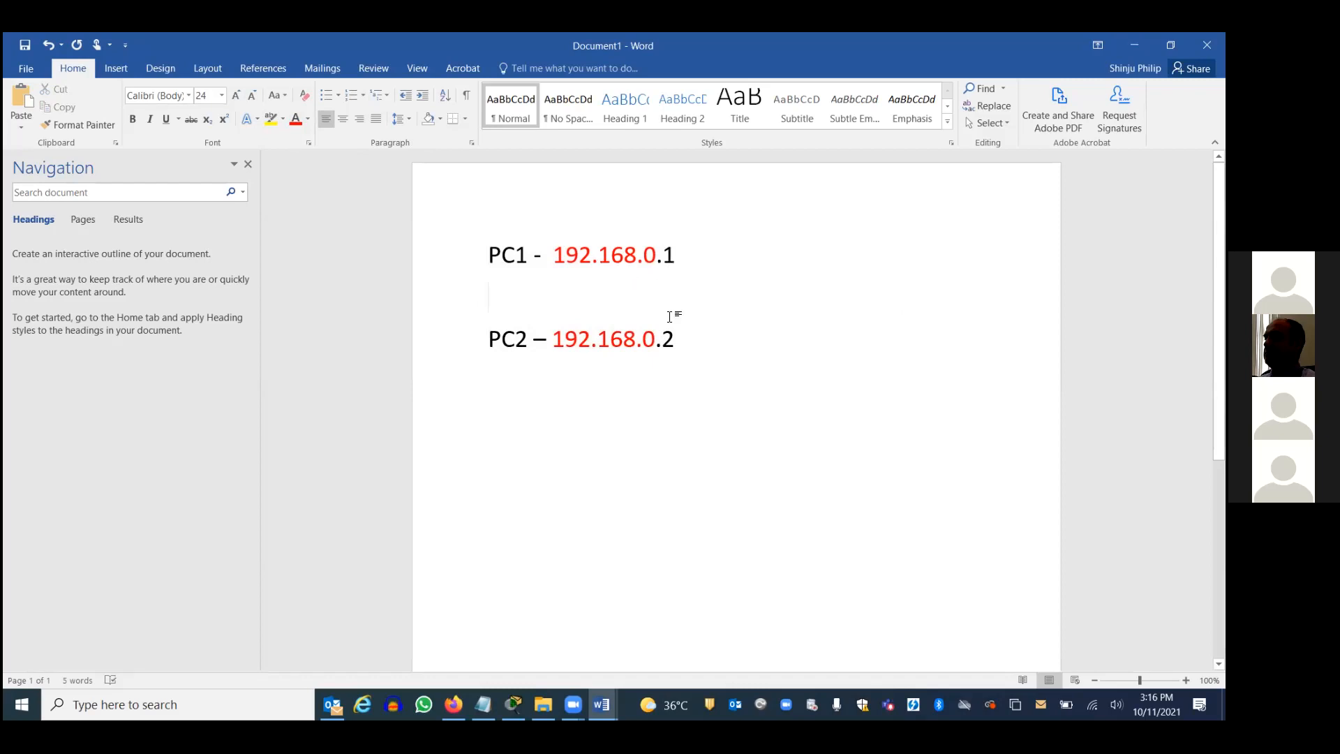
Step: Point out the network portions of both addresses and the host number of PC1's address by highlighting them
left_click_drag(570, 256, 656, 258)
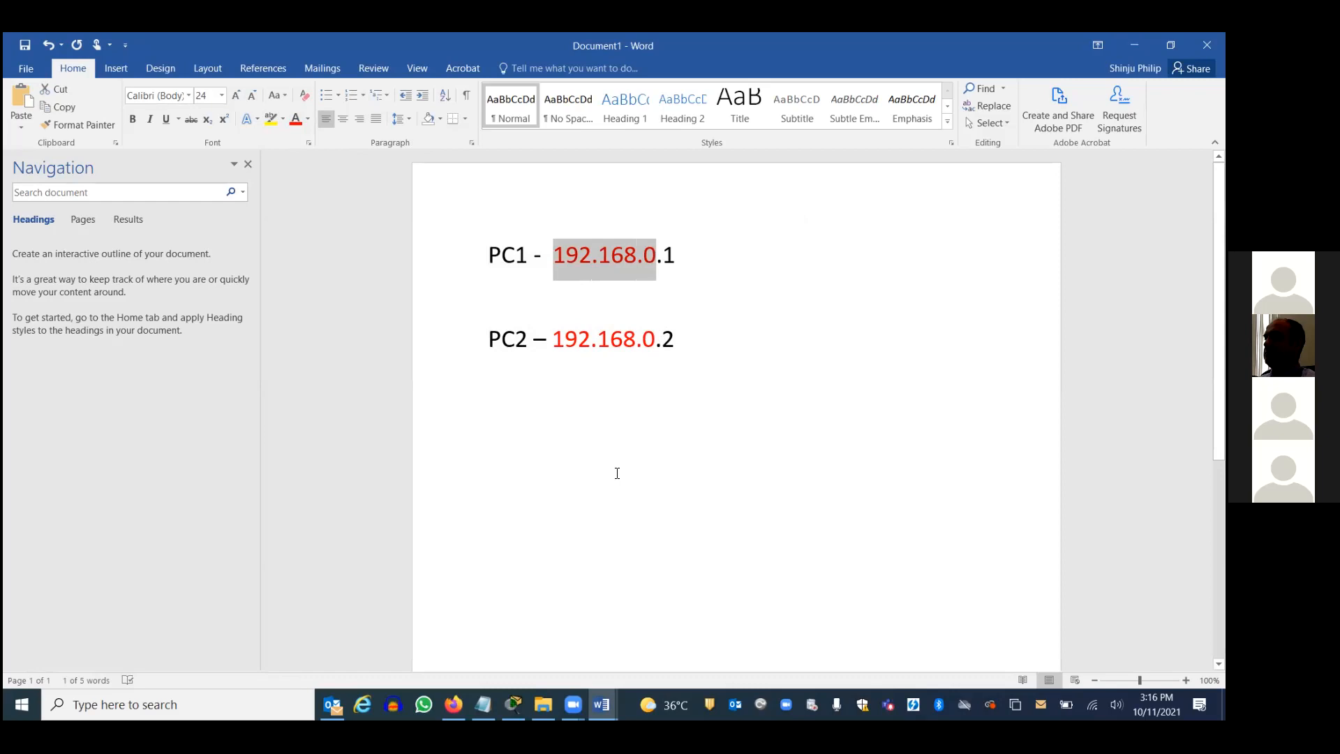
left_click_drag(553, 340, 638, 343)
left_click_drag(650, 342, 651, 342)
left_click(669, 254)
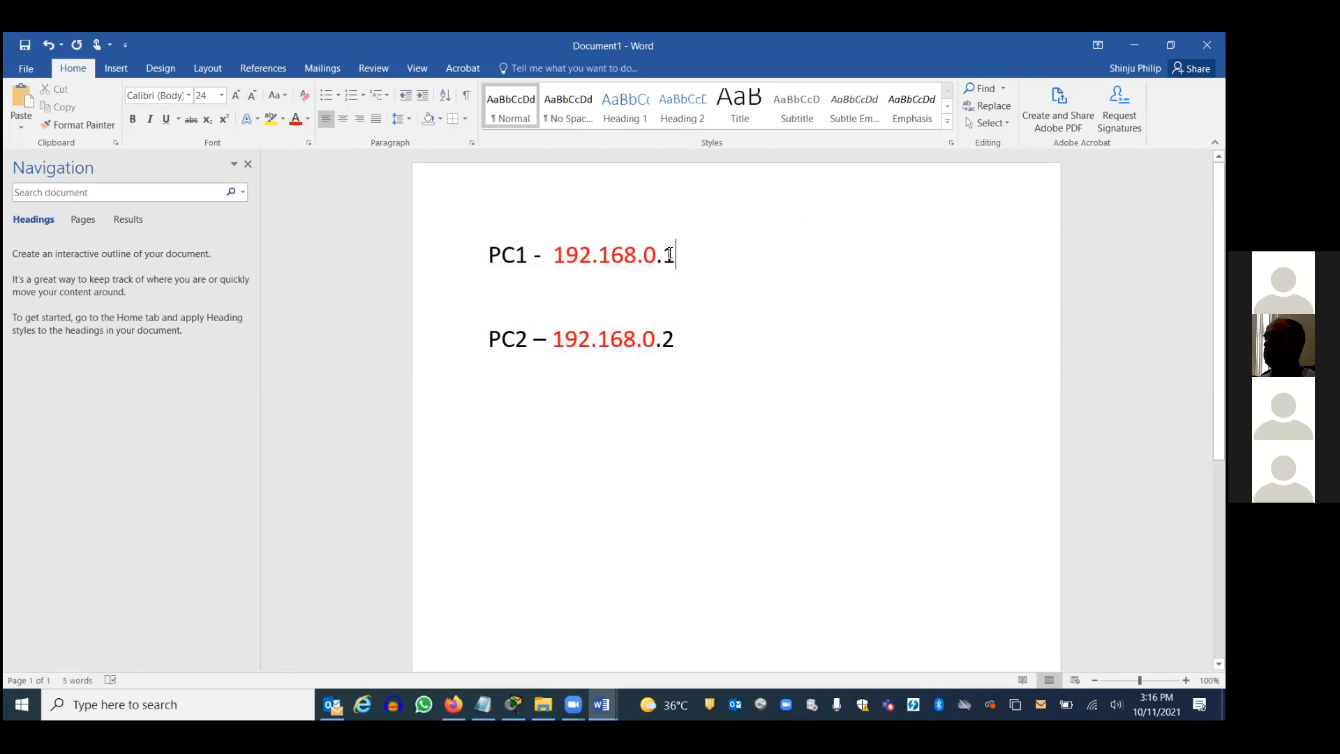
double_click(668, 254)
left_click_drag(555, 256, 654, 257)
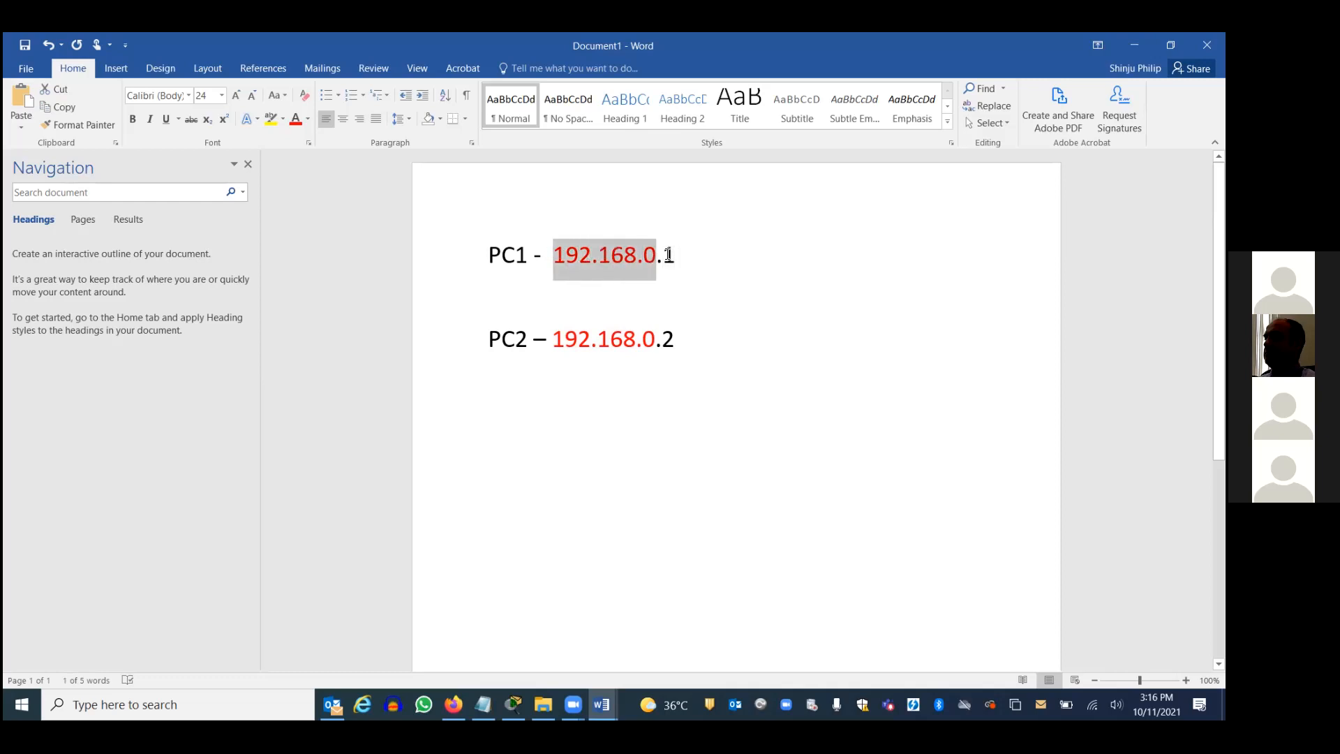
double_click(668, 255)
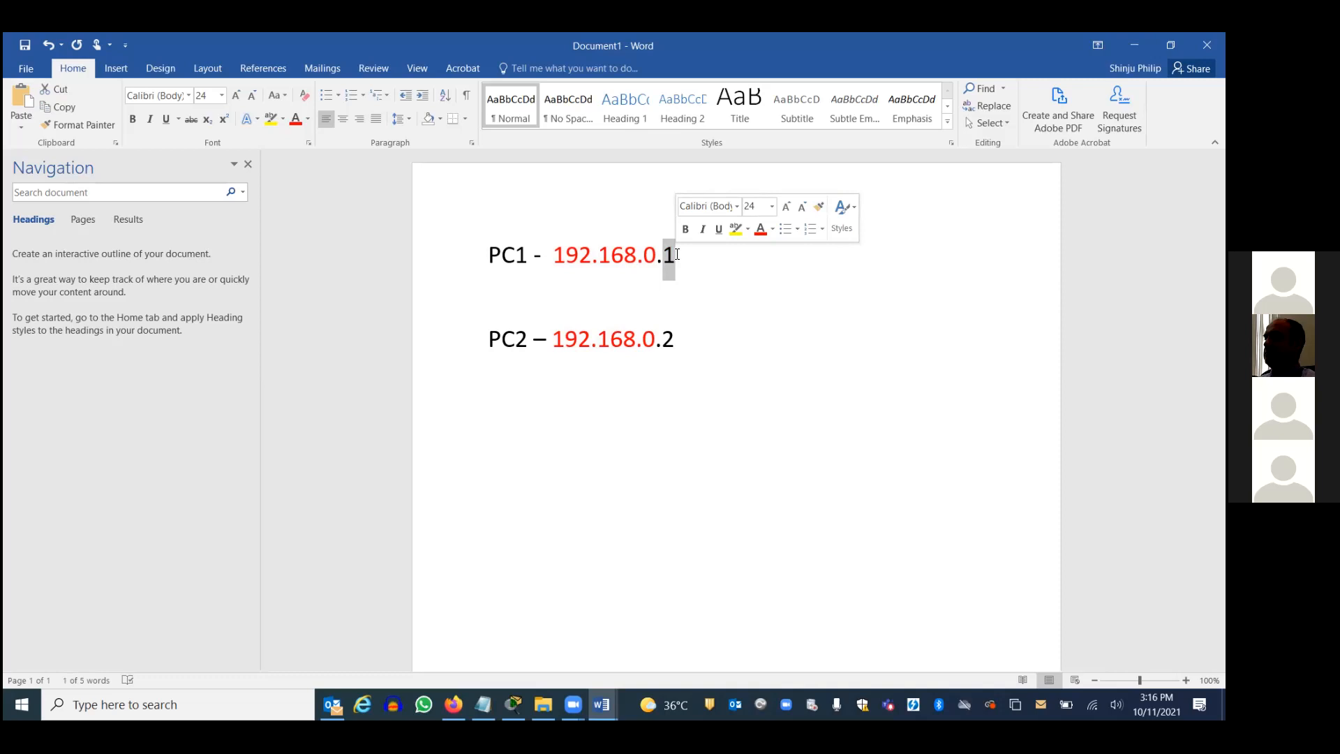
left_click(687, 322)
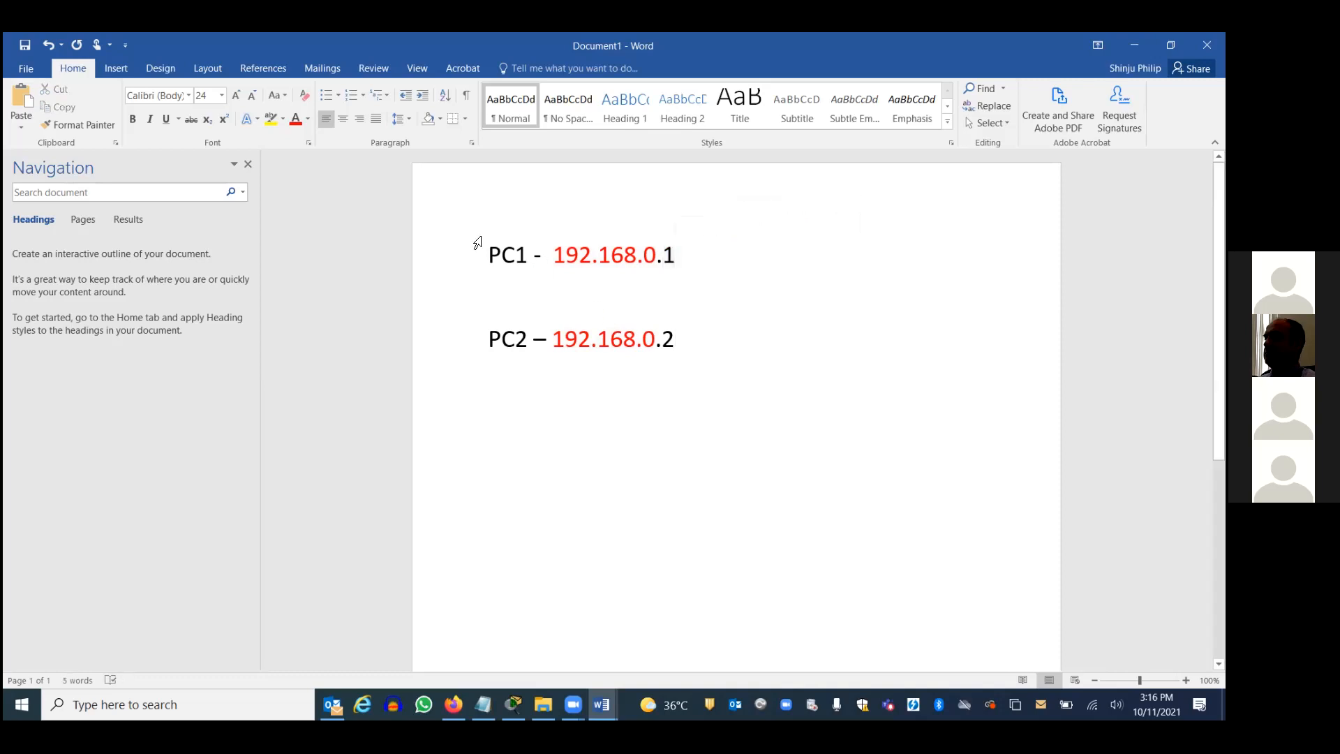
left_click_drag(488, 248, 664, 336)
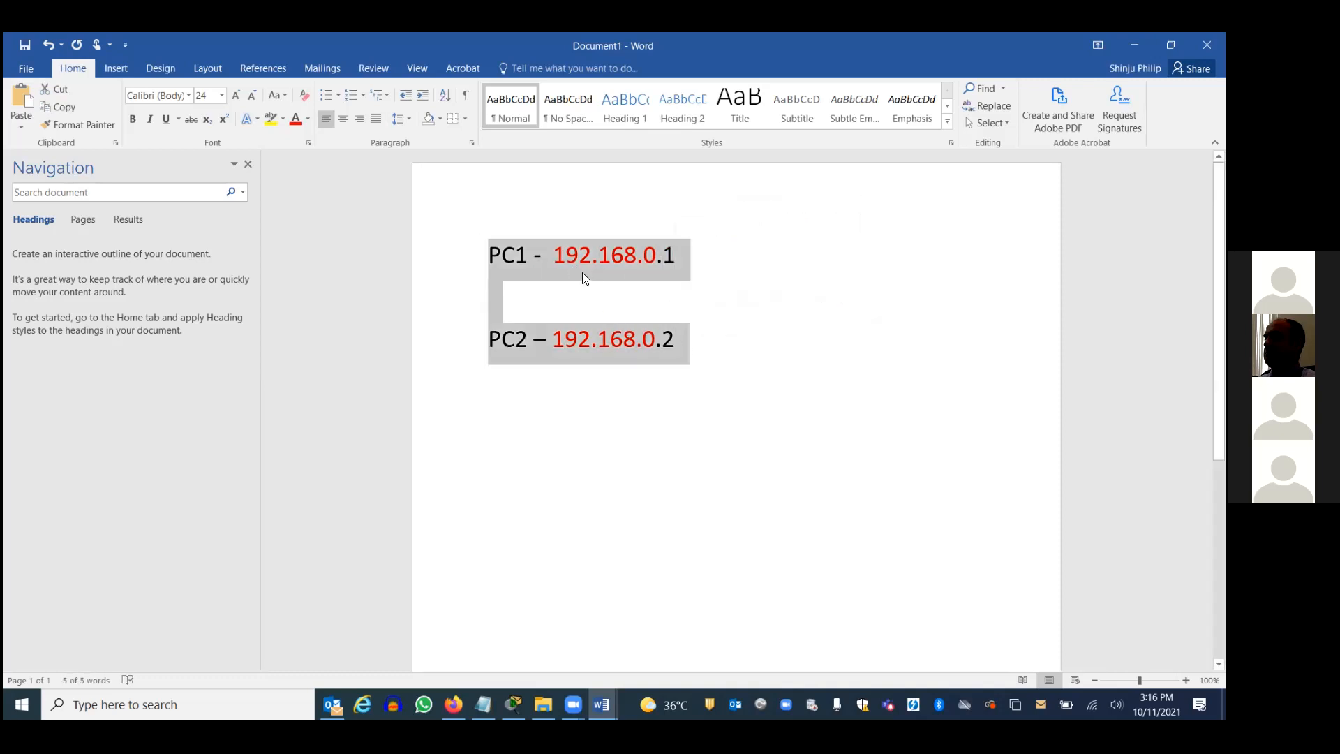
left_click(649, 259)
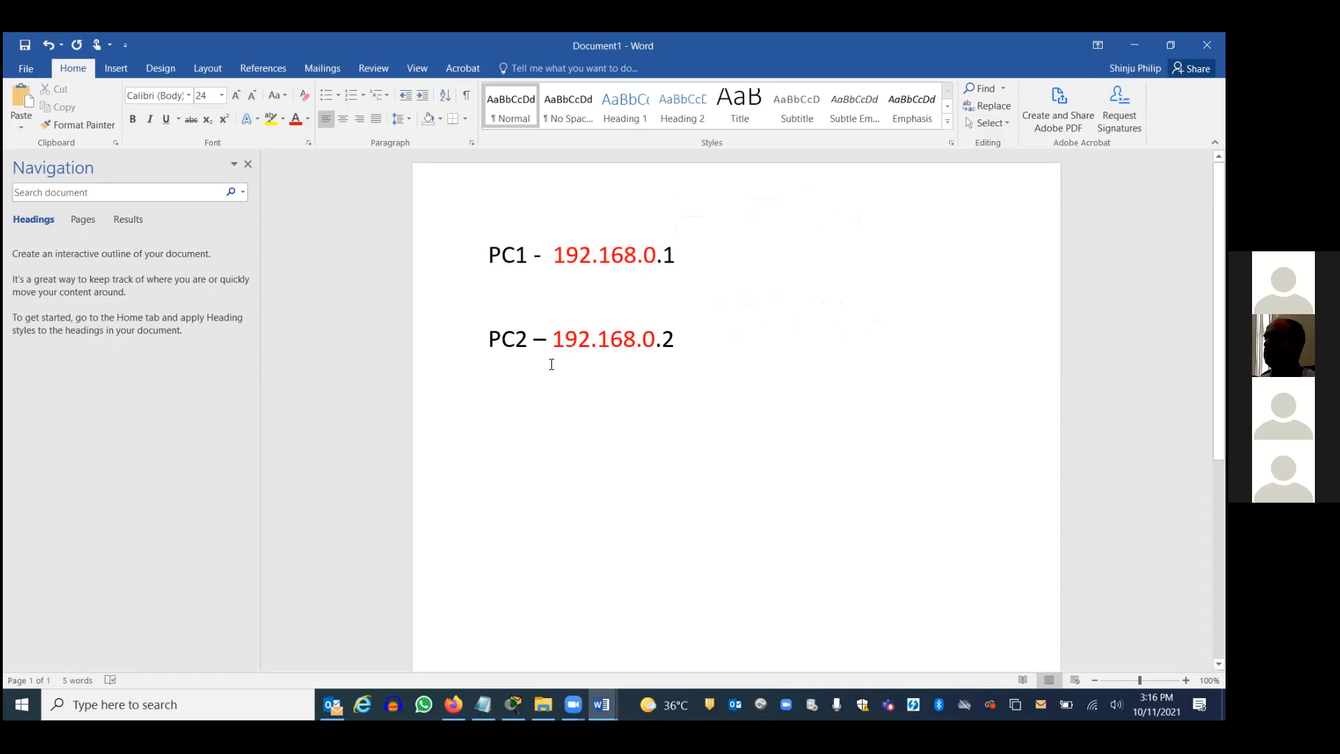
Step: Copy the PC1 and PC2 address lines and paste them a few lines below the originals
left_click_drag(697, 338, 513, 255)
key("ctrl+c")
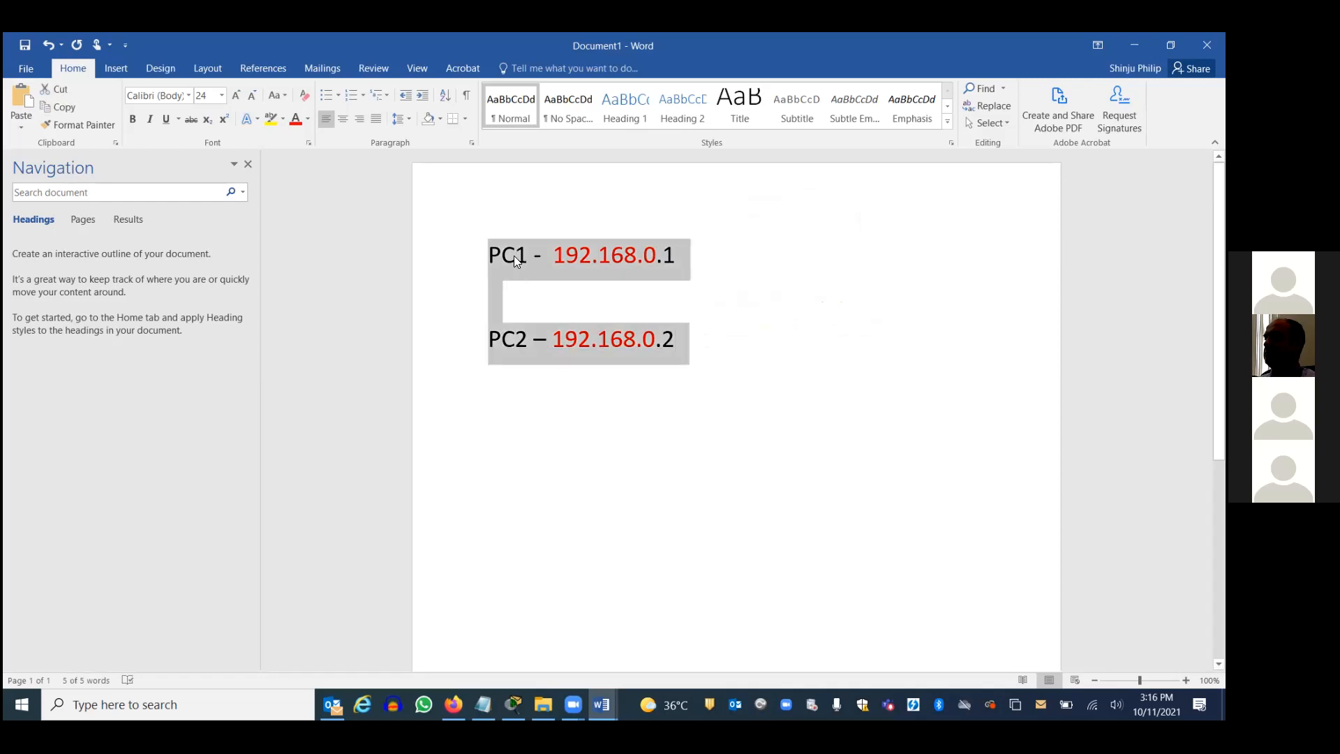
left_click(543, 454)
left_click(694, 352)
key("Return")
key("Return")
key("Return")
key("ctrl+v")
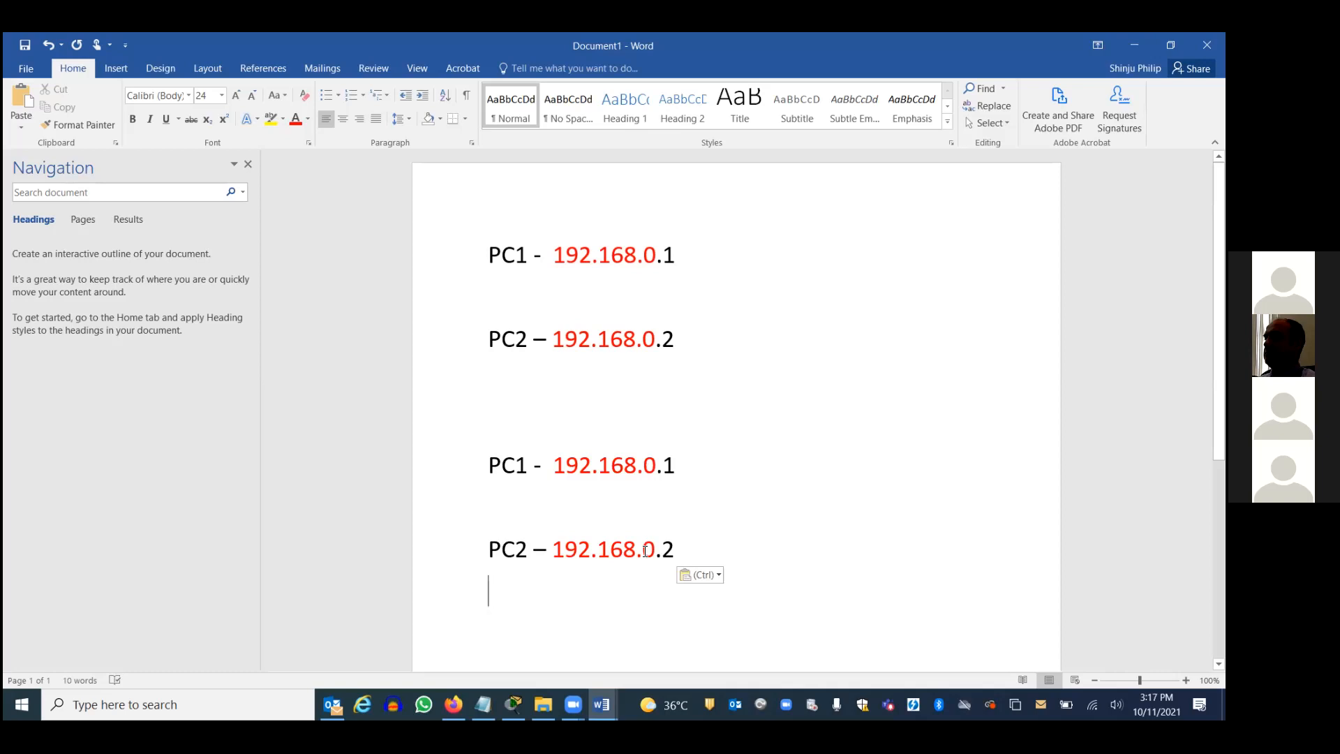
Step: Change the third octet of the copied PC2 address to 1 and highlight both copied network portions to compare them
left_click_drag(642, 549, 652, 549)
type("1")
left_click_drag(554, 464, 656, 465)
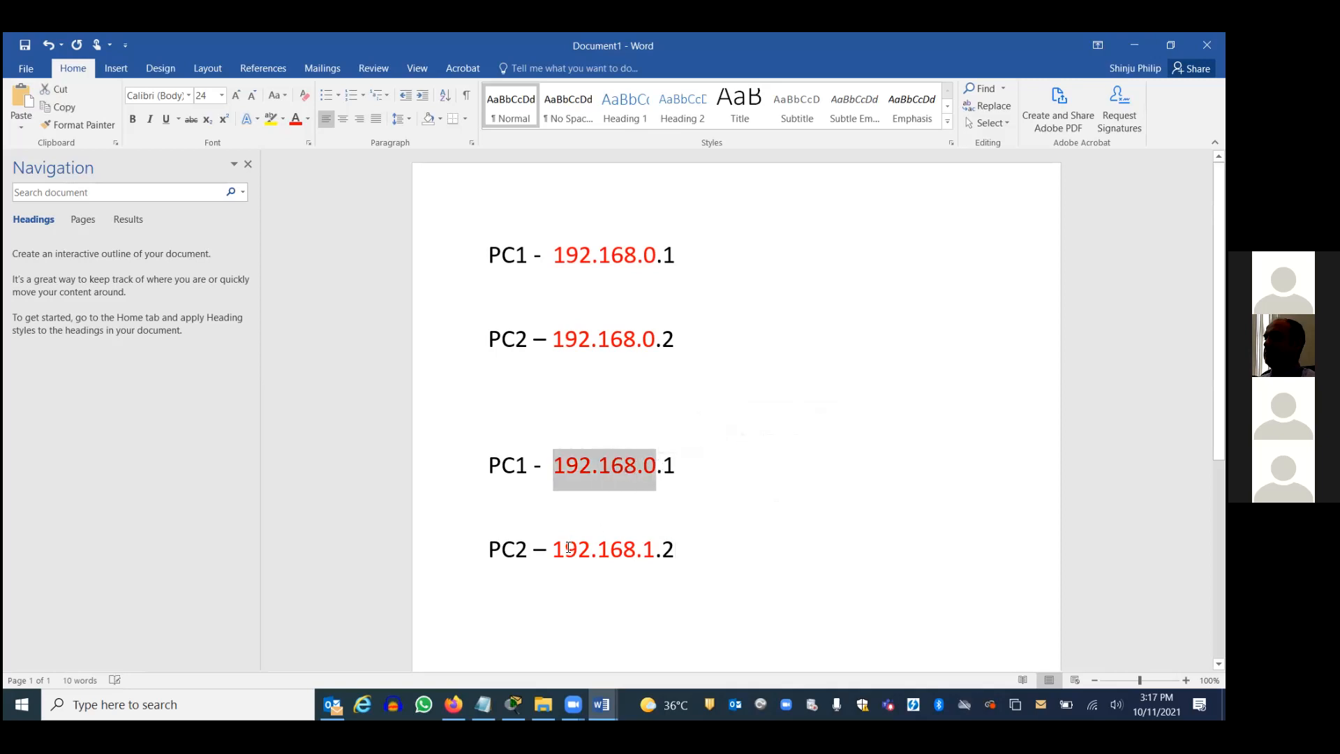
left_click_drag(552, 549, 652, 548)
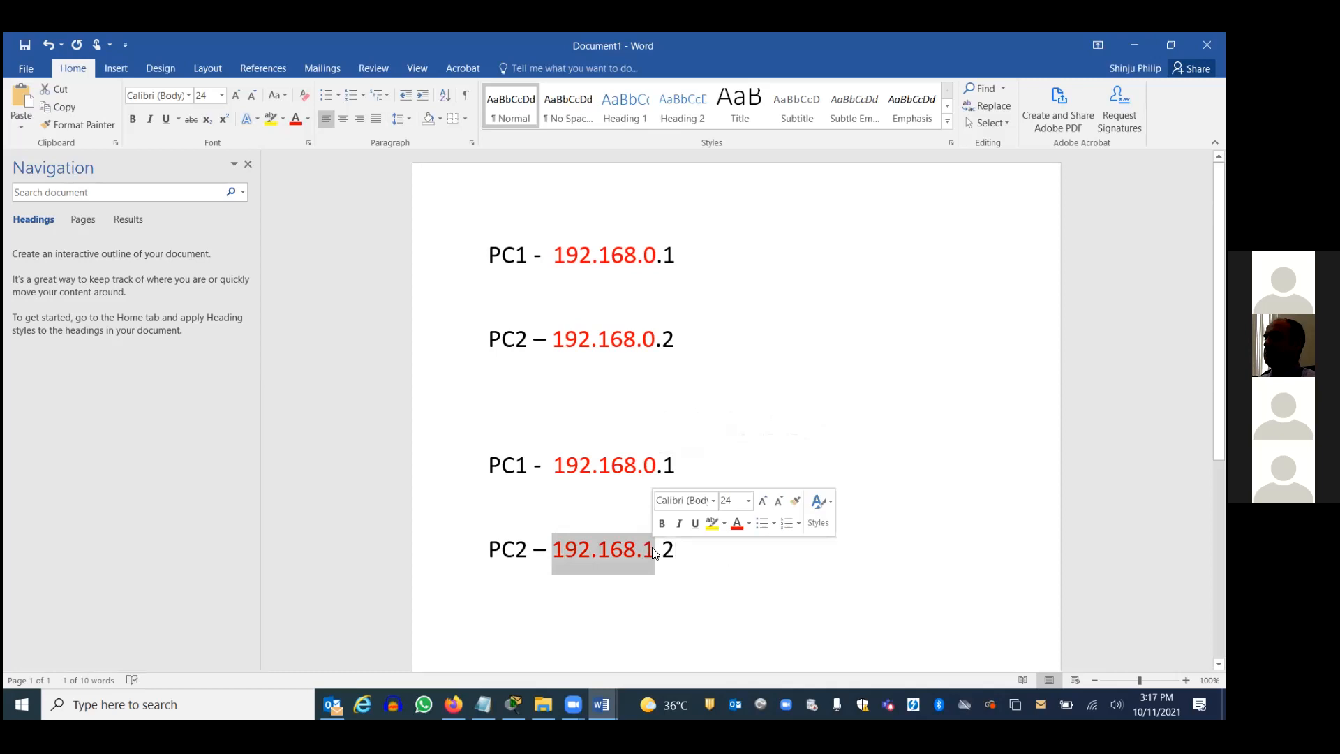
Step: Minimize the scratch document and open the Lab 07 - Basic Switch Configuration document from the 2021 folder
left_click(708, 536)
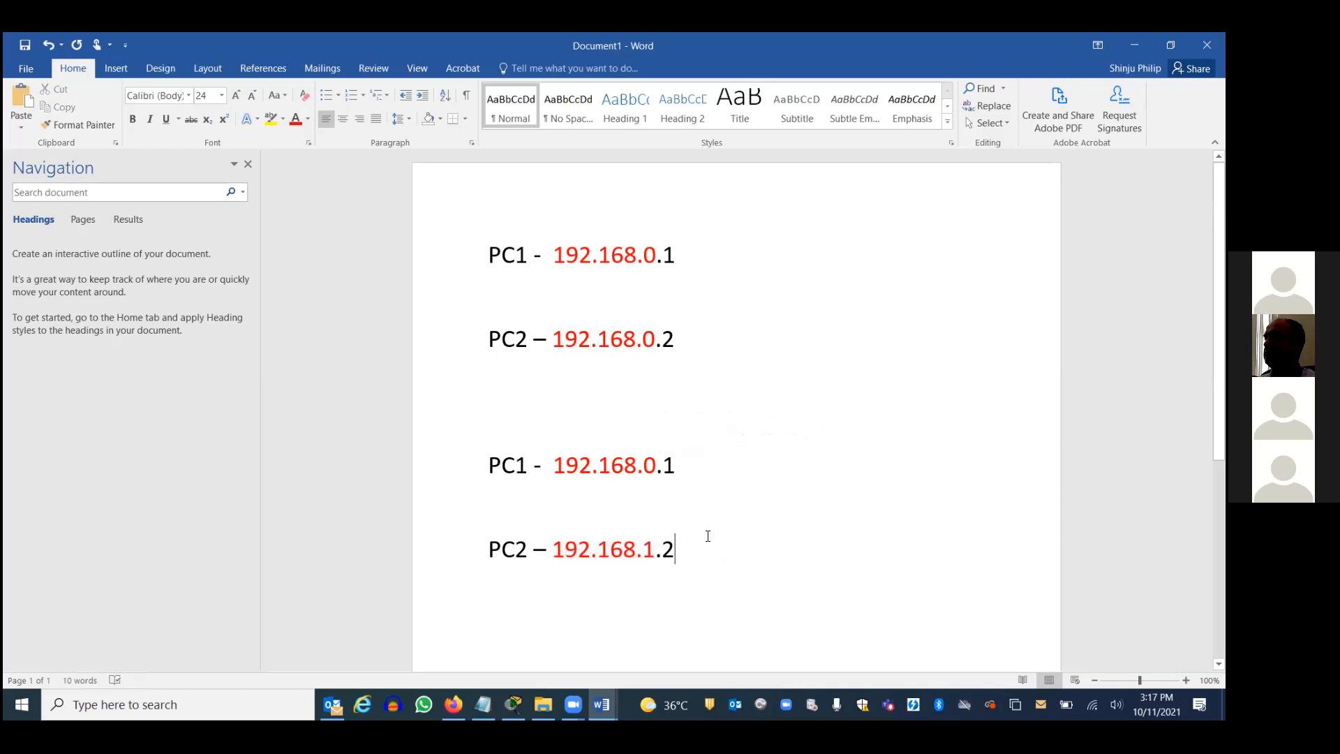
left_click(1134, 45)
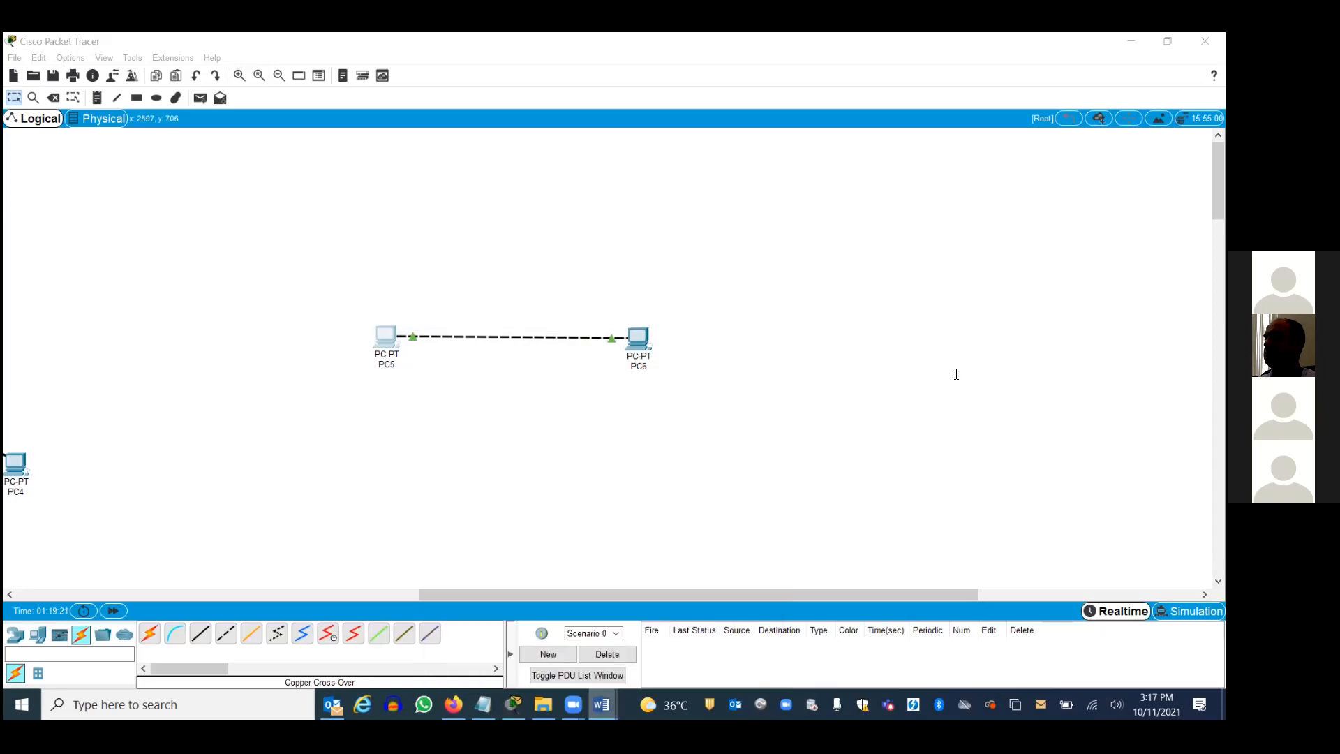
key("alt+Tab")
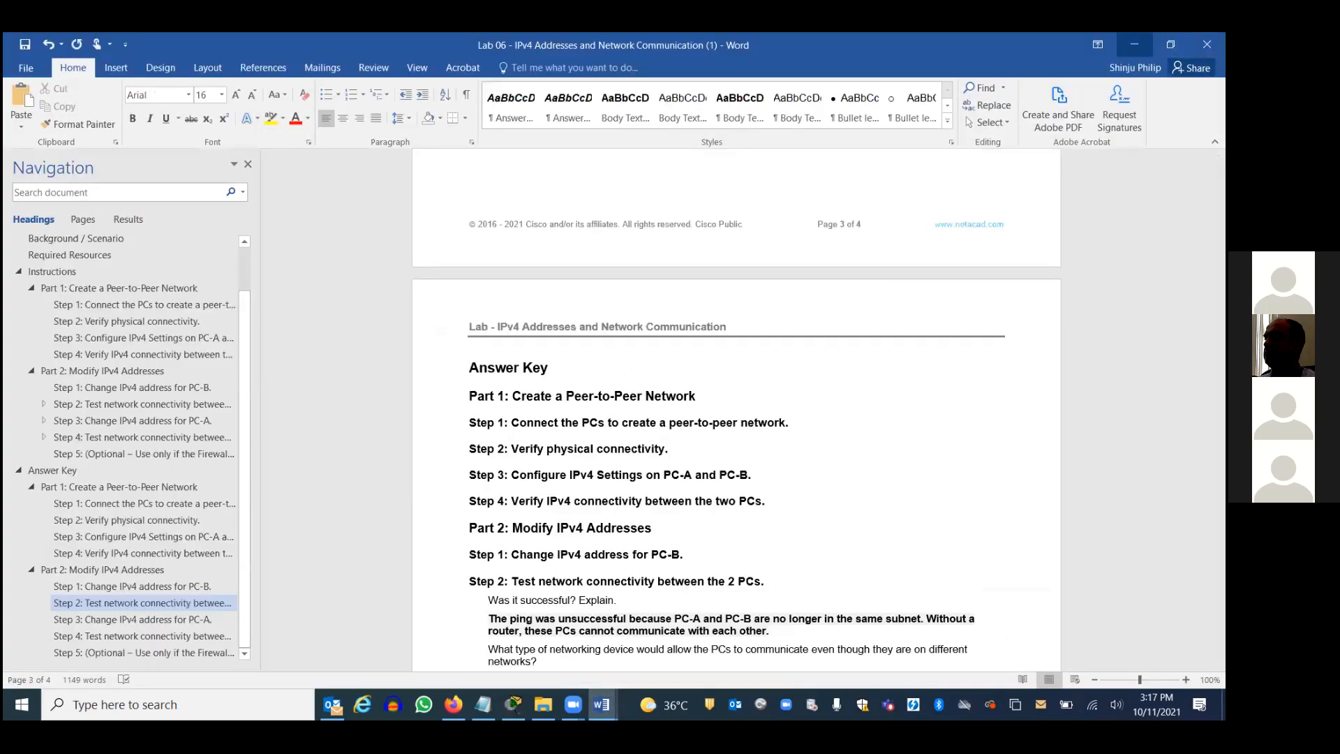
key("alt+Tab")
left_click(542, 704)
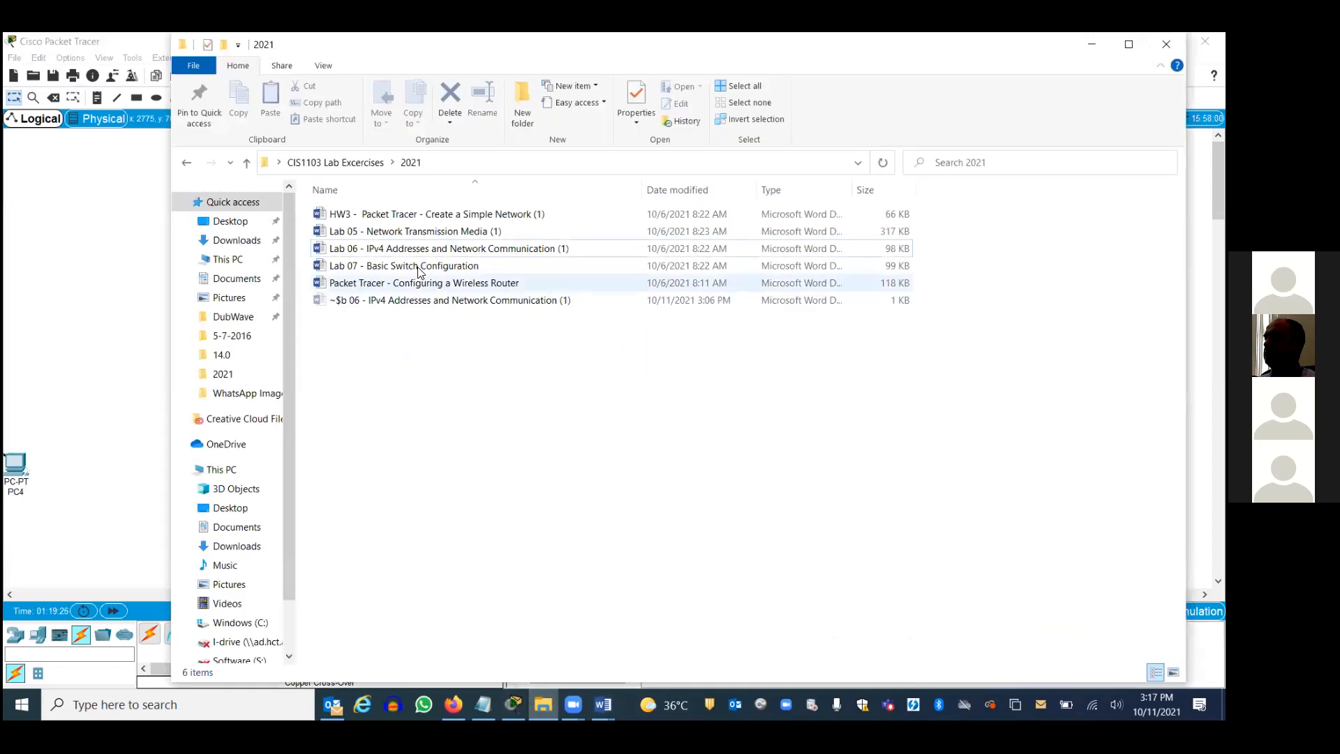
double_click(419, 271)
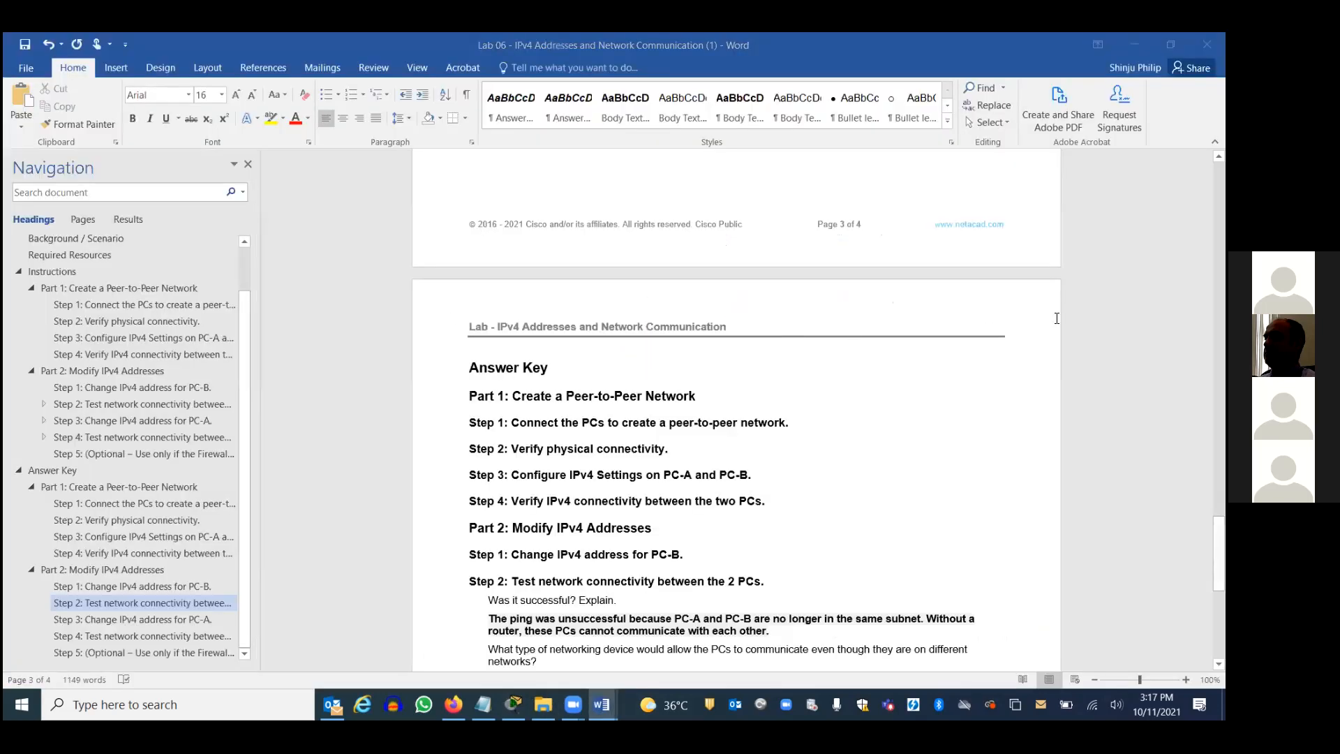
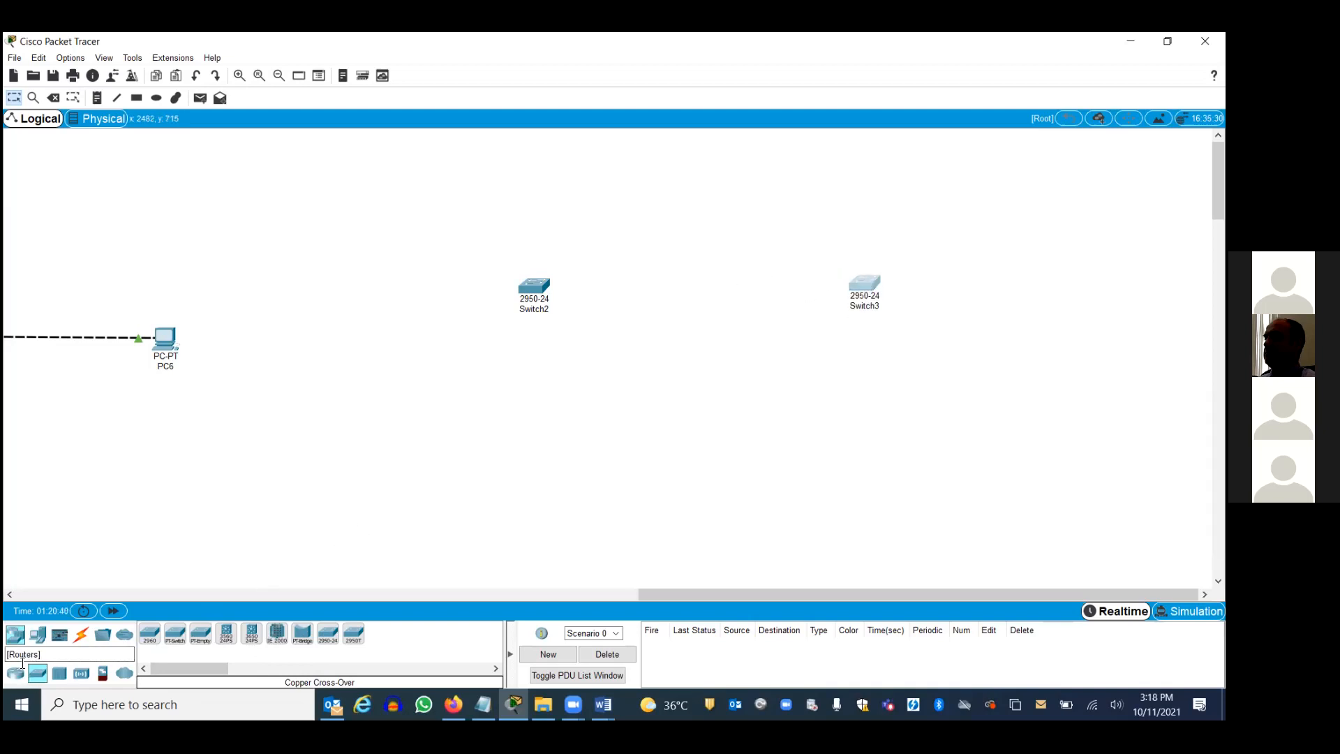
Step: Switch to Packet Tracer and add two PCs, one below Switch2 and one below Switch3
left_click(17, 637)
left_click(38, 637)
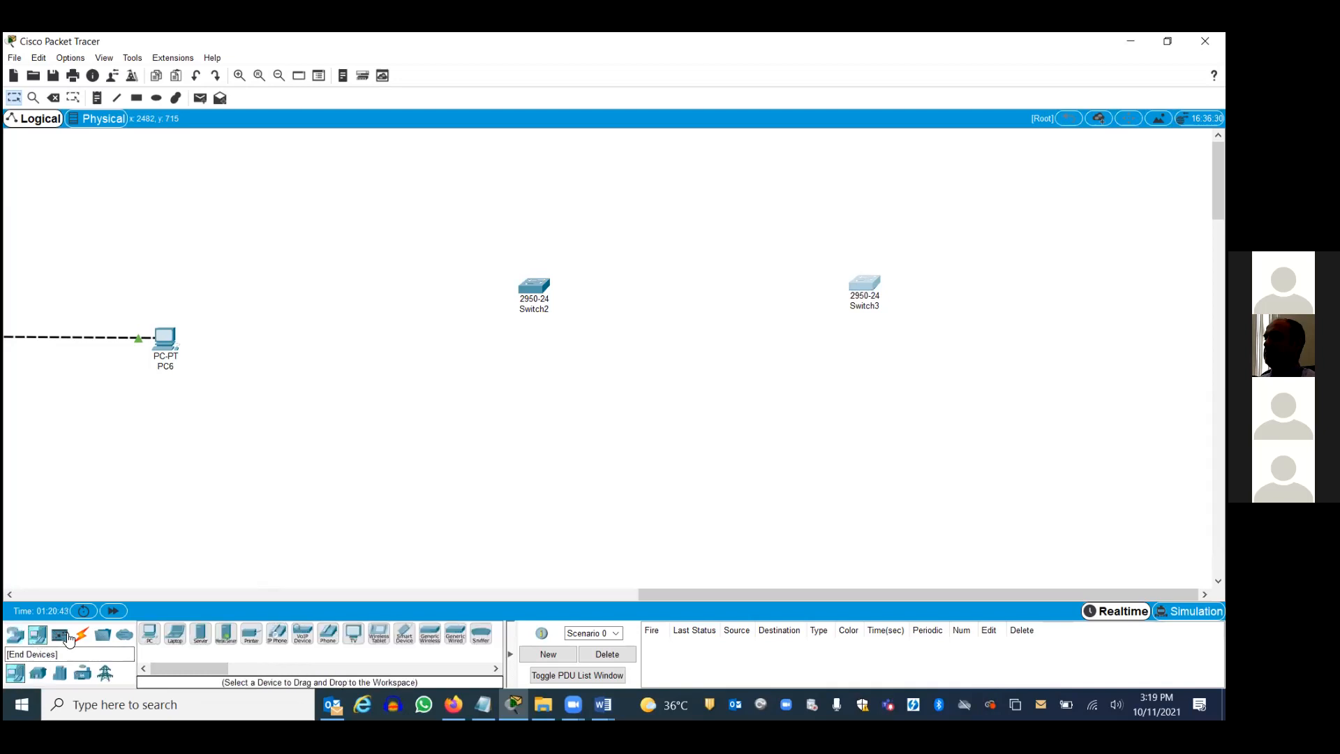
left_click_drag(149, 633, 433, 486)
left_click_drag(457, 436, 466, 439)
left_click_drag(153, 637, 955, 453)
left_click(859, 399)
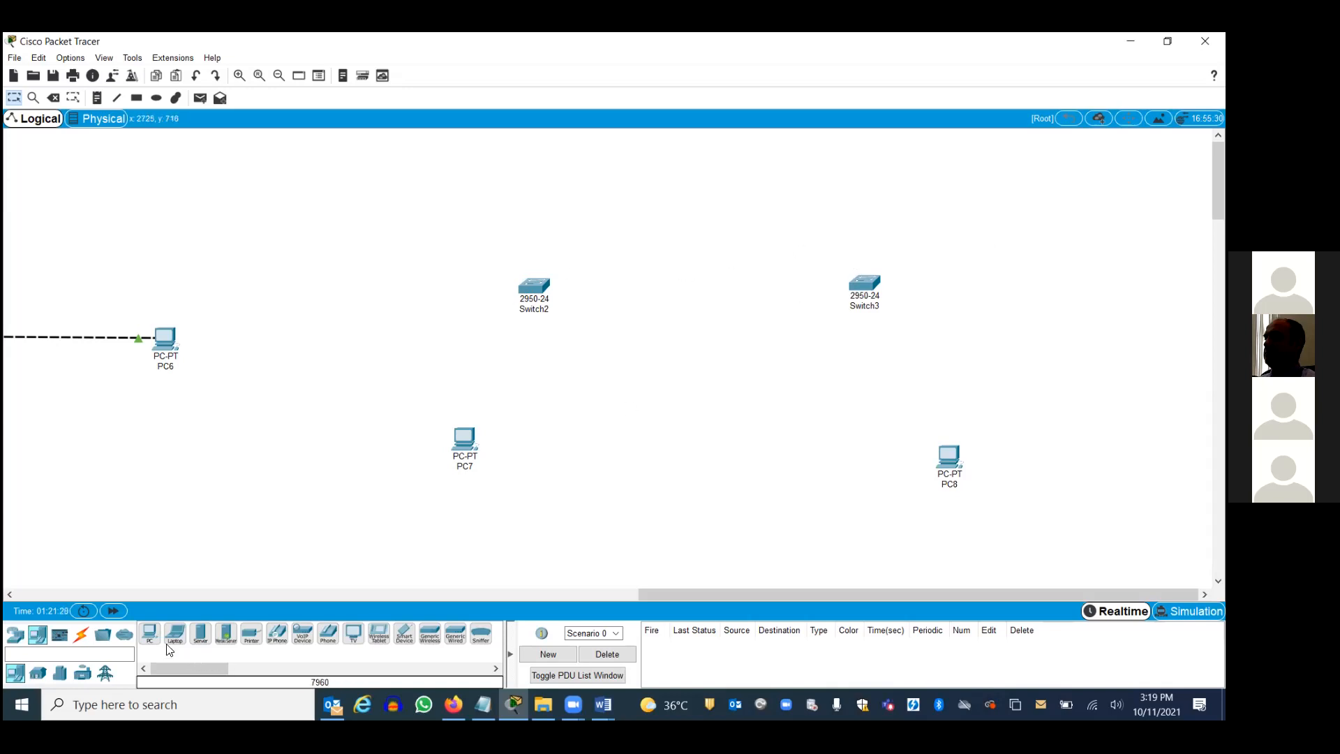
Step: Connect FastEthernet0/1 of Switch2 to FastEthernet0/1 of Switch3 with a Copper Cross-Over cable
left_click(86, 639)
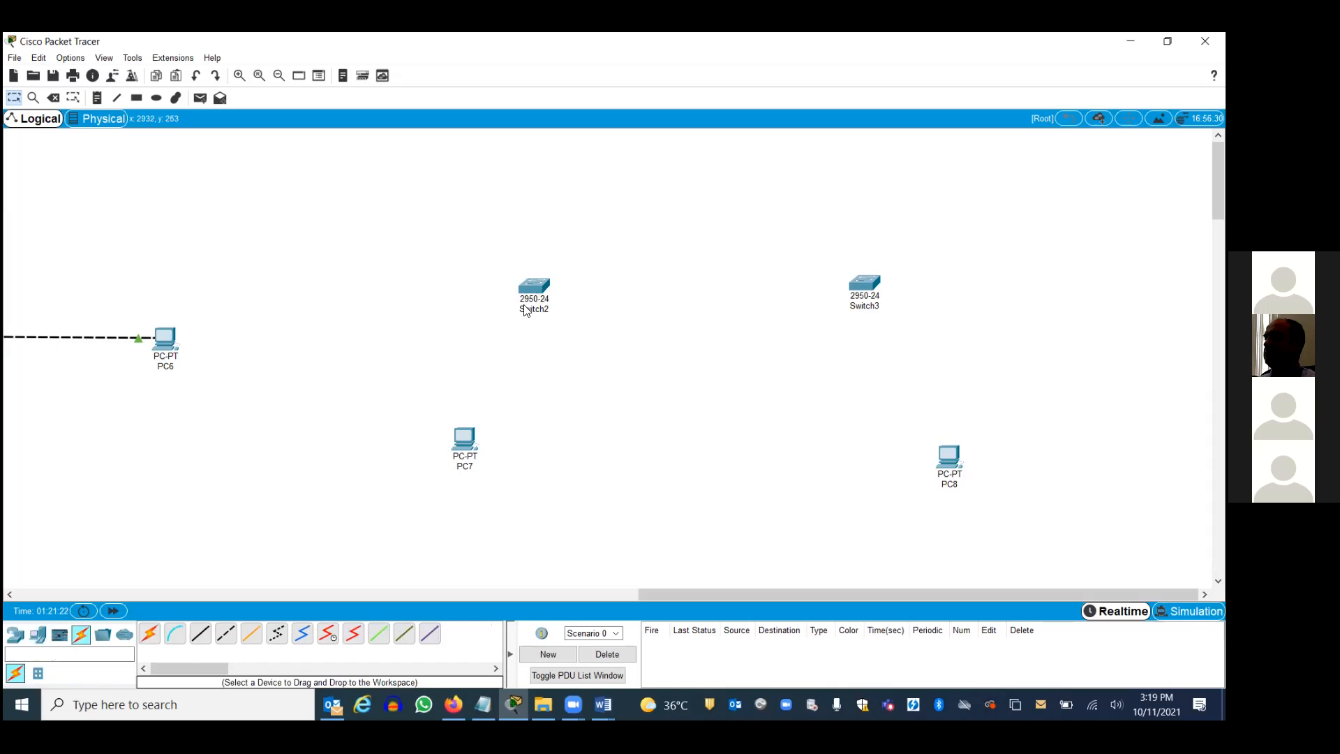
left_click(226, 633)
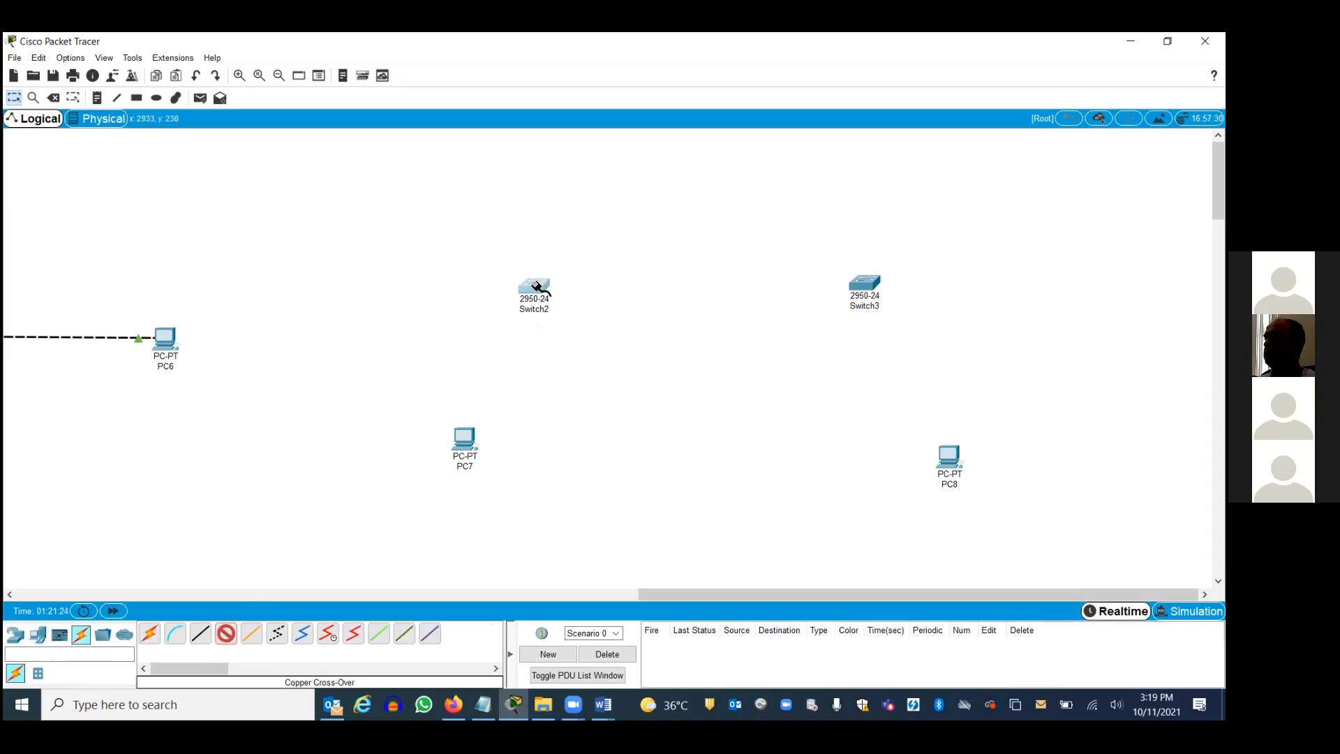
left_click(535, 285)
left_click(582, 304)
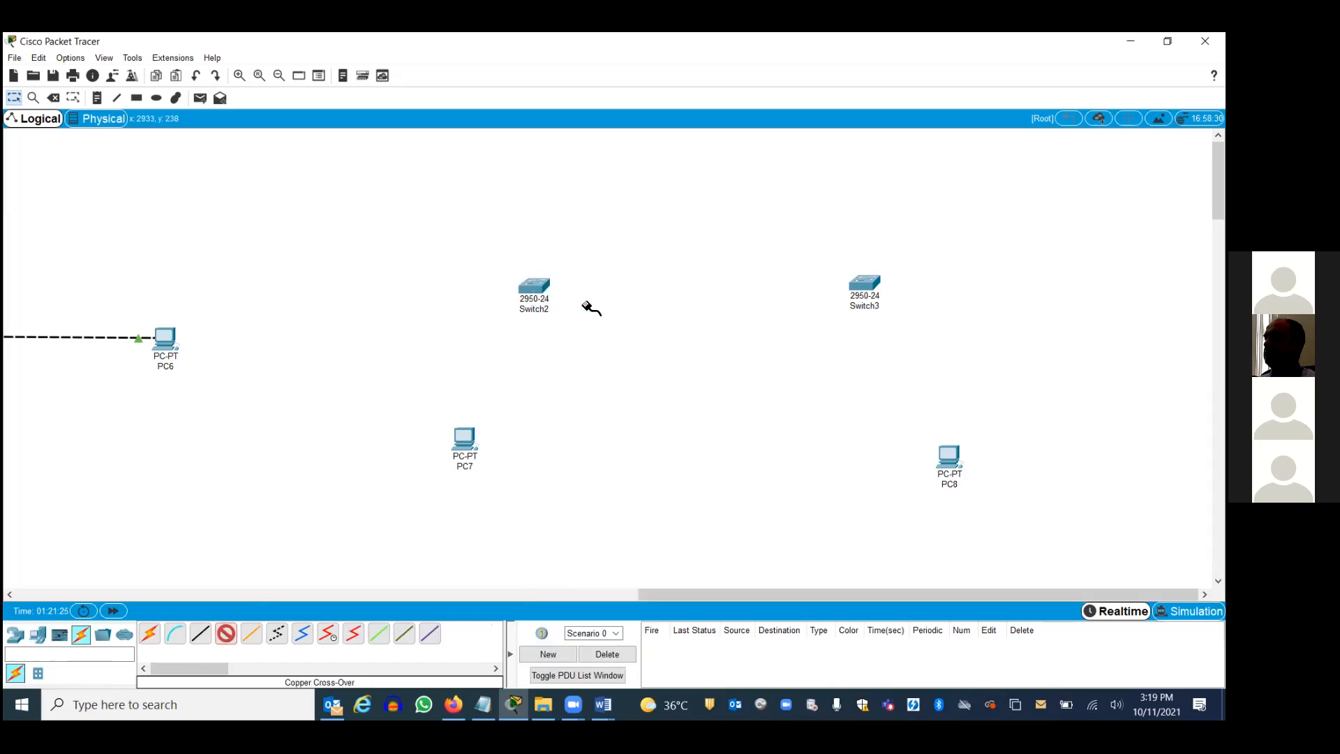
left_click(537, 286)
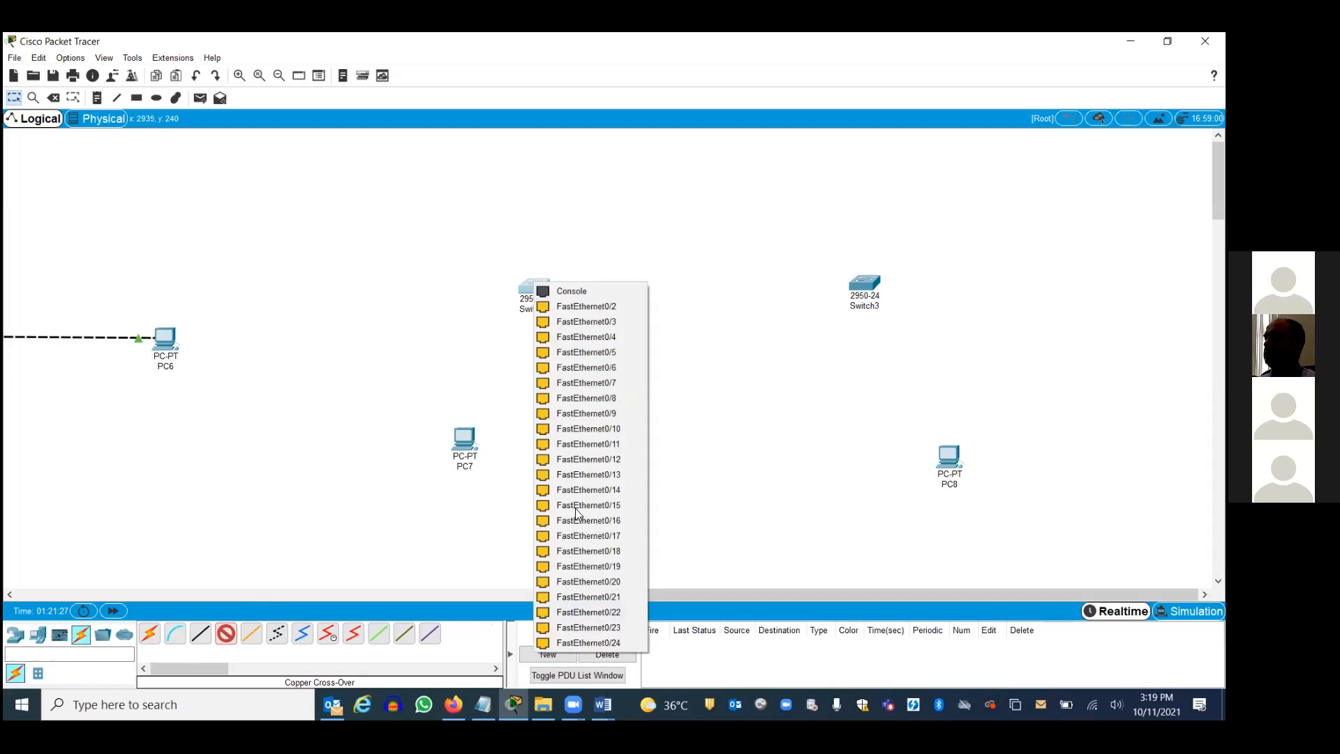
left_click(584, 305)
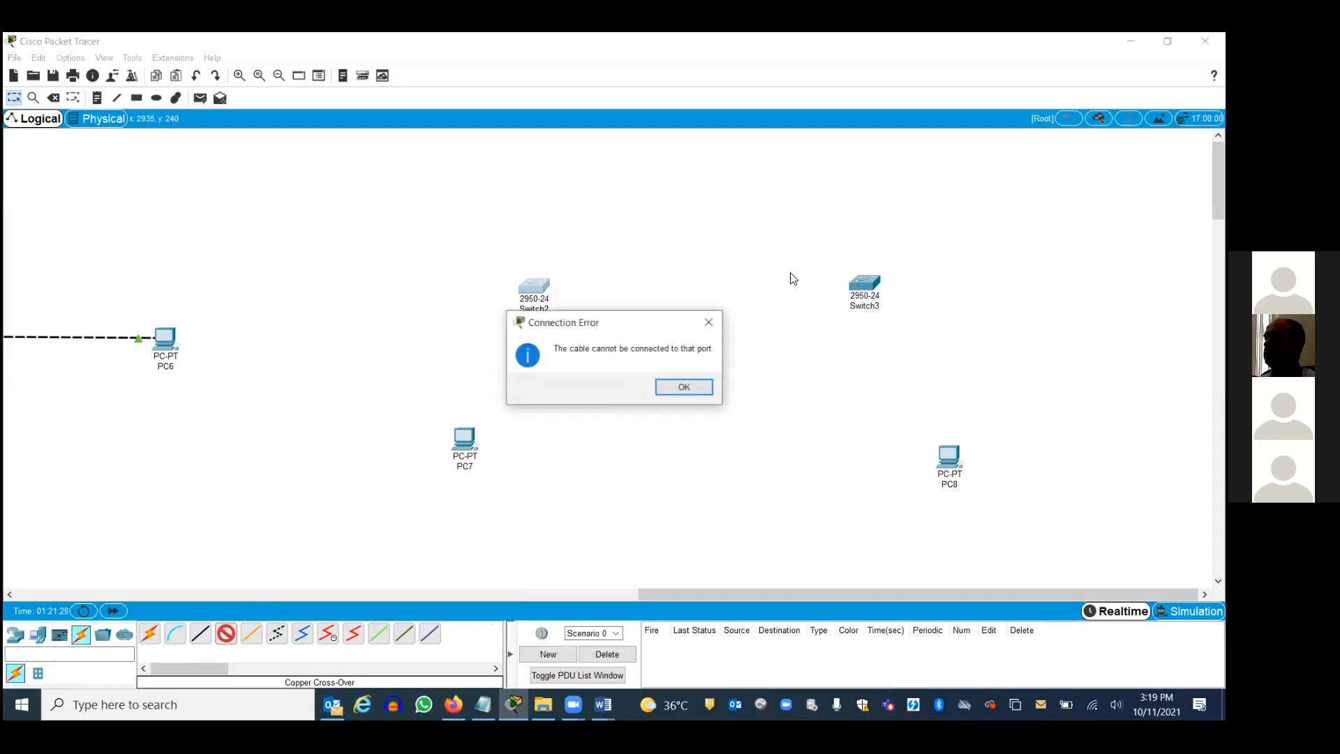
left_click(690, 388)
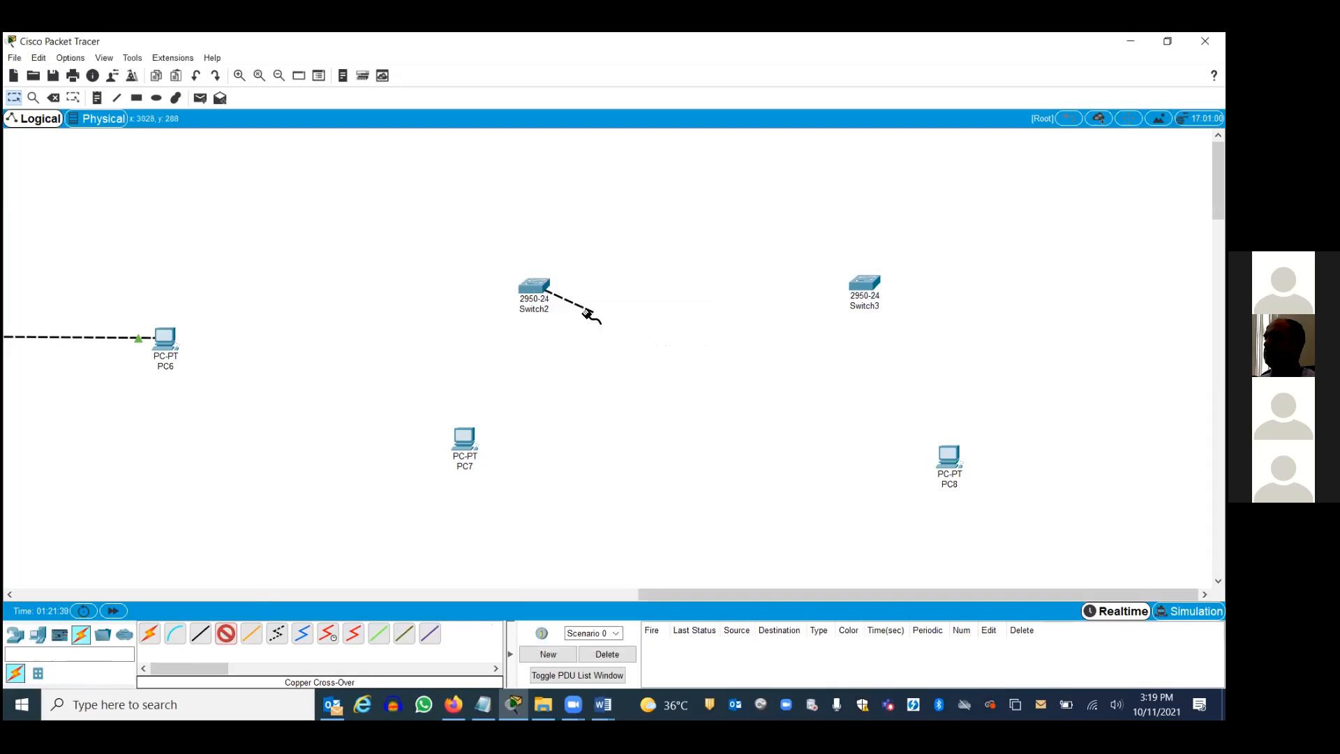
left_click(868, 285)
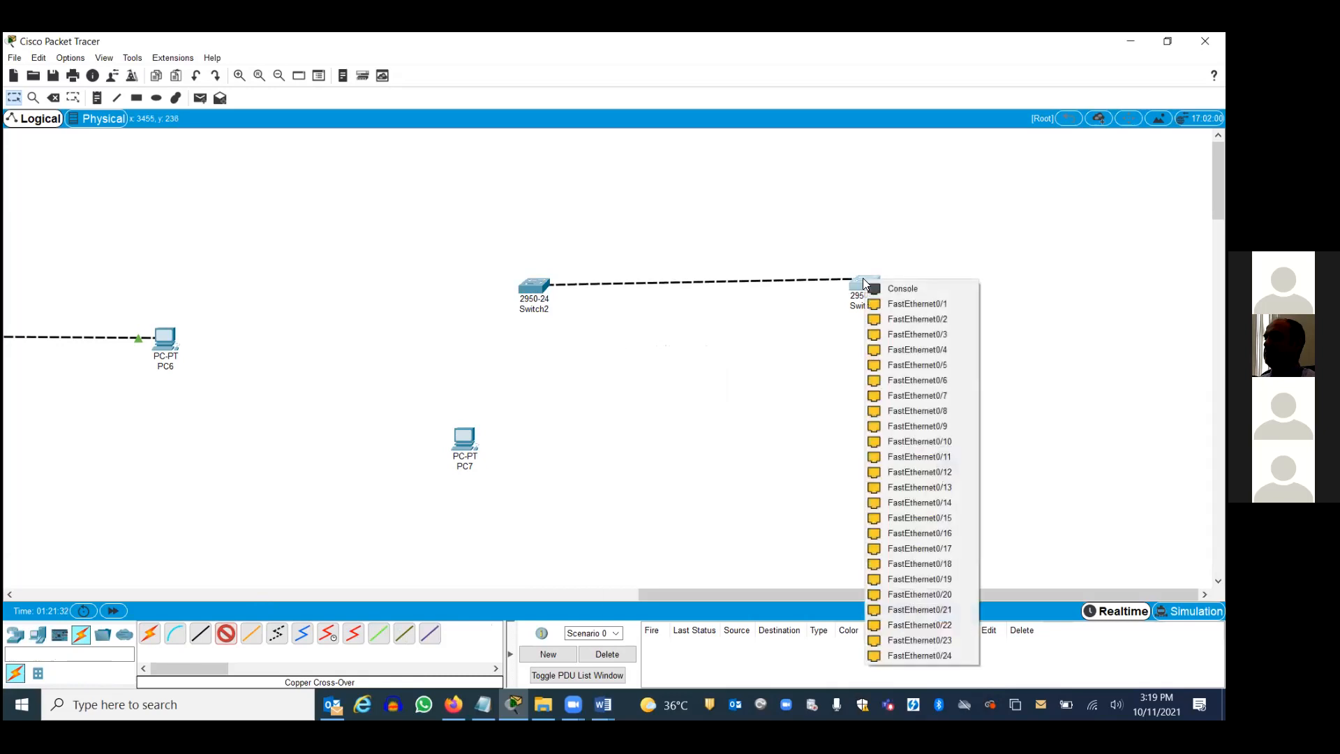
left_click(900, 301)
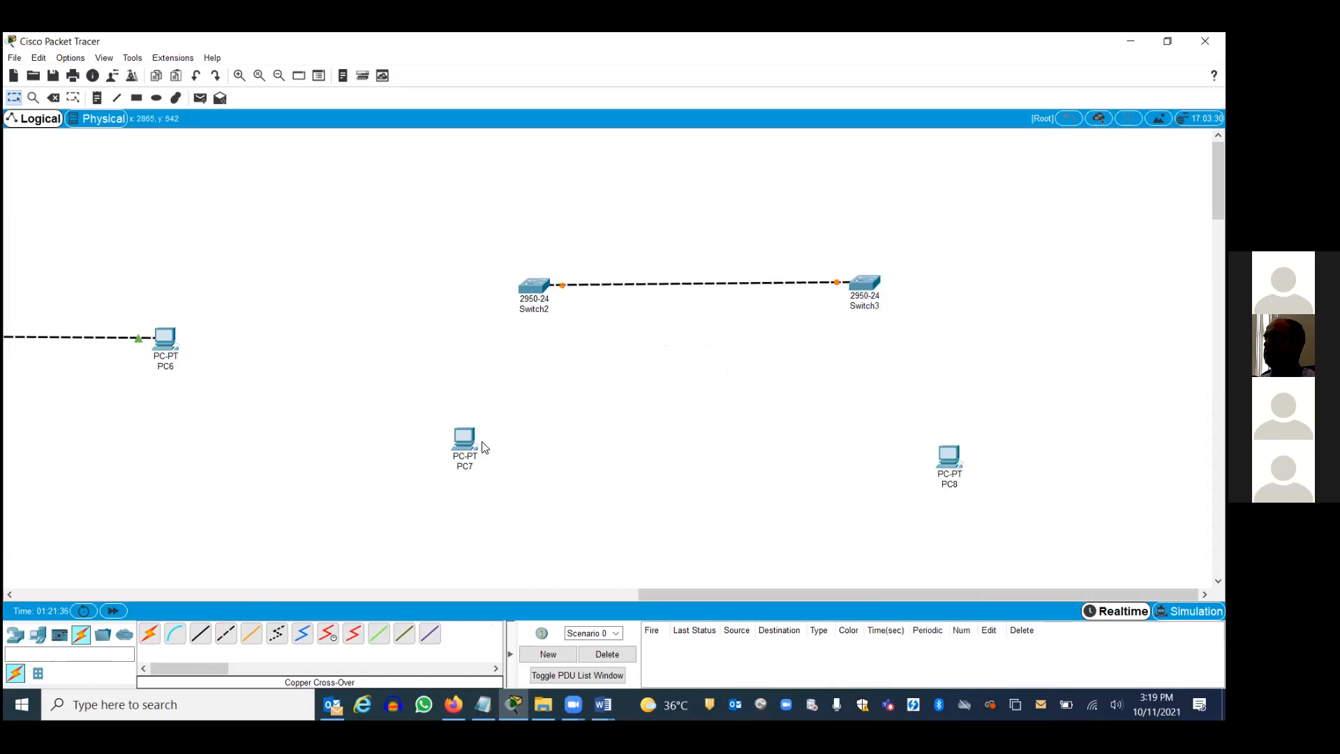
Step: Connect PC7's FastEthernet0 to Switch2's FastEthernet0/2 with a Copper Straight-Through cable
left_click(201, 633)
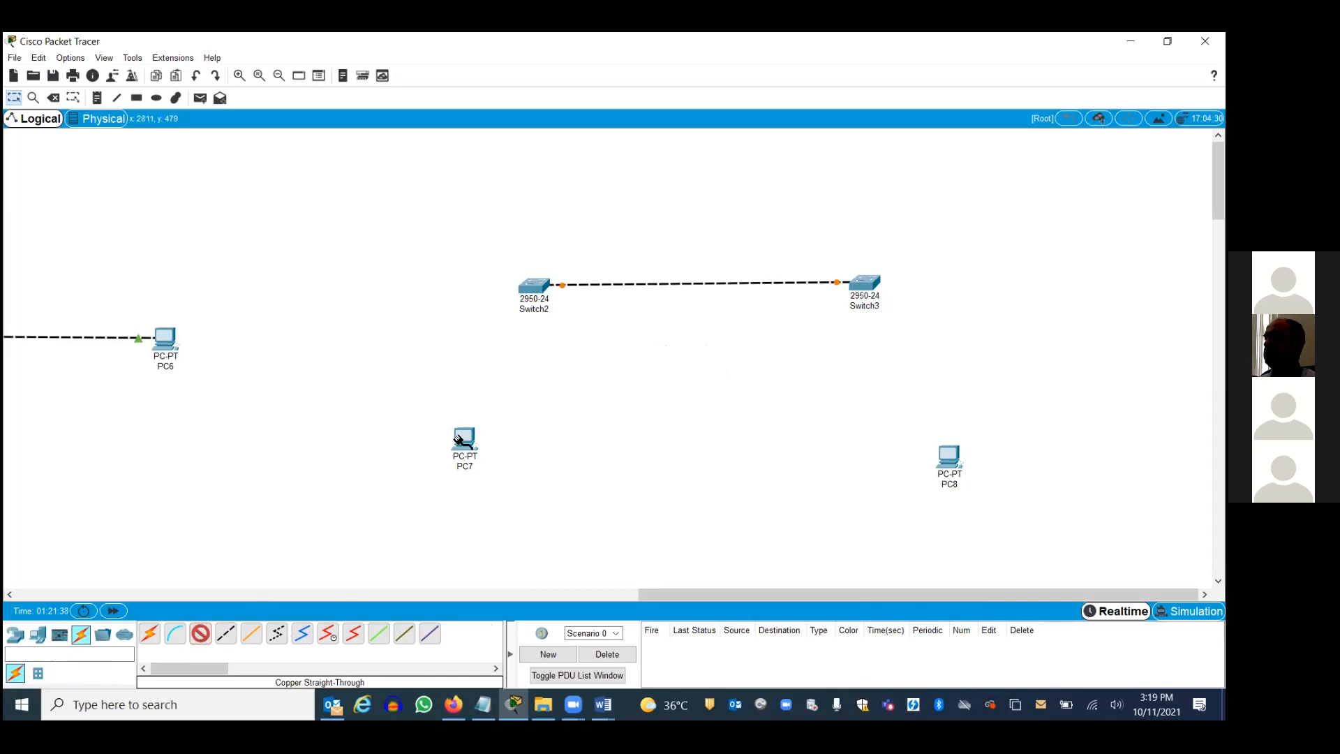
left_click(481, 442)
left_click(509, 489)
left_click(530, 288)
left_click(558, 306)
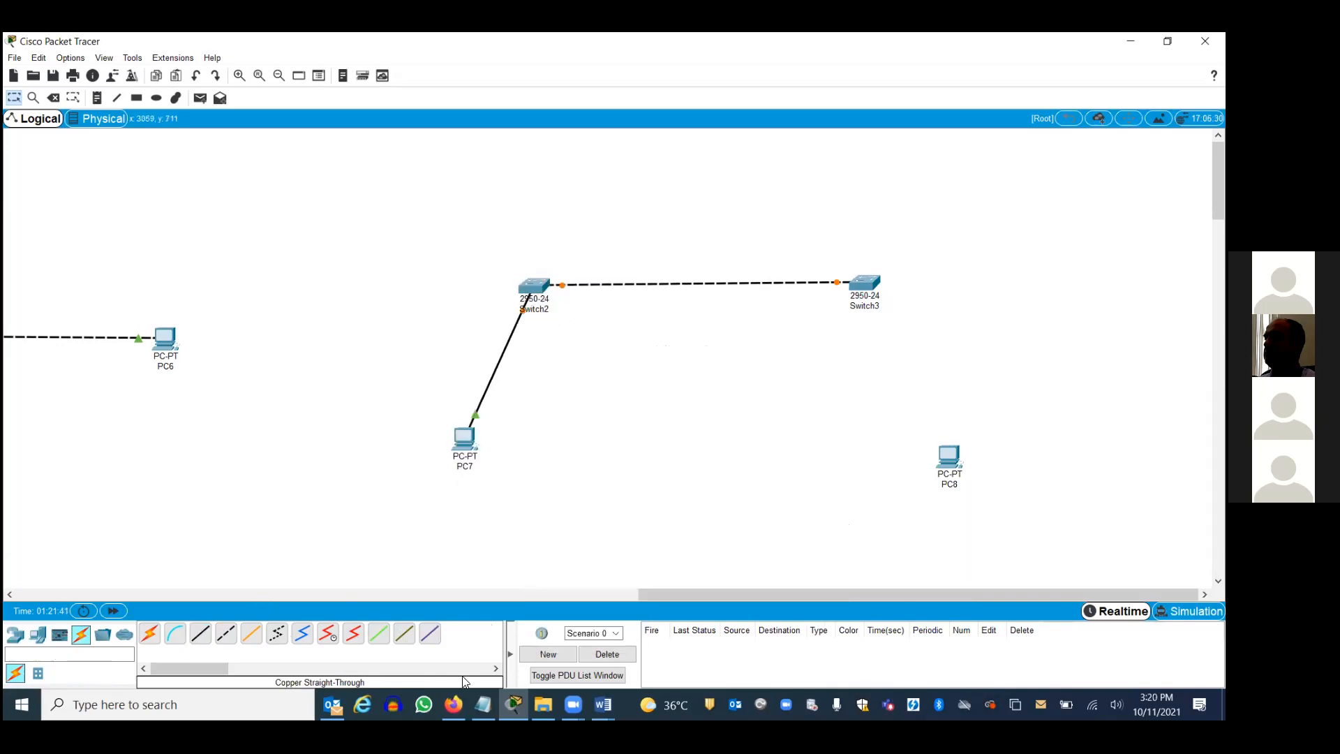
Step: Try to link PC8 to Switch3 with a Copper Straight-Through cable and undo the connection
left_click(200, 633)
left_click(952, 458)
left_click(987, 510)
left_click(862, 279)
left_click(885, 299)
left_click(37, 59)
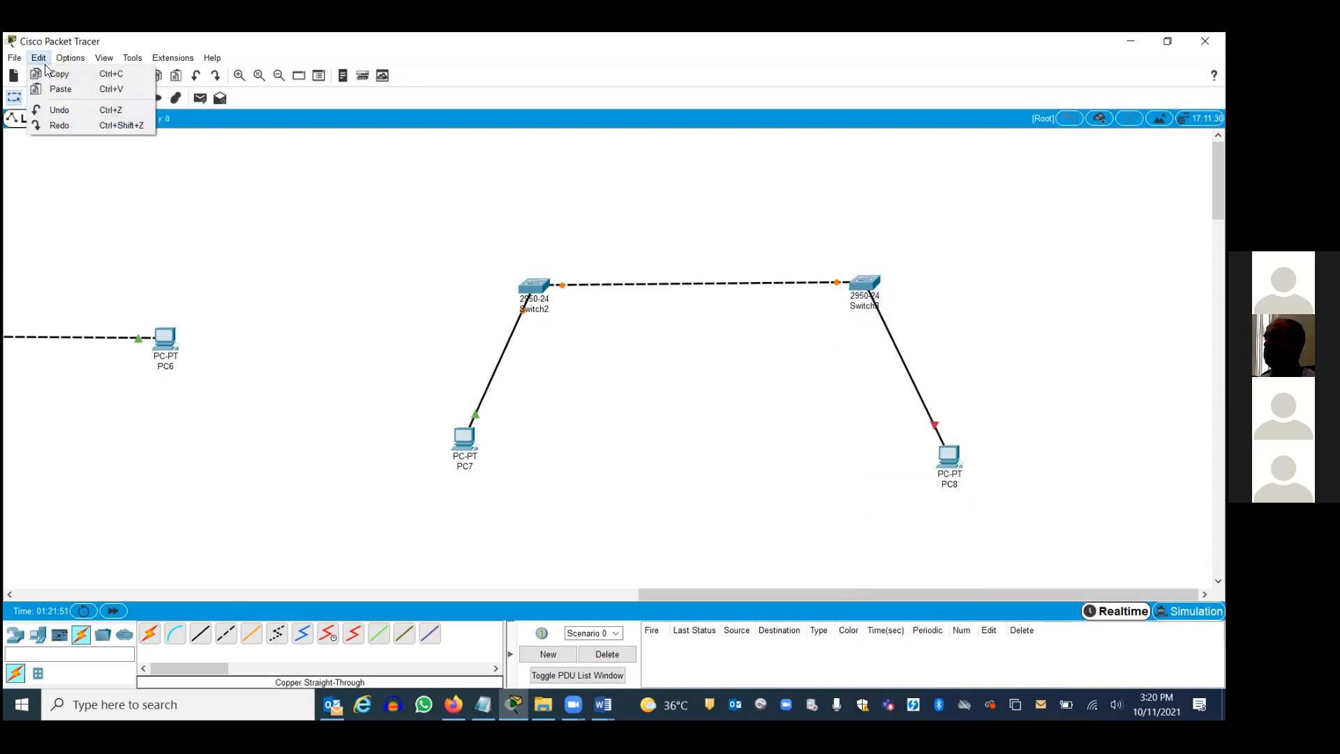
left_click(60, 110)
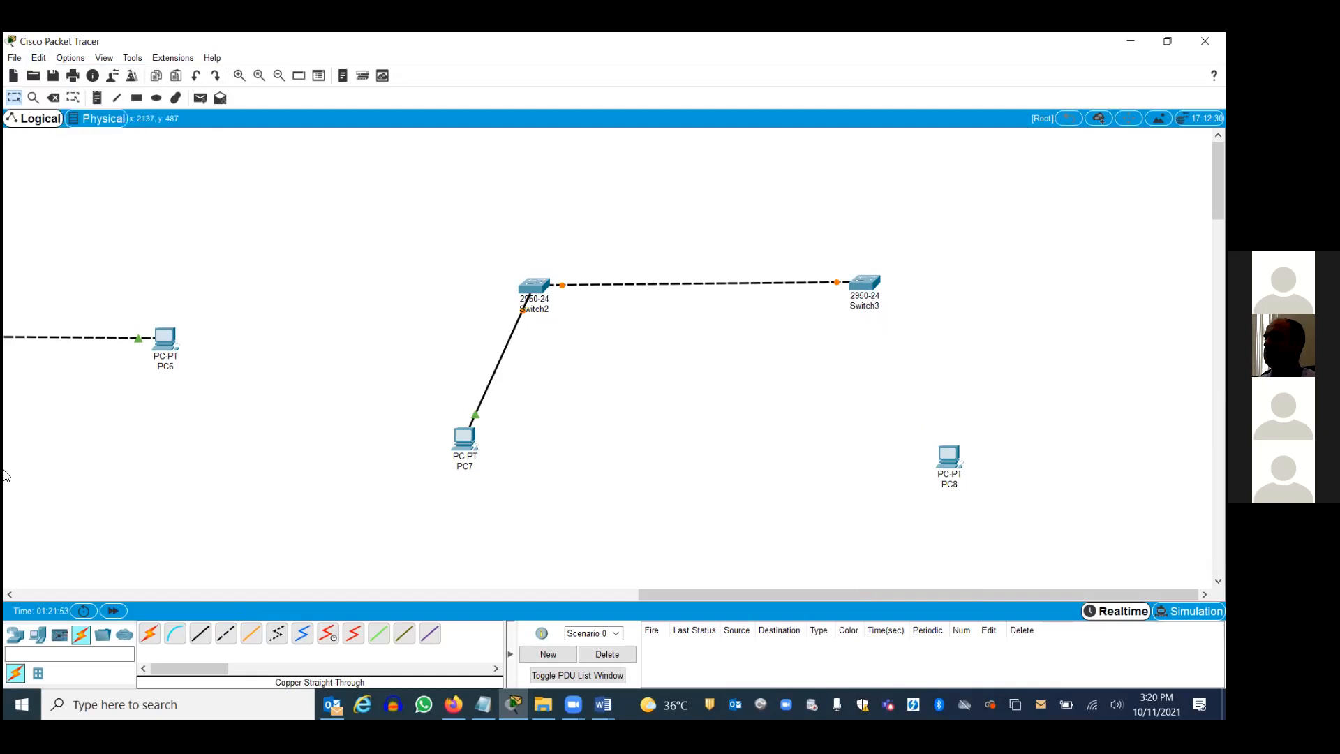
Step: Connect PC8's FastEthernet0 to Switch3's FastEthernet0/2 with a Copper Straight-Through cable
left_click(202, 635)
left_click(950, 462)
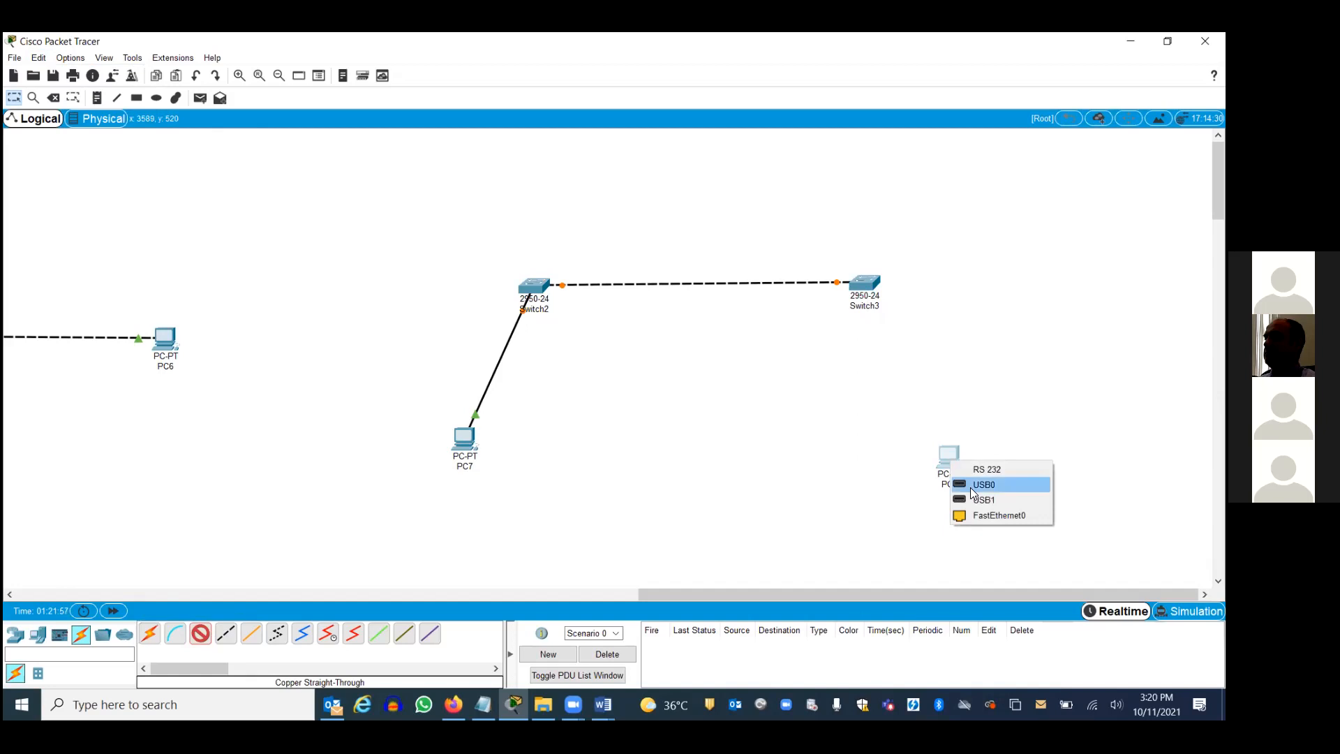
left_click(999, 515)
left_click(867, 282)
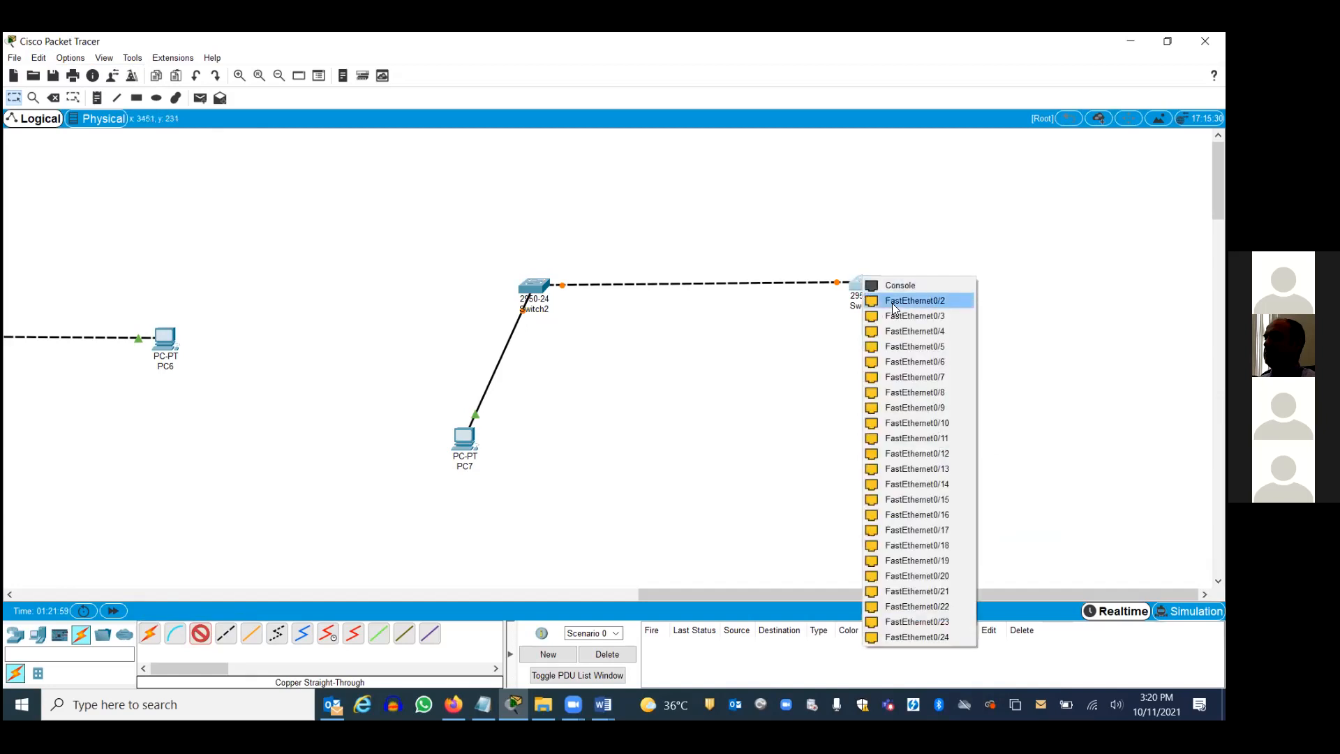
left_click(893, 302)
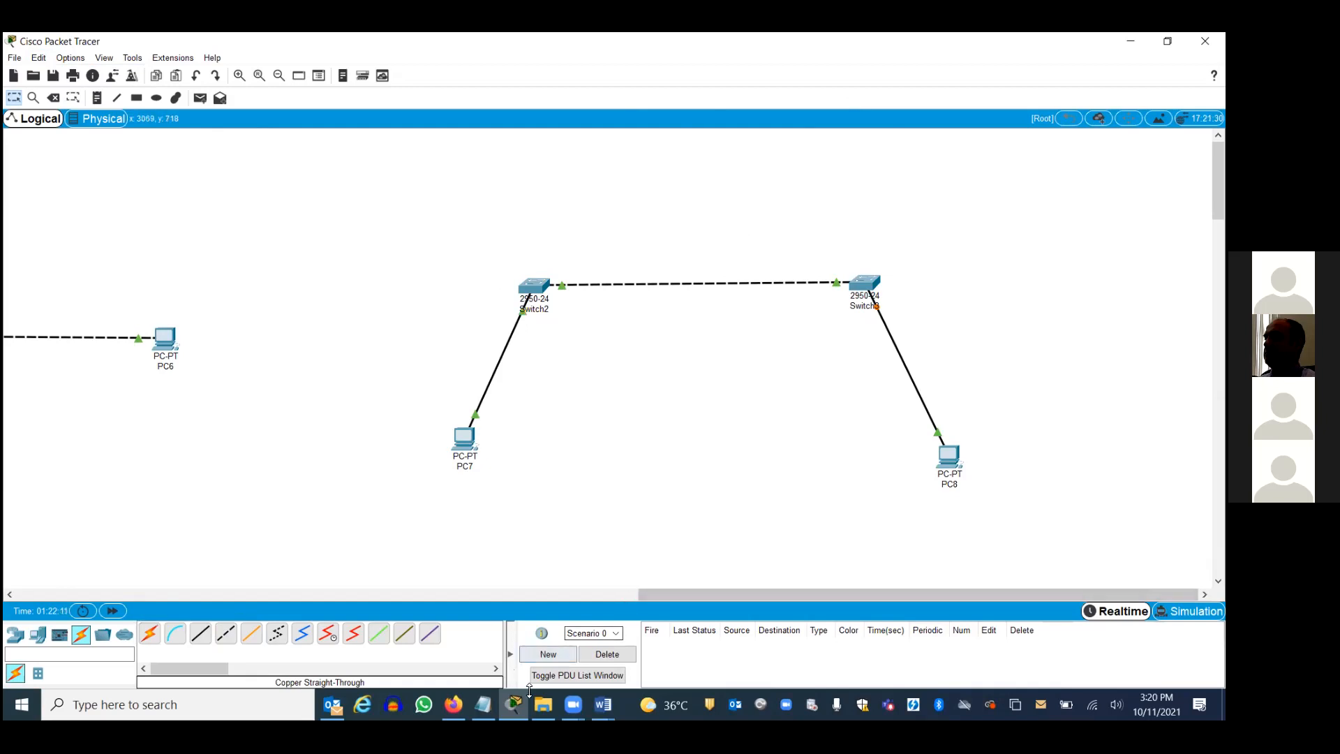
Step: Switch to the Lab 07 document in Word and examine the IP addresses in the Addressing Table
left_click(601, 705)
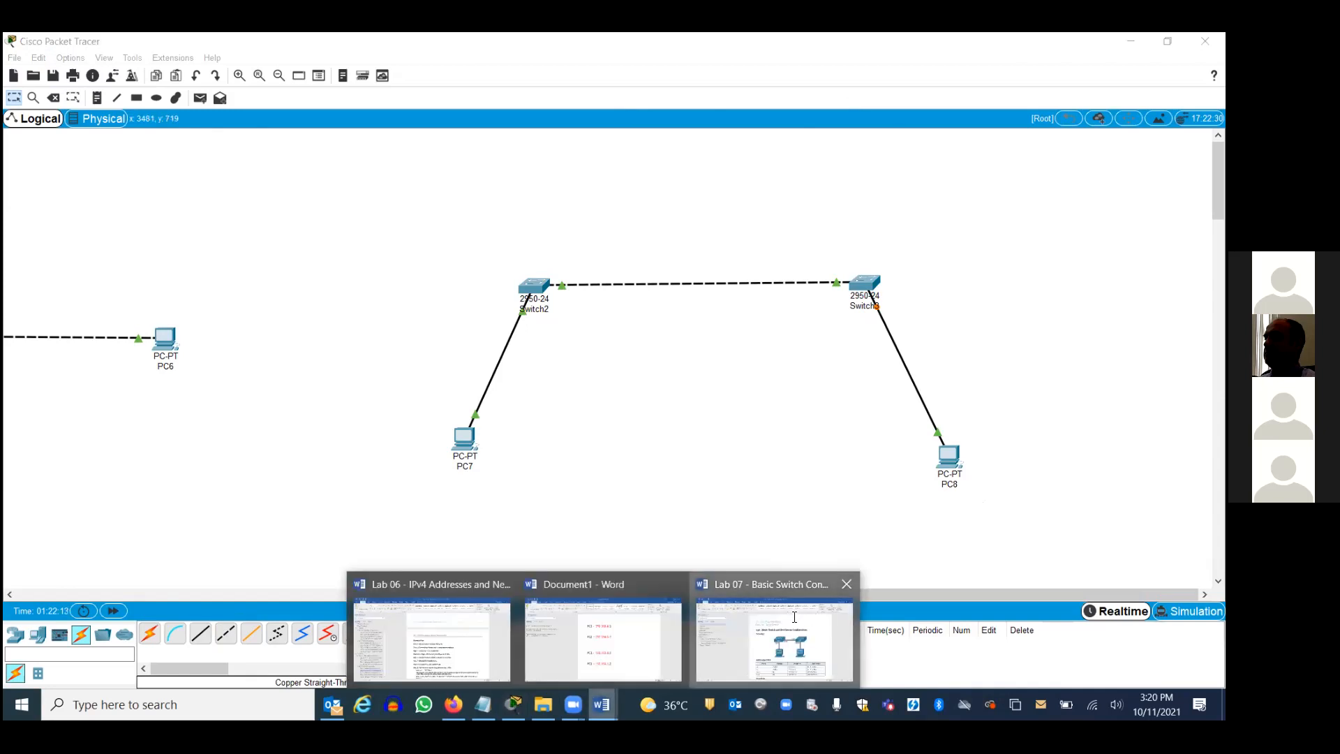
left_click(775, 638)
left_click_drag(1219, 213, 1219, 258)
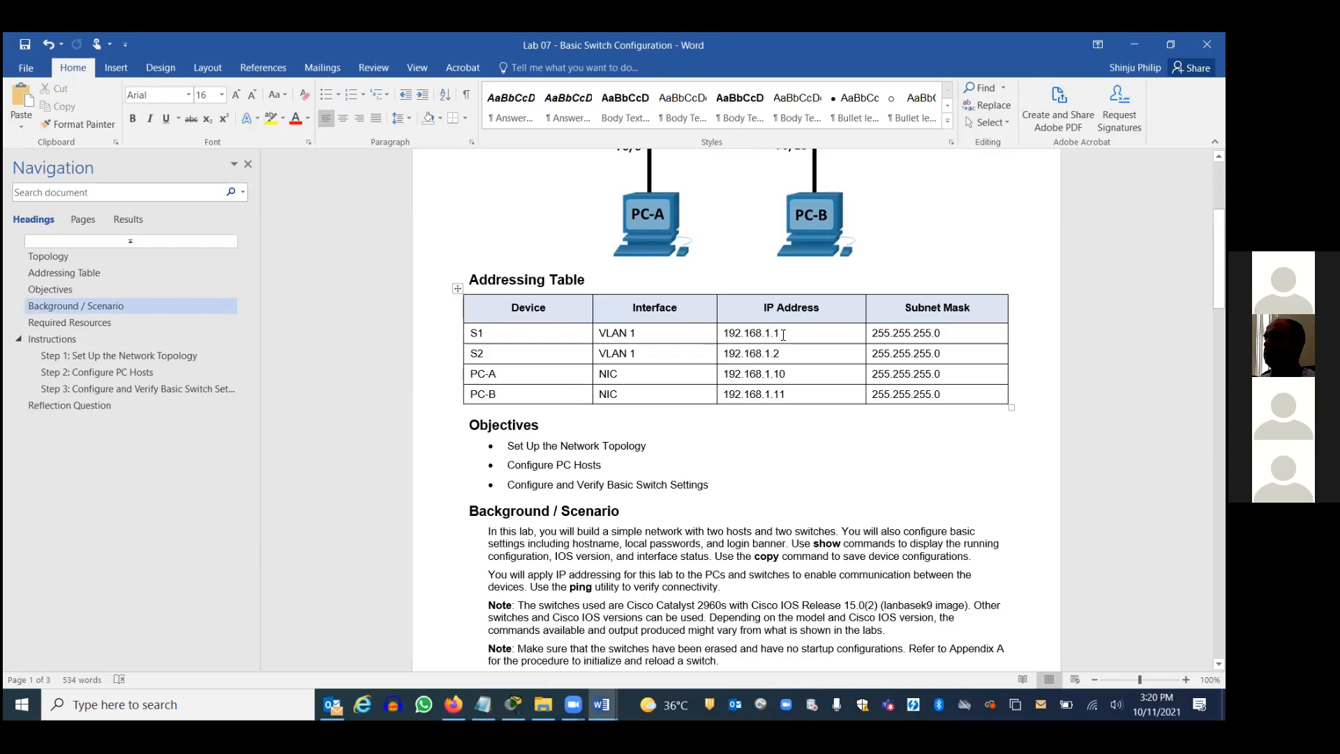
left_click_drag(731, 332, 772, 396)
left_click(814, 418)
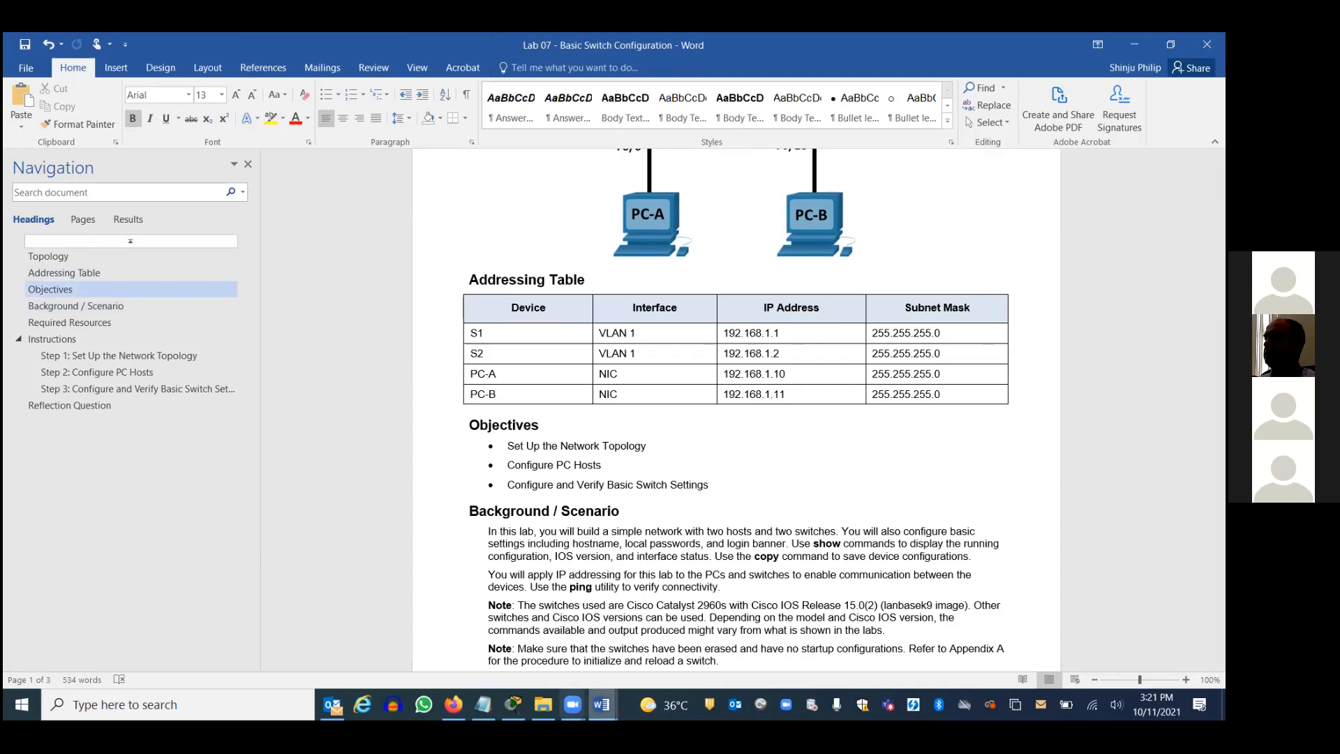
Step: Return to Packet Tracer and examine Switch2's configuration options, including the FastEthernet0/1 interface settings
left_click(514, 705)
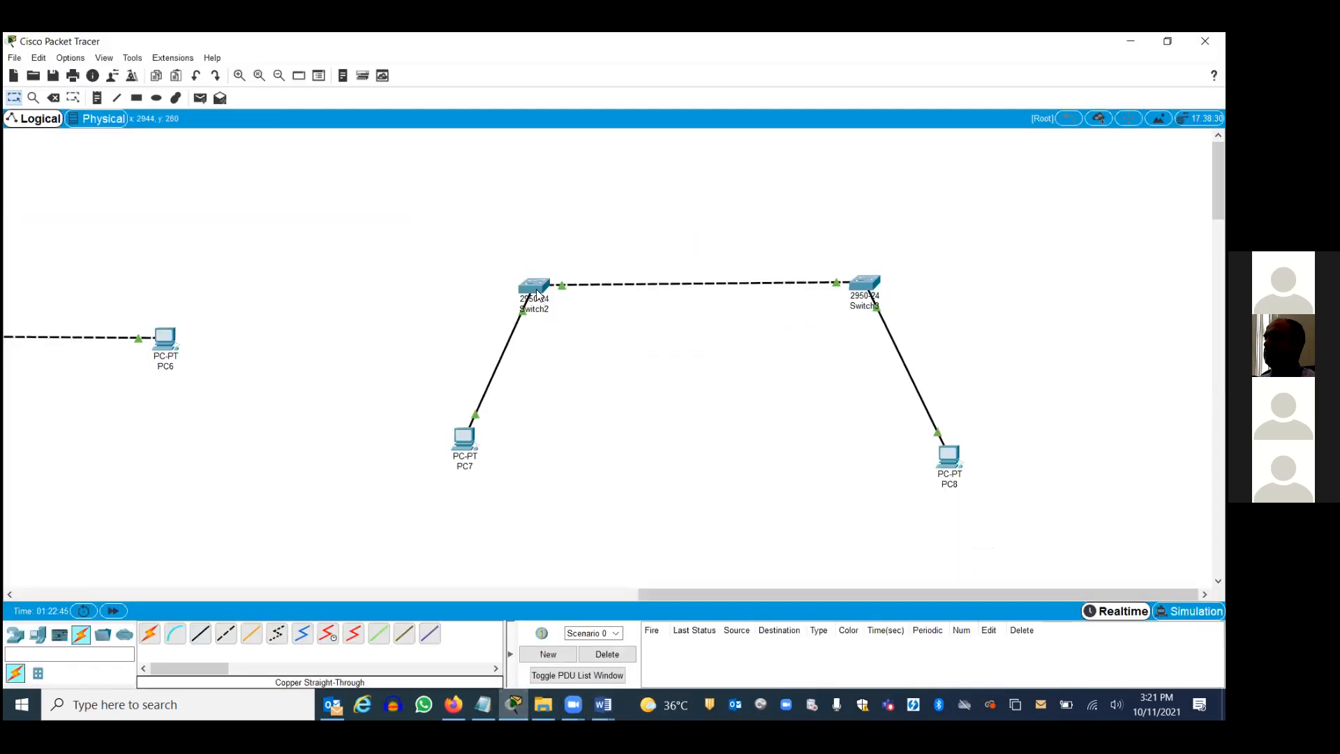
left_click(537, 293)
left_click(495, 195)
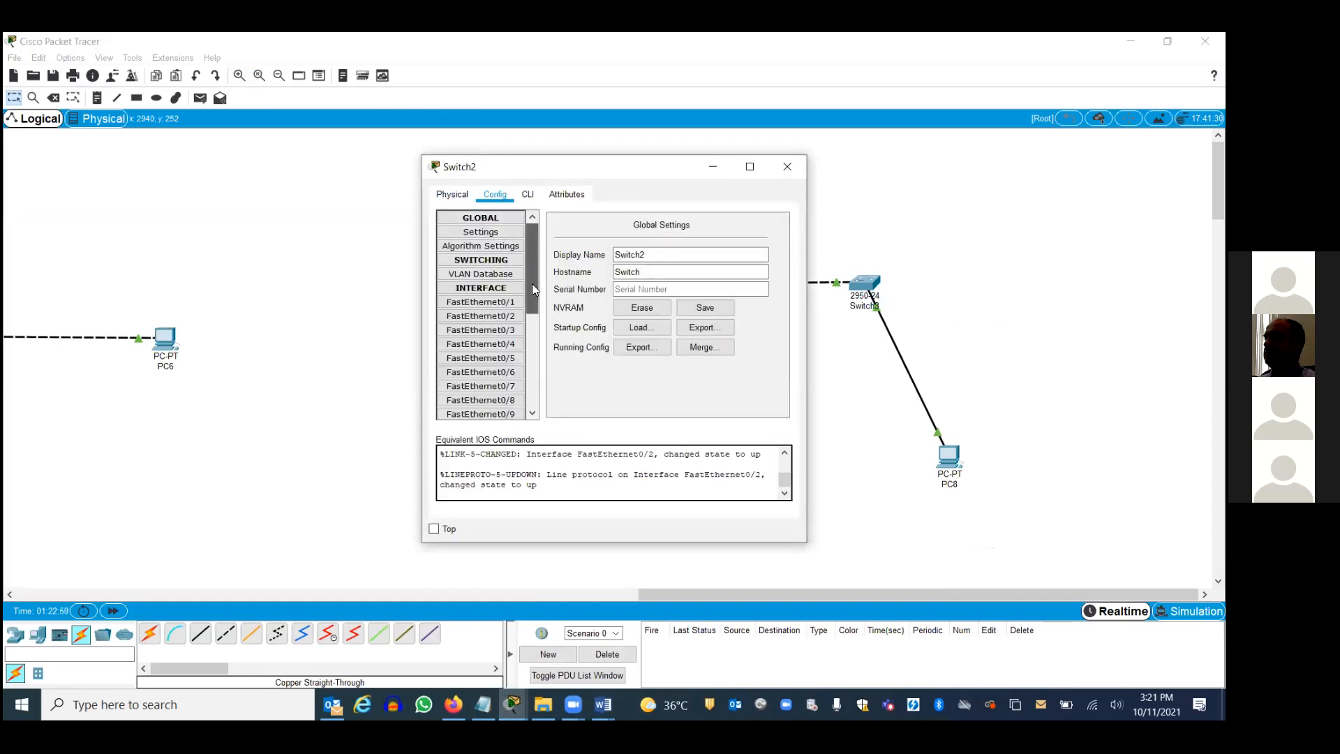
left_click(502, 303)
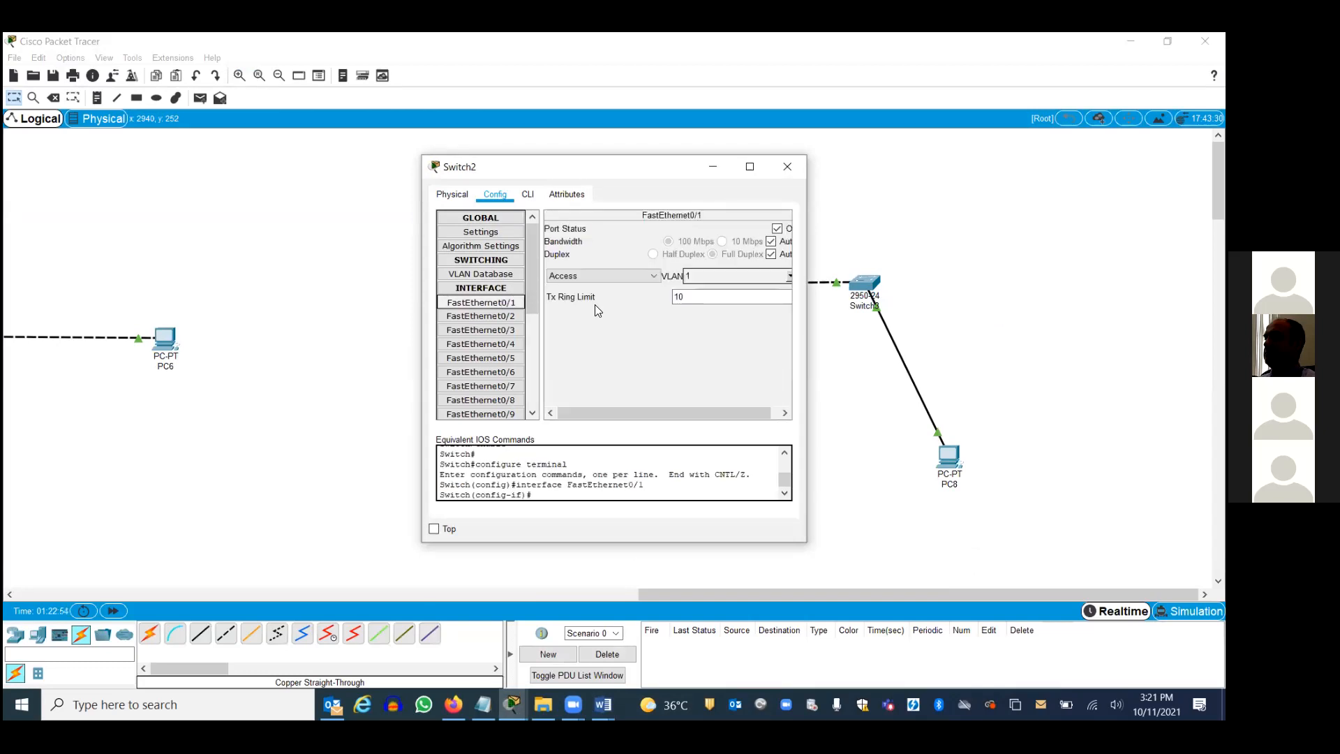
left_click(532, 286)
left_click_drag(532, 269, 530, 215)
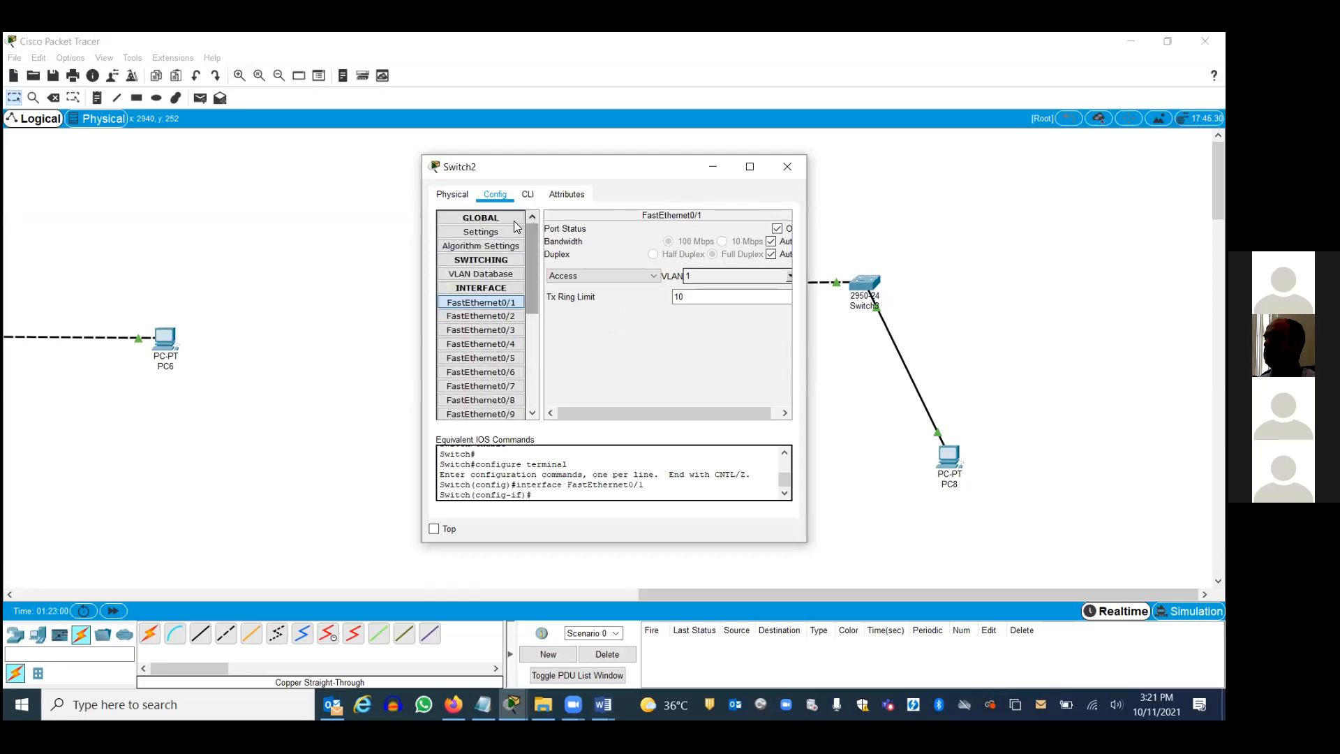
left_click(492, 236)
left_click(482, 218)
left_click(487, 274)
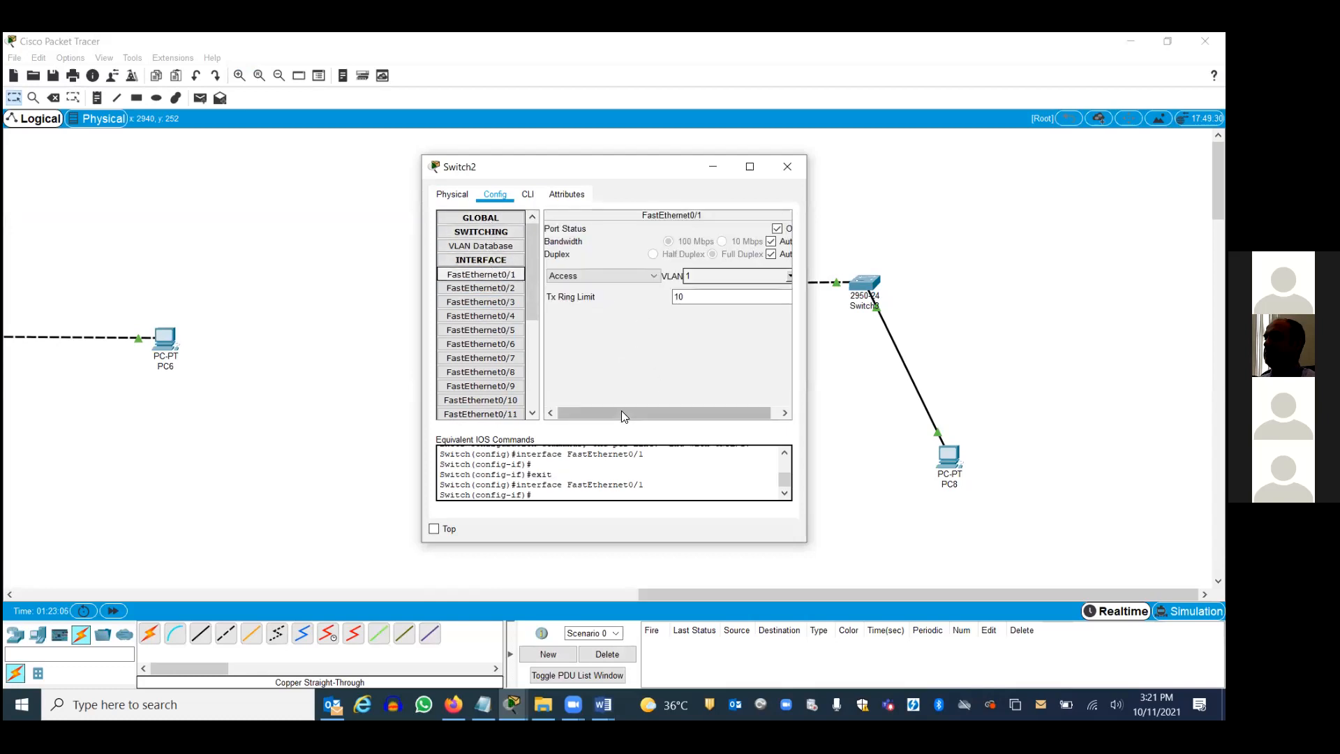
left_click_drag(621, 413, 629, 412)
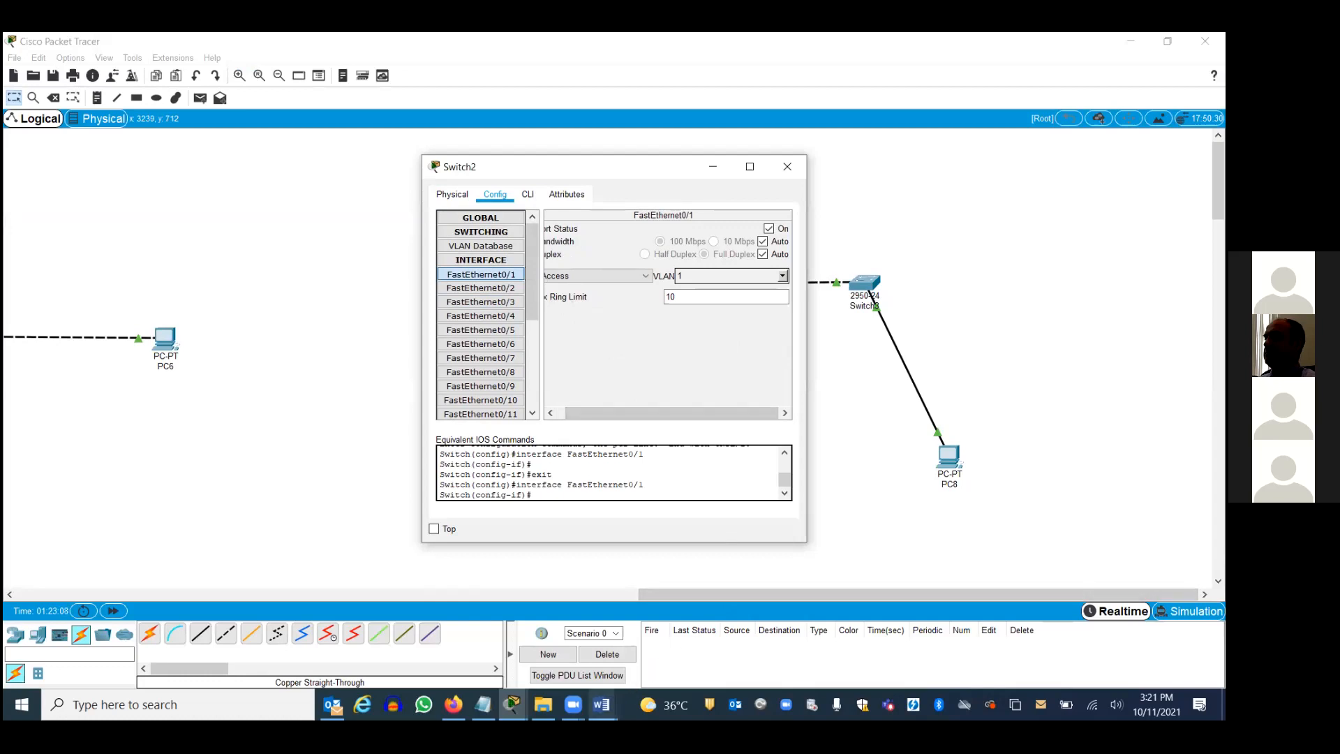
Step: Switch back to the Lab 07 document and highlight the VLAN 1 interface of S1 in the Addressing Table
left_click(604, 704)
left_click(775, 639)
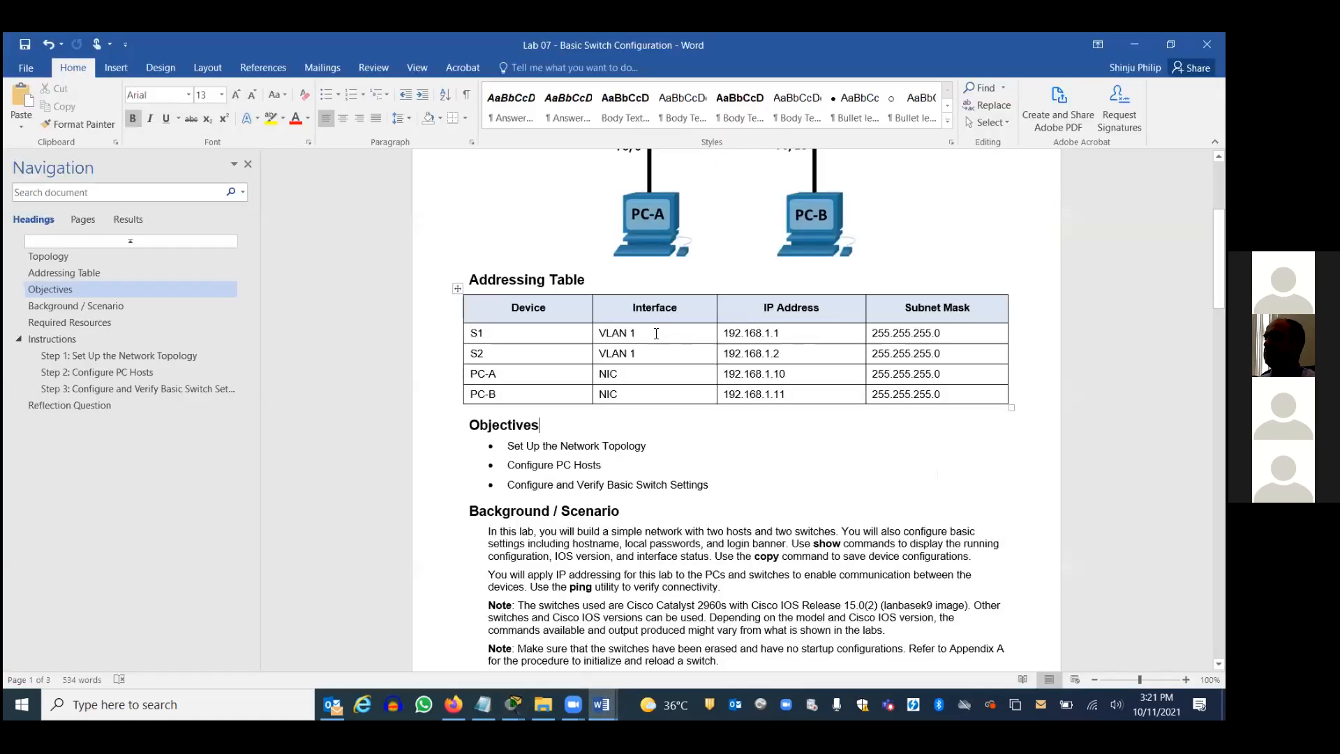
mouse_move(586, 333)
left_mouse_down()
mouse_move(652, 333)
mouse_move(610, 333)
left_mouse_up()
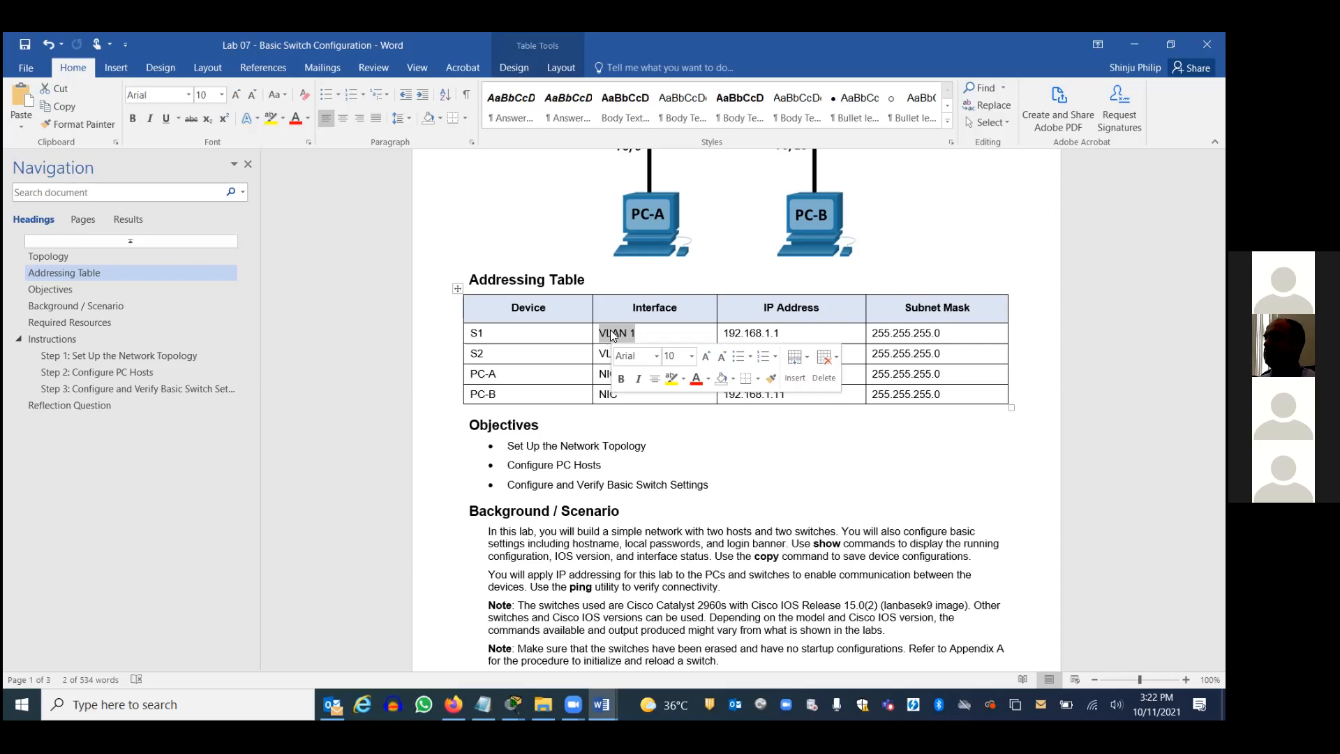
mouse_move(1219, 258)
left_mouse_down()
mouse_move(1218, 444)
mouse_move(1219, 261)
left_mouse_up()
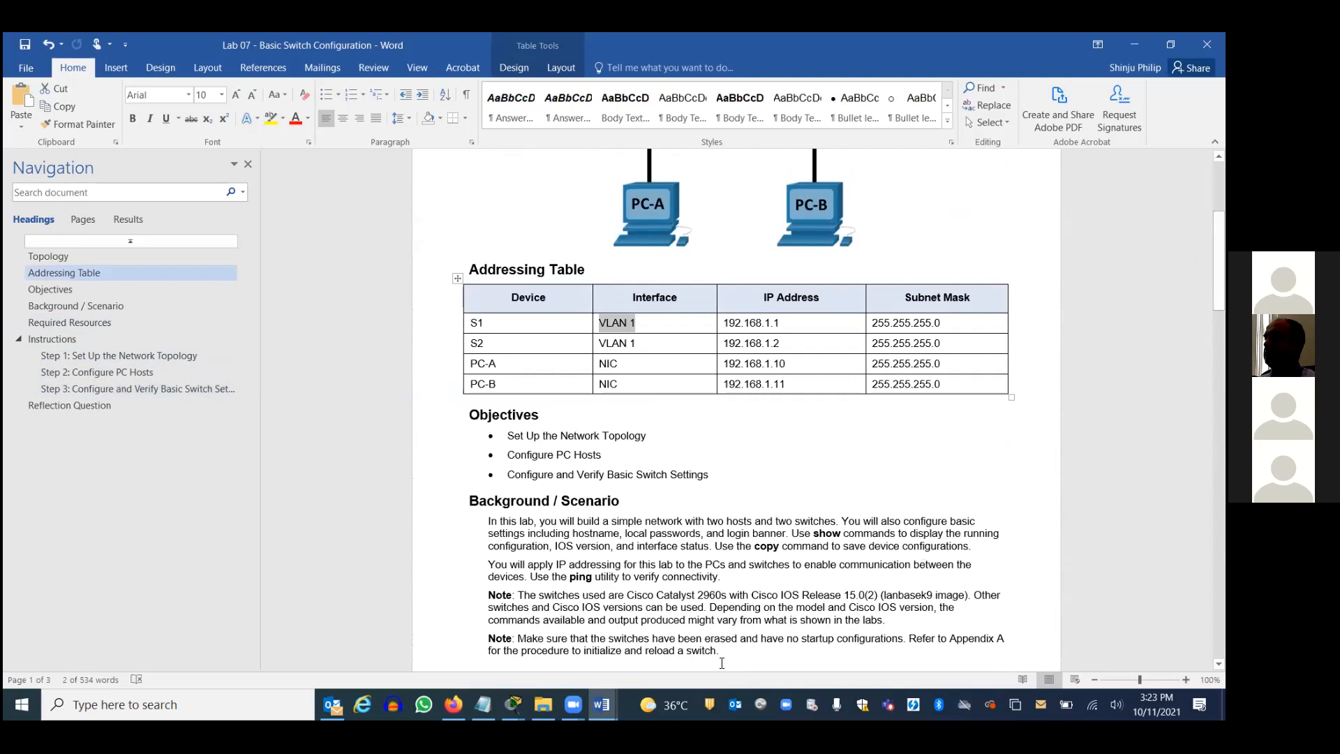
Step: Examine the Step 3 switch configuration instructions in the Lab 07 document, then return to Packet Tracer and close Switch2's window
left_click_drag(1218, 261, 1218, 429)
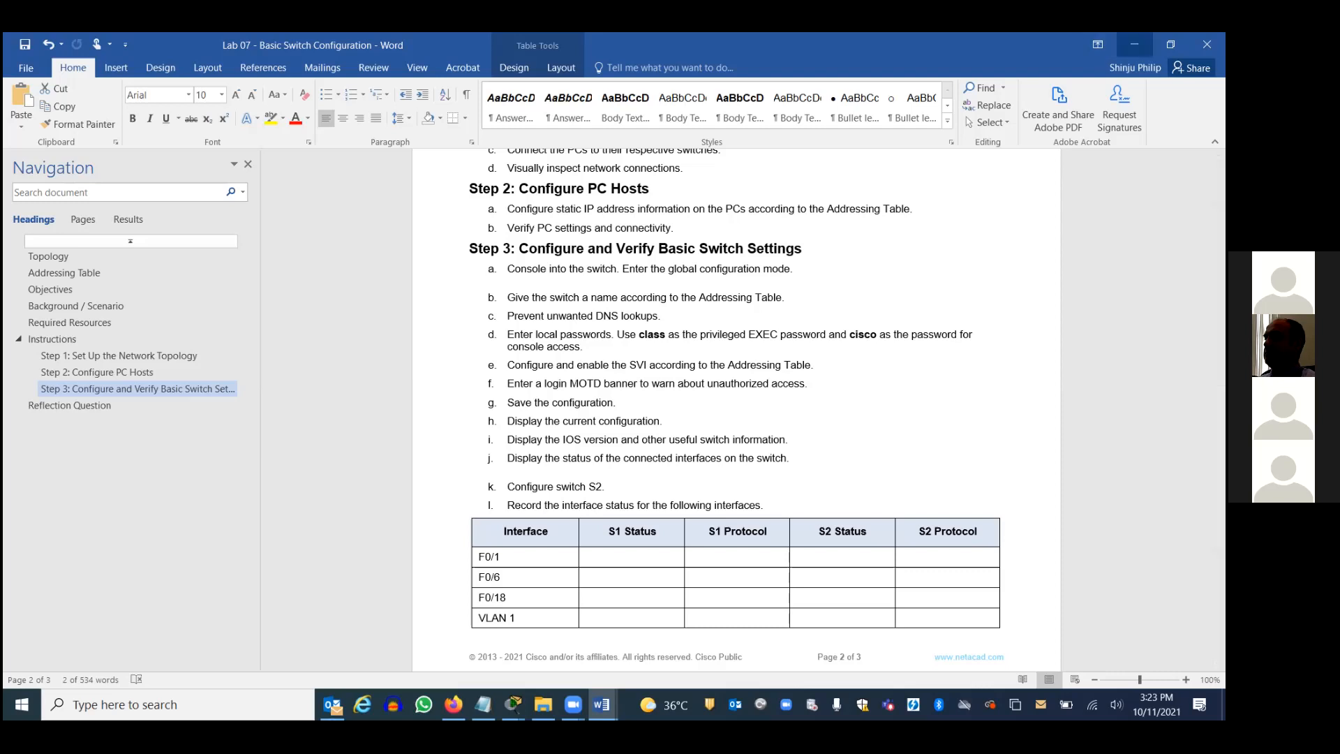
left_click(1134, 44)
left_click(789, 168)
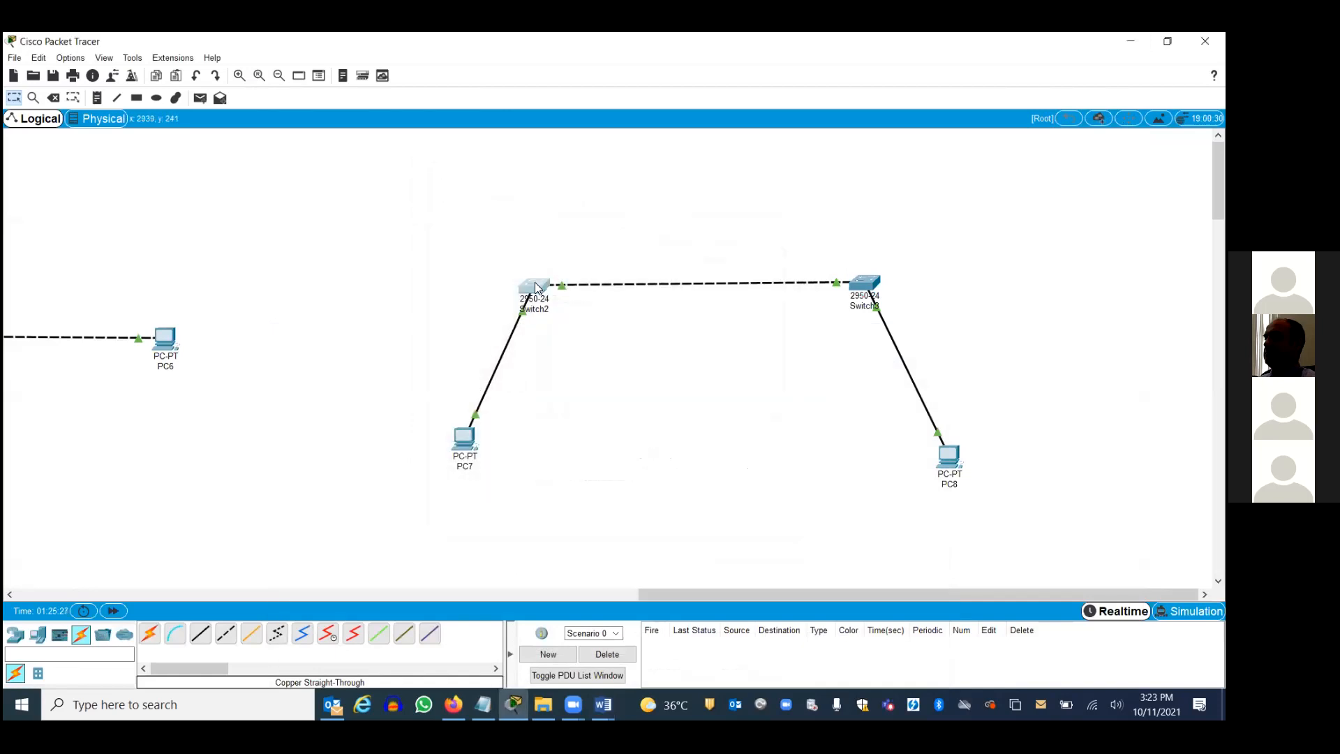
Step: Reopen Switch2's configuration and examine its equivalent IOS commands and FastEthernet0/1 interface settings
left_click(534, 289)
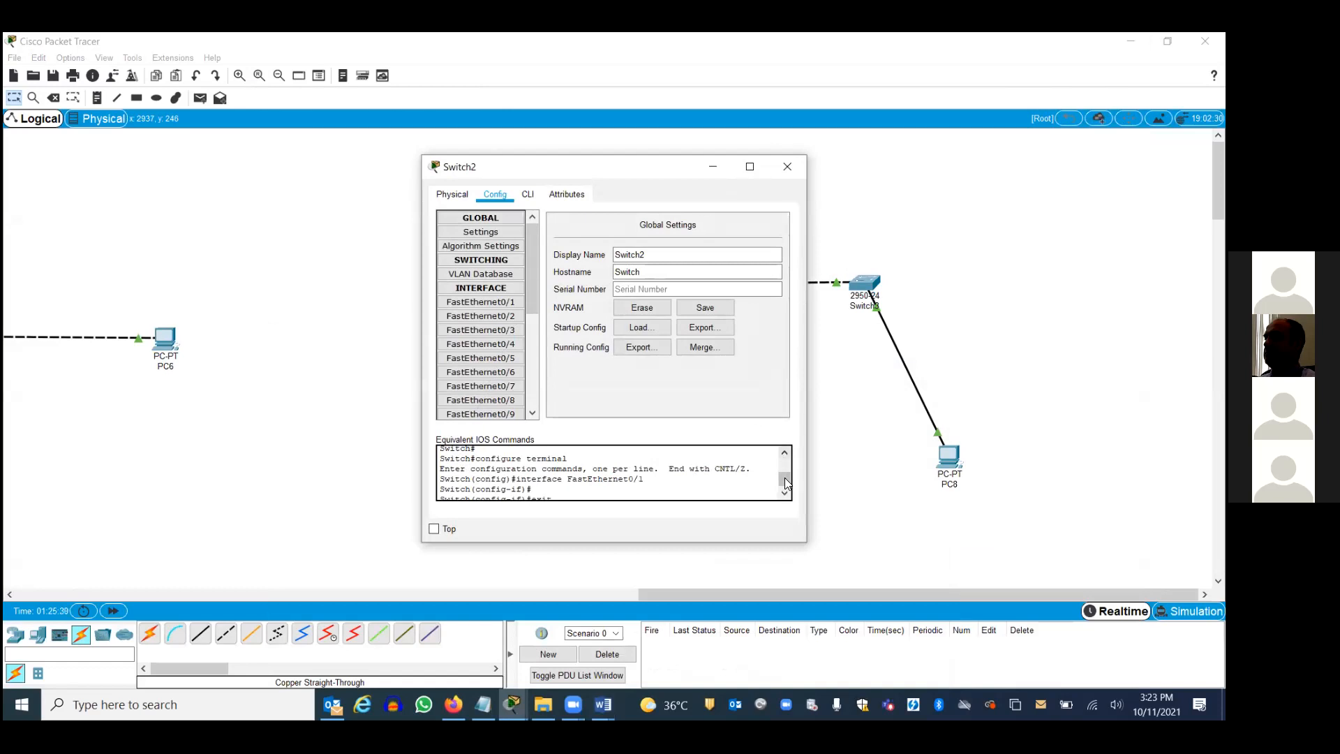
scroll(785, 486, "down", 1)
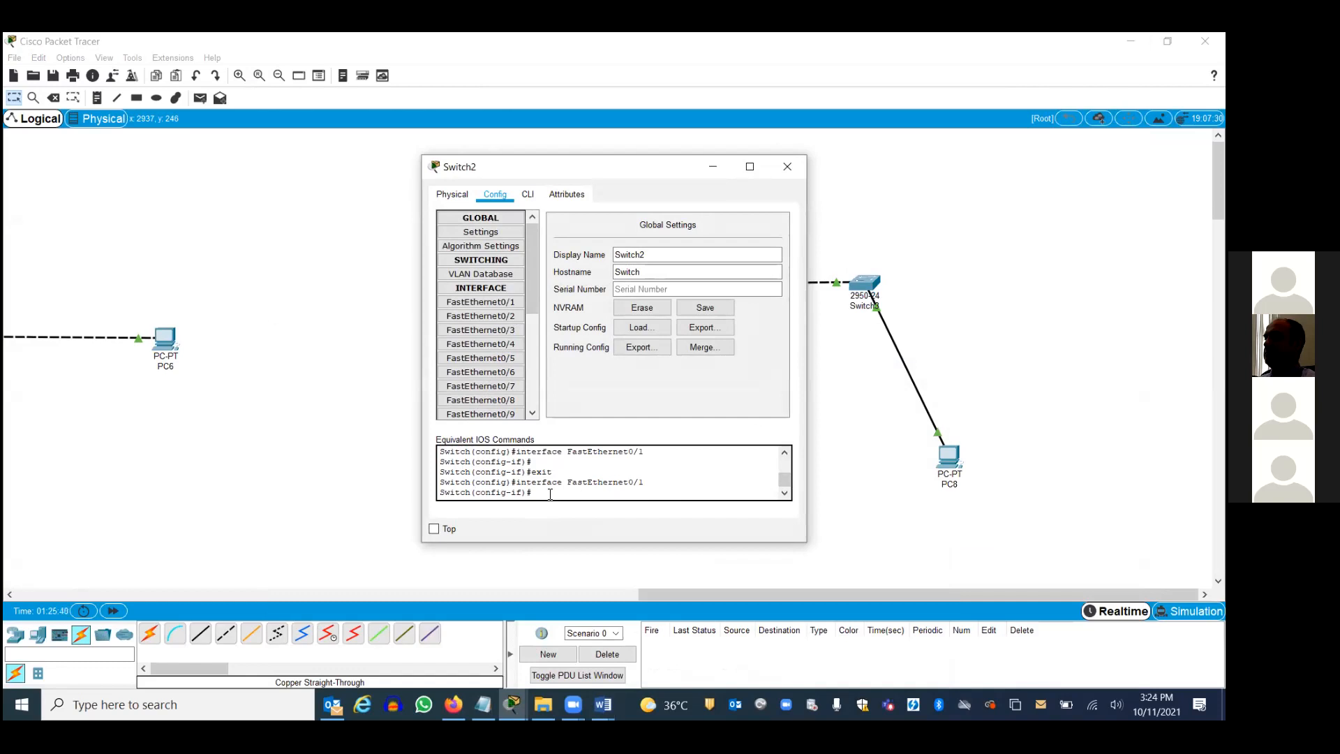
left_click(495, 305)
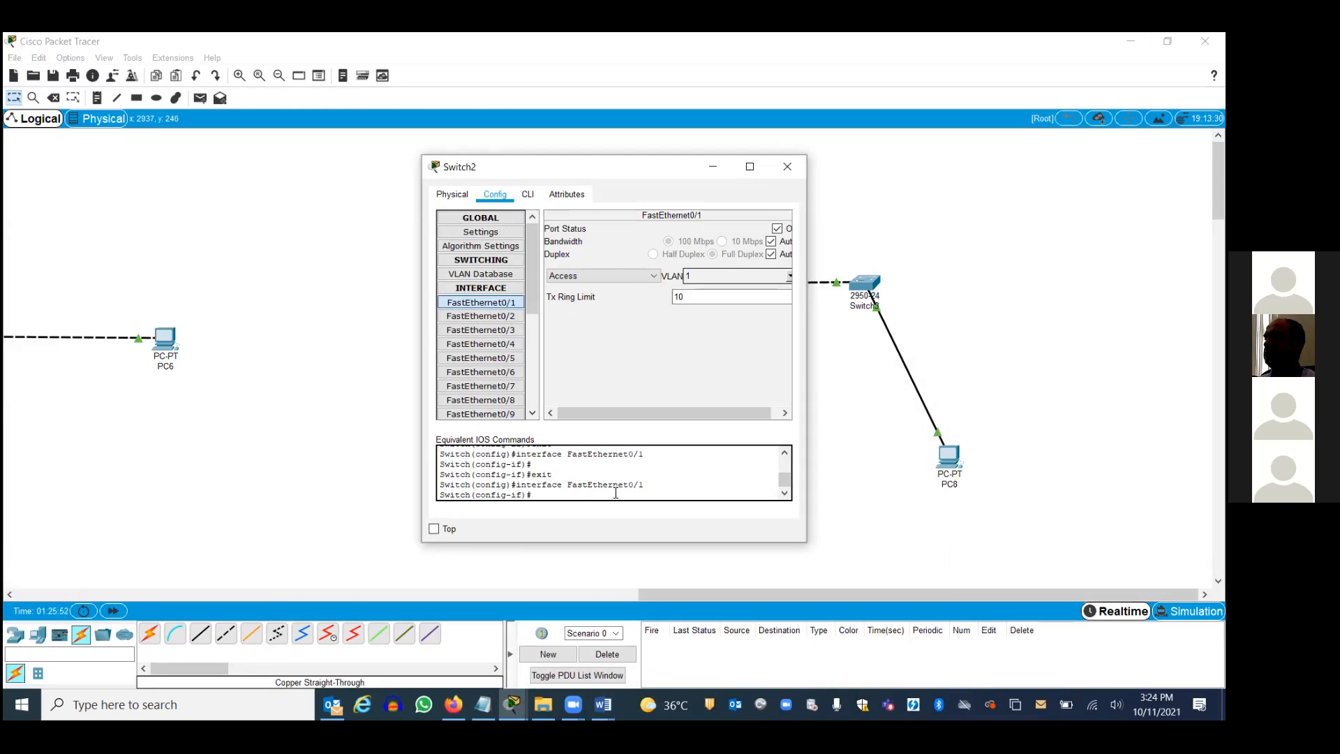
Step: Exit interface and global configuration modes in Switch2's command line to return to the privileged EXEC prompt
left_click(529, 194)
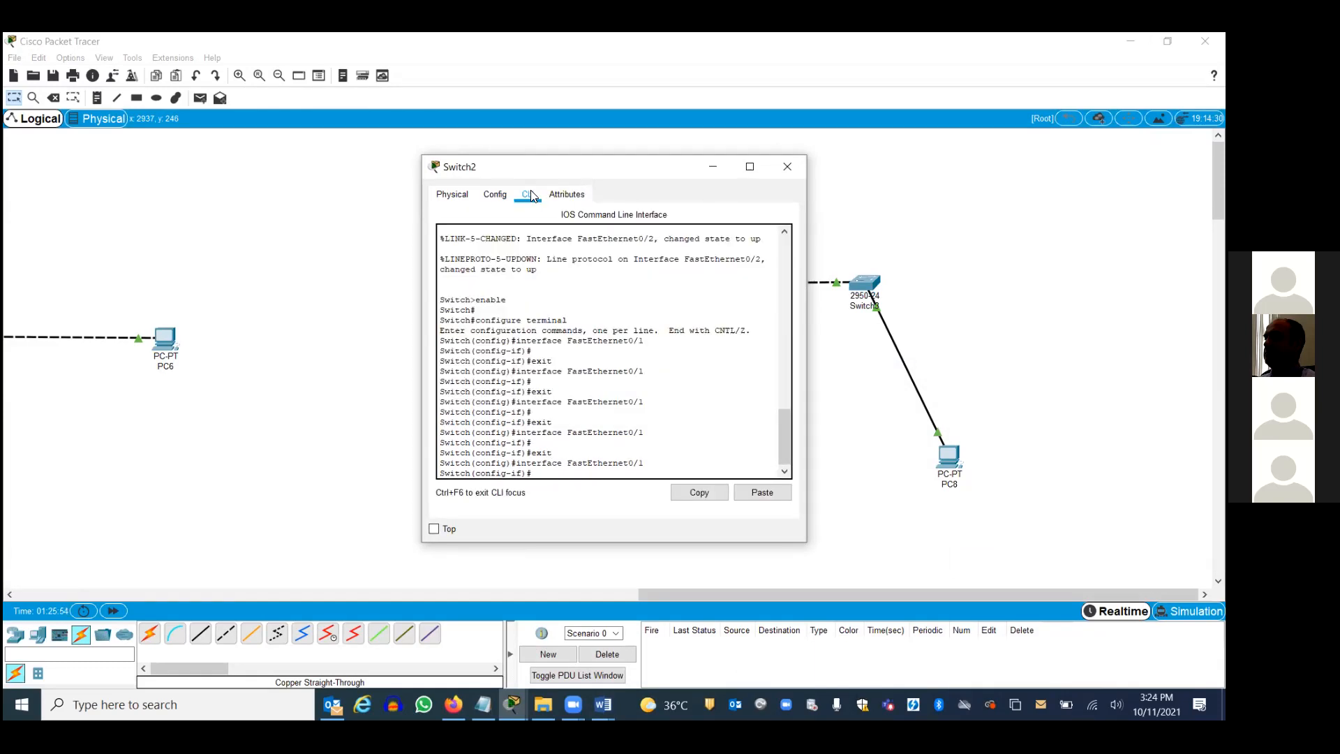
scroll(785, 445, "down", 2)
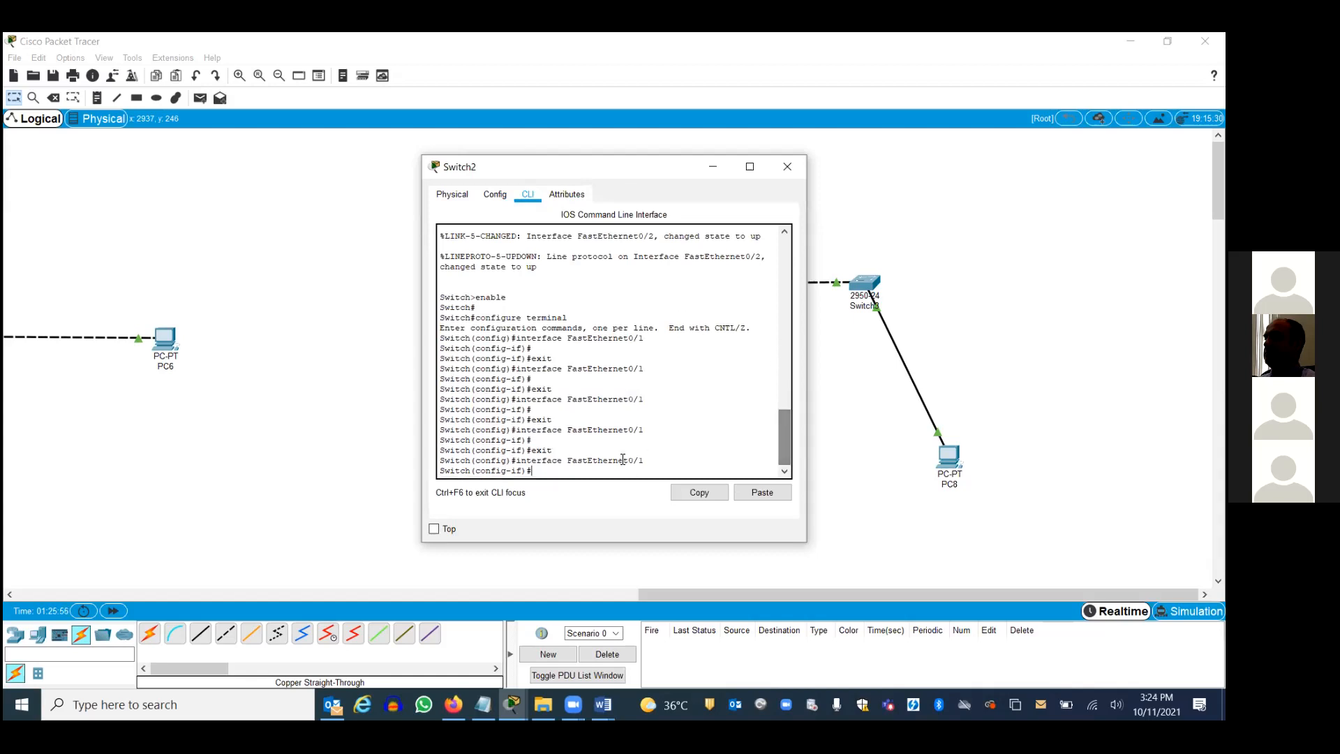
type("it")
key("Return")
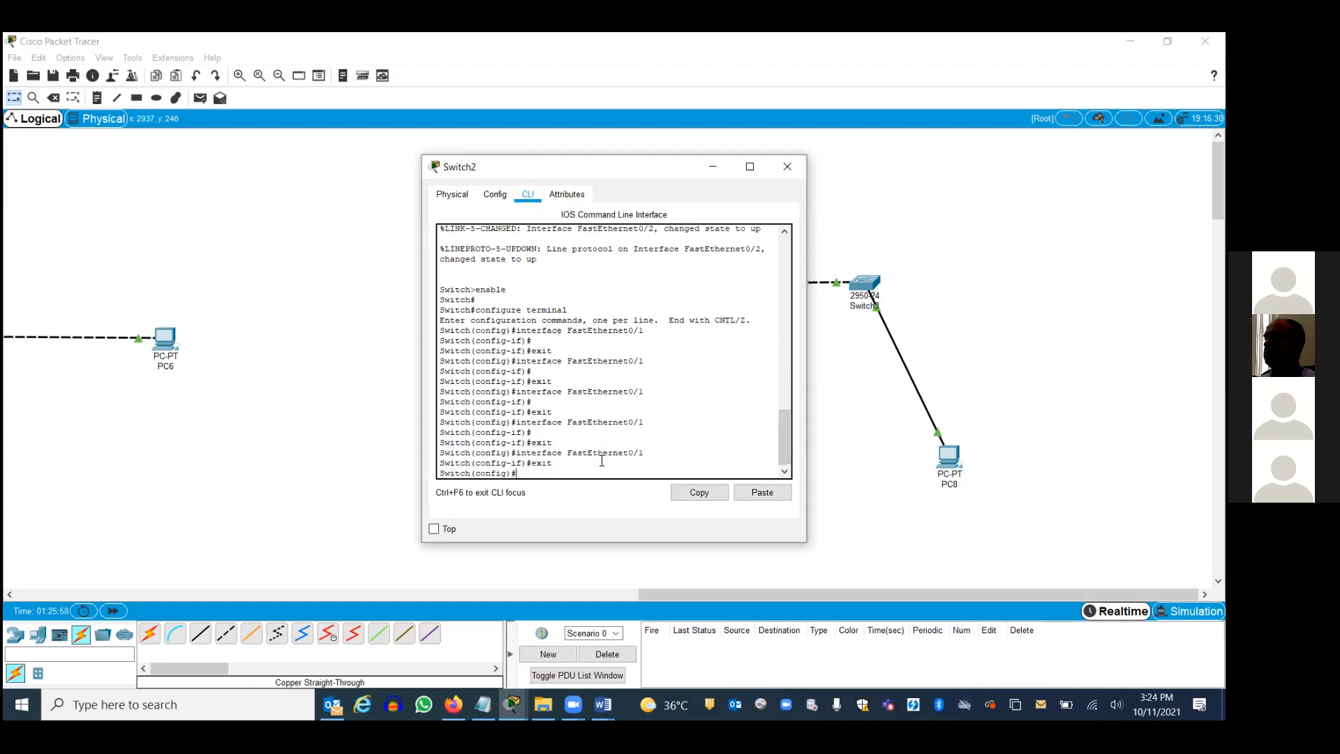
type("exit")
key("Return")
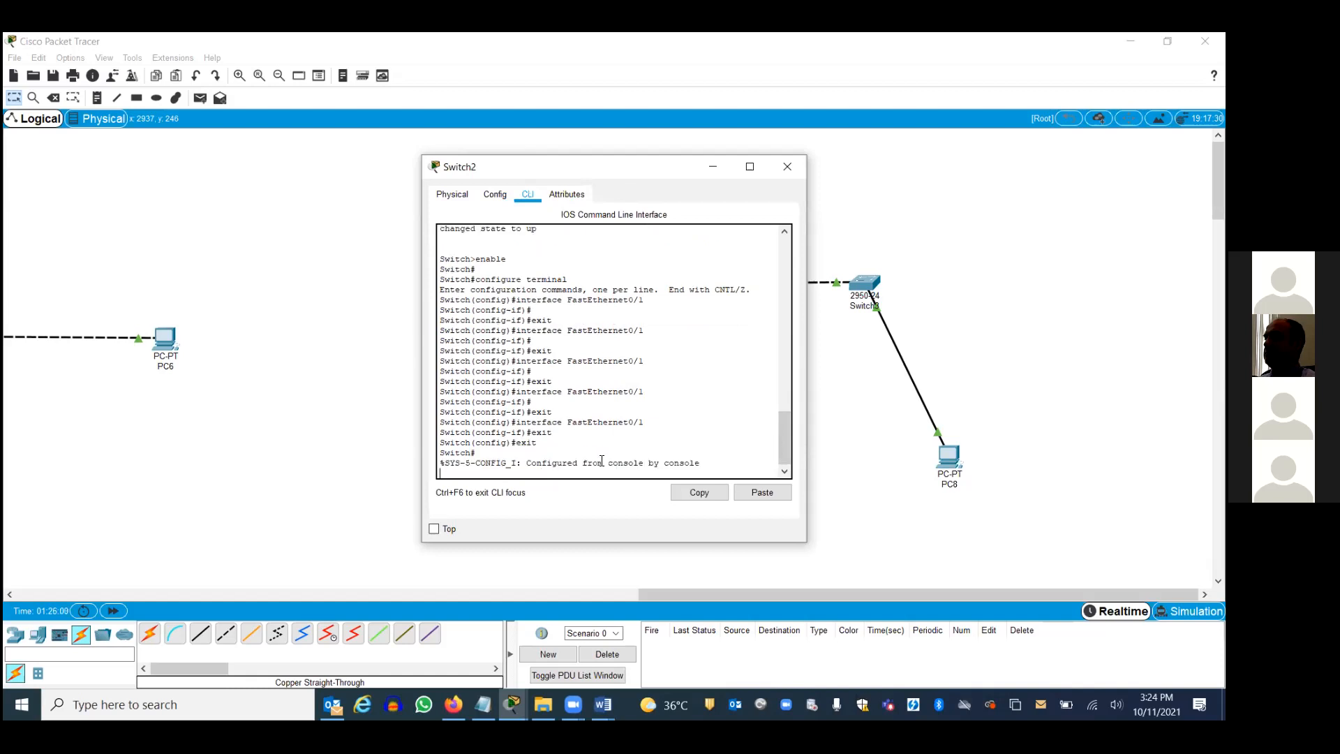
key("Return")
key("Return")
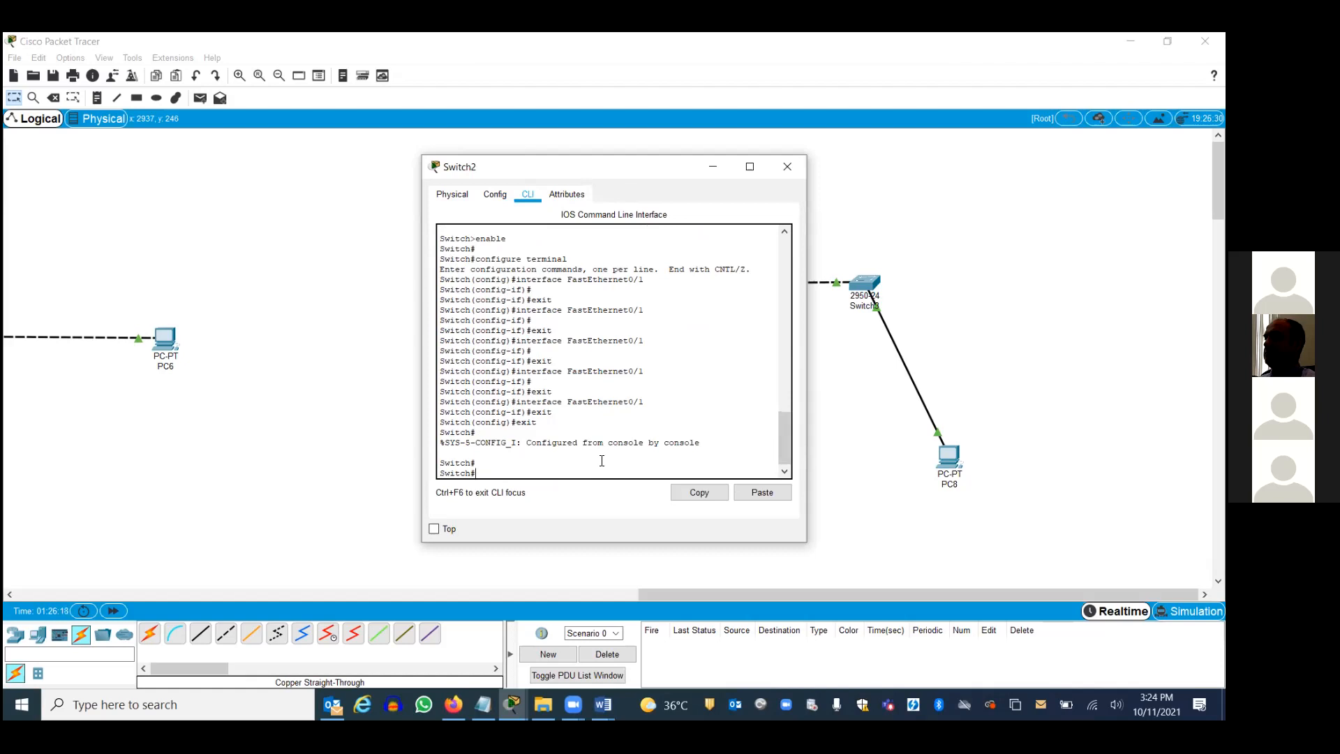
Step: Display Switch2's running configuration with show running-config and page through the output to its end
type("show runn")
key("Tab")
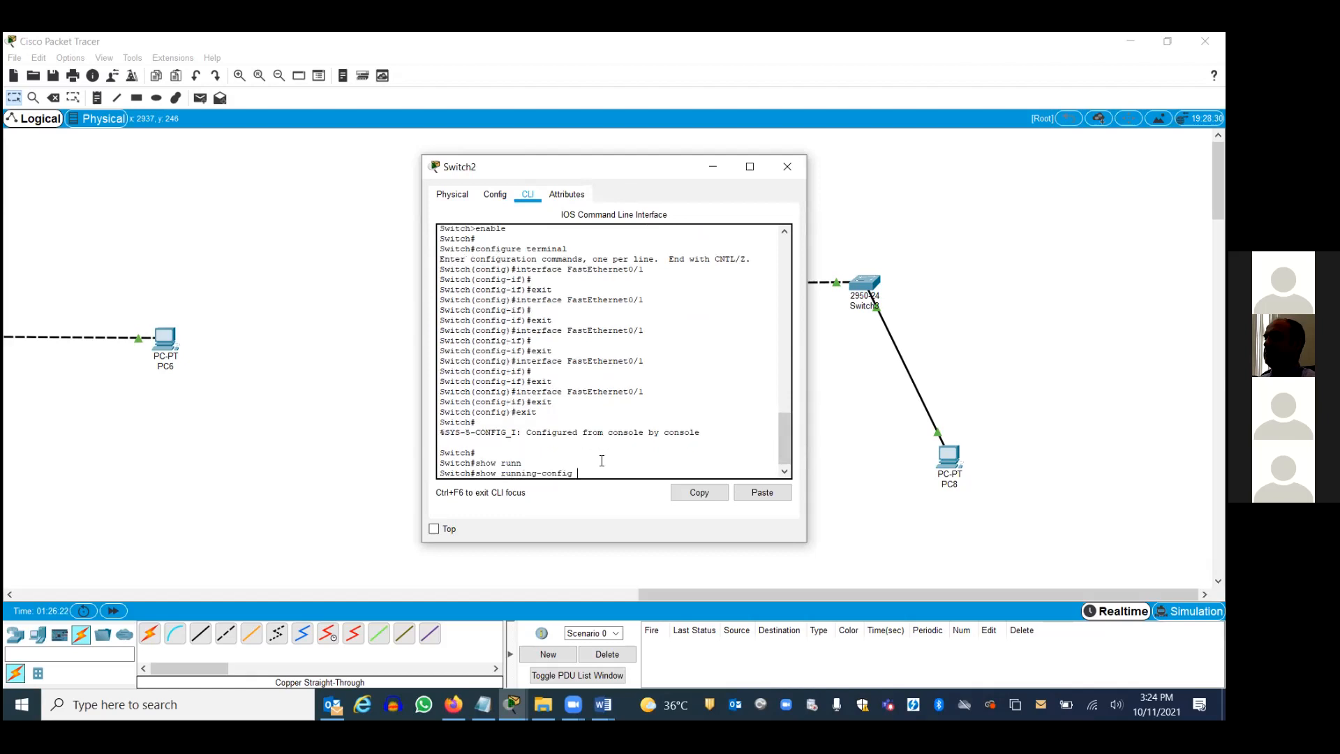
key("Return")
key("Return")
key("Return")
key("Return")
key("Return")
key("Return")
key("Return")
key("Return")
key("Return")
key("Return")
key("Return")
key("Return")
key("Return")
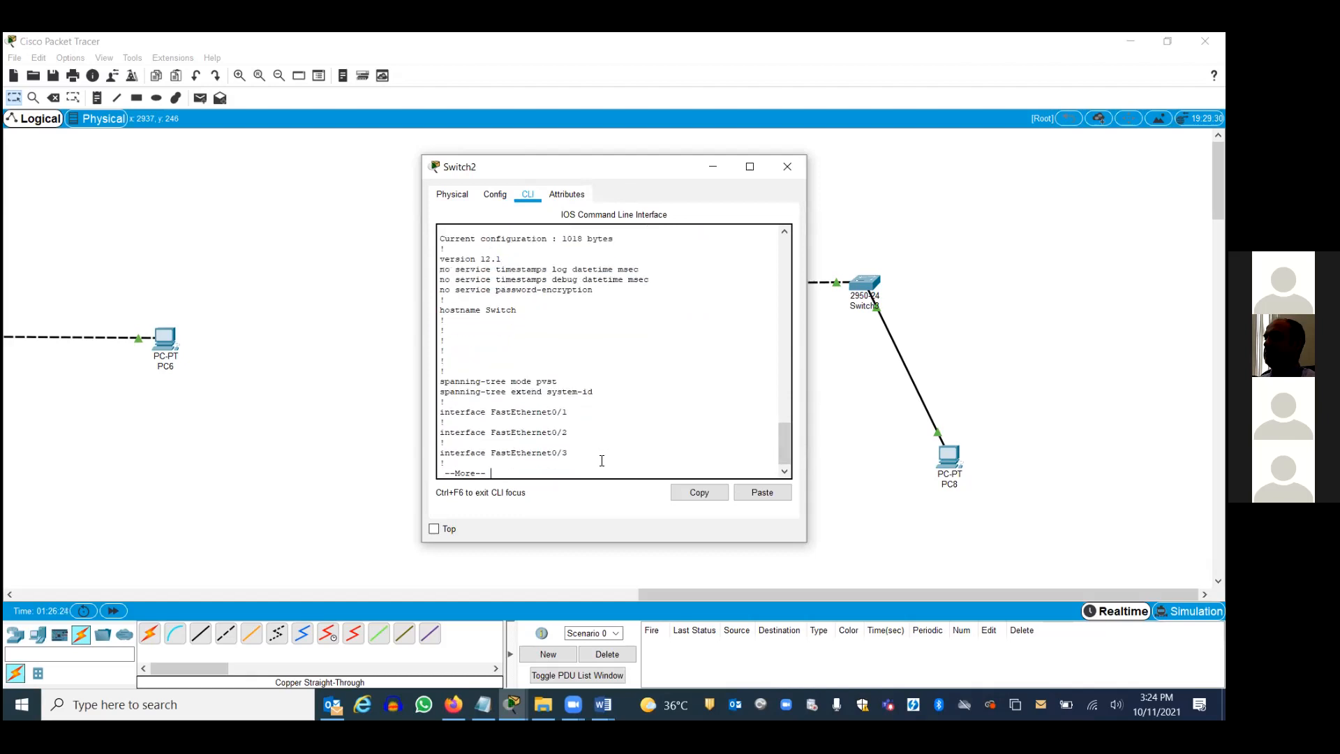
key("Return")
key("Return")
key("Return")
key("Return")
key("Return")
key("Return")
key("Return")
key("Return")
key("Return")
key("Return")
key("Return")
key("Return")
key("Return")
key("Return")
key("Return")
key("Return")
key("Return")
key("Return")
key("Return")
key("Return")
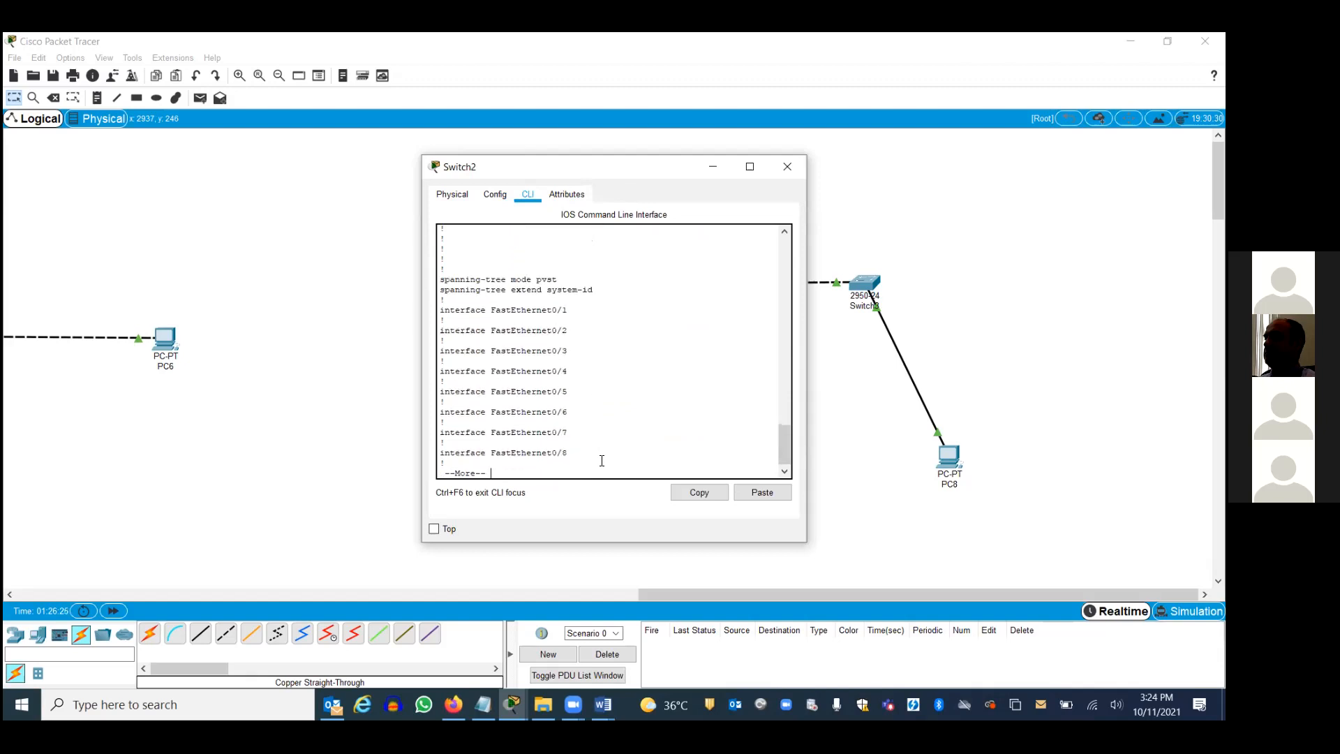
key("Return")
key("Return")
key("Return")
key("Return")
key("Return")
key("Return")
key("Return")
key("Return")
key("Return")
key("Return")
key("Return")
key("Return")
key("Return")
key("Return")
key("Return")
key("Return")
key("Return")
key("Return")
key("Return")
key("Return")
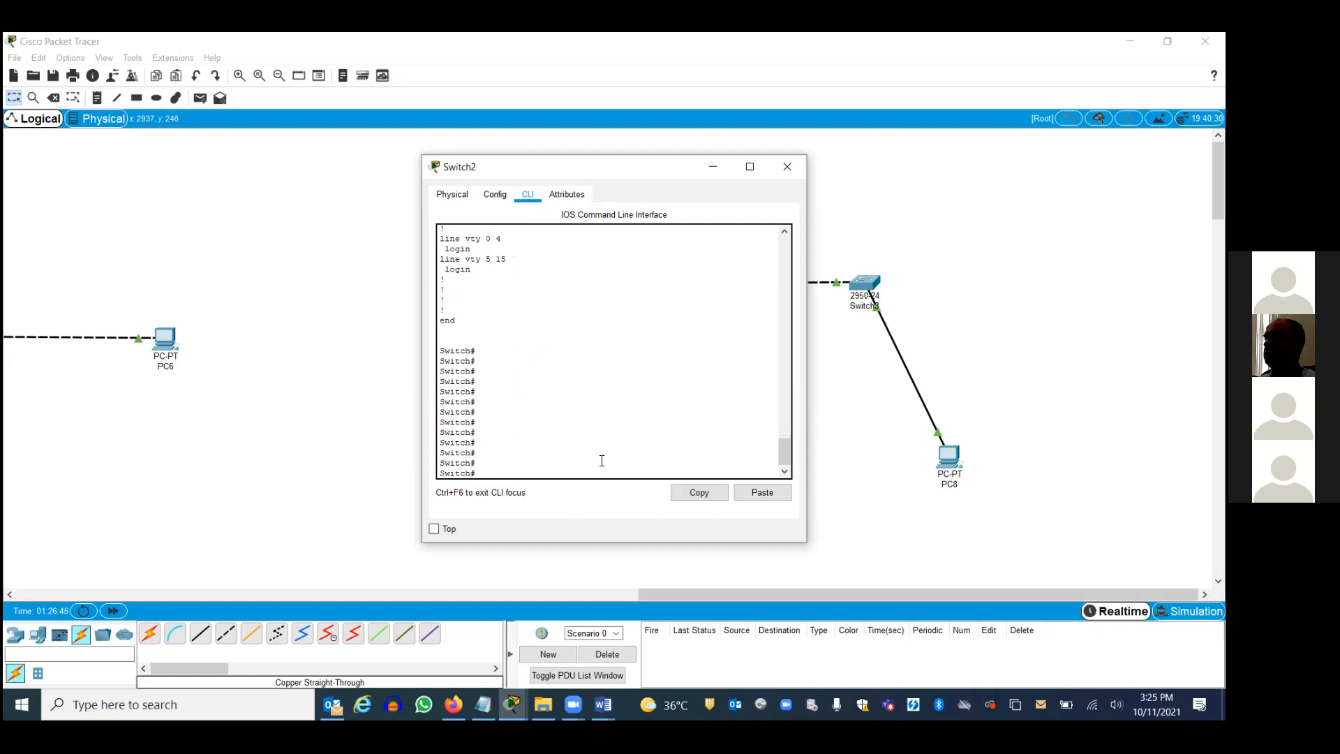
mouse_move(781, 439)
left_mouse_down()
mouse_move(784, 394)
mouse_move(786, 457)
left_mouse_up()
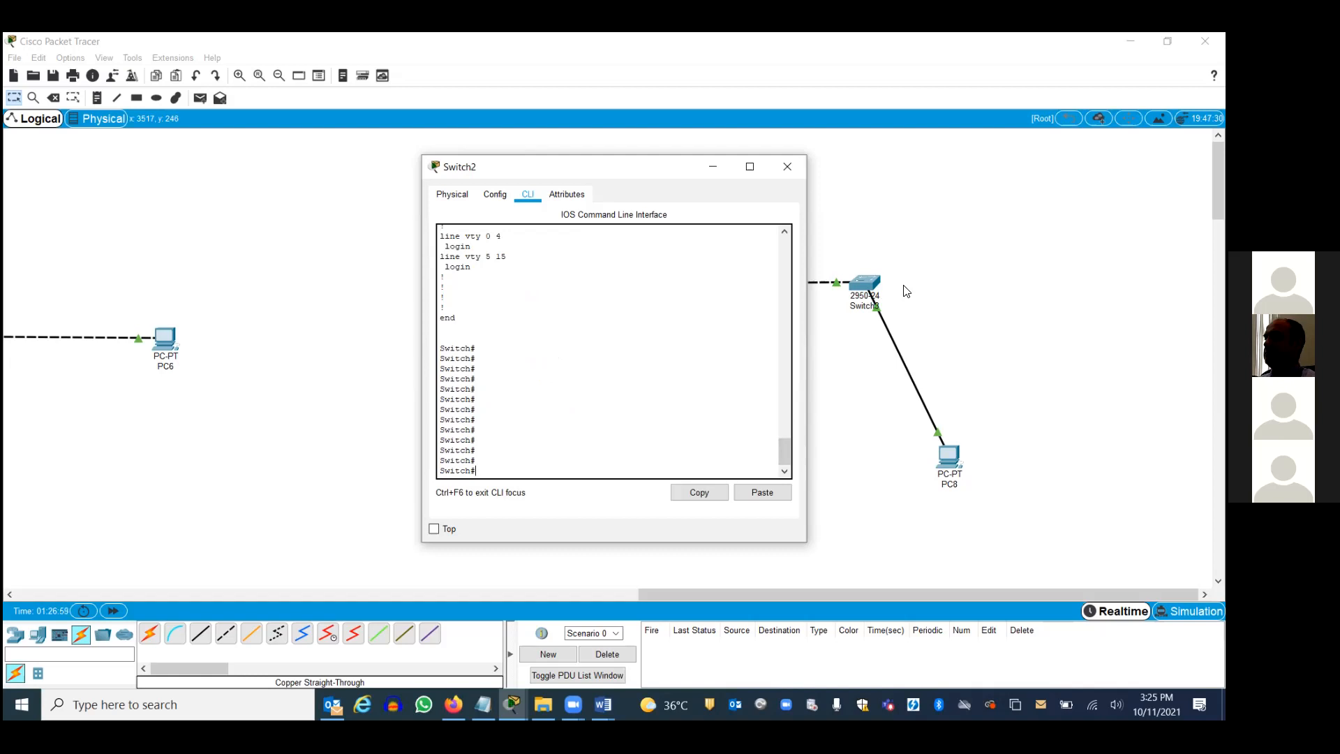
Step: Close Switch2's window, review the Lab 07 instructions and topology in Word, and return to Packet Tracer
left_click(788, 167)
left_click(603, 705)
left_click(768, 638)
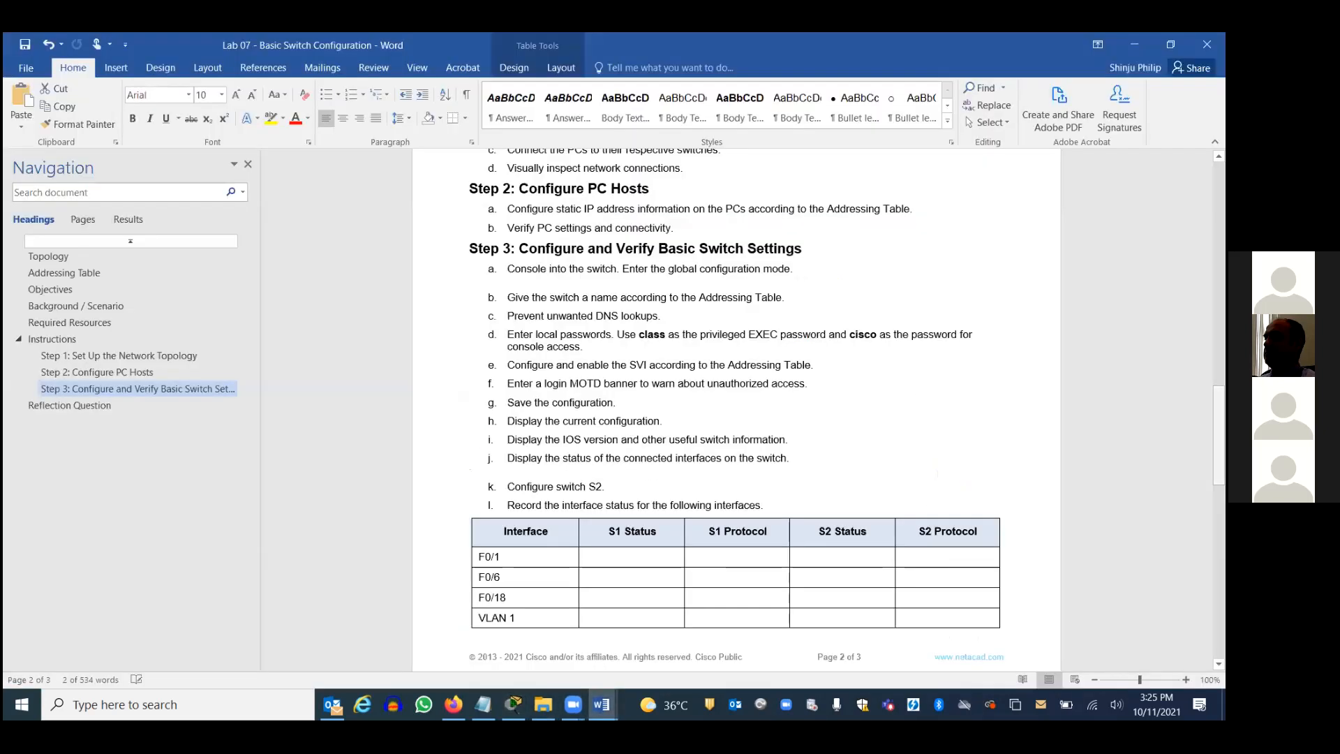
left_click_drag(1218, 427, 1219, 429)
left_click_drag(1219, 459, 1218, 211)
left_click(1135, 45)
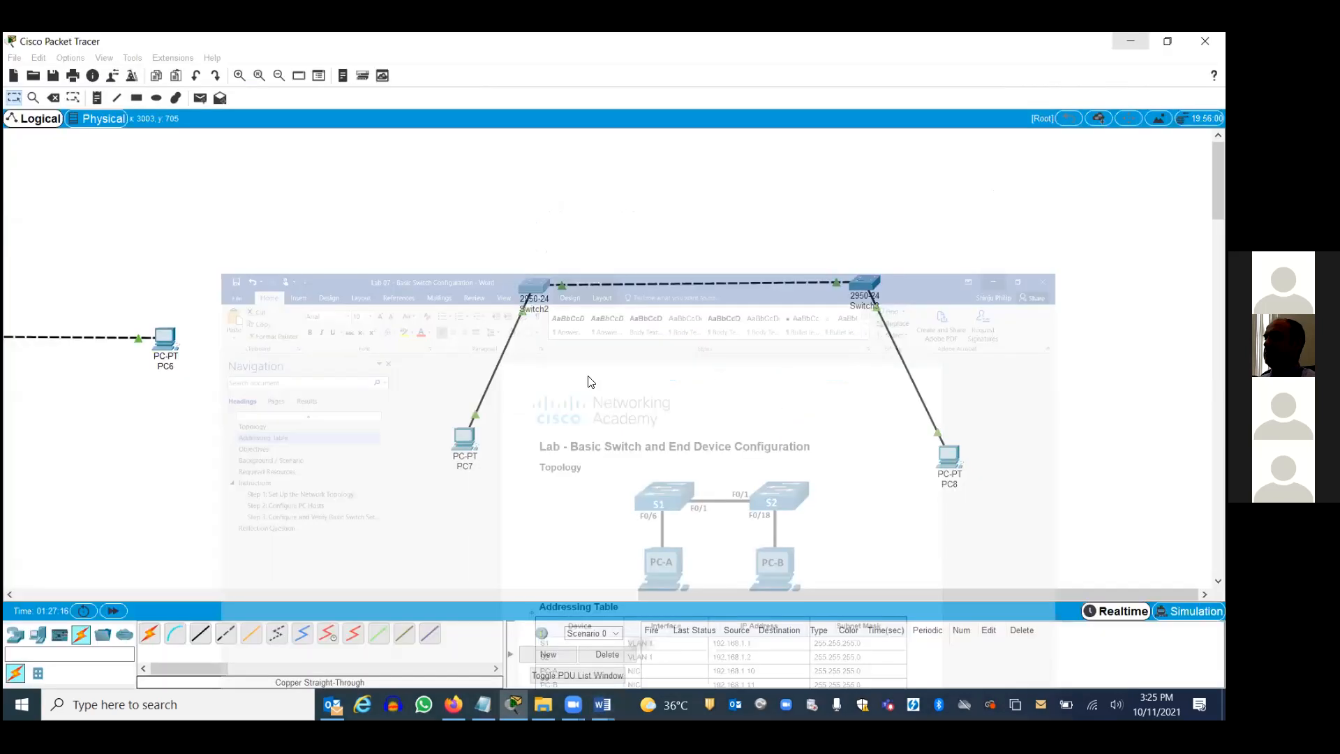
Step: Open PC7's FastEthernet0 settings and highlight PC-A's IP address in the Lab 07 document's Addressing Table
mouse_move(465, 446)
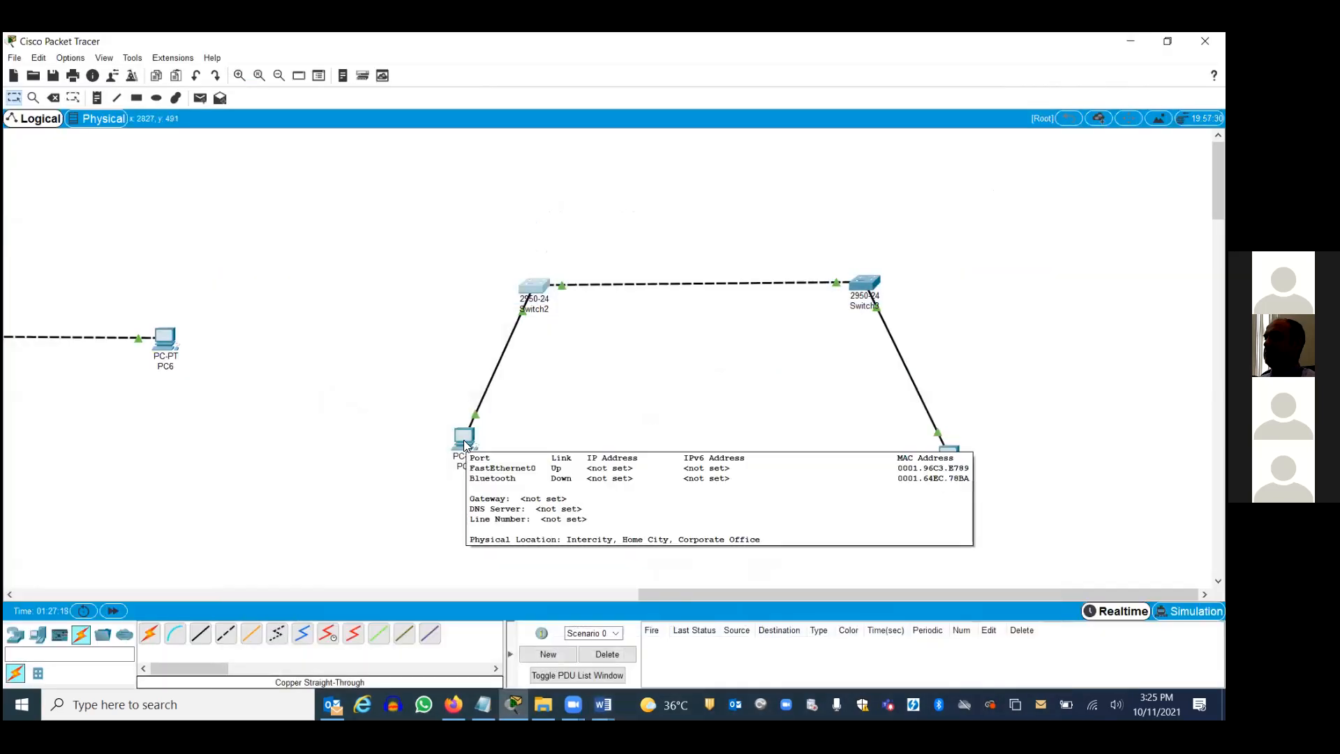
left_click(466, 445)
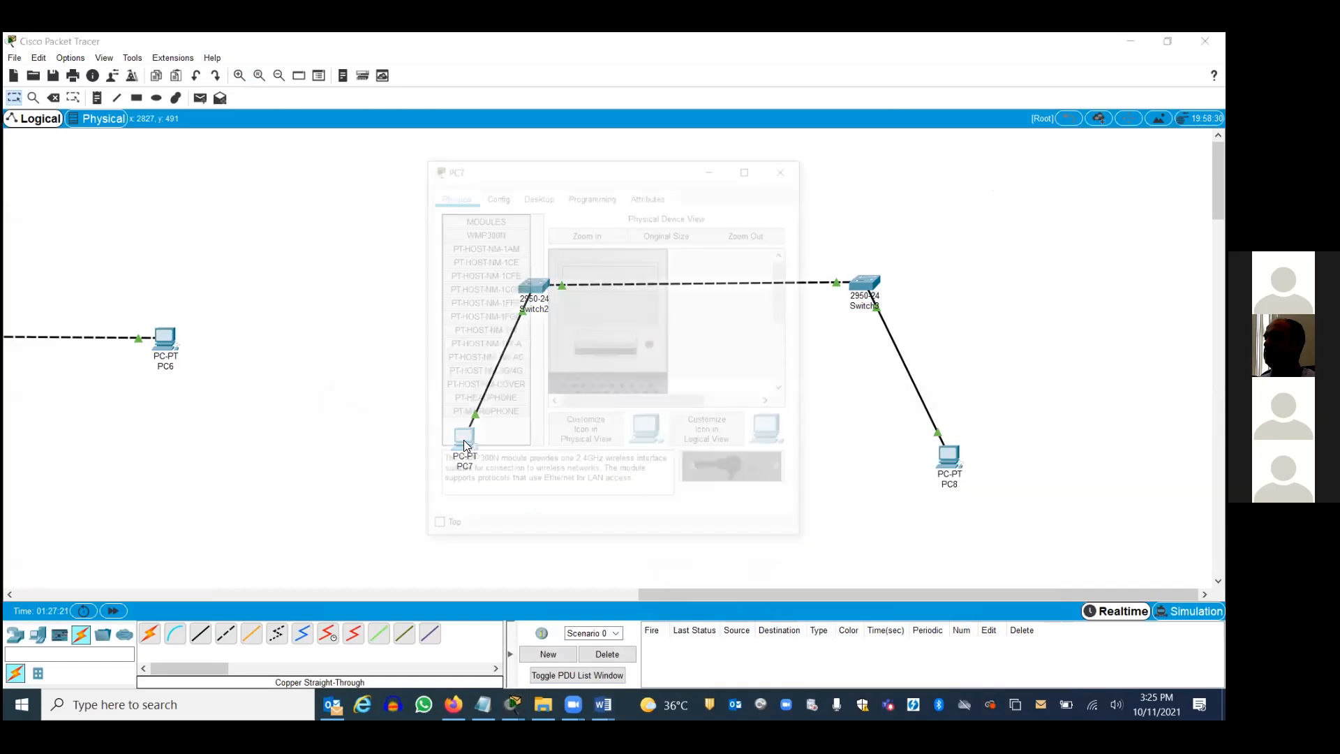
left_click(495, 195)
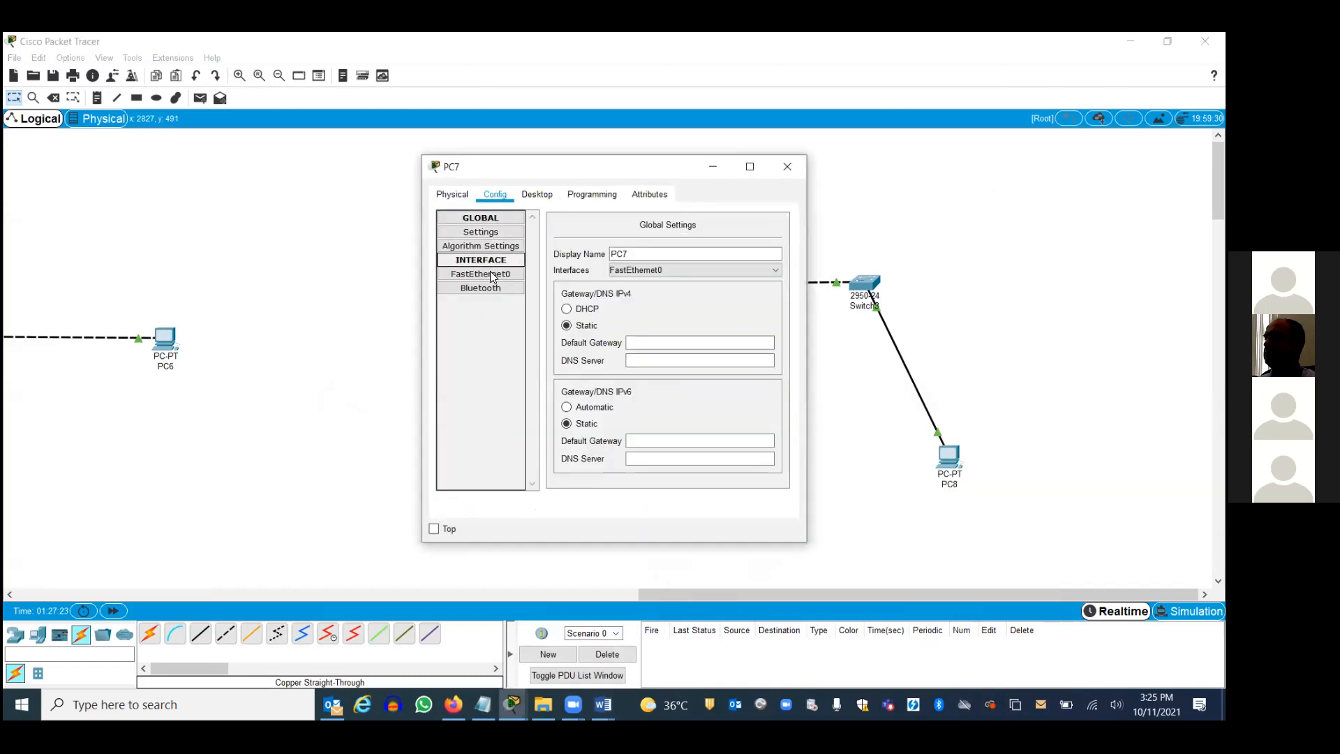
left_click(490, 272)
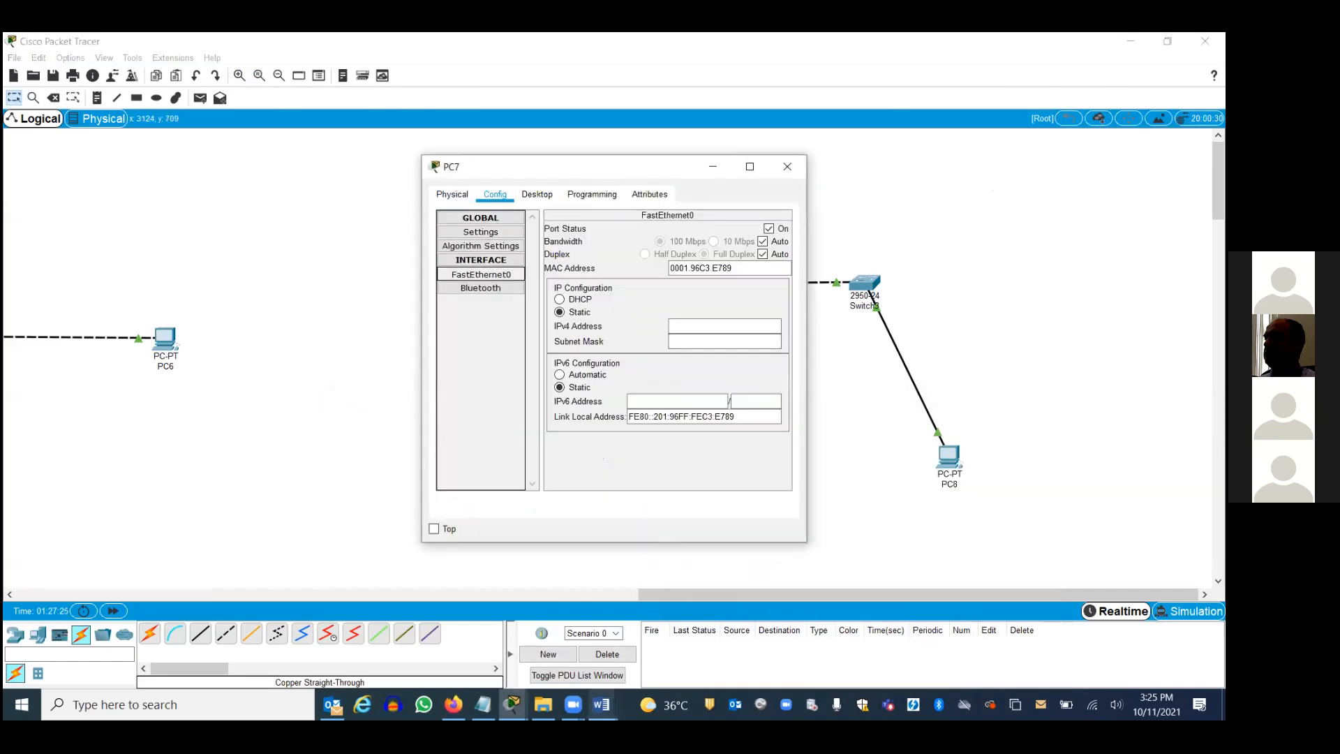
left_click(603, 704)
left_click(766, 635)
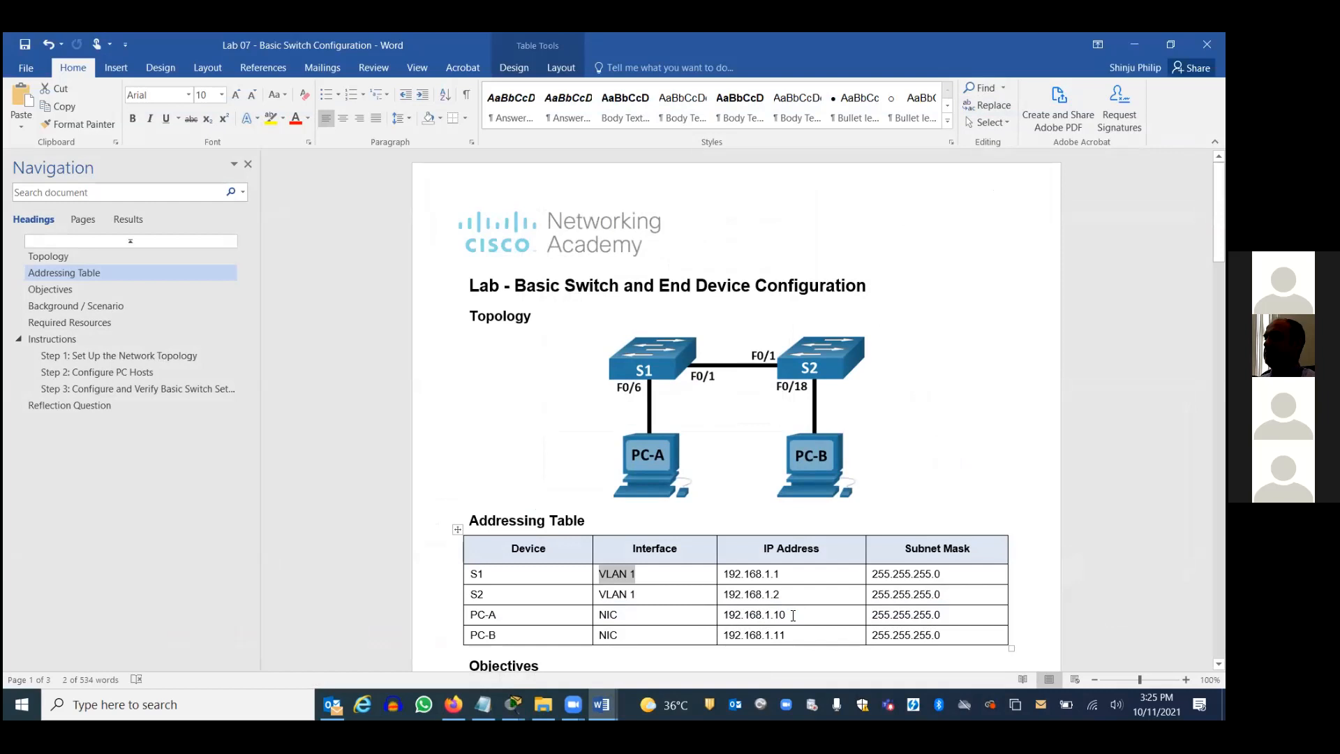
left_click_drag(793, 615, 727, 617)
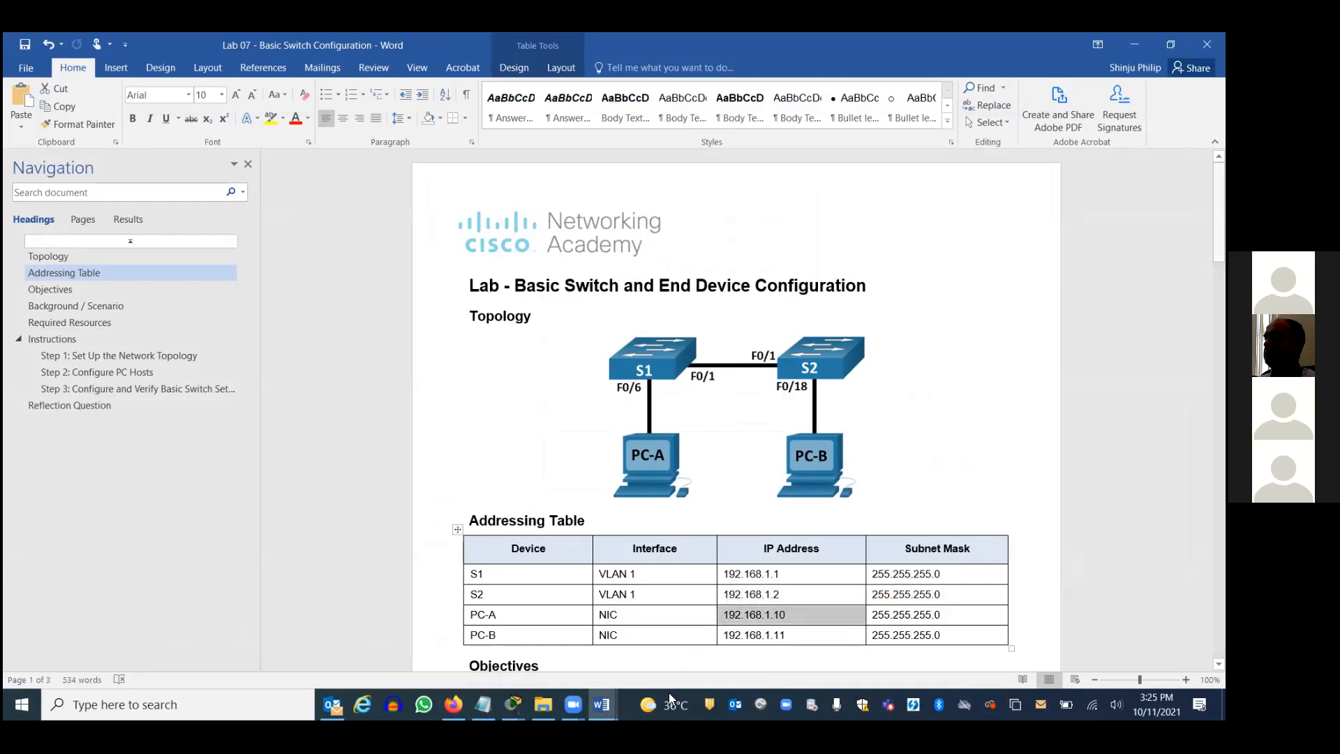
Step: Set PC7's FastEthernet0 IPv4 address to 192.168.1.10 with subnet mask 255.255.255.0 and close its window
mouse_move(513, 705)
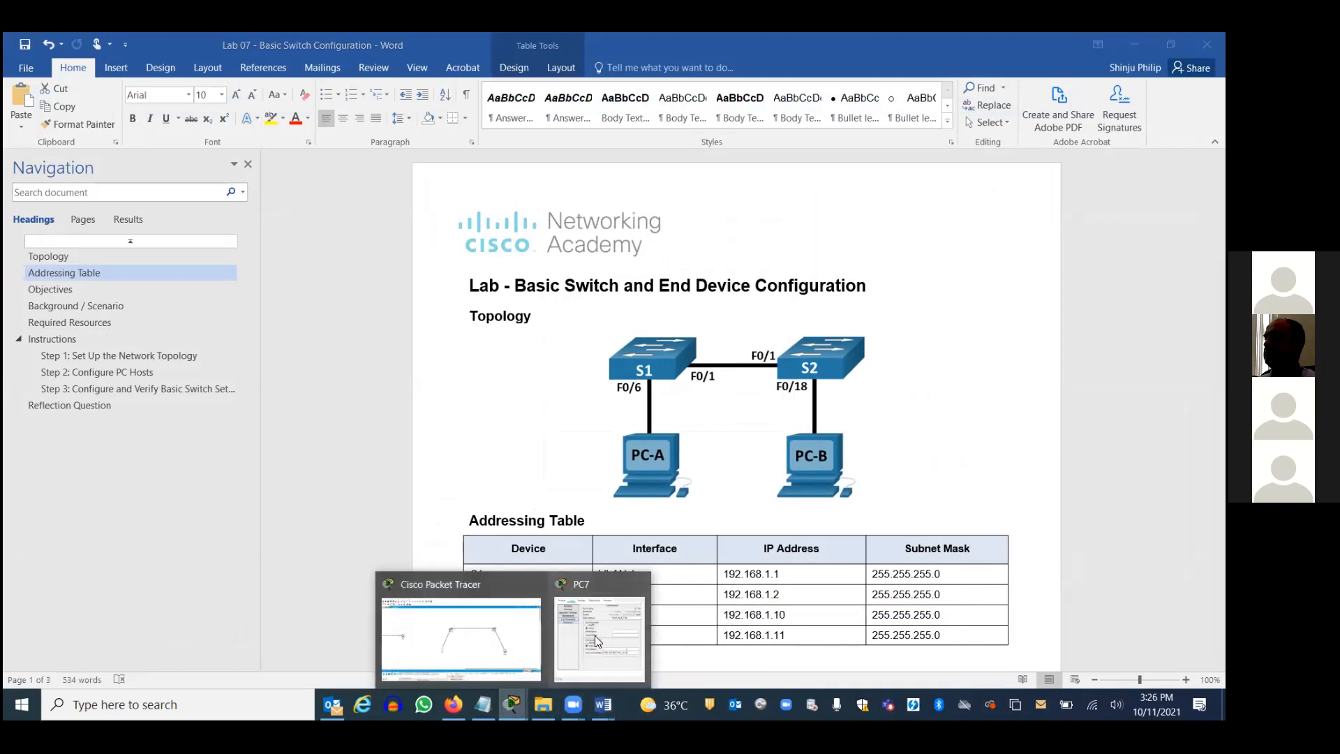
left_click(589, 614)
left_click(683, 328)
type("192.168")
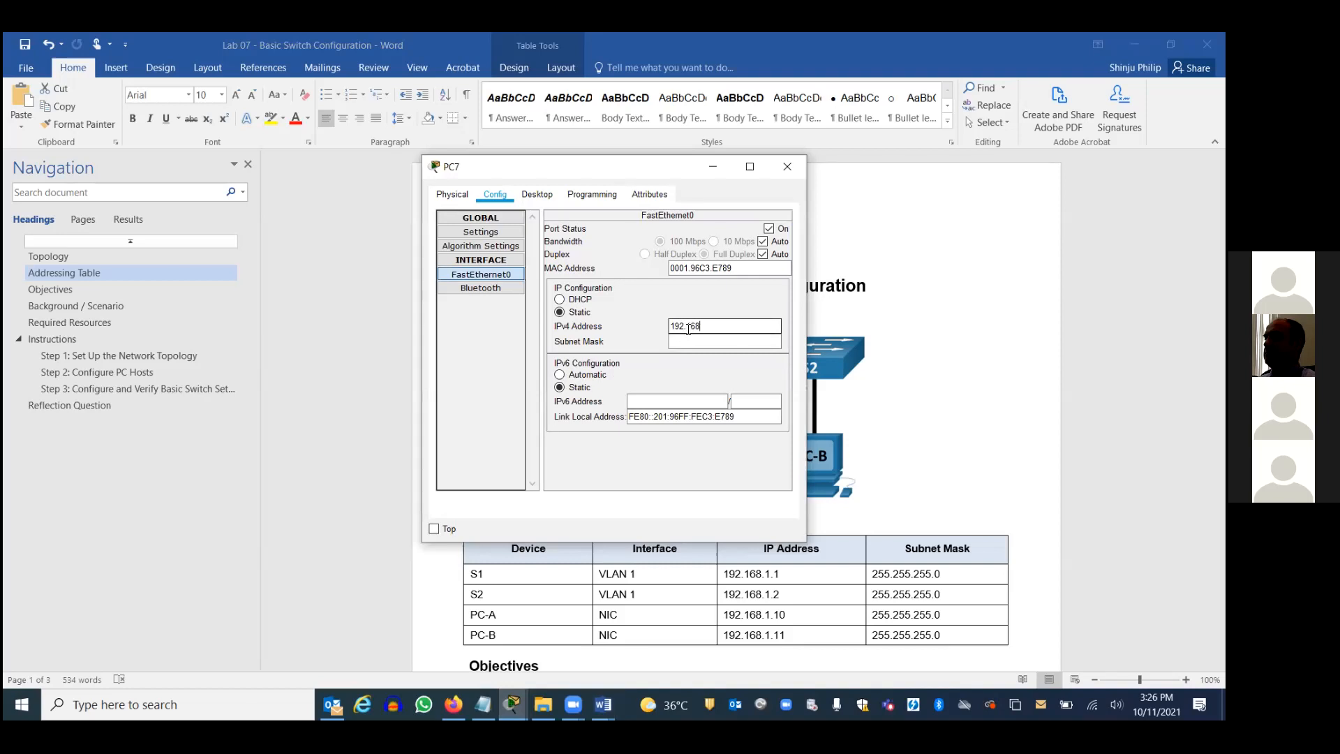
type(".1.10")
left_click(698, 341)
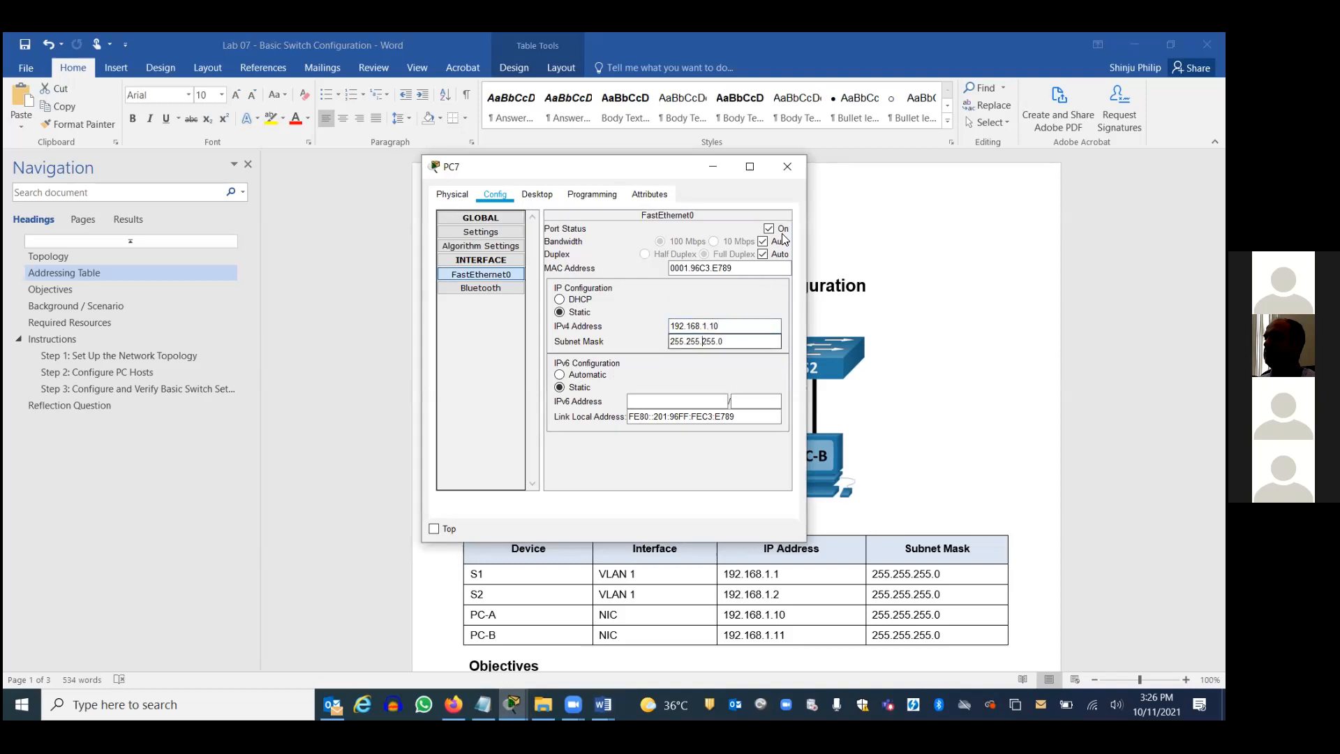
left_click(792, 168)
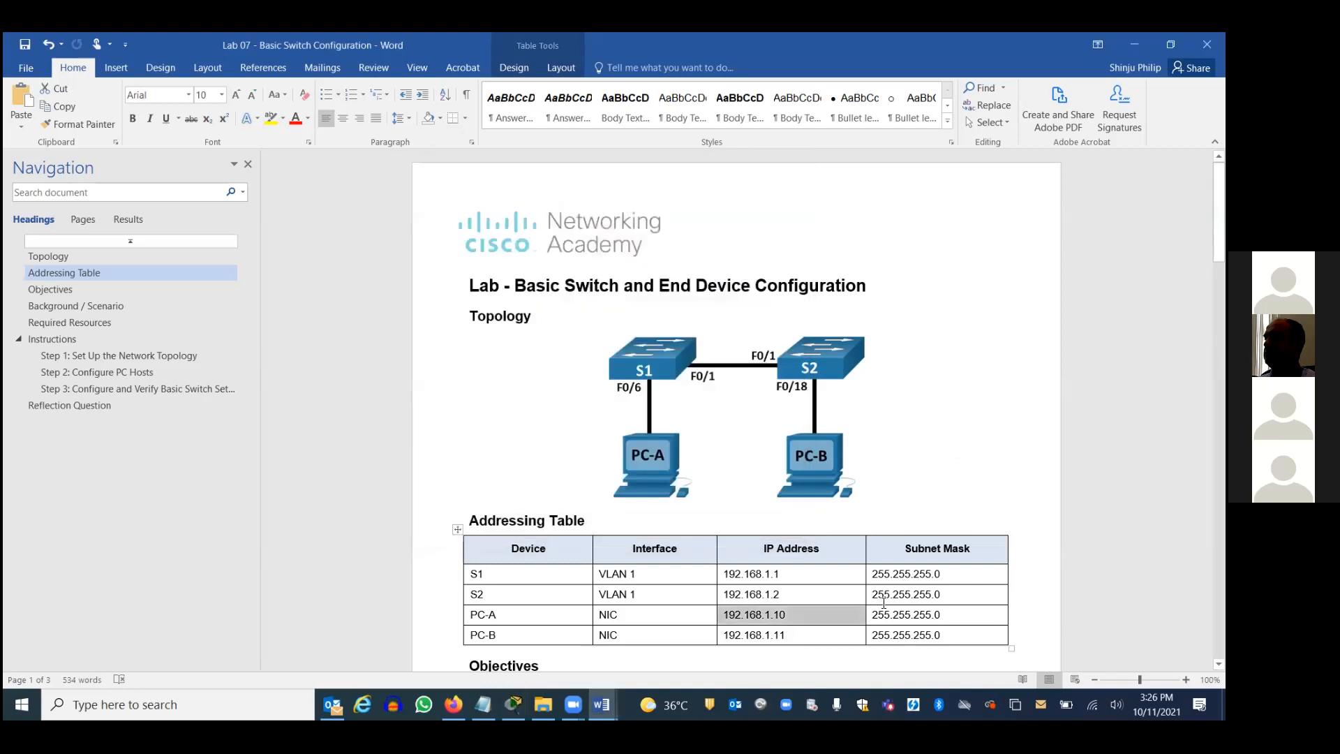
Step: In Packet Tracer, set PC8's FastEthernet0 IPv4 address to 192.168.1.11 with subnet mask 255.255.255.0 and close its window
left_click(513, 704)
left_click(953, 462)
left_click(495, 194)
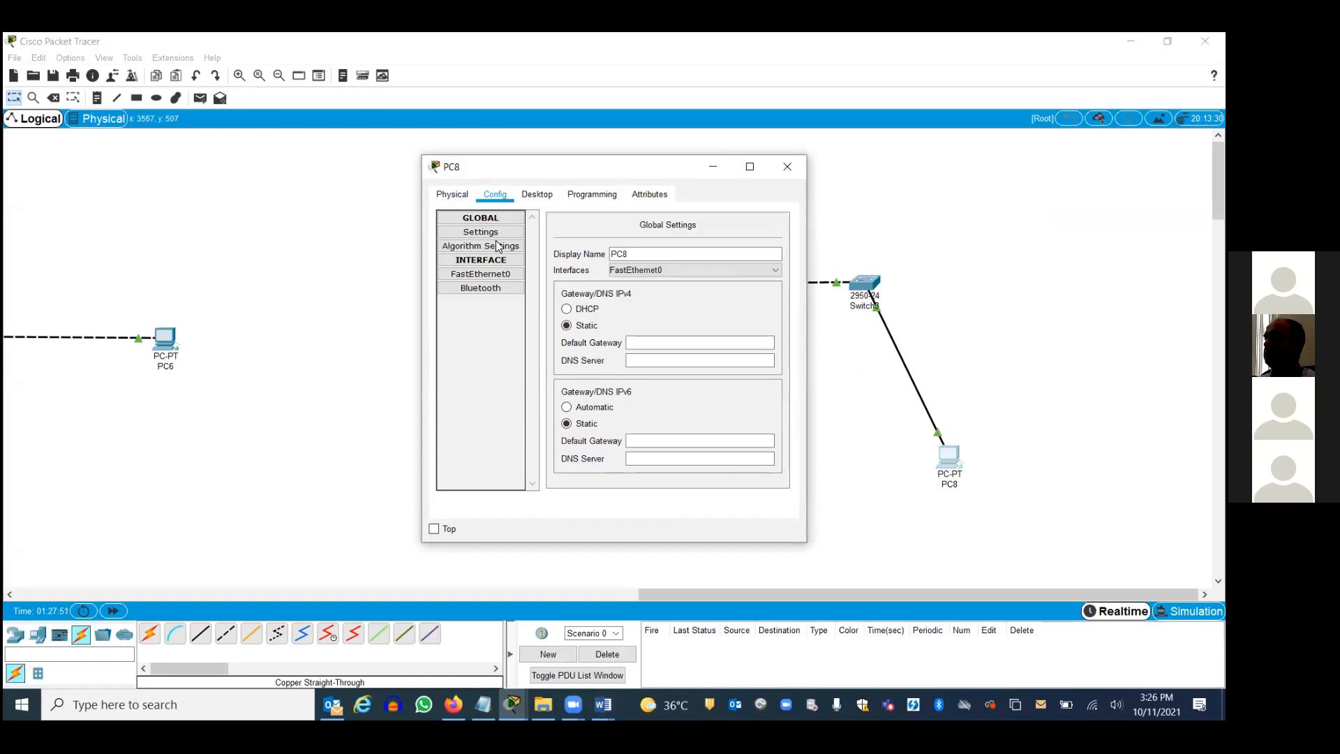
left_click(441, 273)
left_click(691, 327)
type("192.168")
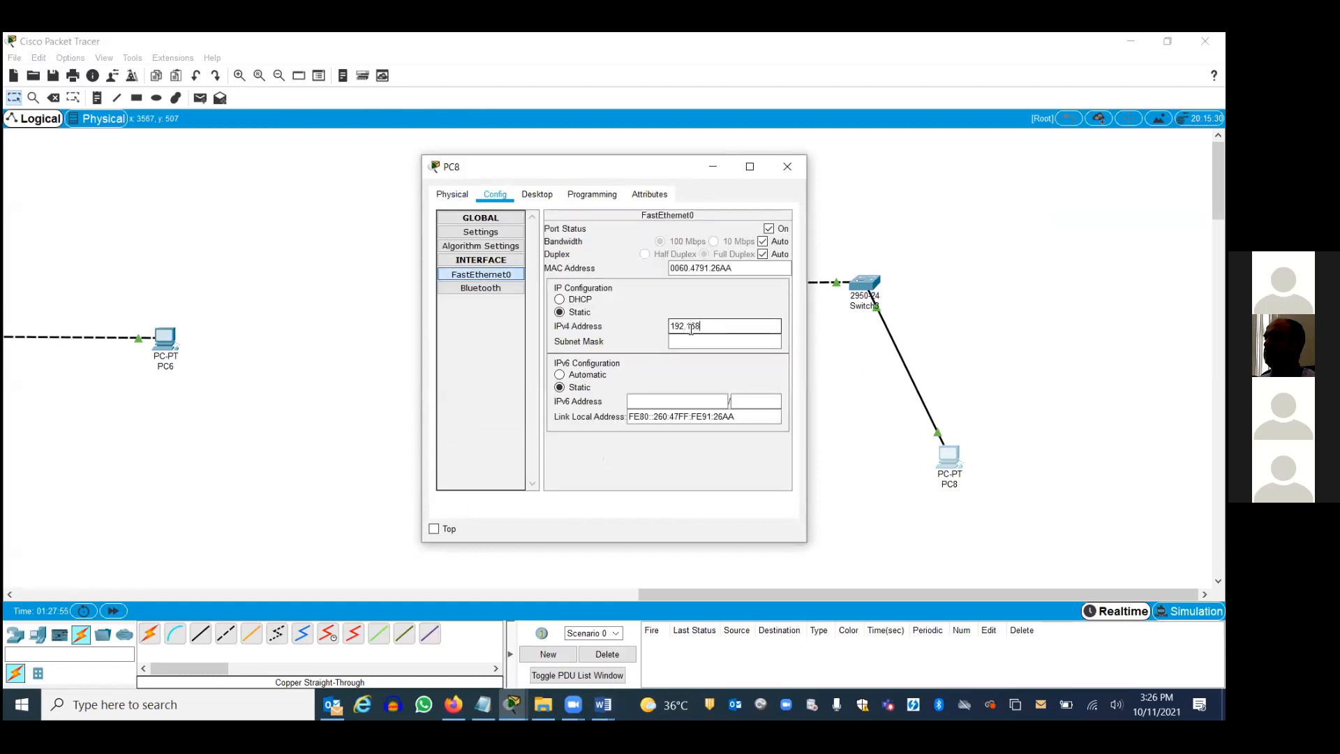
type(".1.11")
left_click(712, 341)
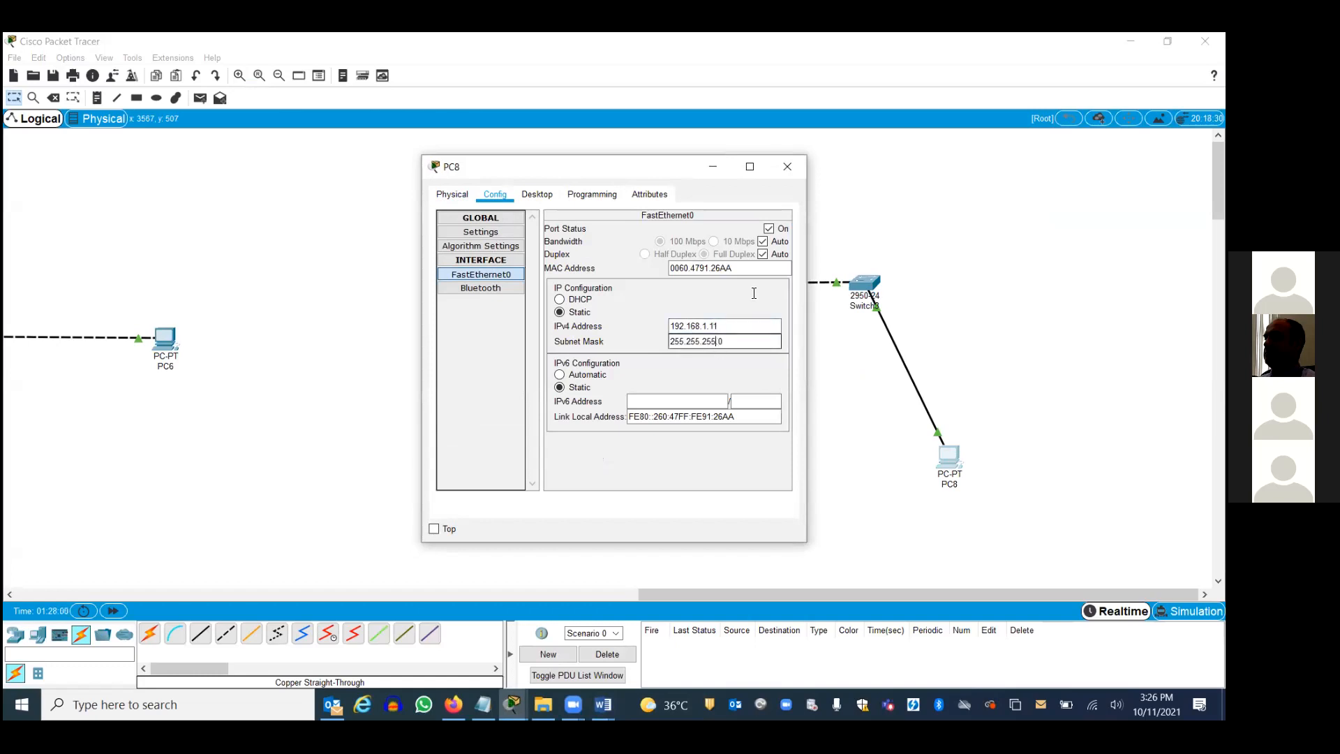
left_click(787, 167)
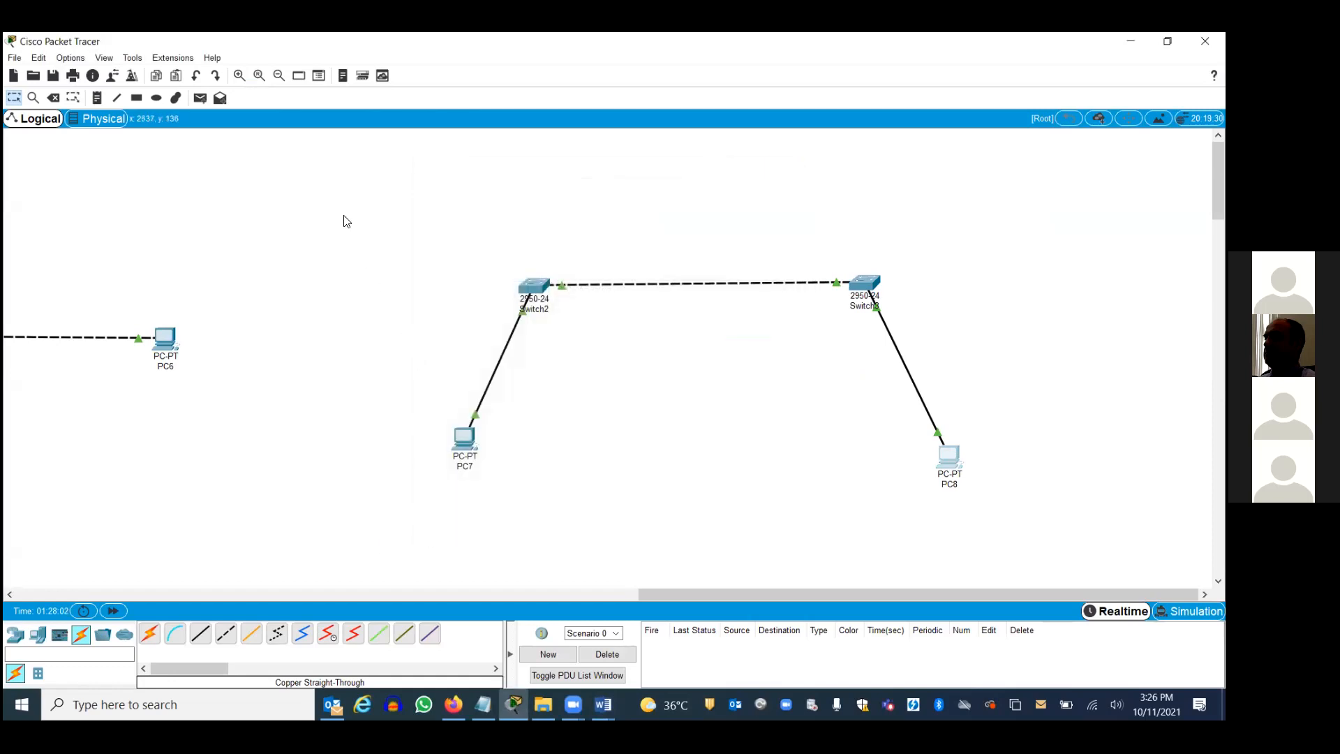
Step: Send a simple PDU from PC7 to PC8 to test connectivity
left_click(200, 98)
left_click(464, 438)
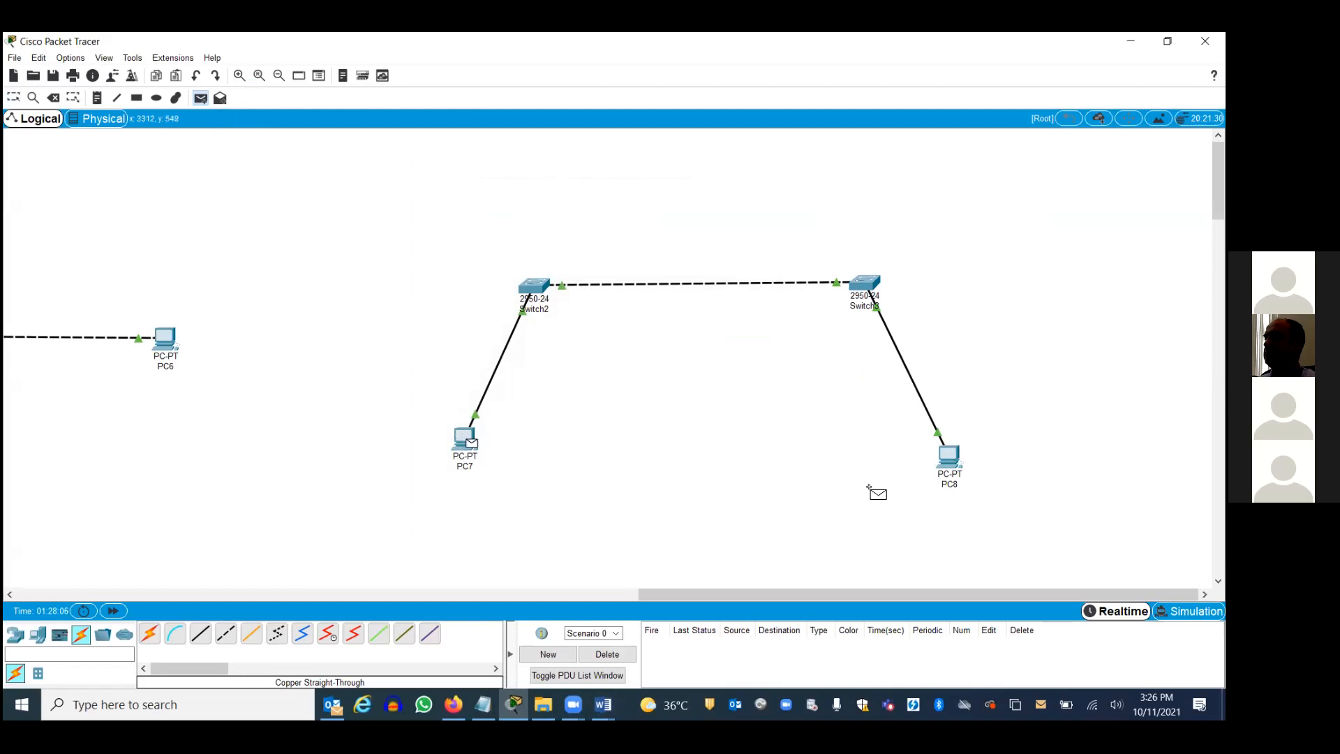
left_click(950, 458)
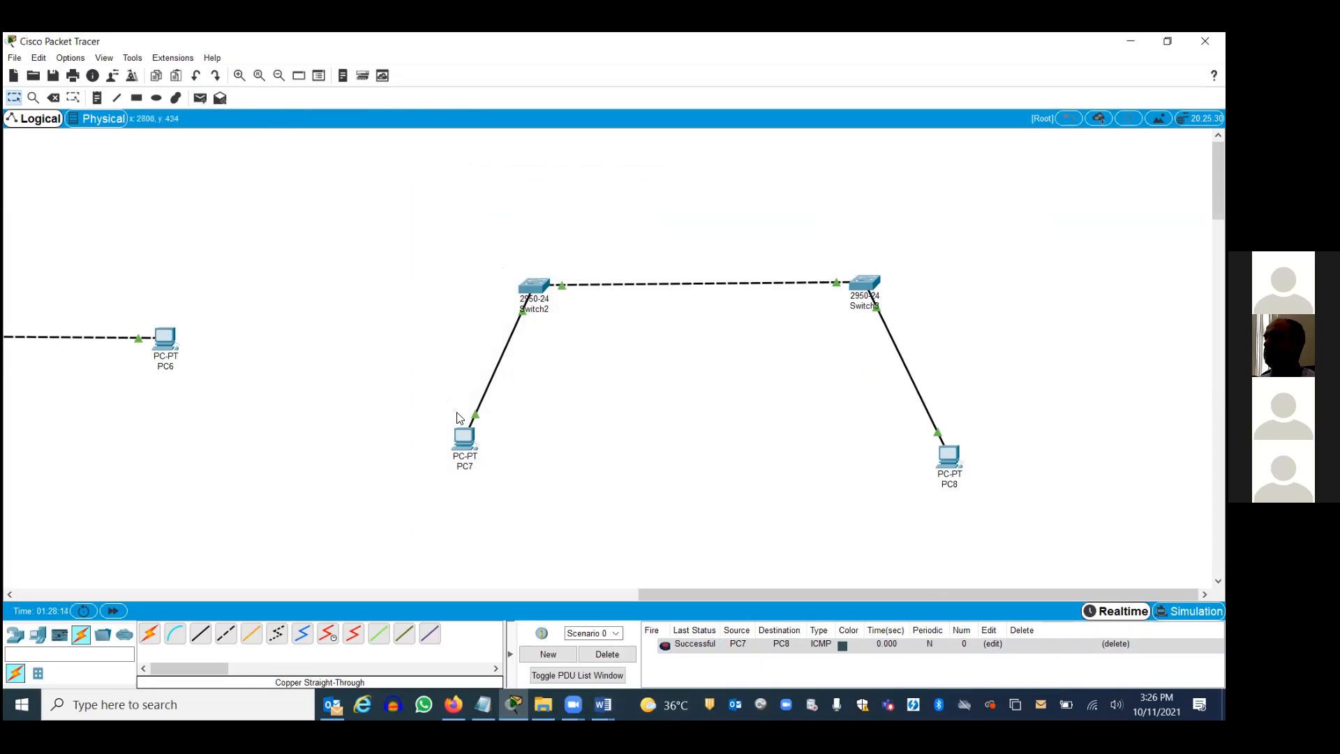
Step: Ping 192.168.1.11 from PC7's Command Prompt to verify connectivity with PC8, and close PC7's window
left_click(465, 440)
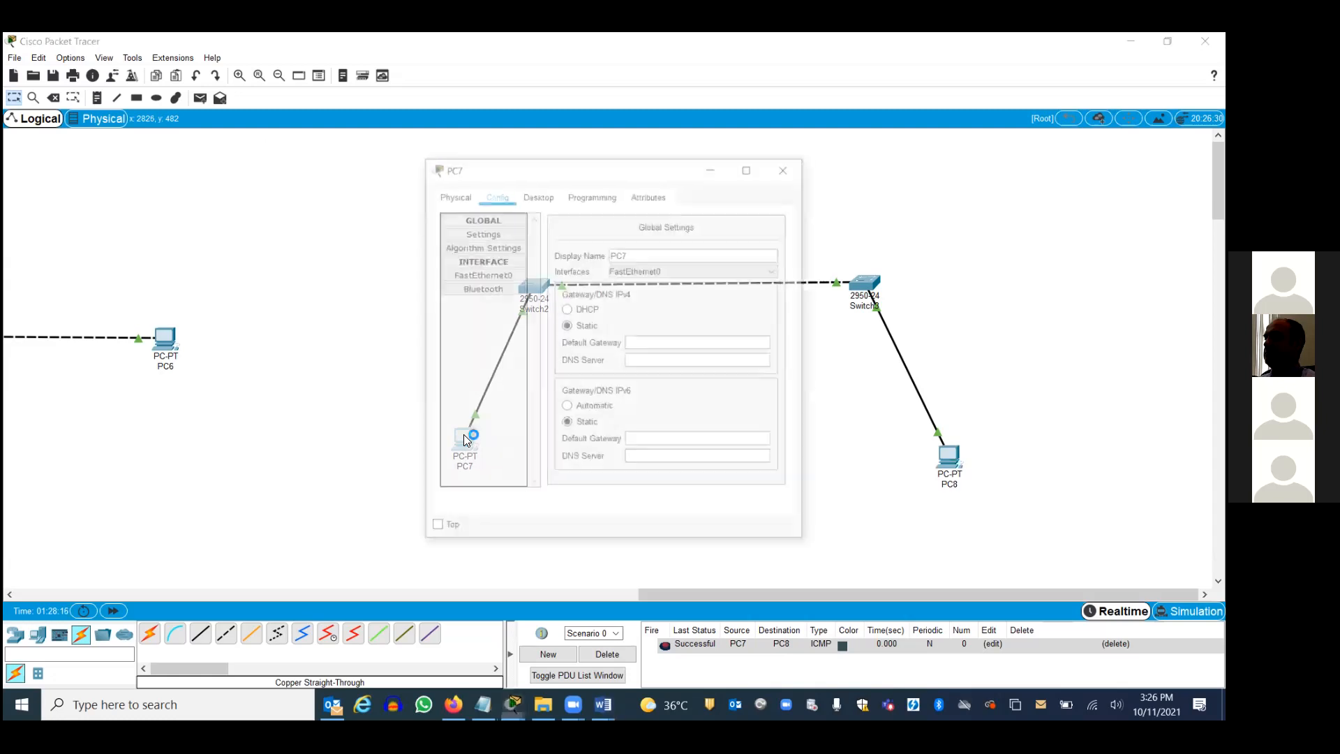
left_click(540, 189)
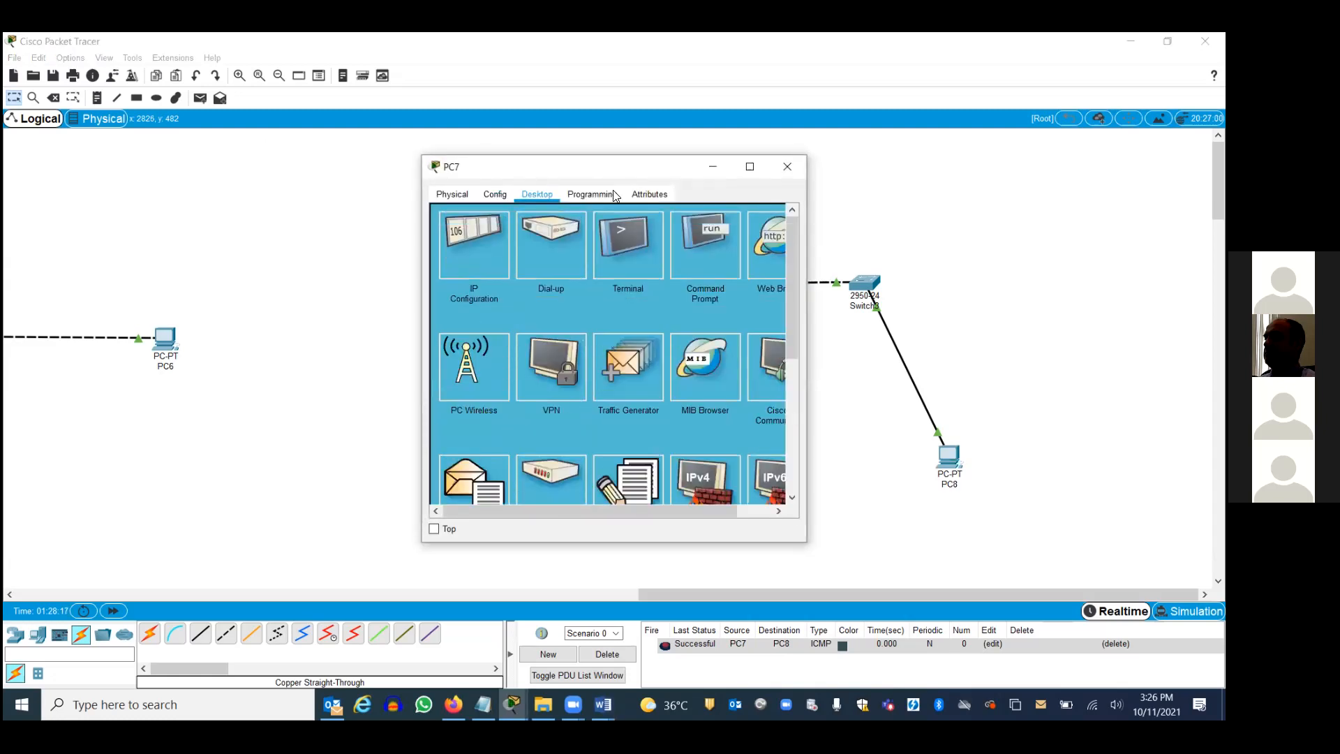
left_click(706, 225)
type("pi")
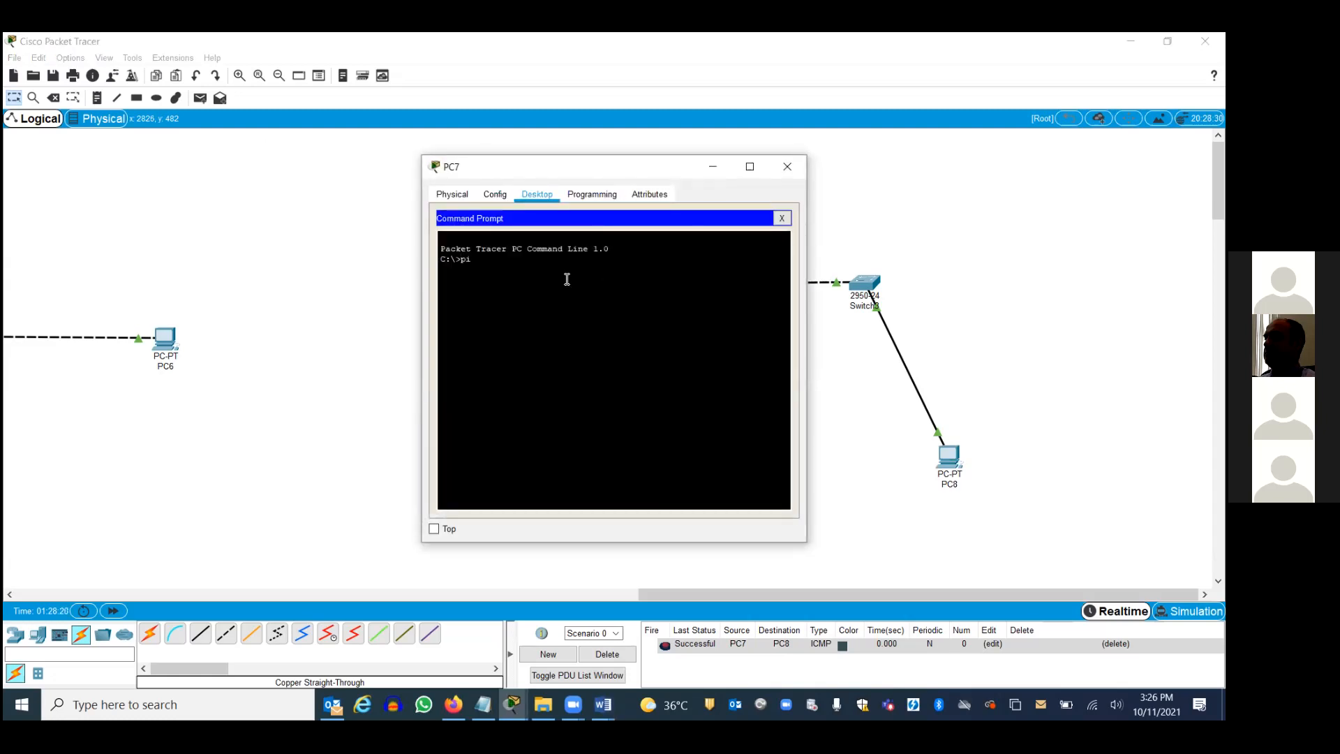
type("ng 192.168.1.11")
key("Return")
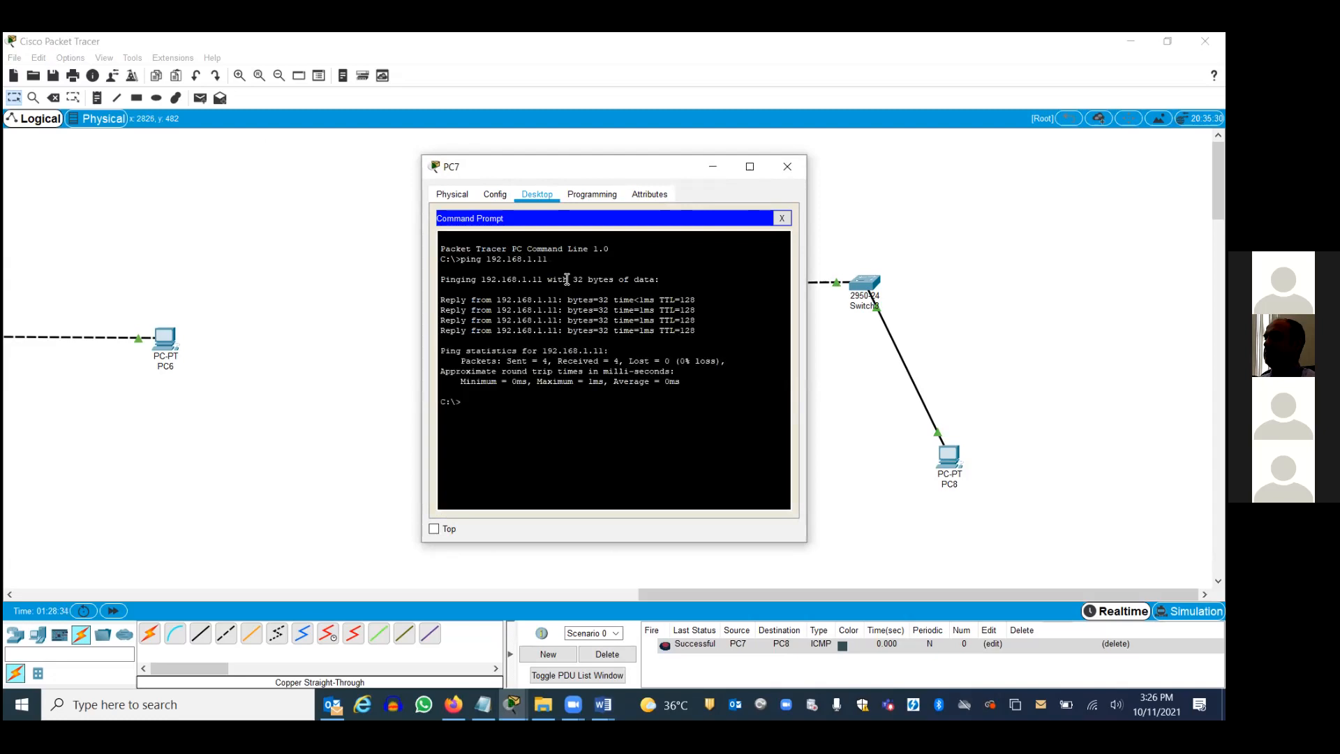
left_click(787, 167)
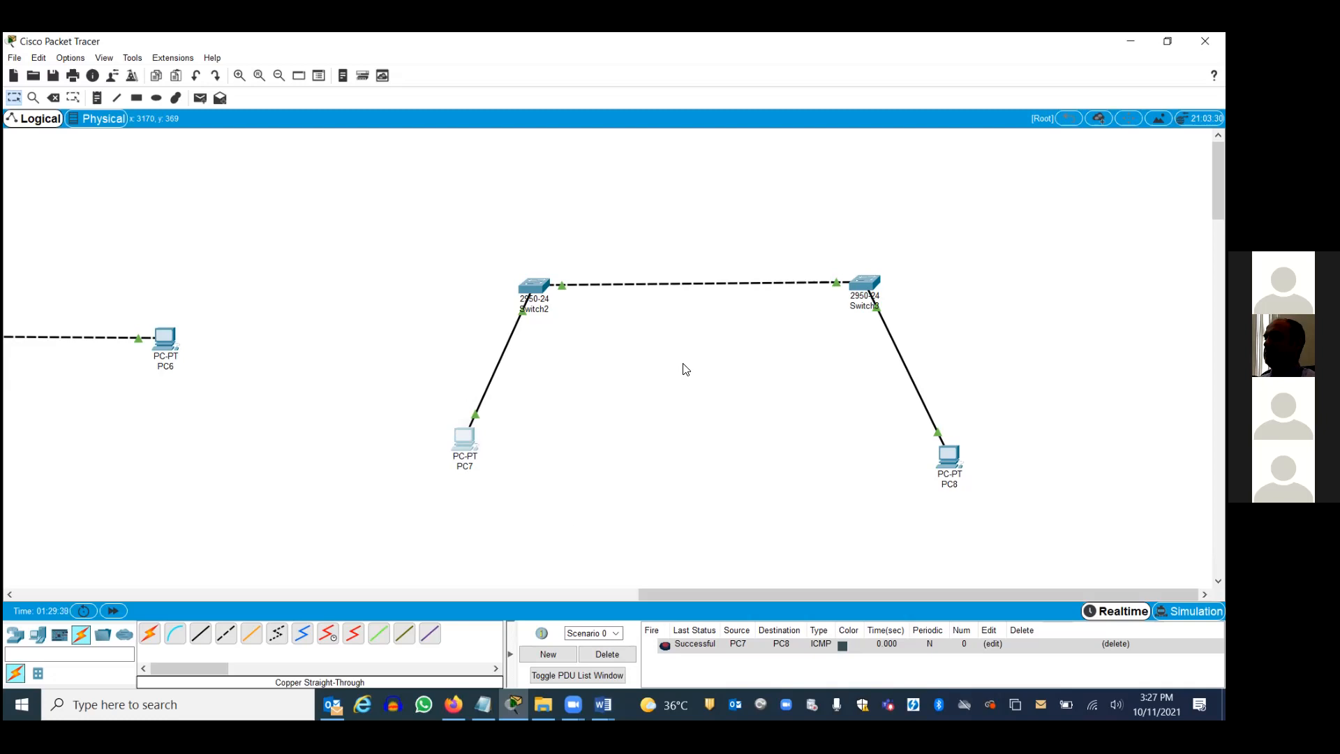
Step: Review the remaining Lab 07 instructions in Word down to the Reflection Question, and minimize the document
left_click(603, 704)
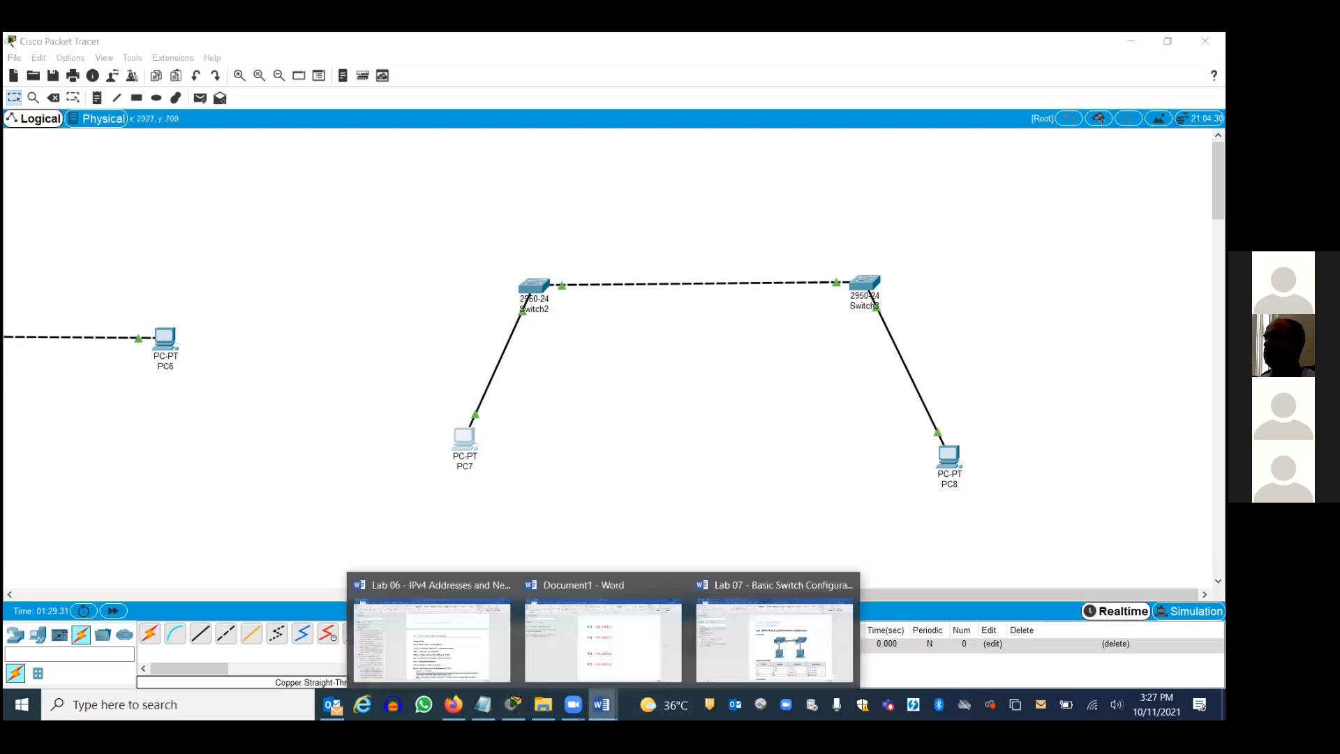
left_click(772, 627)
left_click_drag(1218, 209, 1219, 586)
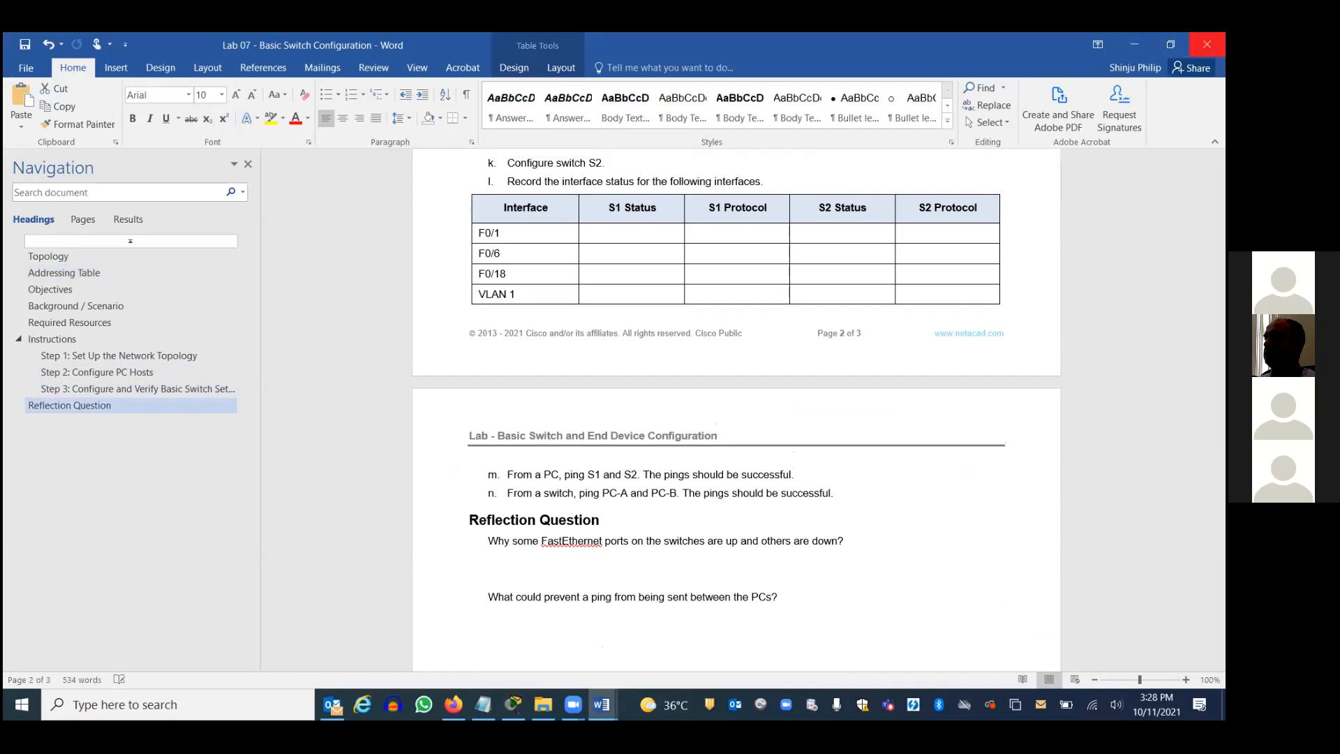
left_click(1134, 44)
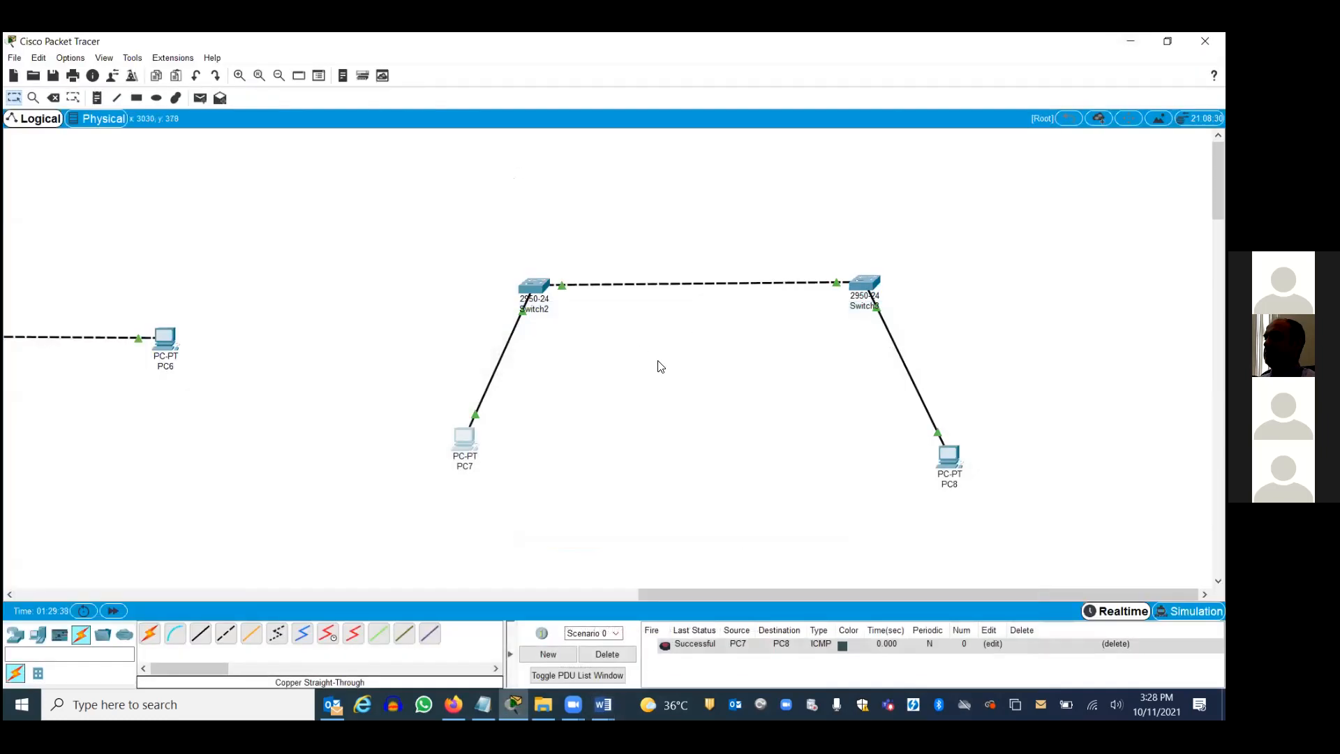
Step: Open the document "Packet Tracer - Configuring a Wireless Router" from the 2021 lab exercises folder in File Explorer
mouse_move(466, 444)
left_click(602, 704)
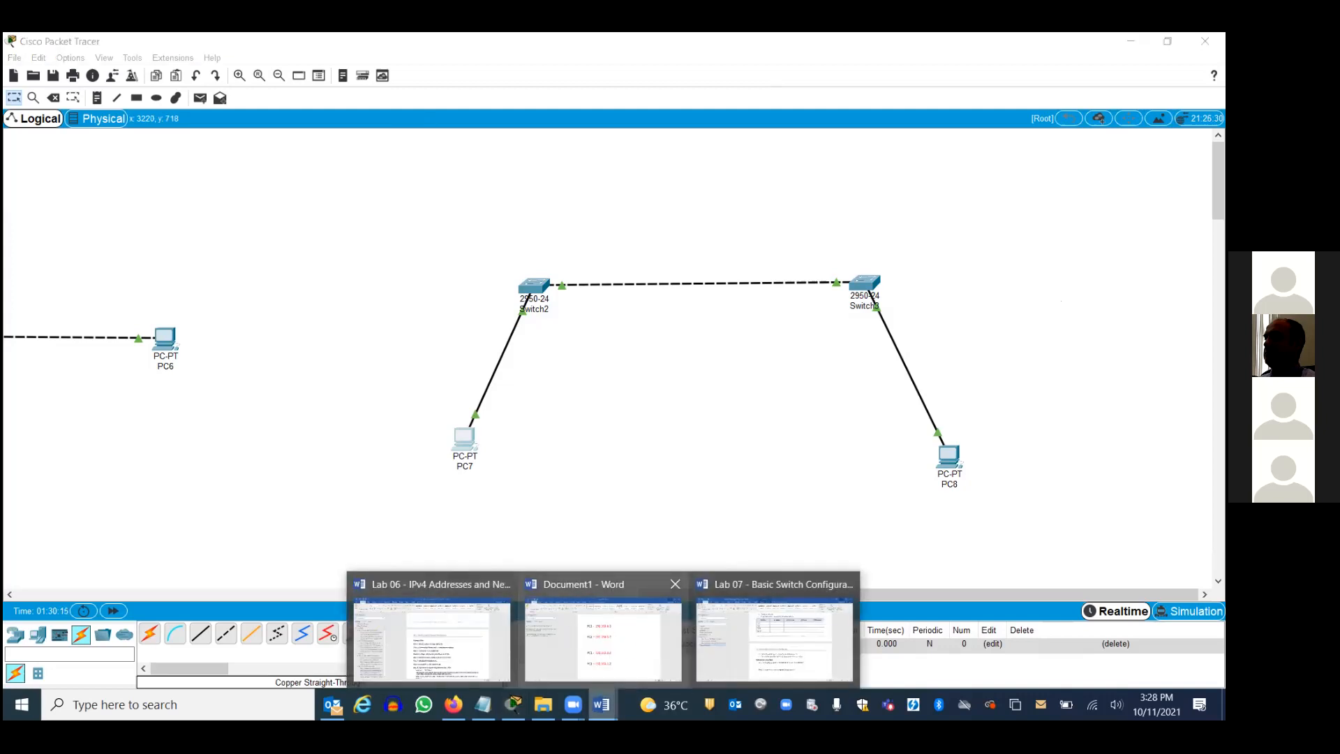
left_click(543, 704)
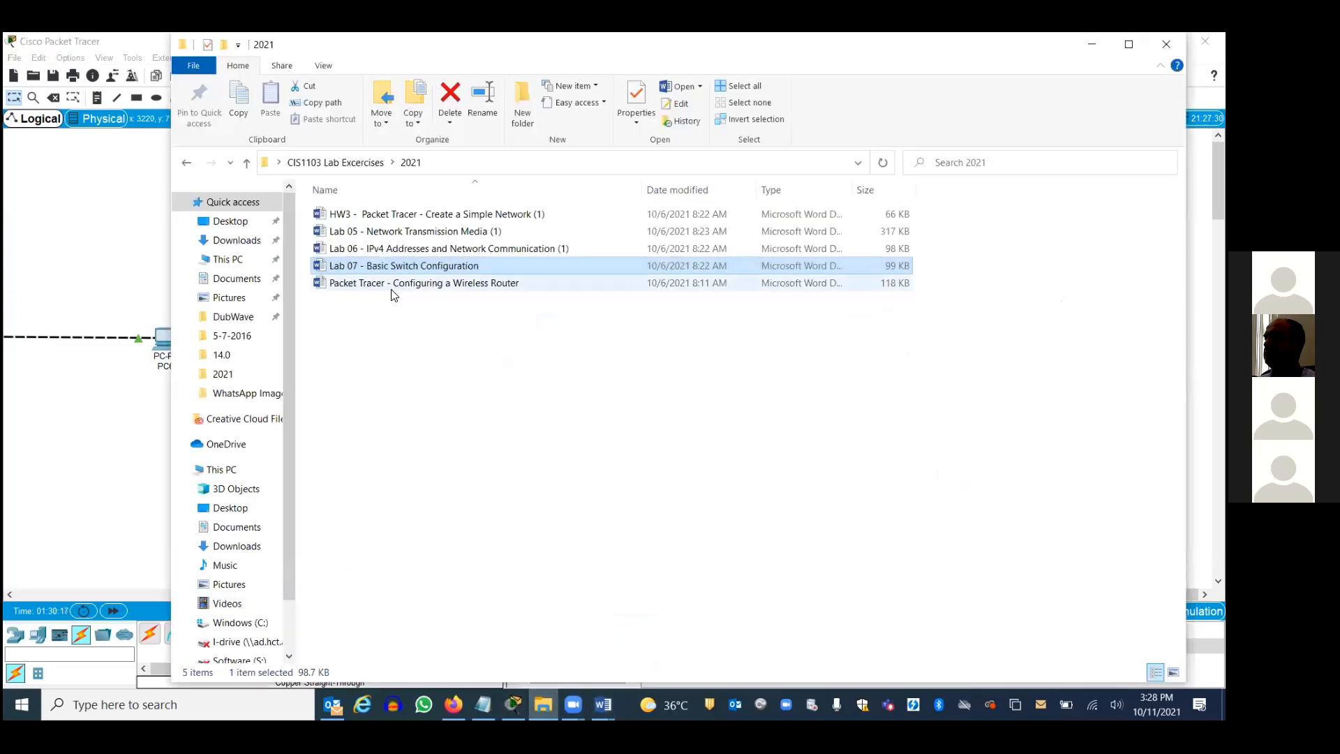
double_click(404, 283)
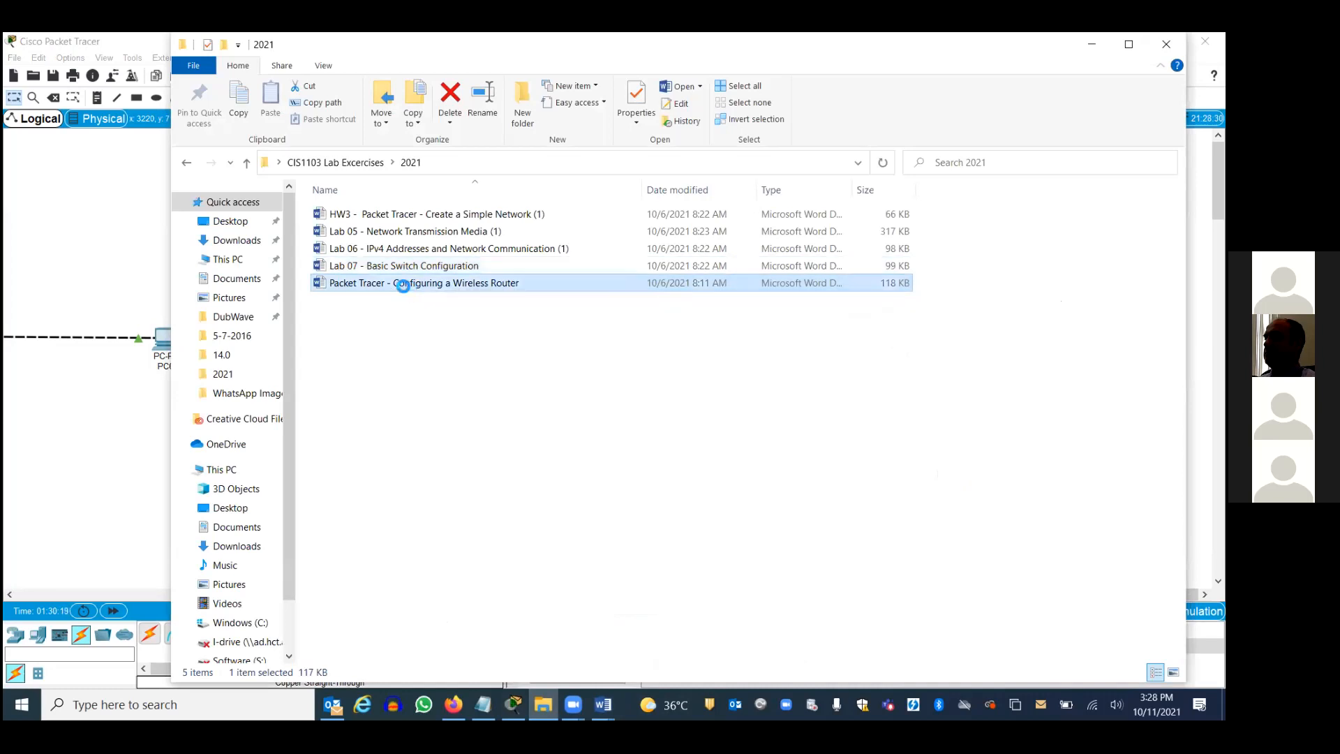